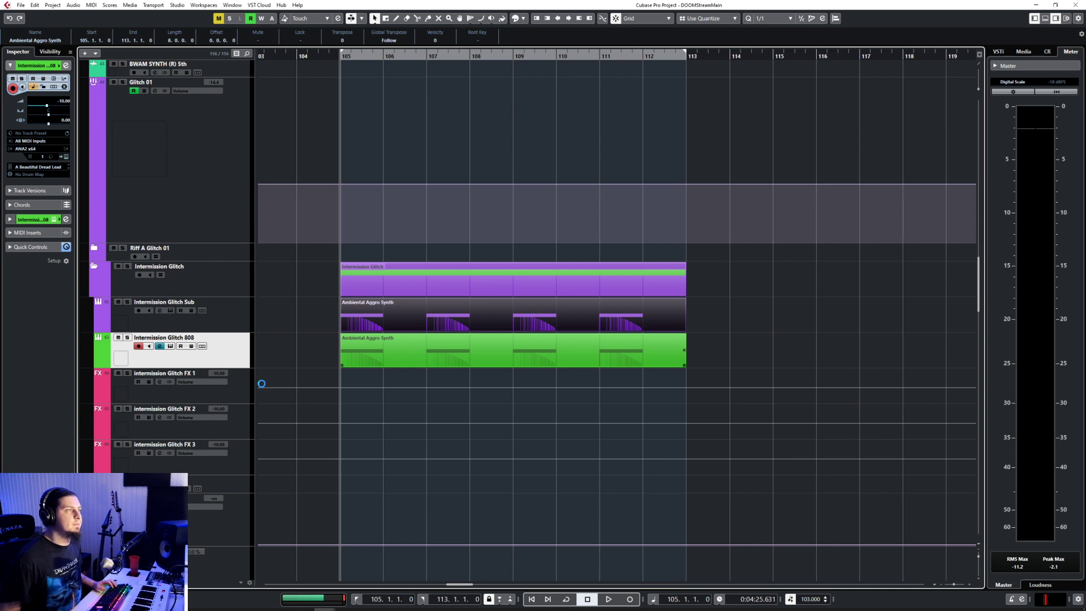
Step: Review the Intermission Glitch Sub, Intermission Glitch 808 and Intermission Glitch FX 1 tracks by selecting them in turn
click(241, 392)
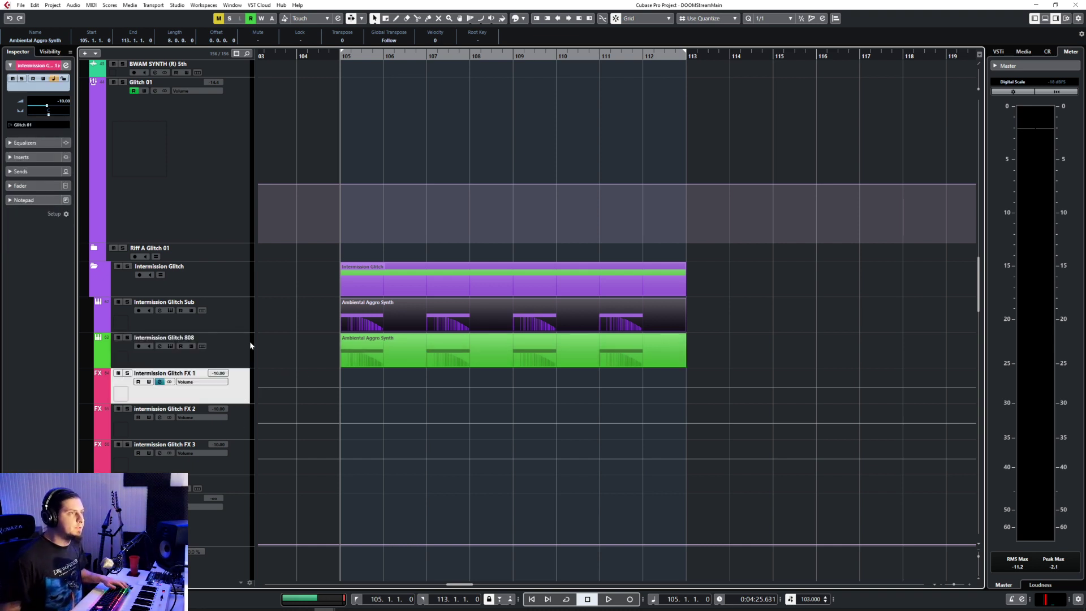
click(226, 319)
click(241, 361)
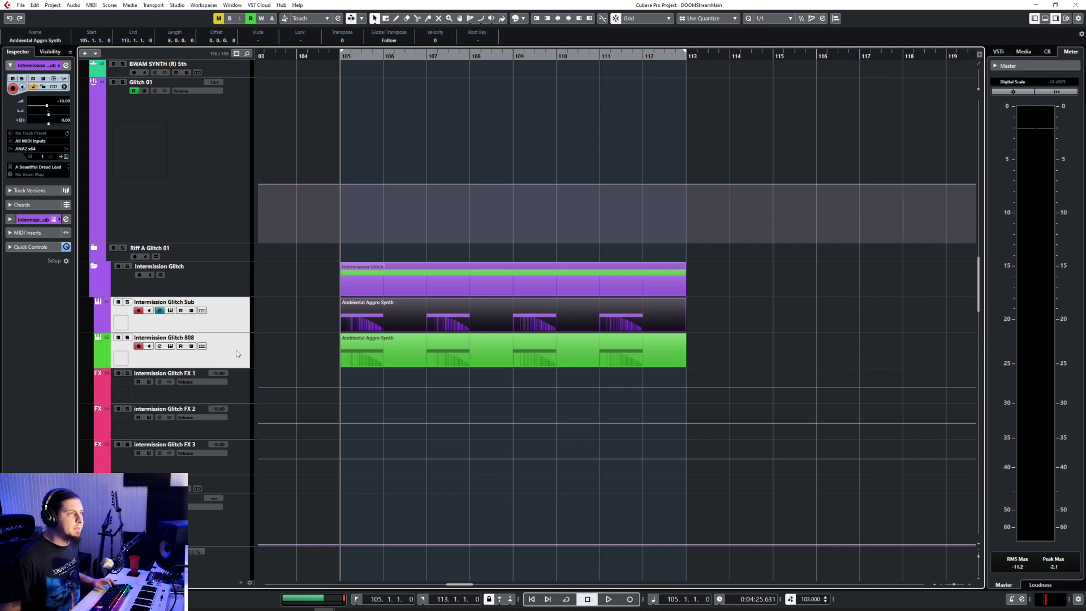
click(236, 325)
click(240, 347)
click(235, 324)
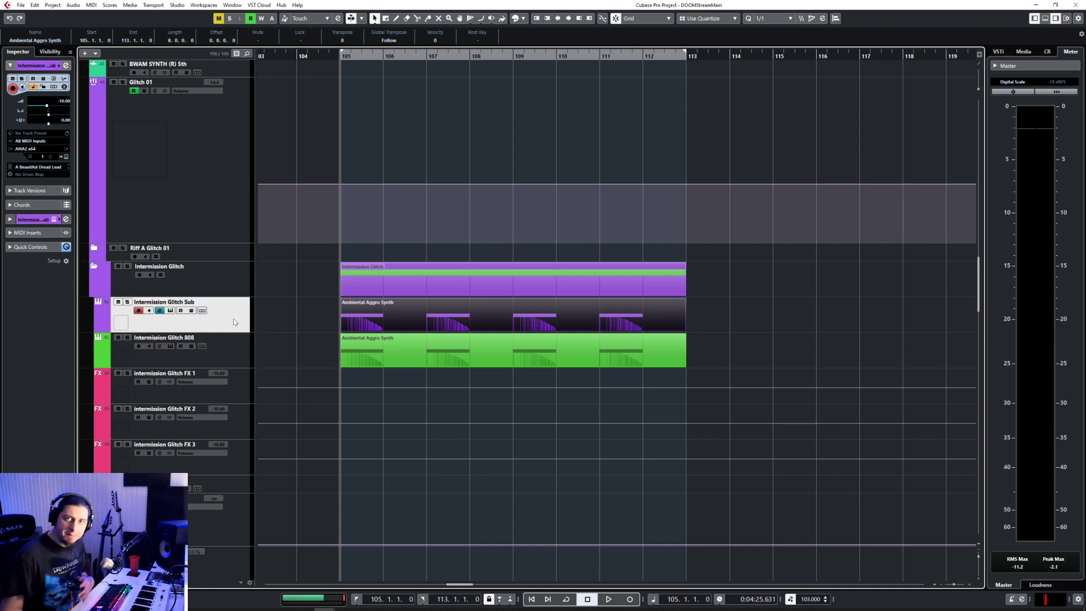
click(240, 395)
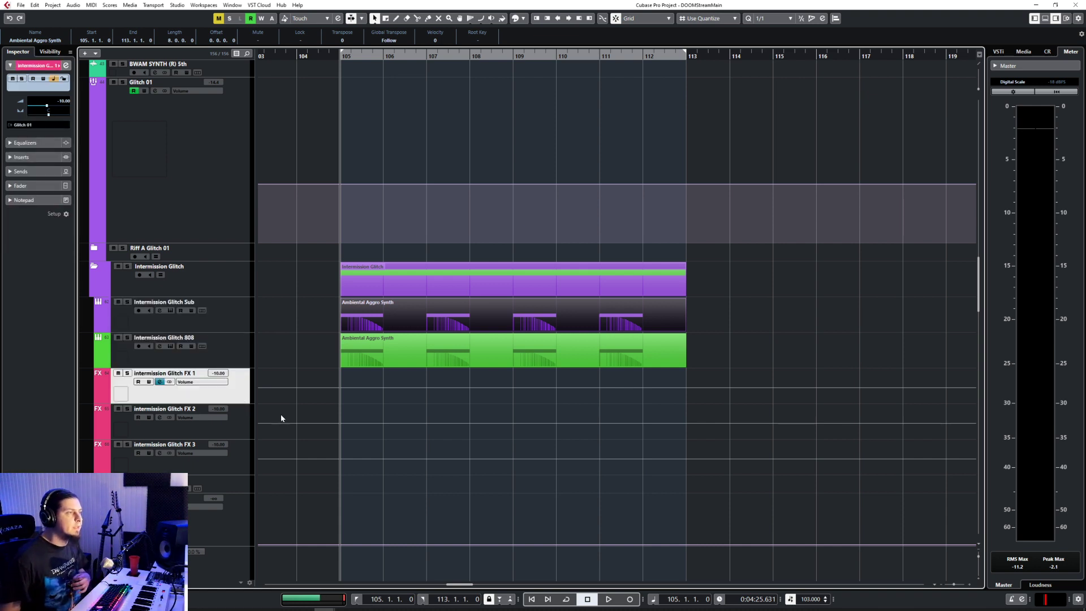
click(235, 316)
click(231, 341)
click(229, 321)
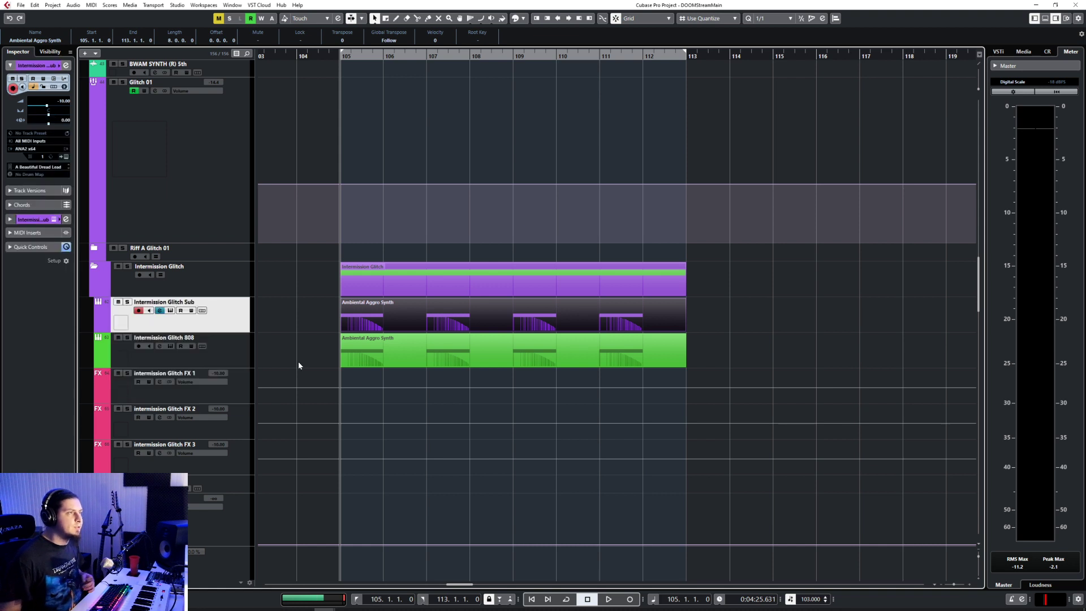
Step: Select the Glitch 01 group track and show its insert effects
scroll(295, 361, up, 3)
click(211, 254)
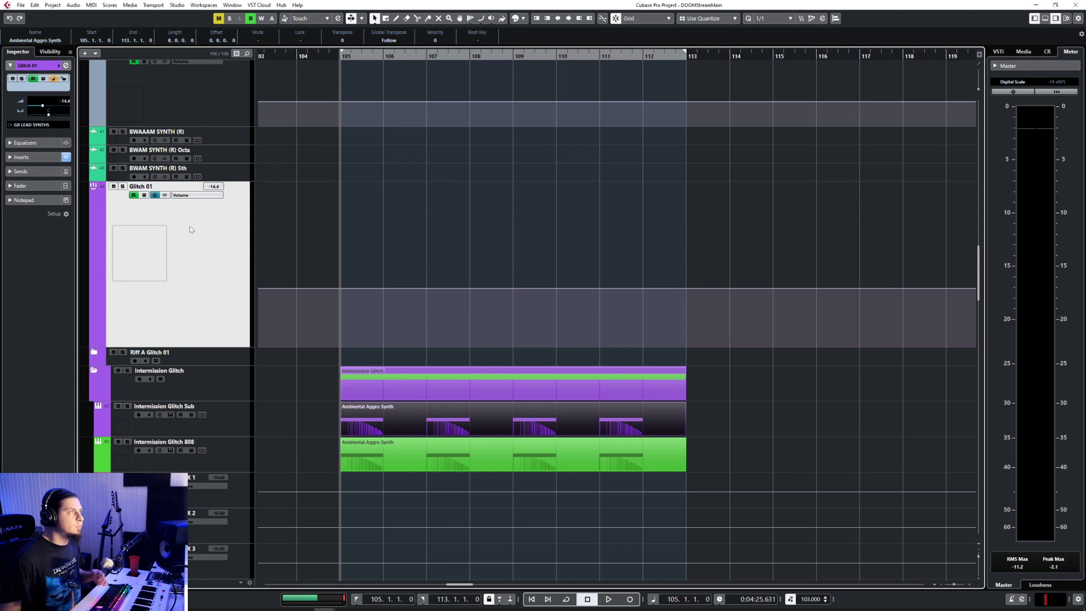
click(28, 157)
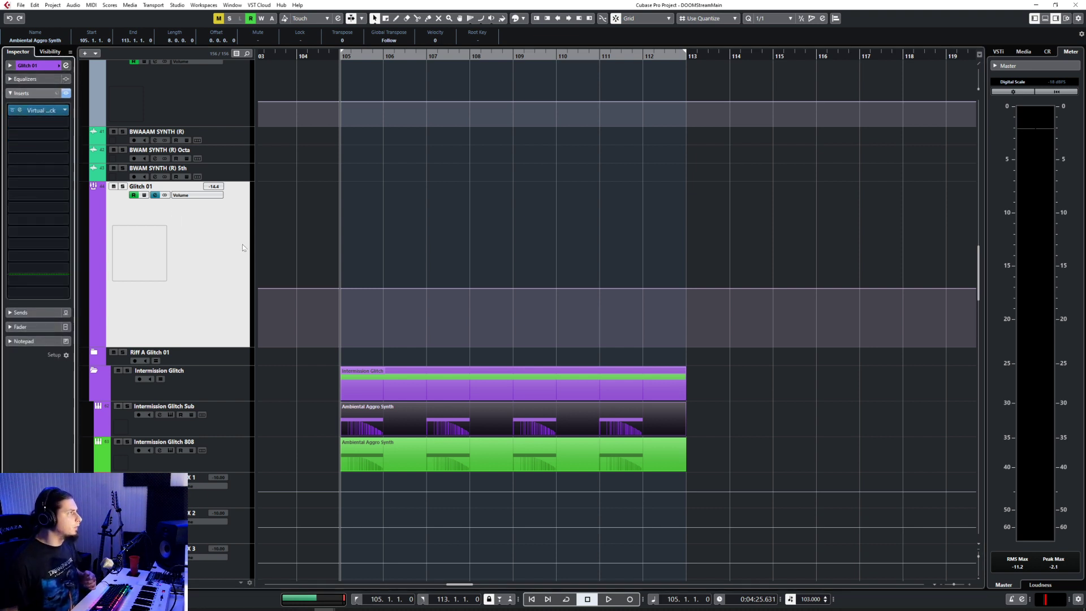
Step: Go to the earlier Riff A Glitch 01 section and start playback around bar 35
scroll(431, 369, down, 3)
scroll(432, 369, left, 10)
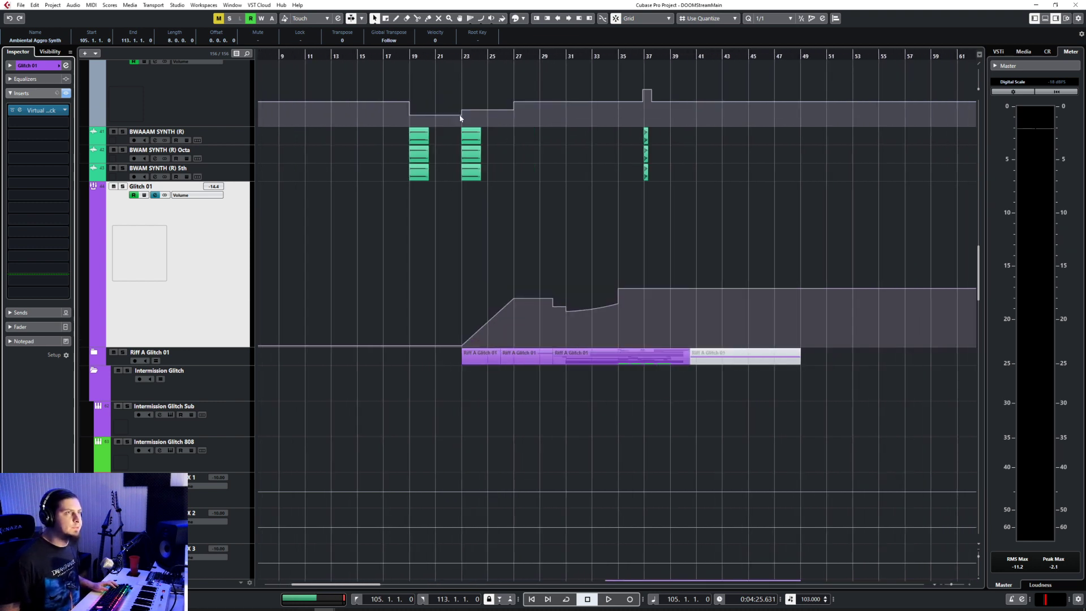
click(487, 56)
click(566, 56)
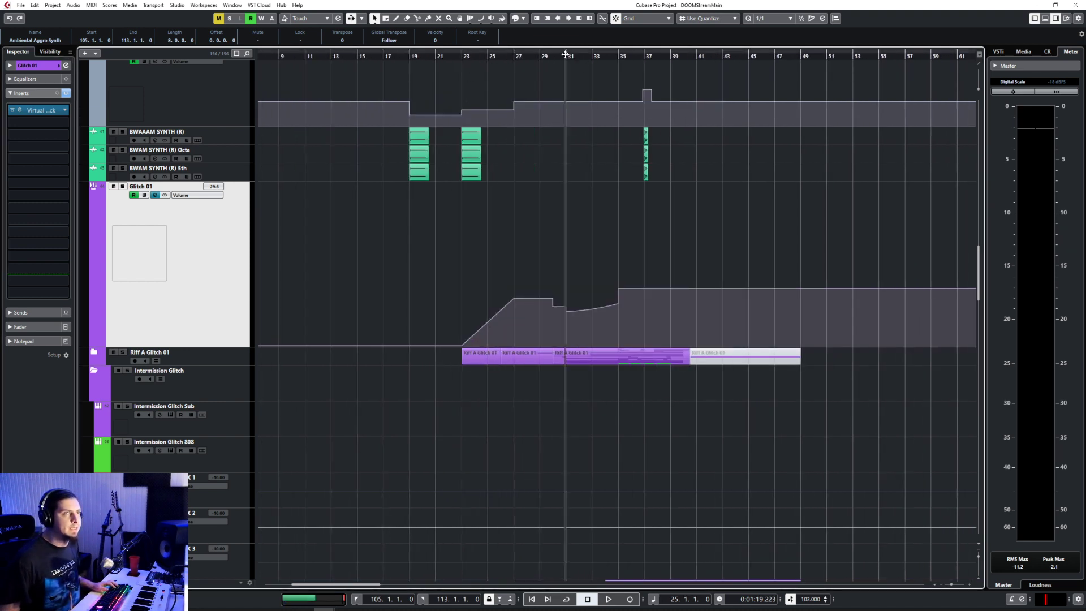
key(space)
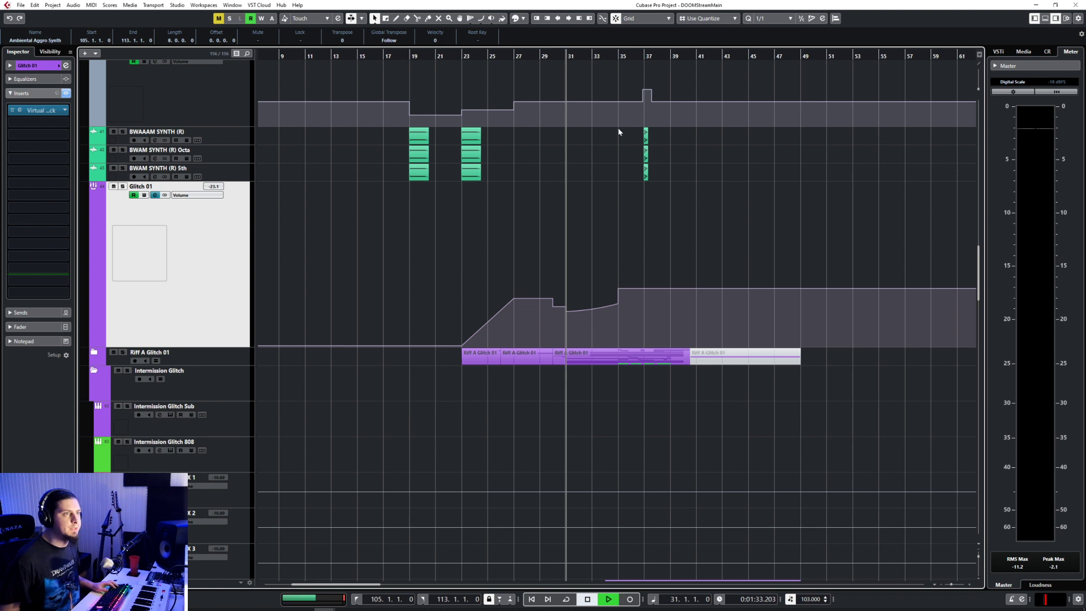
click(611, 55)
key(space)
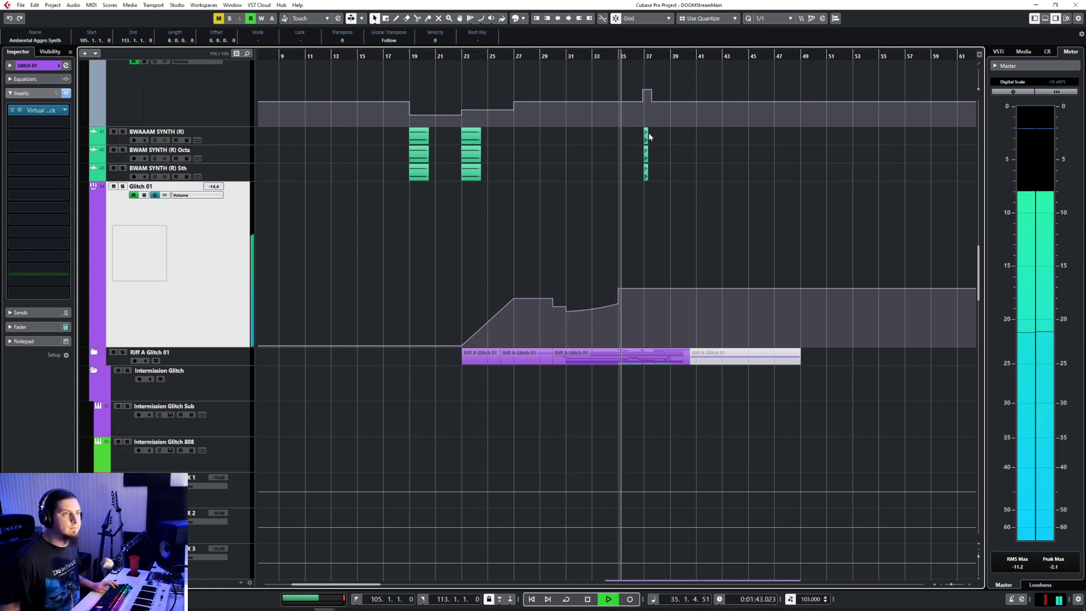
Step: Listen through the Riff A Glitch 01 section, stop playback and return the project cursor to bar 105
scroll(644, 260, down, 2)
scroll(641, 256, up, 7)
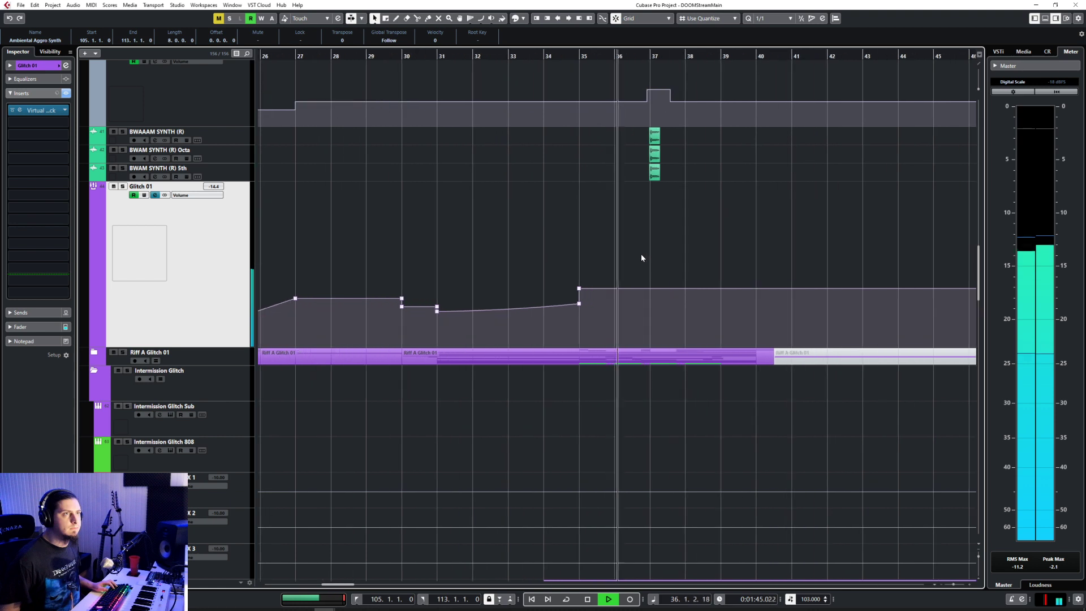
scroll(640, 256, down, 4)
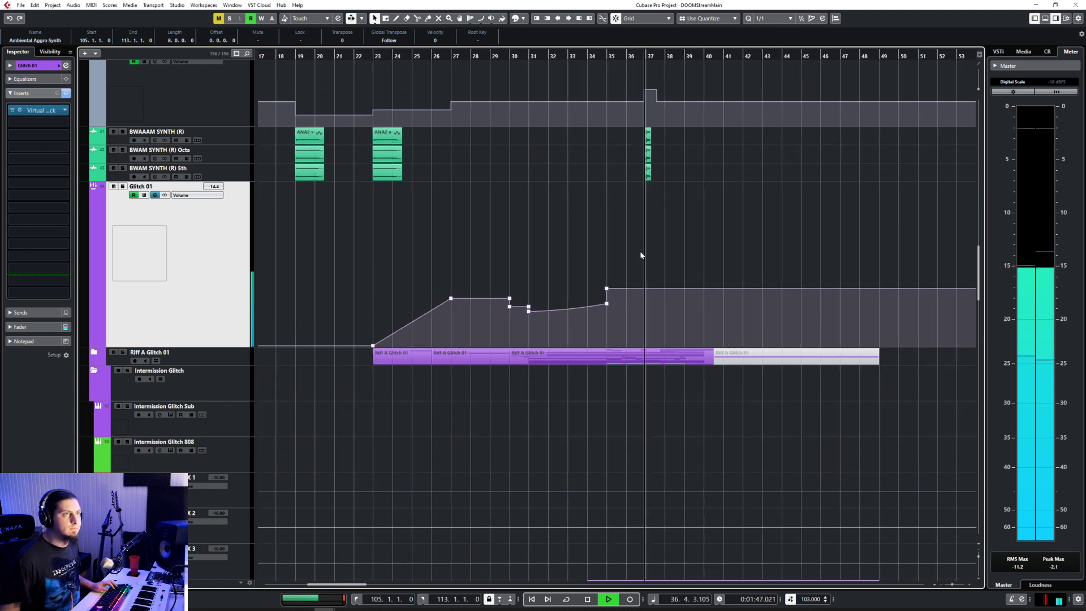
key(f)
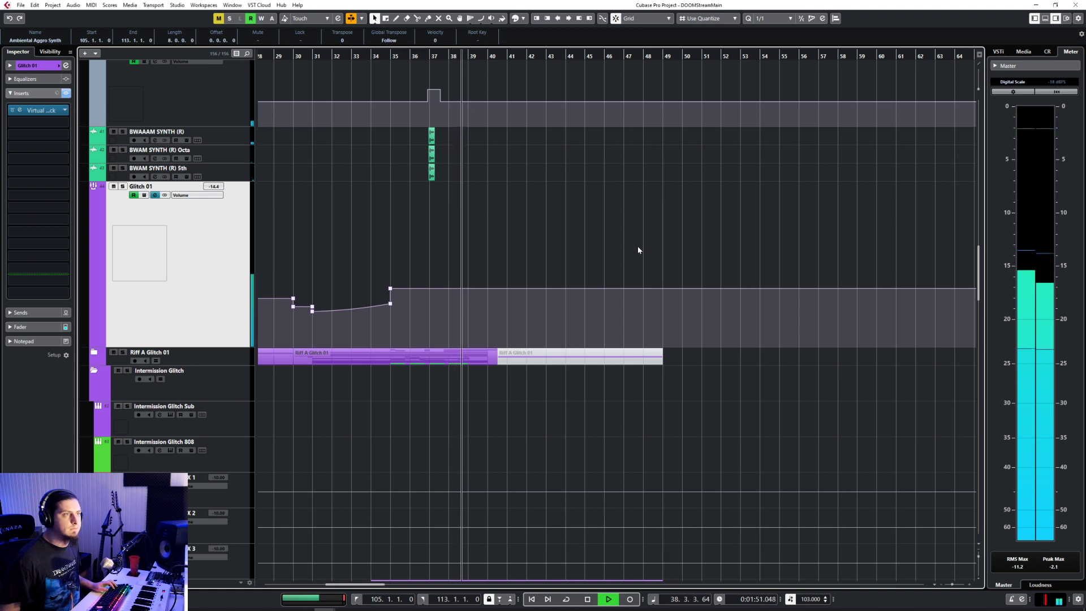
scroll(637, 246, right, 6)
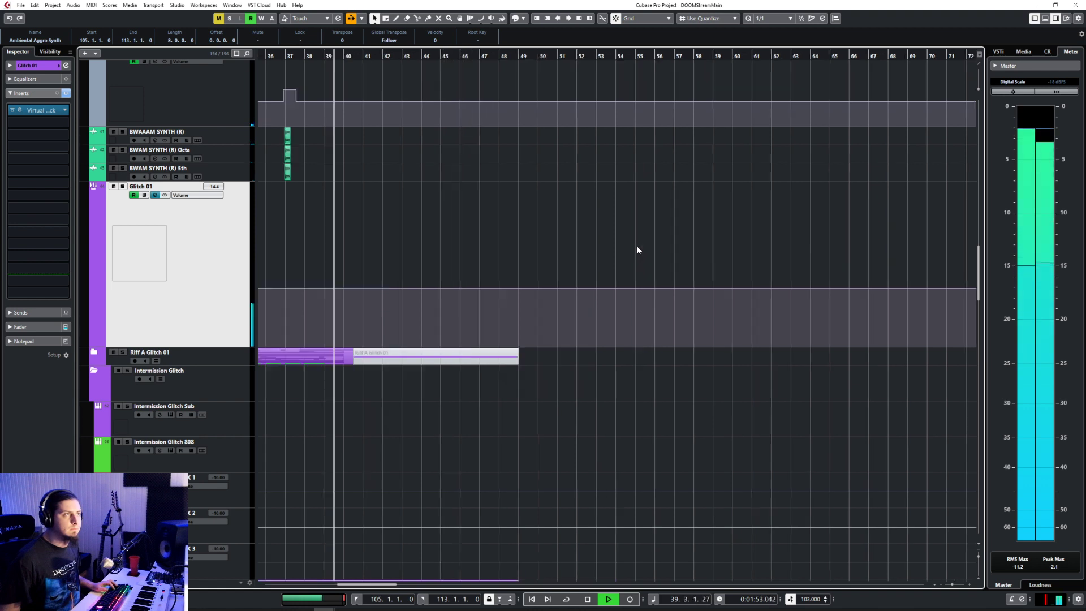
scroll(637, 247, right, 8)
key(space)
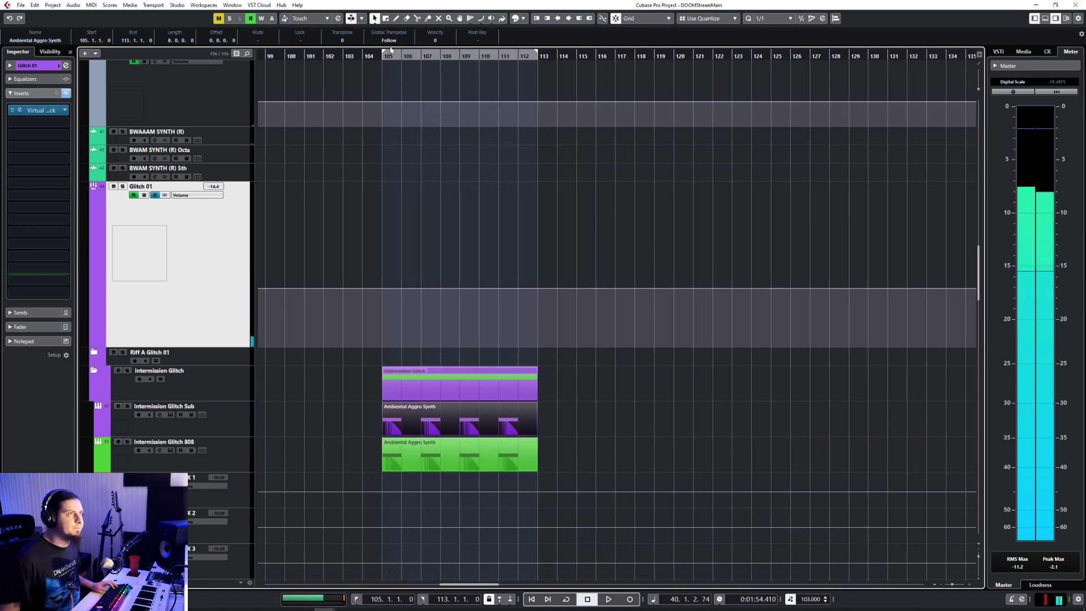
click(378, 56)
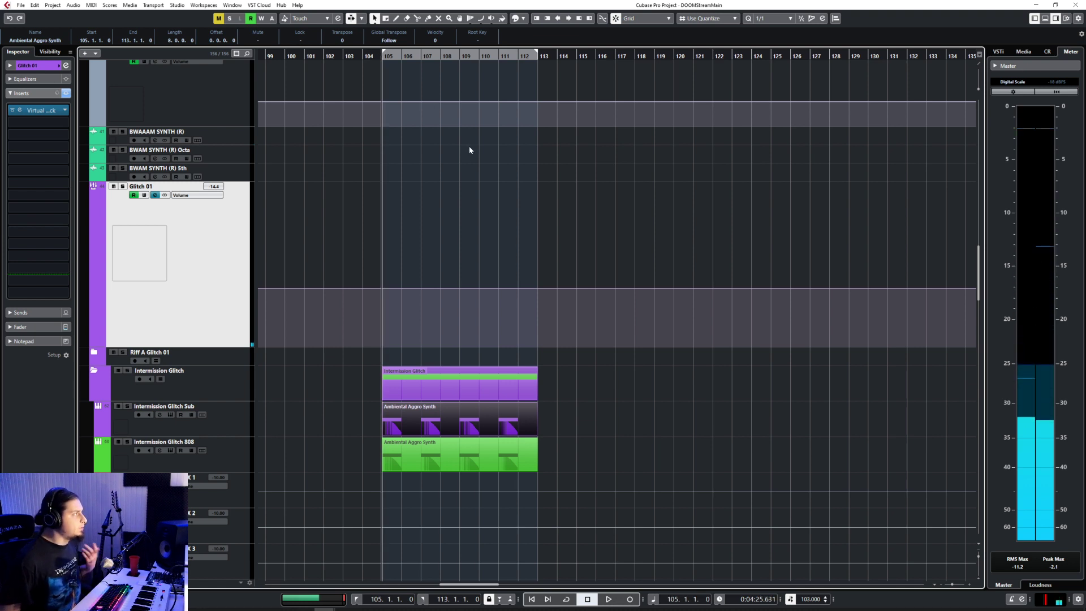
Step: Review the three Intermission Glitch FX tracks below the 808 track by selecting each of them
click(239, 480)
scroll(325, 334, down, 3)
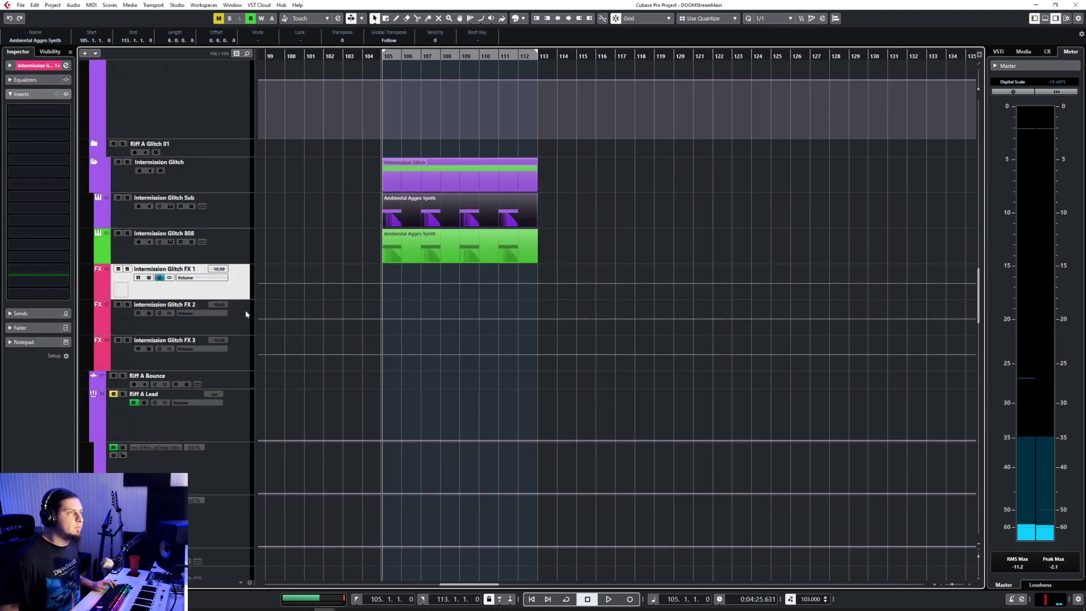
click(245, 311)
click(238, 347)
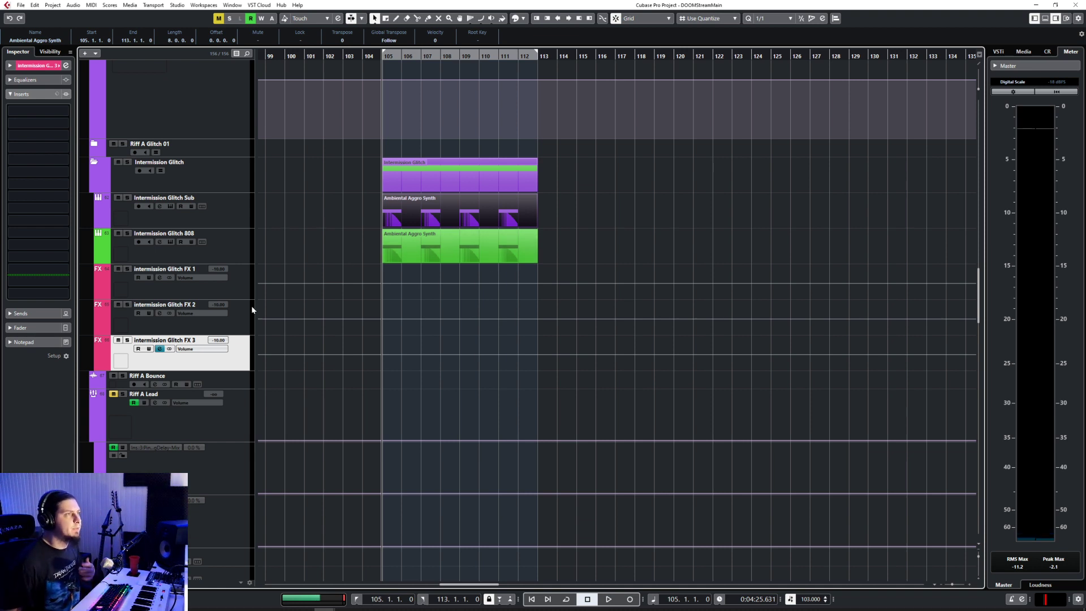
click(240, 288)
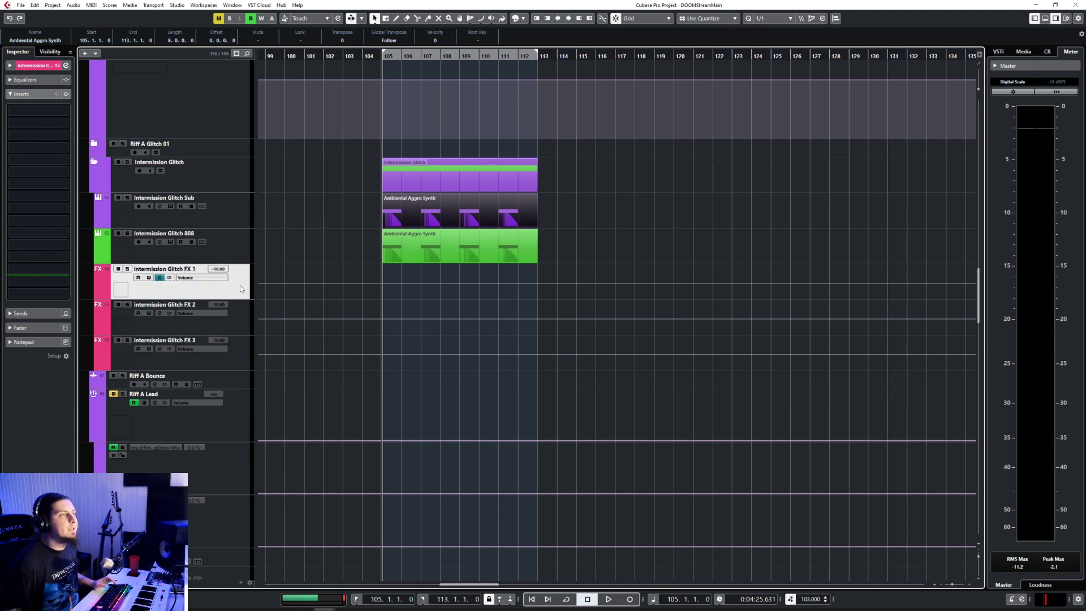
click(235, 310)
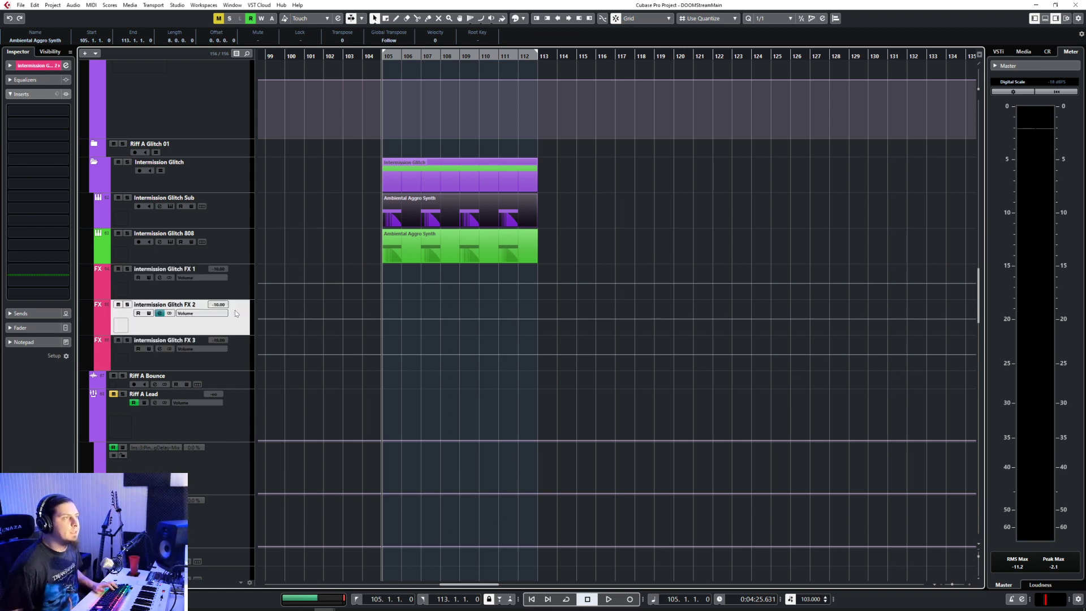
click(237, 349)
click(243, 288)
click(241, 331)
click(247, 351)
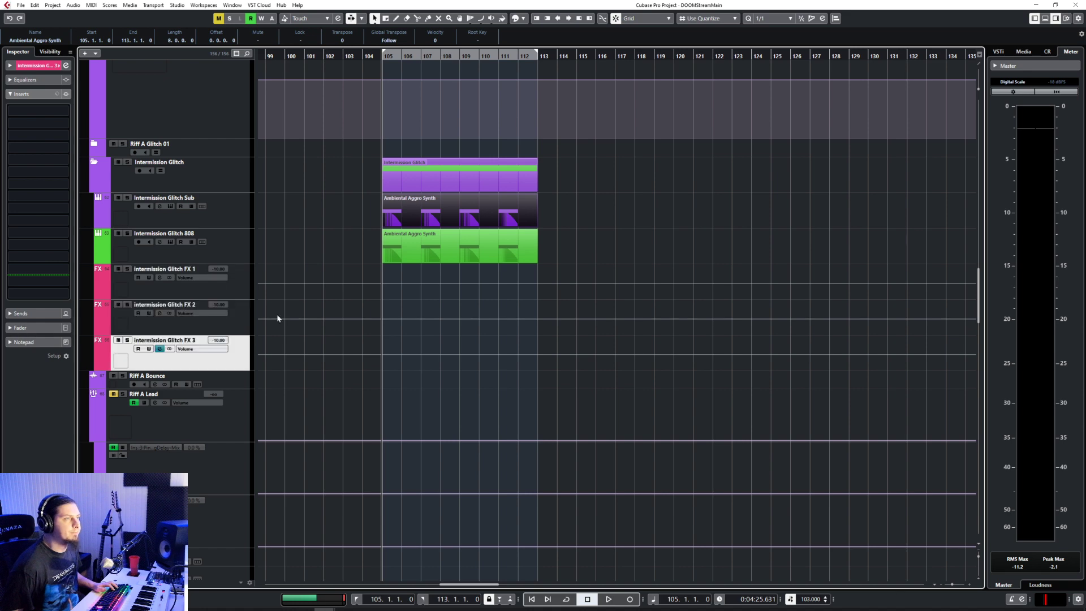
Step: Inspect the Intermission Glitch Sub channel in the MixConsole, including the effects offered for its first insert slot, and close the mixer
click(248, 236)
click(251, 211)
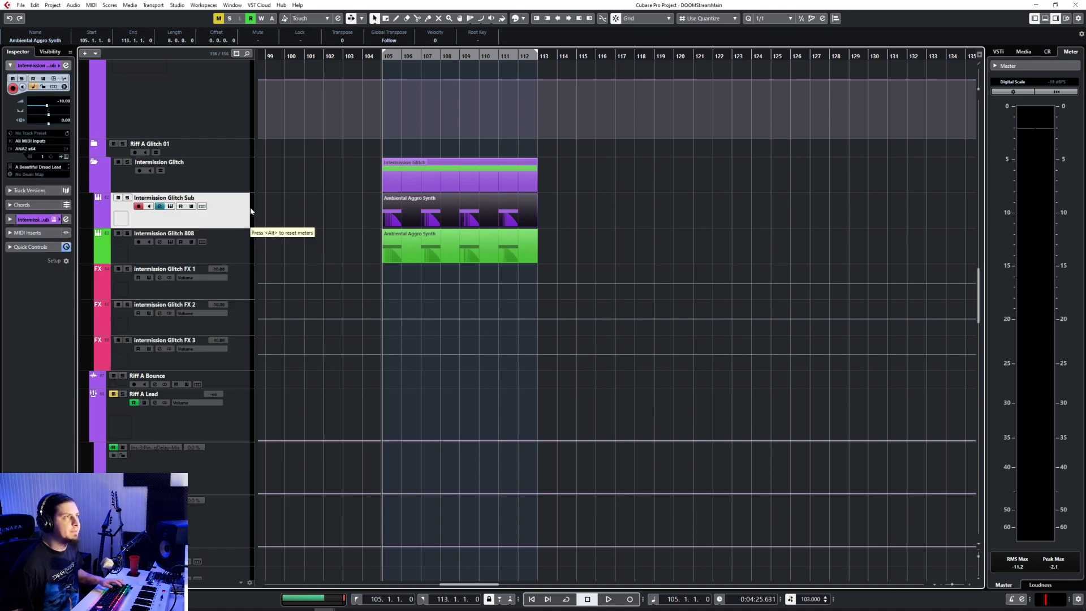
key(F3)
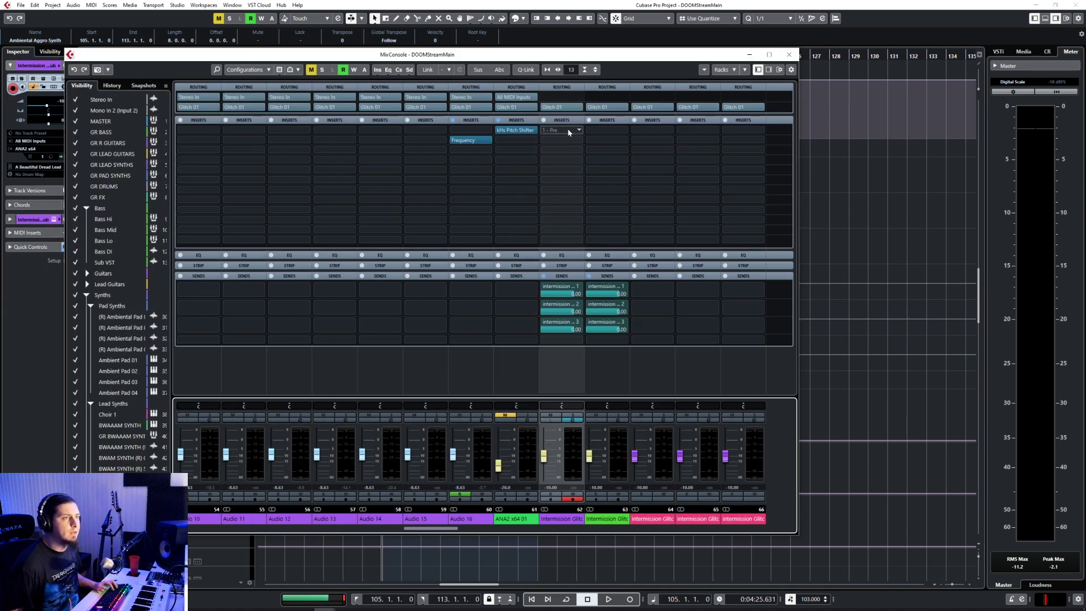
click(569, 132)
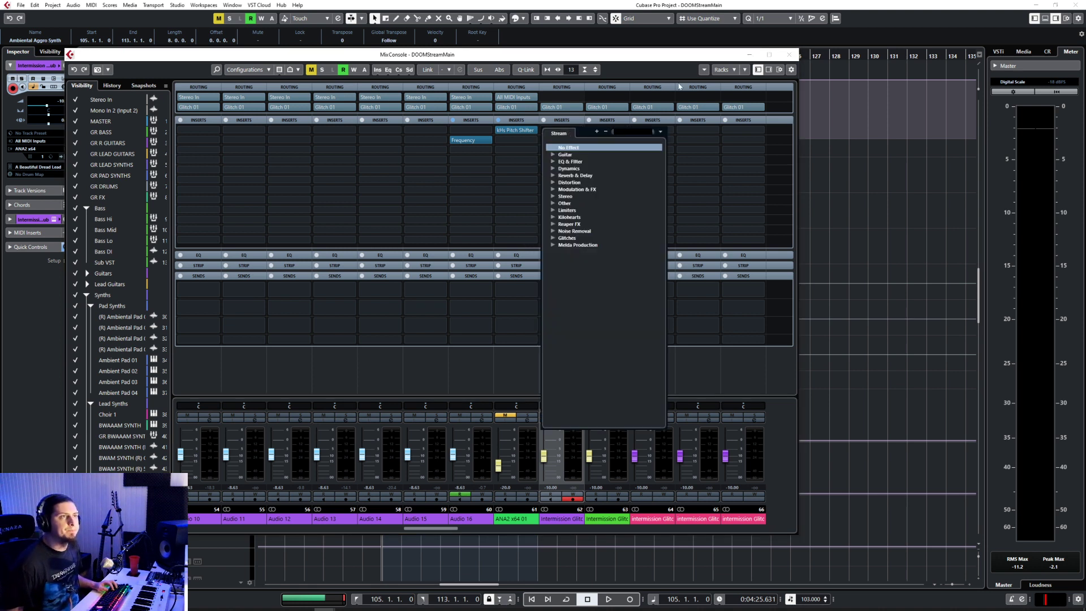
click(789, 54)
click(789, 54)
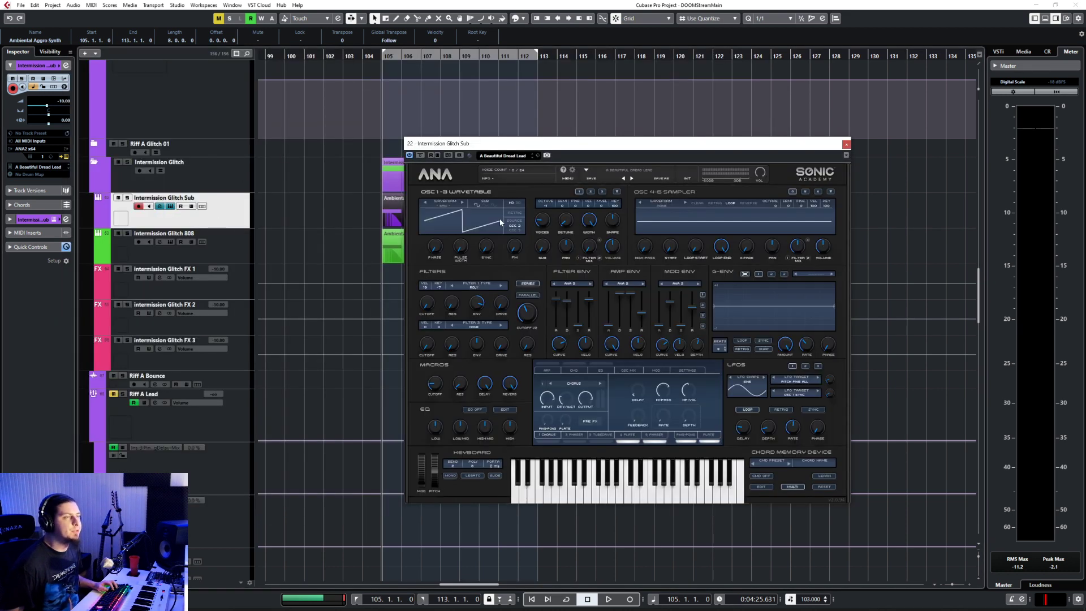
Step: Initialise the ANA patch on Intermission Glitch Sub and try the Sine 03 waveform on oscillator 1
click(687, 179)
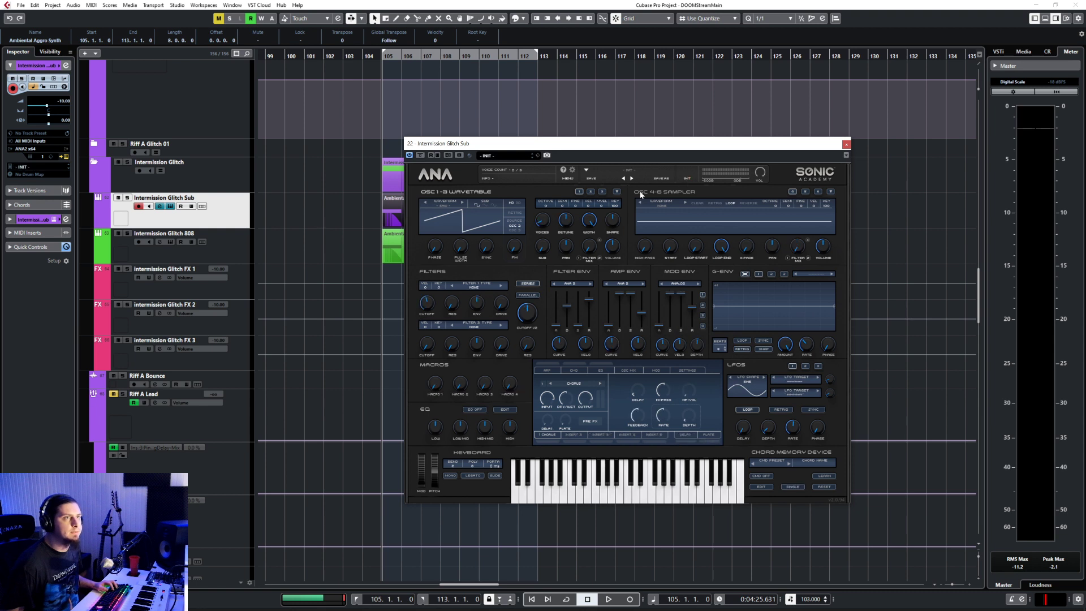
click(445, 207)
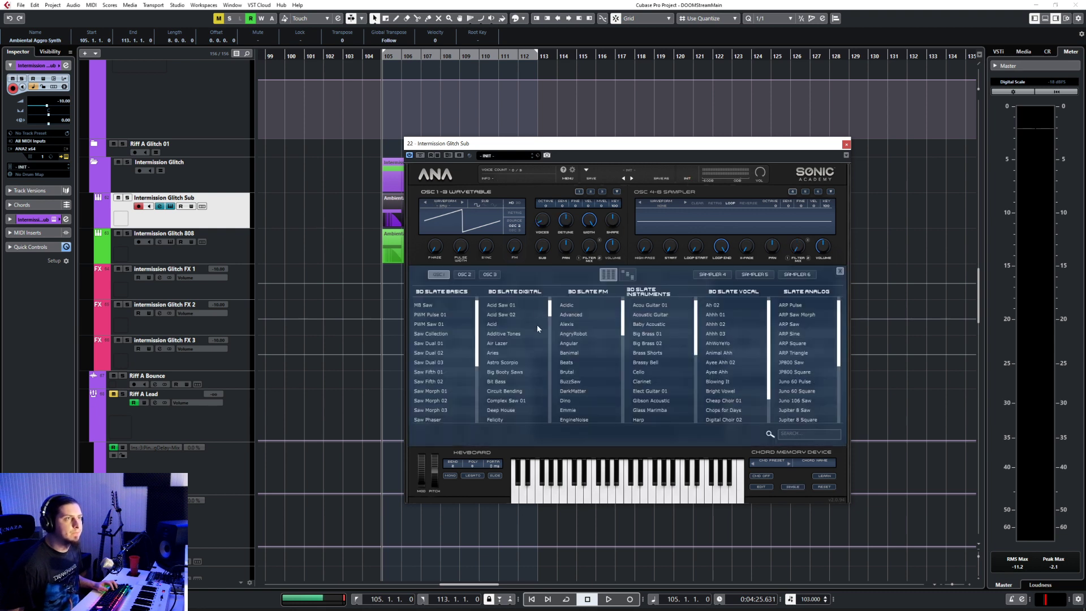
click(767, 436)
text(sine)
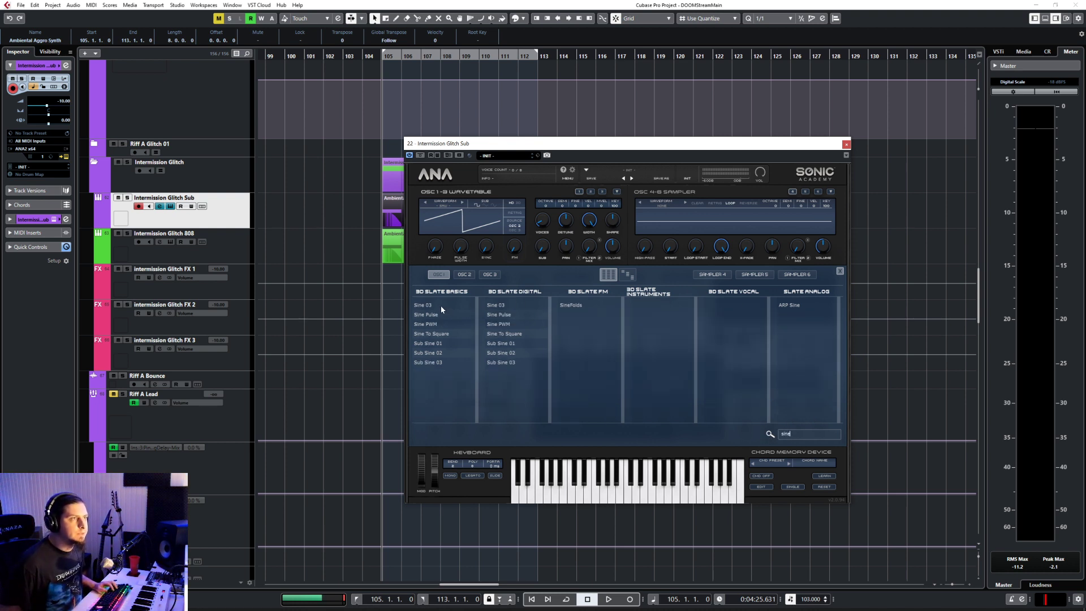
double_click(424, 305)
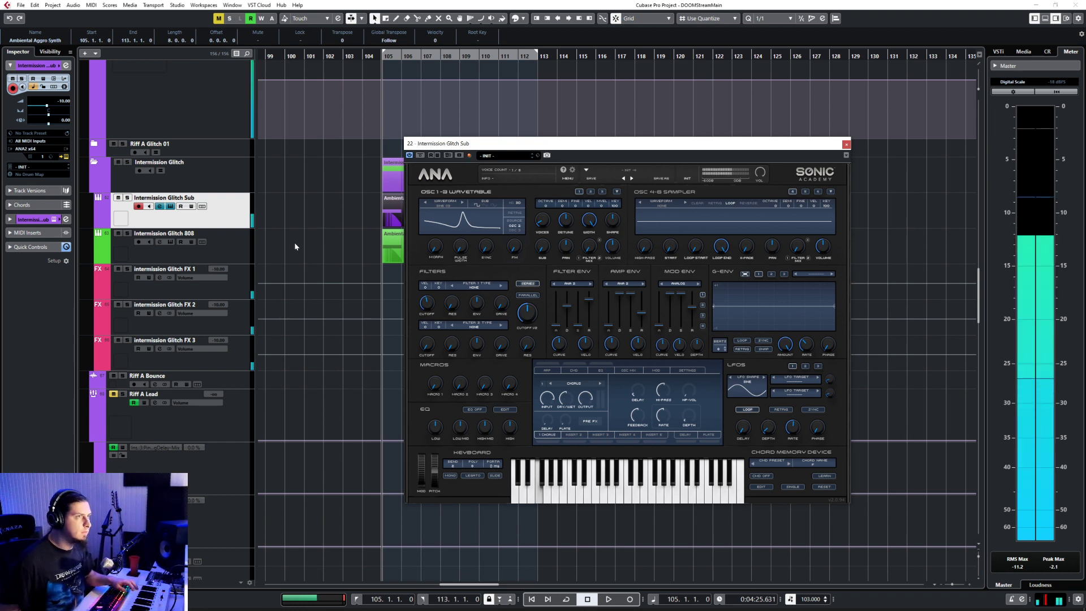
Step: Reset the Intermission Glitch Sub synth to its init patch, load Sub Sine 01 into oscillator 1, and close the synth
click(688, 179)
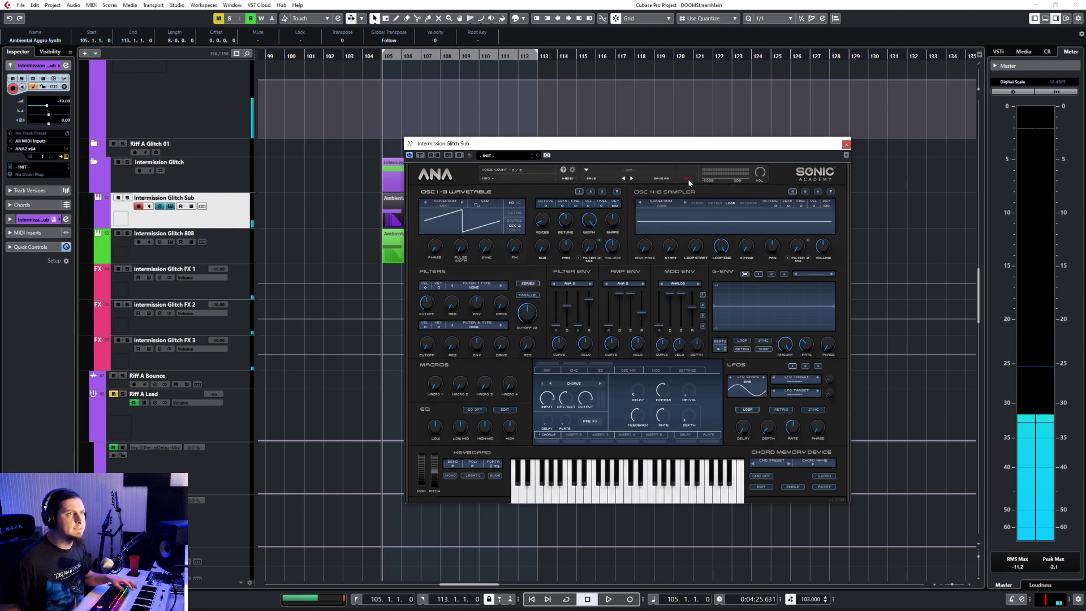
click(458, 207)
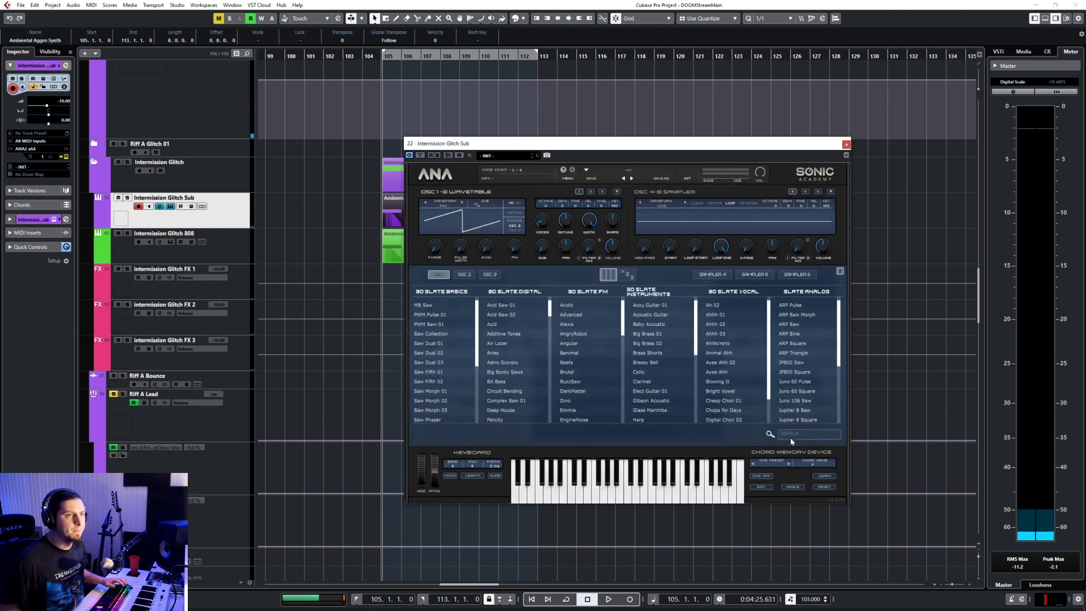
text(sine)
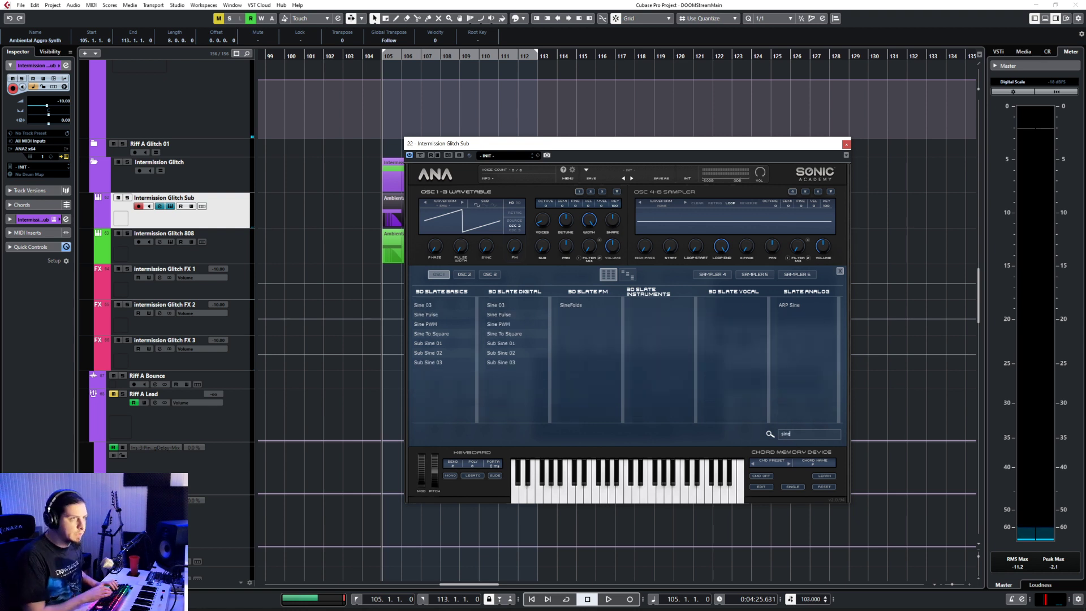
click(448, 345)
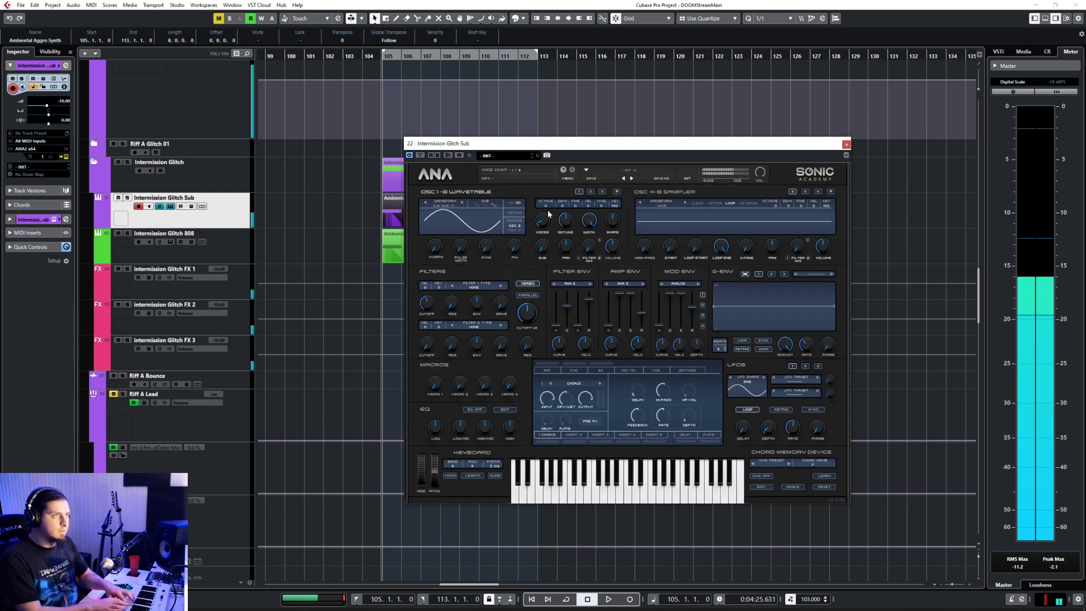
click(846, 144)
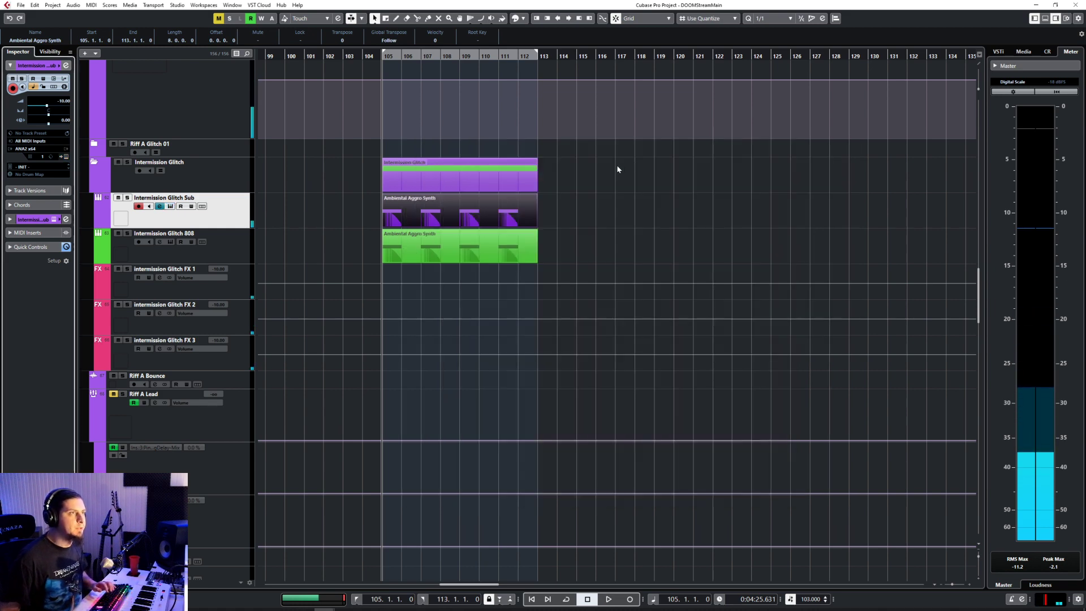
Step: Transpose all notes in the Intermission Glitch Sub part down one octave and close the note editor
double_click(492, 210)
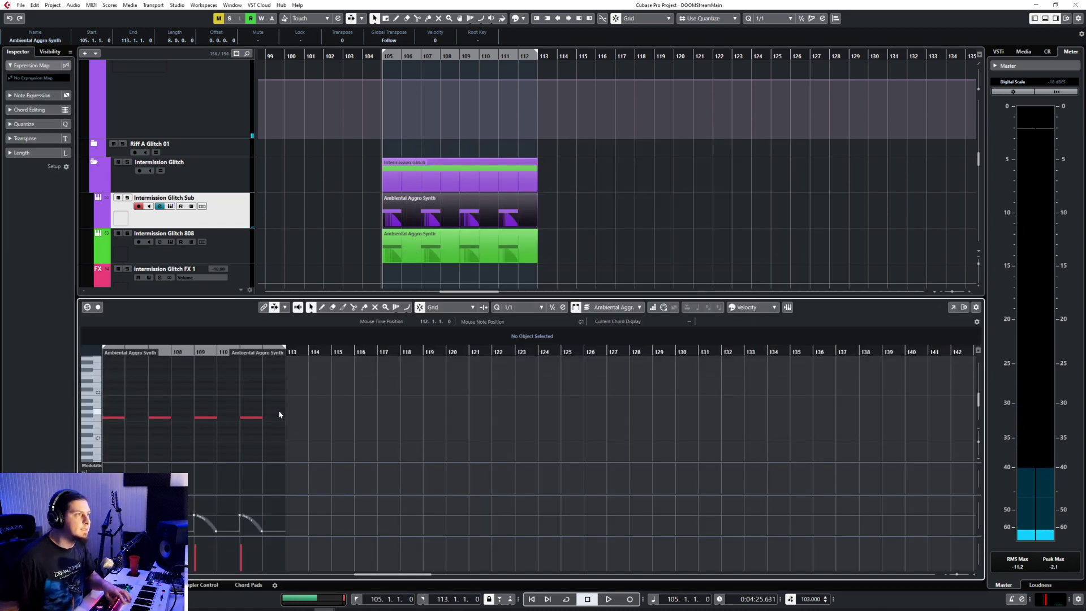
scroll(265, 441, down, 5)
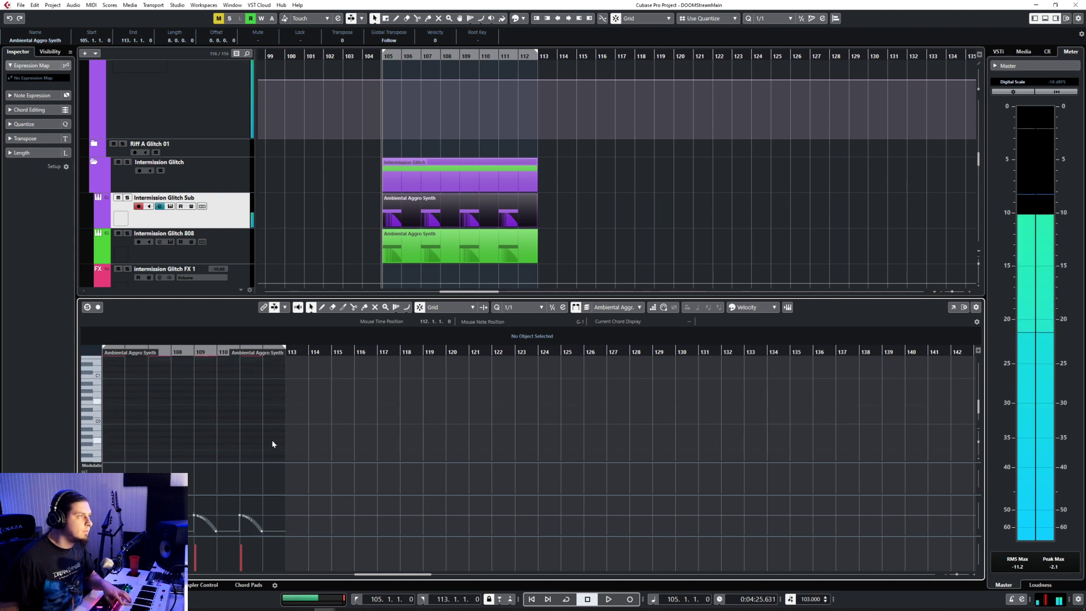
scroll(249, 420, up, 3)
drag(124, 377, 330, 427)
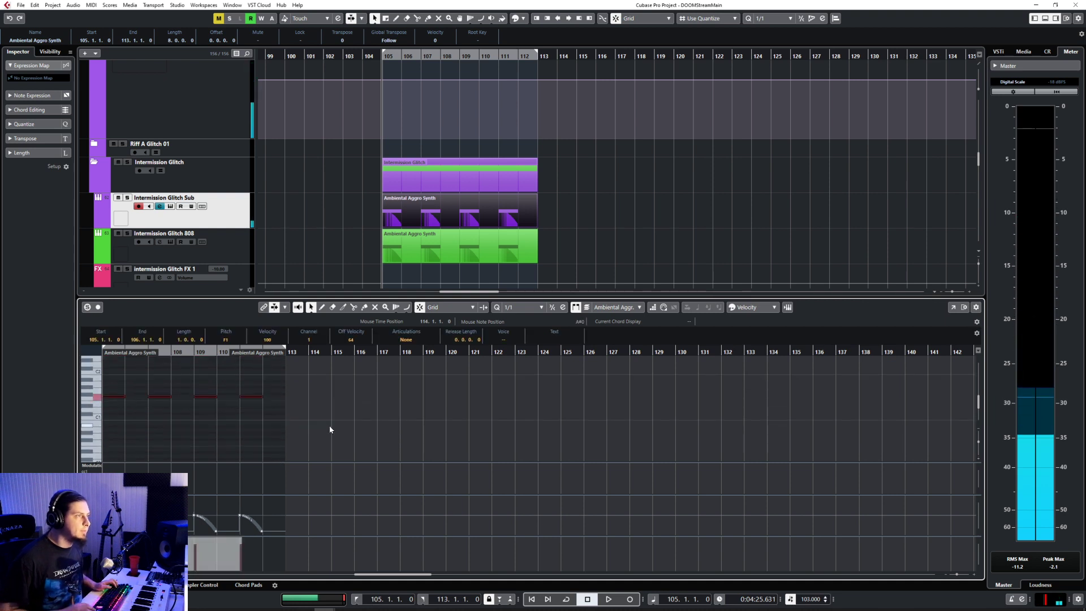
key(shift+Down)
key(Return)
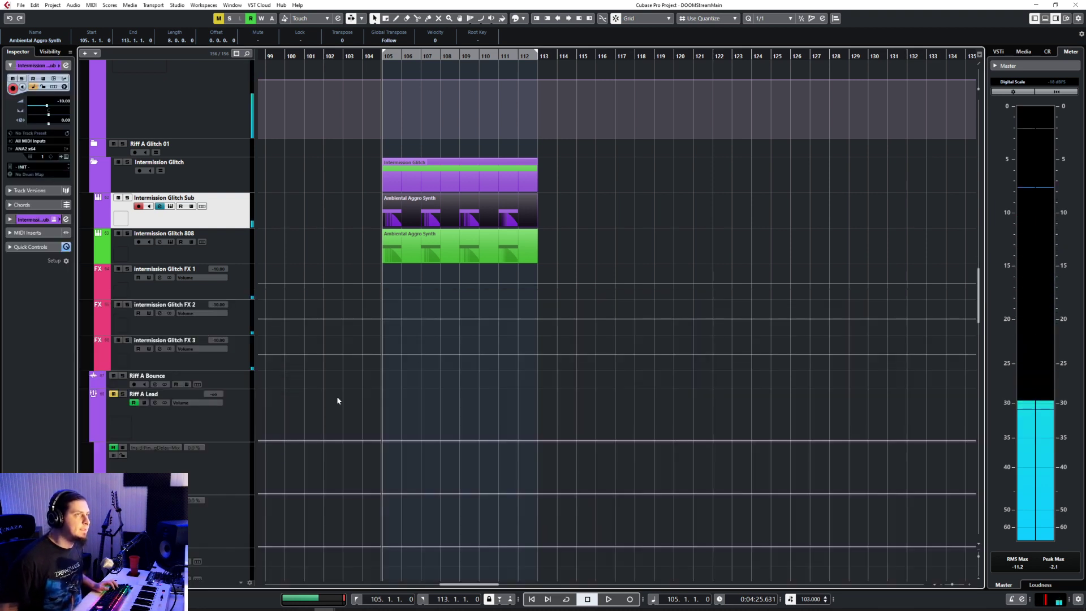
Step: Add volume automation to the Ambiental Aggro Synth track, with points at bars 105 and 113 and a lowered level between them
scroll(483, 334, down, 8)
scroll(484, 338, up, 3)
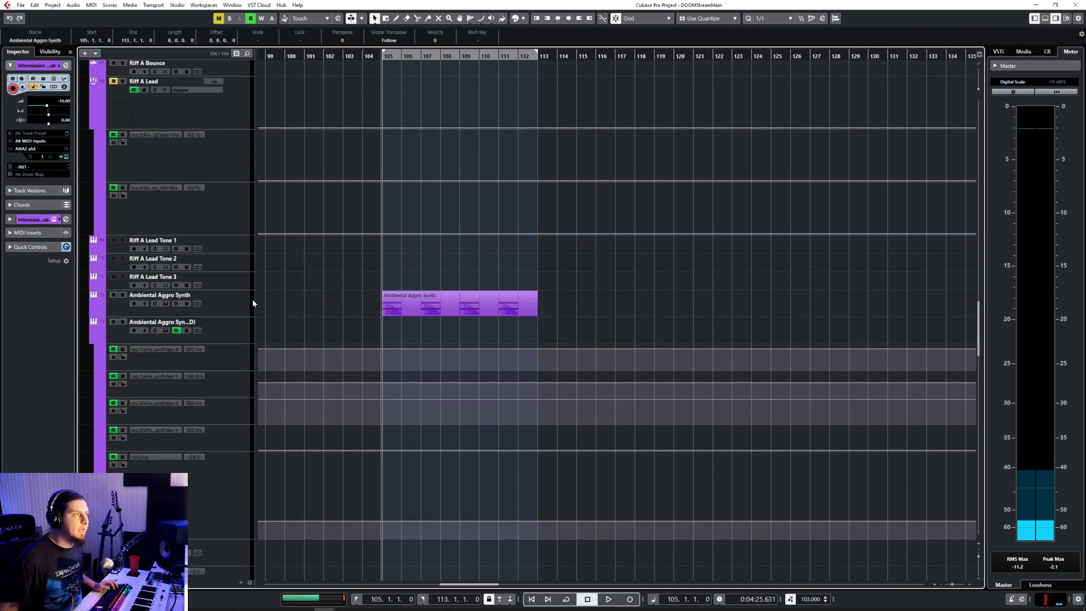
click(211, 307)
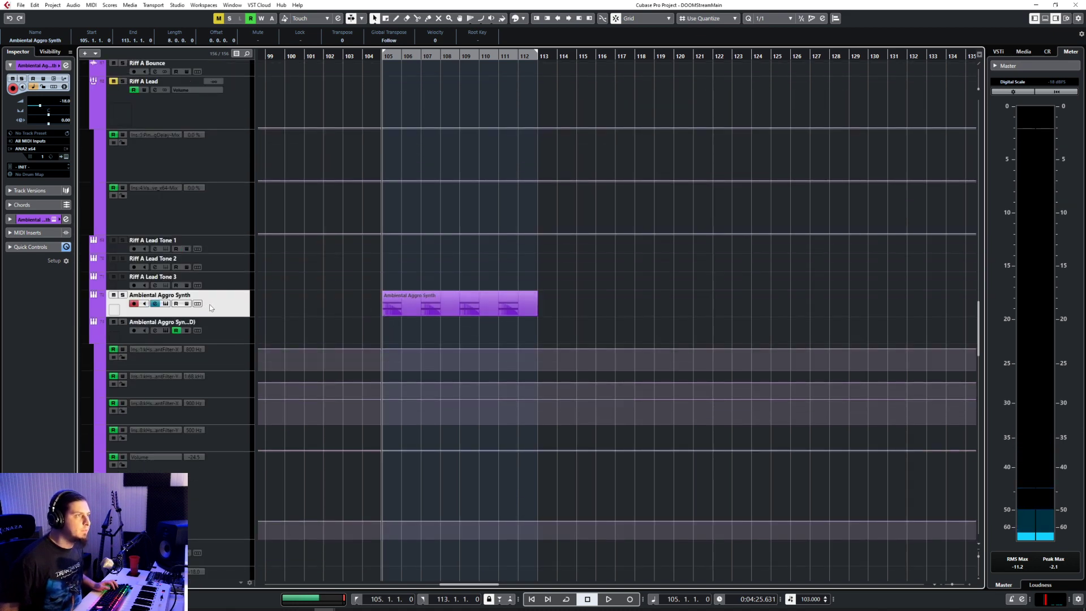
click(94, 312)
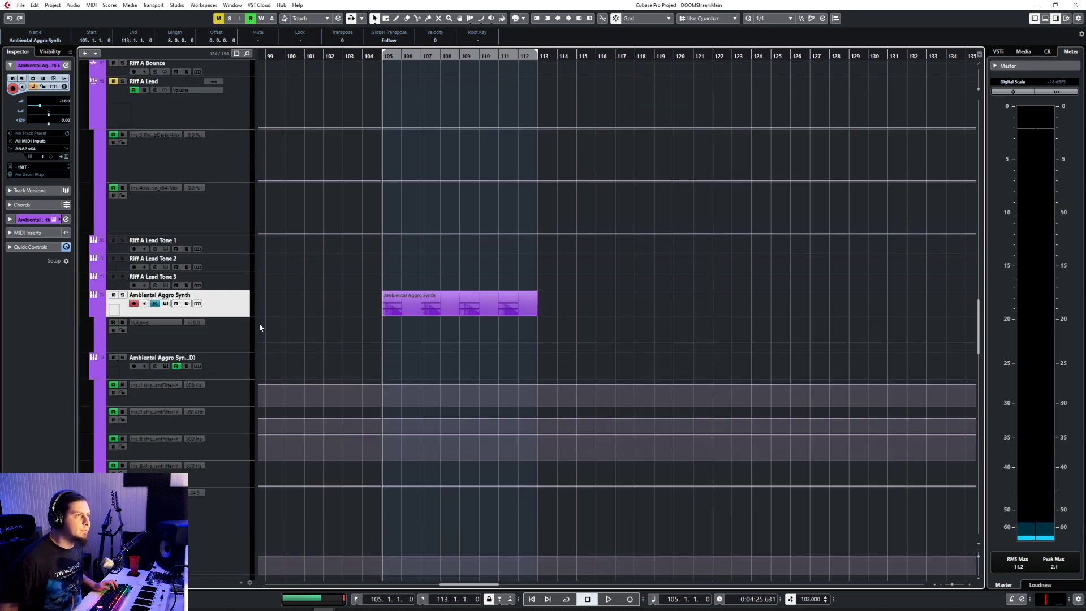
click(387, 340)
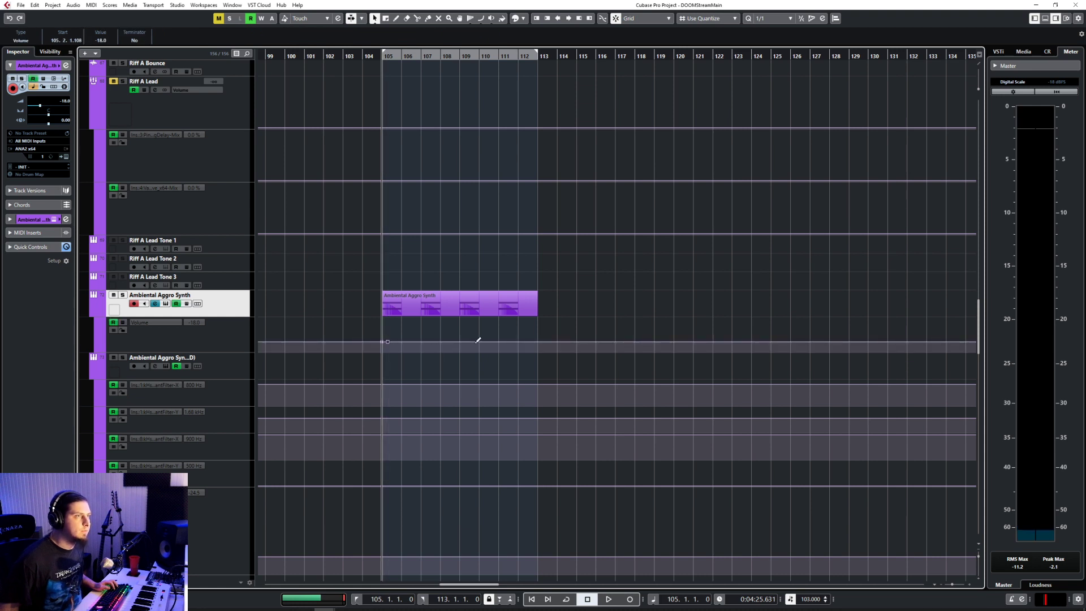
click(538, 340)
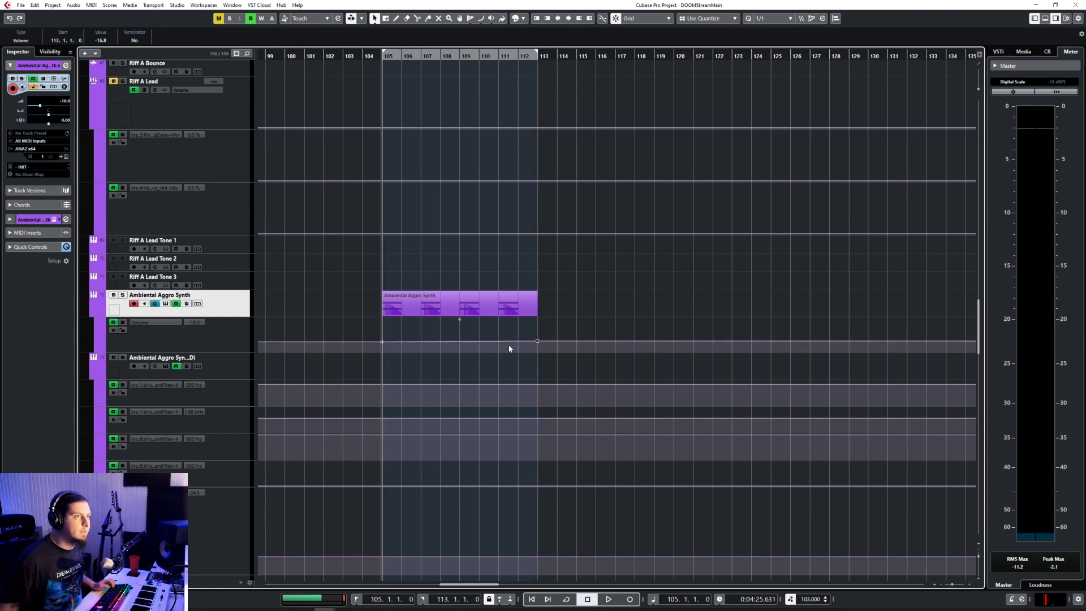
drag(458, 320, 458, 326)
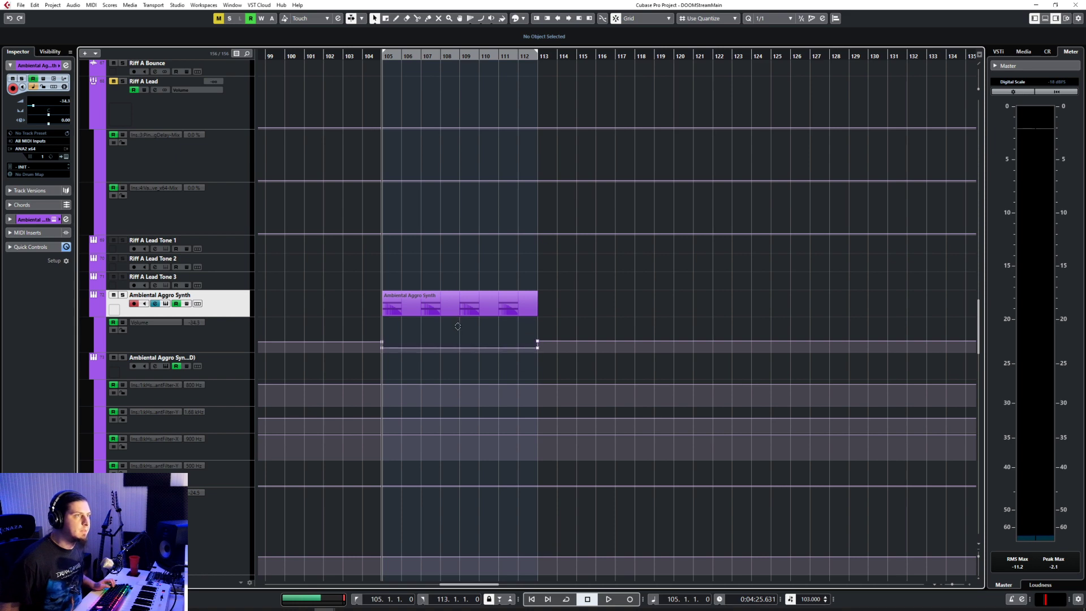
Step: Load the Sub Zero preset from the 808 category into the Intermission Glitch 808 track's ANA synth and close the synth
scroll(448, 334, up, 10)
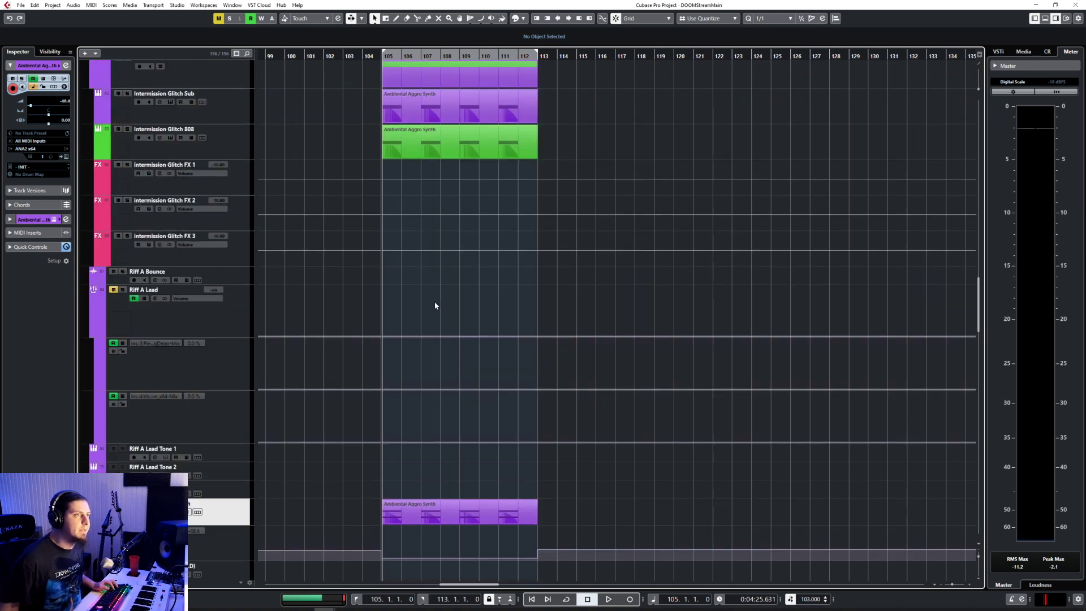
click(247, 354)
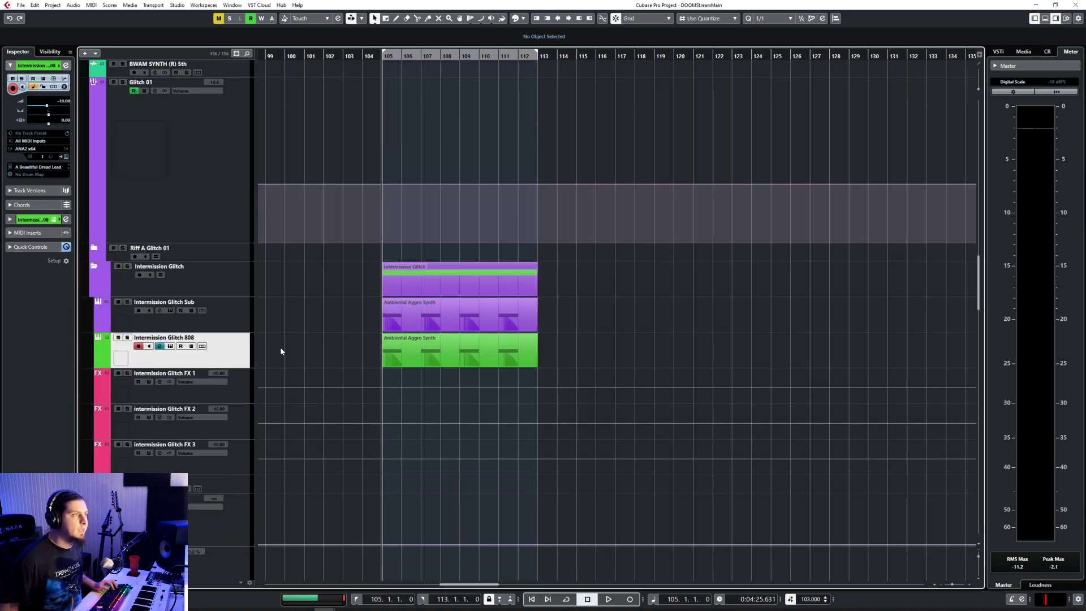
click(431, 351)
double_click(431, 350)
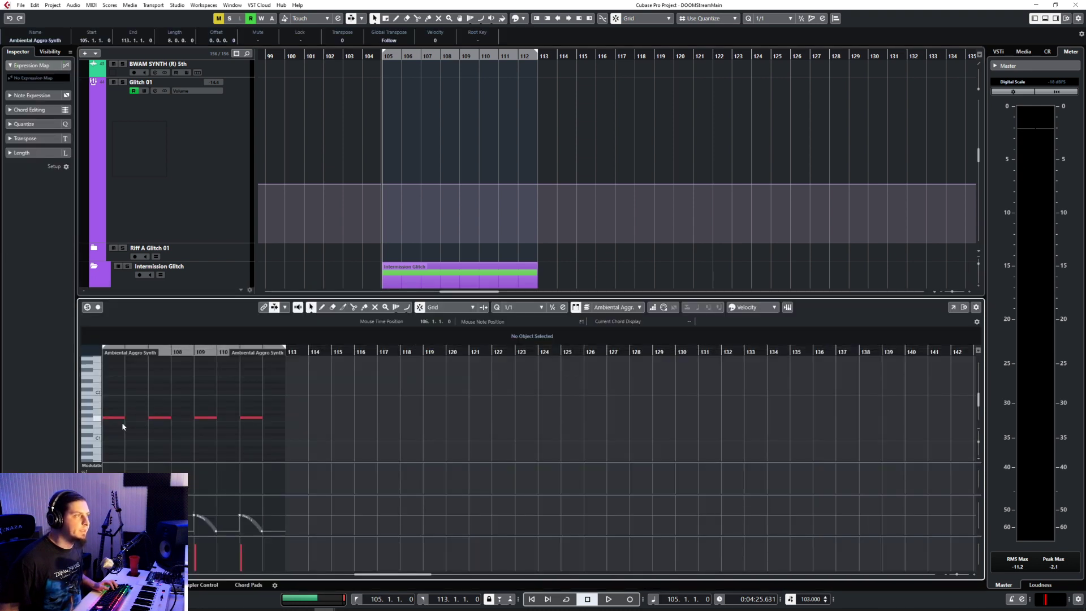
click(83, 585)
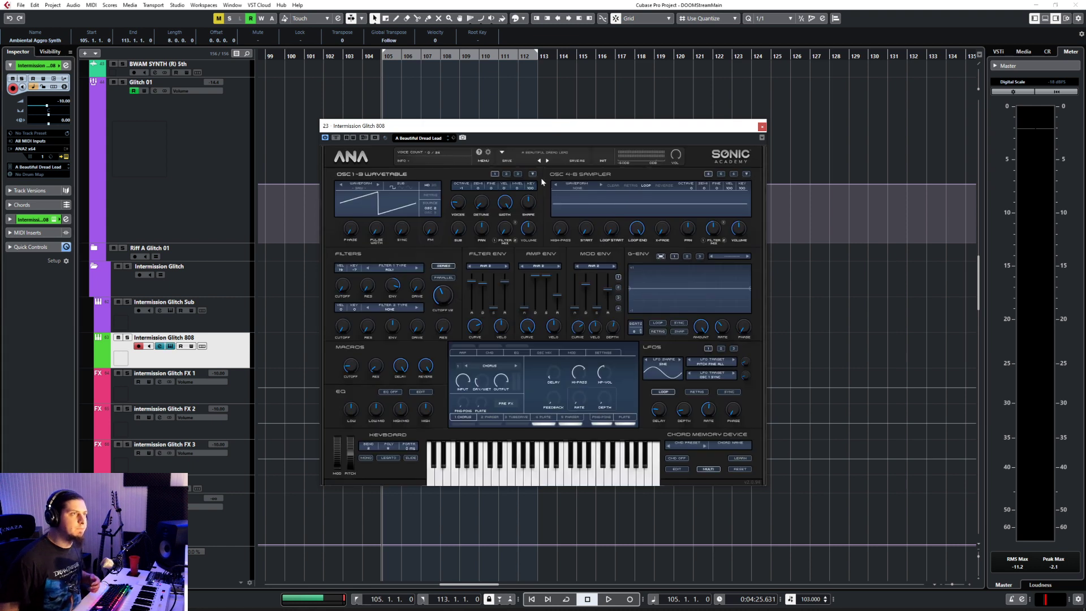
click(551, 154)
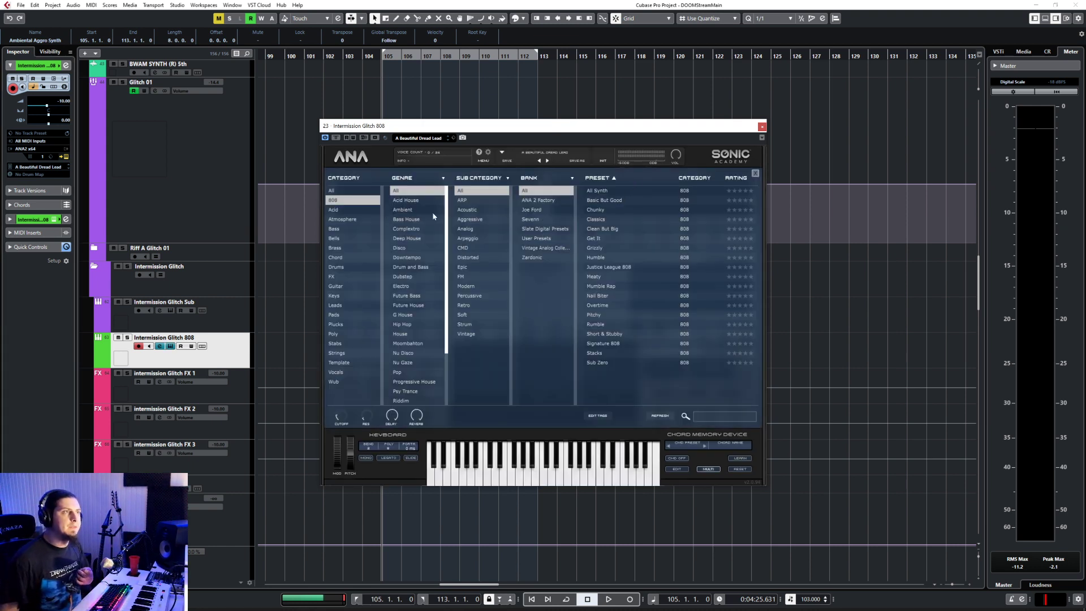
double_click(599, 363)
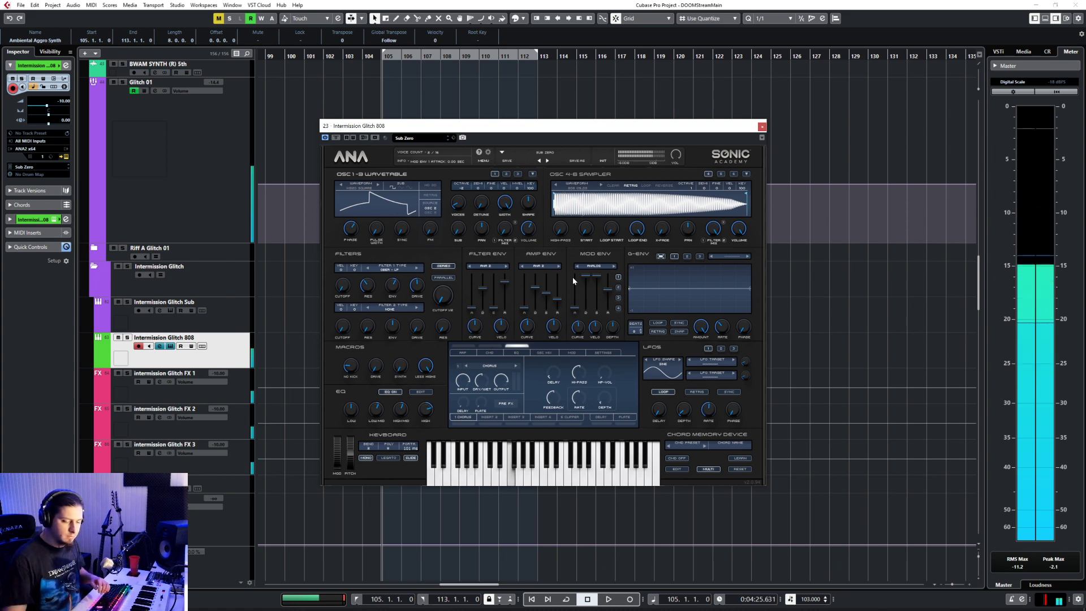
click(762, 126)
Step: Transpose all notes in the Intermission Glitch 808 part up one octave and close the note editor
double_click(485, 325)
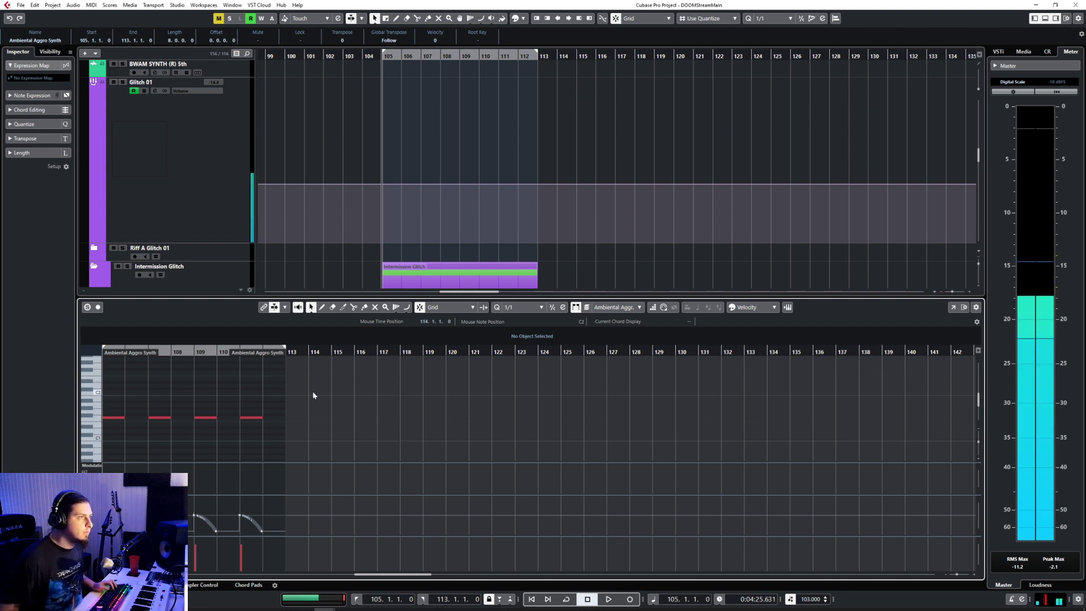
drag(281, 399, 101, 424)
key(shift+Up)
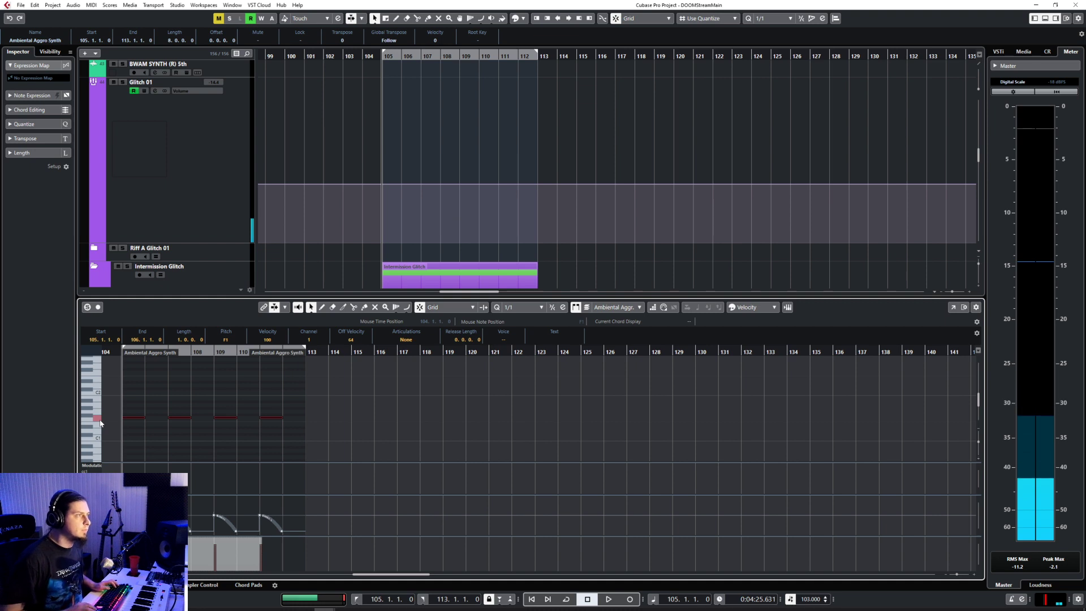
key(Return)
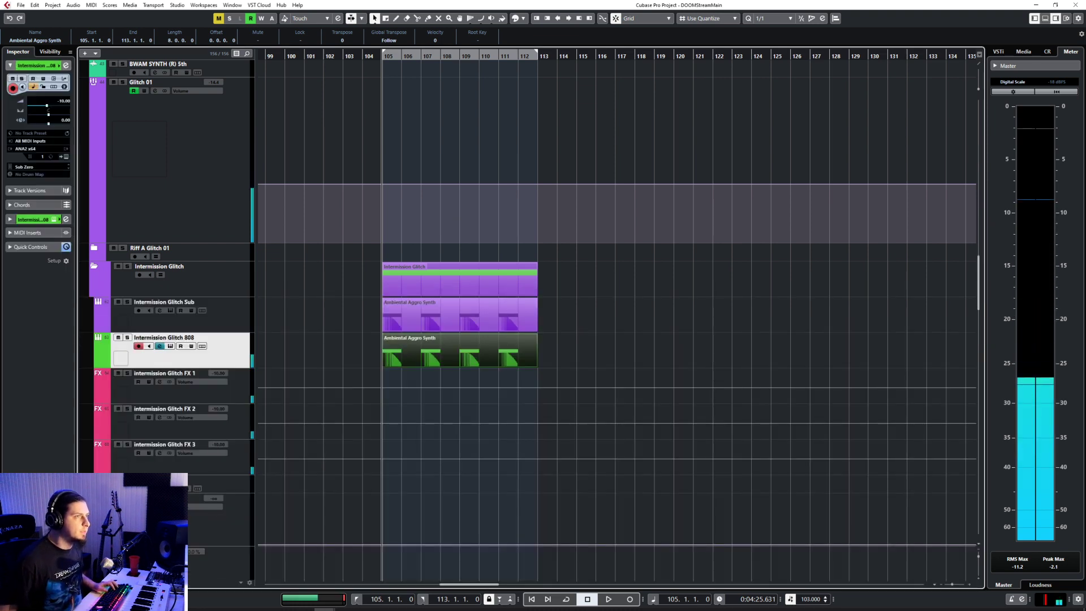
Step: Solo the Intermission Glitch Sub and 808 tracks together and start playback
click(239, 307)
shift+click(236, 350)
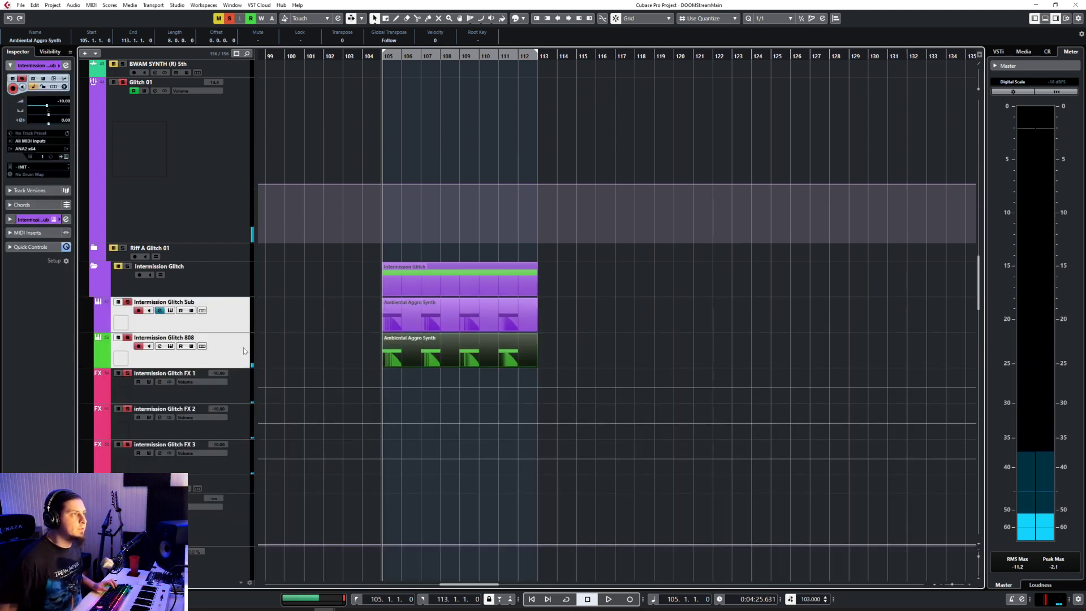
key(s)
key(space)
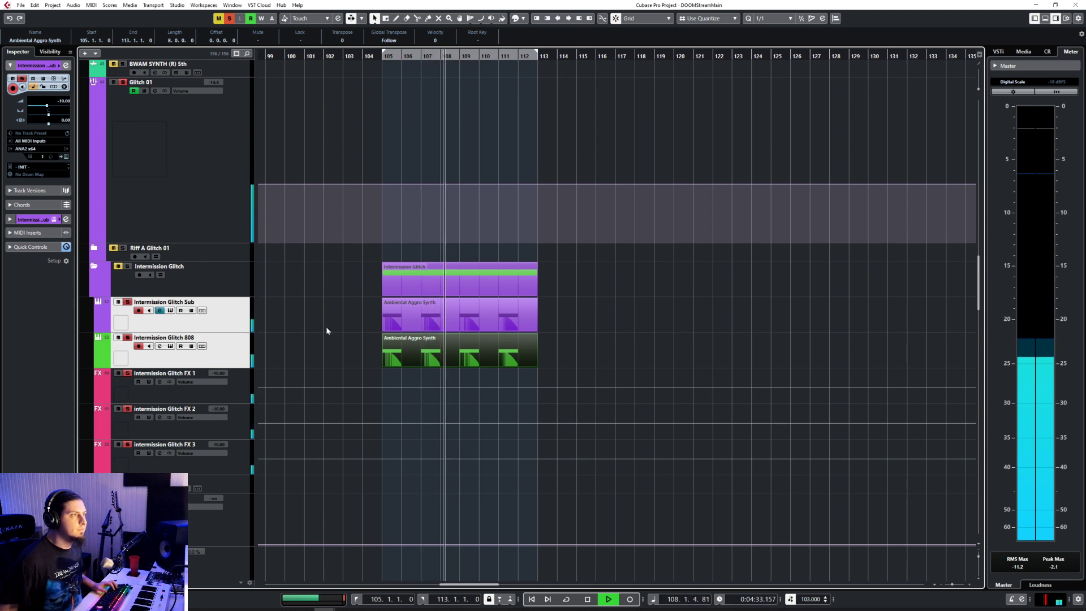
Step: During playback, set oscillator 1's Retrig option in the Intermission Glitch Sub and 808 synths, stop playback, and close the synth
click(233, 311)
click(66, 157)
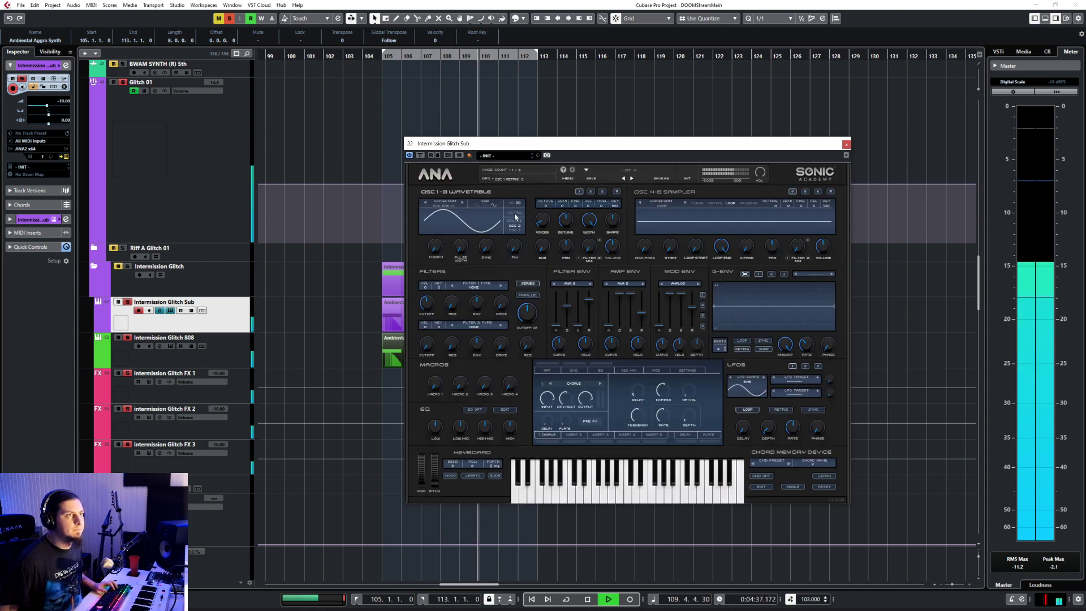
key(Down)
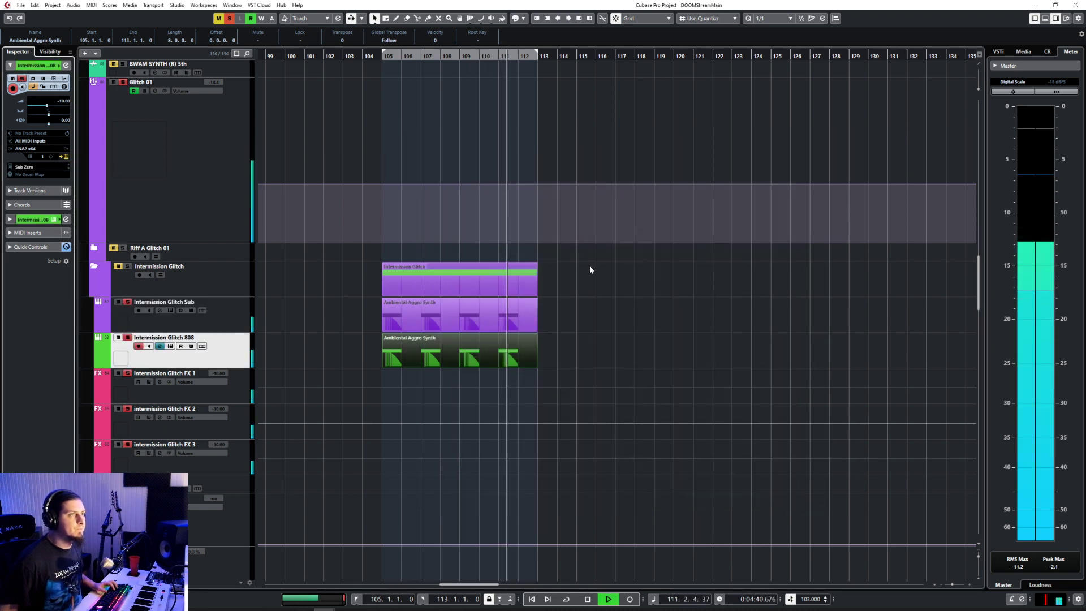
key(e)
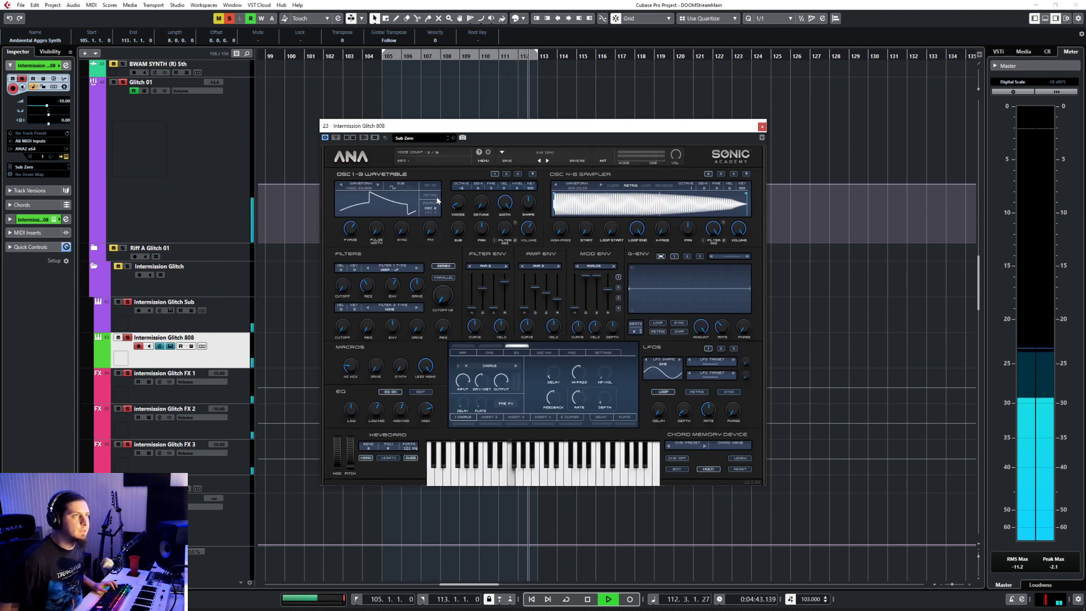
key(space)
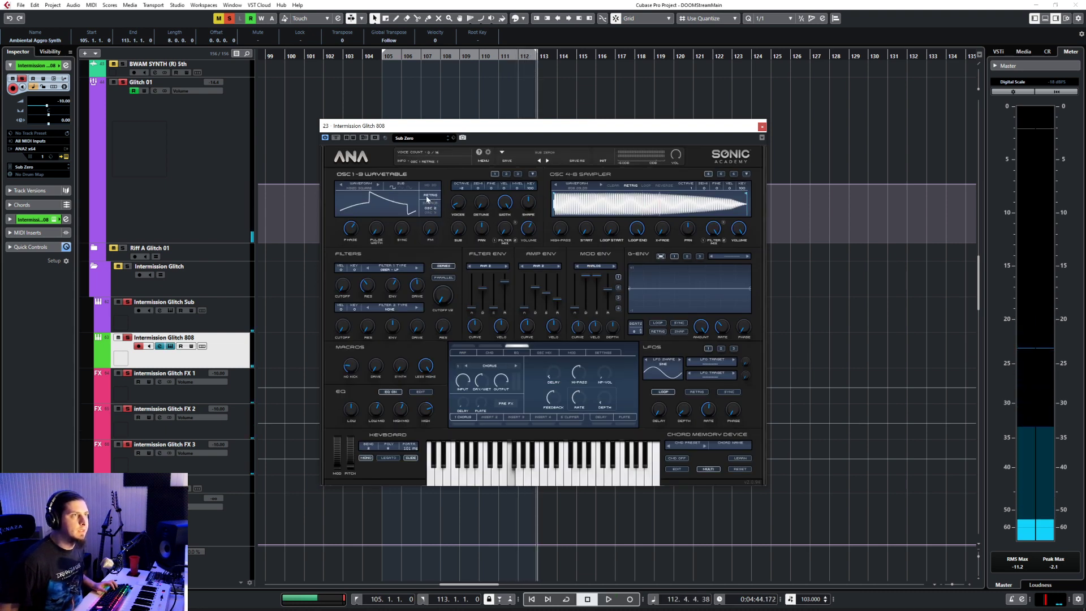
click(762, 127)
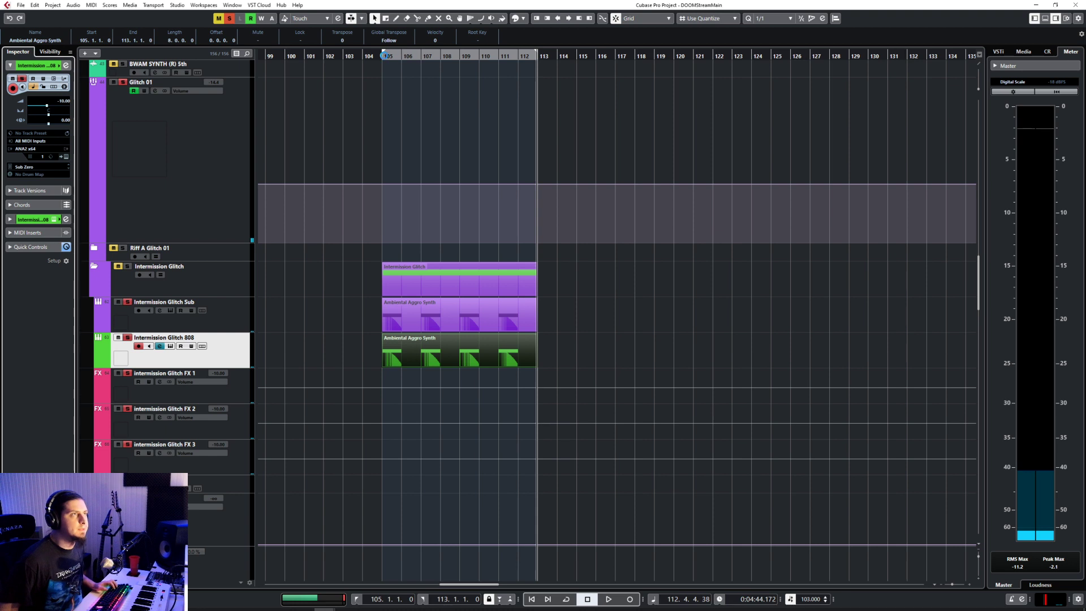
Step: Replay the soloed Sub and 808 layers from bar 105, stop playback, and clear the solo
click(385, 56)
click(217, 323)
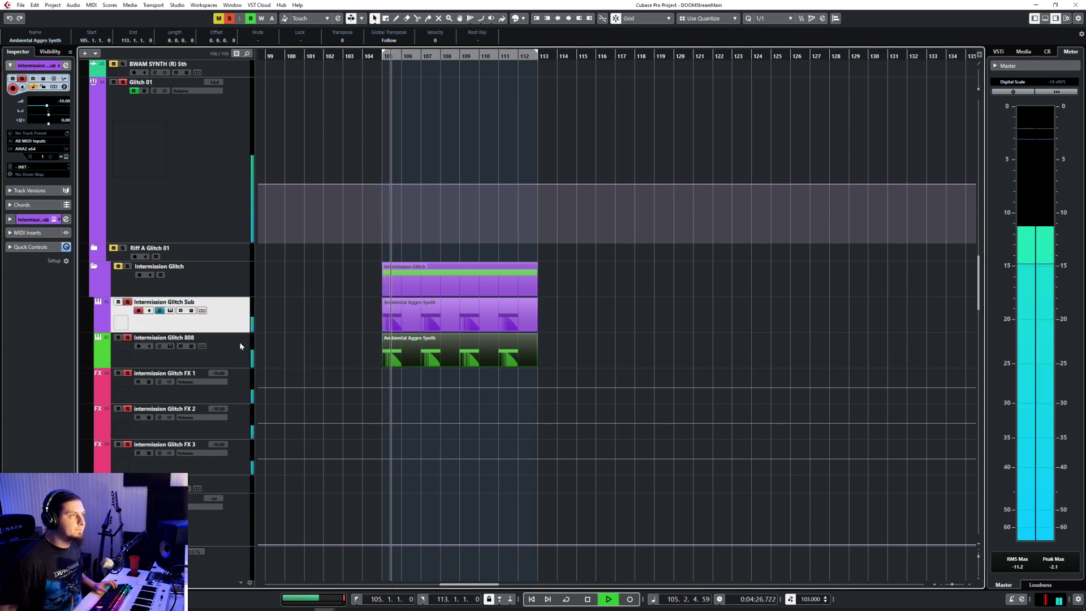
click(239, 348)
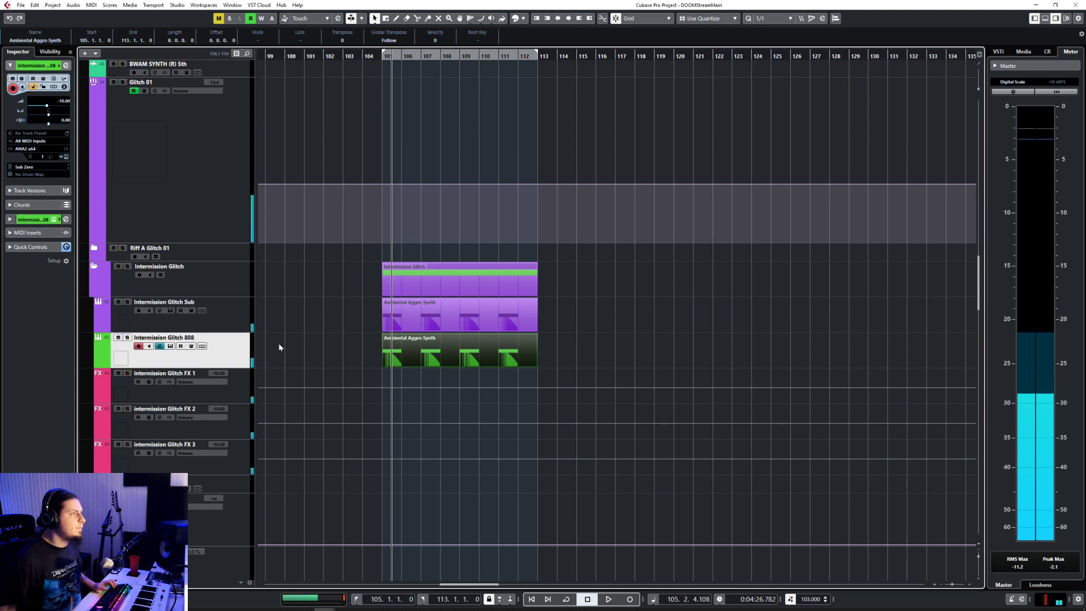
Step: Mute the Intermission Glitch FX 2 and FX 3 tracks, leaving FX 1 selected
click(238, 394)
click(241, 428)
shift+click(240, 459)
key(m)
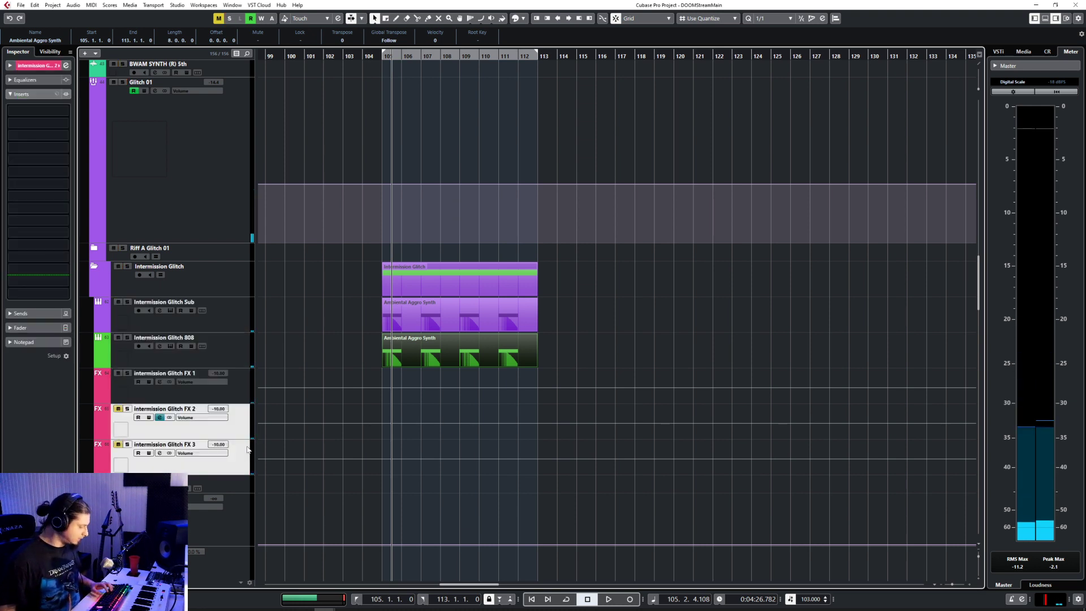
click(239, 389)
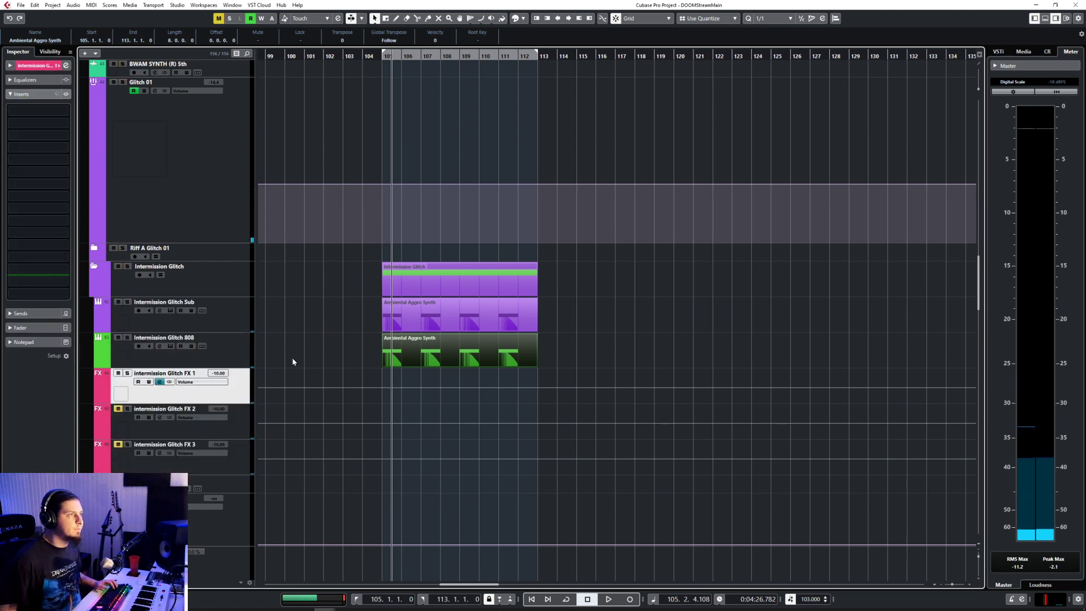
Step: Solo the Glitch 01 group track and audition its Intermission Glitch layers from around bar 105, stopping after a short playback
click(251, 315)
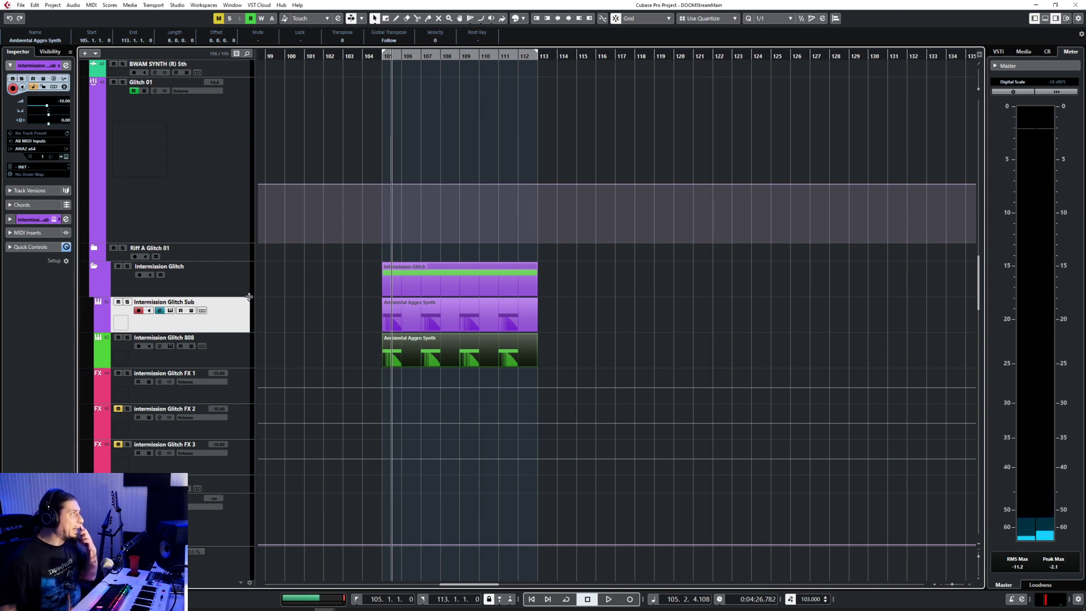
click(250, 390)
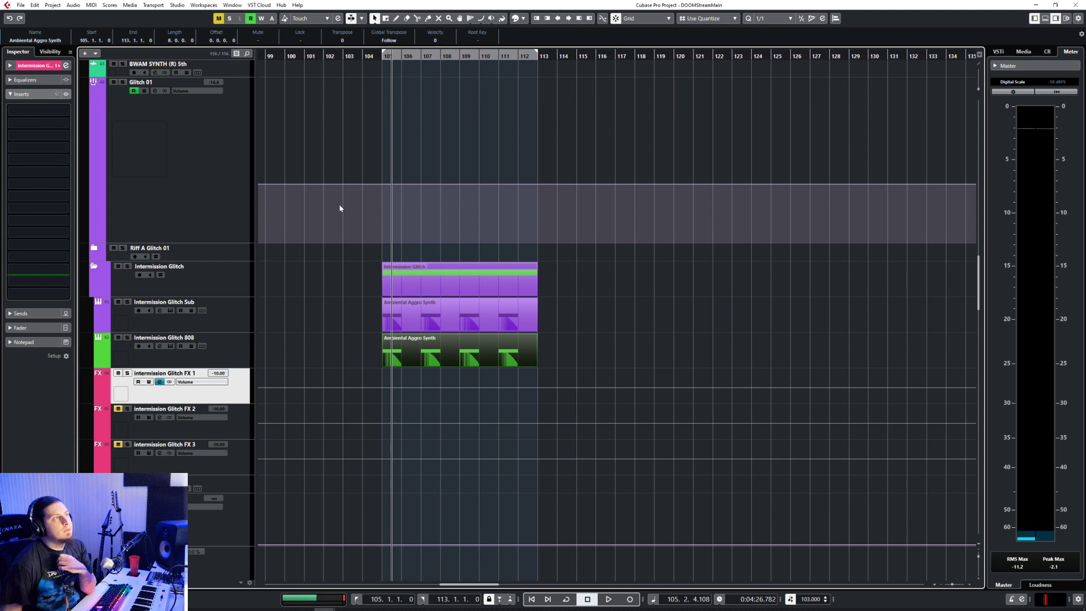
click(212, 128)
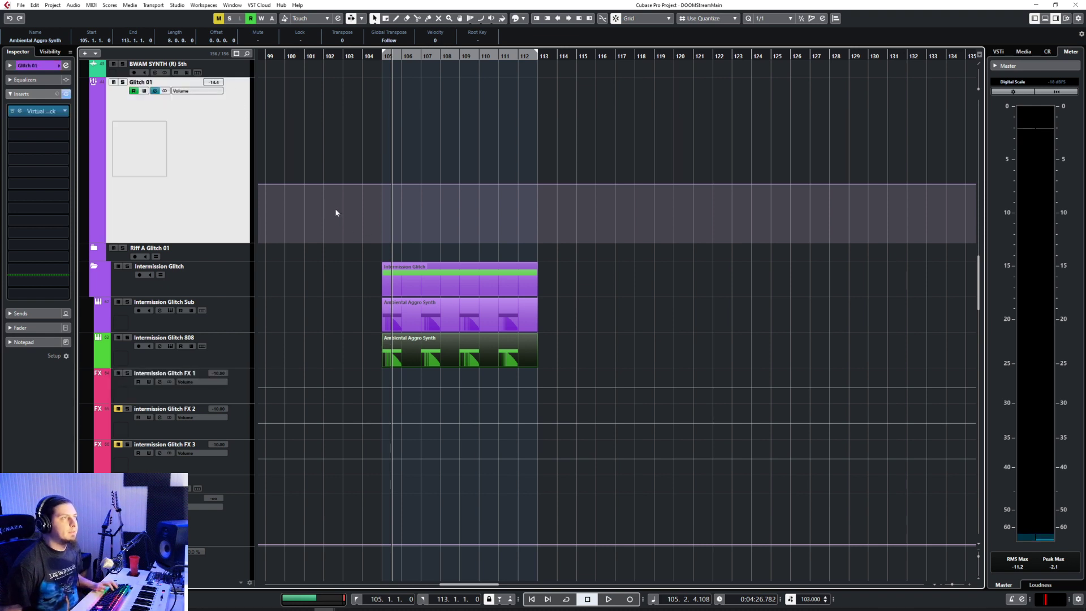
key(space)
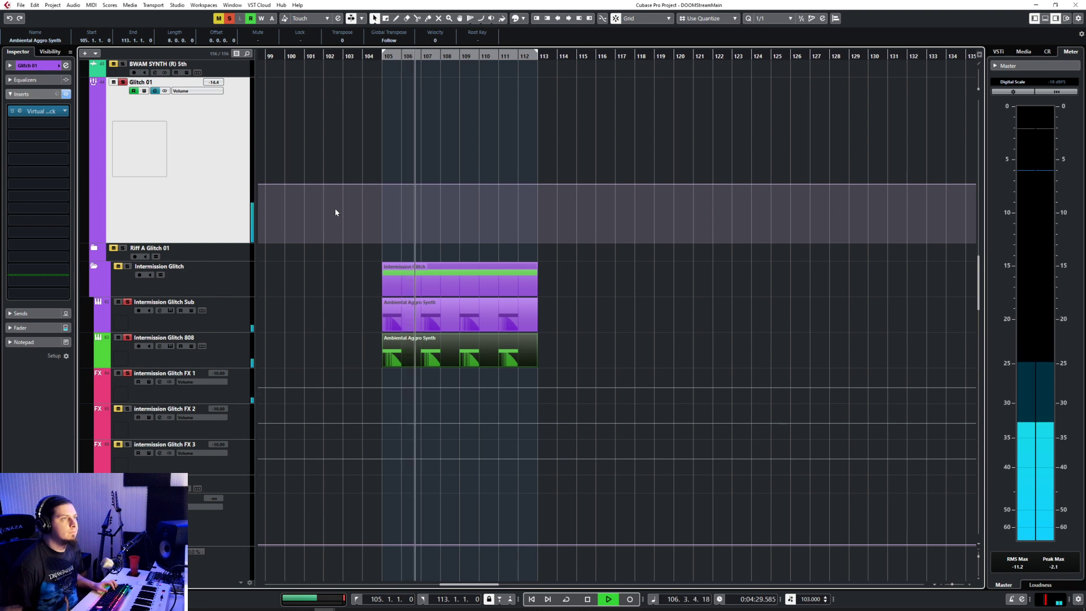
key(space)
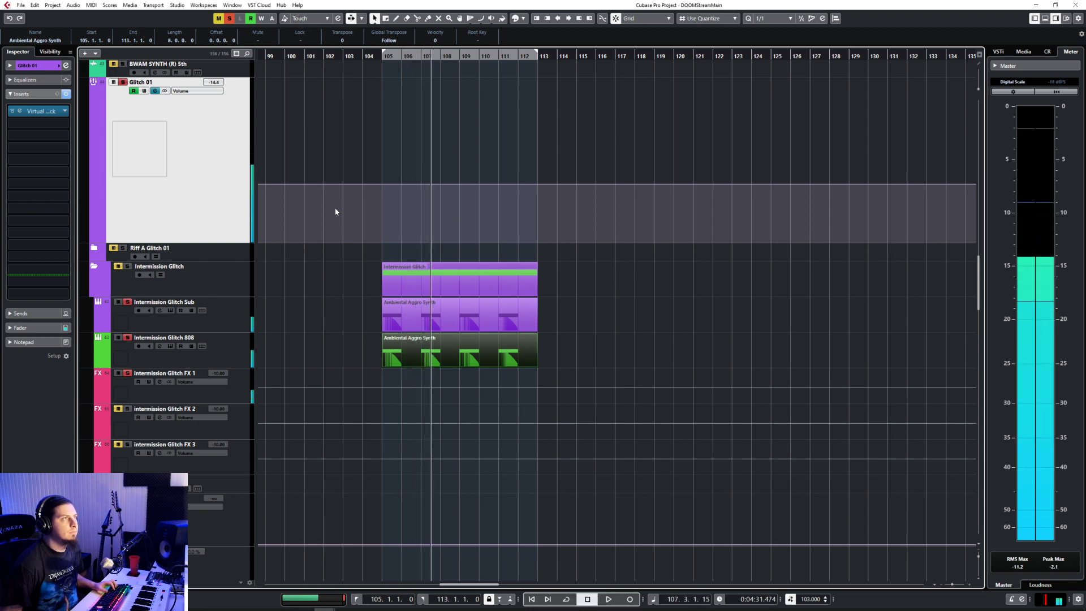
Step: Clear the Glitch 01 group's solo, solo Intermission Glitch FX 1 instead, and turn on cycle playback for bars 105 to 113
key(s)
click(241, 389)
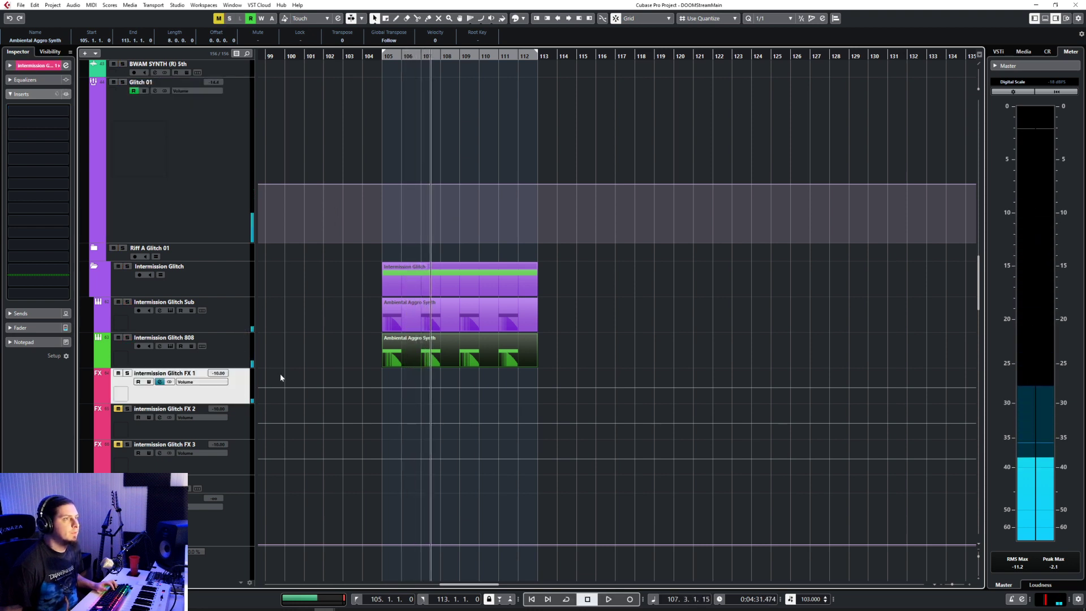
key(s)
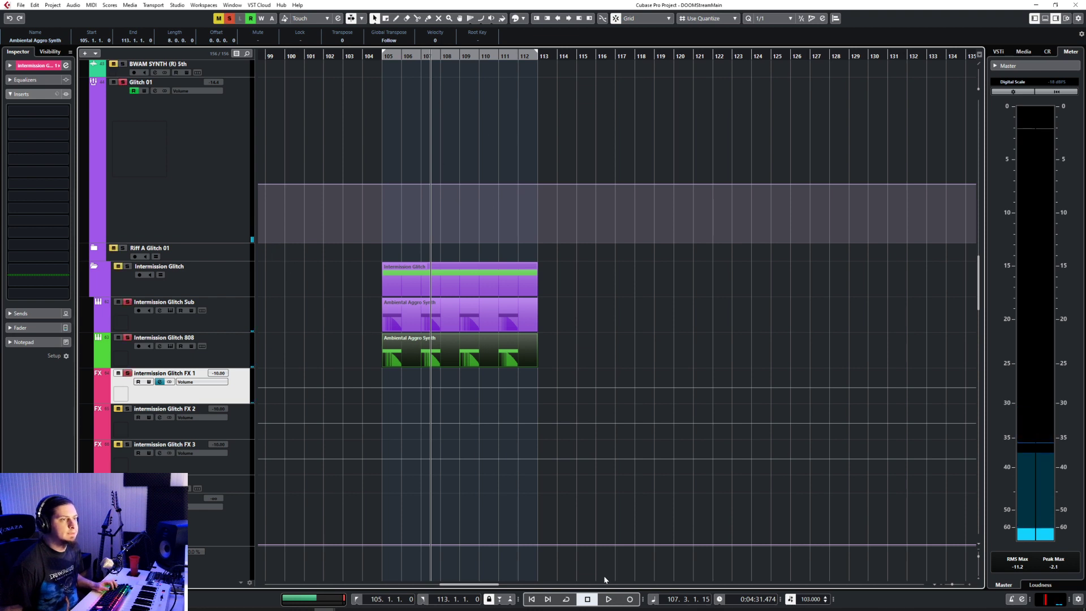
click(566, 600)
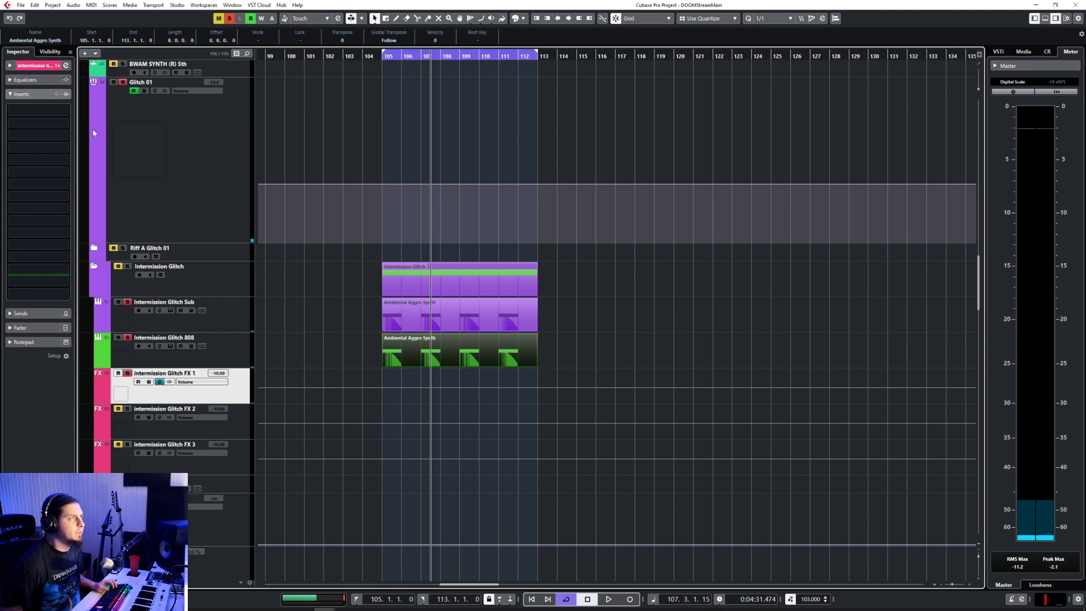
Step: Add Virtual Mix Rack to insert slot 8 of Intermission Glitch FX 1
click(47, 114)
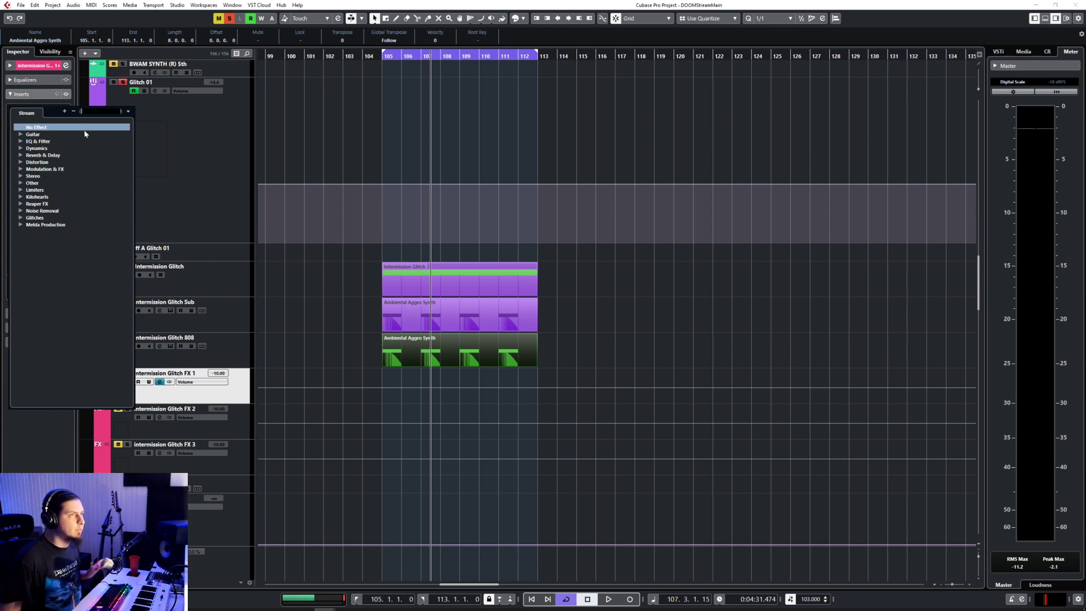
click(674, 4)
click(56, 198)
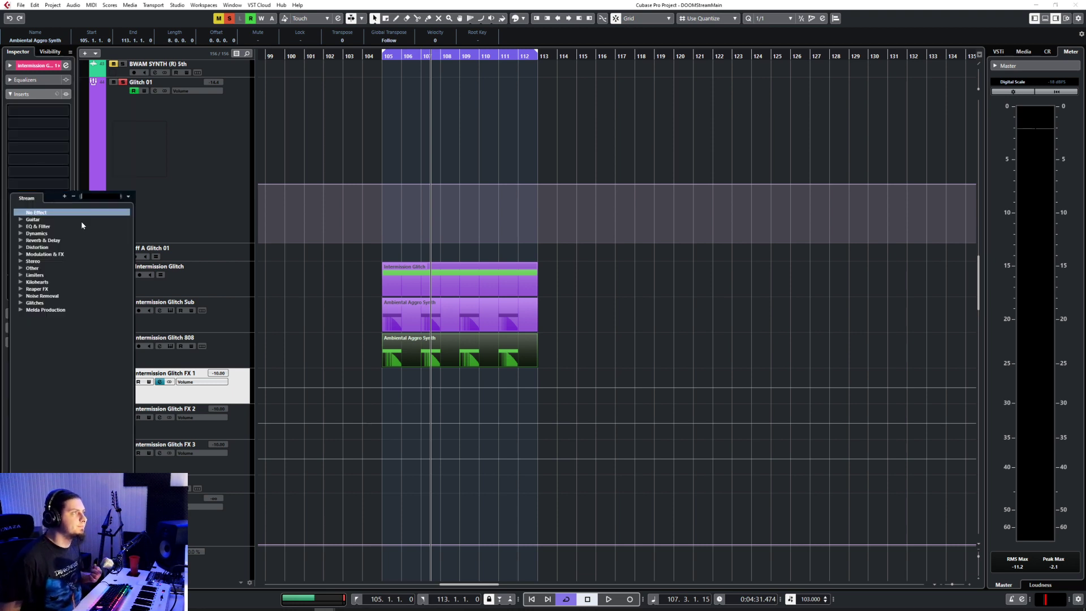
text(virtual)
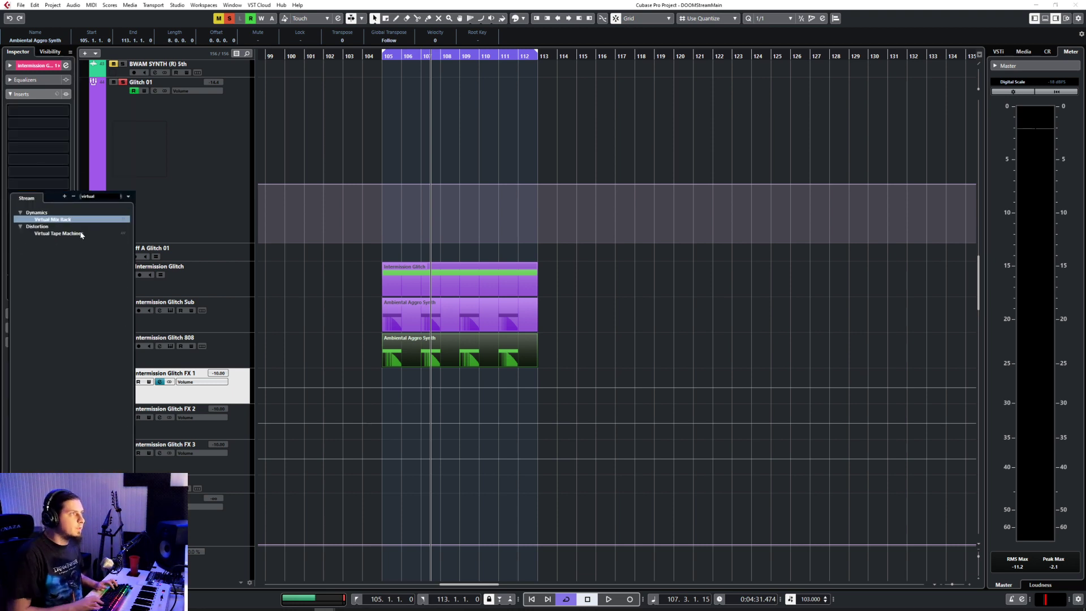
click(81, 234)
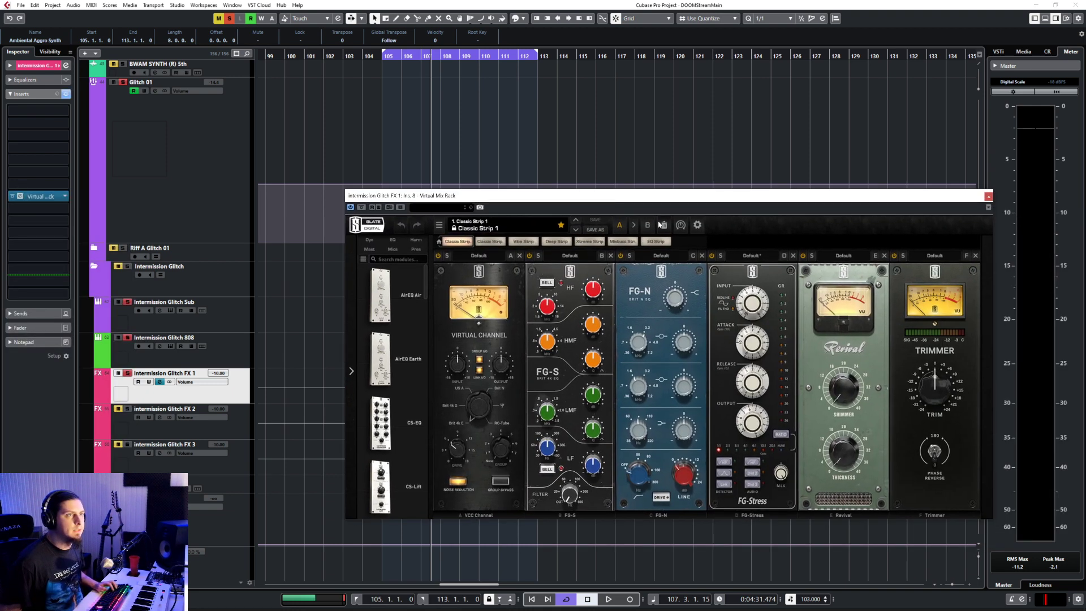
Step: Clear all modules from the Virtual Mix Rack and load the FG-401 compressor into its first slot
click(660, 224)
scroll(396, 379, down, 5)
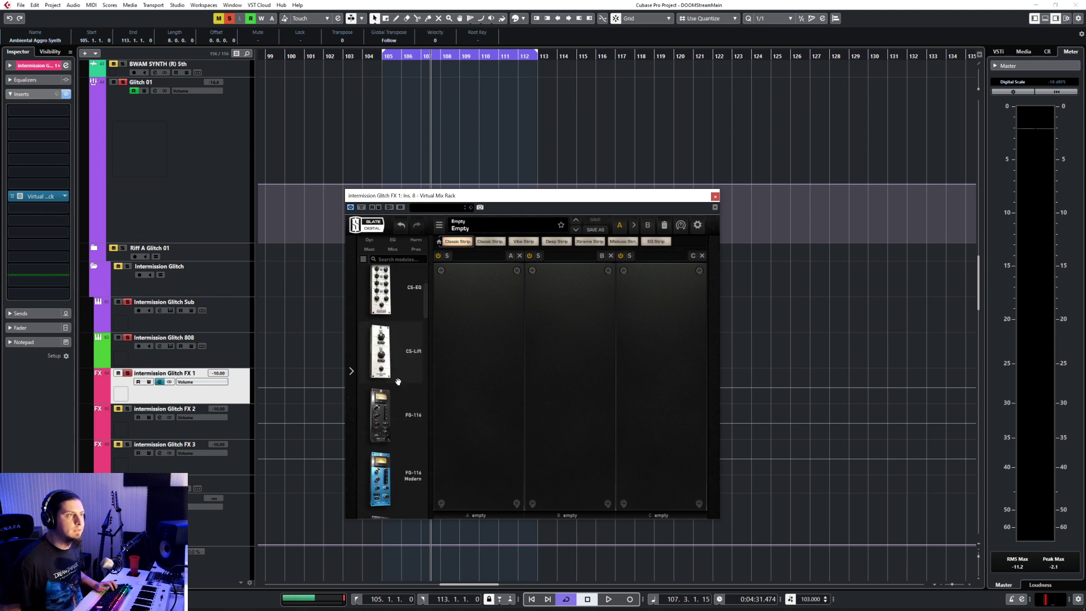
scroll(404, 373, up, 4)
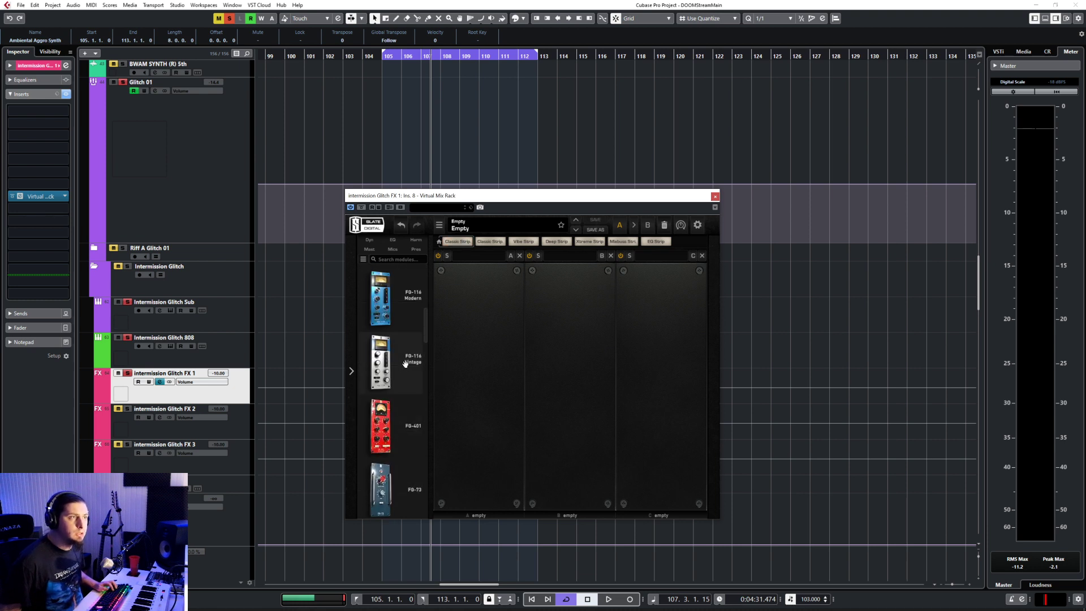
scroll(404, 346, down, 5)
drag(406, 328, 467, 401)
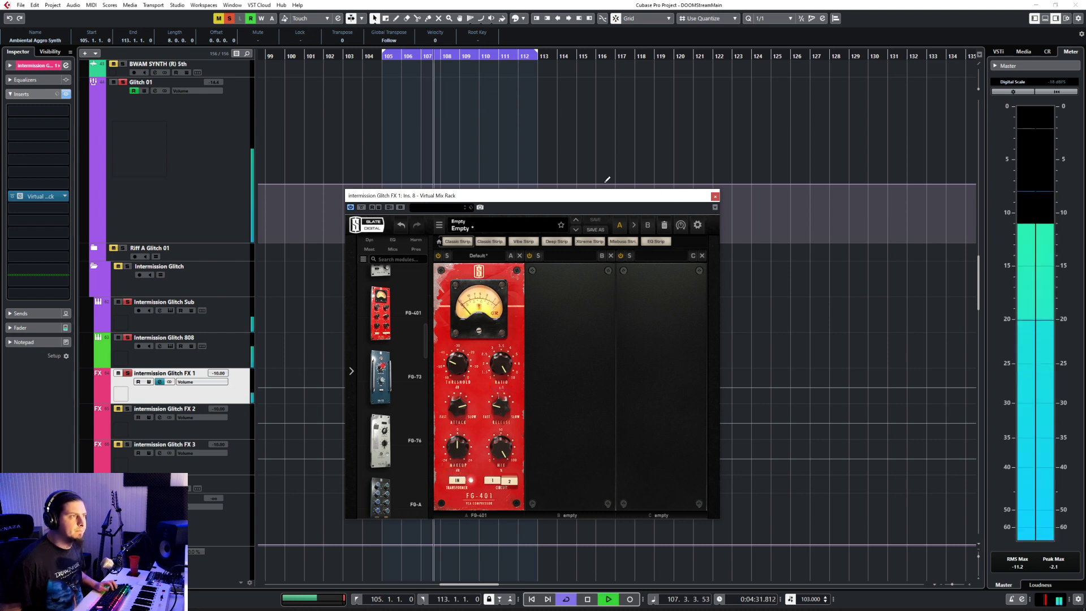
Step: Audition the FG-401 compression on FX 1, replay from bar 105, stop playback, and close the Virtual Mix Rack
click(131, 345)
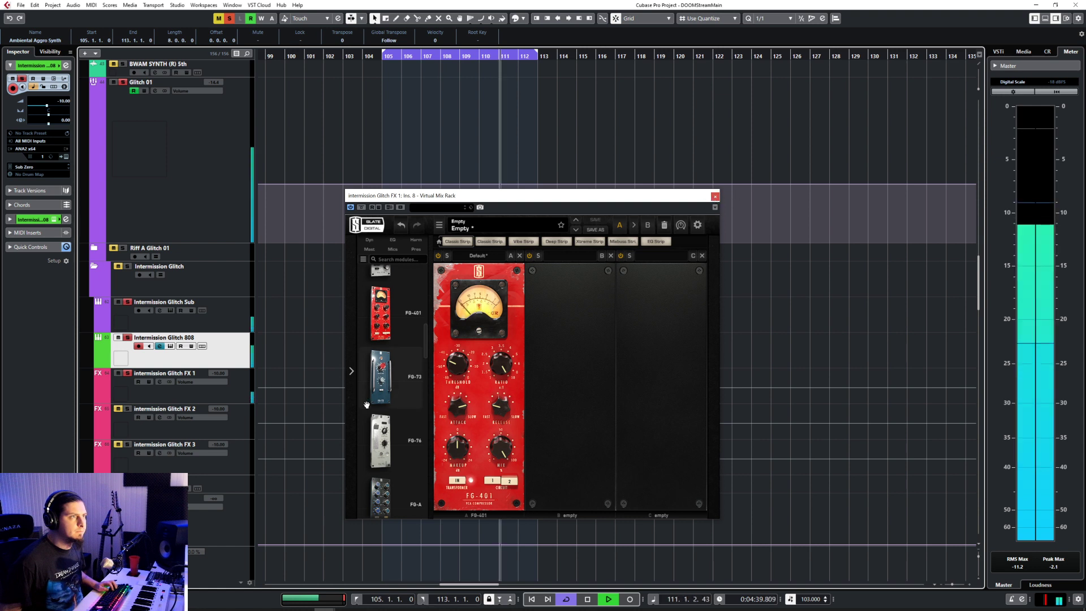
key(space)
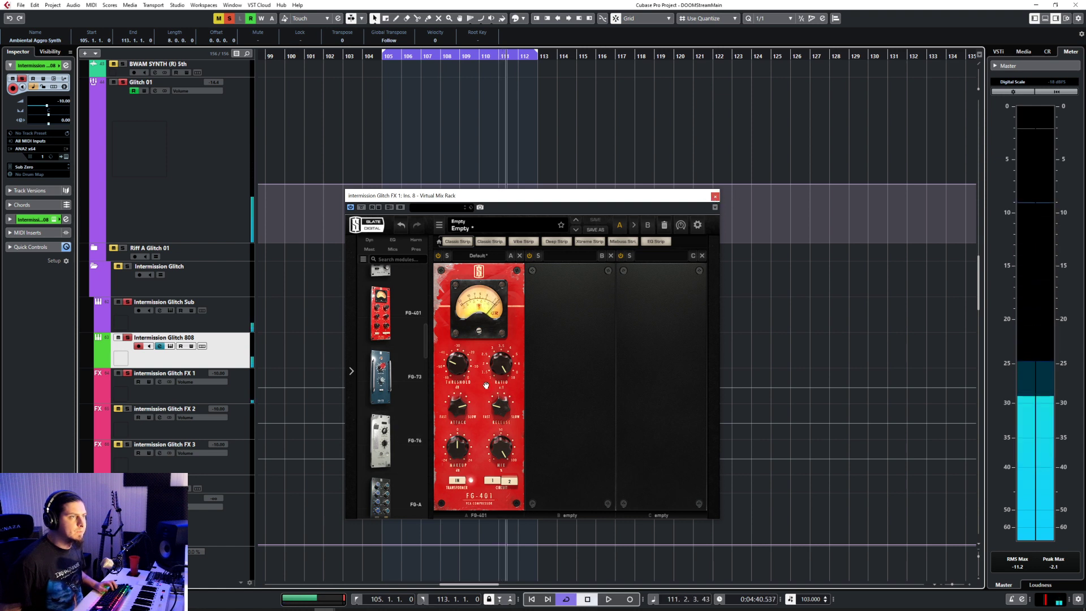
click(382, 57)
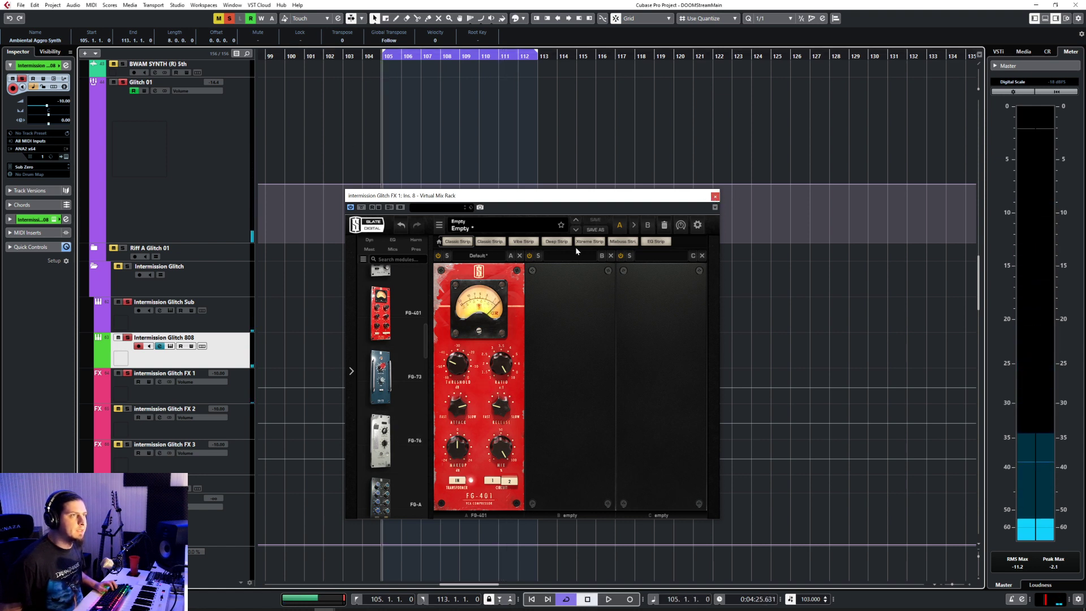
key(space)
key(space)
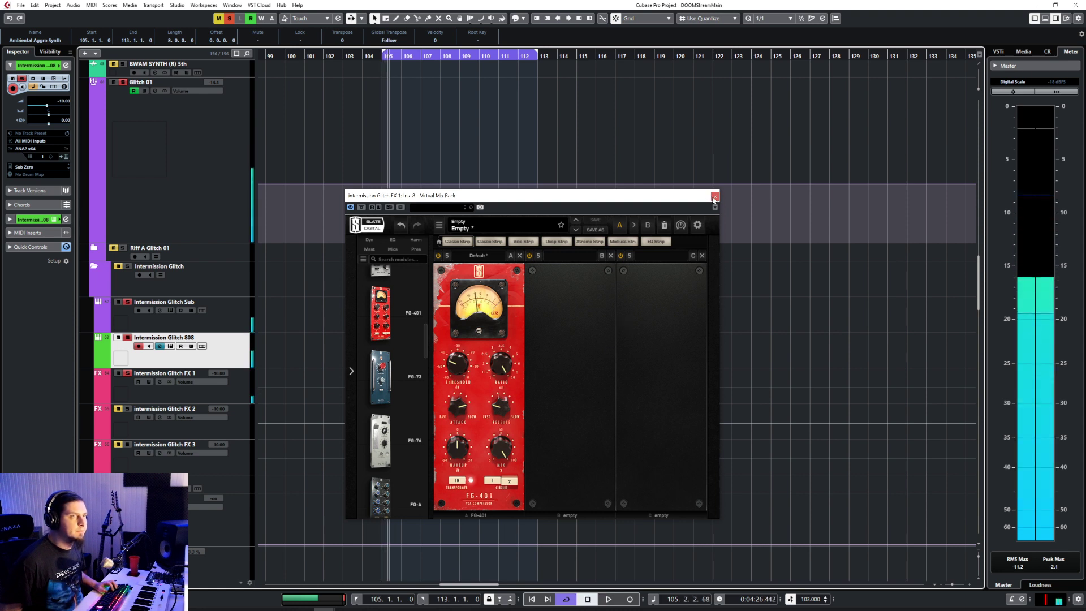
click(715, 196)
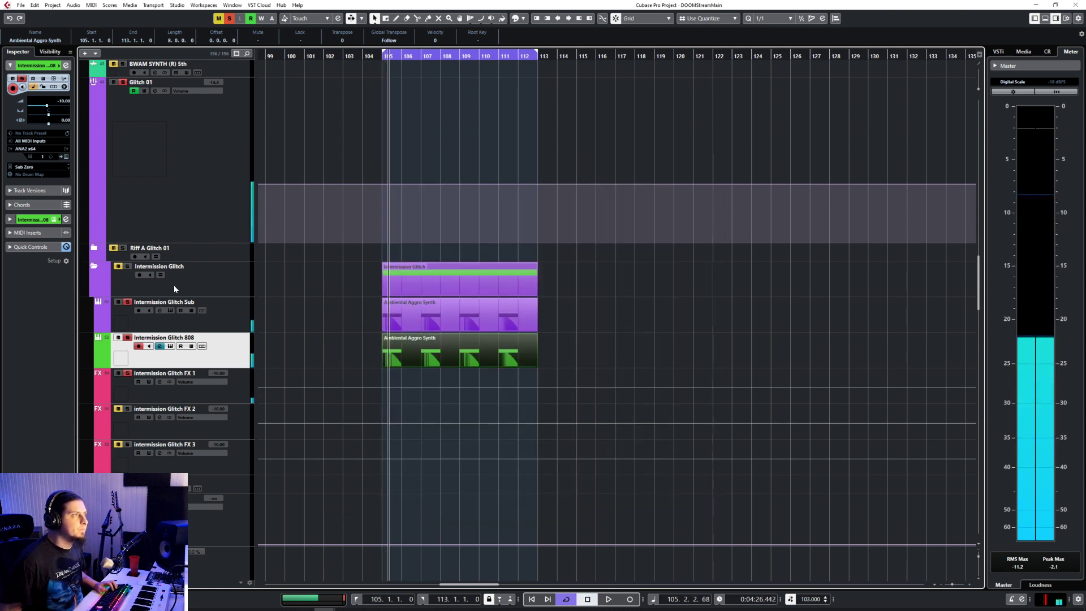
Step: Set the Intermission Glitch FX 1 volume to 0.00 during playback, open the MixConsole, and stop playback
click(222, 387)
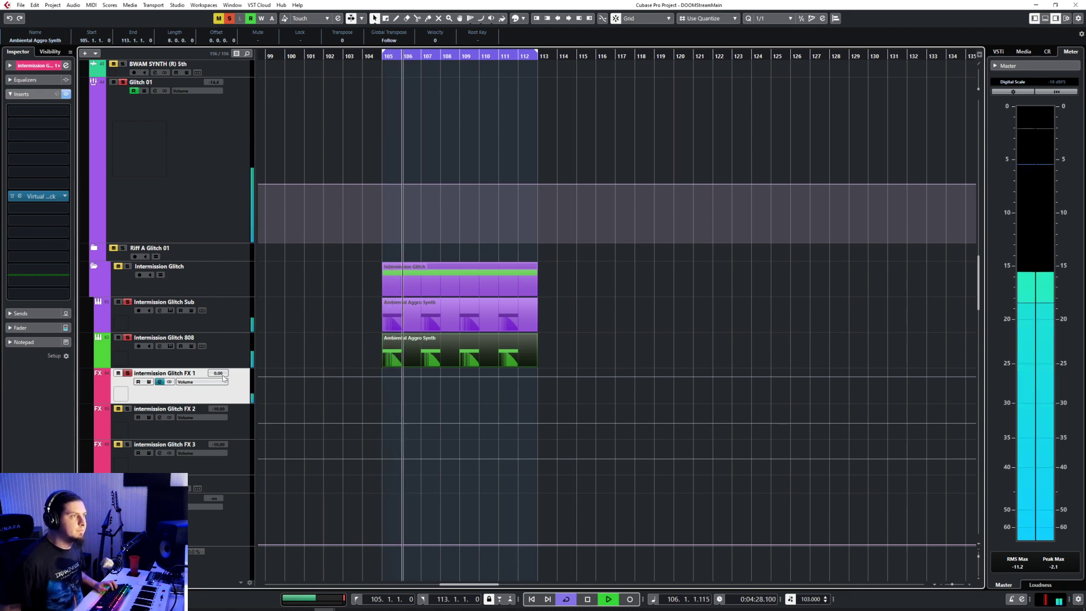
key(F3)
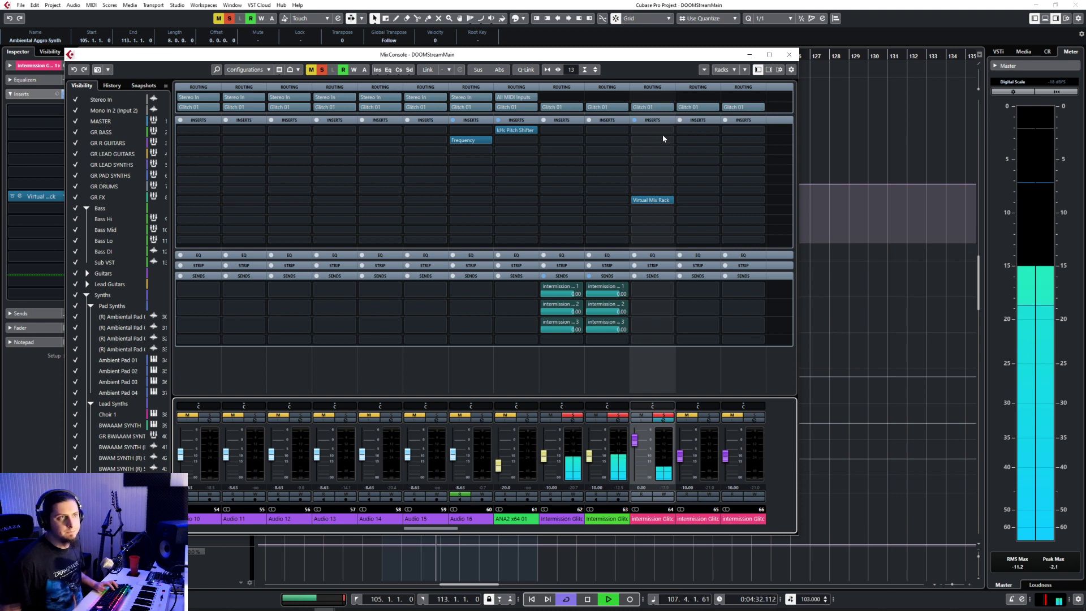
key(space)
Step: Add kHs Limiter below Virtual Mix Rack in insert slot 9 of Intermission Glitch FX 1
click(654, 209)
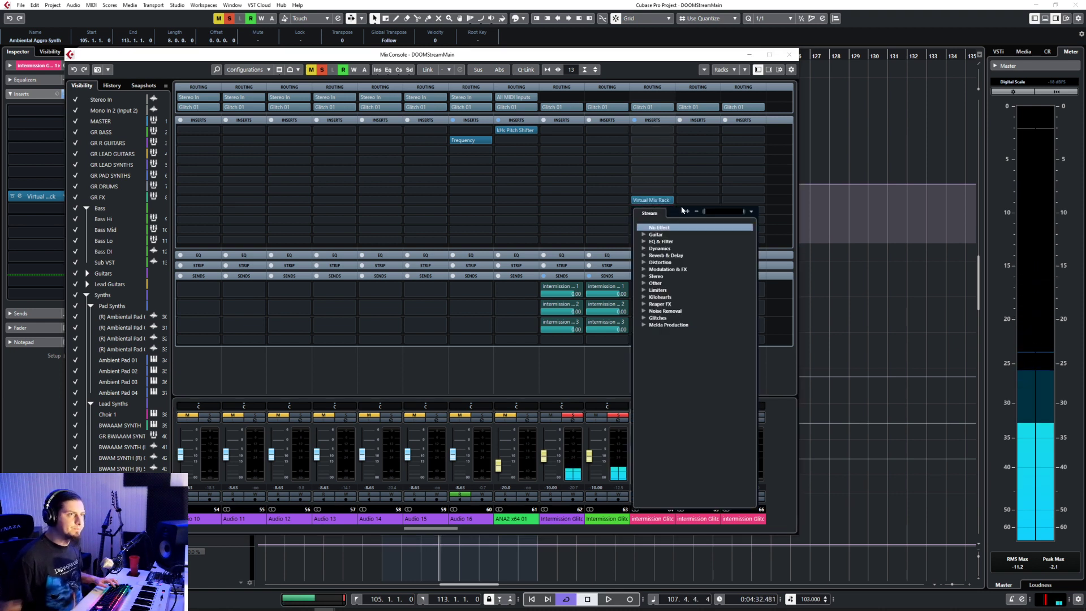
text(limite)
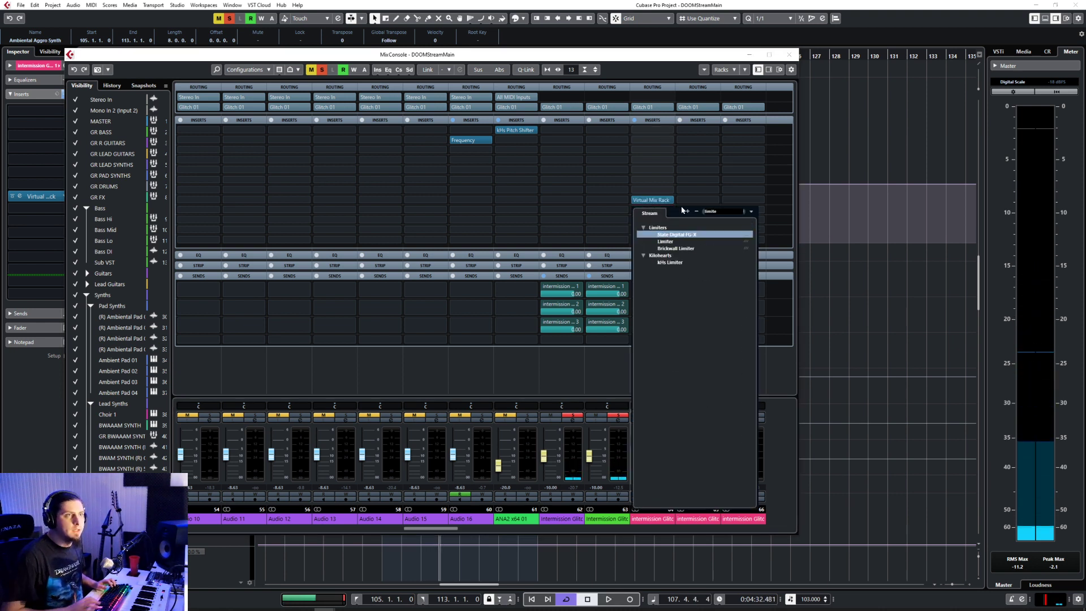
click(680, 266)
Step: During playback, shorten the limiter's Release, lower Threshold to about -11 dB, raise In Gain to +10.88 dB, and close the limiter
key(space)
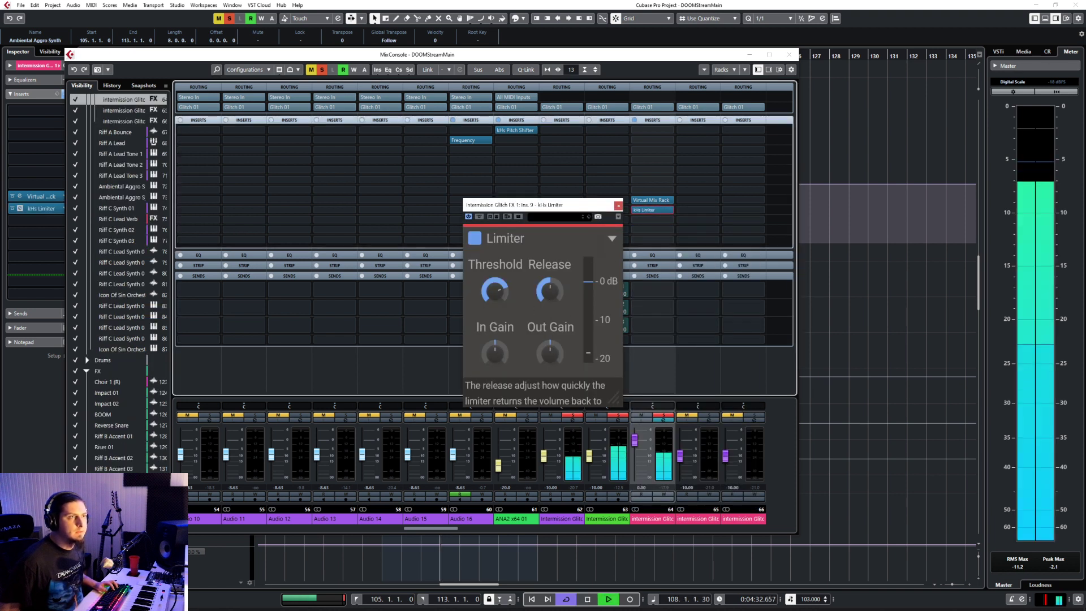
drag(549, 291, 550, 328)
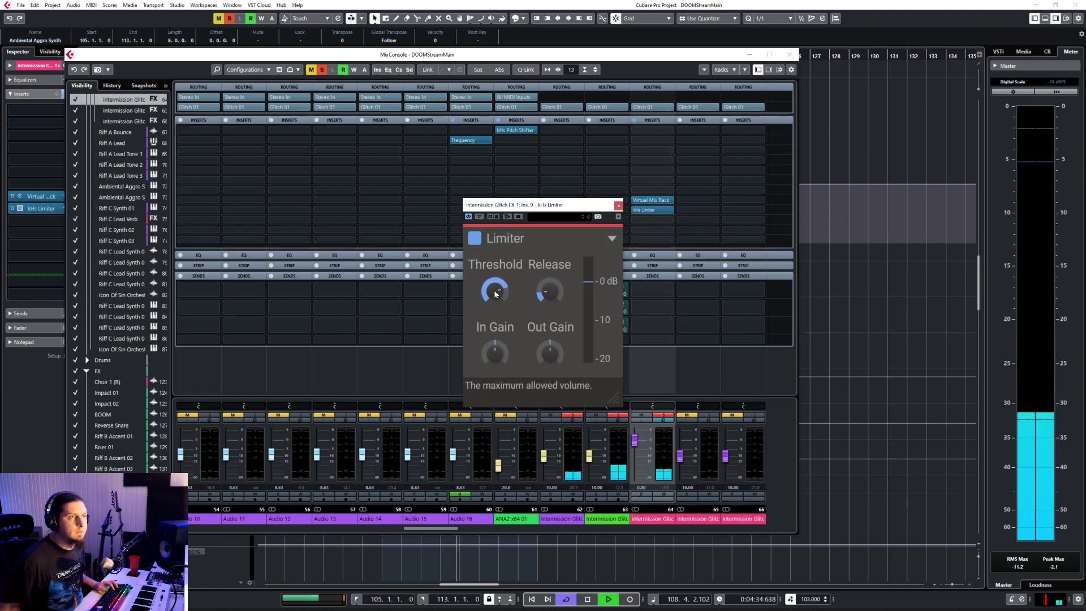
mouse_move(495, 294)
mouse_down()
mouse_move(495, 339)
mouse_move(494, 289)
mouse_up()
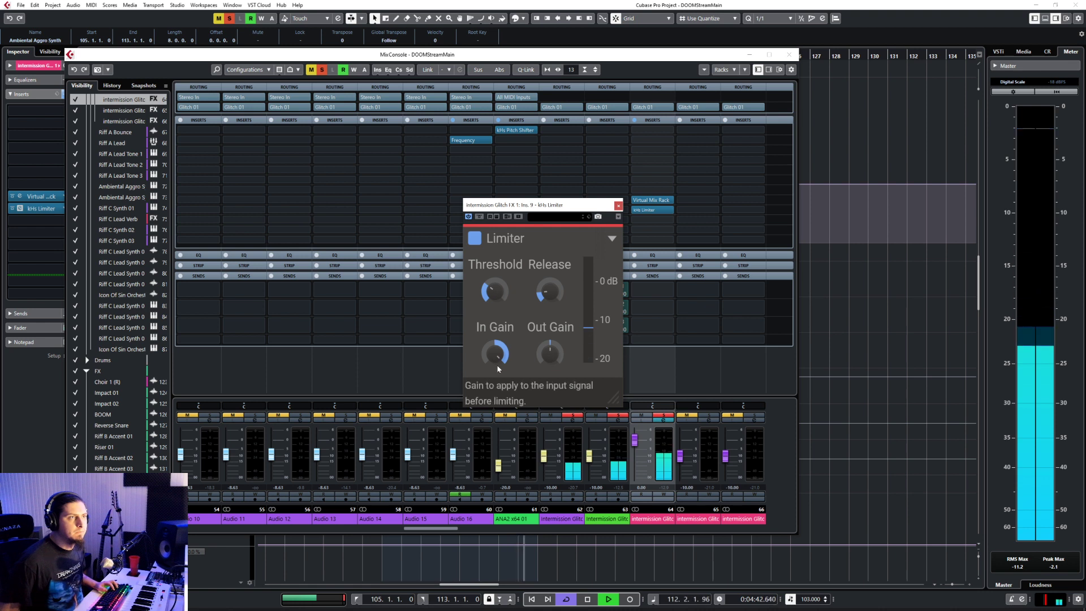
drag(495, 352, 495, 344)
drag(496, 291, 494, 288)
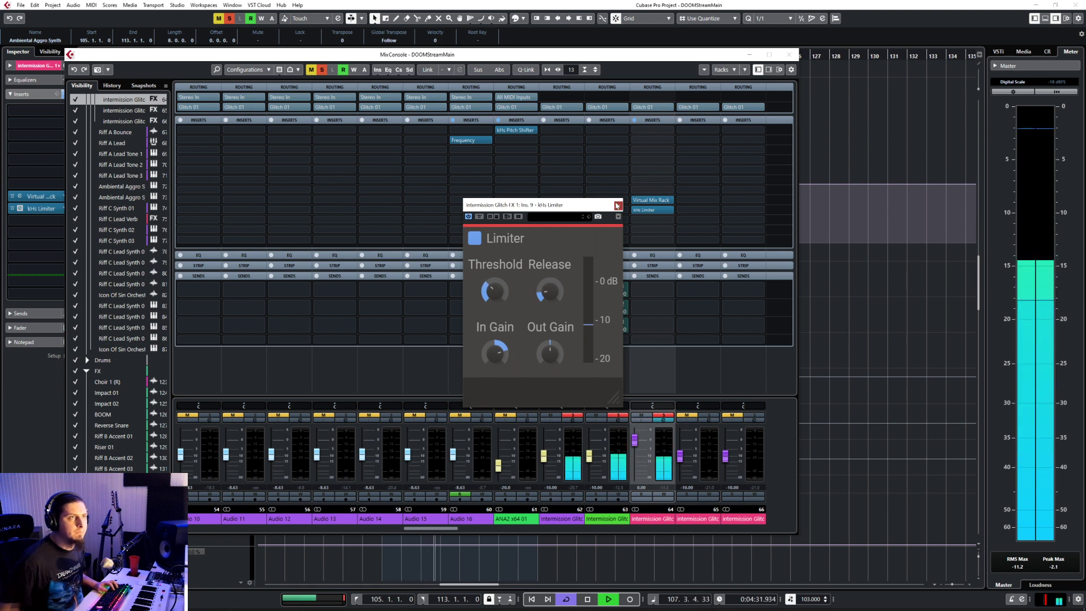
click(618, 205)
key(space)
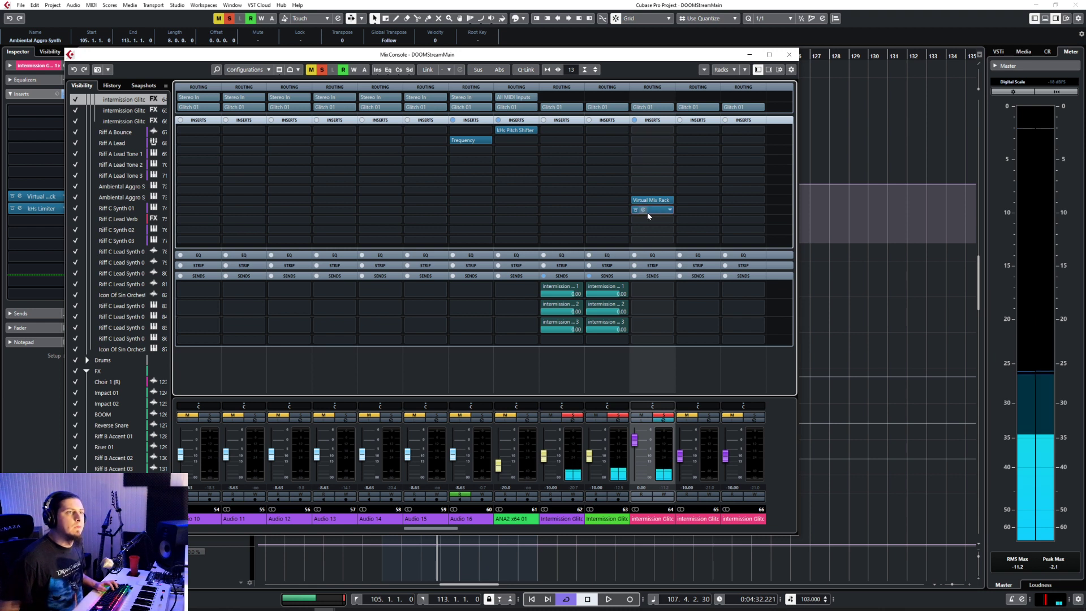
Step: Reopen the FX 1 limiter, lower its Threshold to about -18 dB and In Gain to slightly above zero during playback, and close it
click(651, 210)
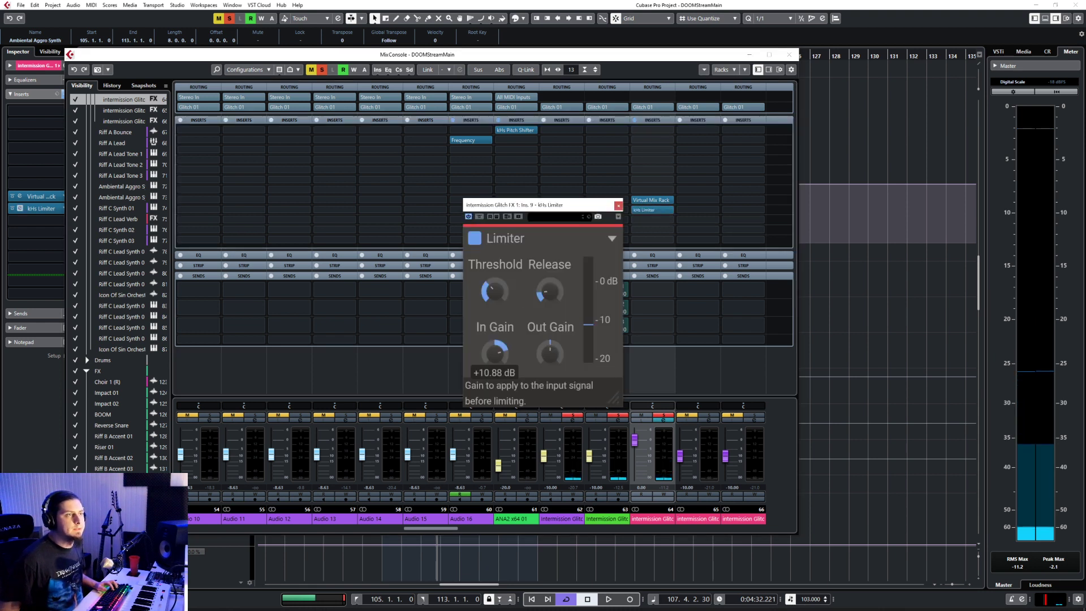
key(space)
drag(494, 291, 494, 302)
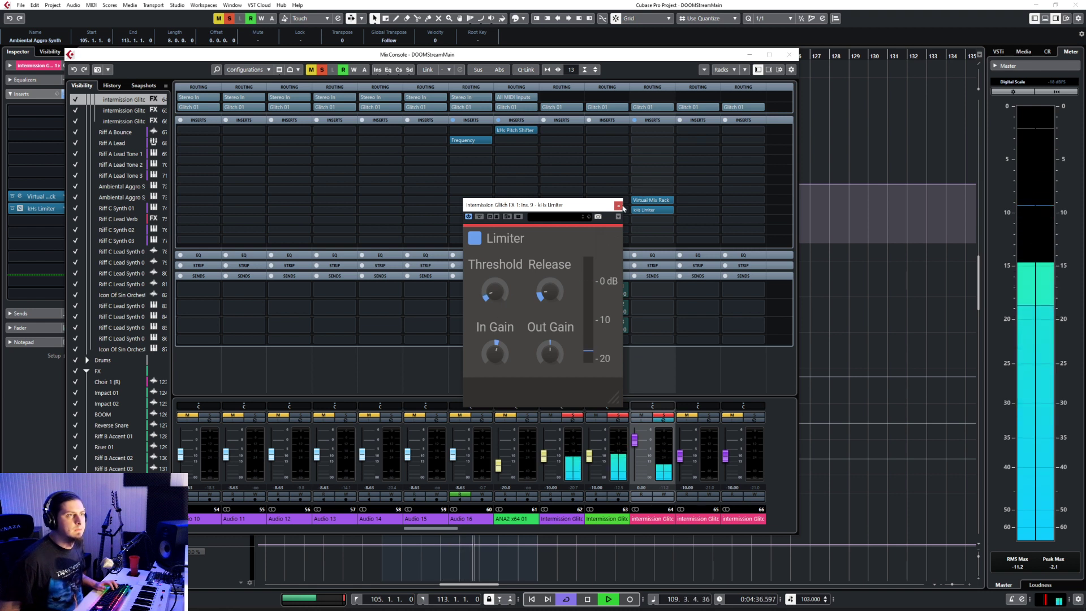
click(618, 205)
key(space)
Step: Add kHs Gain to insert slot 1 of Intermission Glitch FX 1 with its gain at +30.00 dB
click(665, 131)
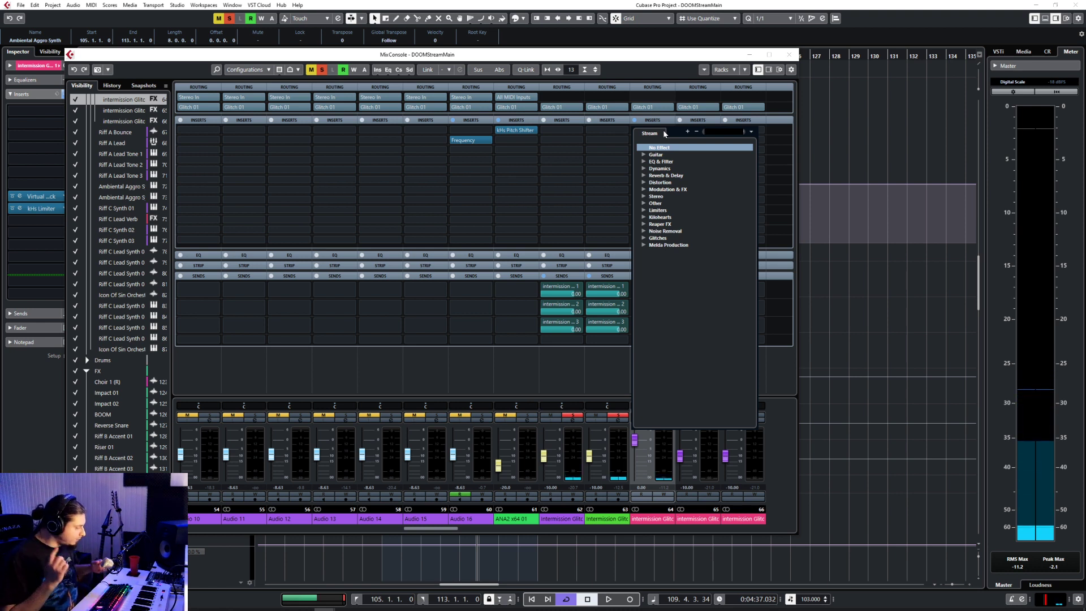
text(gain)
key(Return)
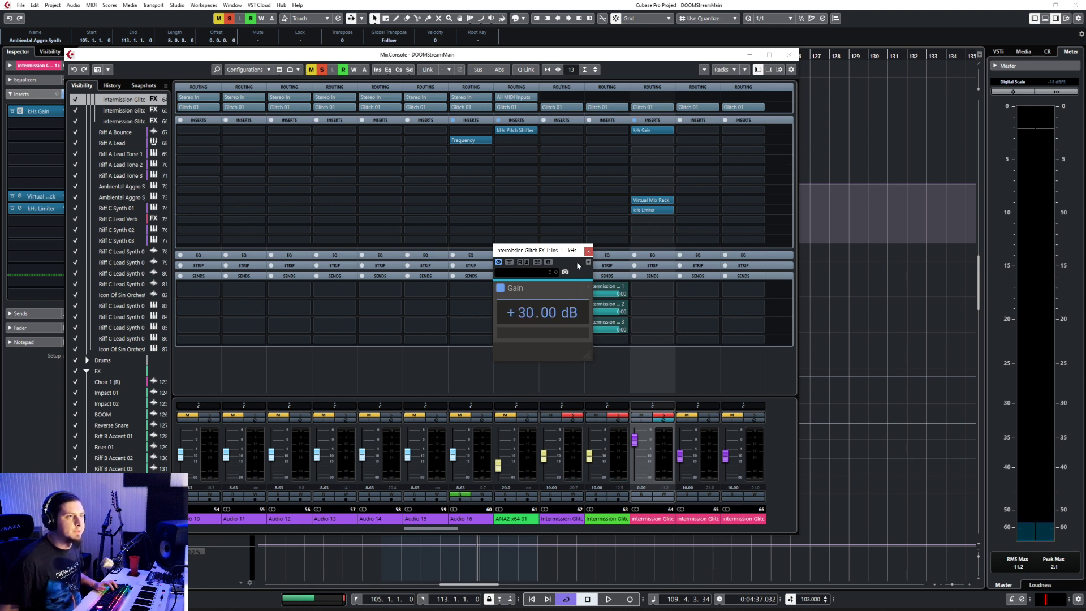
click(588, 252)
Step: Add TH-U Slate to insert slot 2 of Intermission Glitch FX 1, load the Darkface '65 (US) amp, and close the plugin
click(666, 143)
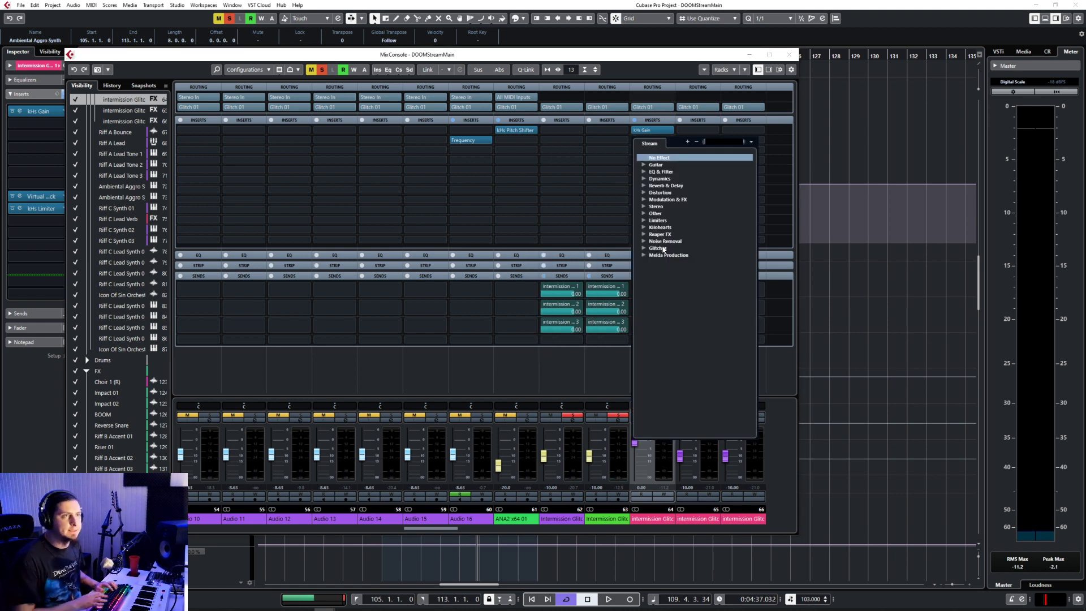
text(th)
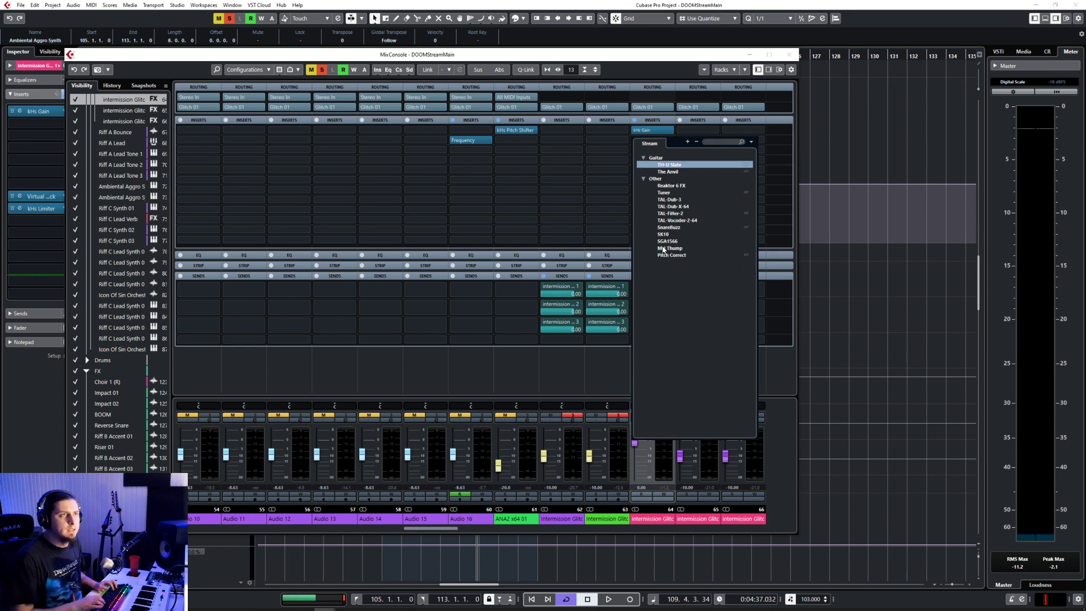
key(Return)
scroll(668, 373, down, 6)
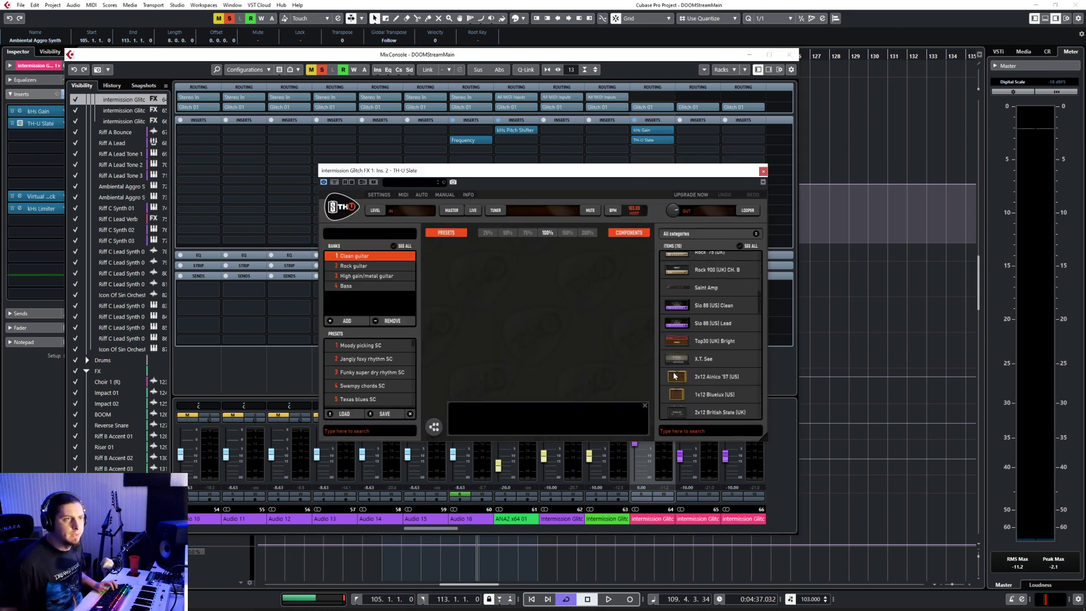
scroll(679, 368, up, 4)
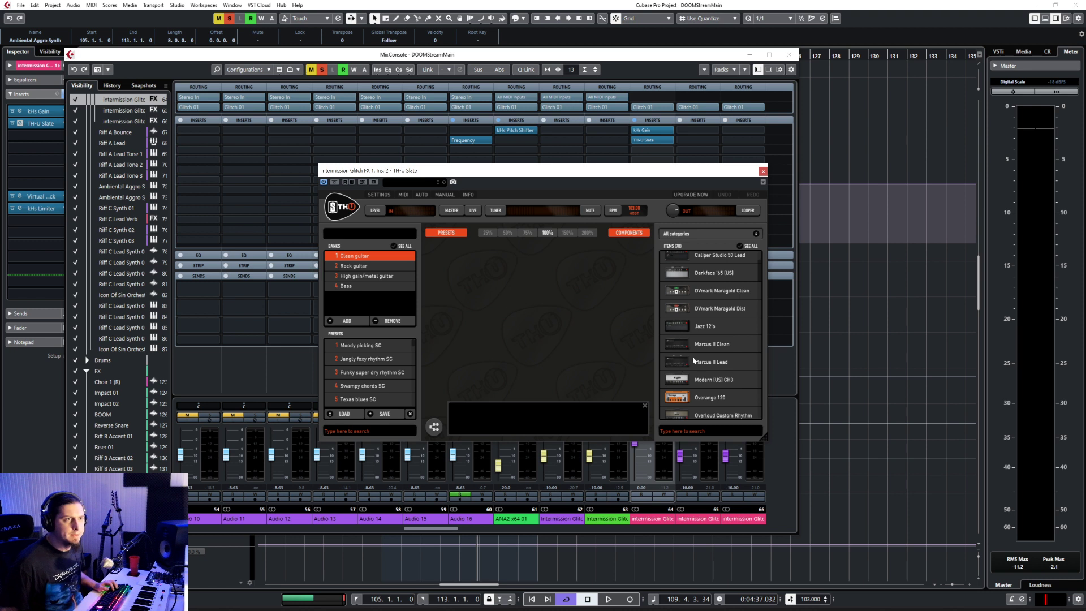
scroll(708, 382, up, 2)
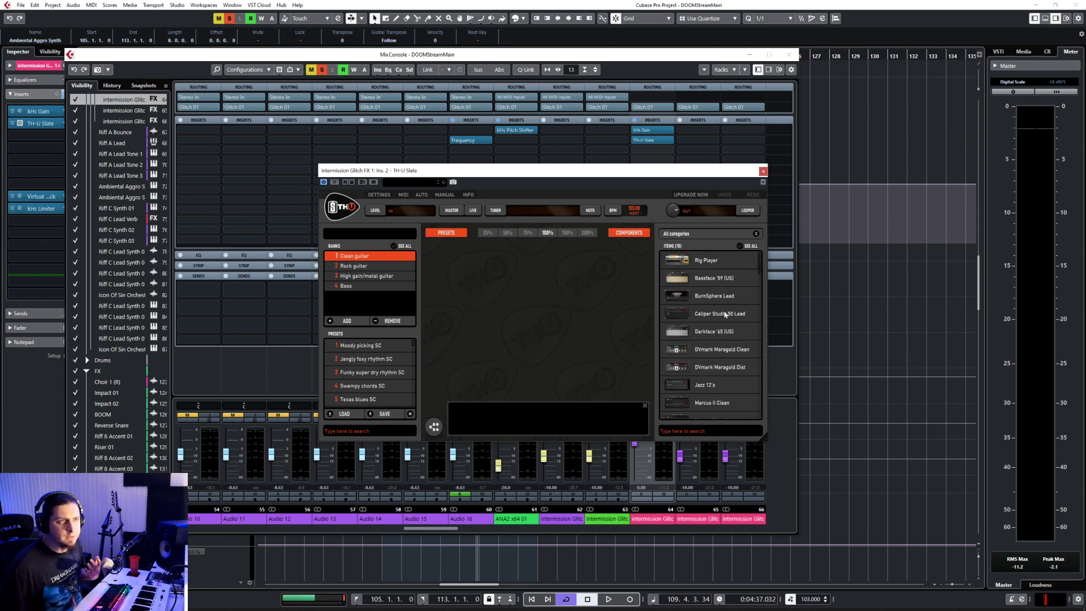
drag(712, 333, 503, 311)
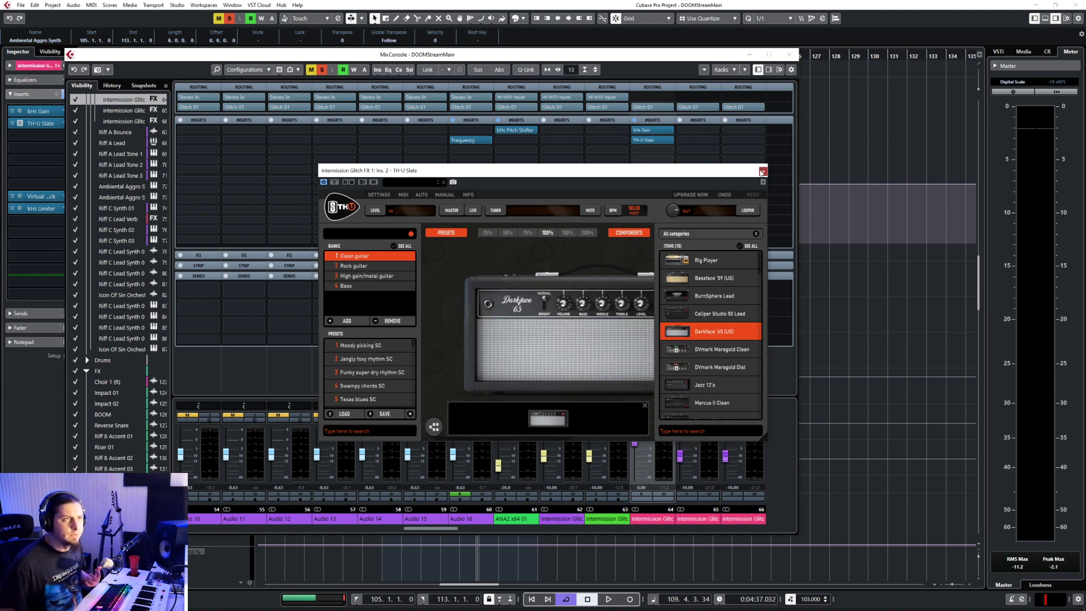
click(762, 171)
Step: Try to load Studio Cabs Zilla into insert slot 3 of Intermission Glitch FX 1
click(660, 148)
text(zil)
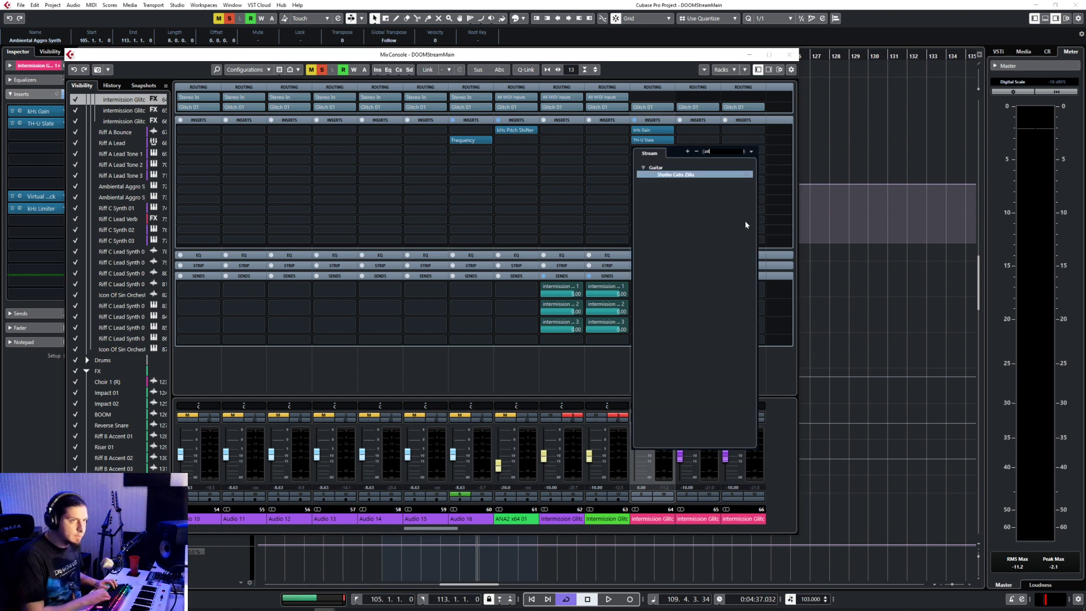
key(Return)
key(Return)
Step: Play the loop and check the Darkface '65 amp in TH-U Slate on Intermission Glitch FX 1, closing the plugin when done
key(space)
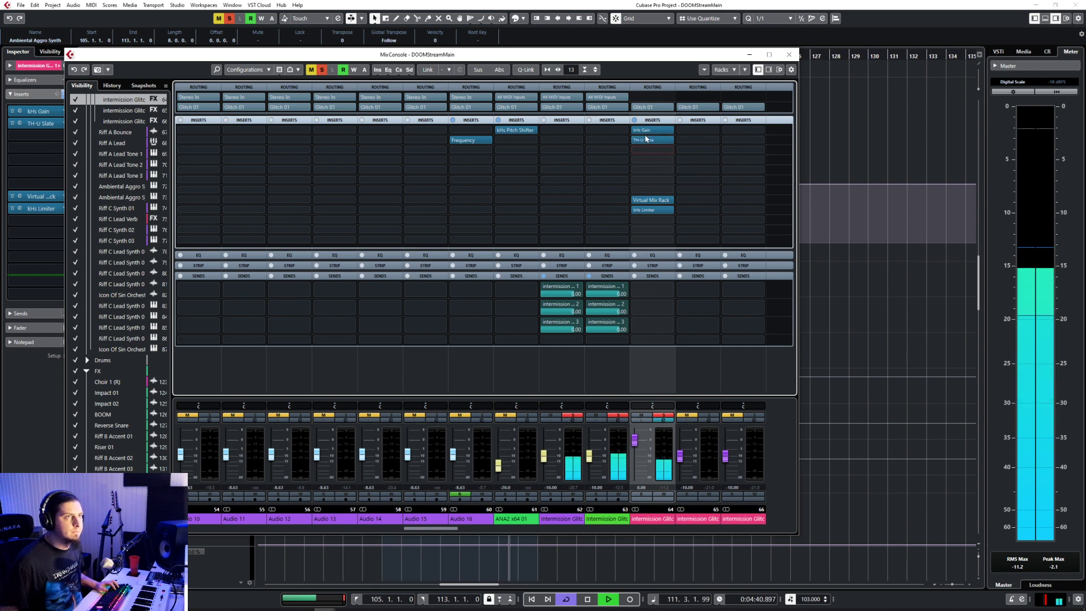
click(643, 142)
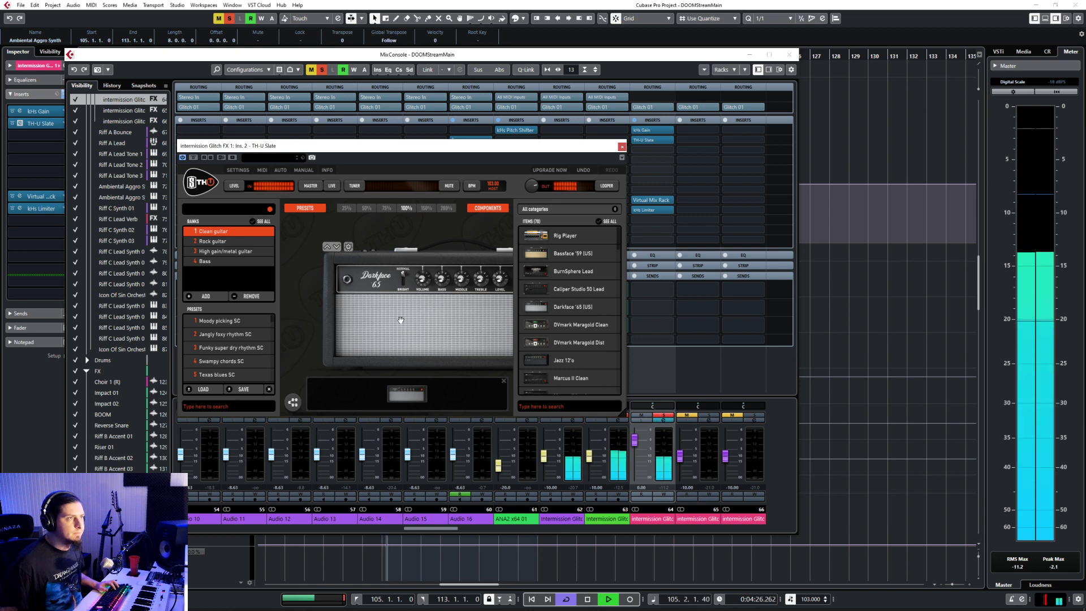
click(418, 400)
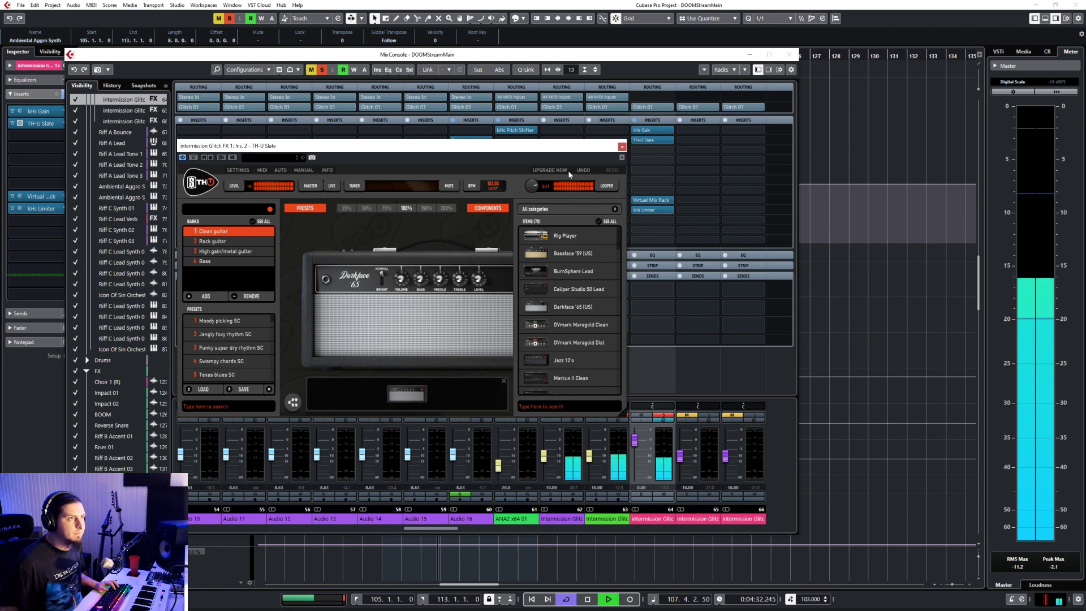
click(621, 146)
Step: Add Virtual Tape Machines to insert slot 3 of Intermission Glitch FX 1 and lower its Noise Reduction setting to the minimum
click(652, 150)
text(tape)
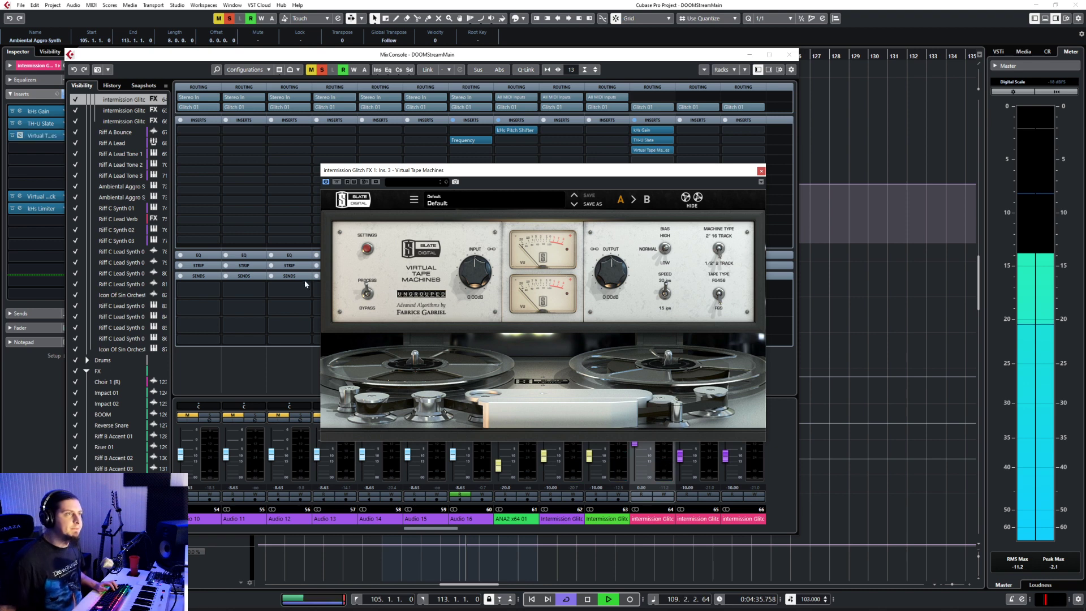
click(367, 249)
drag(364, 369, 332, 369)
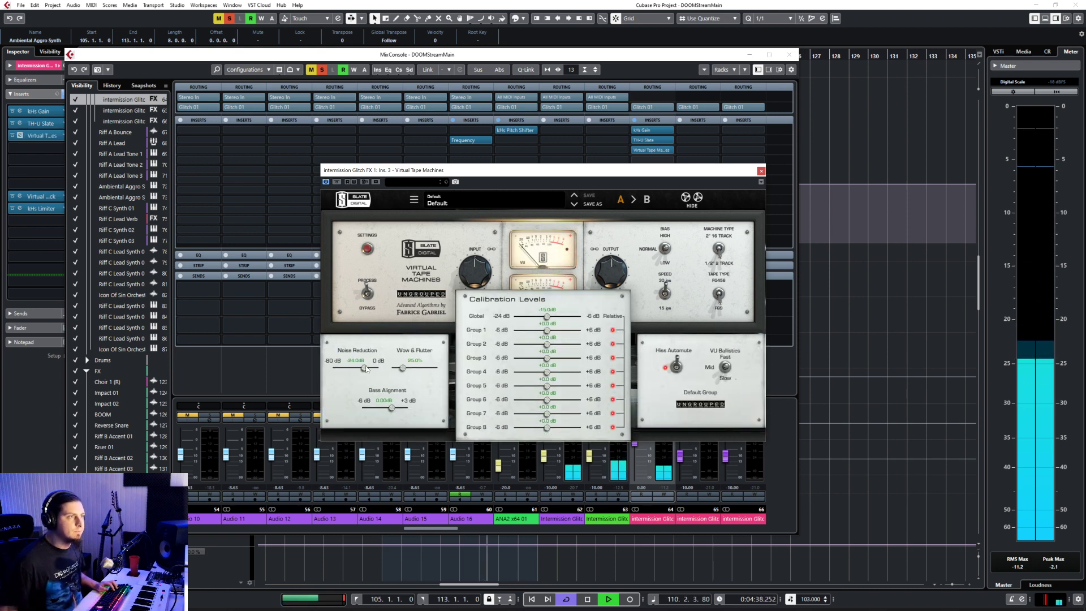
click(367, 249)
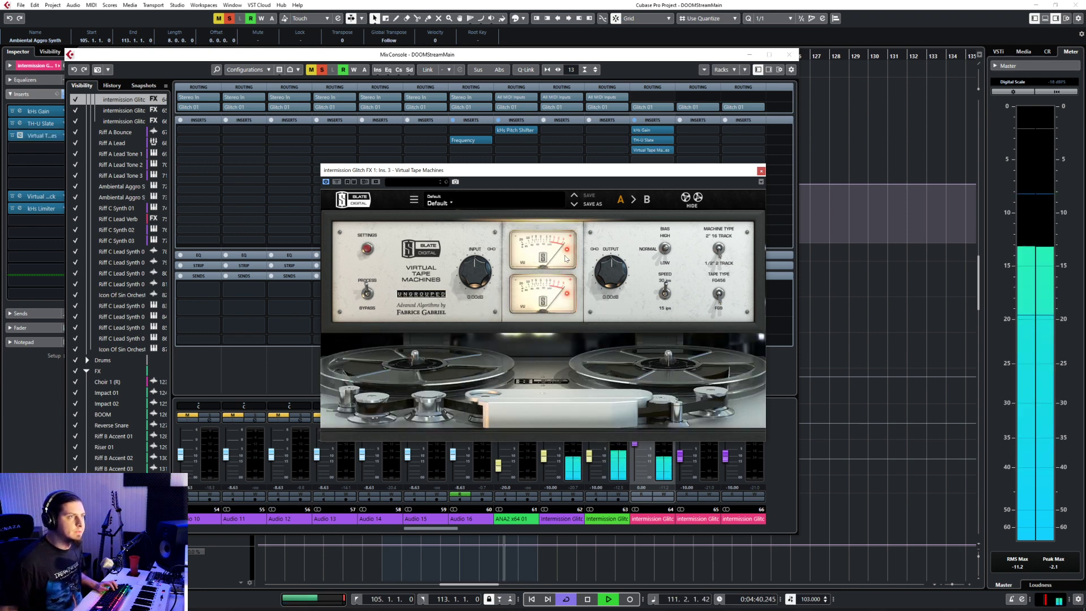
Step: Raise the Virtual Tape Machines input to about +18 dB, turn up its output slightly, and close the plugin
drag(603, 260, 610, 281)
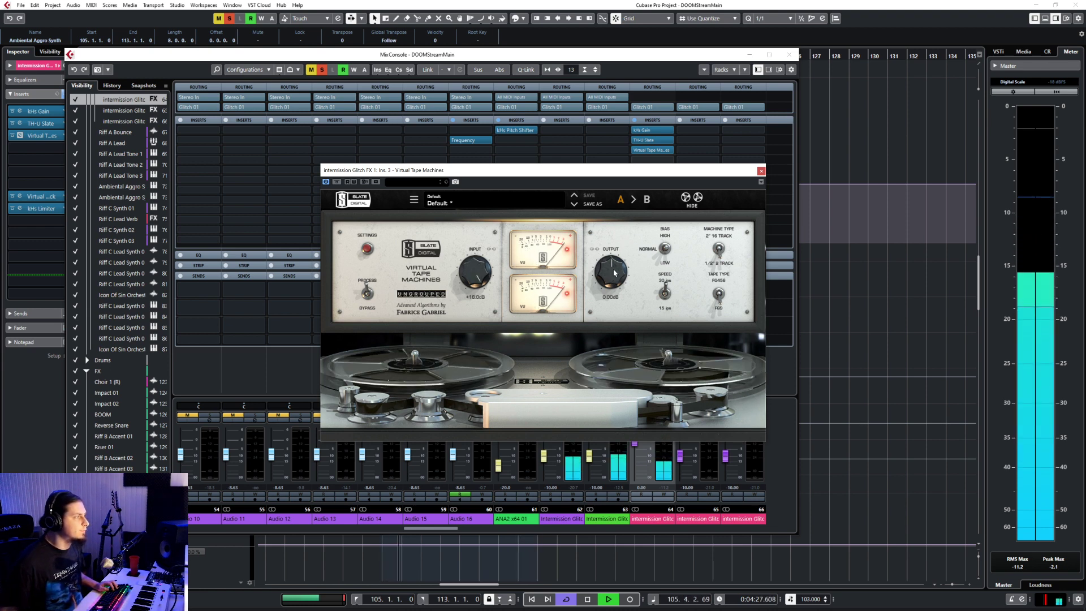
drag(611, 272, 614, 210)
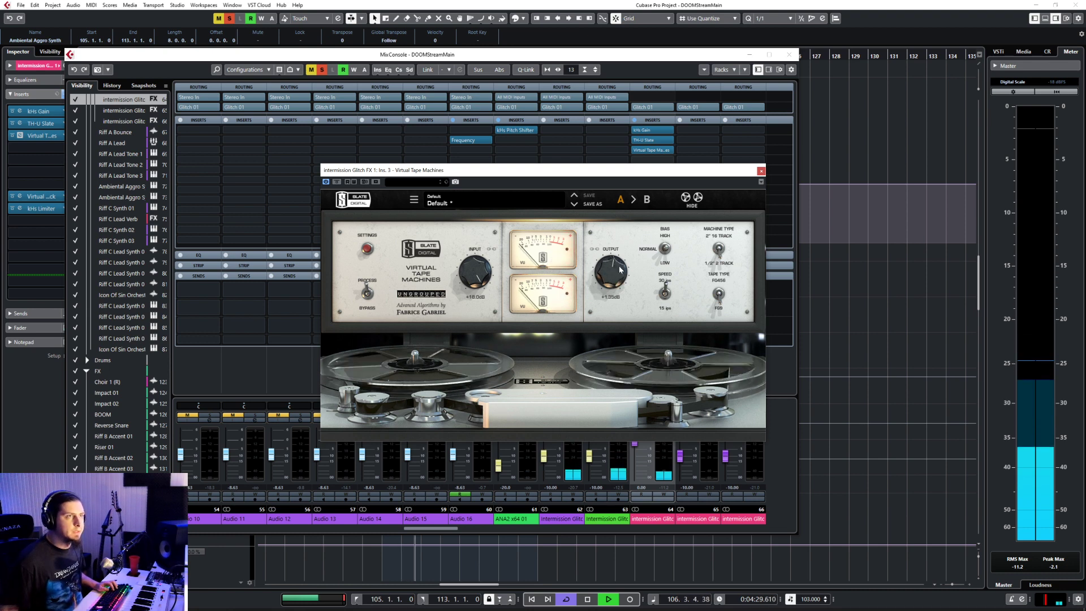
click(761, 171)
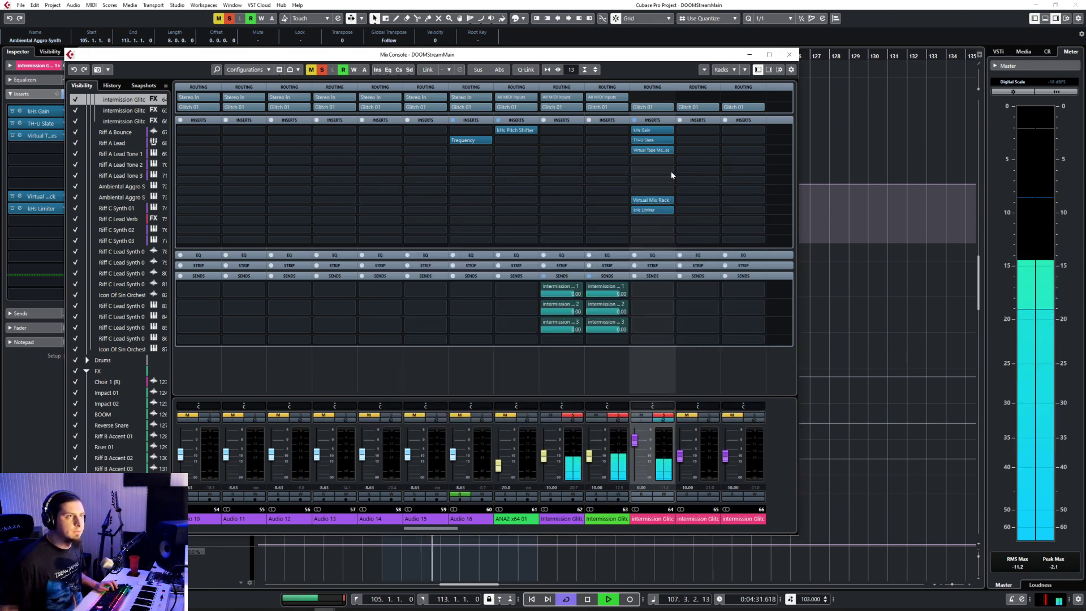
Step: Add the FuzzPlus3 guitar distortion to insert slot 4 of Intermission Glitch FX 1
click(656, 160)
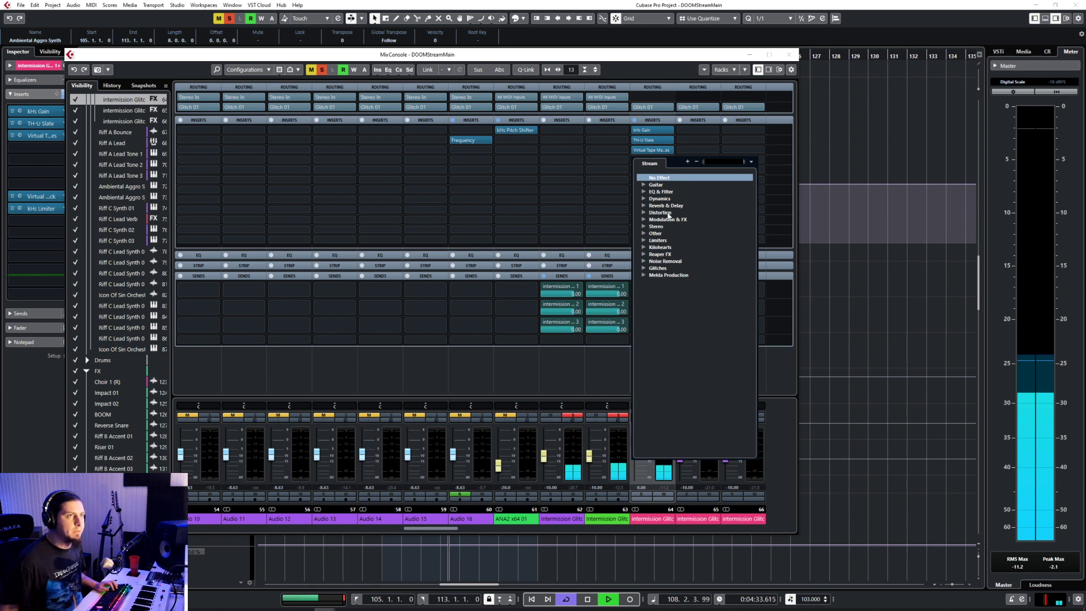
click(644, 214)
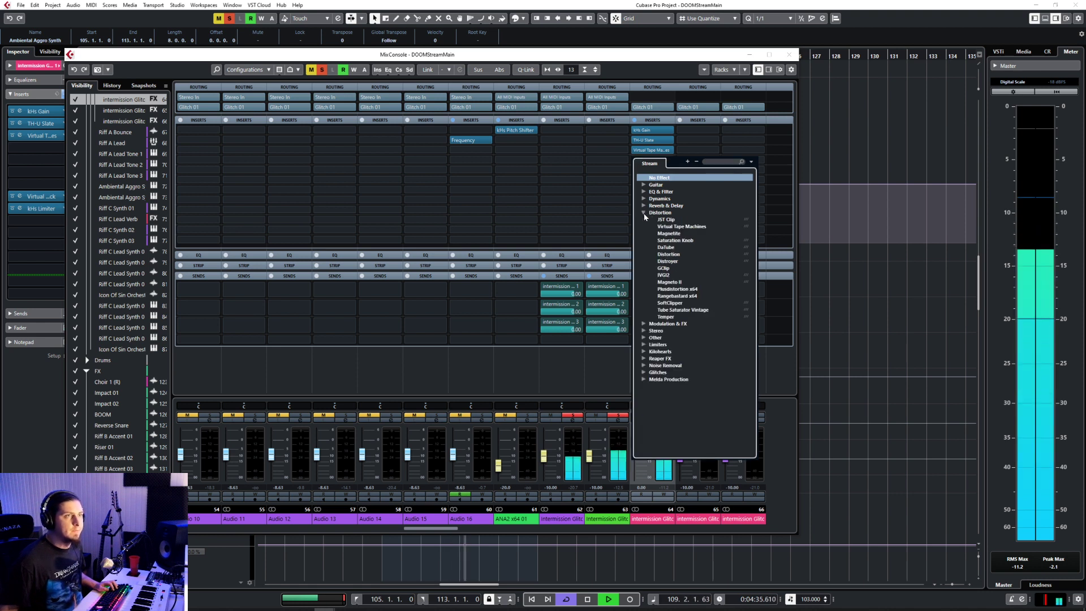
click(643, 214)
click(644, 185)
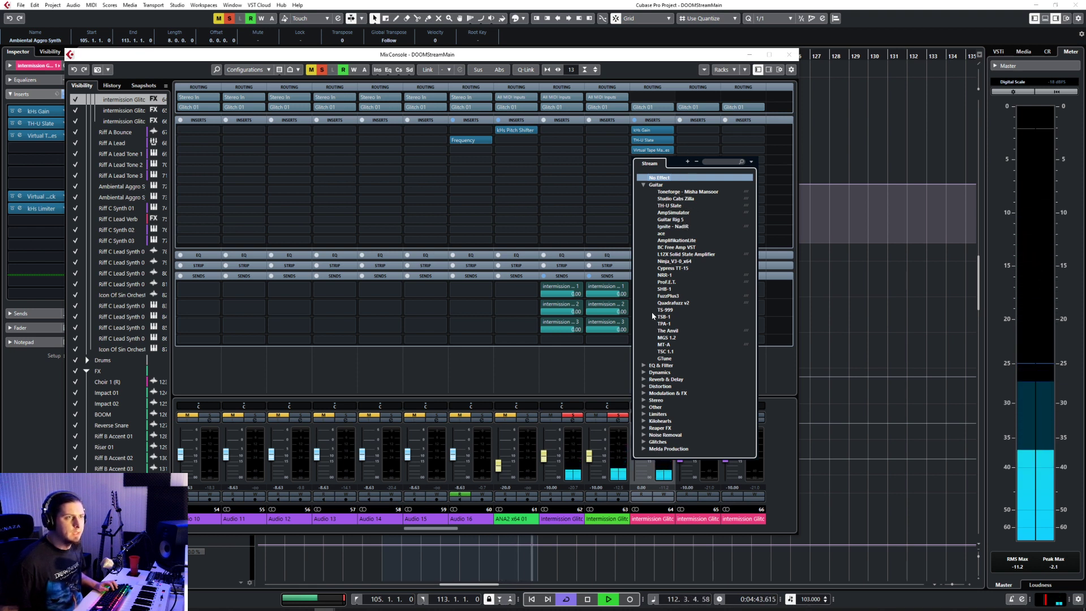
click(659, 296)
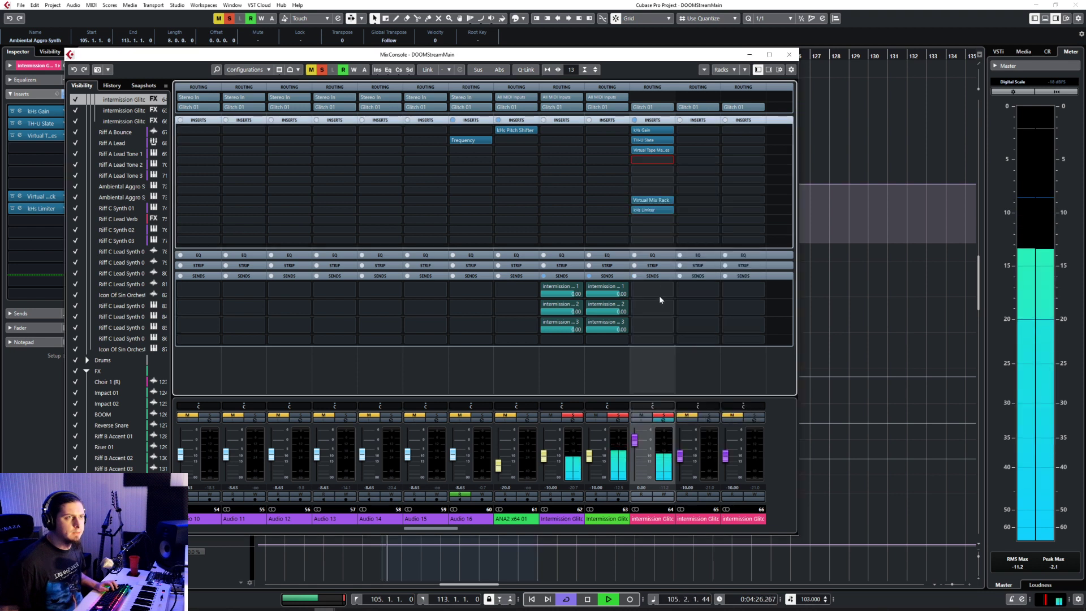
Step: Add Quadrafuzz v2 to insert slot 5 of Intermission Glitch FX 1 and arrange its window and FuzzPlus3's so both stay visible
click(661, 171)
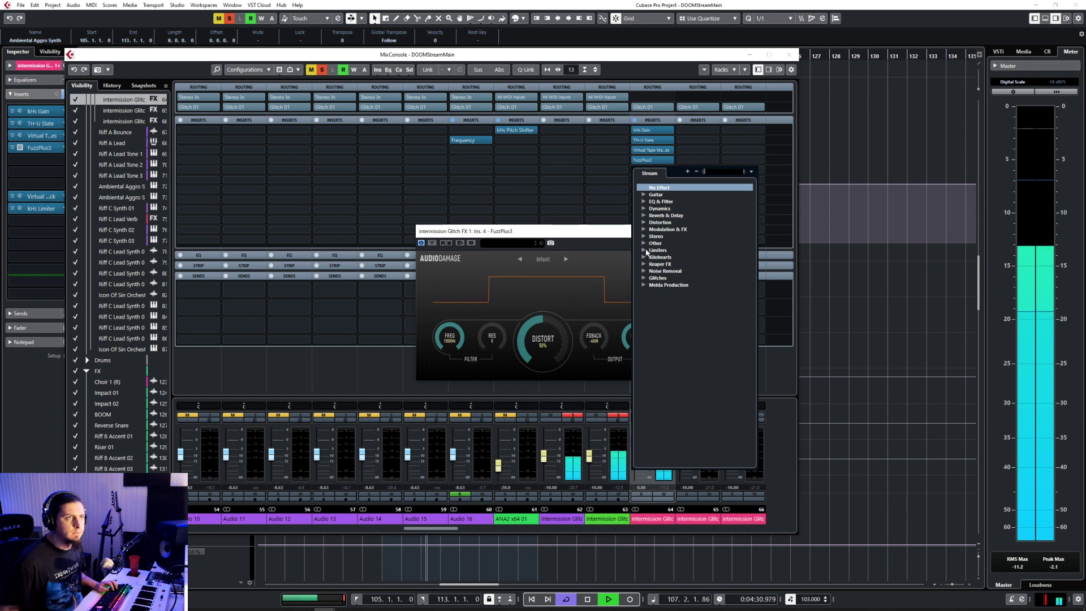
click(645, 195)
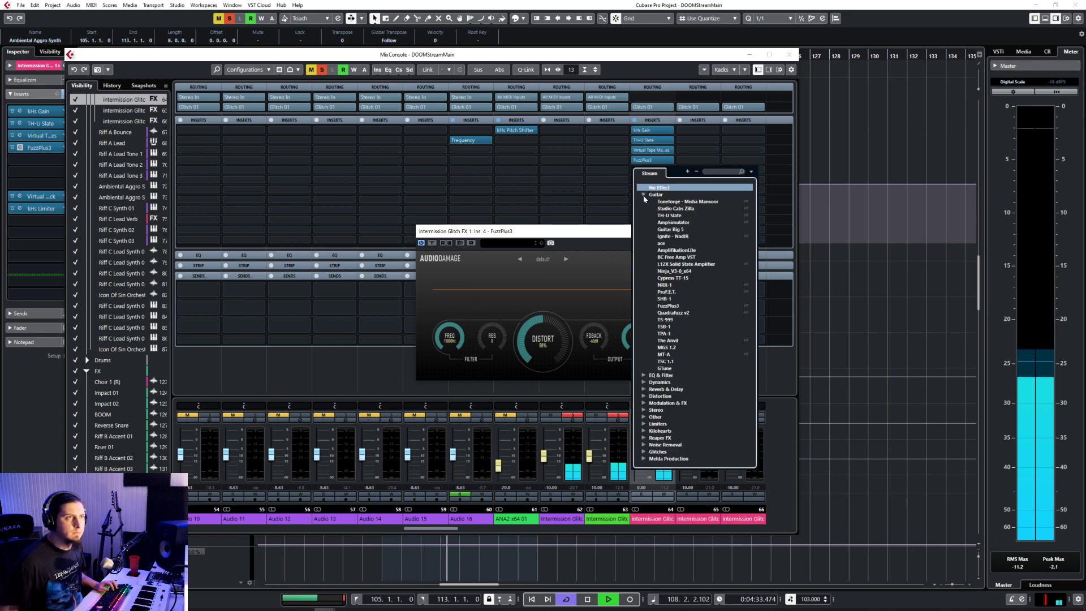
click(670, 312)
drag(546, 154, 615, 298)
drag(571, 233, 300, 163)
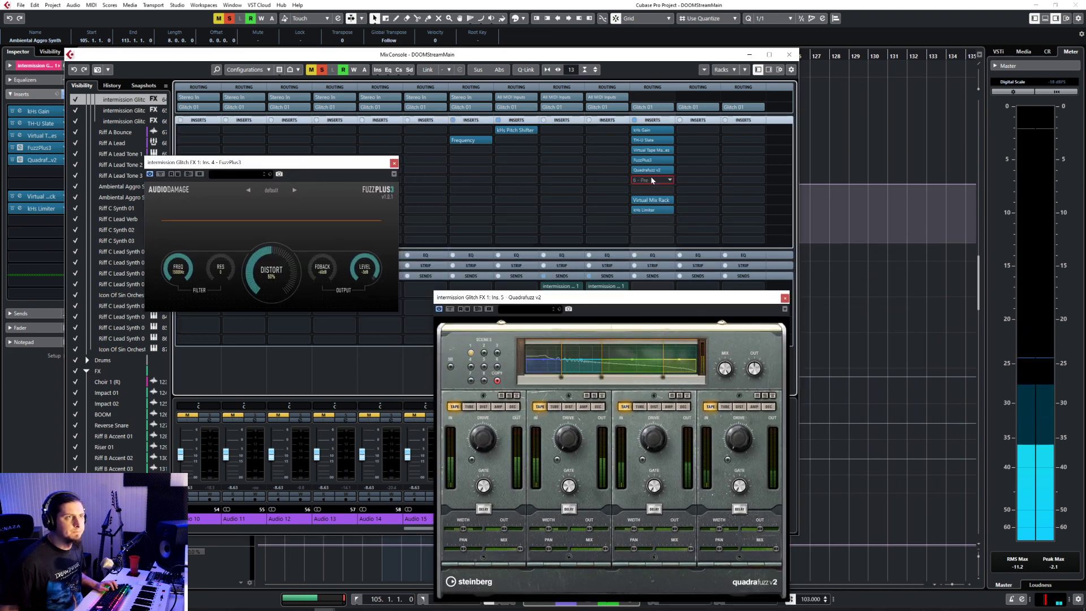
Step: Add the MGS 1.2 pedal to insert slot 6 of Intermission Glitch FX 1 and move its window clear of the mixer
click(634, 180)
click(643, 205)
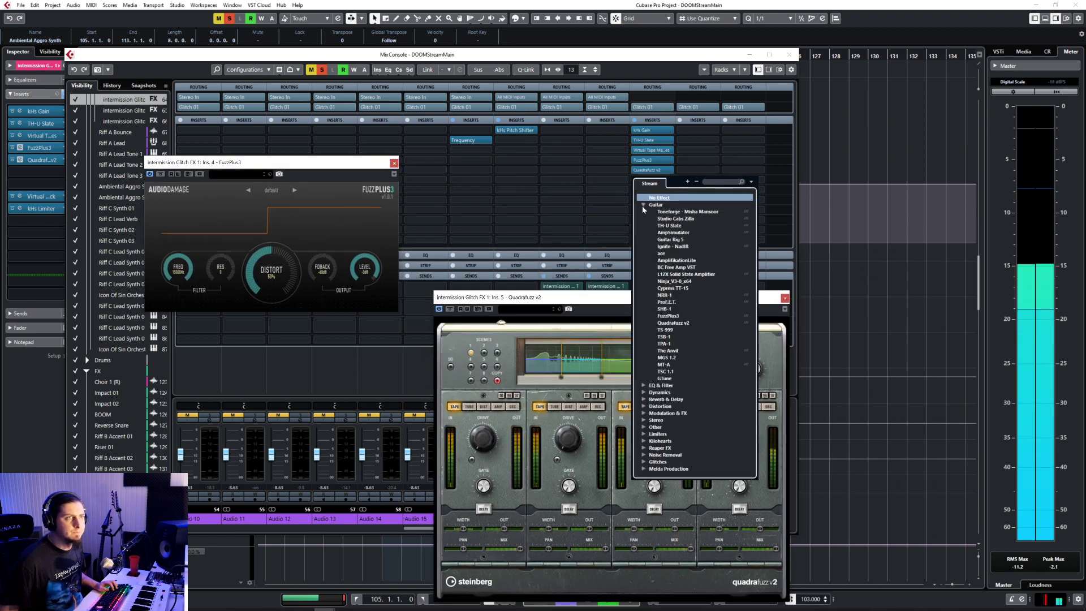
click(673, 358)
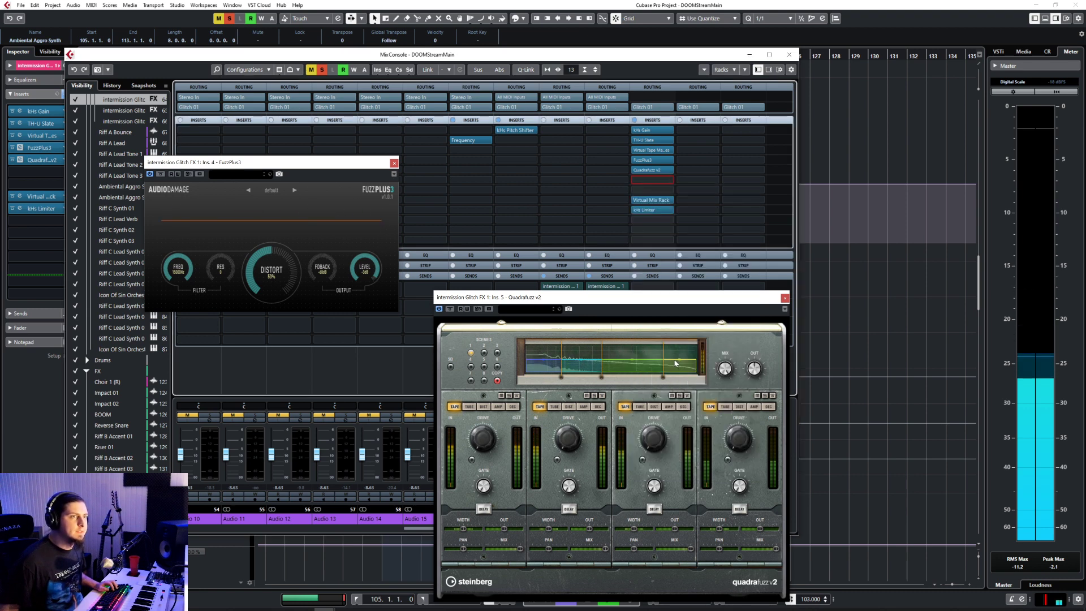
drag(559, 193, 909, 159)
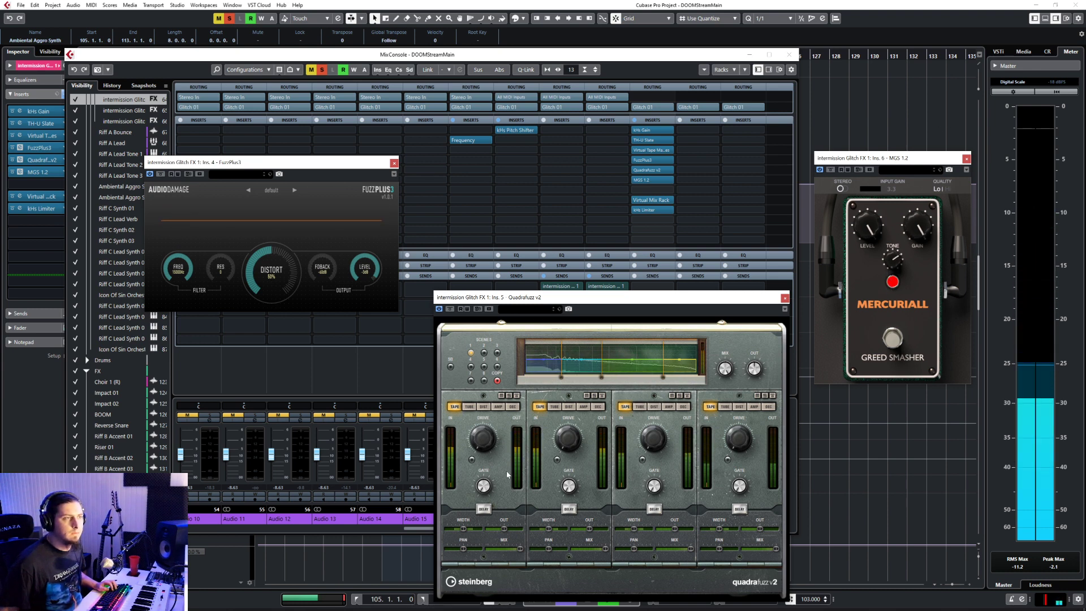
Step: Switch all four Quadrafuzz v2 bands from Tape to Dist mode and close the plugin
click(569, 407)
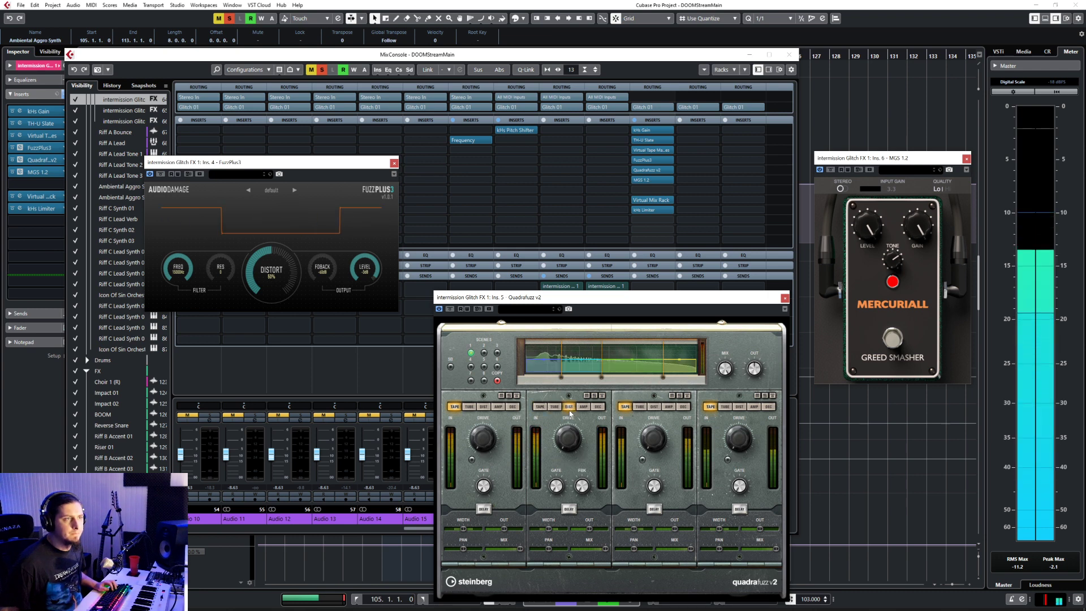
click(484, 407)
click(654, 407)
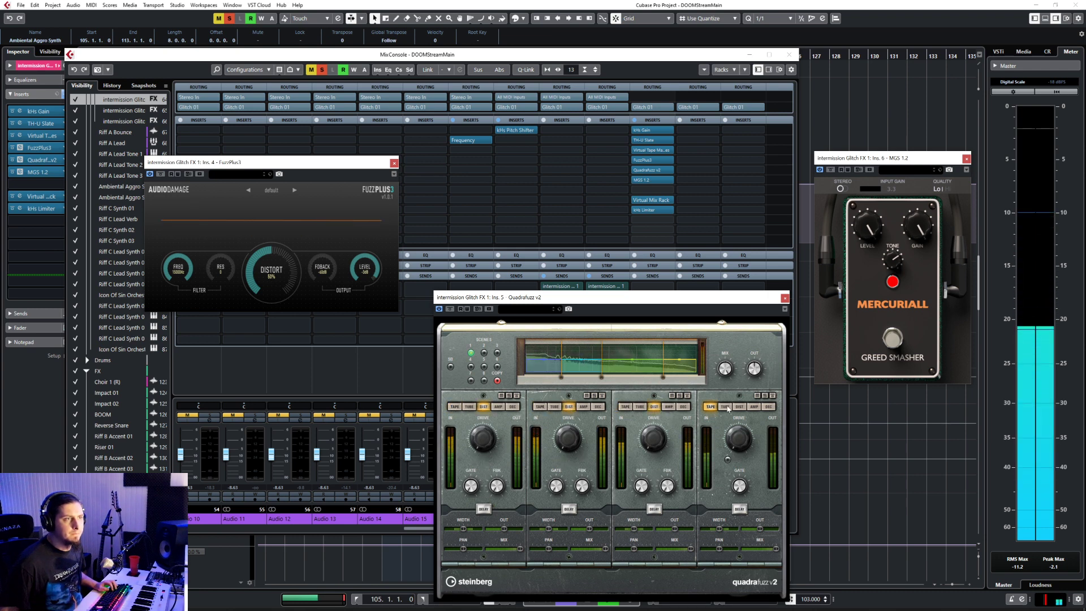
click(740, 407)
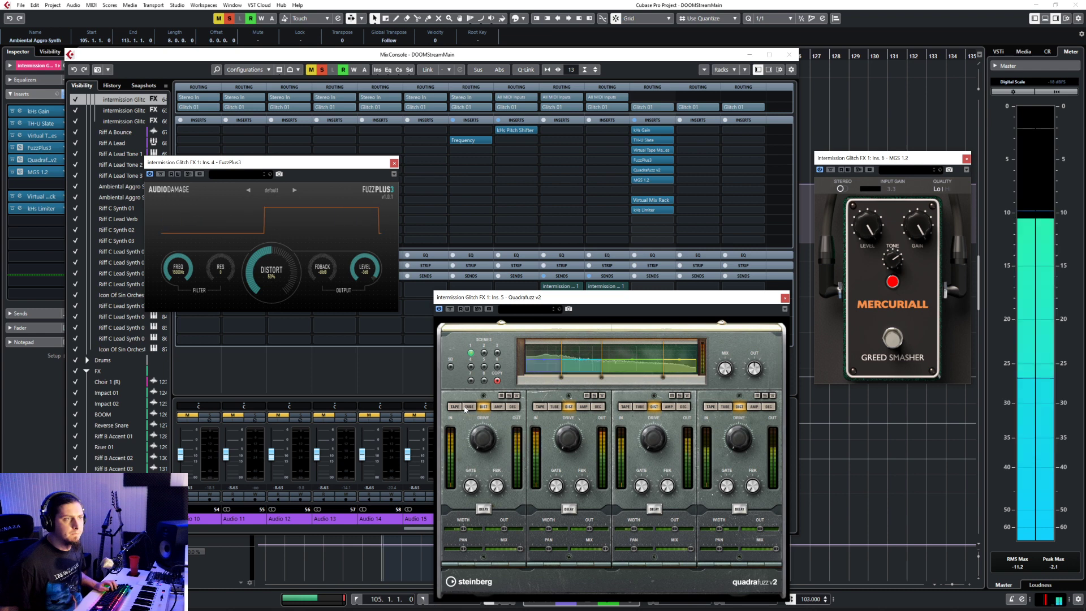
click(785, 298)
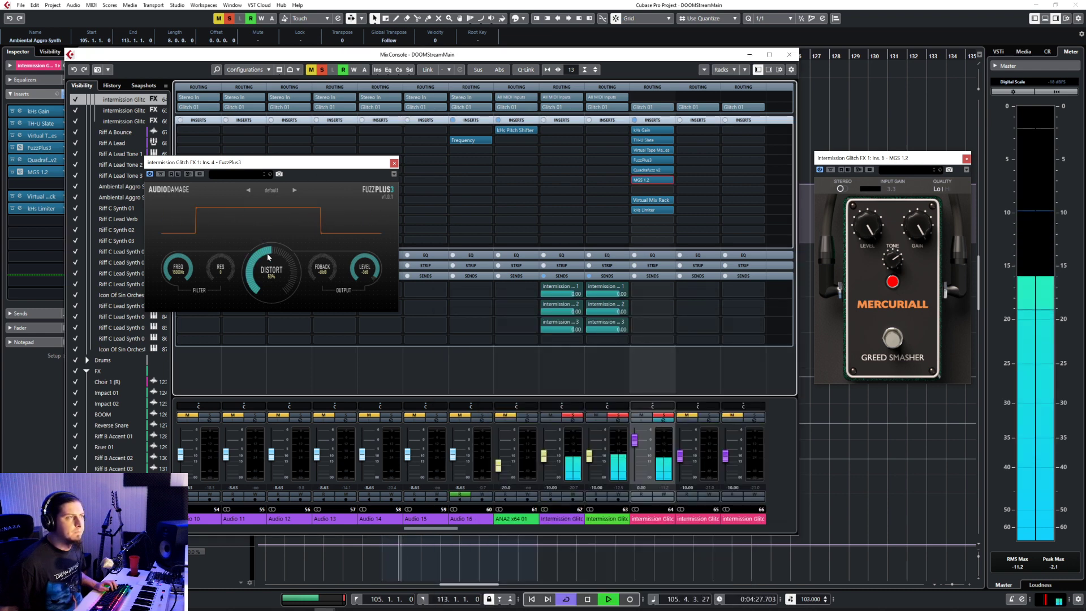
Step: Set FuzzPlus3's Distort to 100%, raise its filter resonance, turn feedback up to maximum, and close the plugin
drag(284, 238, 286, 197)
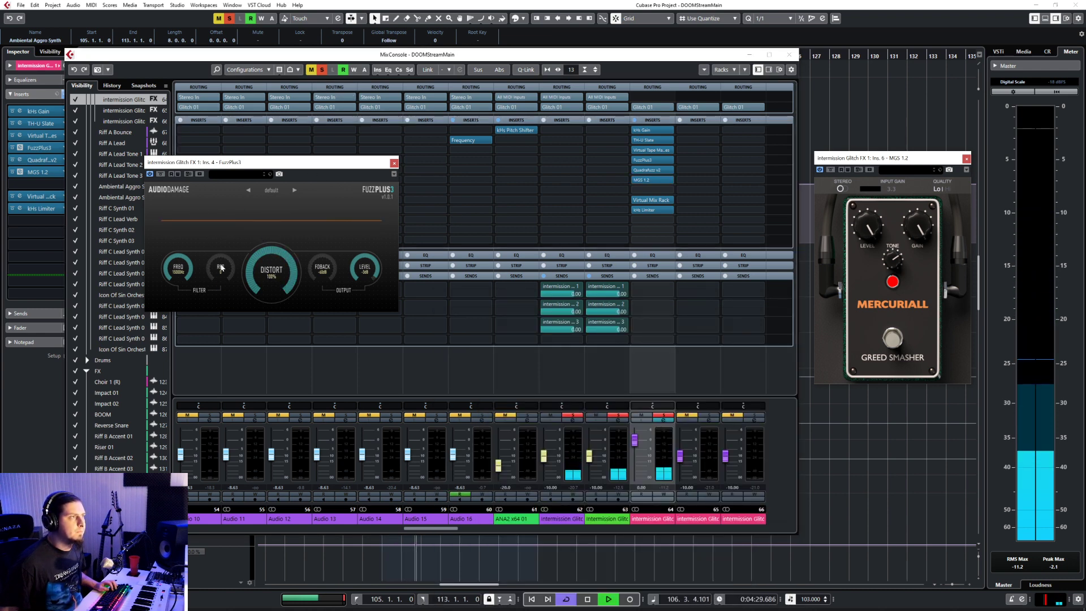
drag(221, 266, 217, 223)
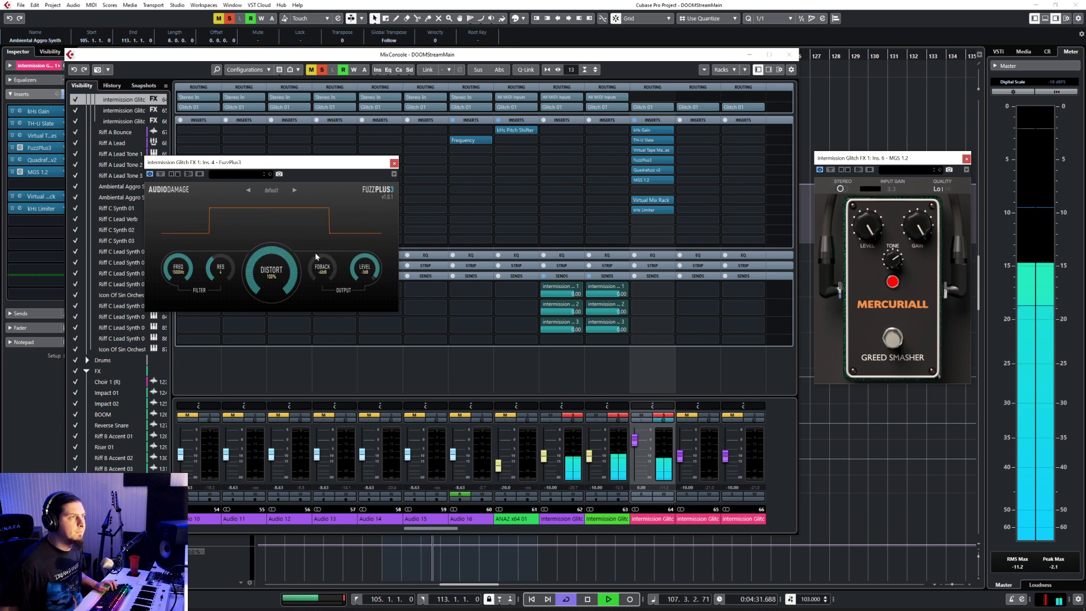
drag(321, 265, 343, 123)
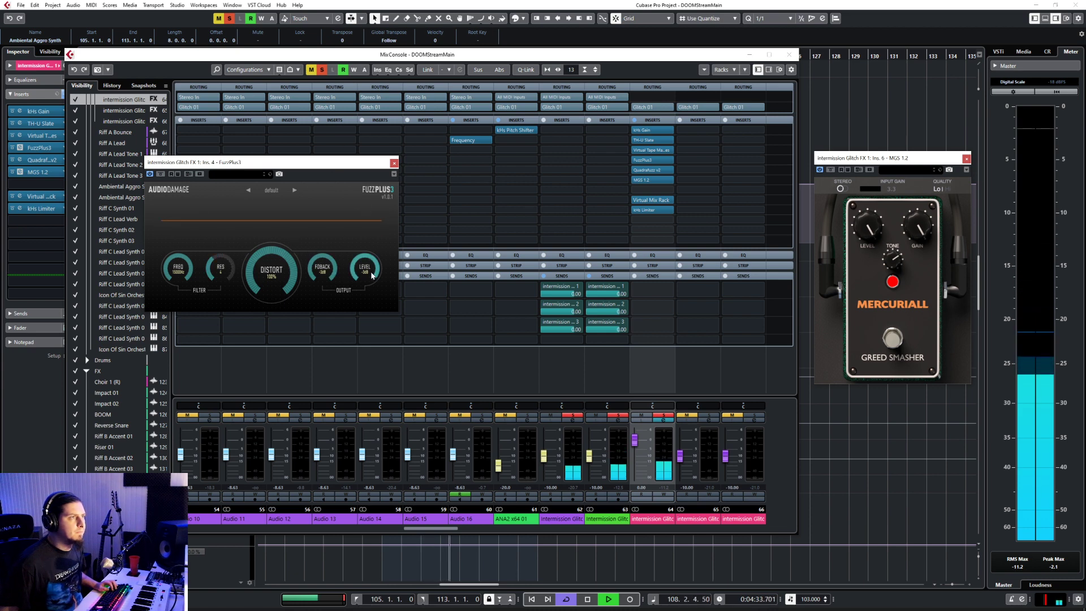
click(394, 163)
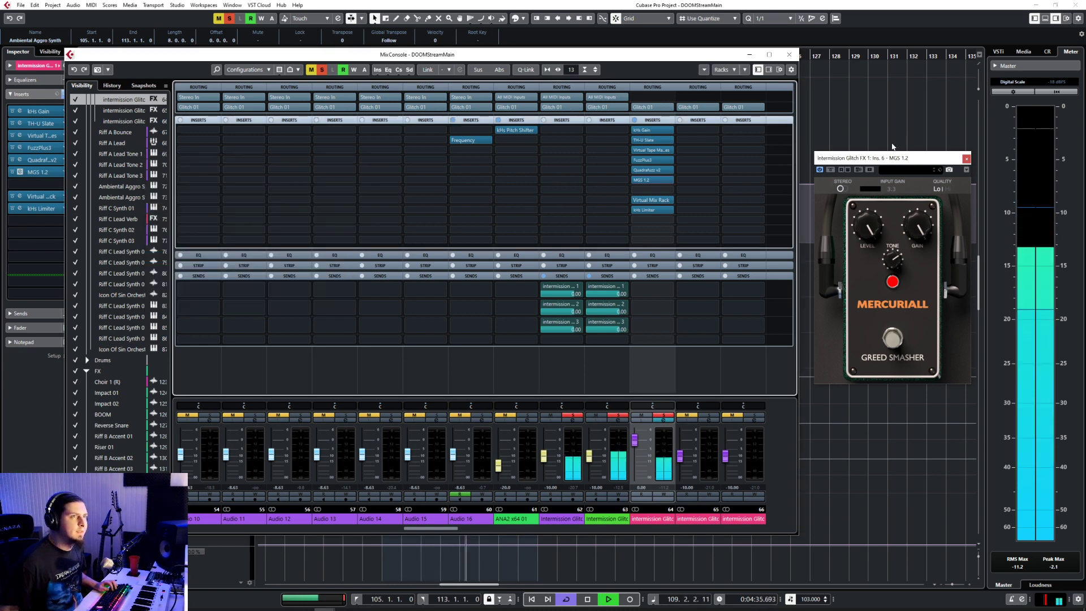
Step: Close MGS 1.2, shift Virtual Mix Rack and the limiter down one slot, and add Compressor to insert slot 7
click(967, 159)
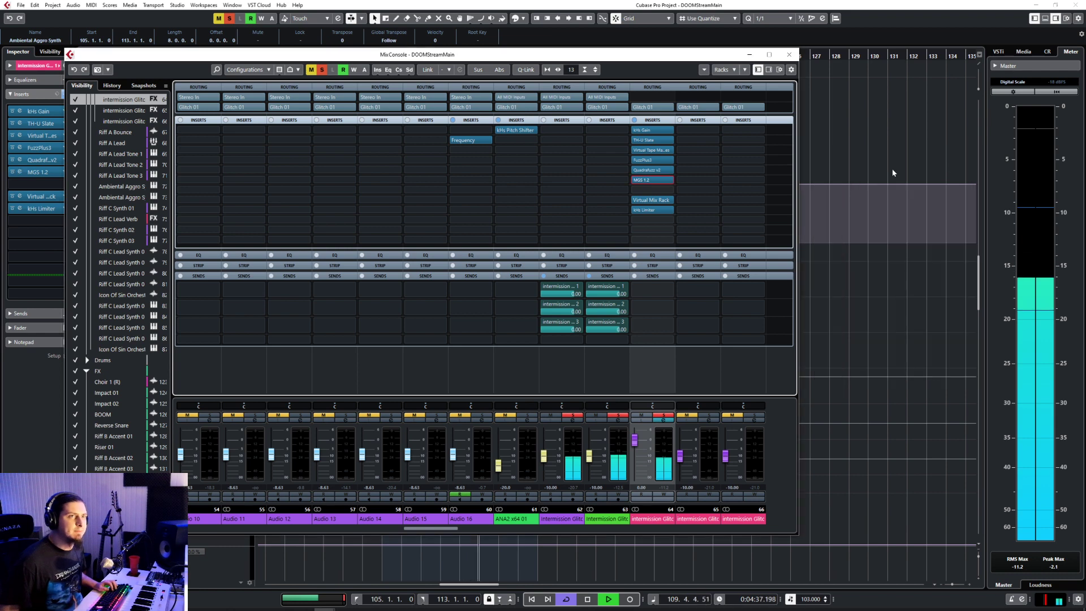
drag(667, 205, 655, 216)
click(662, 190)
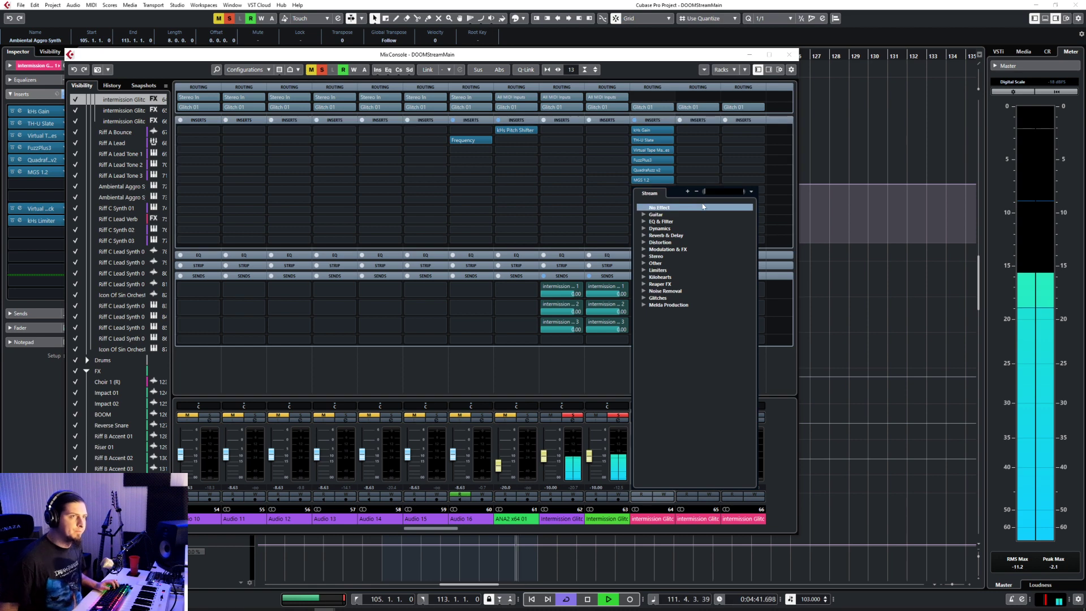
text(comp)
key(Return)
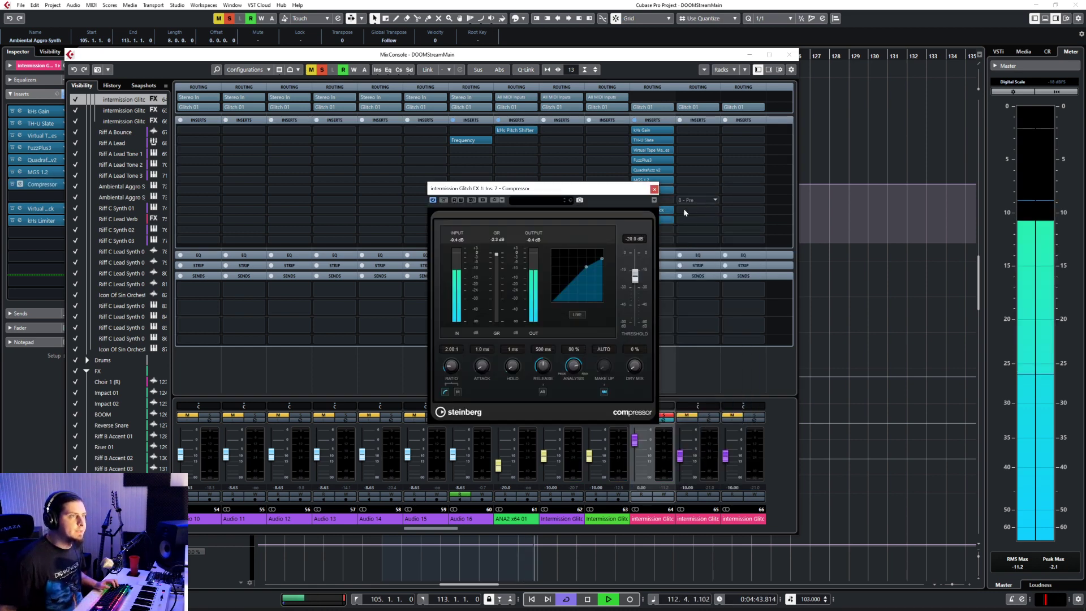
Step: Set the compressor's ratio to 8:1 and attack to about 20 ms, lengthen the release, and disable automatic release and make-up gain
click(543, 393)
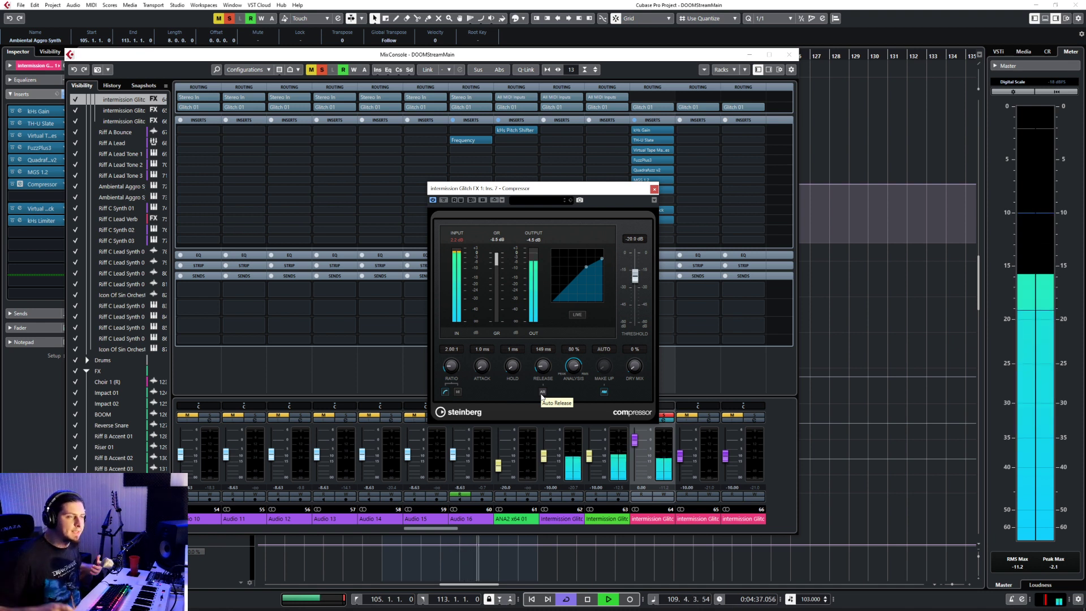
drag(453, 349, 479, 252)
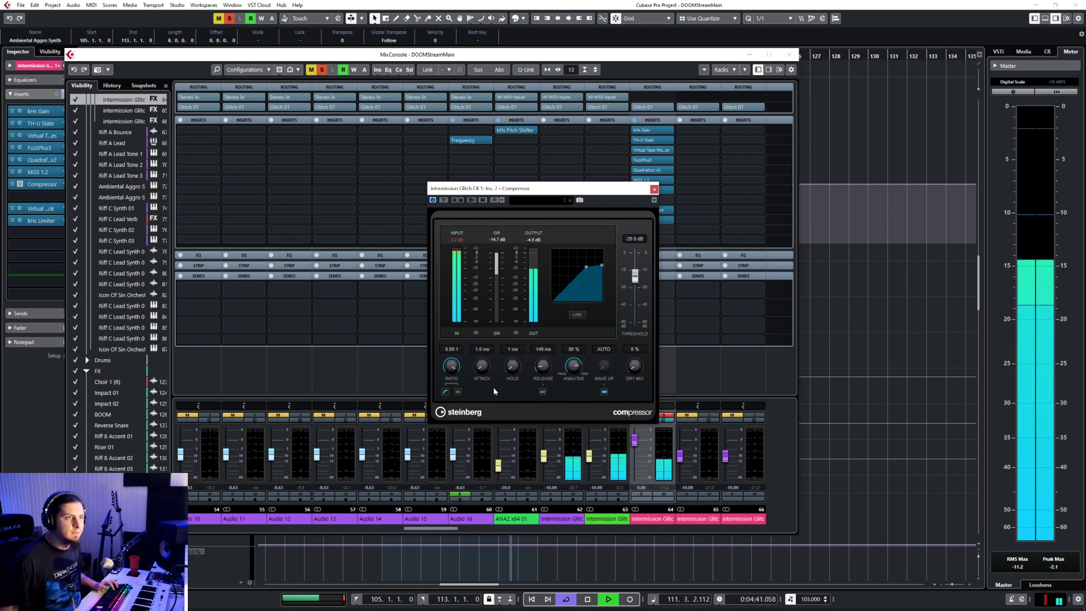
drag(490, 346, 556, 325)
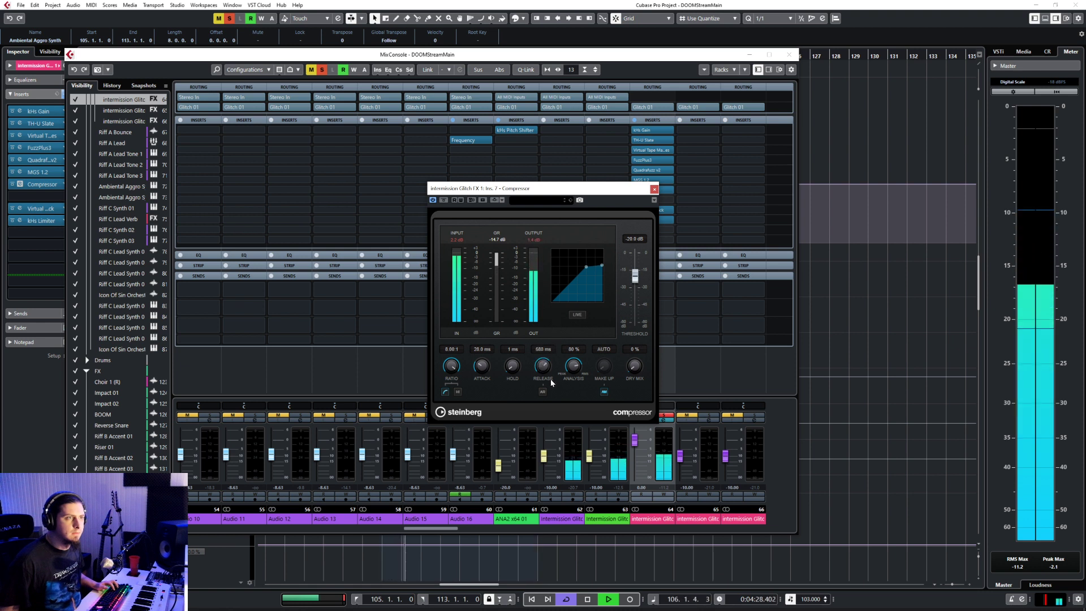
click(604, 392)
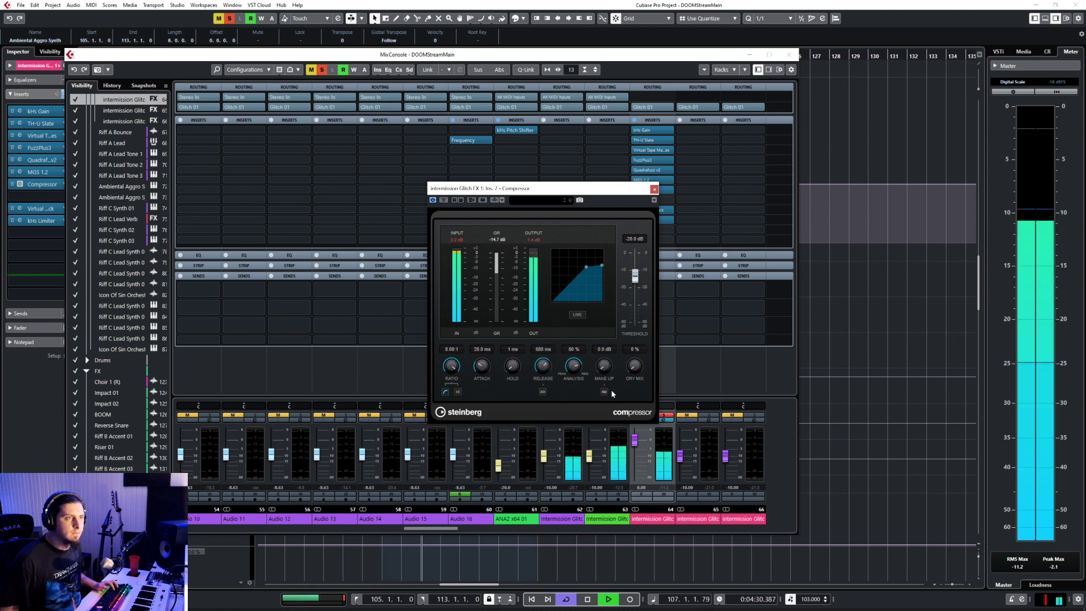
Step: Close the compressor, move Virtual Mix Rack and the limiter down to slots 11 and 12, and add TH-U Slate to insert slot 8
click(655, 188)
mouse_move(653, 220)
mouse_down()
mouse_move(657, 240)
mouse_move(659, 230)
mouse_up()
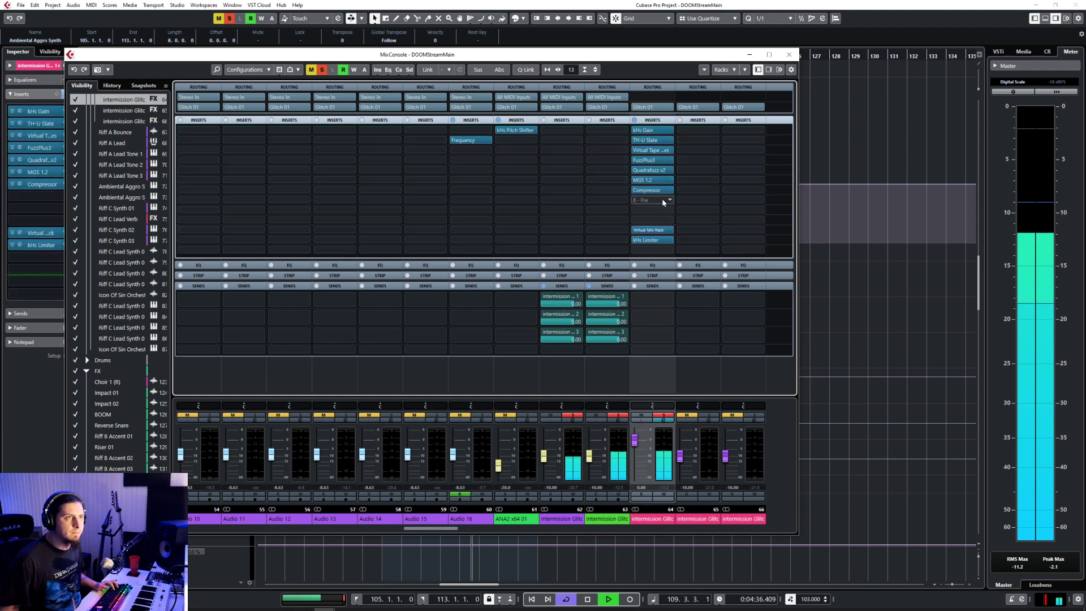
click(664, 202)
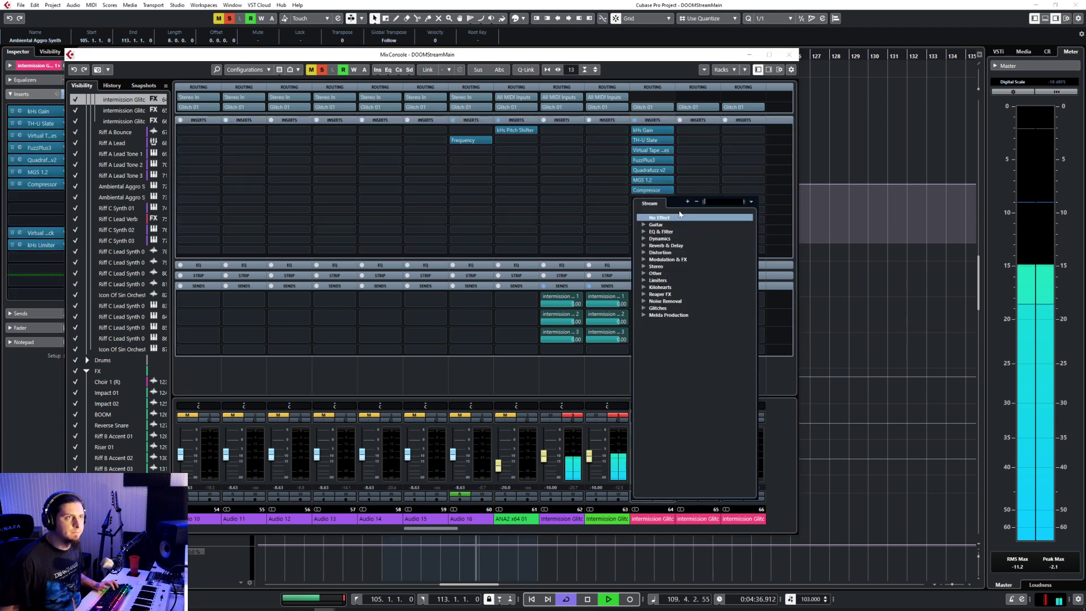
click(643, 225)
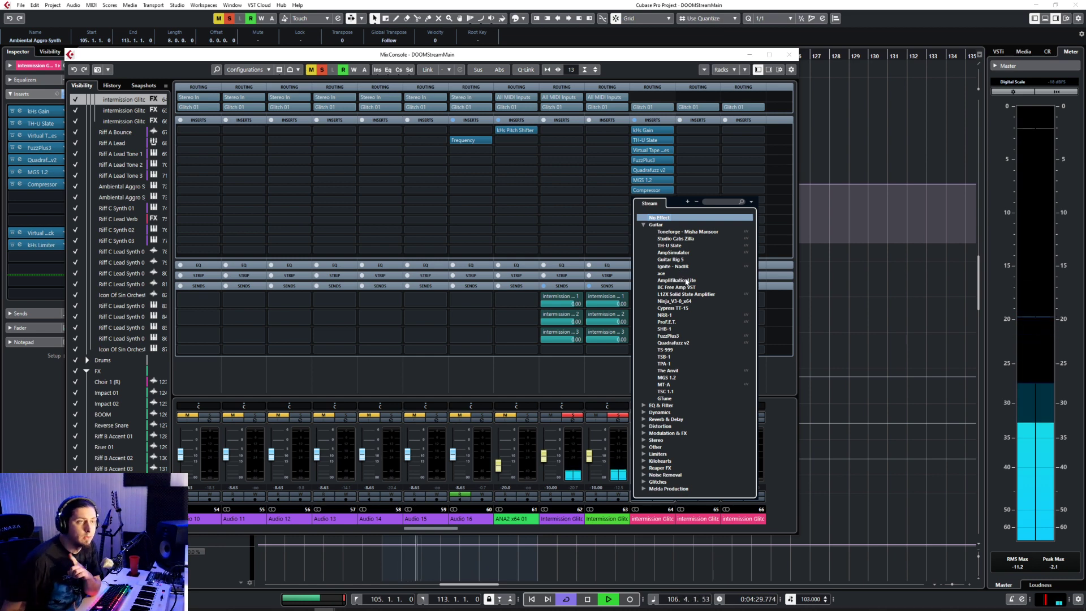
click(688, 246)
Step: Build a TH-U Slate pedal chain from AmpTrem, UniVibrato and Auto-Wah, in that order
scroll(683, 345, down, 5)
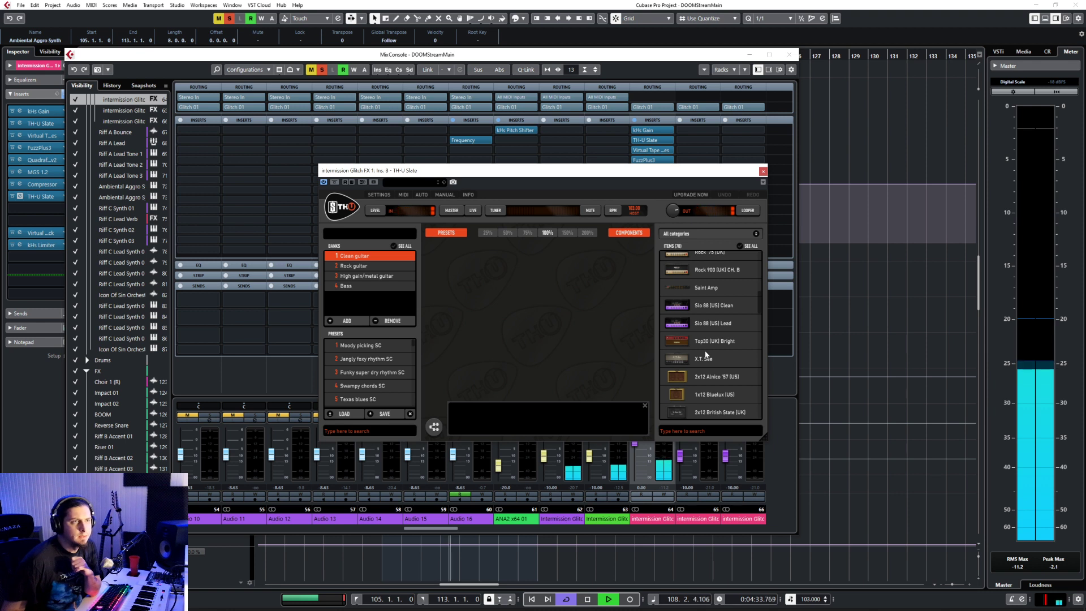
scroll(705, 319, down, 5)
scroll(705, 315, down, 5)
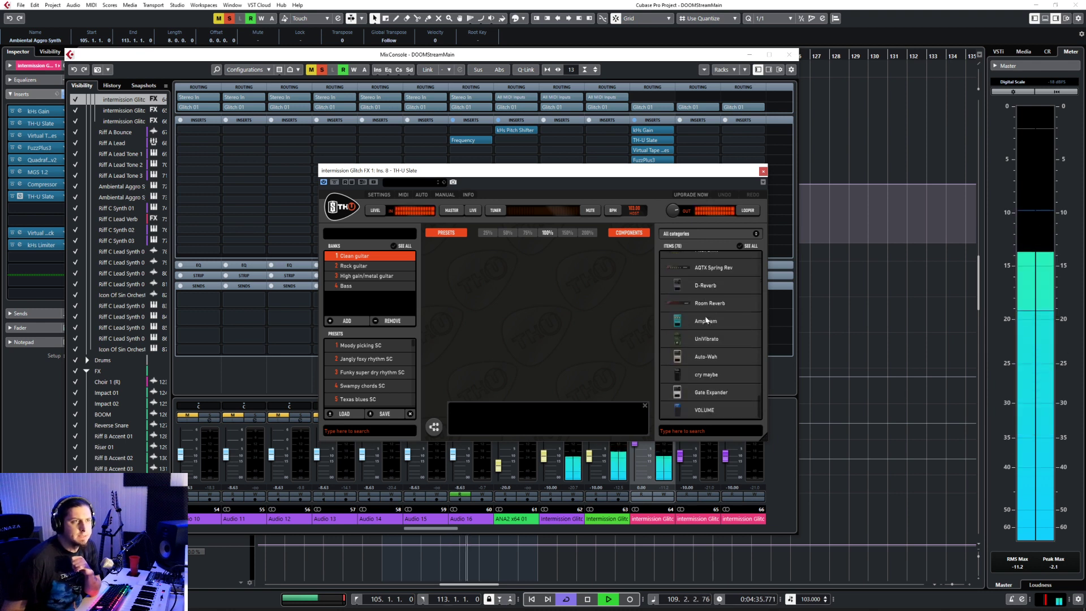
click(673, 321)
drag(544, 315, 546, 316)
drag(707, 338, 606, 322)
drag(706, 356, 620, 342)
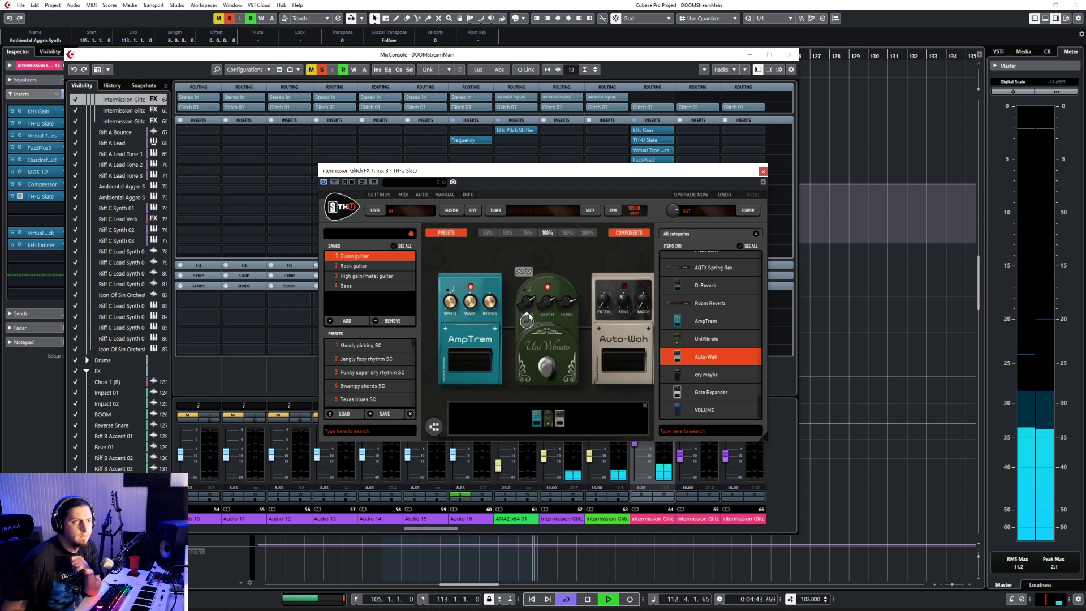
Step: Adjust the UniVibrato's depth and set its tempo-synced speed to 1/4t
mouse_move(552, 308)
mouse_down()
mouse_move(552, 330)
mouse_move(551, 307)
mouse_up()
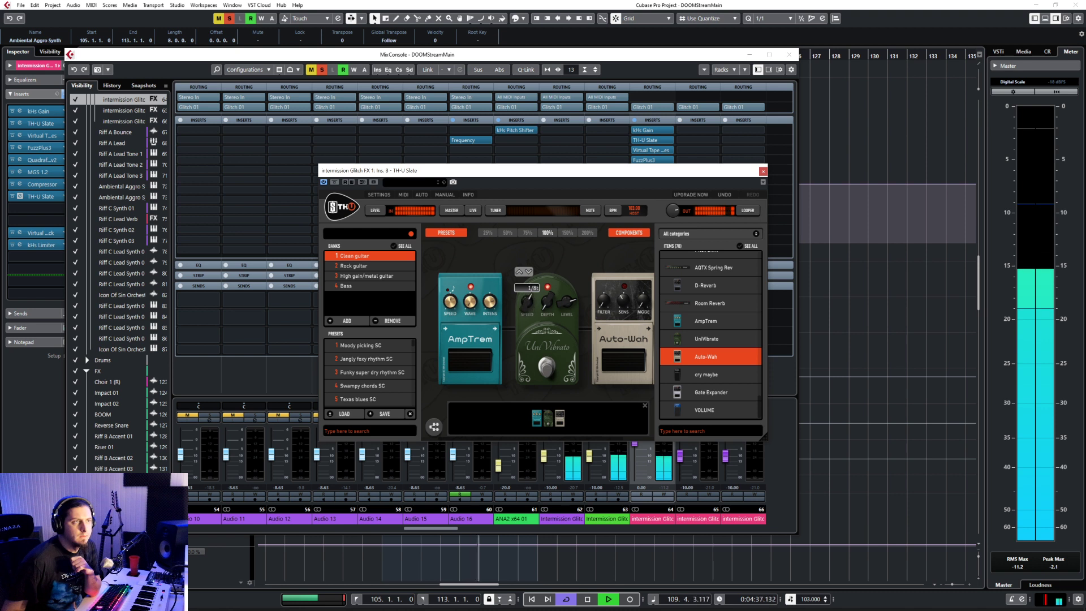
drag(527, 304, 527, 305)
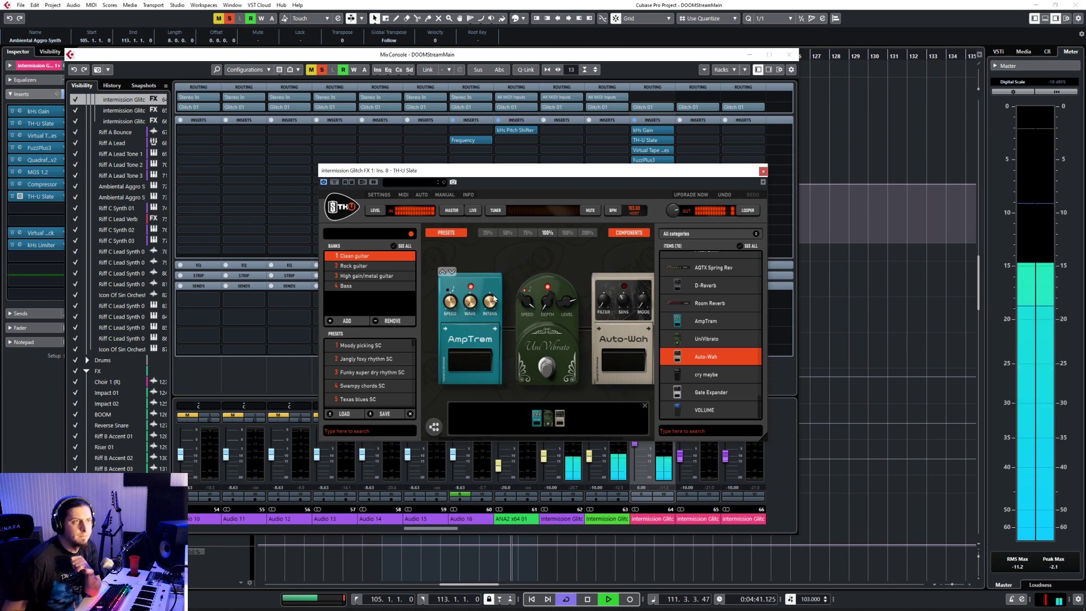
drag(527, 303, 527, 307)
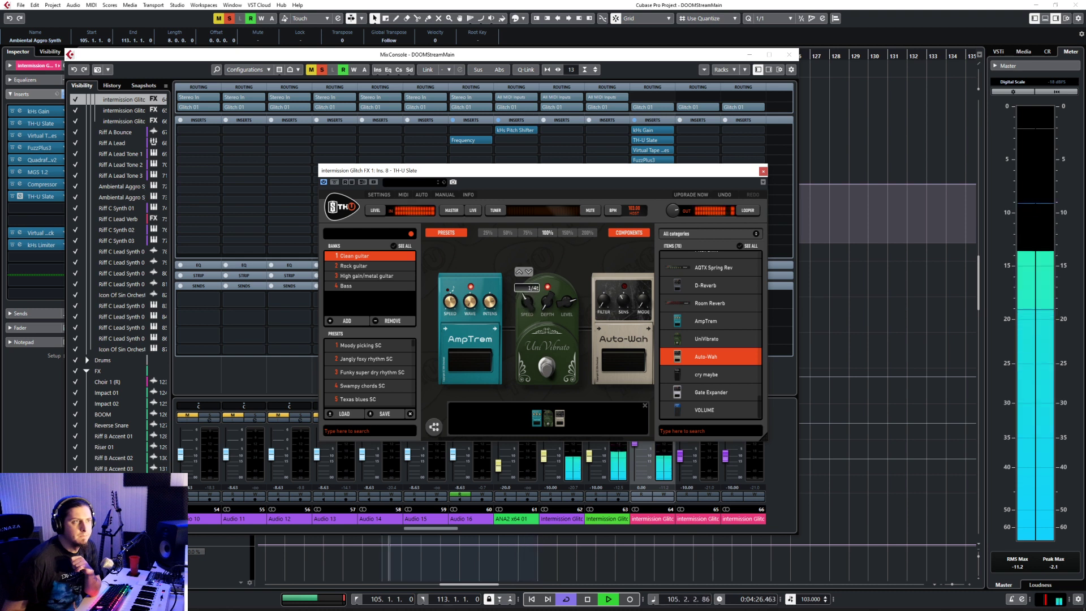
Step: Add an Analog Flanger between the AmpTrem and UniVibrato pedals and set its depth to about 39%
scroll(700, 362, up, 3)
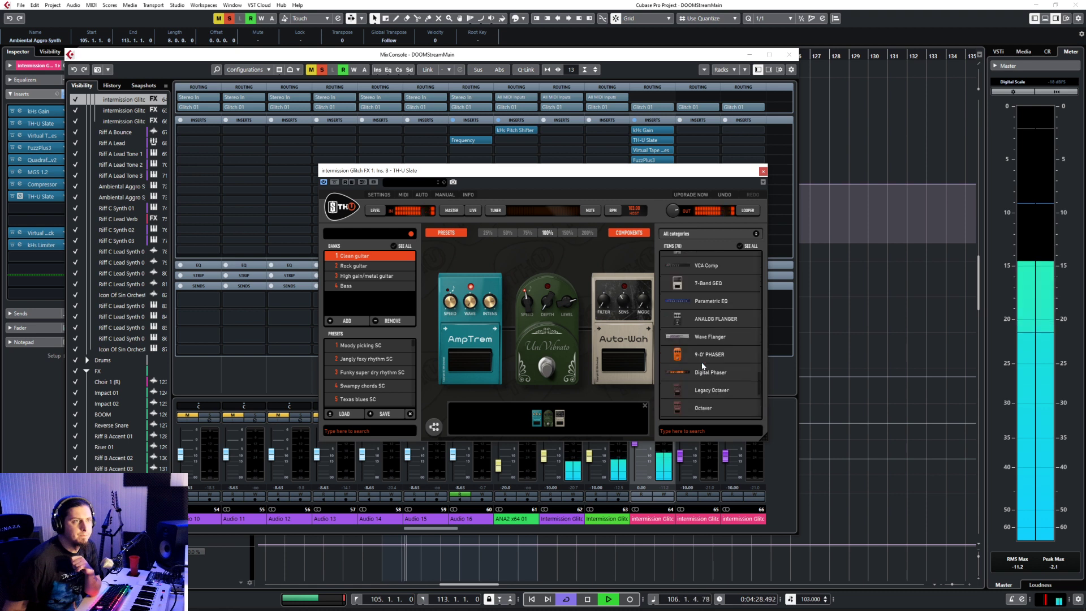
drag(711, 323, 538, 325)
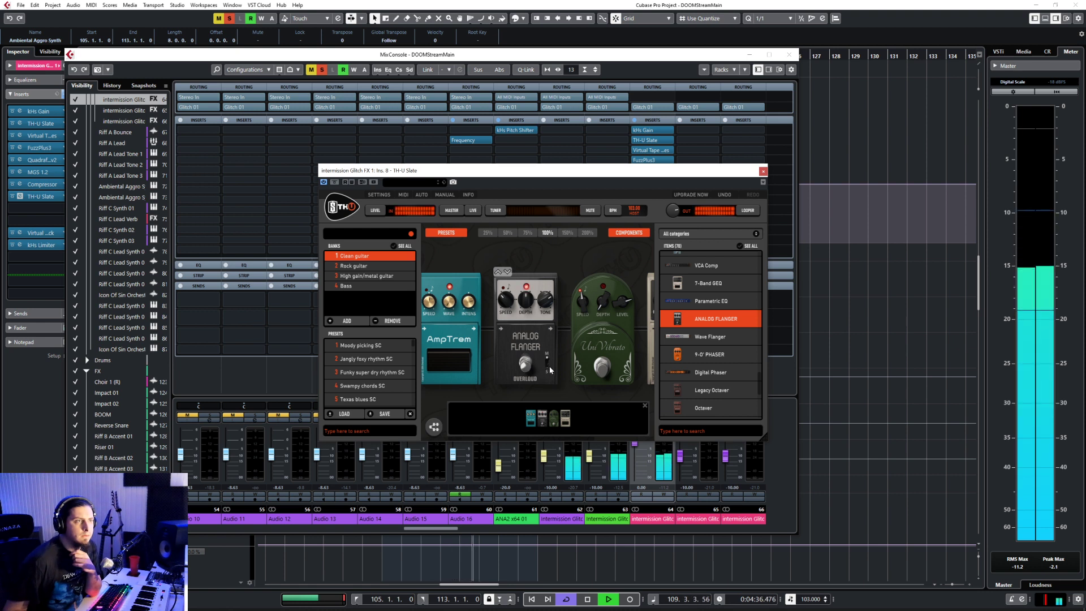
drag(527, 300, 526, 294)
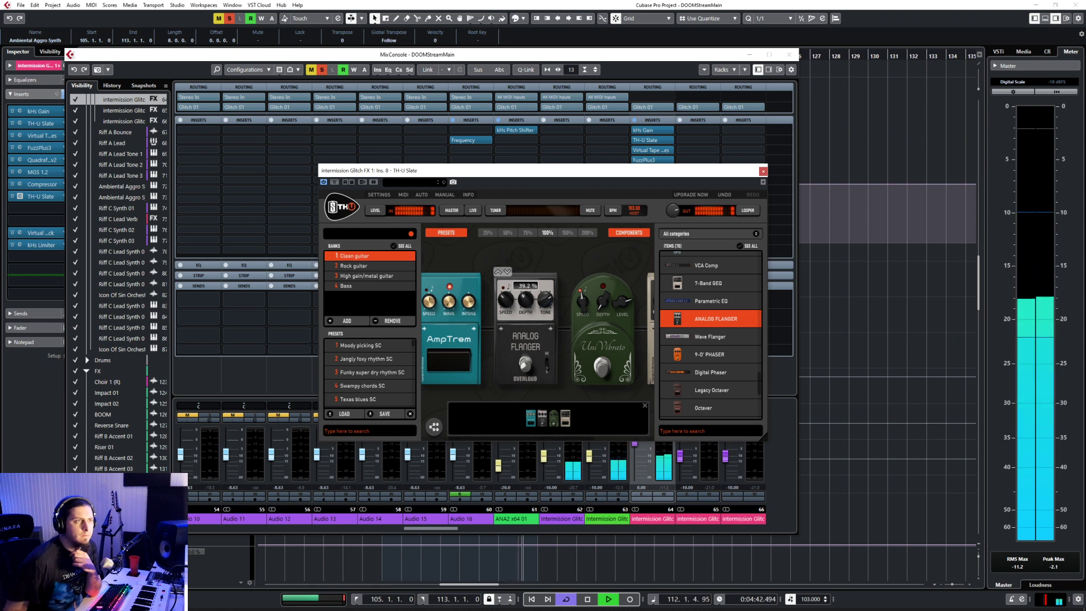
click(523, 372)
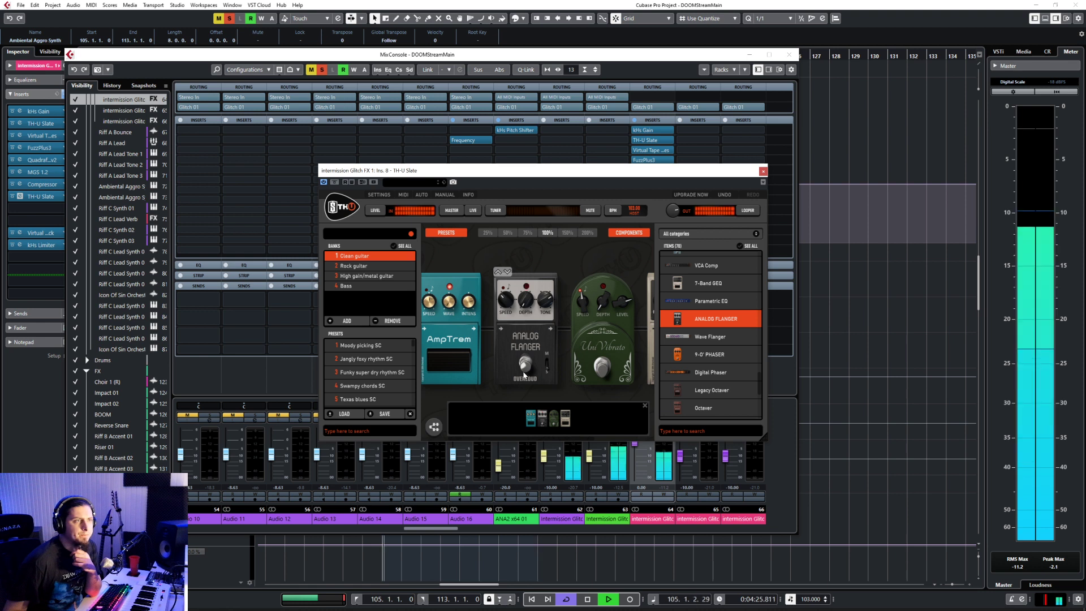
Step: Add the BeeDeeToo, Diode250 and TUBE NINE drive pedals between the Analog Flanger and the UniVibrato
scroll(685, 331, up, 5)
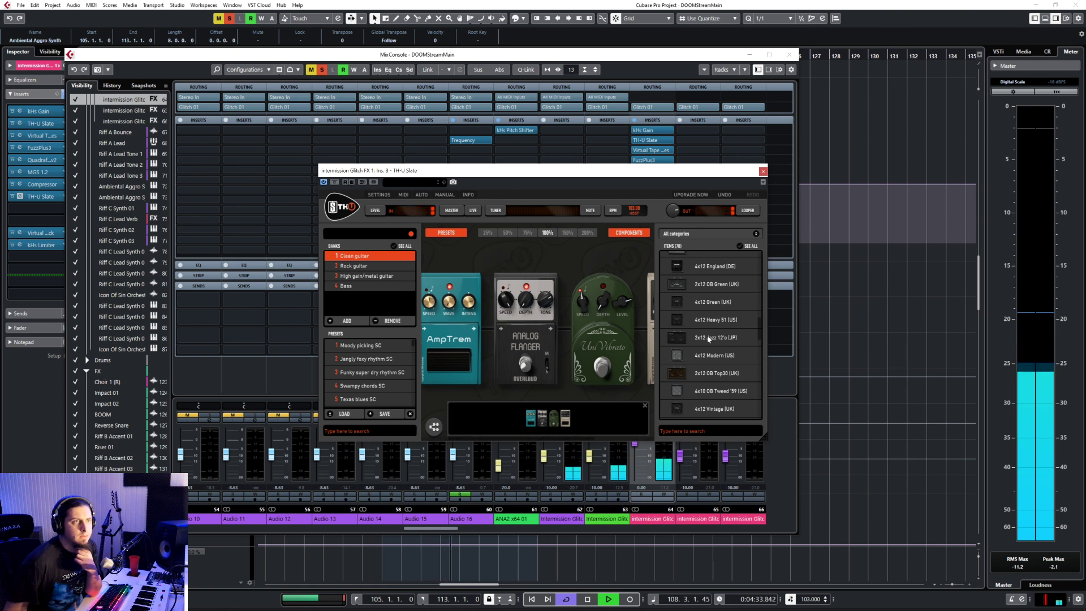
scroll(718, 325, up, 5)
scroll(718, 326, up, 3)
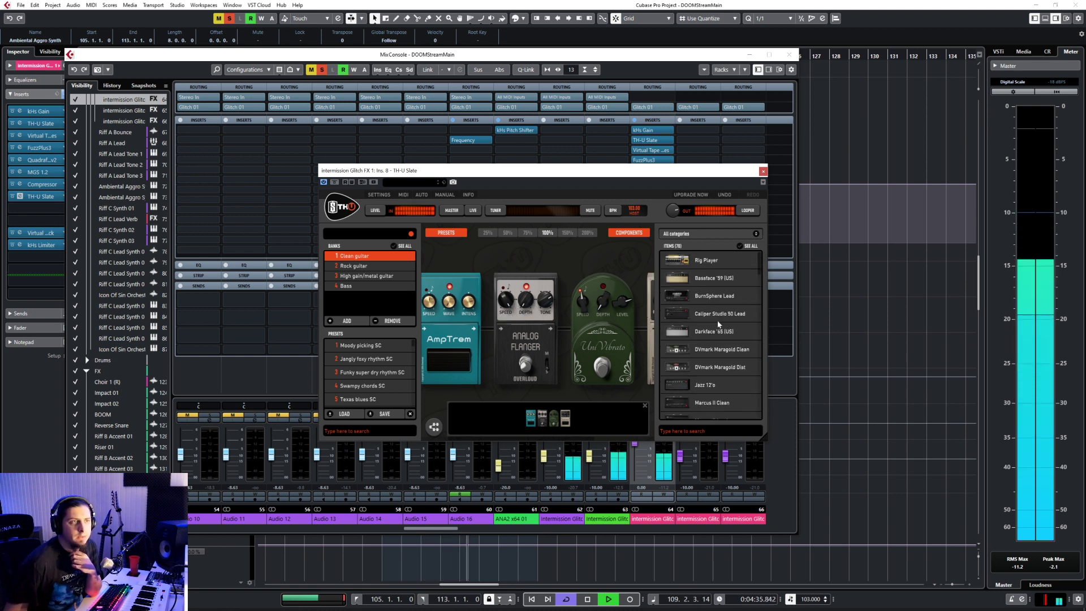
scroll(714, 303, down, 10)
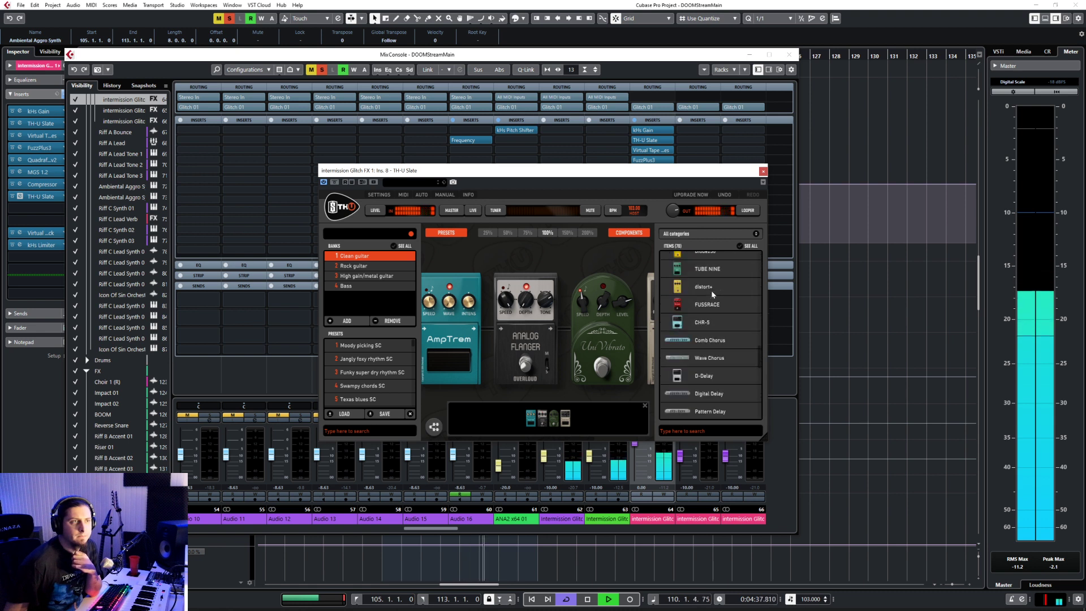
drag(705, 368, 618, 336)
drag(721, 386, 643, 325)
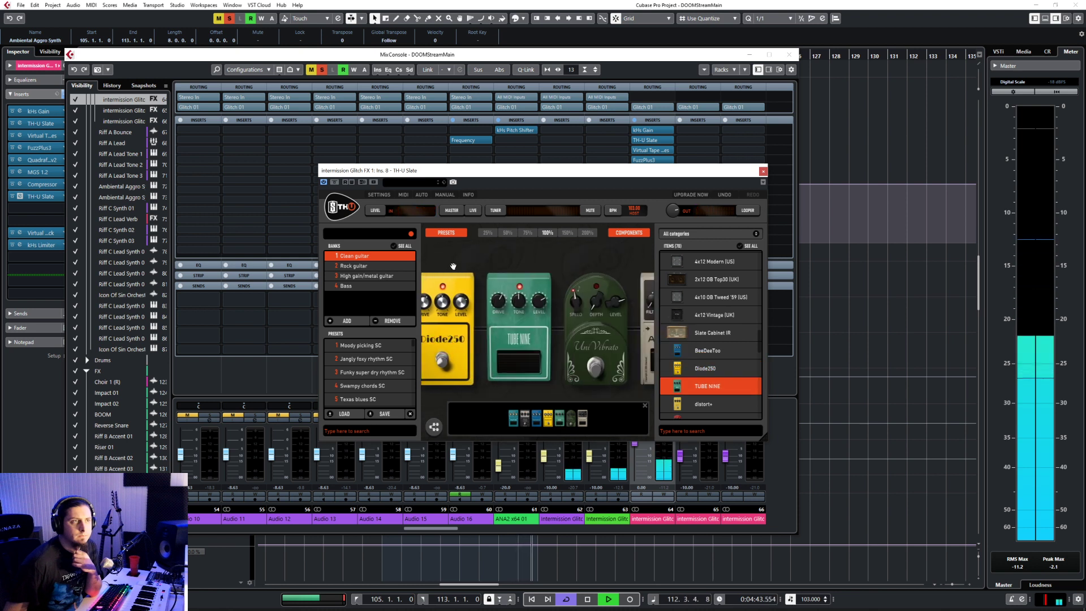
Step: Add the Overloud Custom Rhythm amp to the chain between the UniVibrato and Auto-Wah pedals
scroll(737, 379, down, 5)
scroll(737, 375, down, 10)
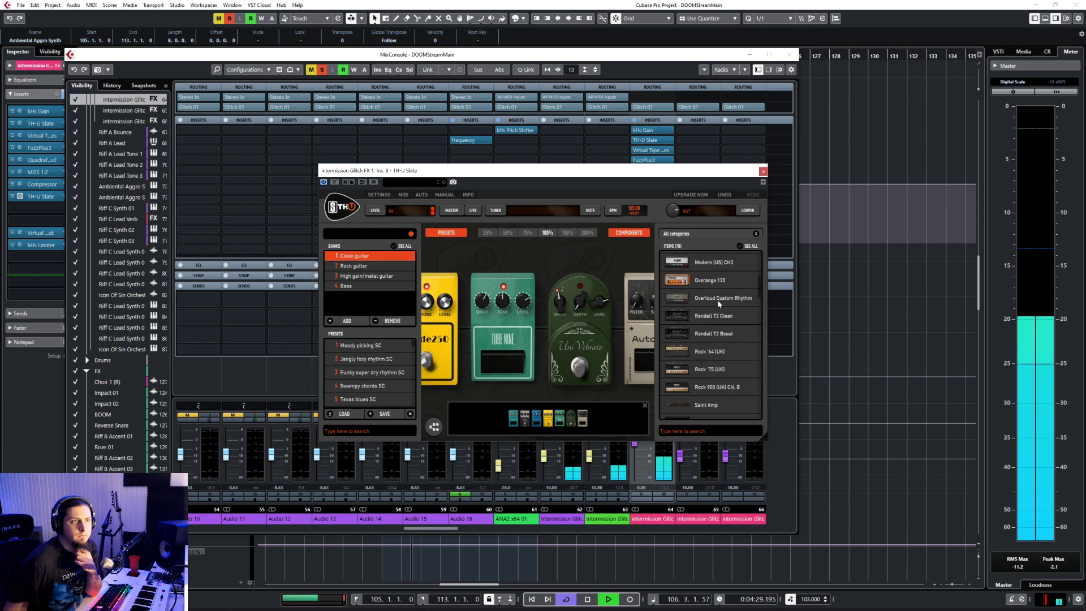
click(715, 300)
drag(661, 318, 606, 325)
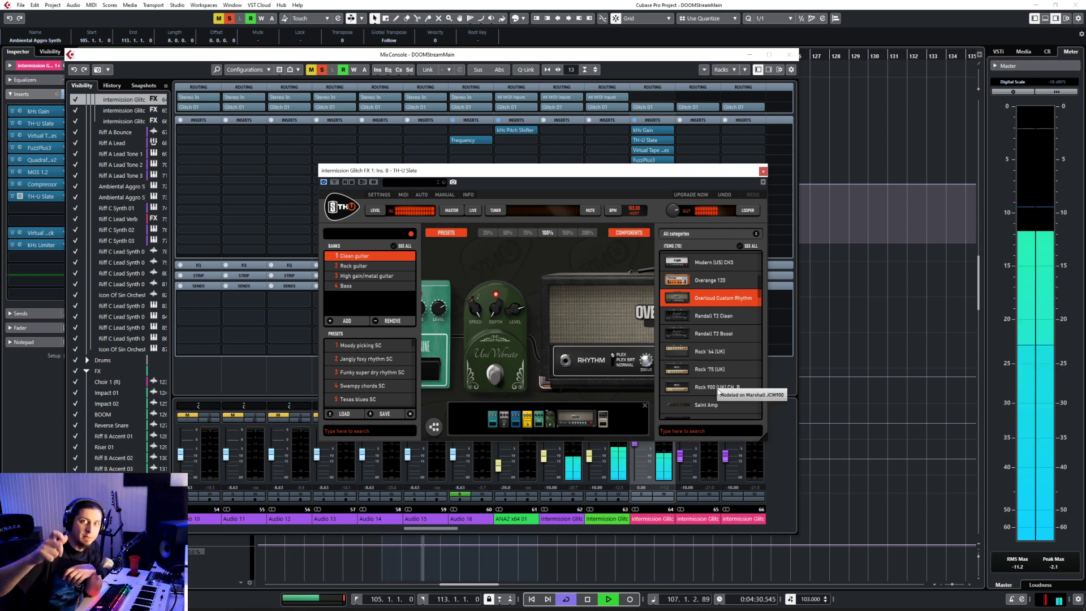
scroll(707, 337, up, 2)
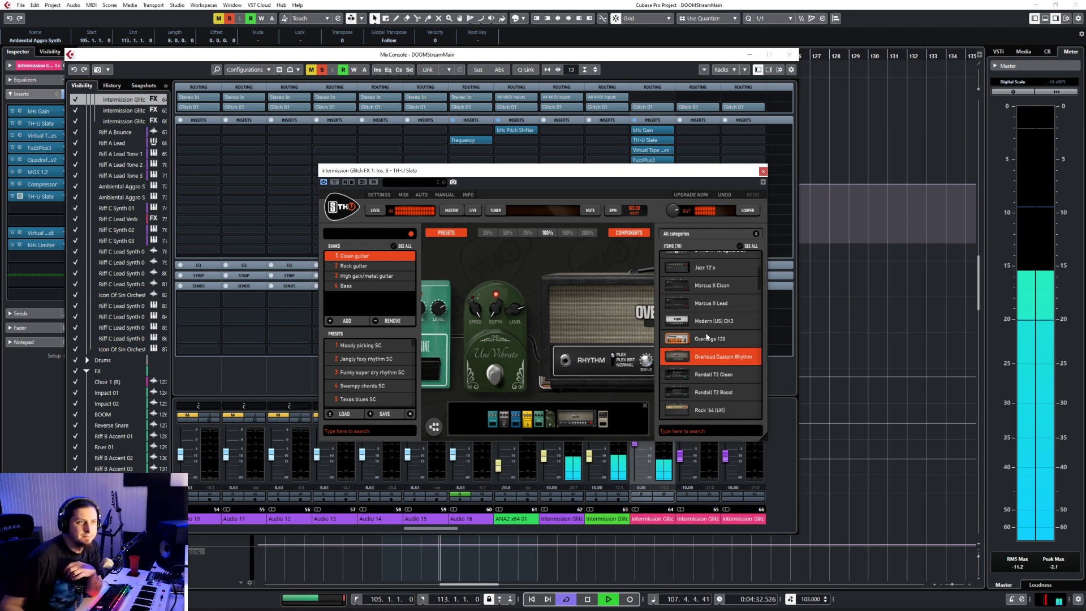
Step: Adjust the Overloud amp's tone knobs and level, move it to the end of the chain after Auto-Wah, and close TH-U Slate
drag(601, 261, 464, 261)
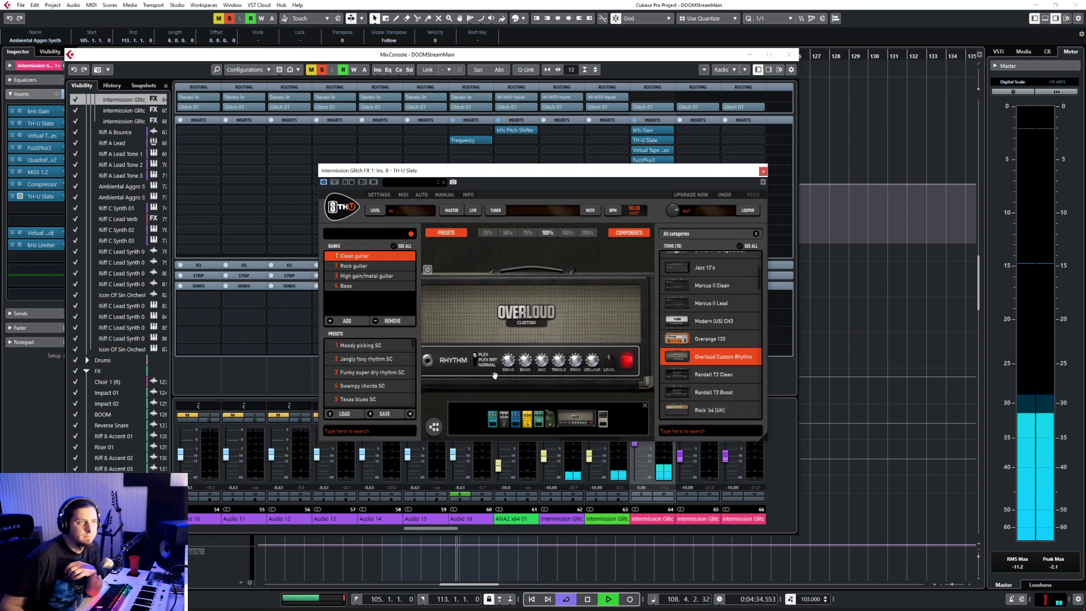
drag(536, 365, 504, 352)
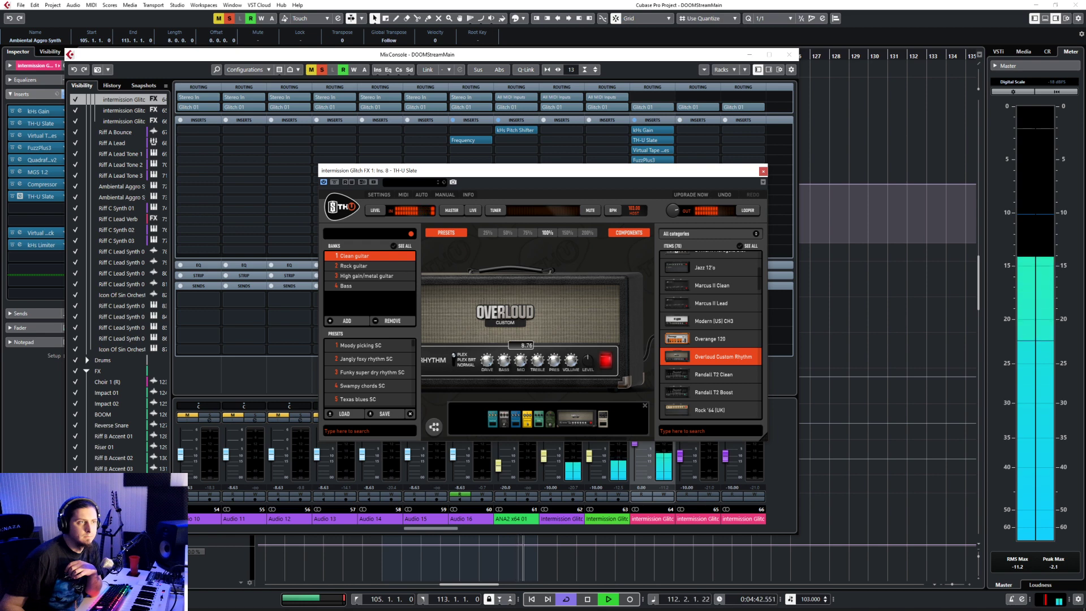
drag(521, 361, 572, 369)
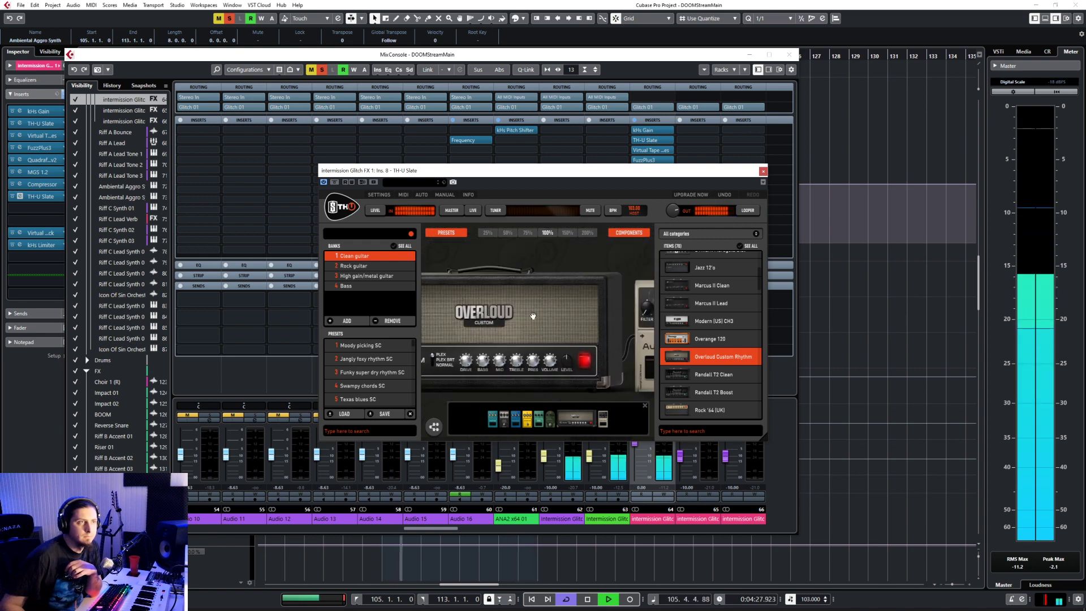
drag(533, 316, 602, 356)
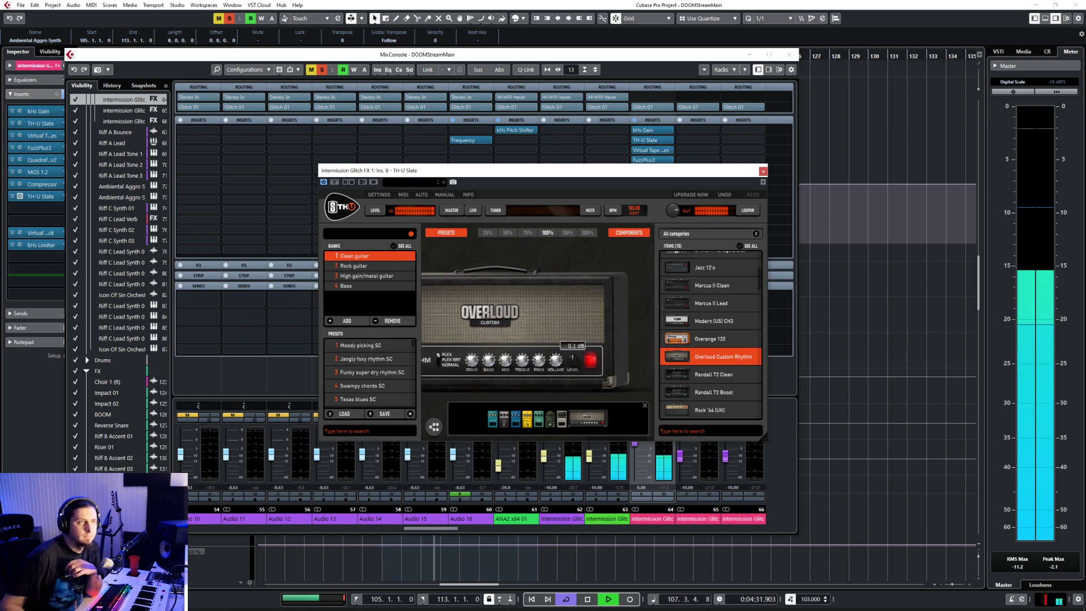
click(763, 171)
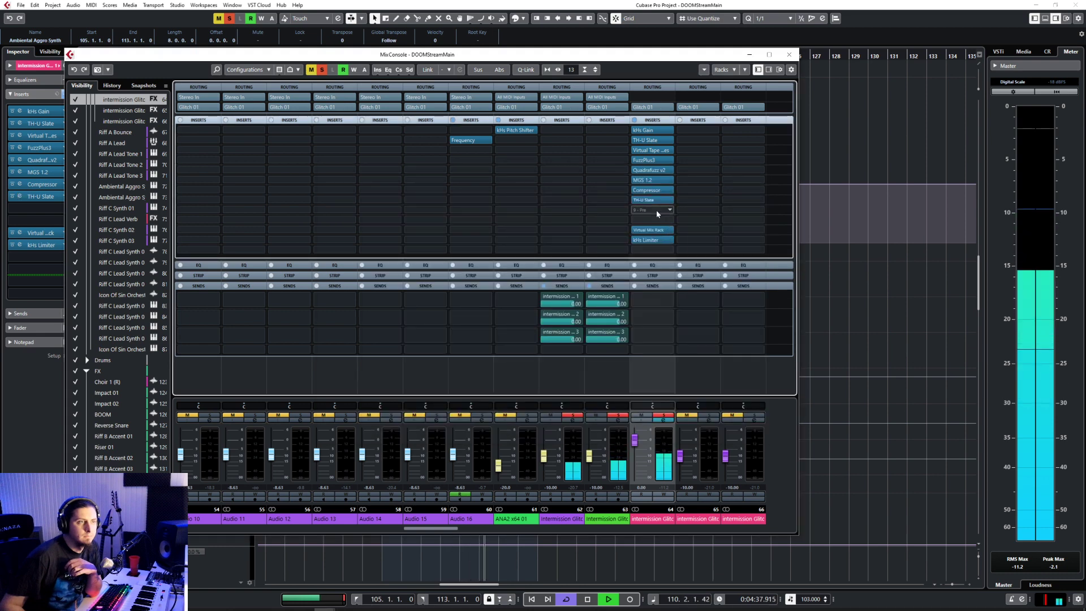
Step: Close the MixConsole, unsolo the Intermission Glitch tracks, and play the looped section to hear the glitch in the full mix
click(791, 54)
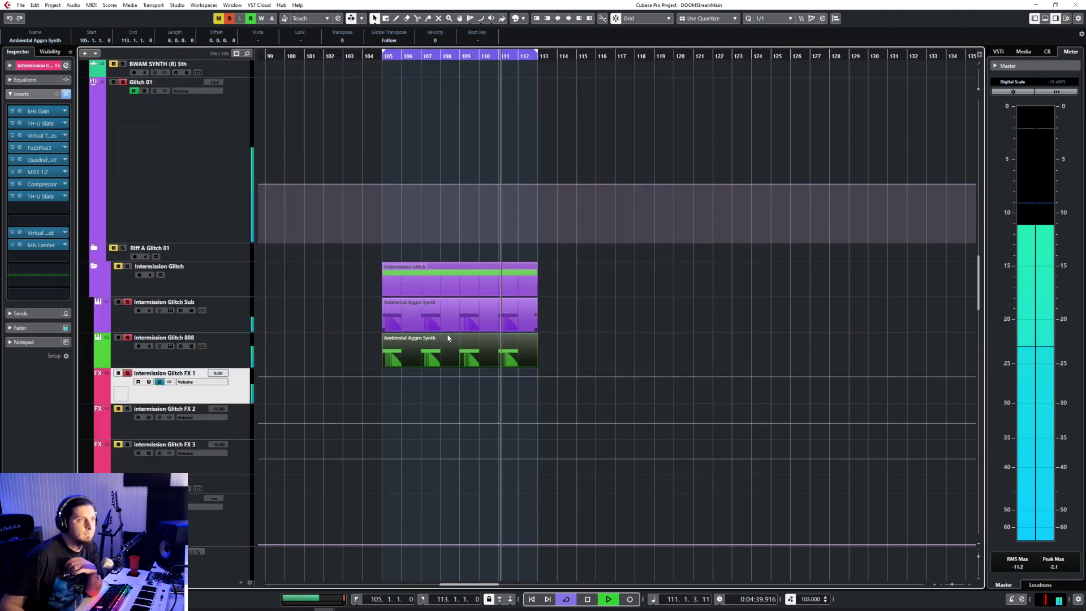
click(126, 373)
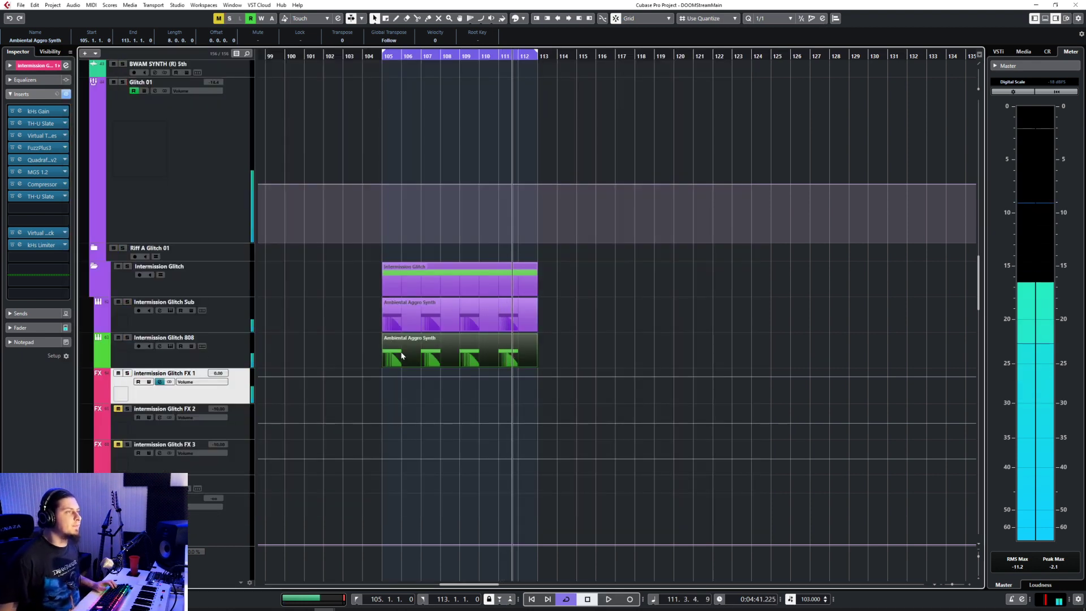
click(361, 58)
key(space)
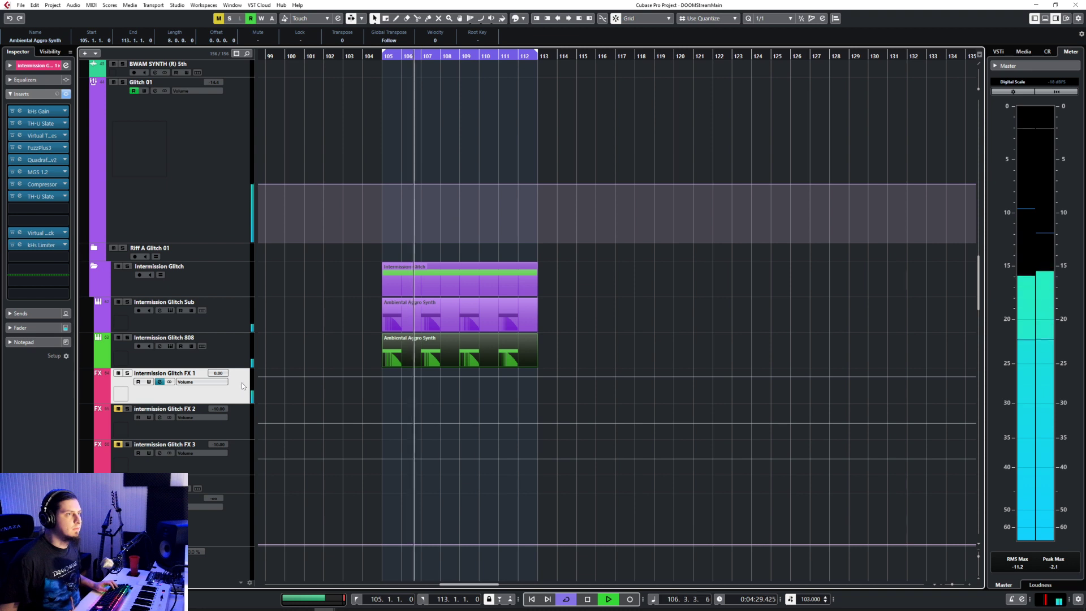
scroll(339, 352, up, 10)
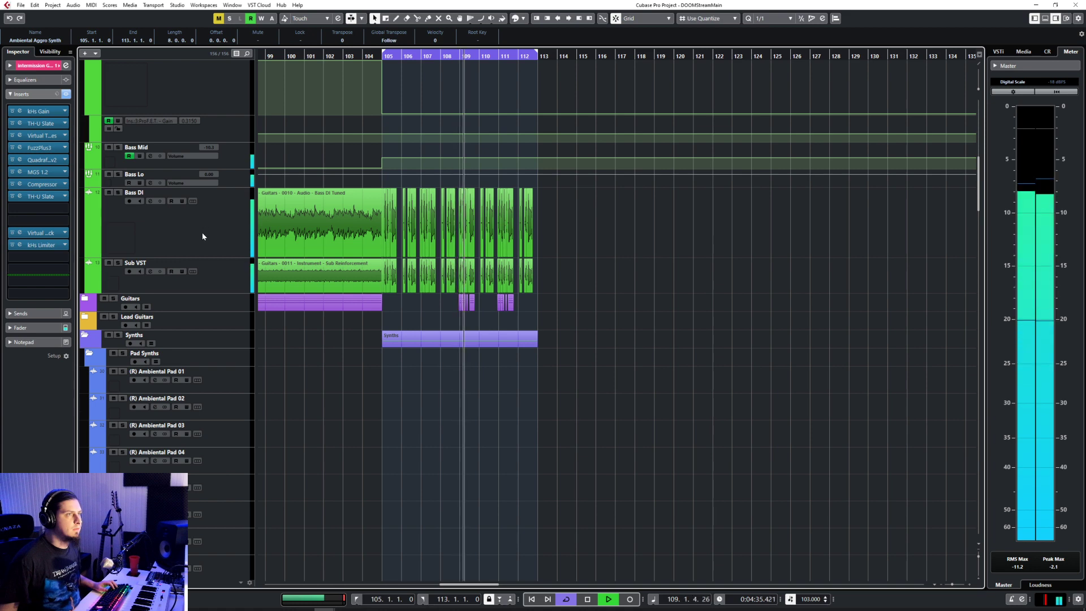
scroll(311, 382, down, 10)
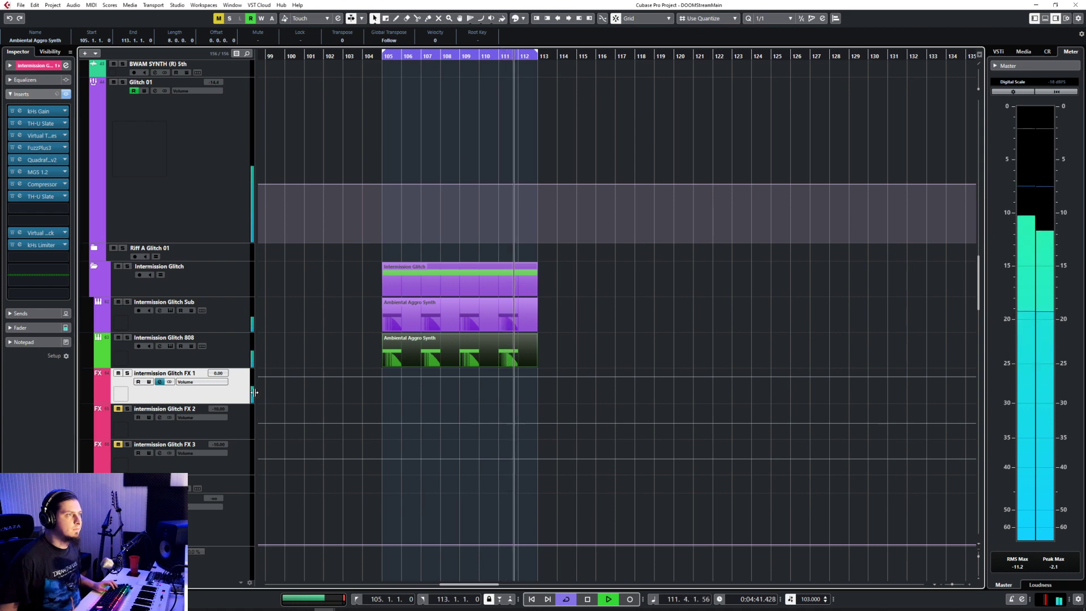
key(F3)
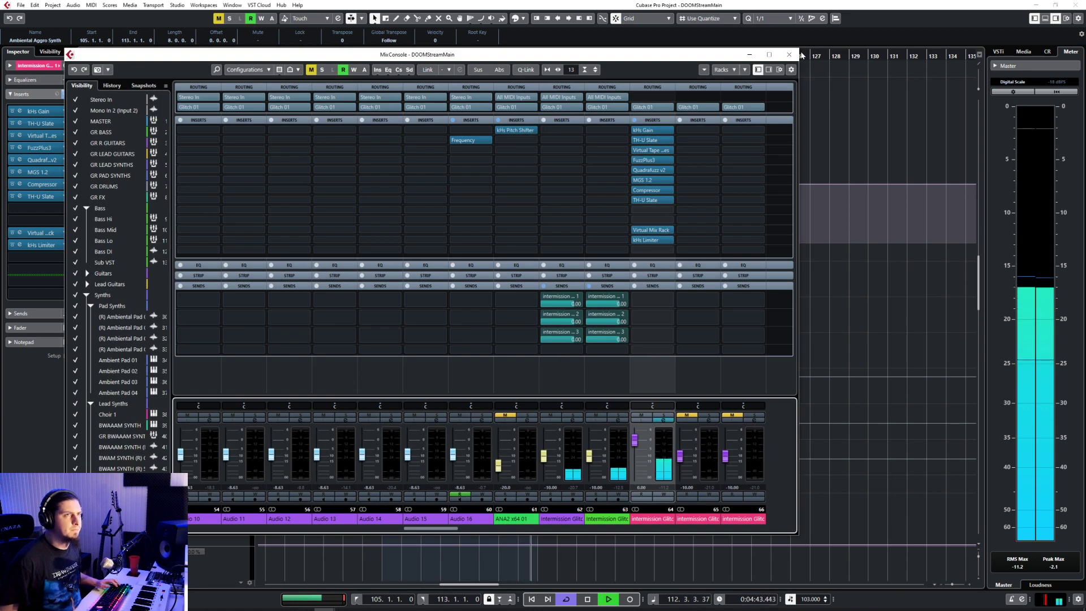
click(789, 54)
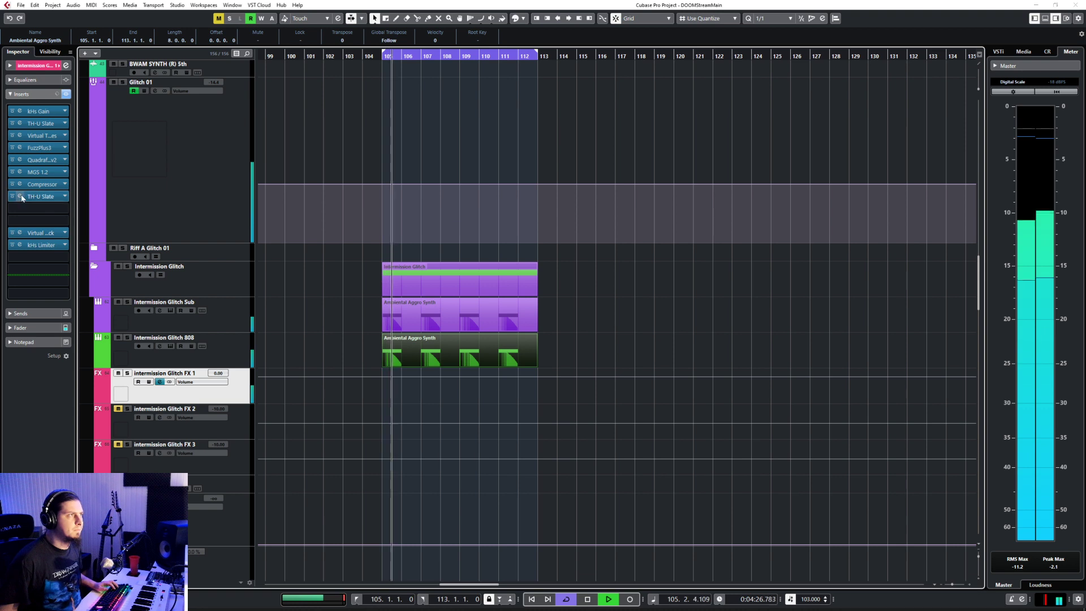
Step: Solo the glitch tracks again and adjust the Speed knobs of the Analog Flanger and UniVibrato in FX 1's last TH-U Slate
key(s)
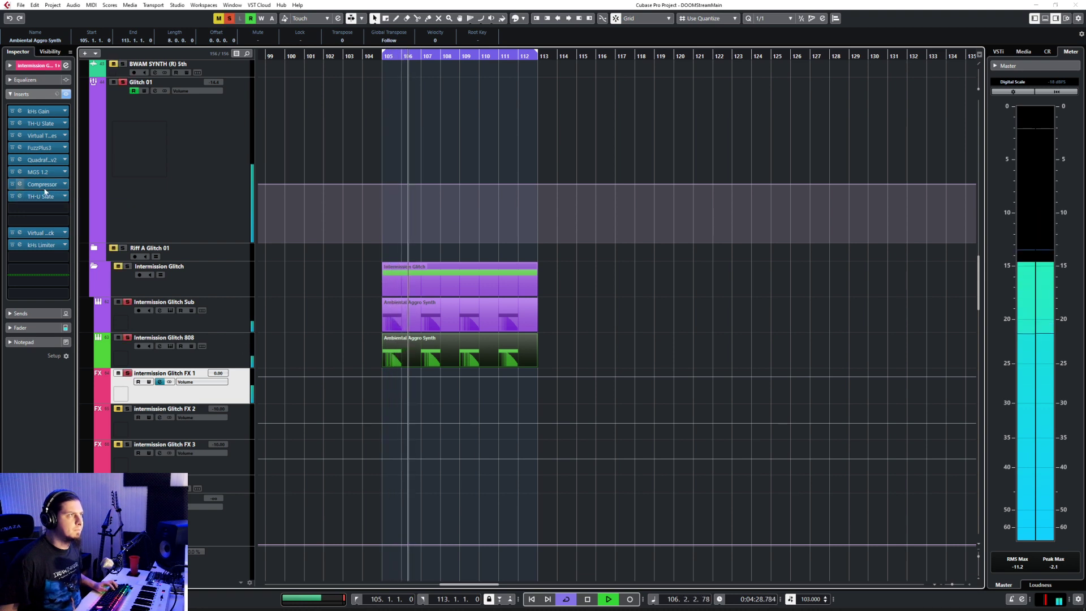
click(44, 195)
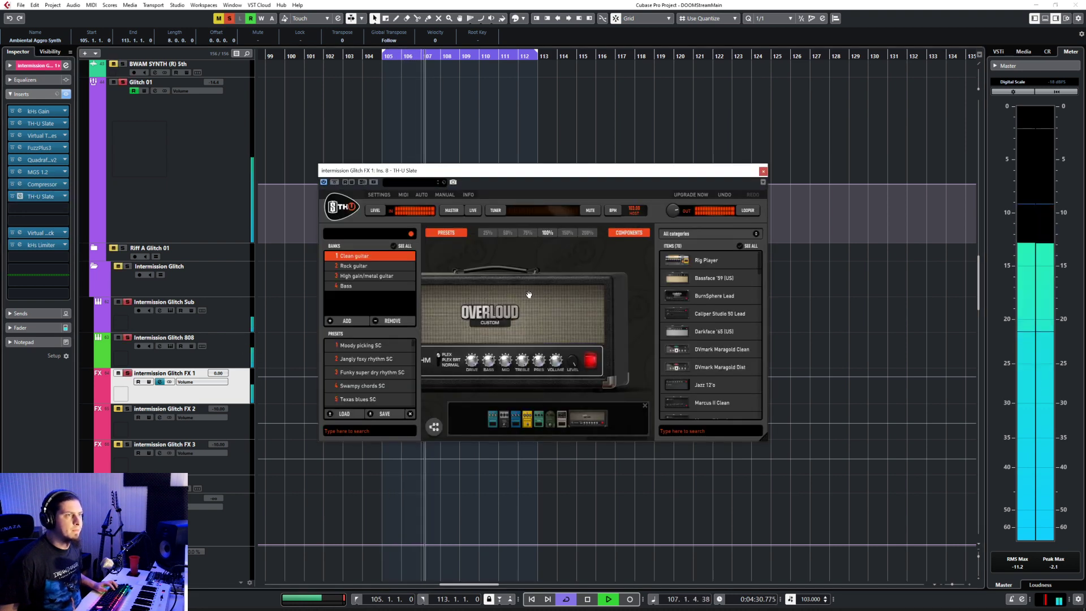
drag(529, 295, 1049, 262)
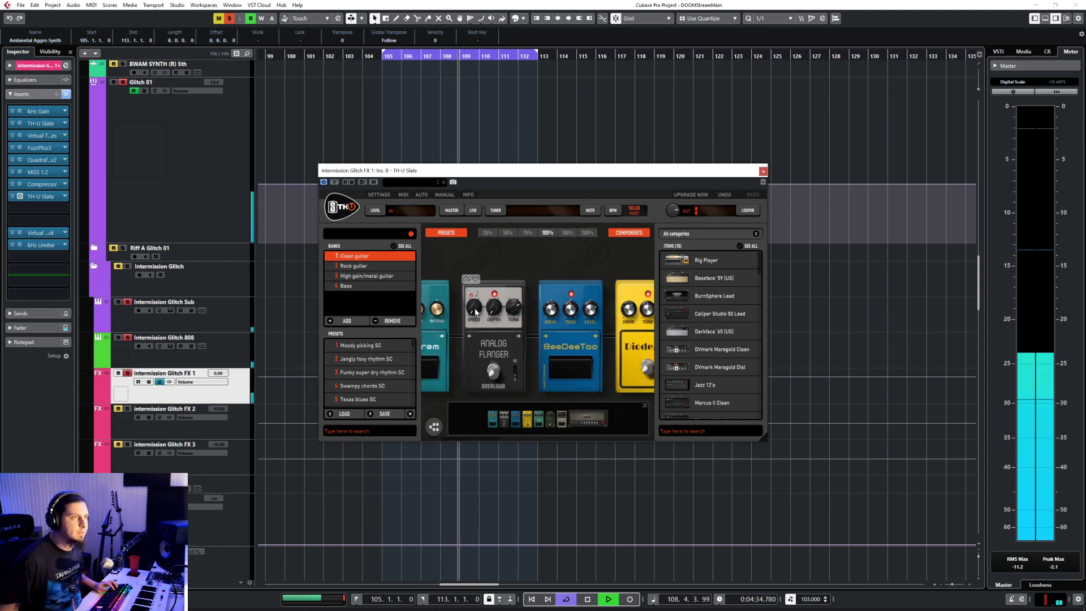
drag(475, 312, 476, 321)
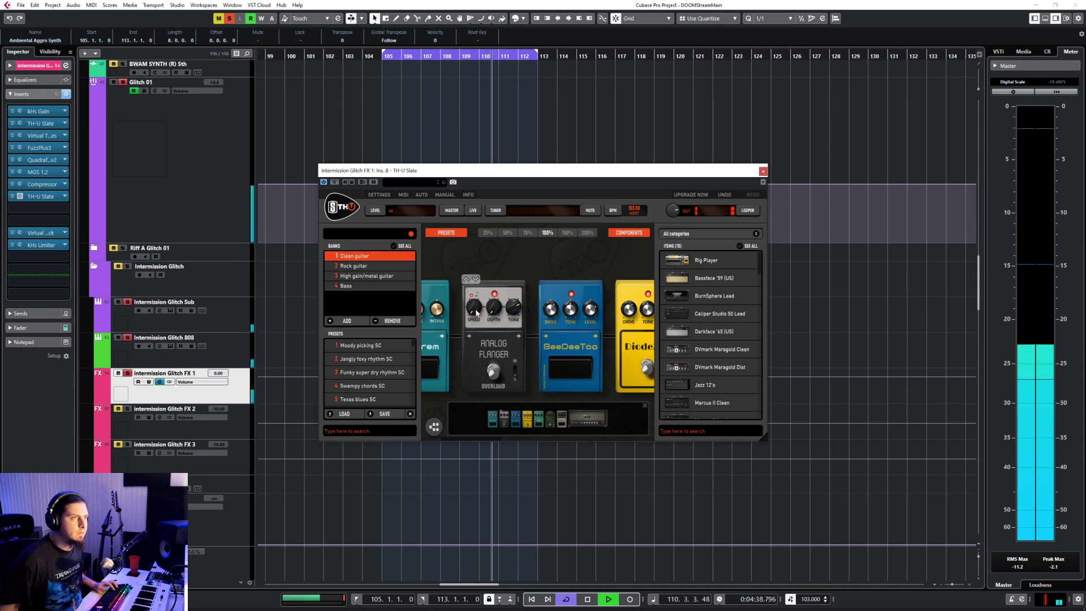
drag(574, 253, 431, 259)
drag(600, 277, 522, 275)
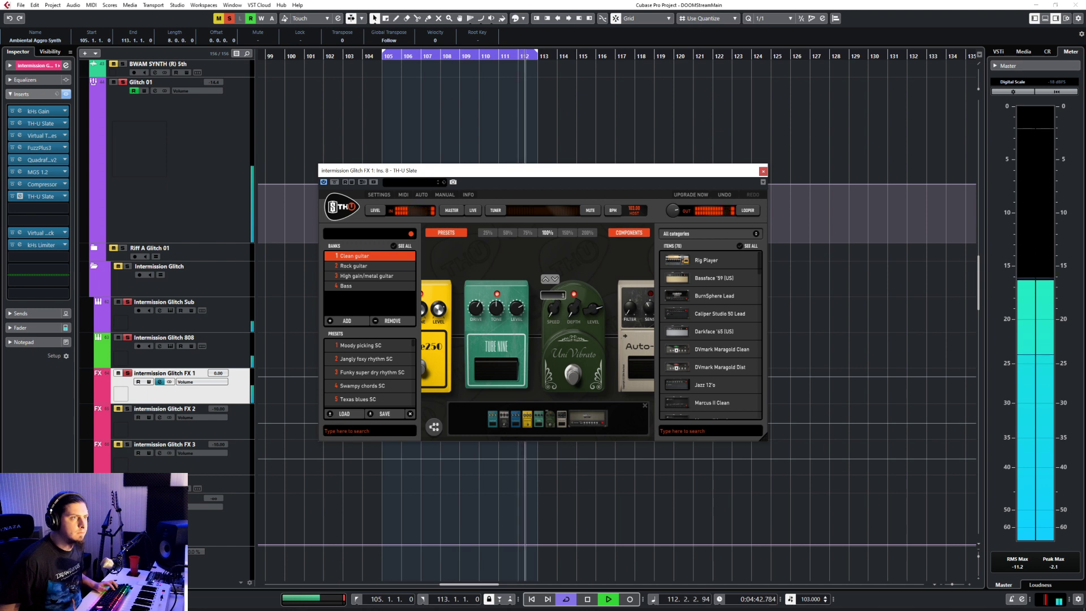
drag(556, 312, 555, 314)
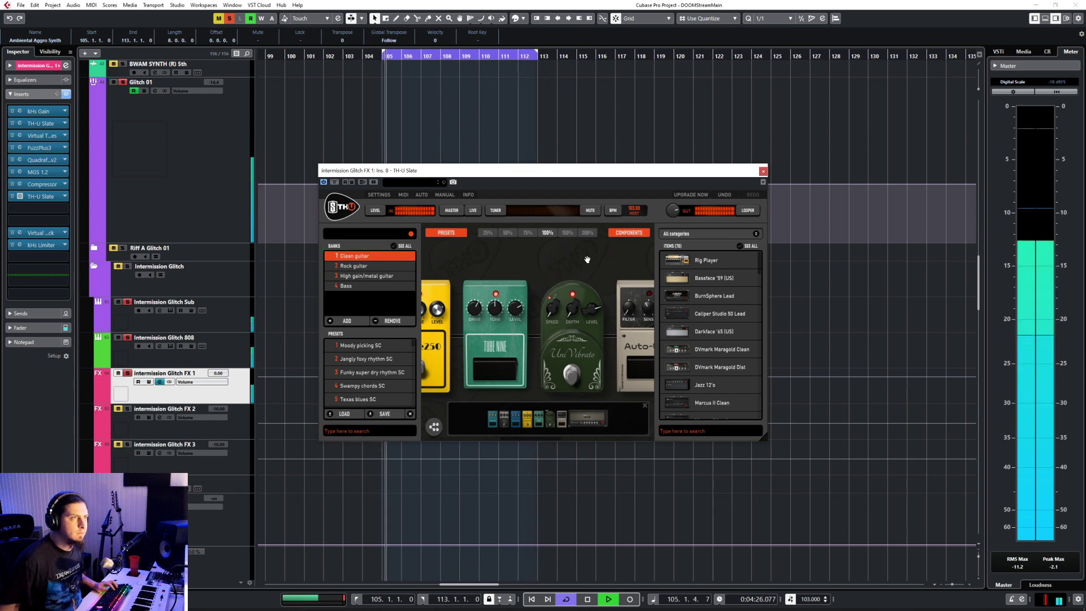
drag(585, 255, 433, 258)
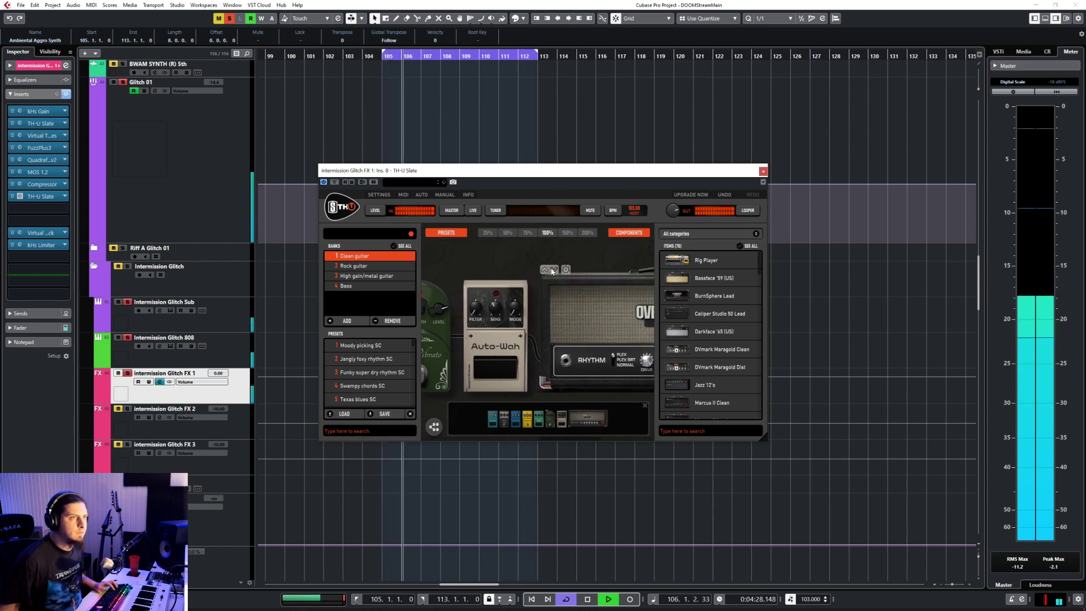
click(761, 175)
Step: Review the Intermission Glitch channels in the MixConsole, including the Glitch 01 group's insert, level and output routing
key(F3)
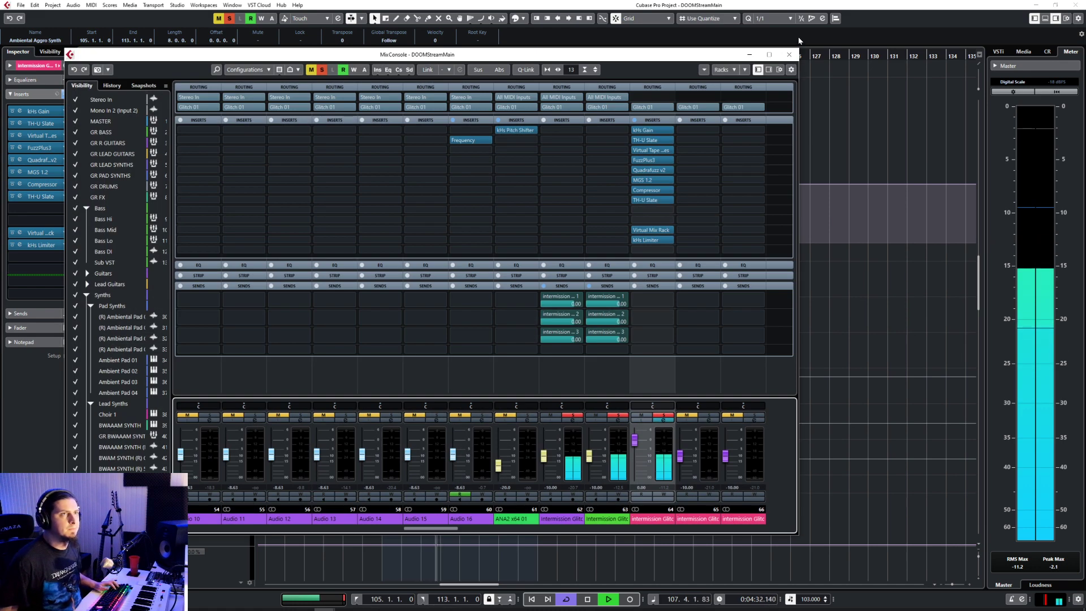
click(790, 54)
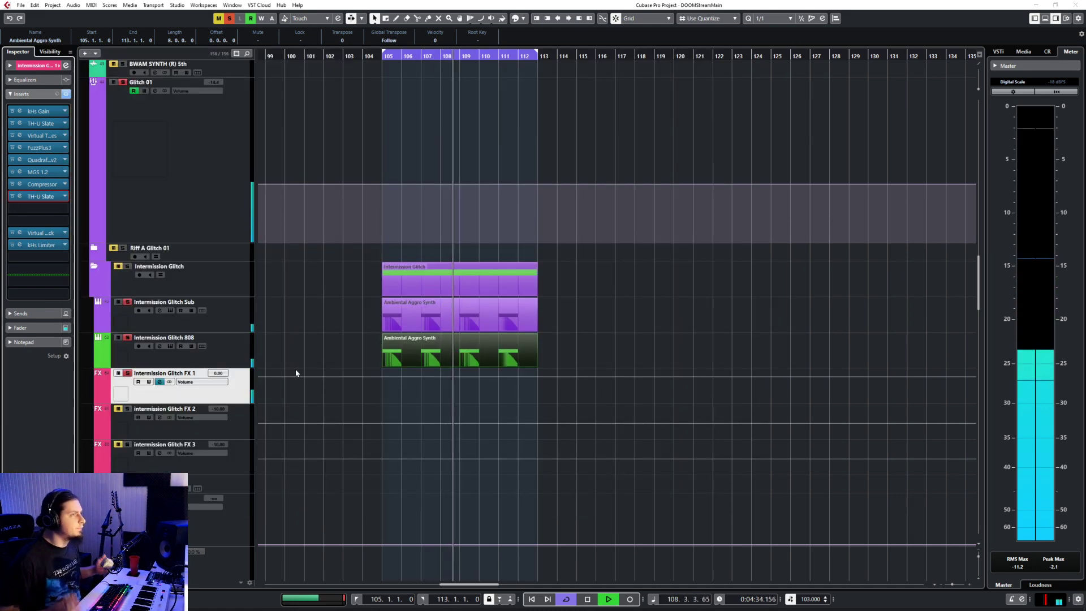
scroll(295, 373, up, 3)
click(241, 308)
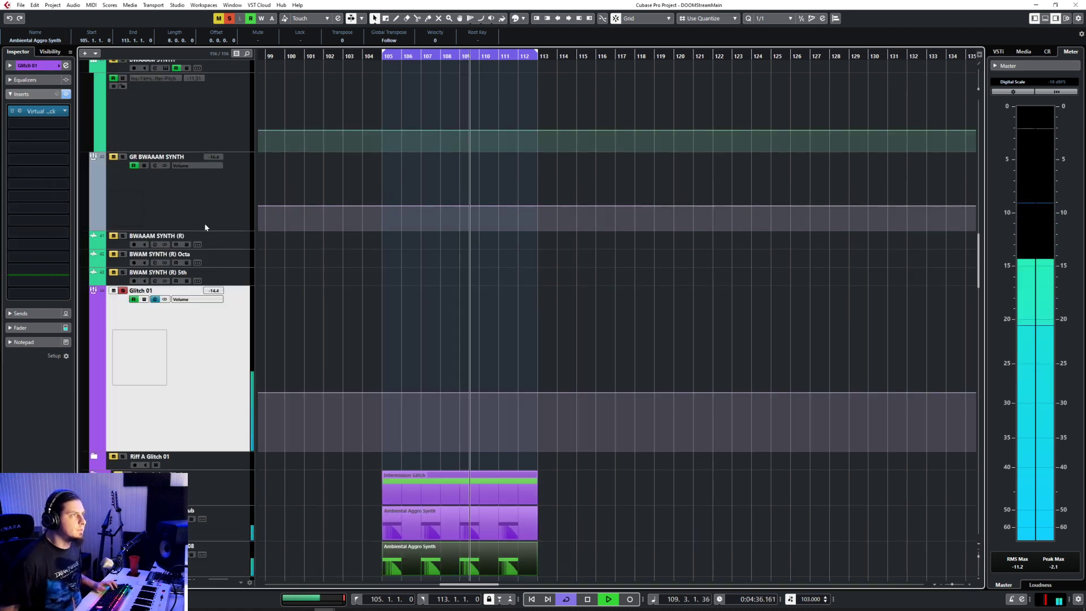
key(F3)
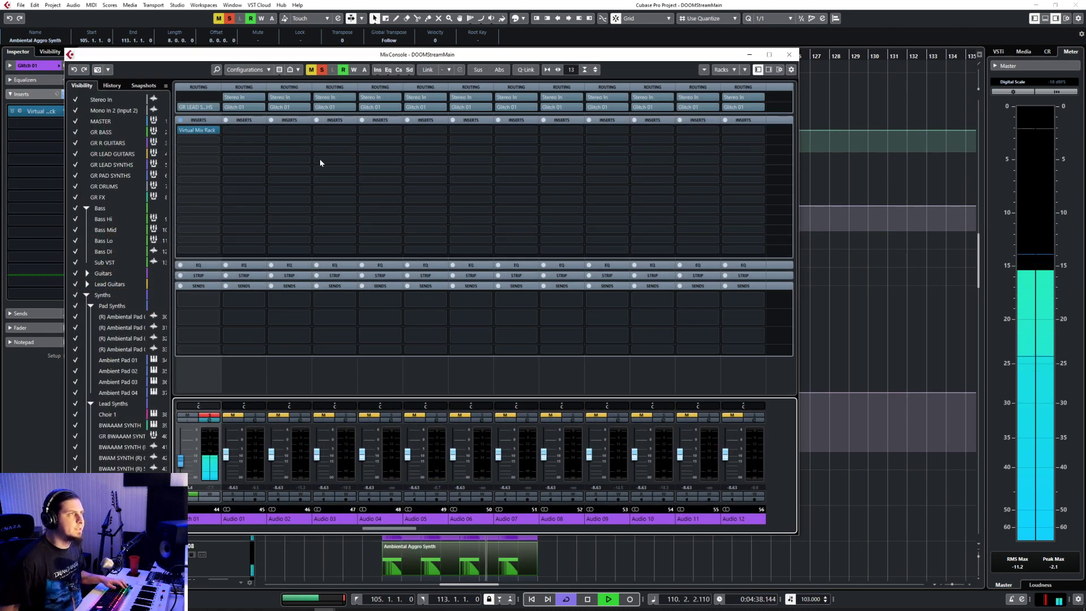
click(789, 54)
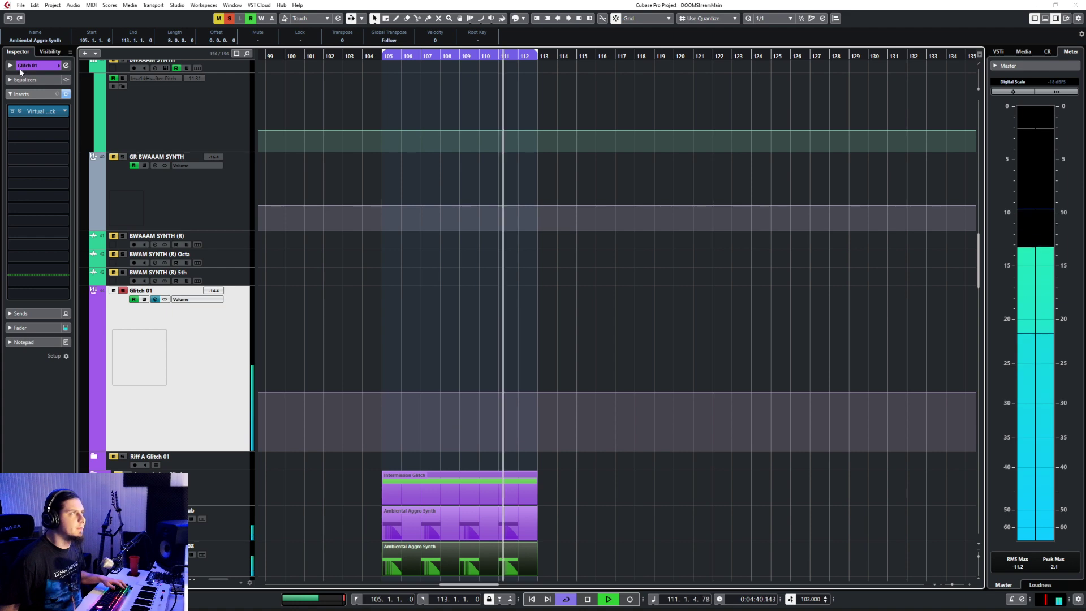
click(10, 66)
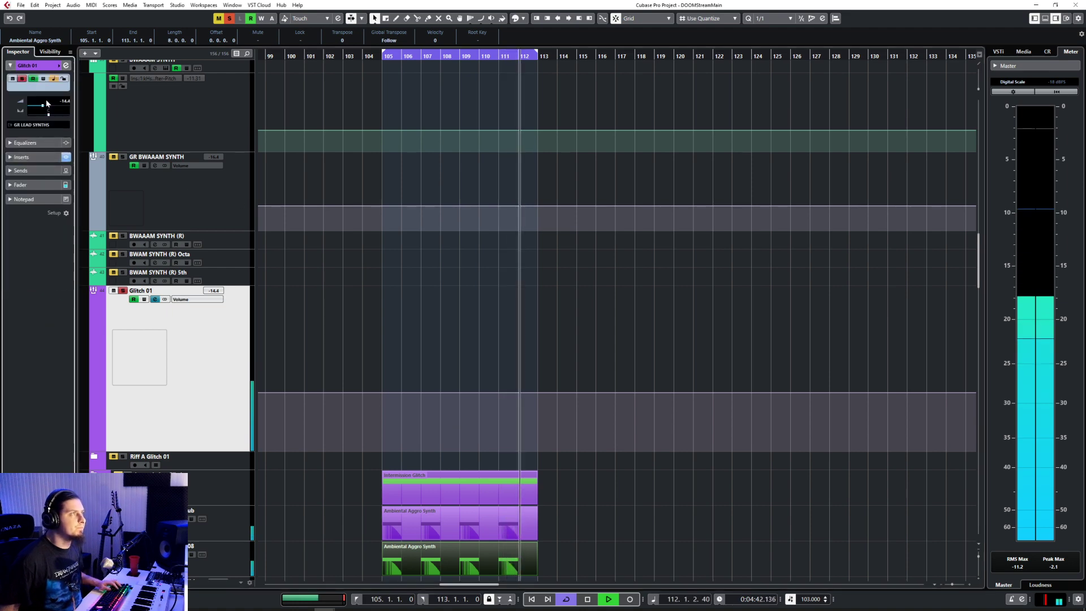
scroll(326, 298, down, 6)
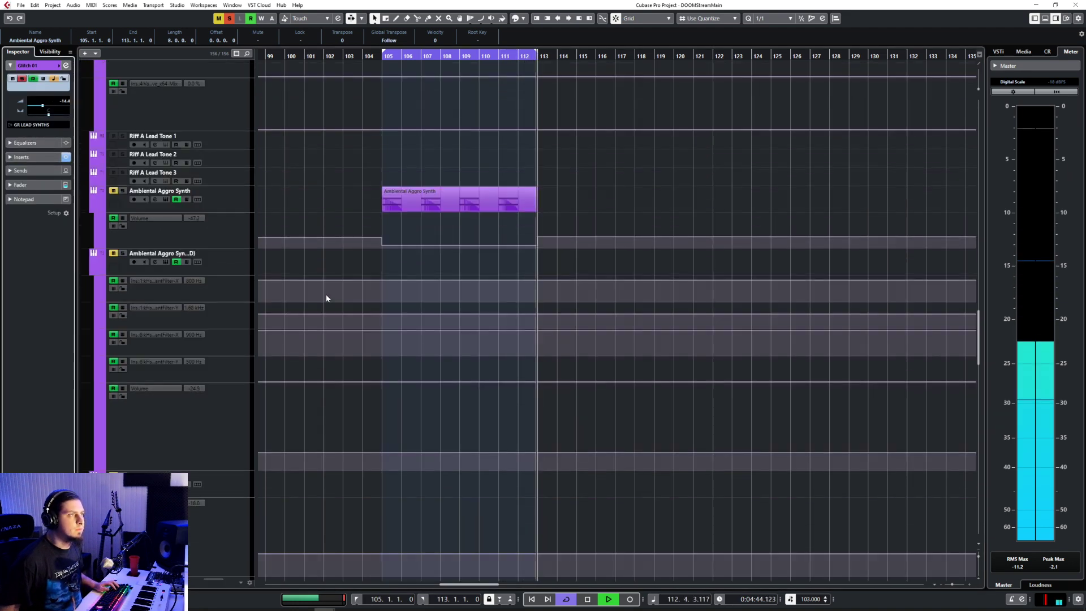
Step: Look through the synth channels in the MixConsole and examine the Ambiental Aggro Synth track and its clip in the project
key(F3)
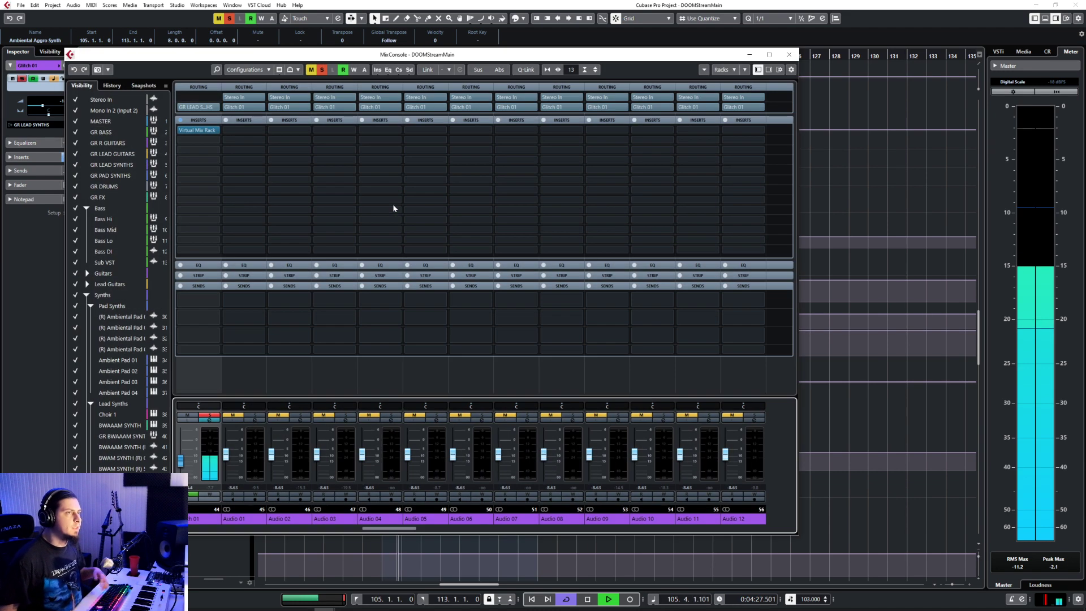
drag(396, 529, 354, 526)
click(354, 523)
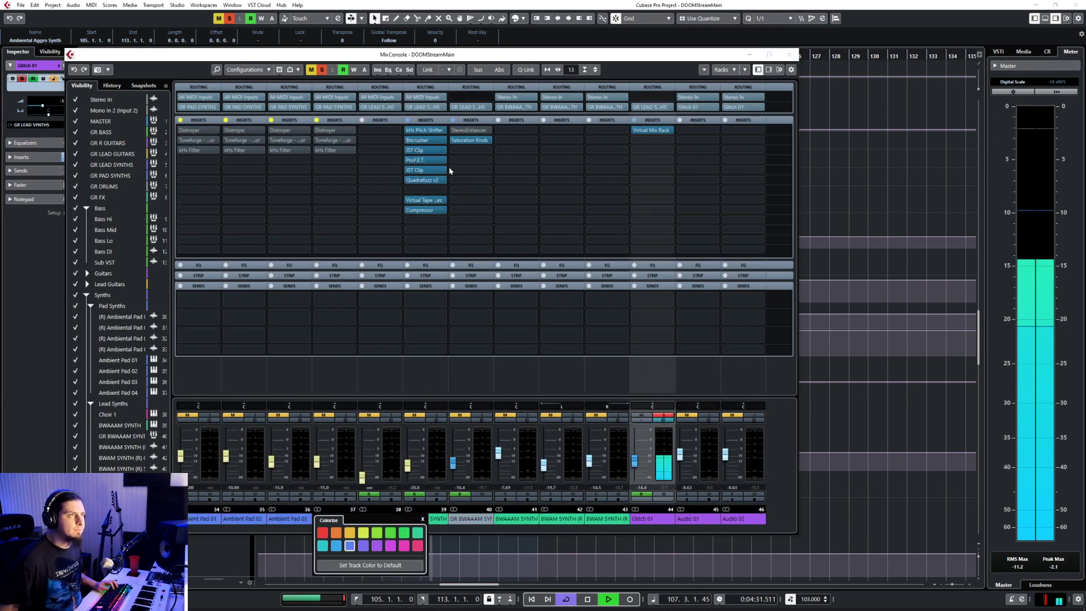
click(459, 529)
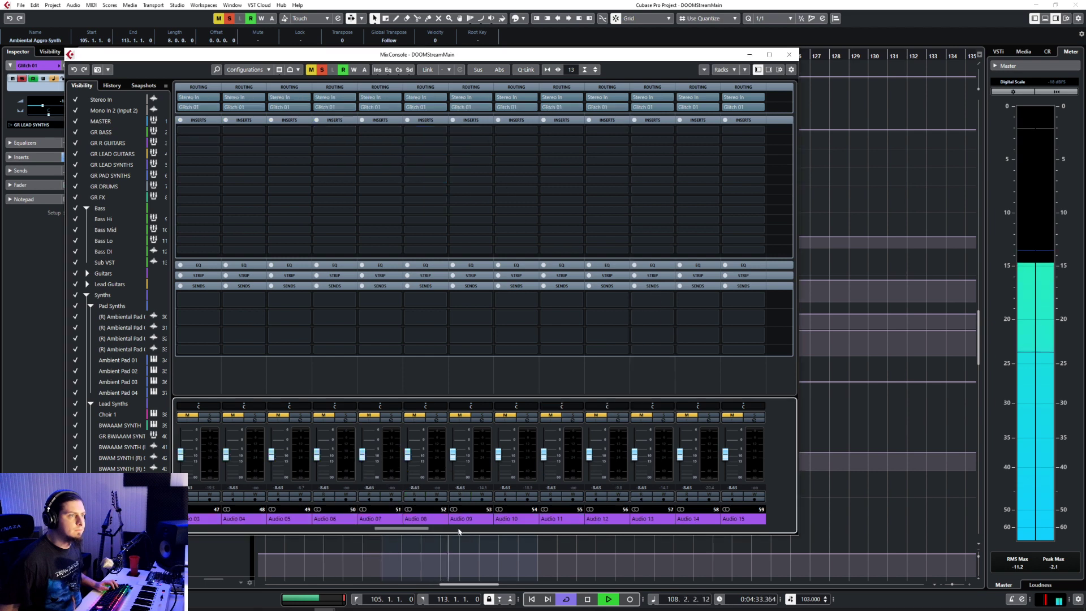
drag(406, 529, 513, 529)
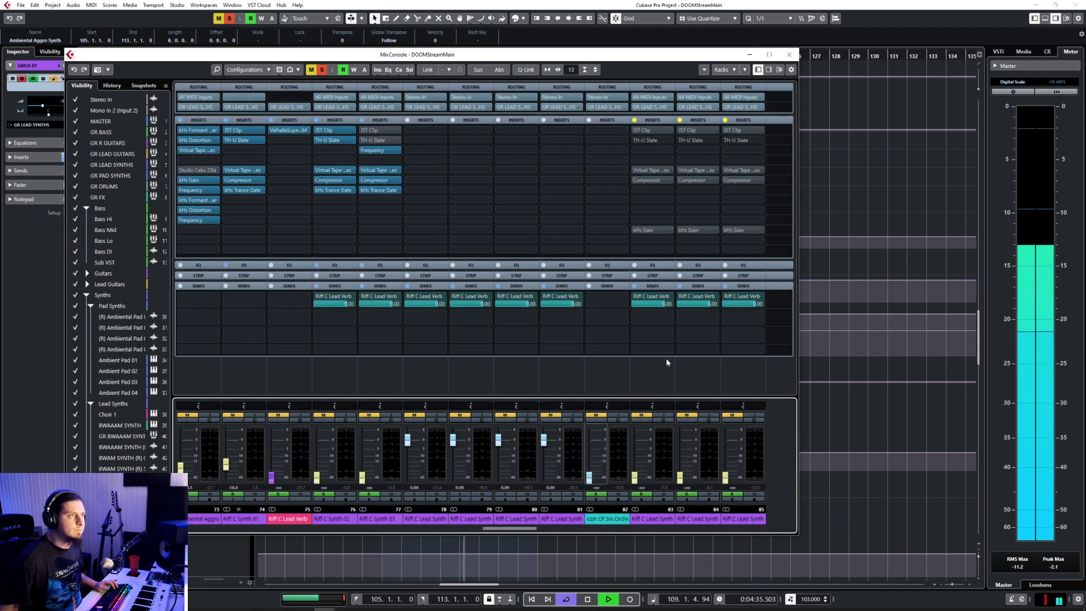
click(788, 55)
click(508, 206)
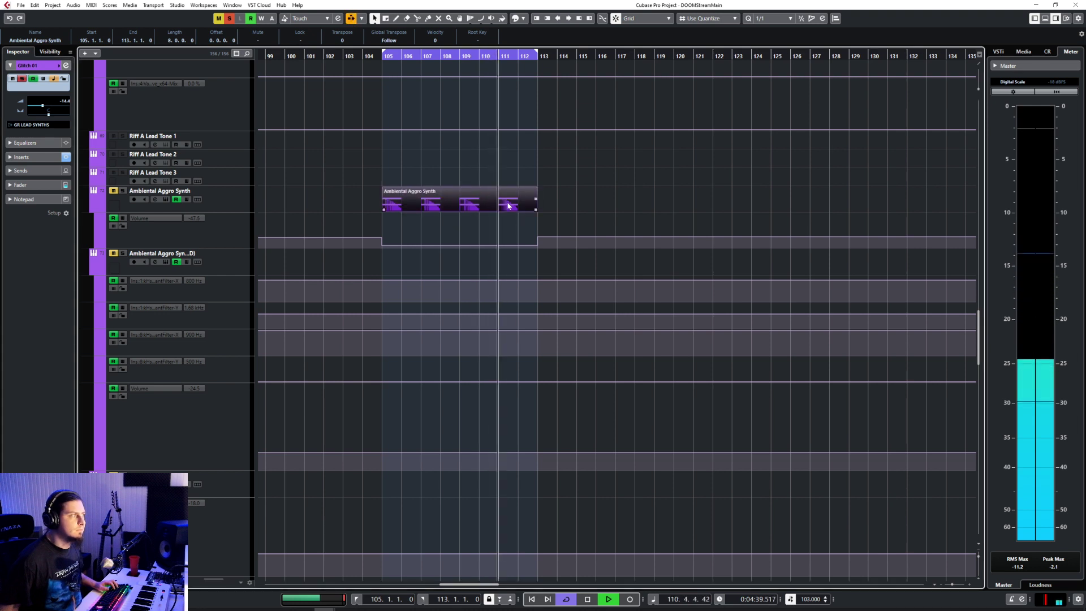
click(233, 207)
scroll(382, 207, down, 3)
scroll(368, 192, up, 3)
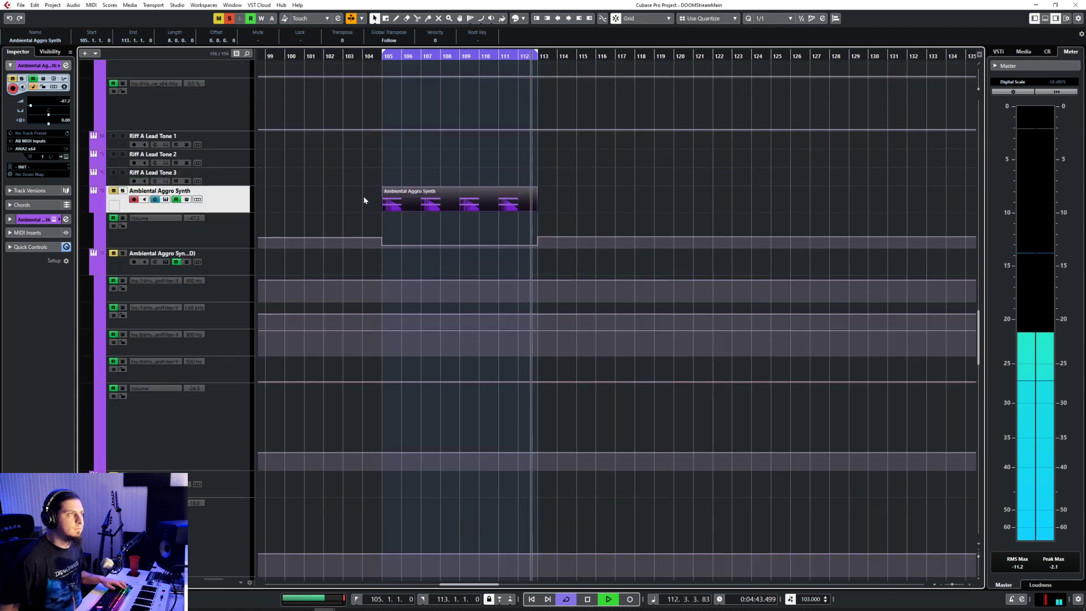
scroll(363, 196, up, 5)
scroll(343, 286, up, 10)
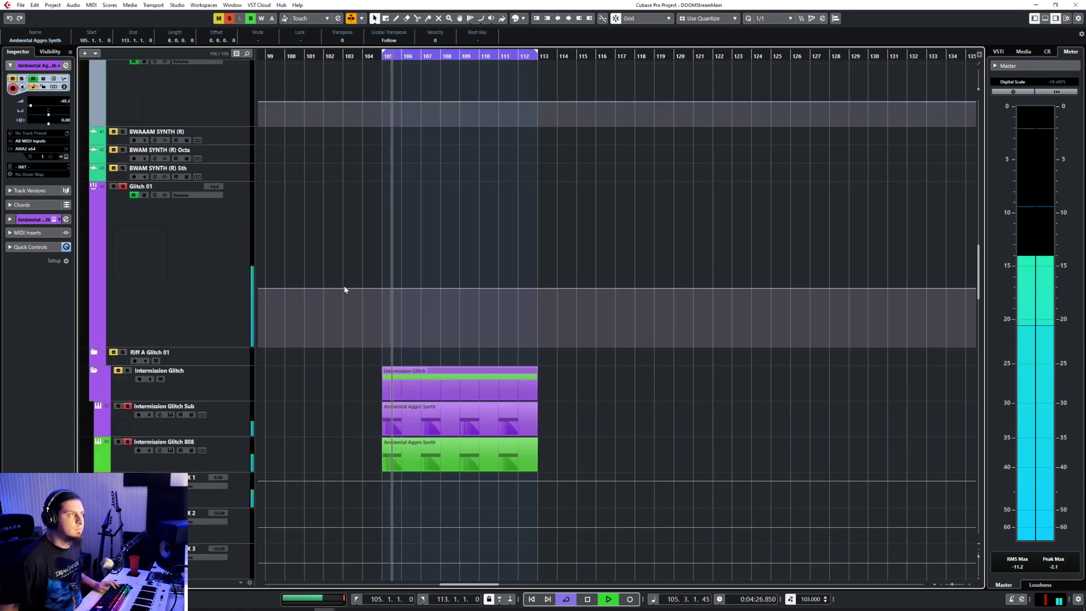
Step: Compare the looped glitch with and without the Intermission Glitch 808 track by toggling its solo off and on
click(233, 452)
scroll(317, 396, down, 3)
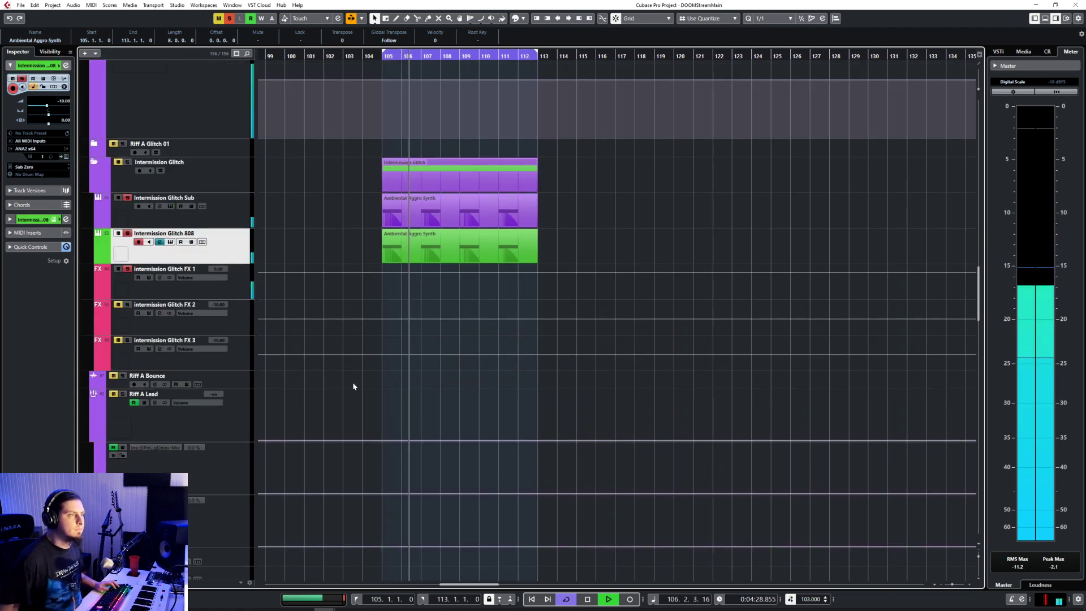
click(245, 291)
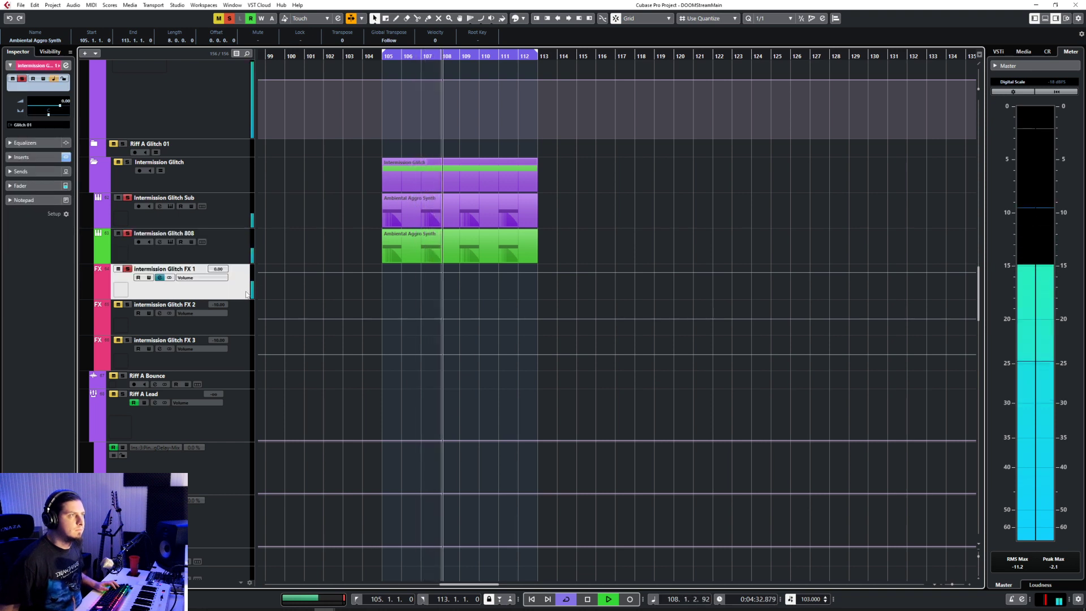
click(242, 223)
click(130, 237)
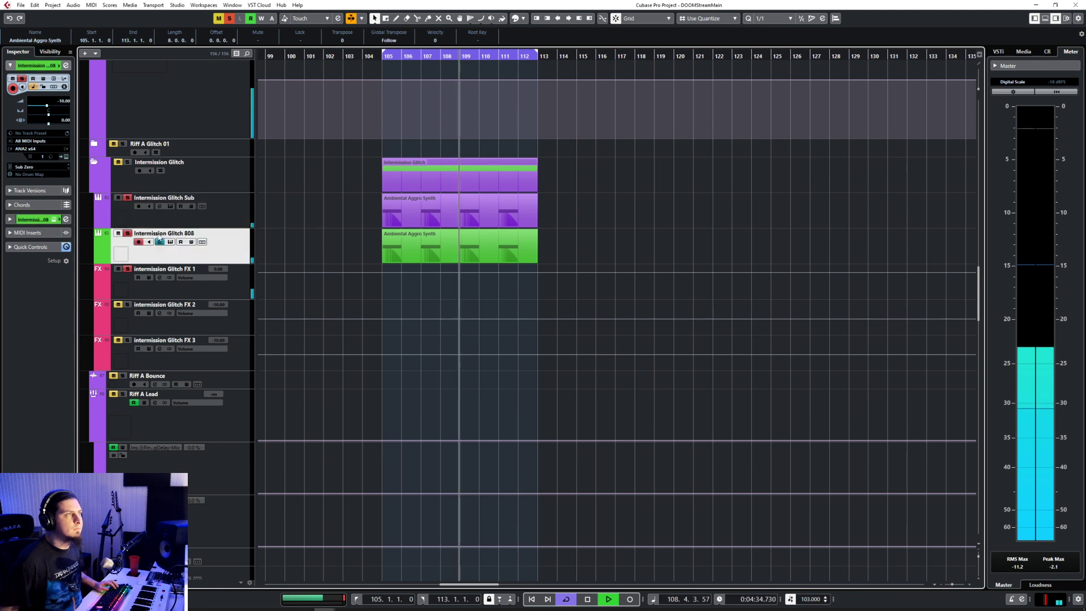
click(128, 234)
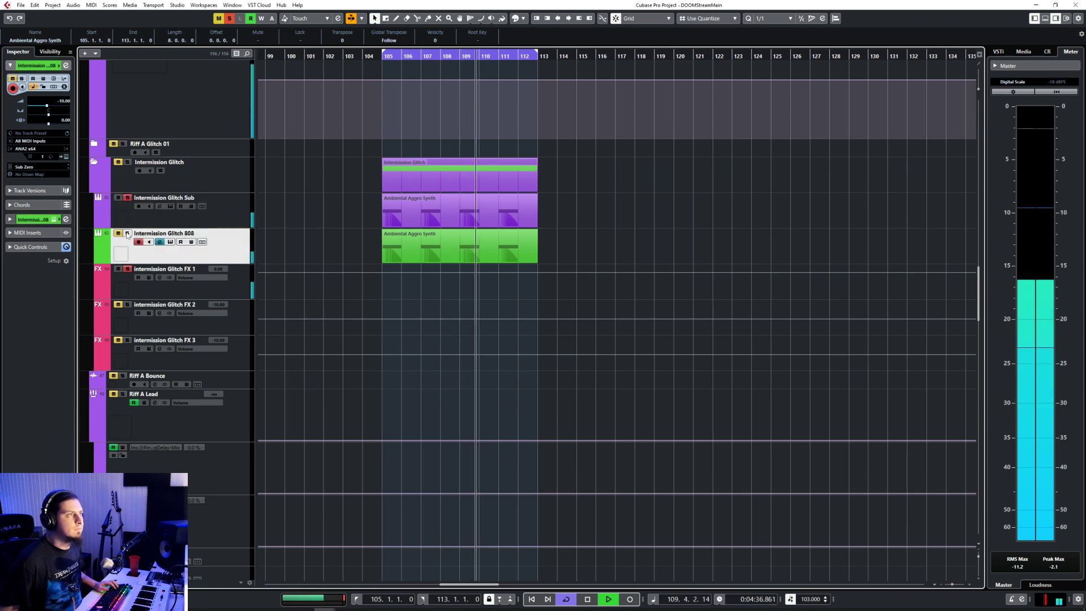
click(128, 234)
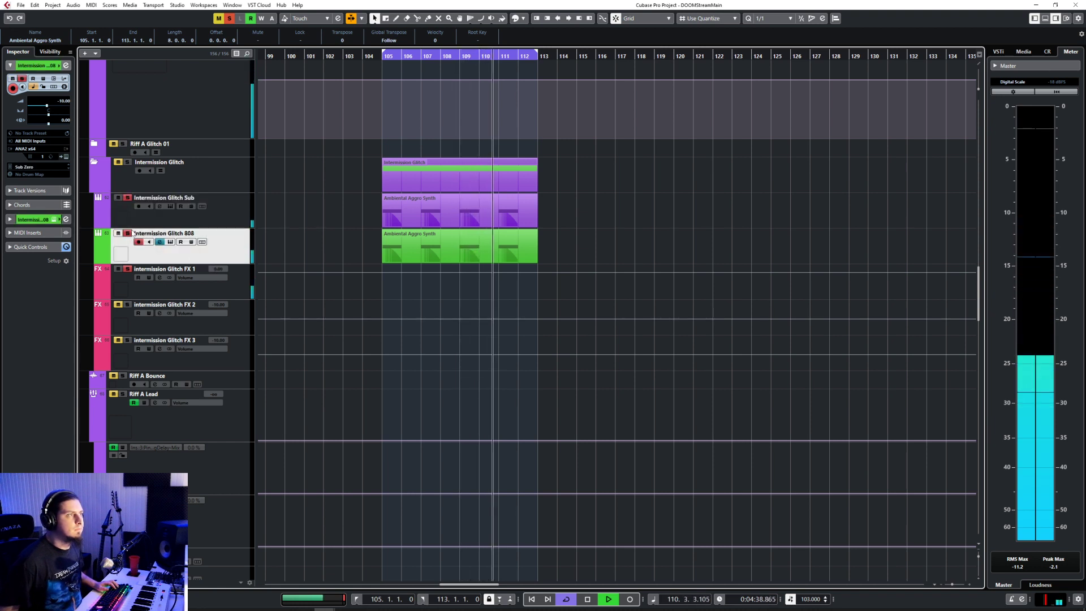
click(243, 282)
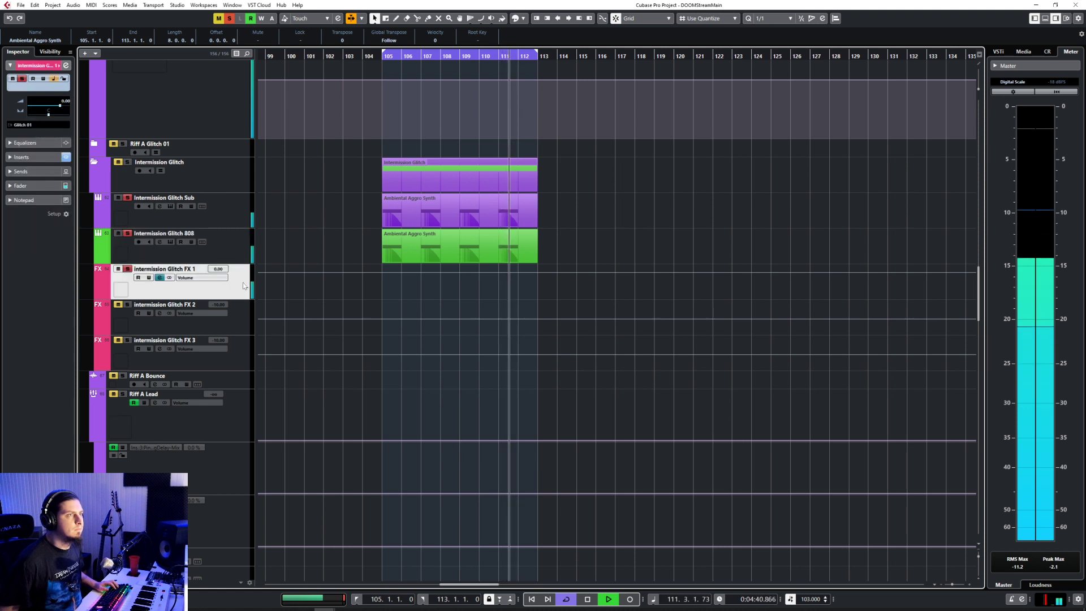
Step: Solo the Intermission Glitch FX 2 channel and show it in the MixConsole
click(219, 321)
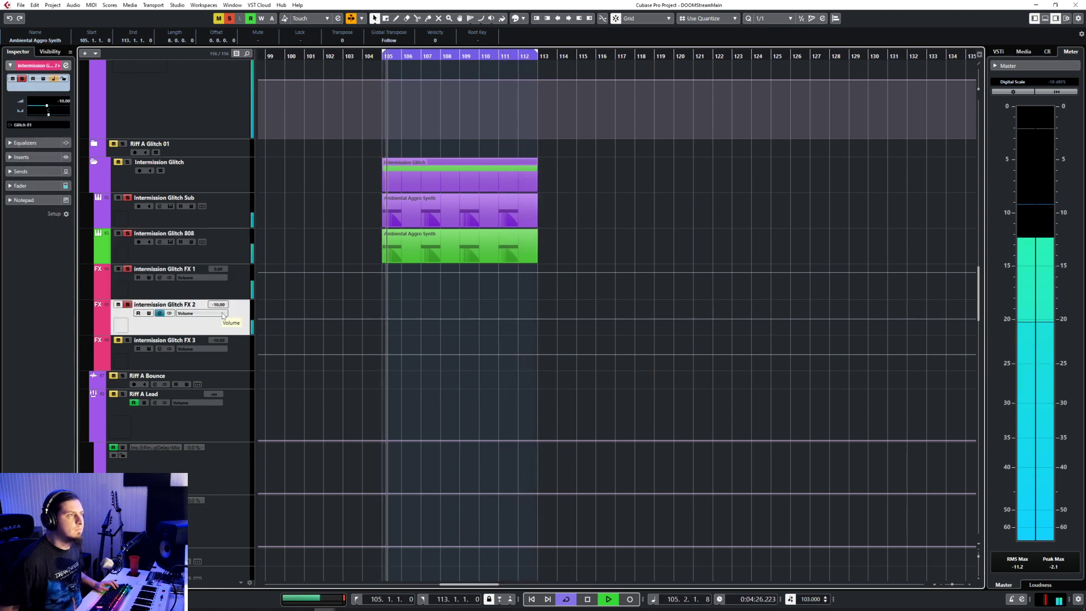
key(F3)
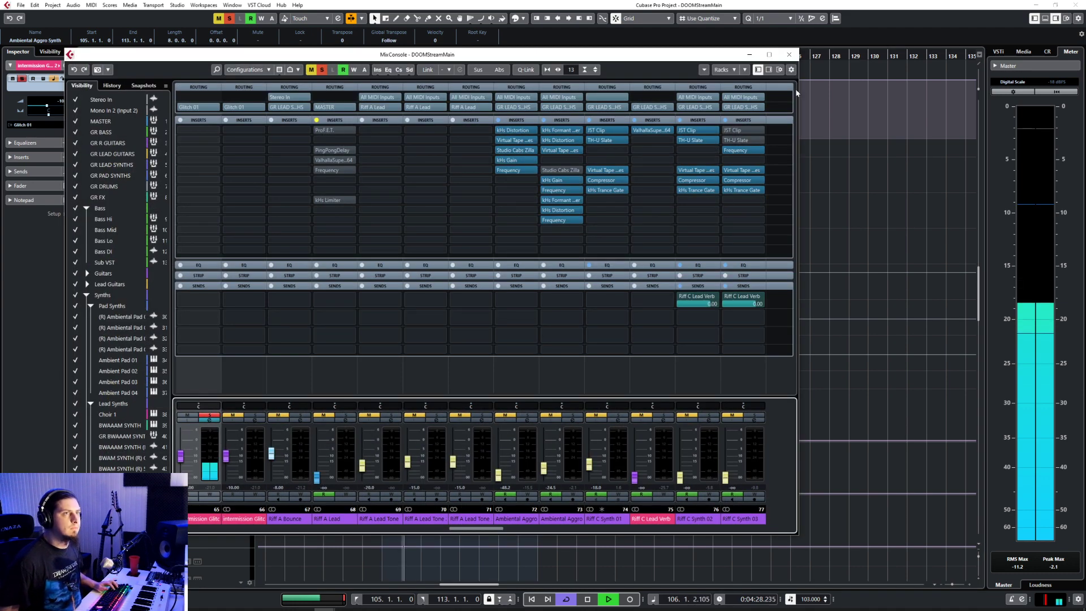
click(790, 52)
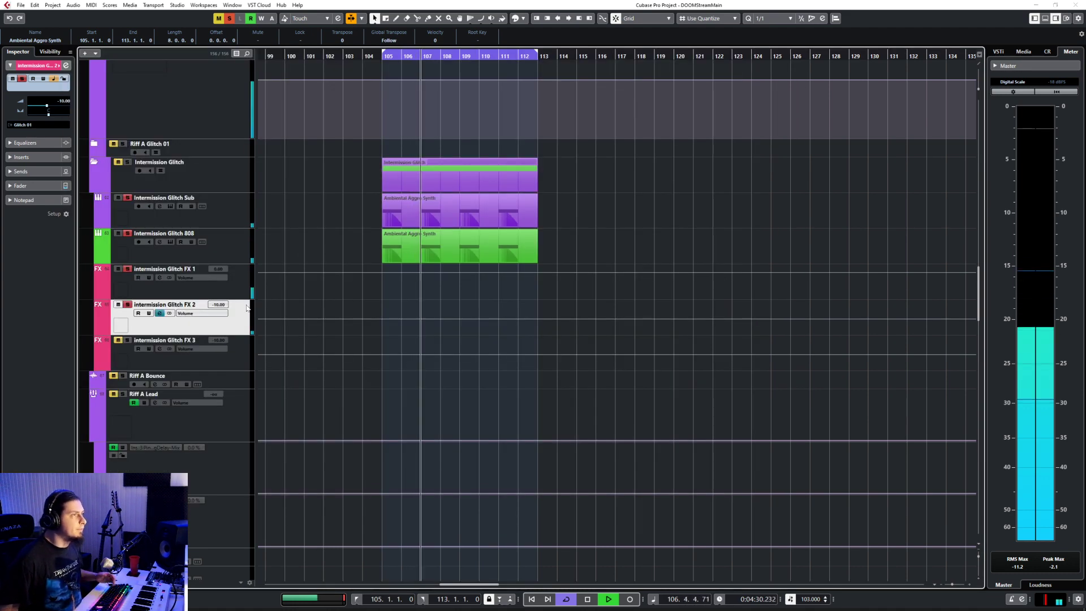
key(F3)
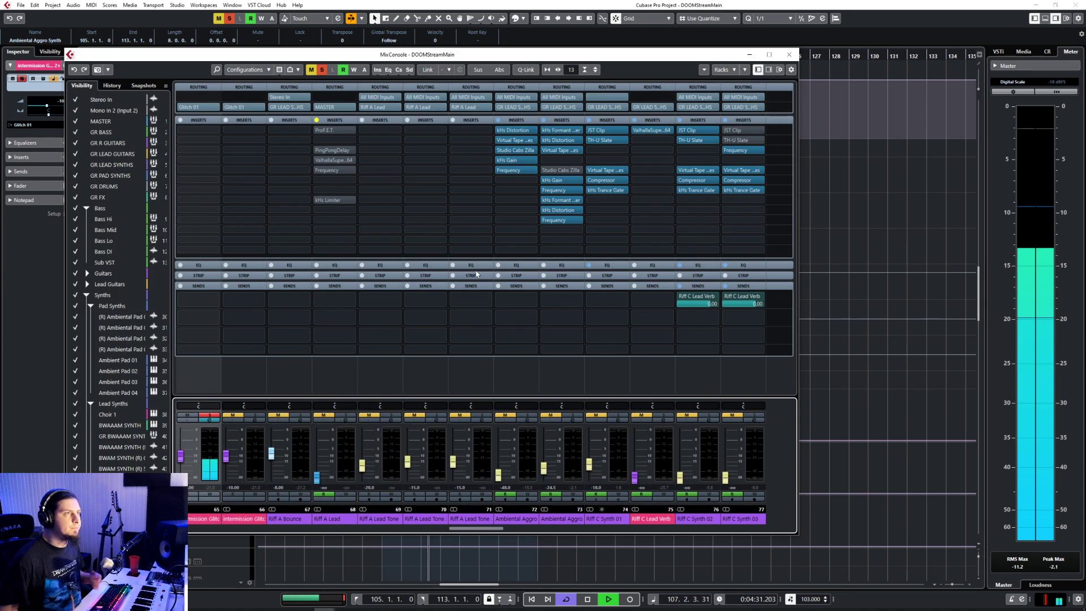
Step: Copy the Virtual Mix Rack and kHs Limiter inserts from Intermission Glitch FX 1 to the same slots on FX 2
click(231, 143)
click(523, 330)
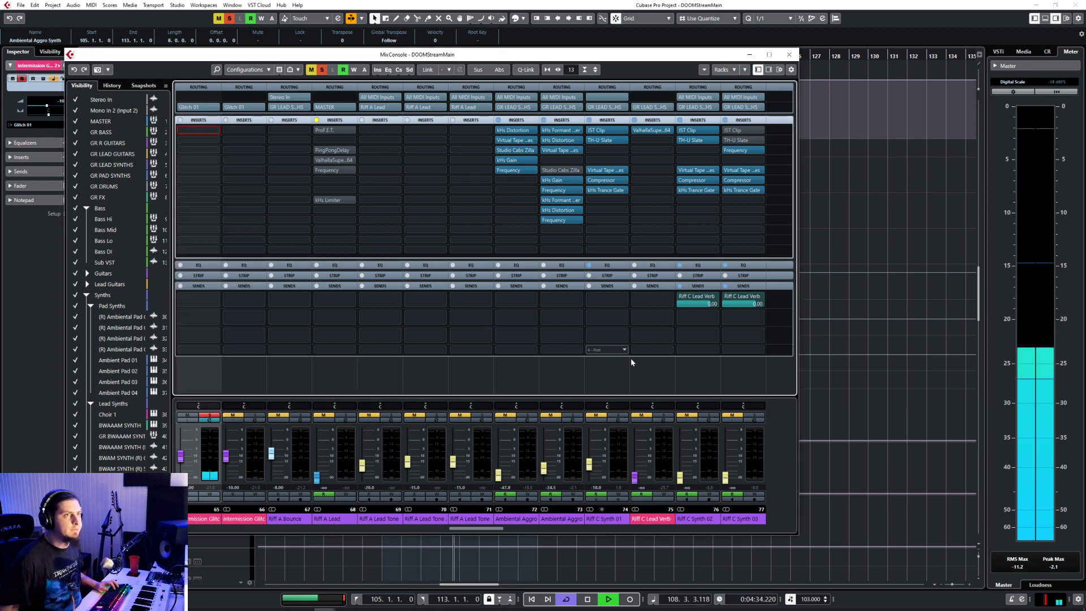
mouse_move(453, 530)
mouse_down()
mouse_move(412, 531)
mouse_move(433, 530)
mouse_up()
drag(391, 232, 427, 240)
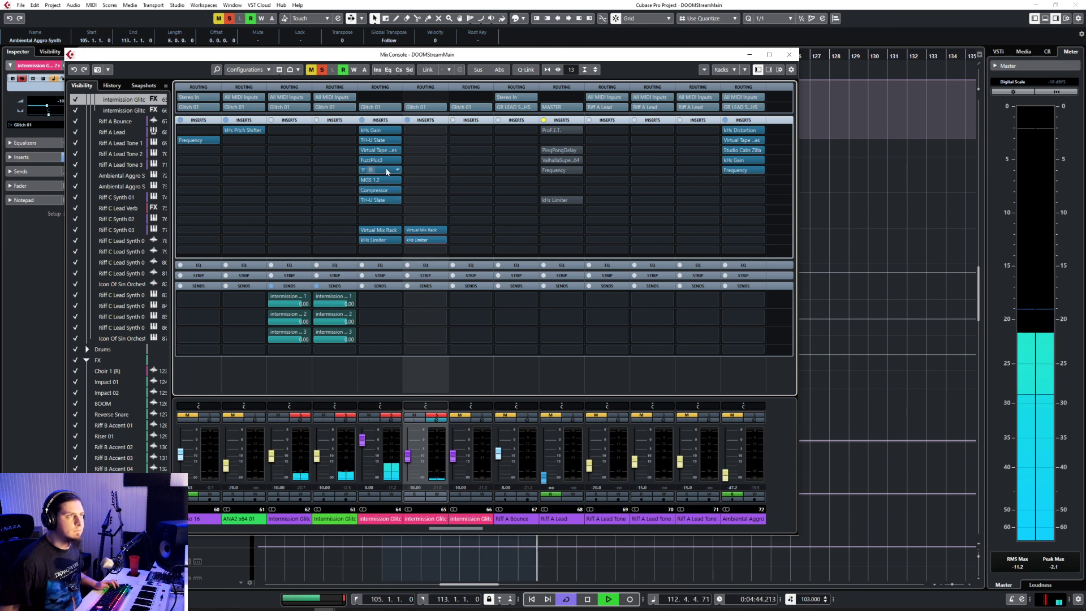
Step: Copy the Virtual Tape Machines insert from Intermission Glitch FX 1 to the third slot of FX 2 and load JST Clip in its first slot
drag(380, 150, 434, 209)
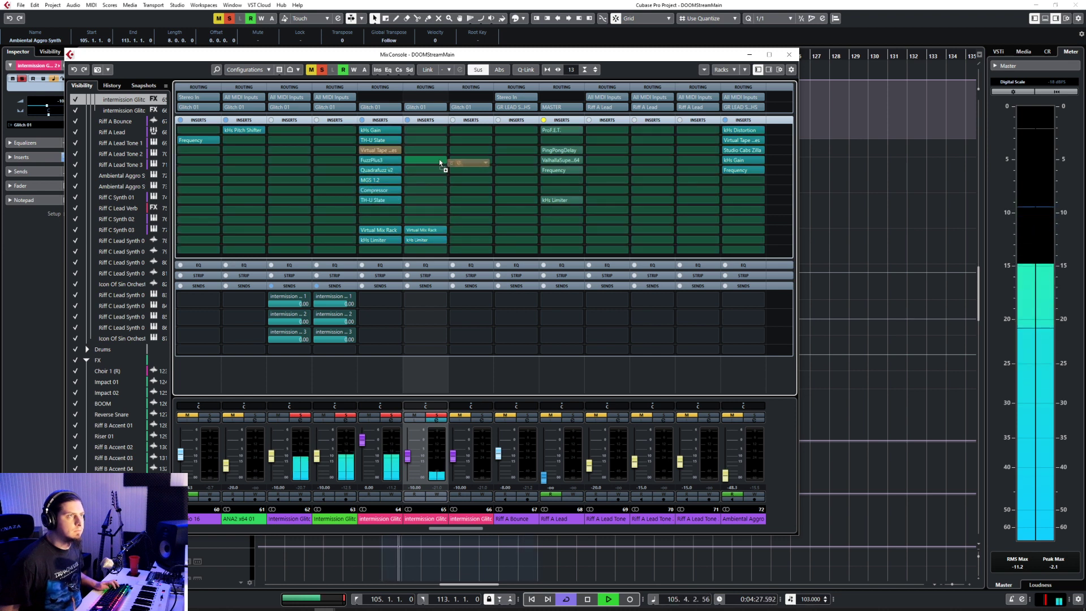
drag(439, 157, 437, 155)
click(437, 130)
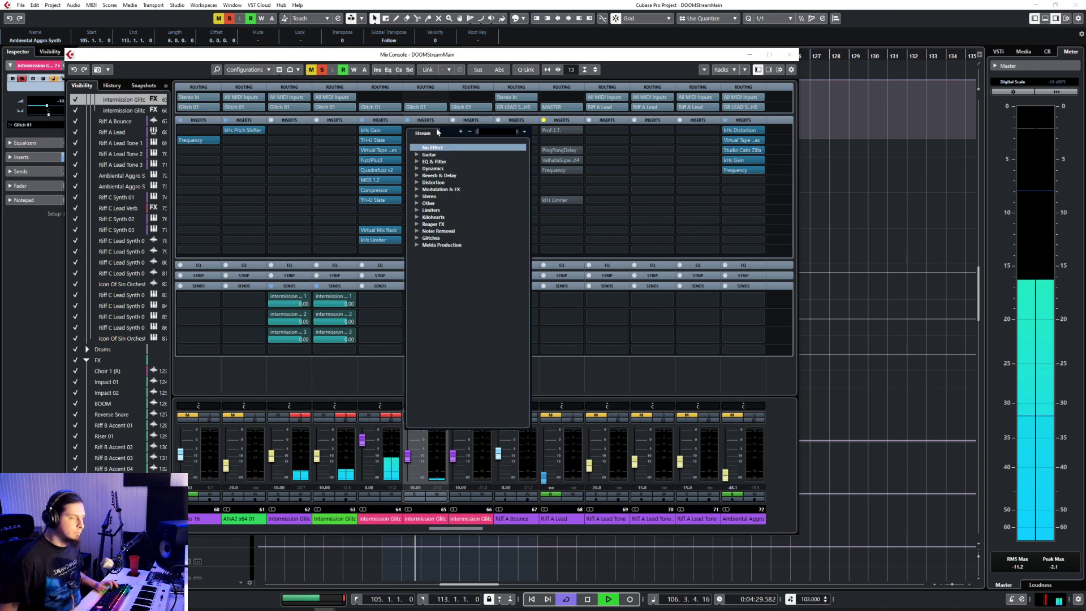
text(clip)
click(439, 168)
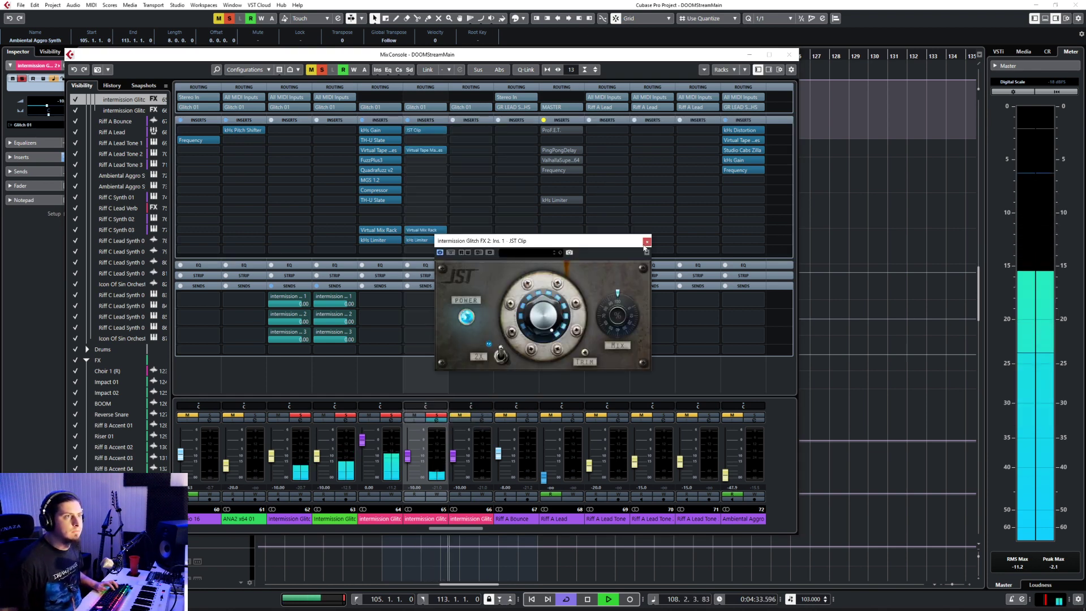
click(647, 242)
Step: Copy the TH-U Slate insert from Intermission Glitch FX 1 to the same slot on FX 2 and raise the FX 2 level to about -1.12 dB
click(433, 142)
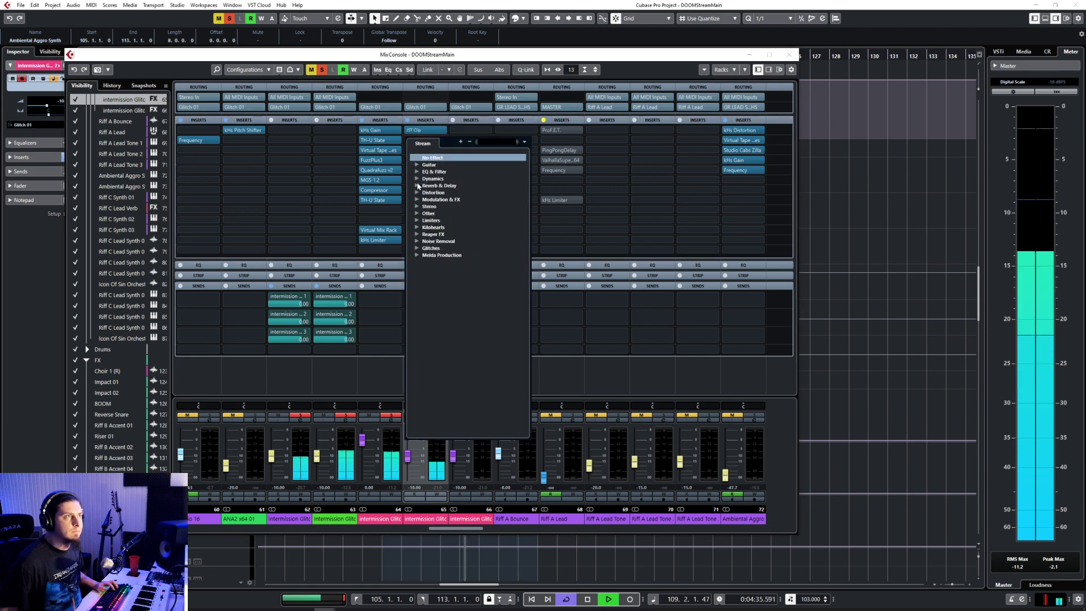
click(389, 223)
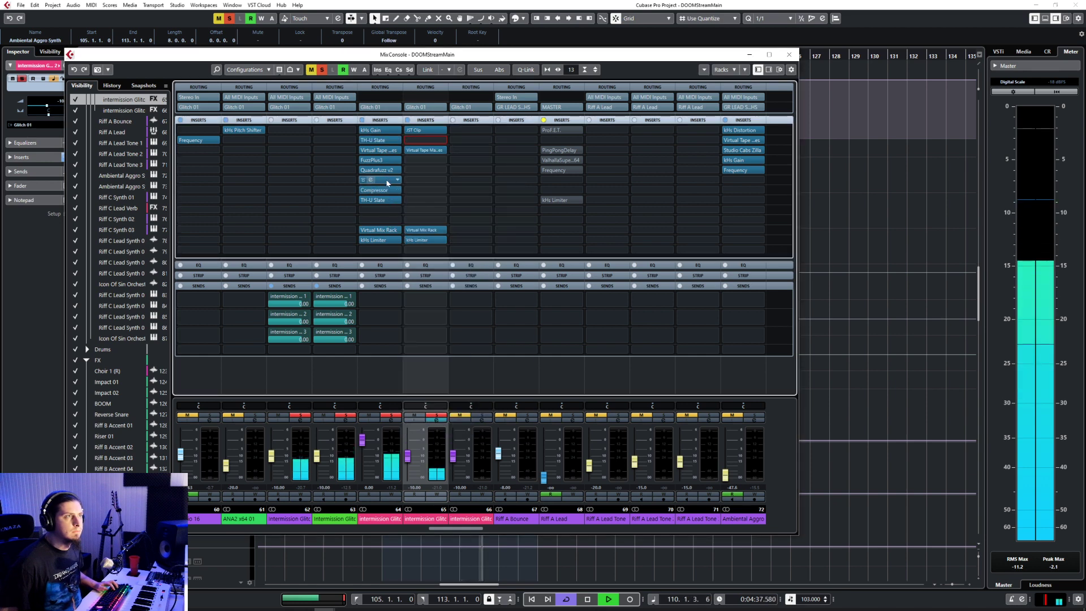
drag(388, 201, 420, 211)
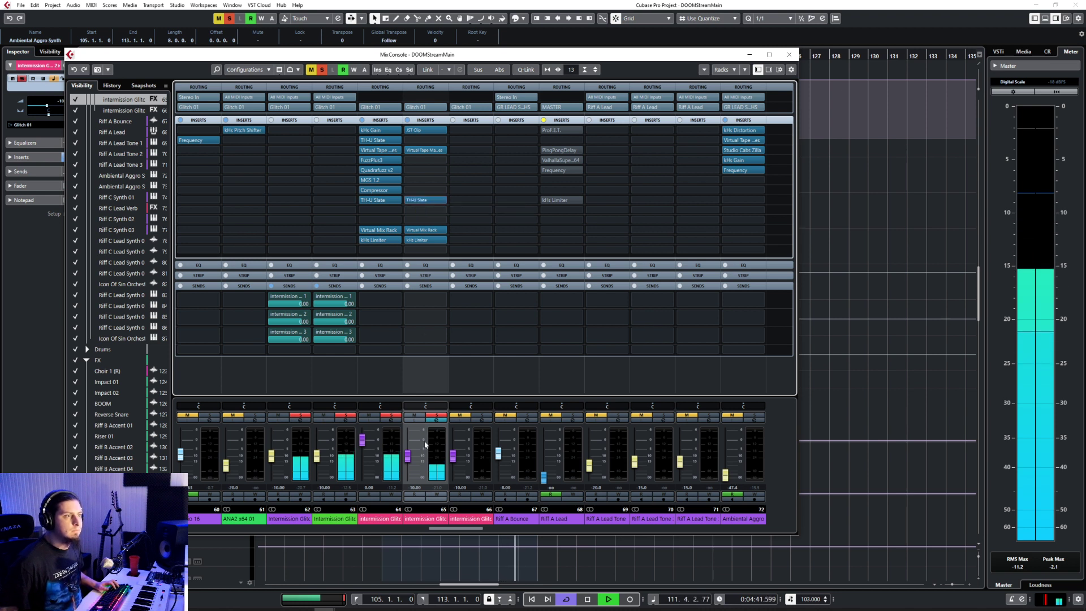
drag(408, 458, 411, 451)
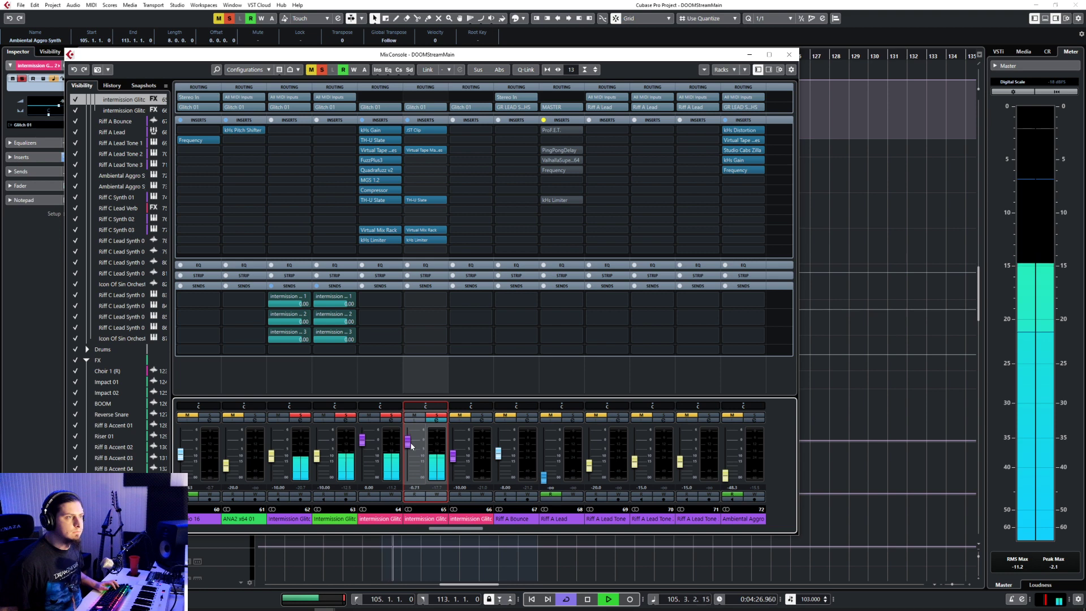
Step: Look through the pedal chain of the TH-U Slate insert on Intermission Glitch FX 2 while the glitch loops
click(416, 202)
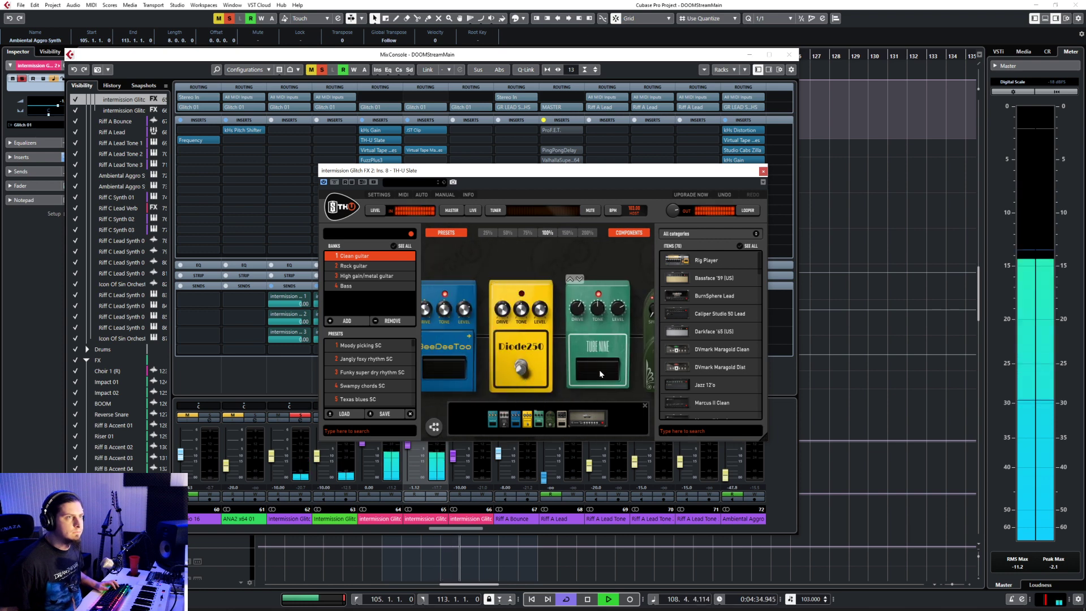
drag(500, 258, 605, 260)
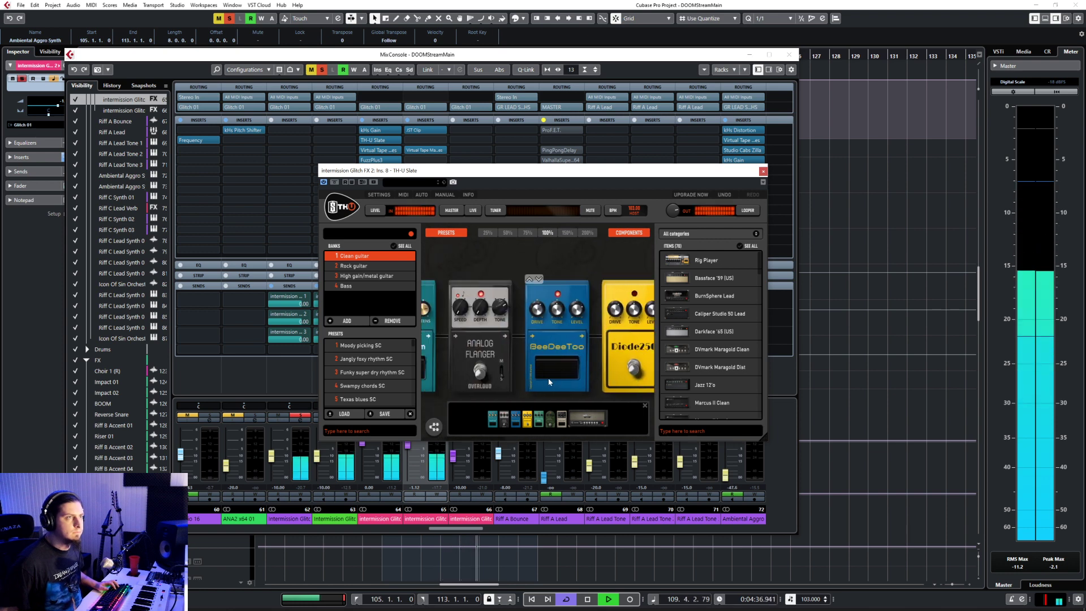
drag(500, 258, 614, 256)
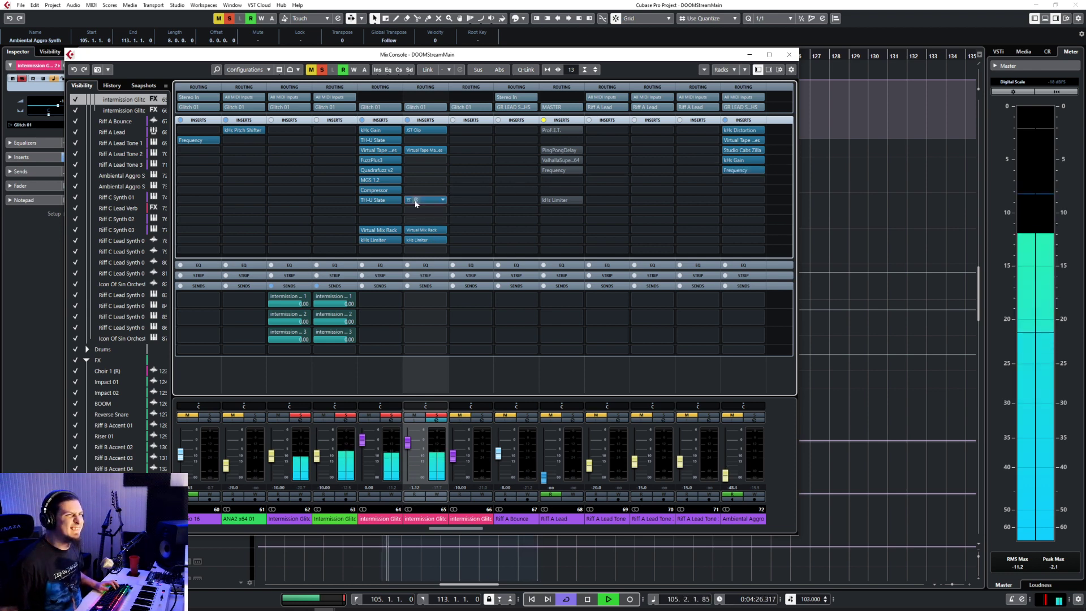
drag(590, 245, 545, 289)
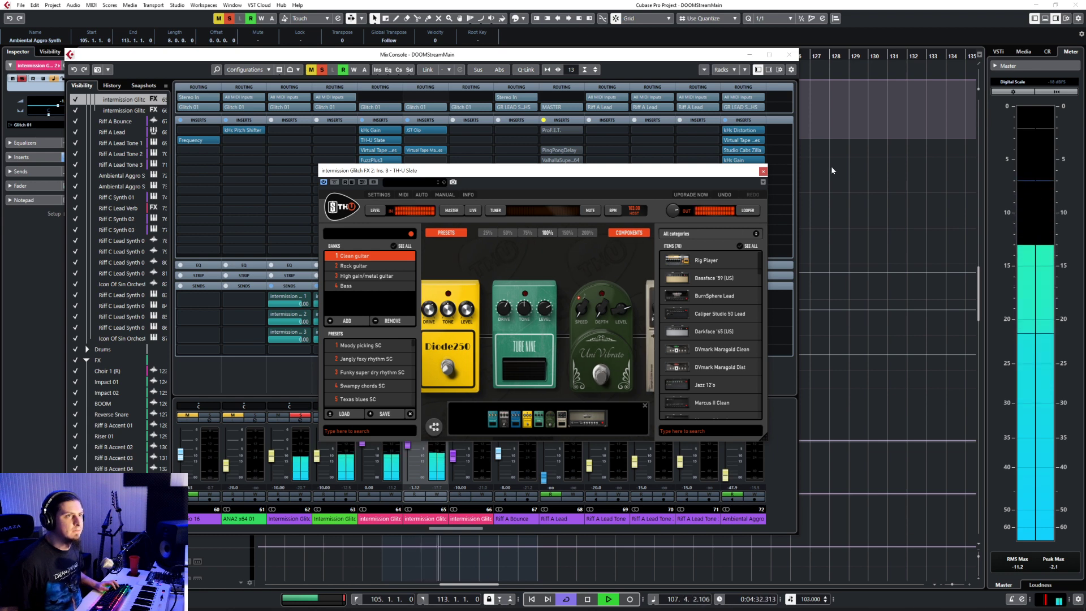
click(763, 171)
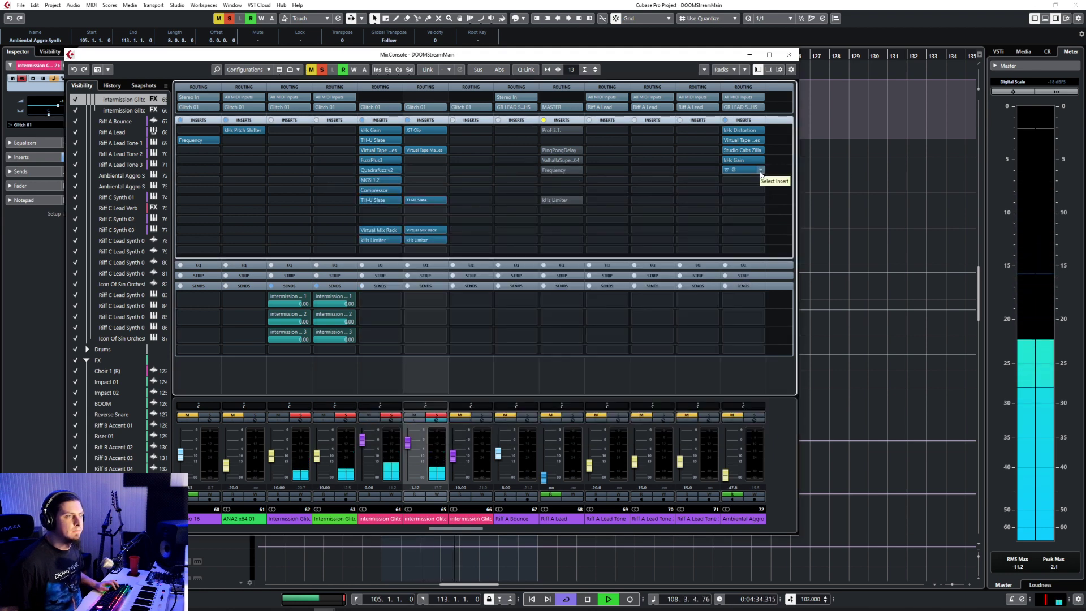
Step: Set the Intermission Glitch FX 2 track's volume to 0 in the project and stop playback
click(789, 54)
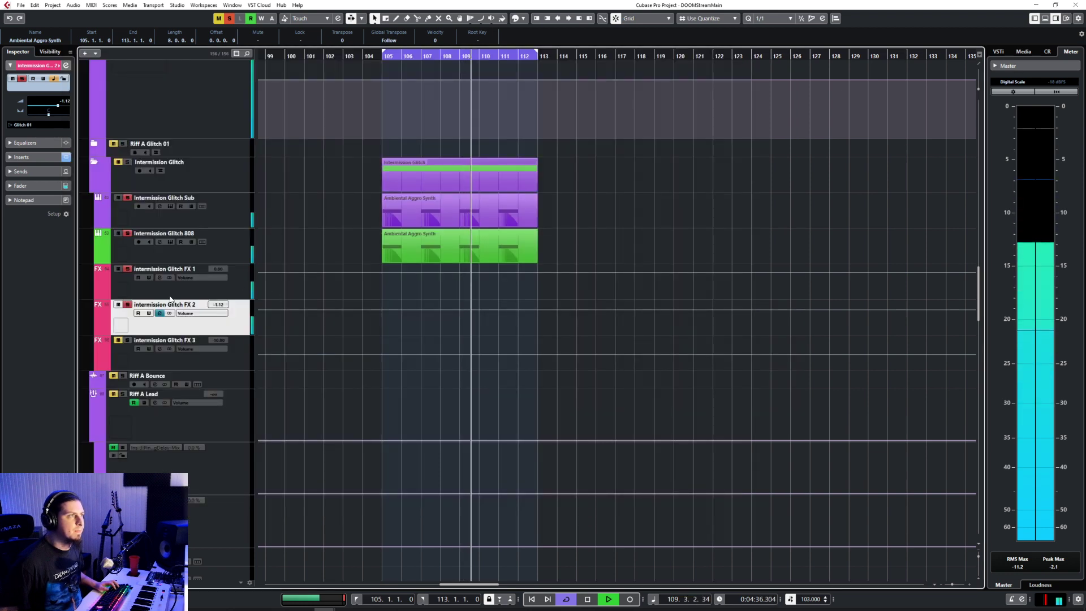
double_click(218, 304)
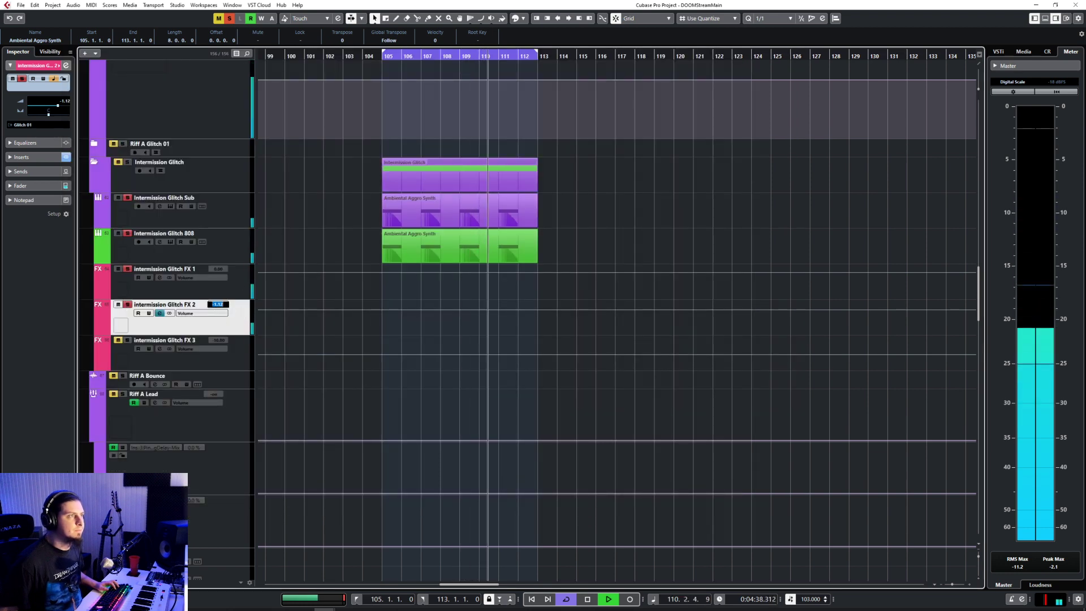
text(0)
key(Return)
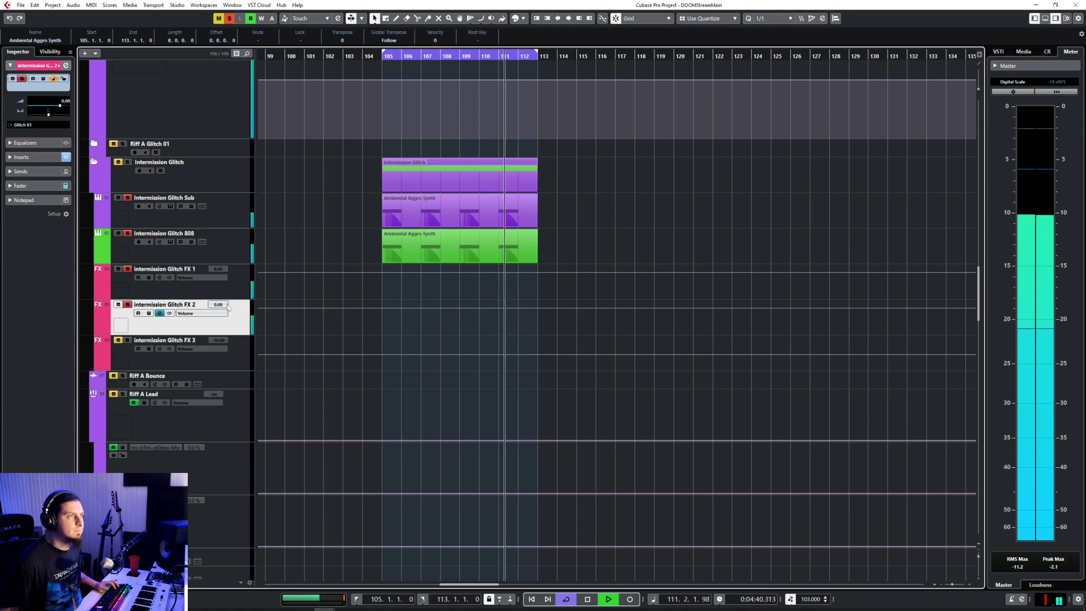
key(space)
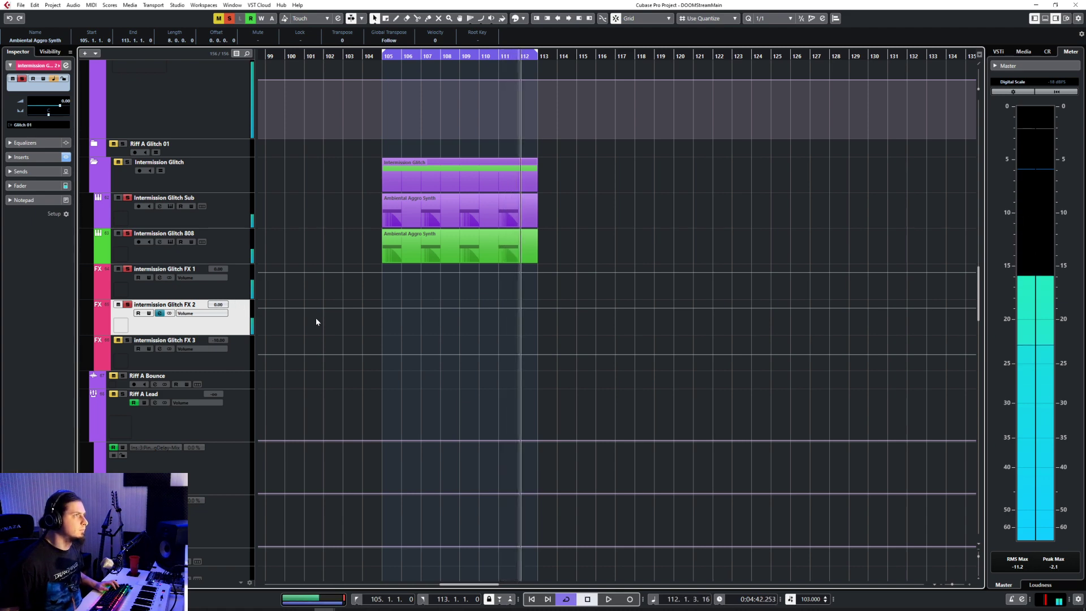
Step: Look through the bass, synth and FX tracks of the project and return to the Intermission Glitch tracks
scroll(316, 318, up, 10)
scroll(335, 331, up, 15)
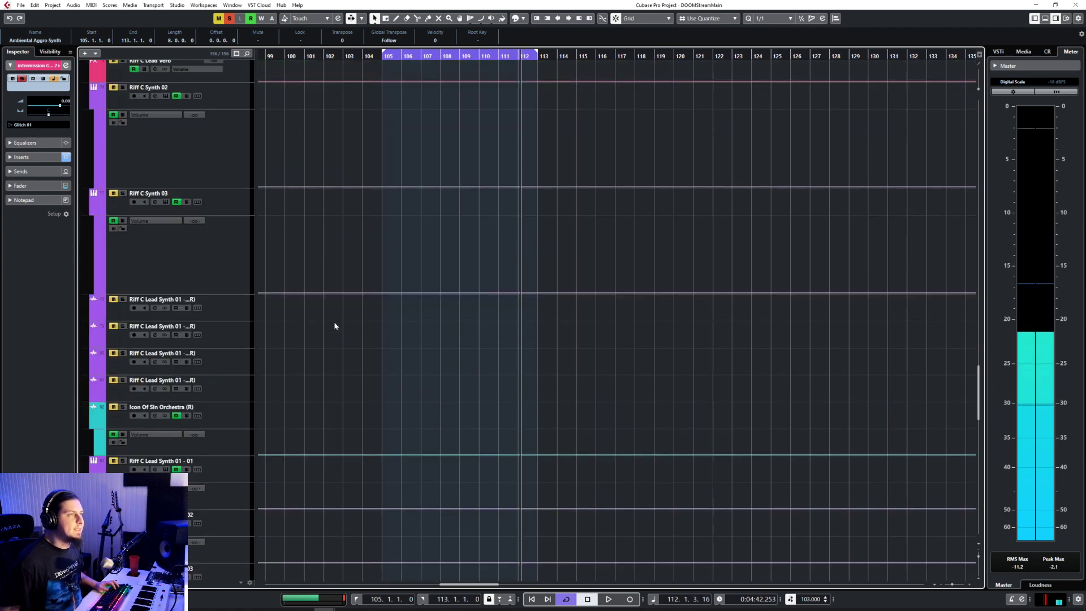
scroll(334, 326, up, 15)
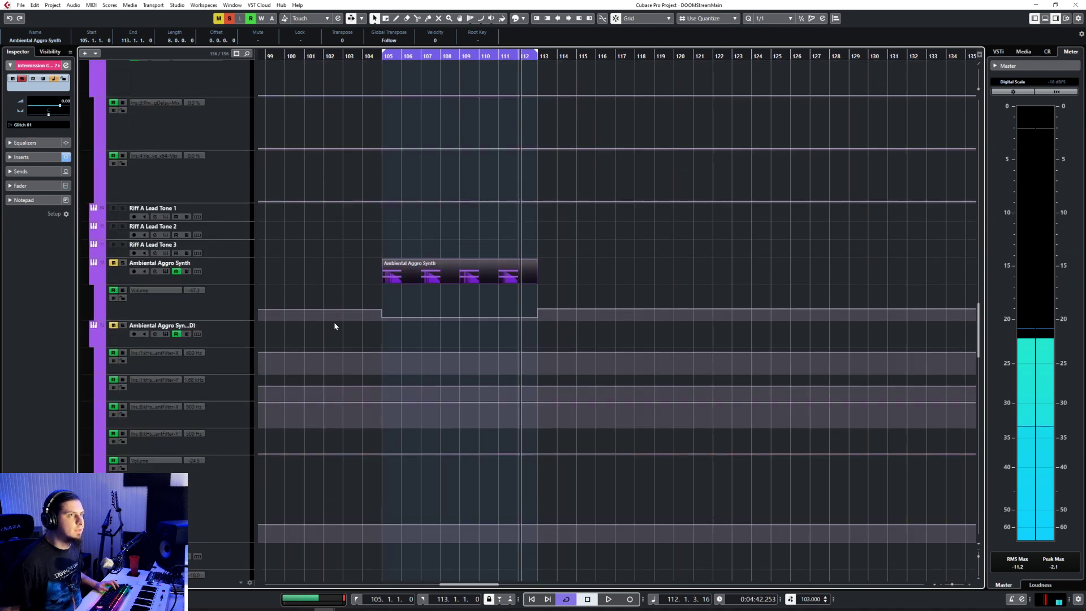
scroll(335, 326, down, 10)
scroll(334, 325, up, 6)
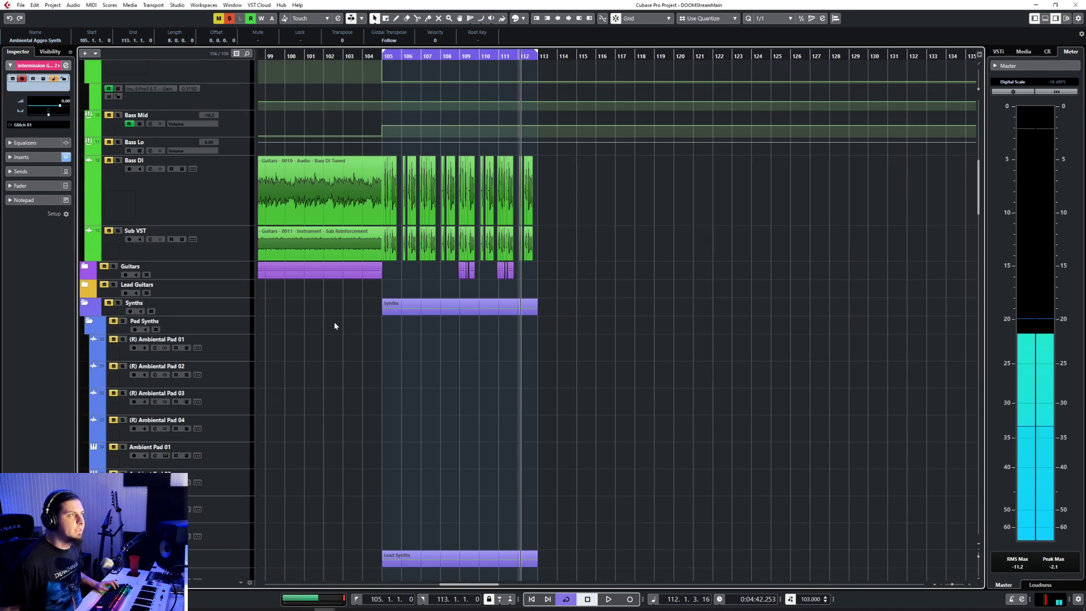
scroll(337, 403, down, 20)
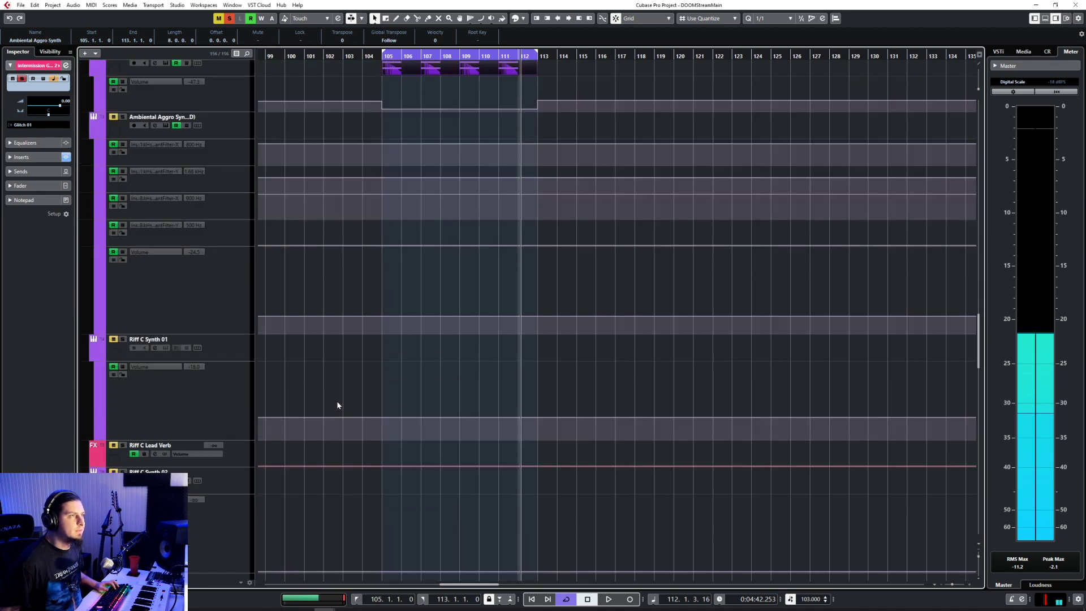
scroll(337, 402, down, 4)
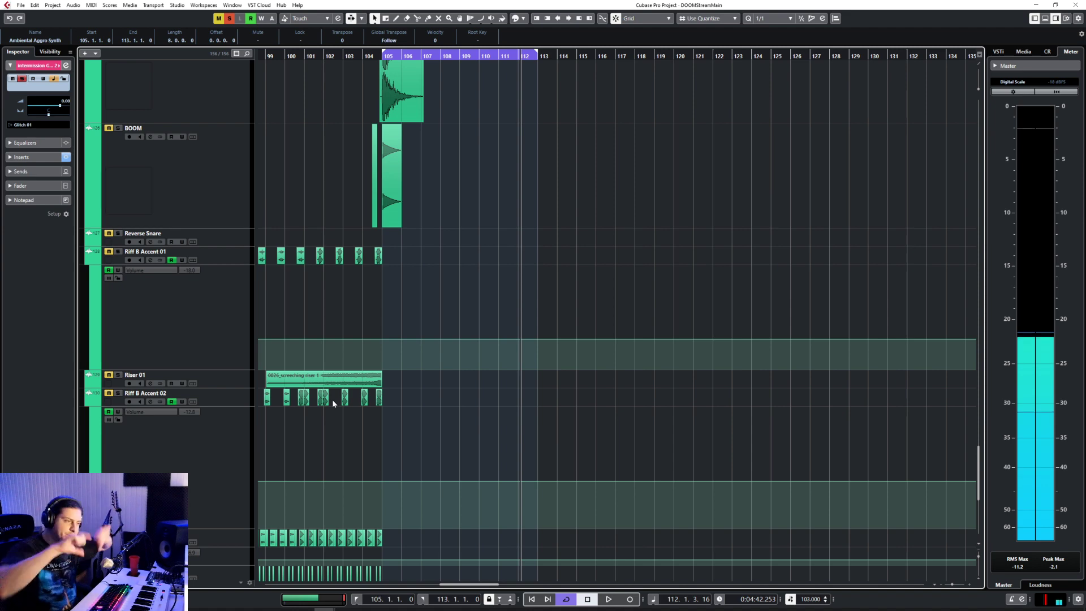
scroll(372, 400, up, 10)
scroll(491, 352, down, 13)
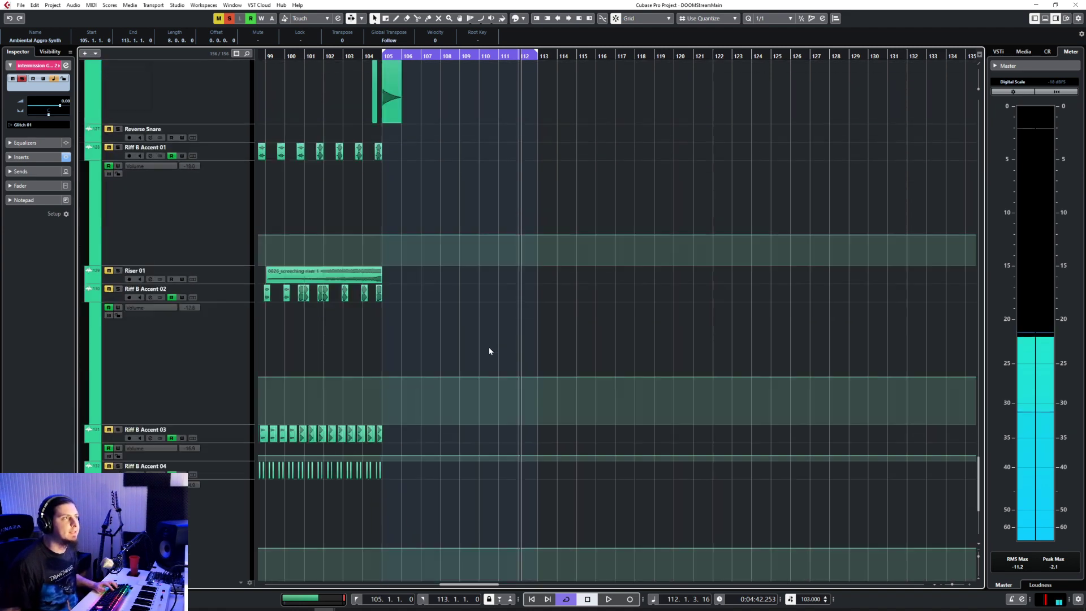
scroll(487, 348, up, 15)
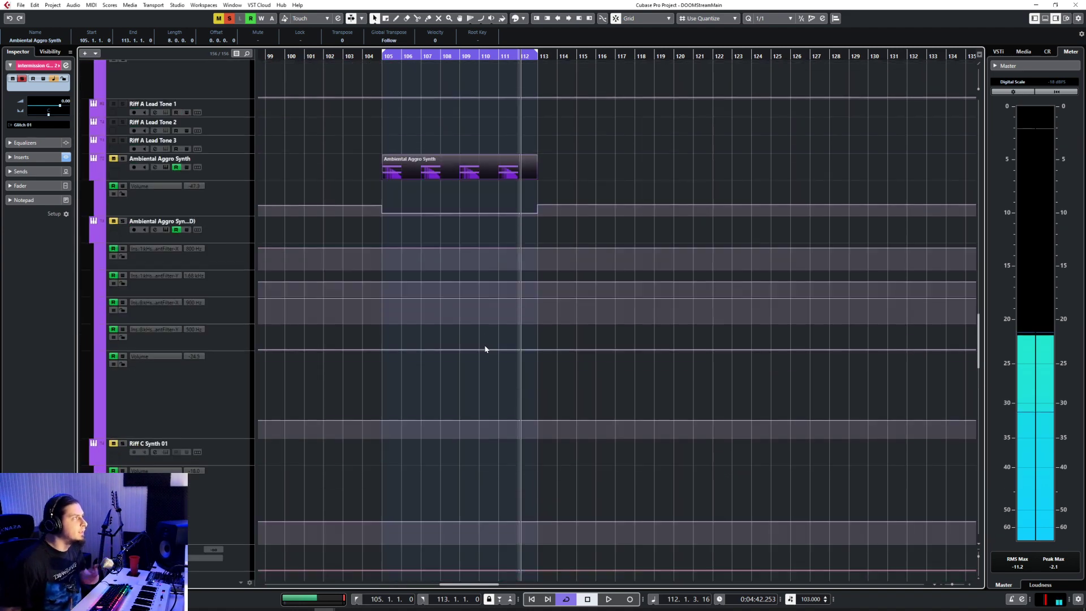
scroll(485, 349, up, 3)
scroll(484, 345, up, 15)
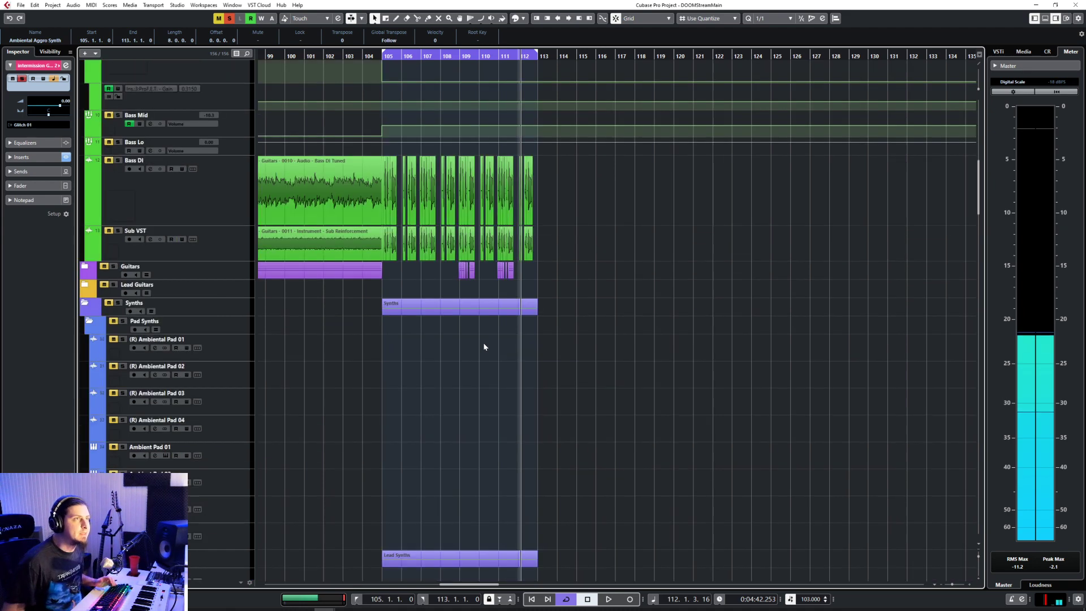
scroll(482, 344, down, 15)
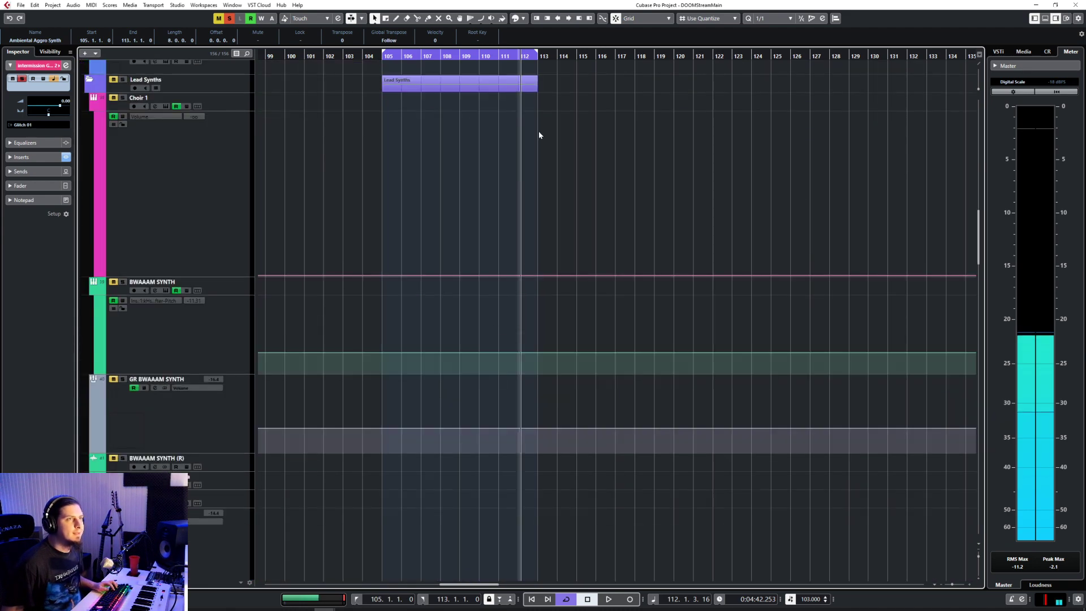
scroll(475, 241, down, 15)
scroll(474, 241, up, 3)
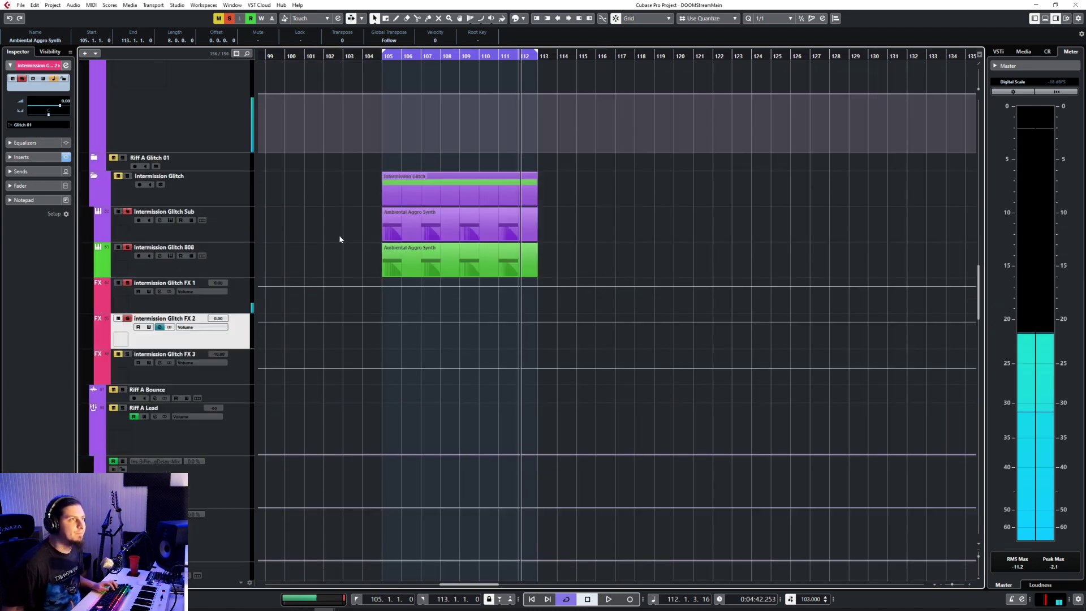
Step: Solo Intermission Glitch FX 3 at 0.00 volume too, and compare the looped glitch with and without FX 1
key(F3)
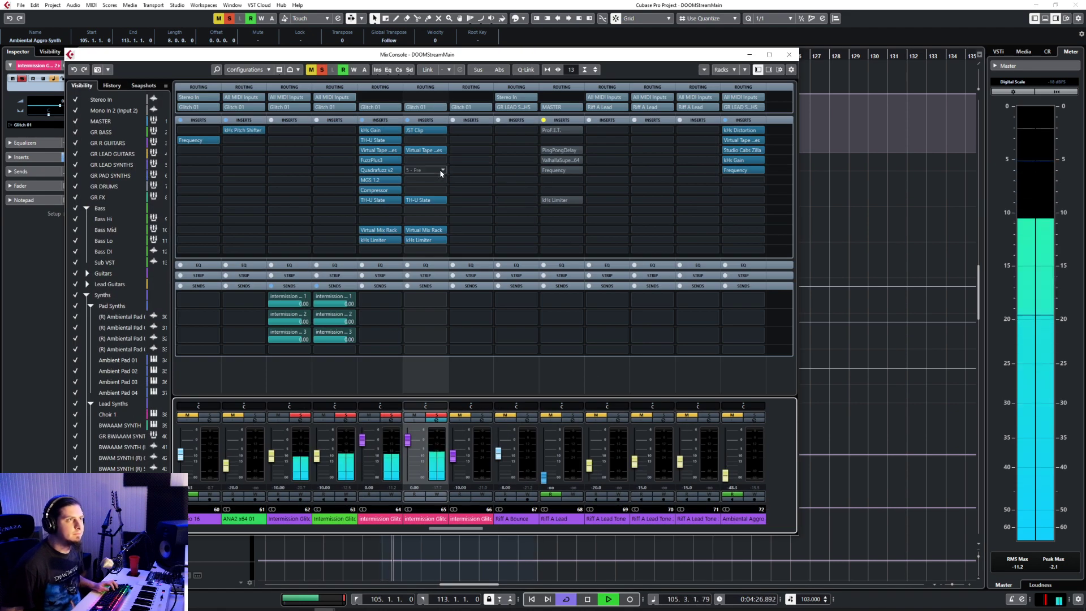
click(789, 55)
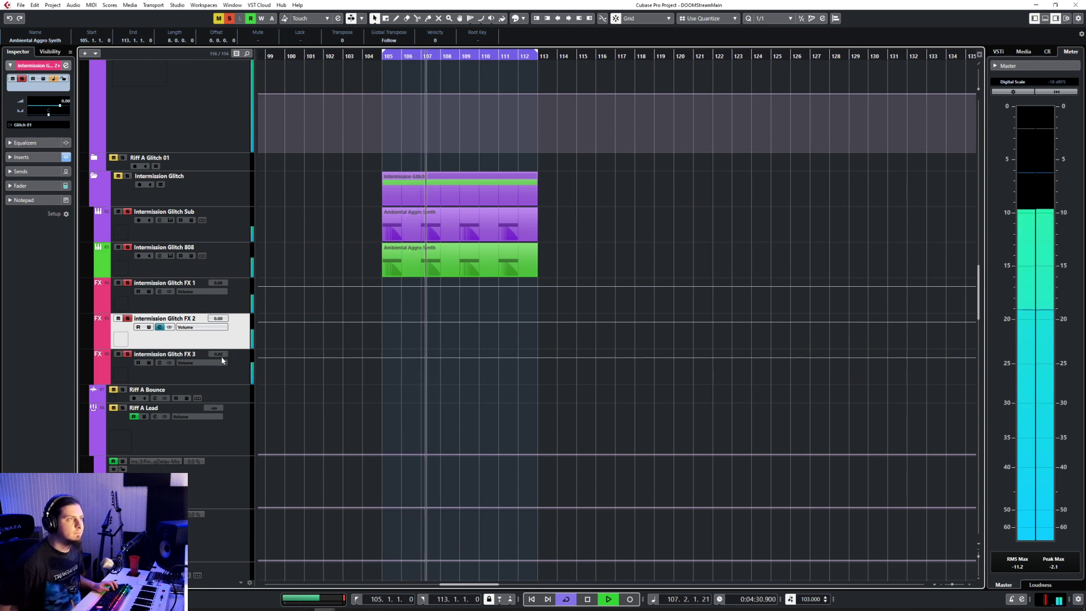
click(128, 283)
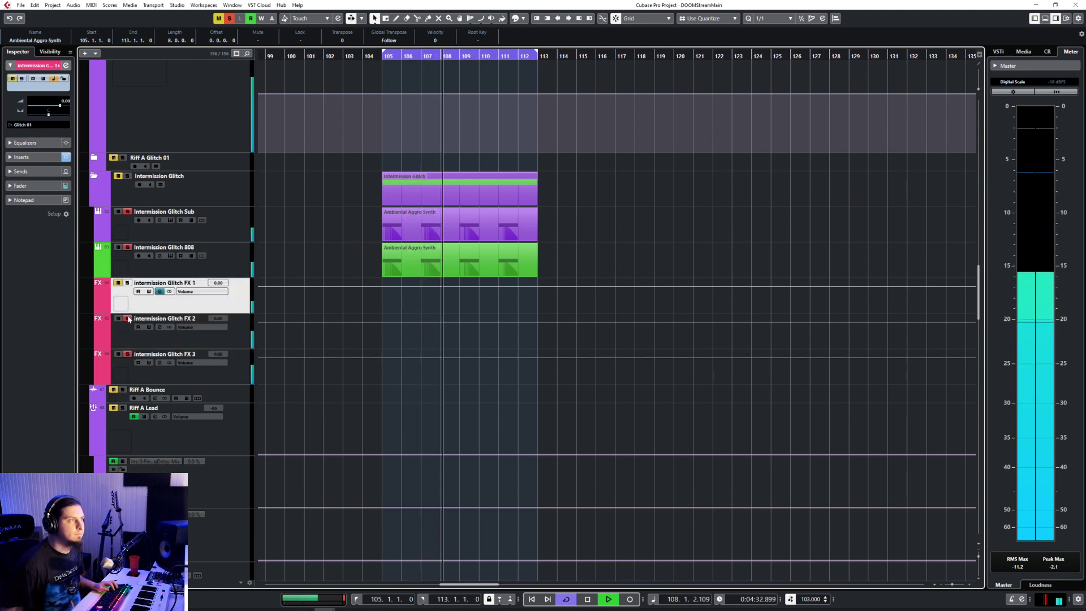
click(127, 283)
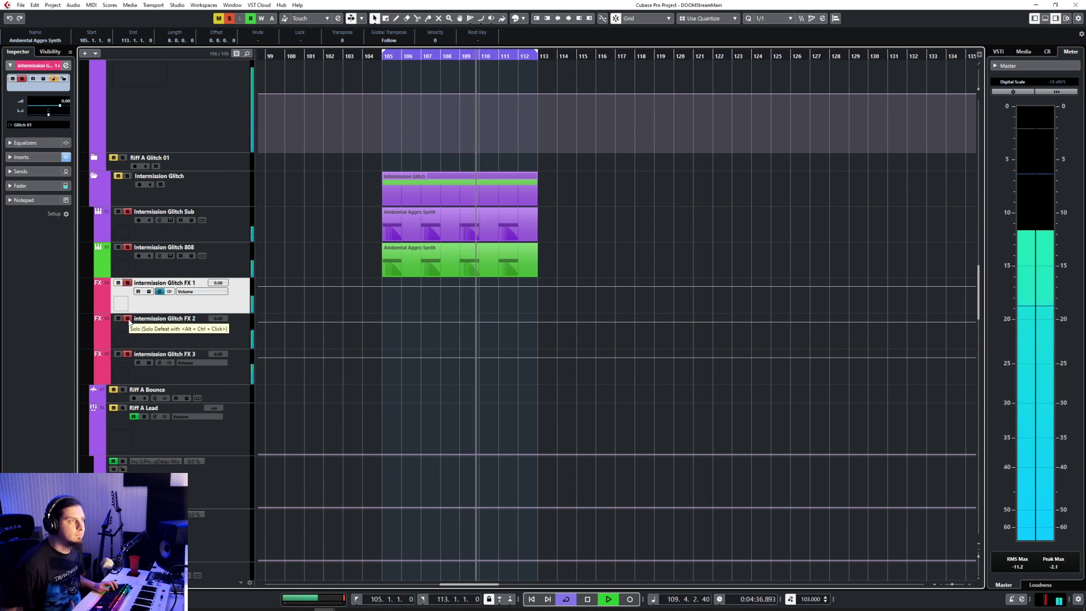
Step: Solo only FX 3 of the three FX channels and copy FX 2's Virtual Mix Rack and kHs Limiter inserts to its same slots
click(127, 354)
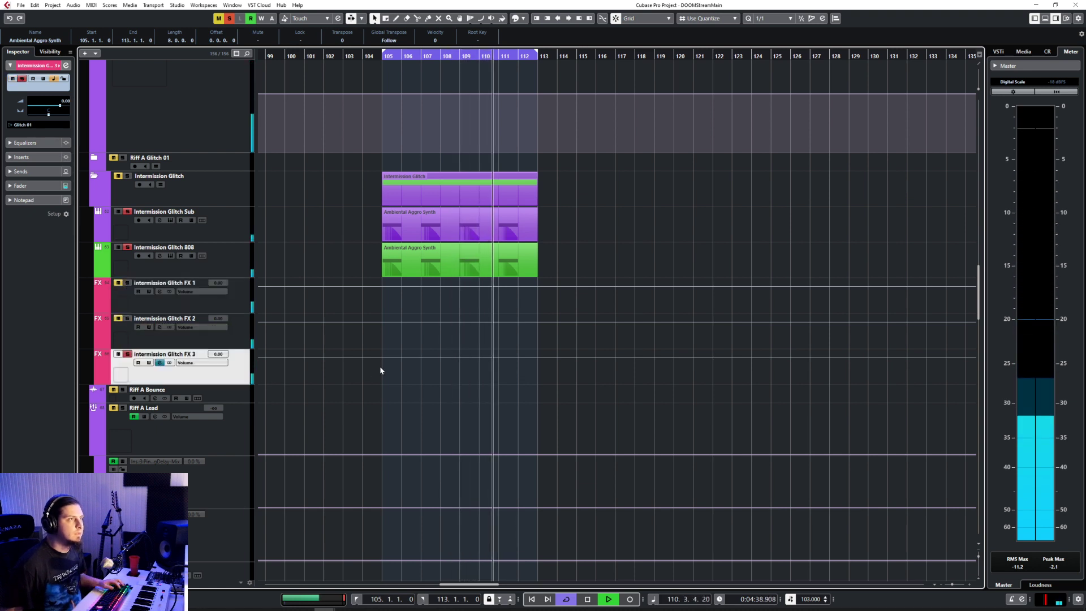
key(F3)
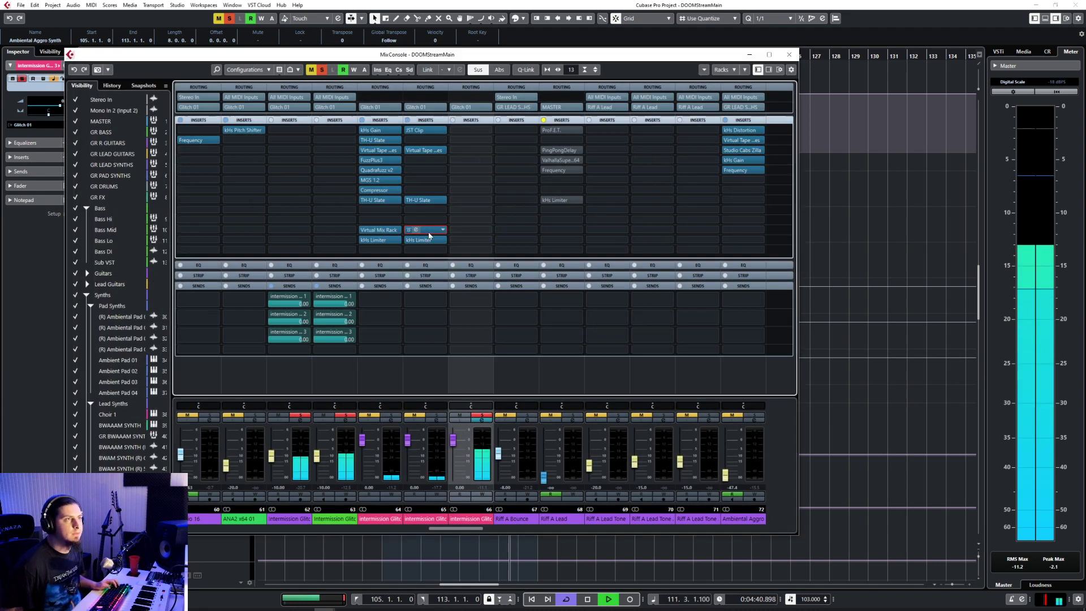
drag(429, 231, 471, 241)
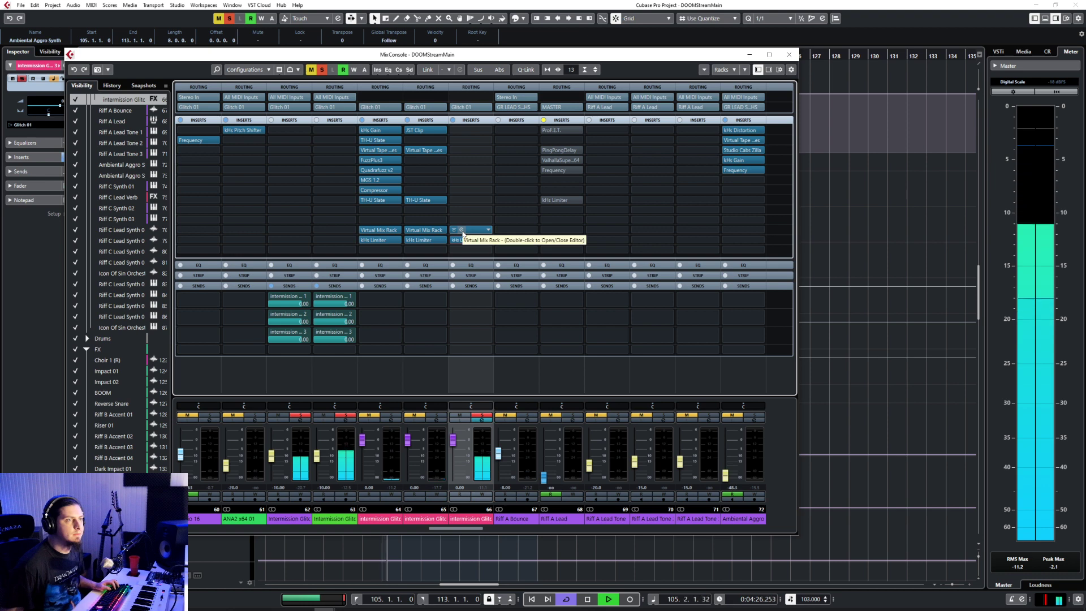
click(462, 240)
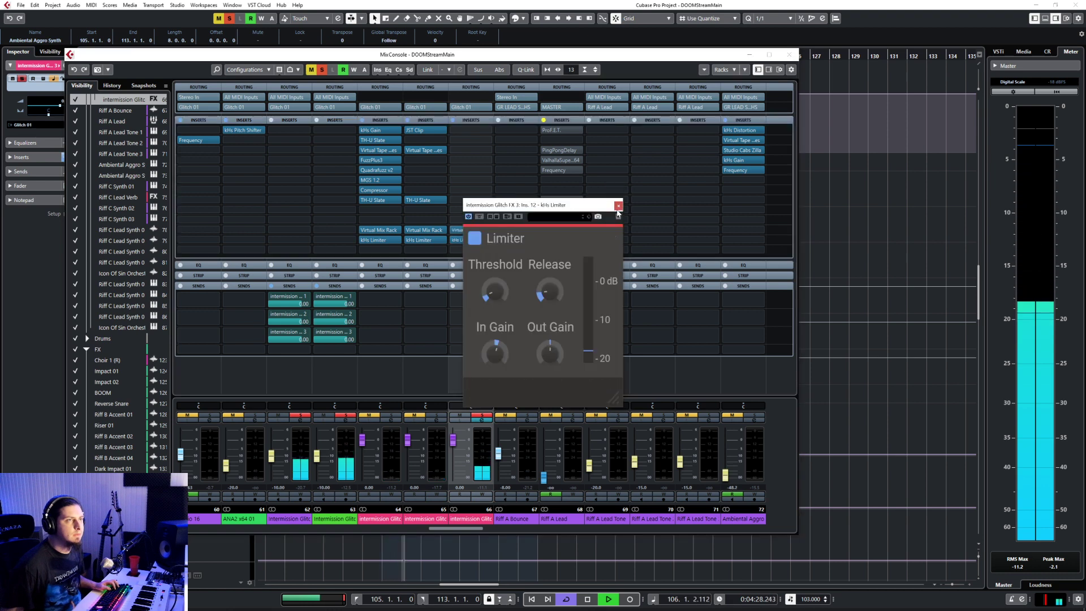
click(618, 205)
Step: Insert kHs Gain in Intermission Glitch FX 3's first insert slot and set the gain to +23.24 dB
click(473, 130)
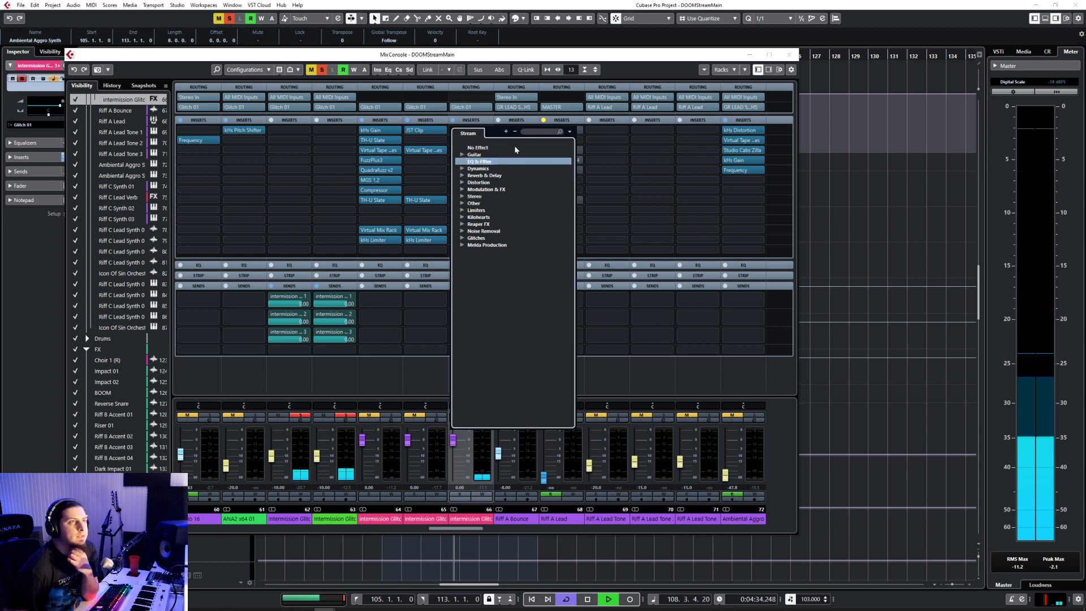
click(530, 134)
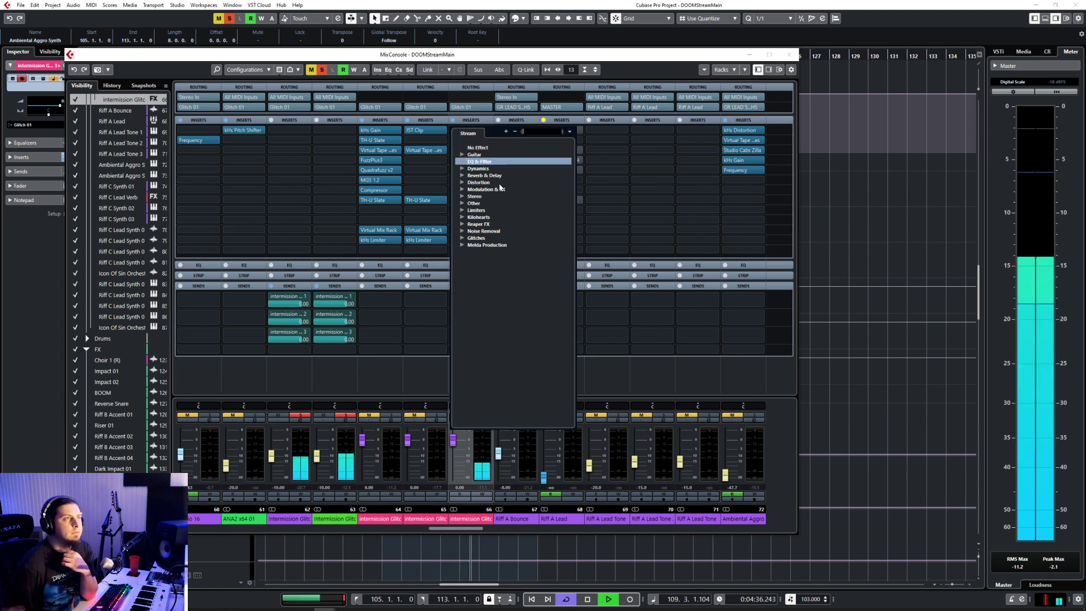
text(gain)
key(Return)
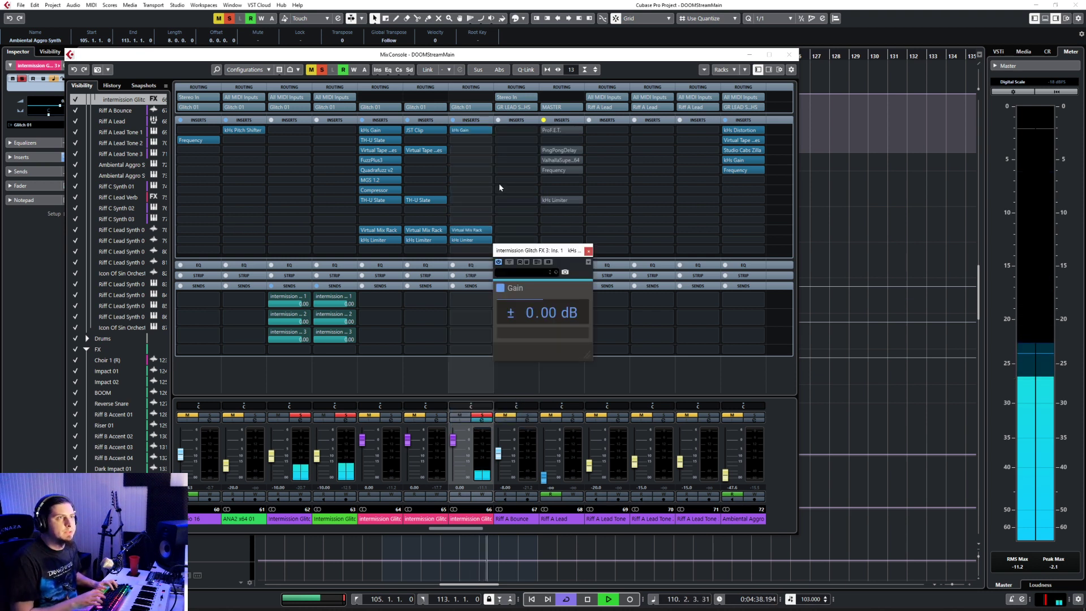
drag(510, 315, 518, 318)
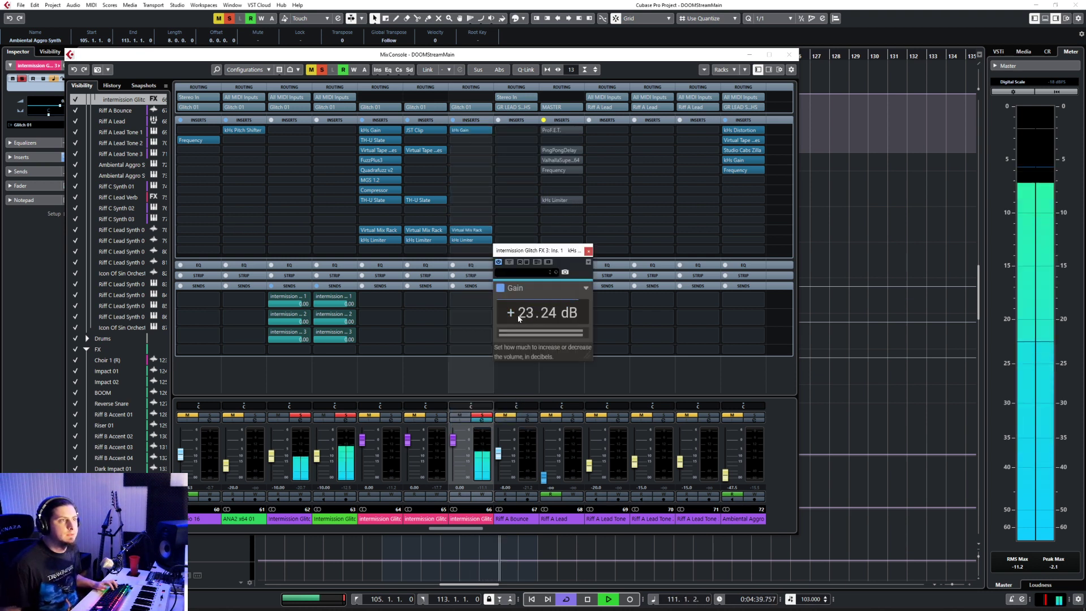
click(589, 252)
Step: Insert StereoEnhancer in the second insert slot of Intermission Glitch FX 3
click(477, 132)
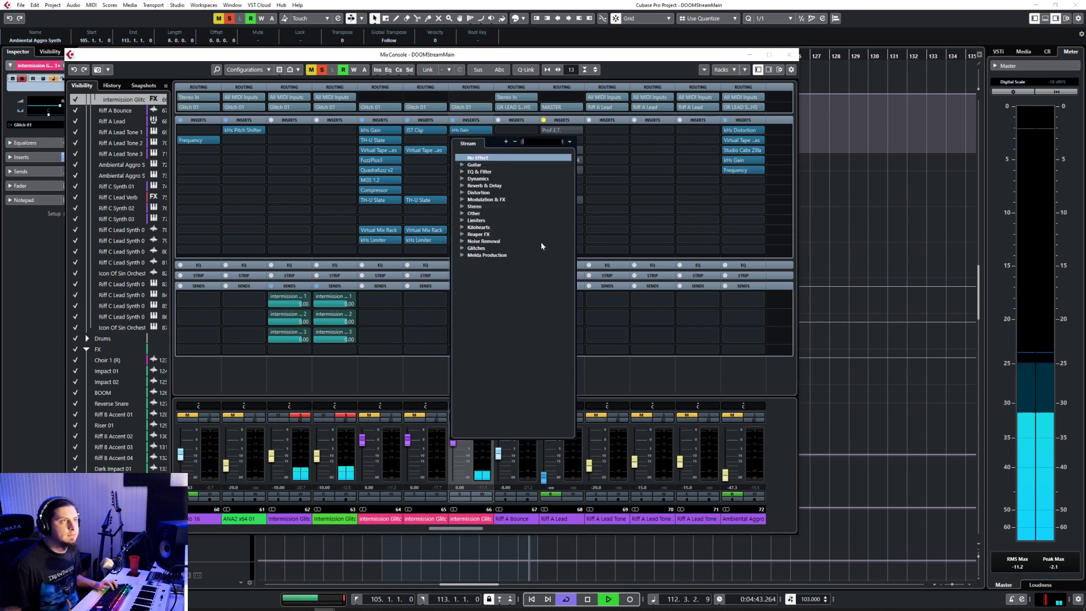
click(465, 207)
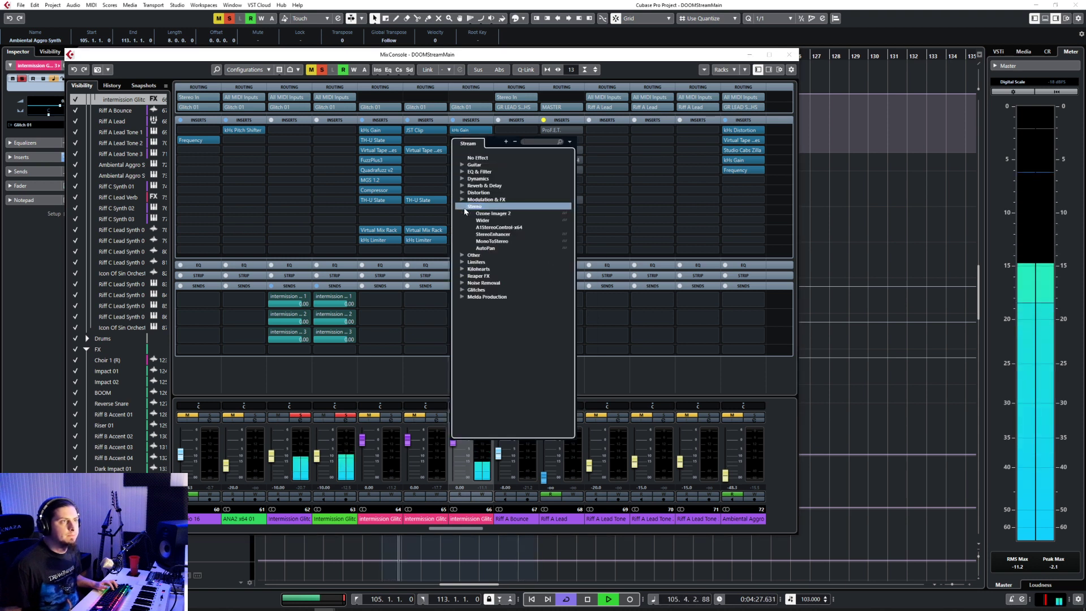
click(492, 234)
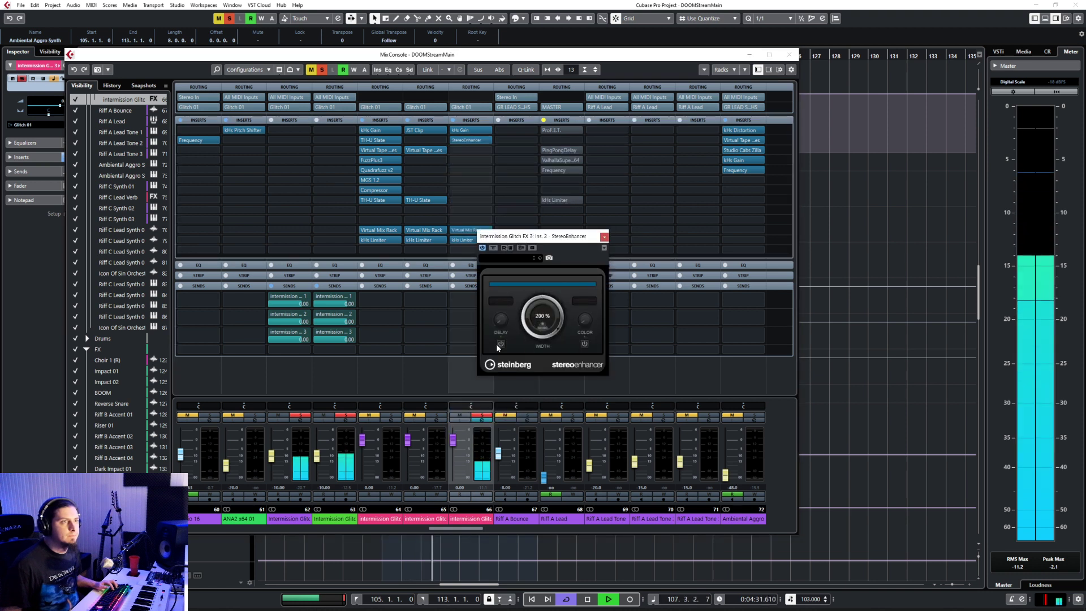
click(604, 237)
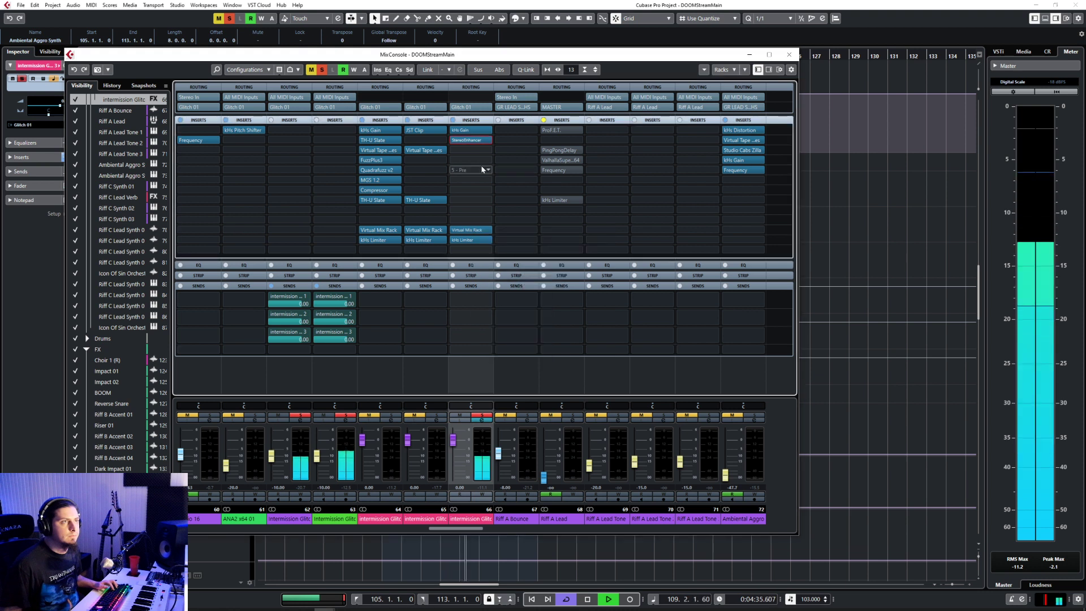
Step: Insert Drawmer S73 in FX 3's third insert slot and hide the MixConsole
click(484, 140)
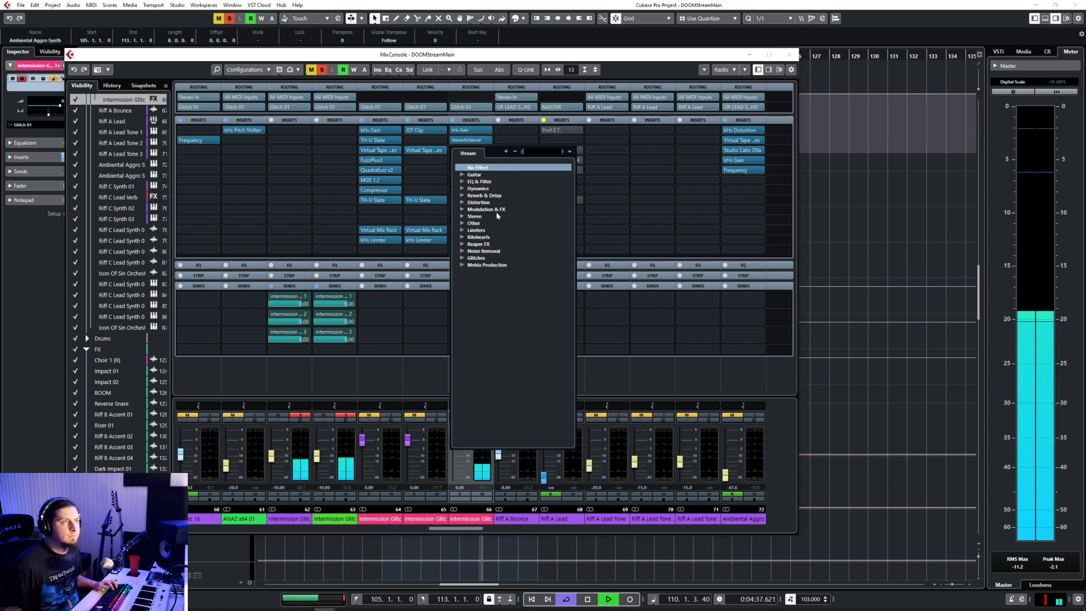
click(463, 189)
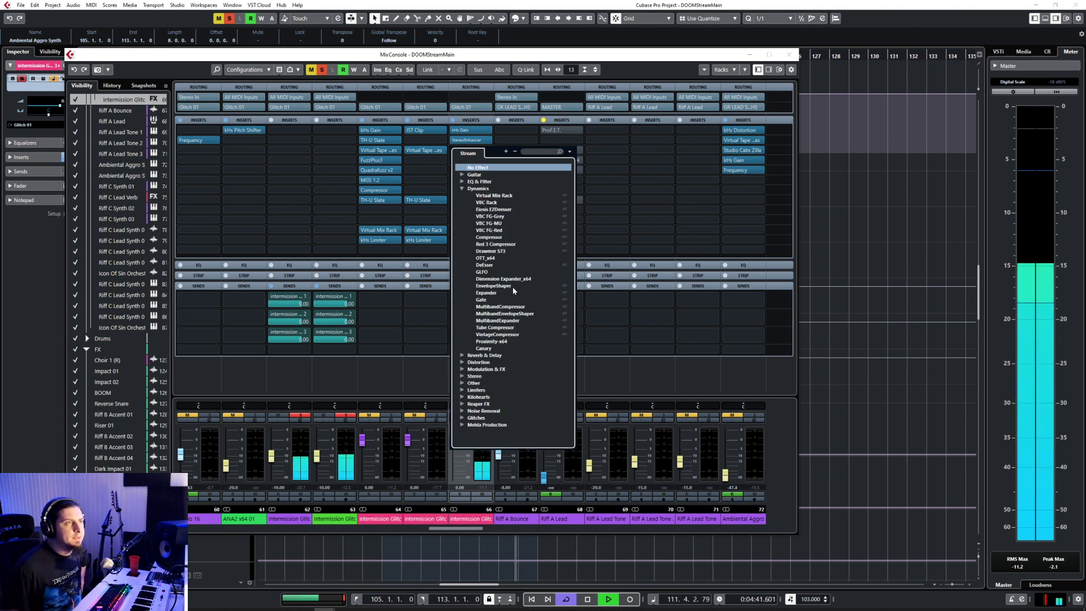
click(501, 245)
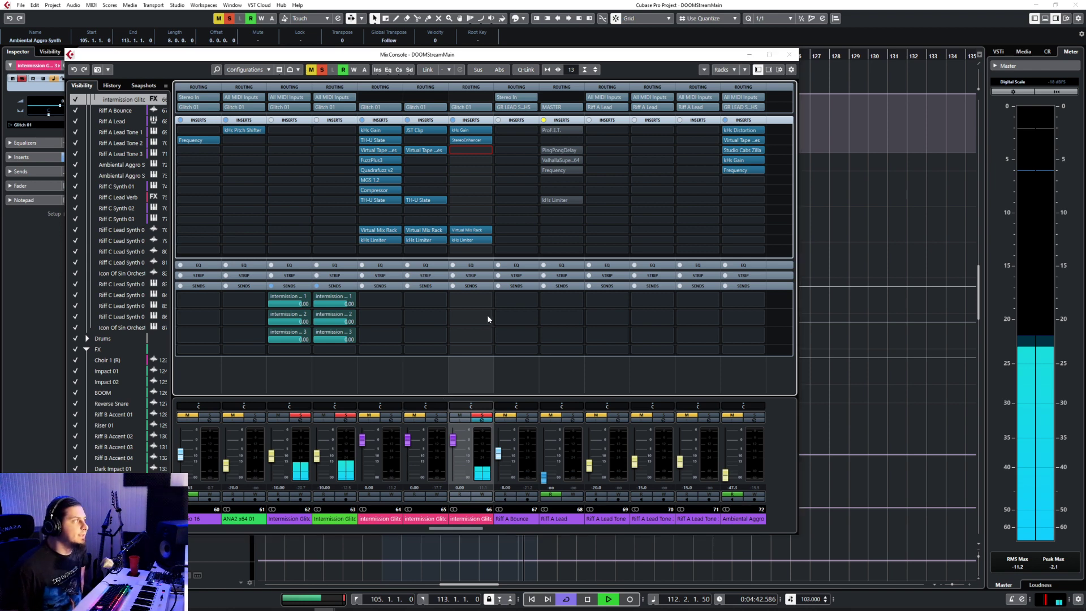
key(F3)
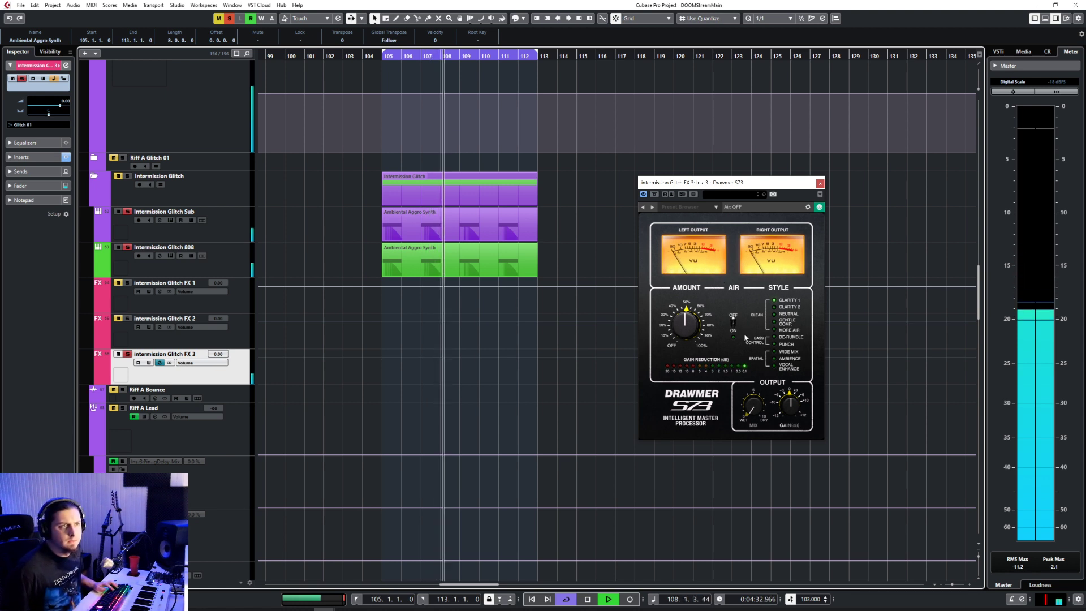
Step: Set the Drawmer S73 to amount 30.1, Air on, Punch style, mix 5.0 and gain 12.0 dB, and return to the MixConsole
drag(689, 328, 681, 207)
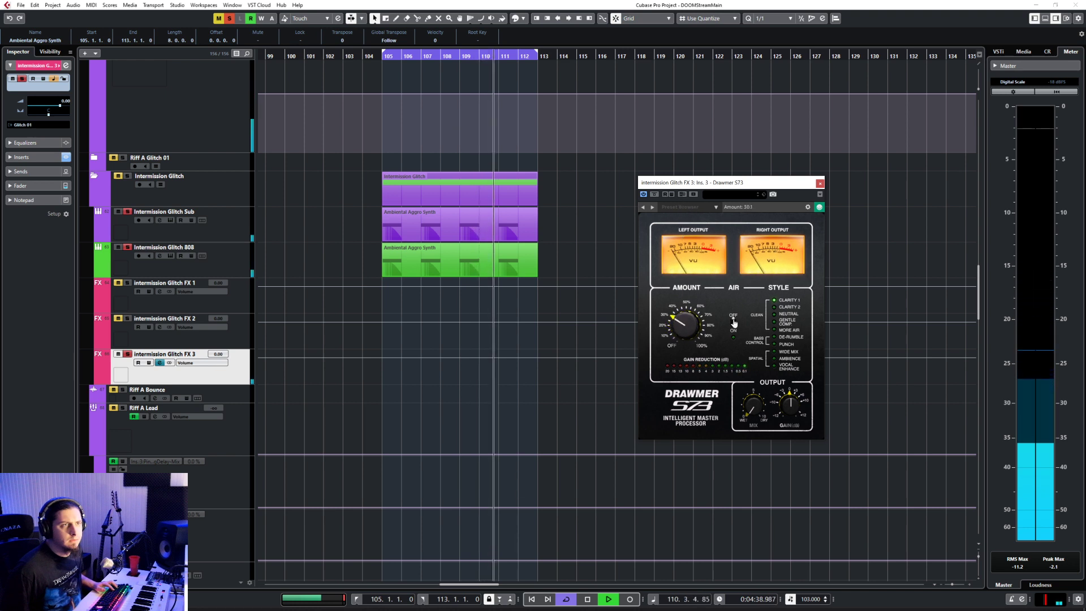
click(732, 321)
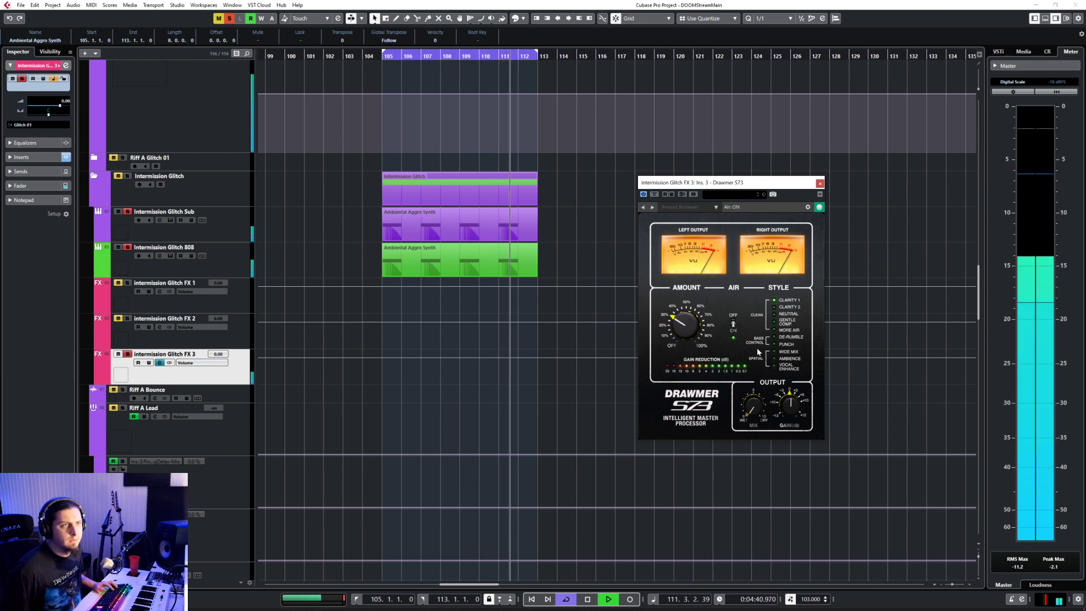
click(774, 344)
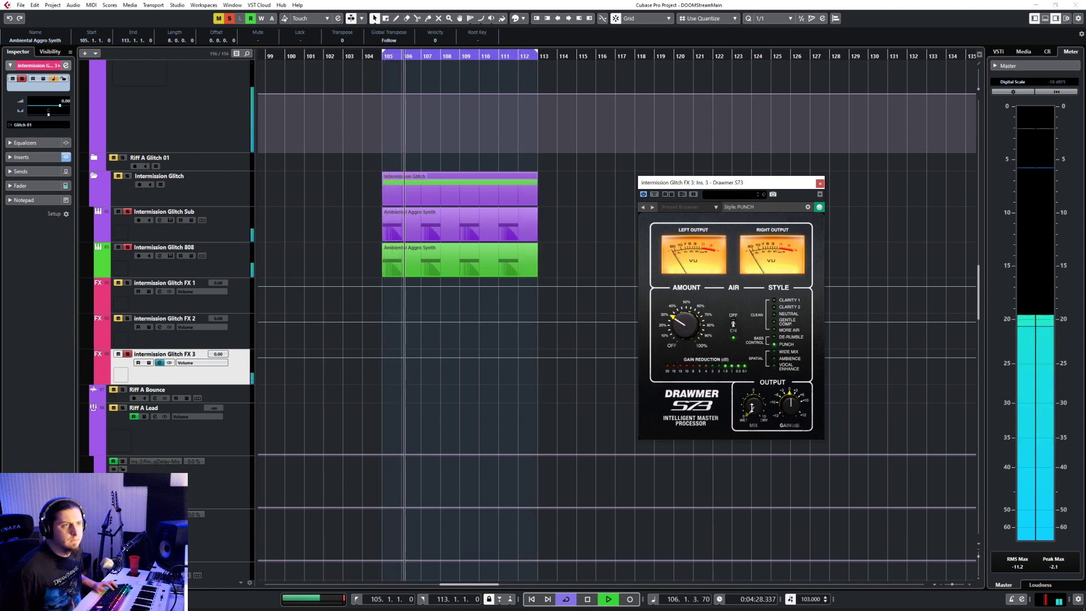
drag(752, 413, 752, 368)
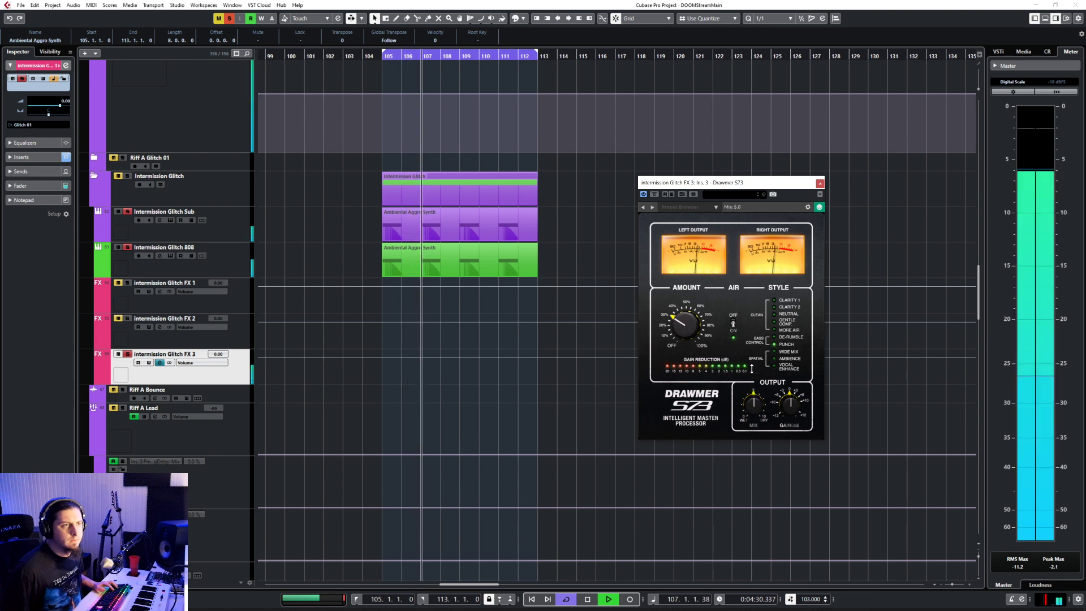
drag(791, 404, 851, 143)
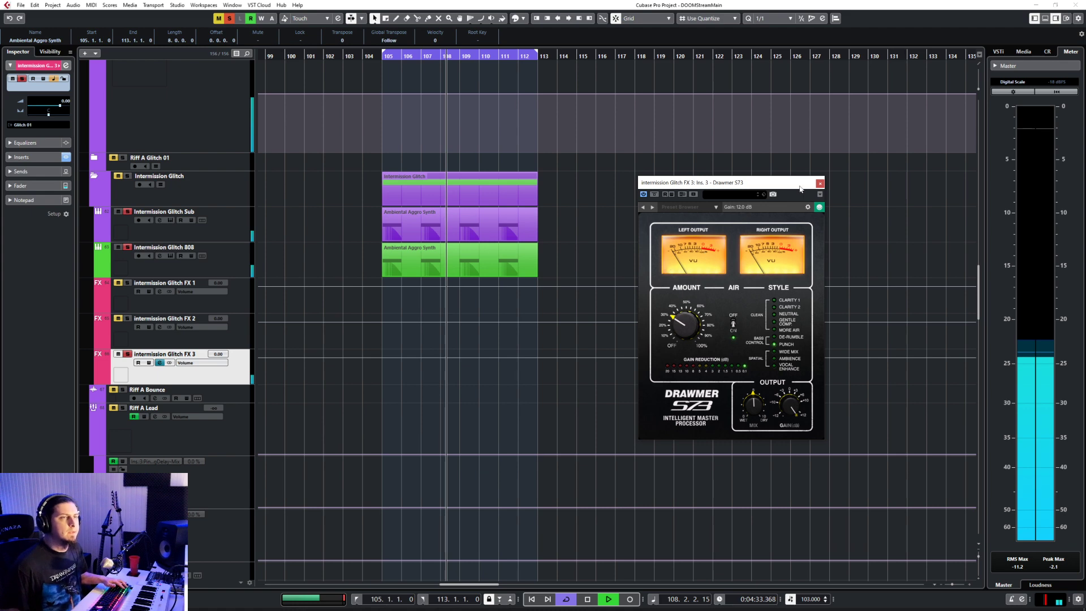
click(820, 183)
key(F3)
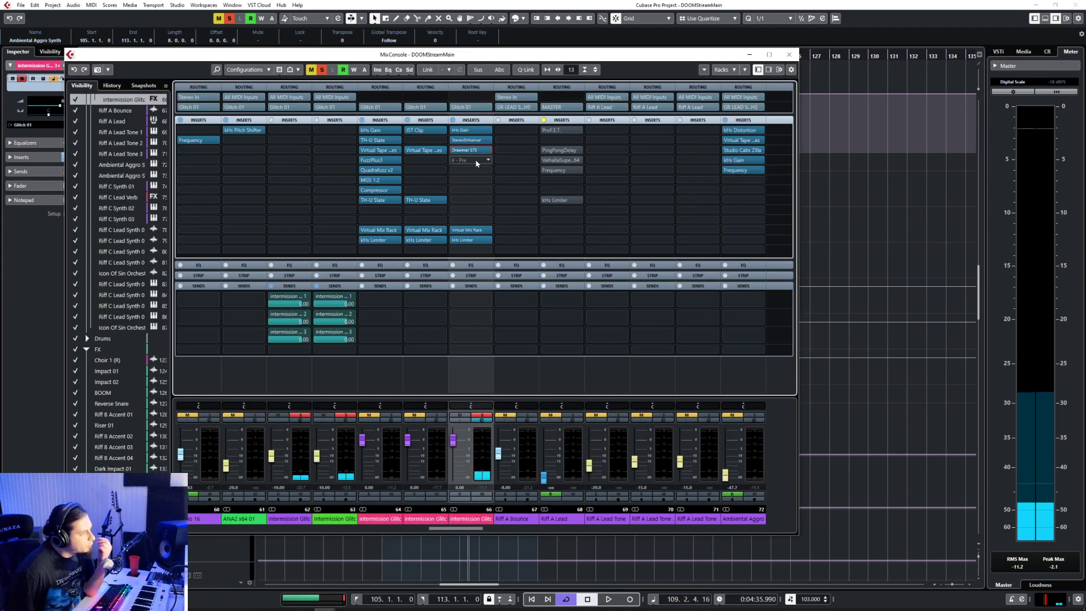
Step: Insert the Softube Saturation Knob distortion in FX 3's fourth insert slot and audition it in the loop
click(475, 160)
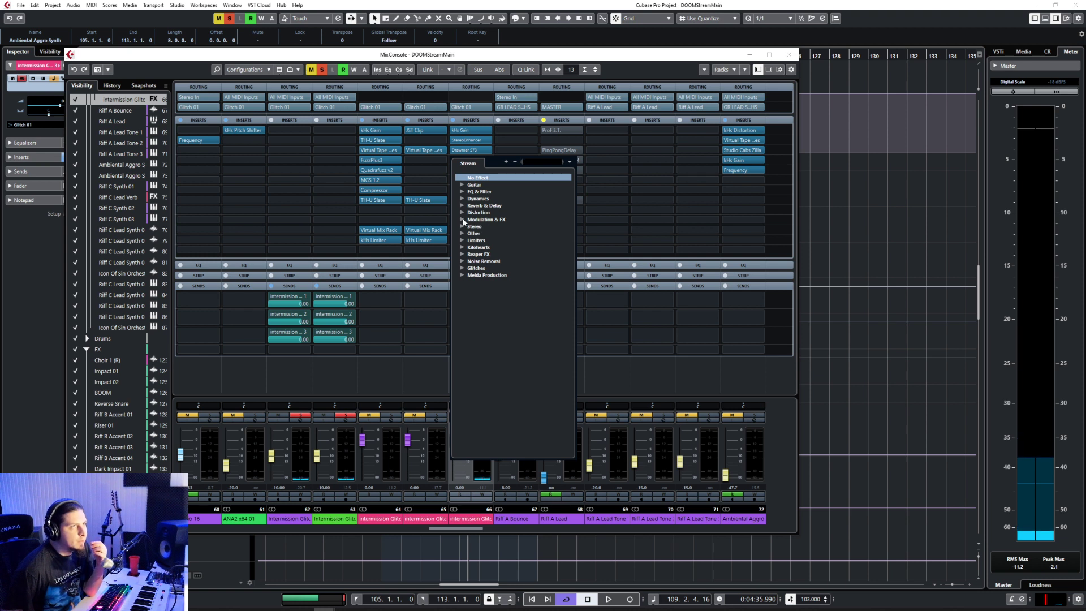
click(462, 186)
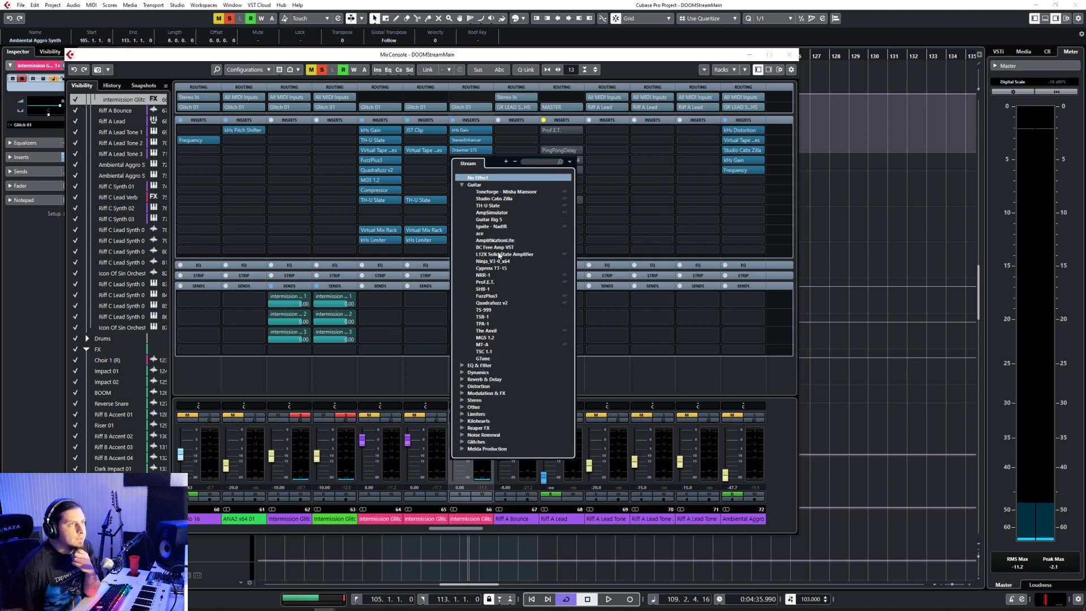
click(462, 186)
click(463, 212)
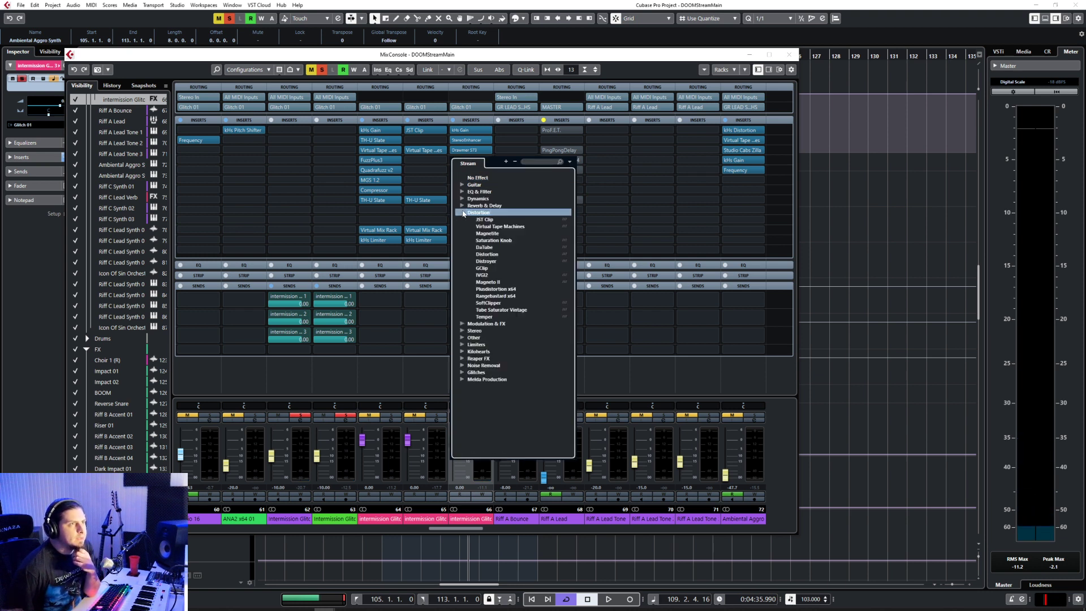
click(508, 240)
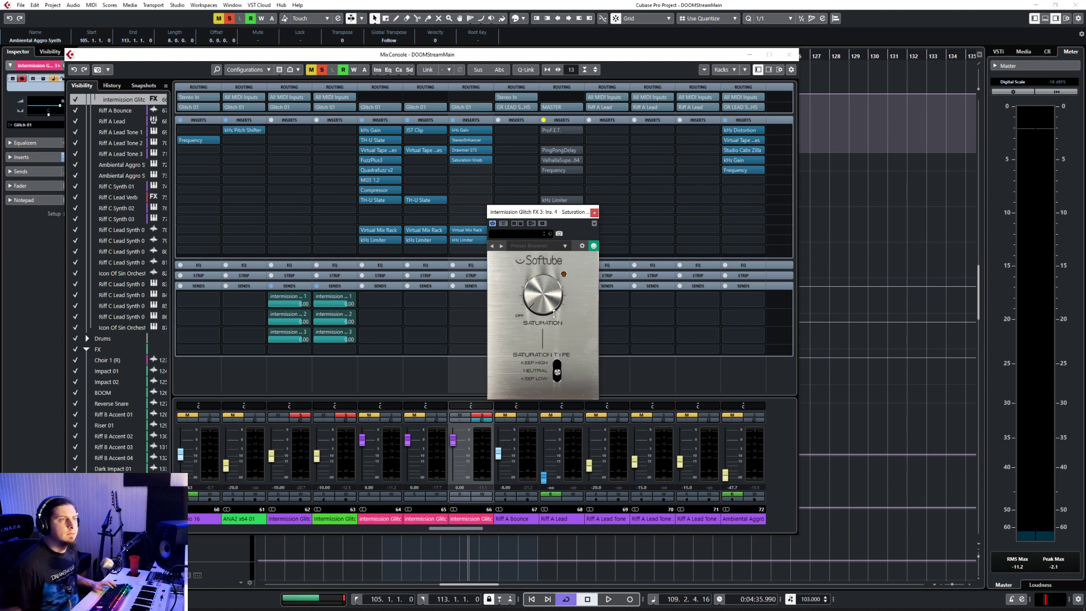
key(space)
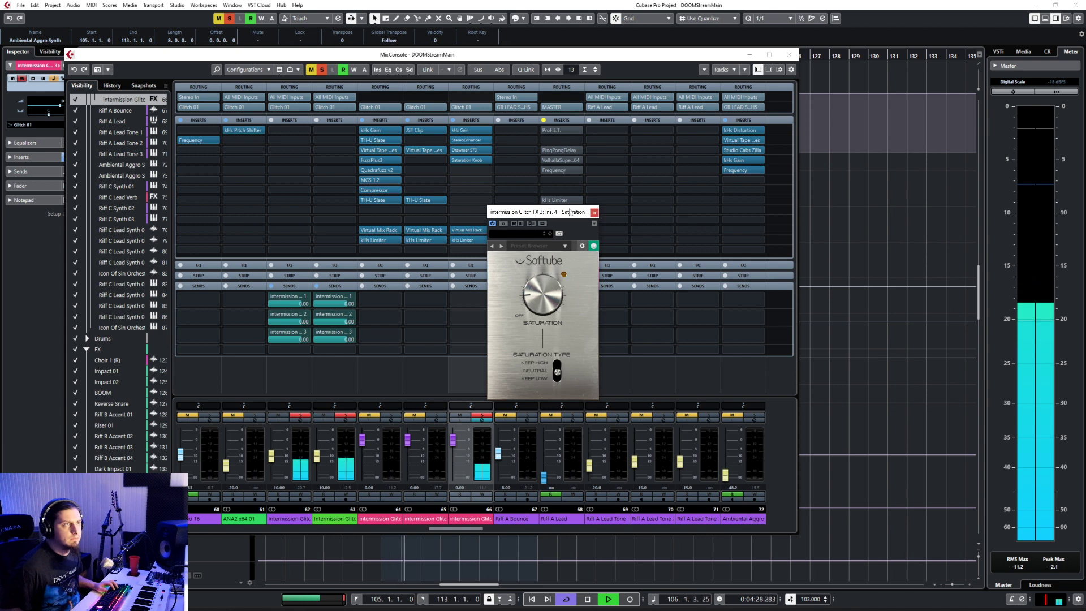
click(596, 212)
click(595, 212)
Step: Insert MNoiseGenerator in the fifth insert slot of Intermission Glitch FX 3
click(472, 170)
click(475, 170)
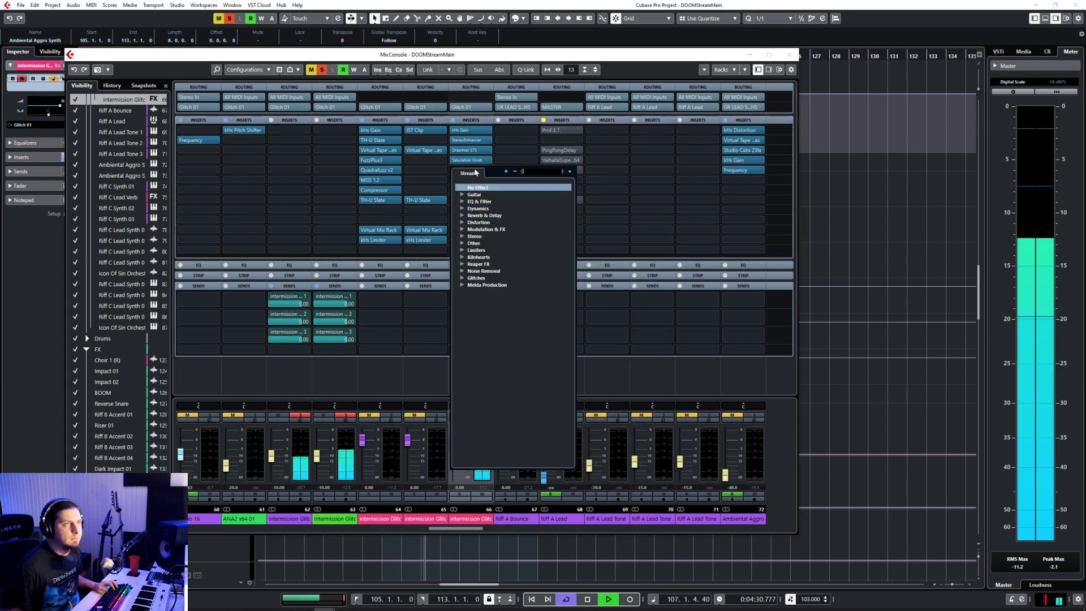
text(noise)
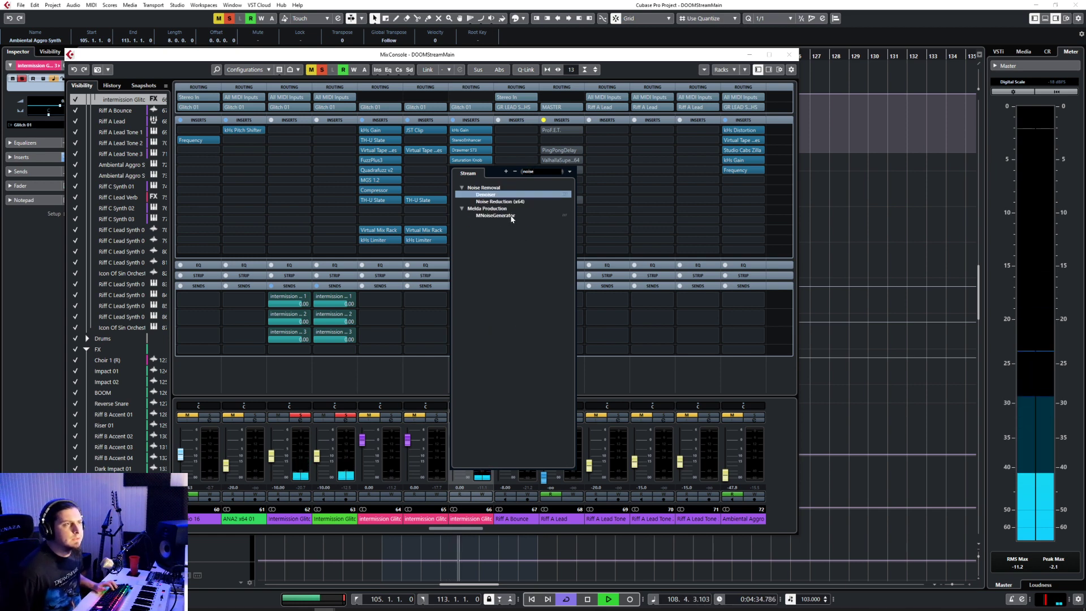
click(511, 217)
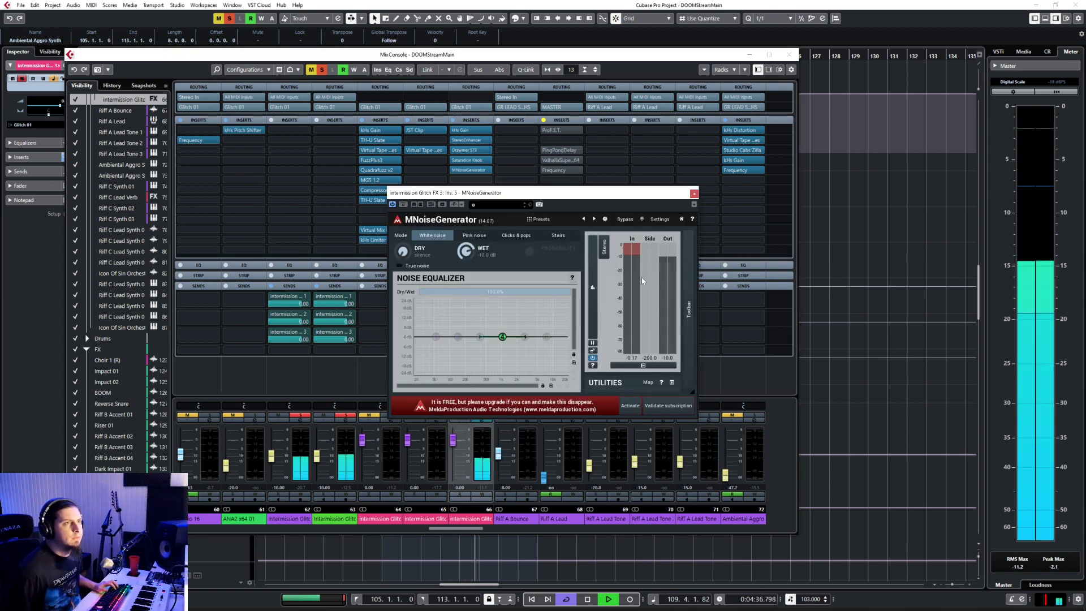
Step: Set MNoiseGenerator to pink noise with dry at -16.6 dB and wet at -40.2 dB, and stop playback
key(space)
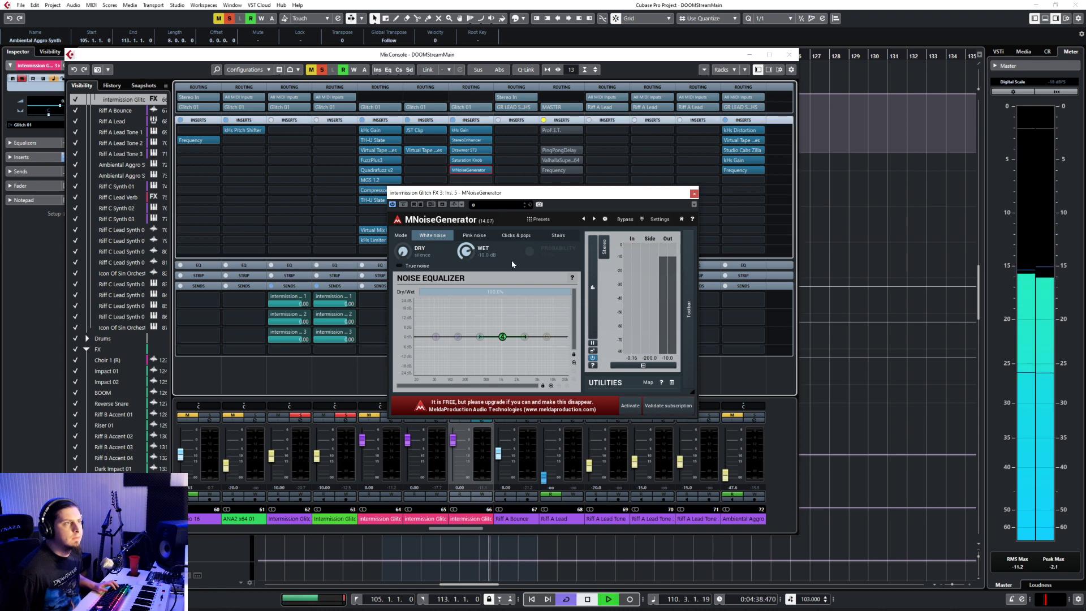
click(470, 240)
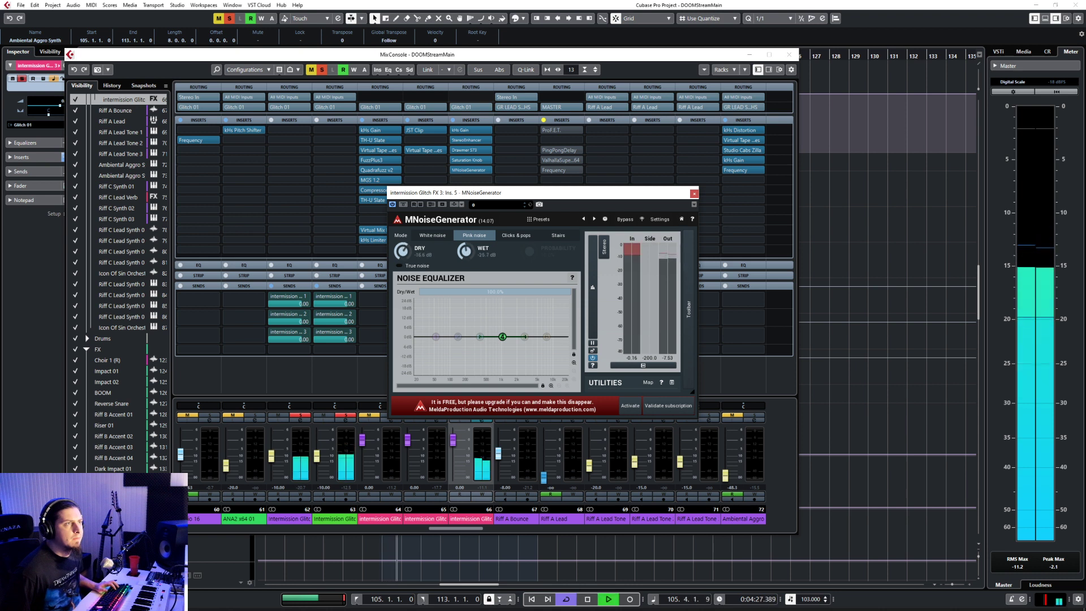
drag(466, 251, 465, 237)
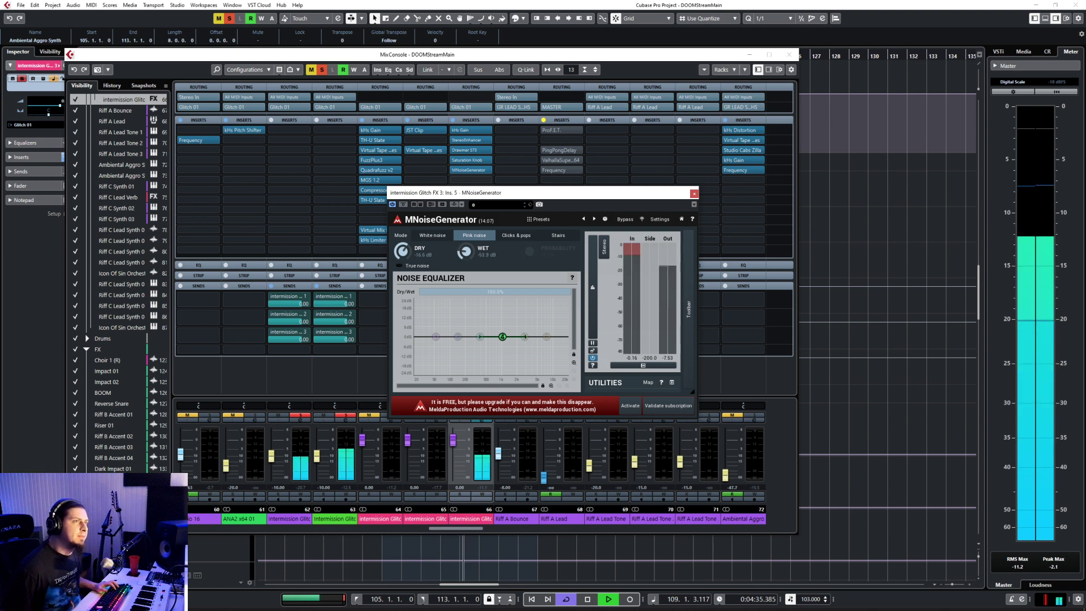
key(space)
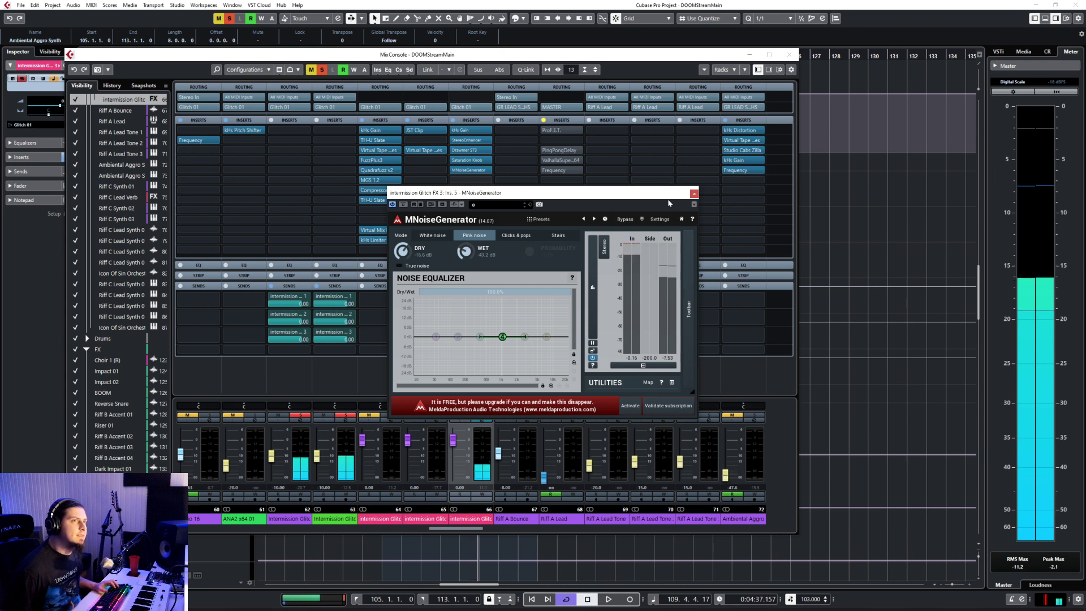
click(694, 194)
Step: Insert Toneforge - Misha Mansoor in FX 3's sixth insert slot and start playback of the loop
click(480, 183)
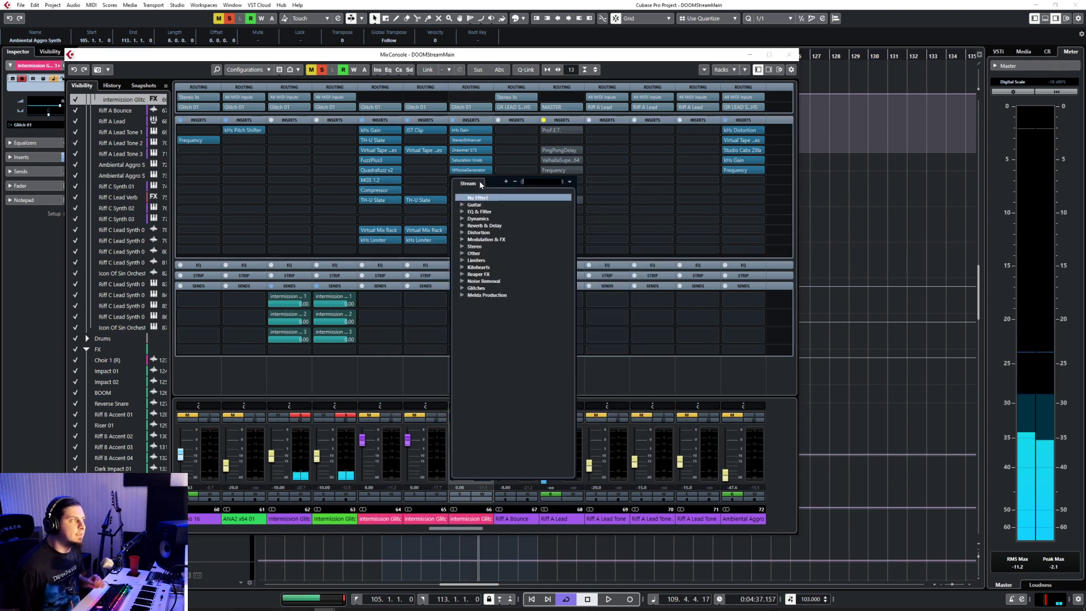
text(di)
key(BackSpace)
key(BackSpace)
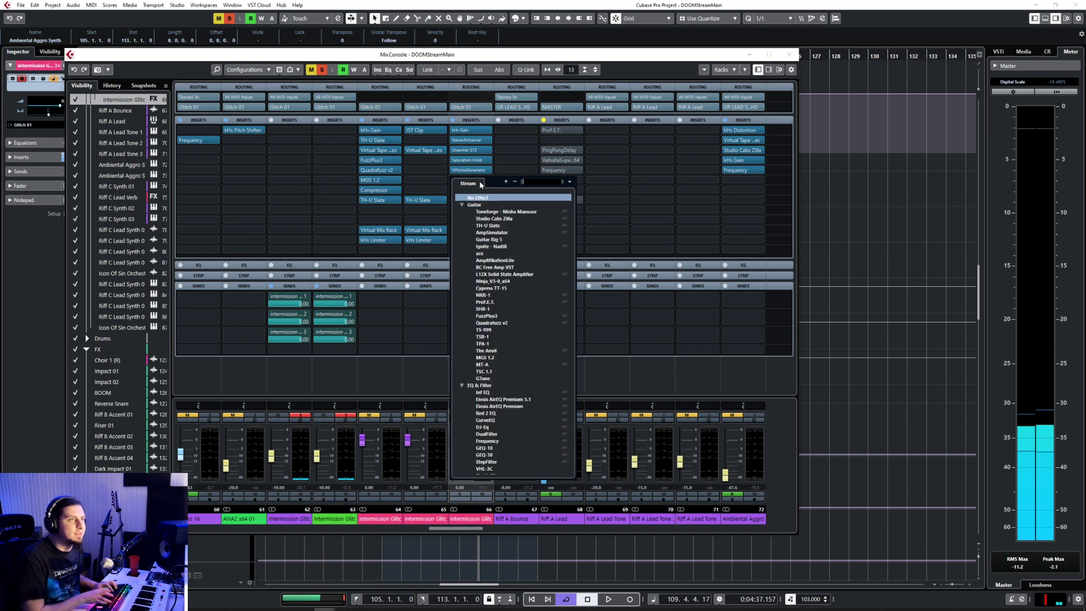
click(509, 213)
click(543, 229)
key(space)
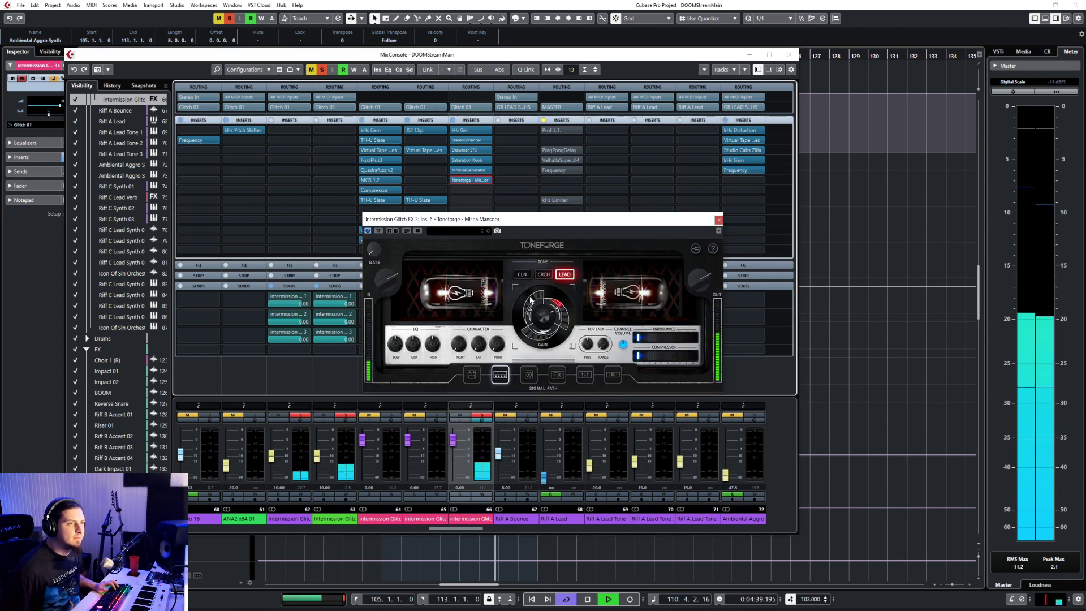
Step: Switch off the Cab, Magic and Effects modules in the Toneforge signal path
click(530, 375)
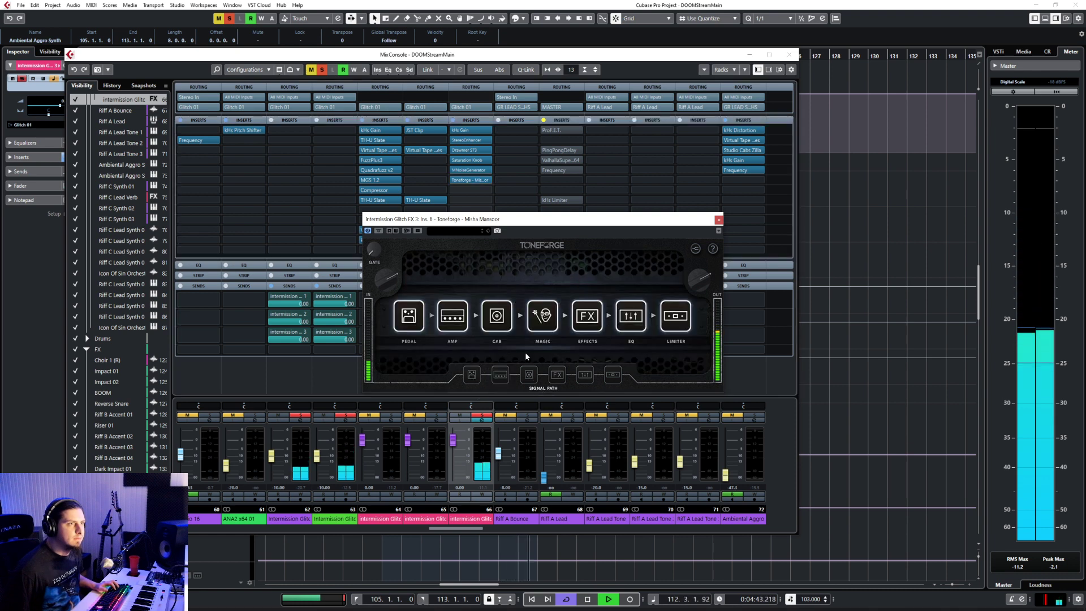
click(541, 324)
click(587, 316)
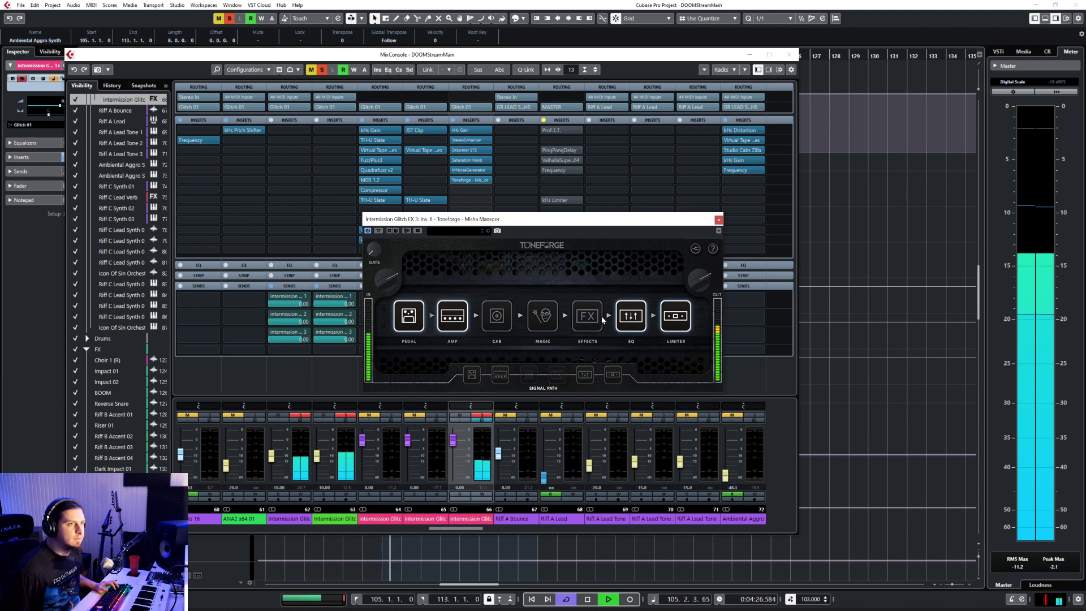
Step: Switch off Toneforge's EQ and Limiter modules and set the amp's tone channel to CRCH
click(629, 318)
click(613, 373)
click(473, 376)
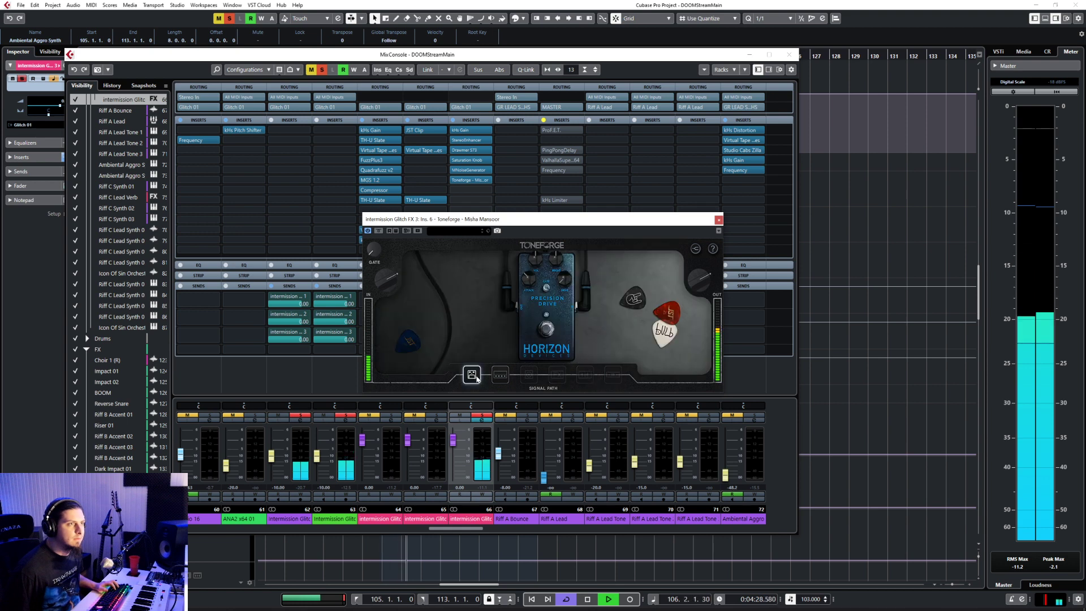
click(500, 375)
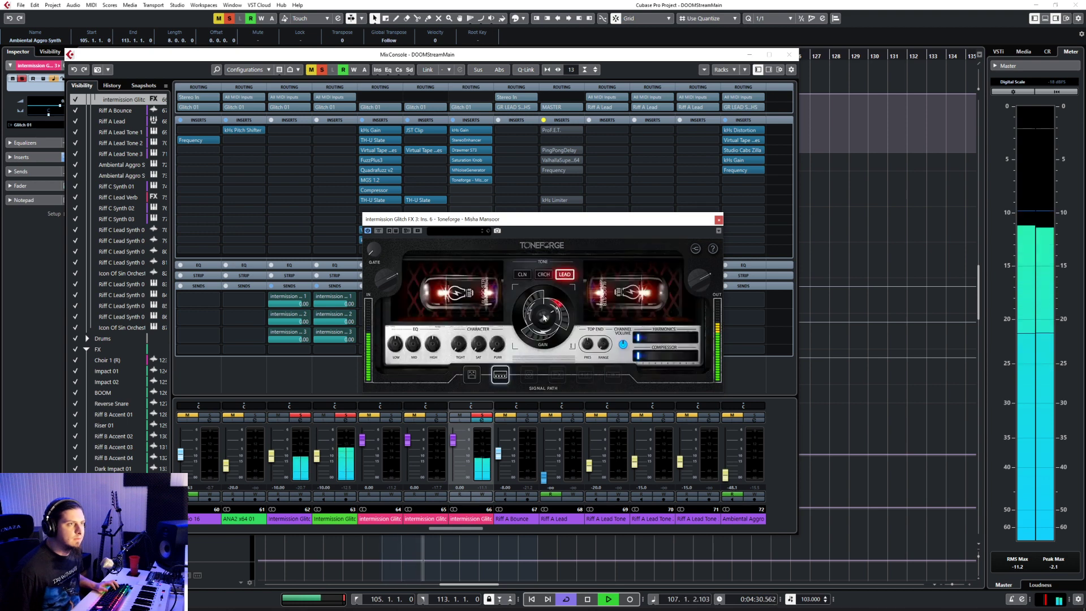
click(543, 274)
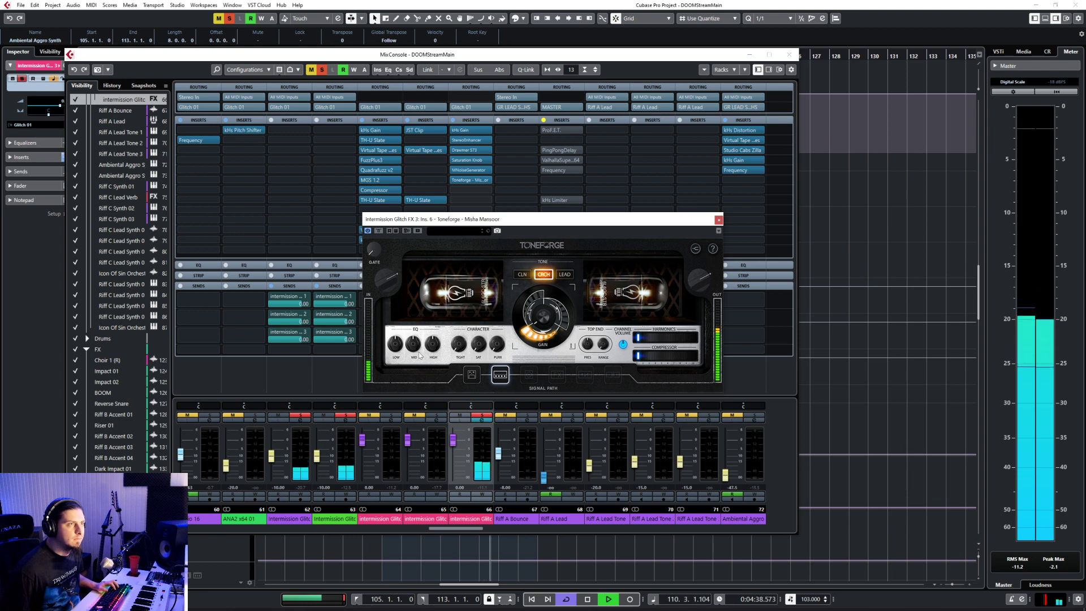
mouse_move(398, 351)
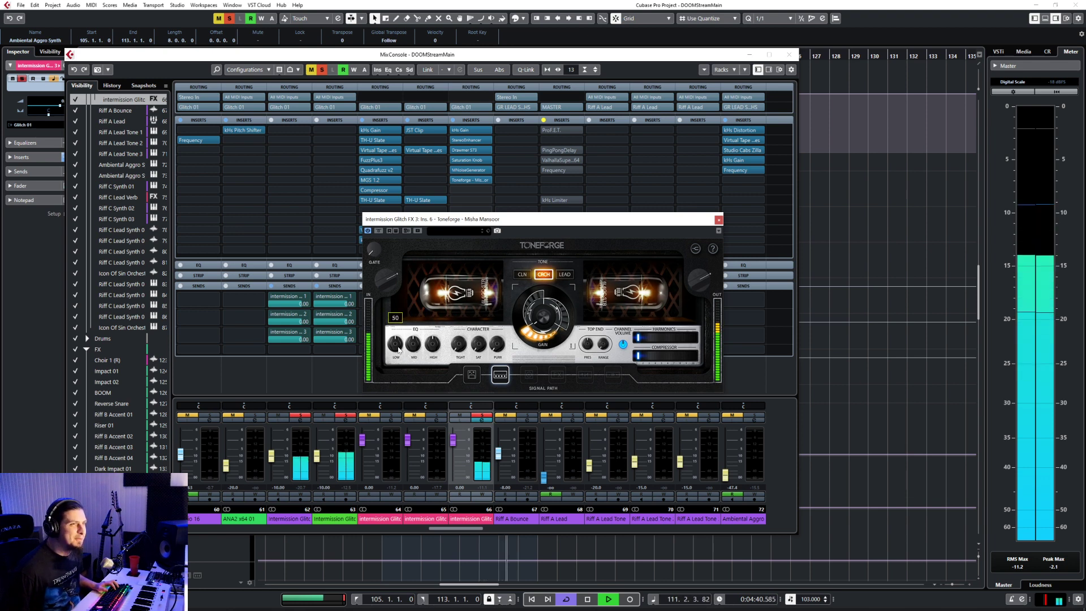
mouse_move(694, 272)
click(719, 219)
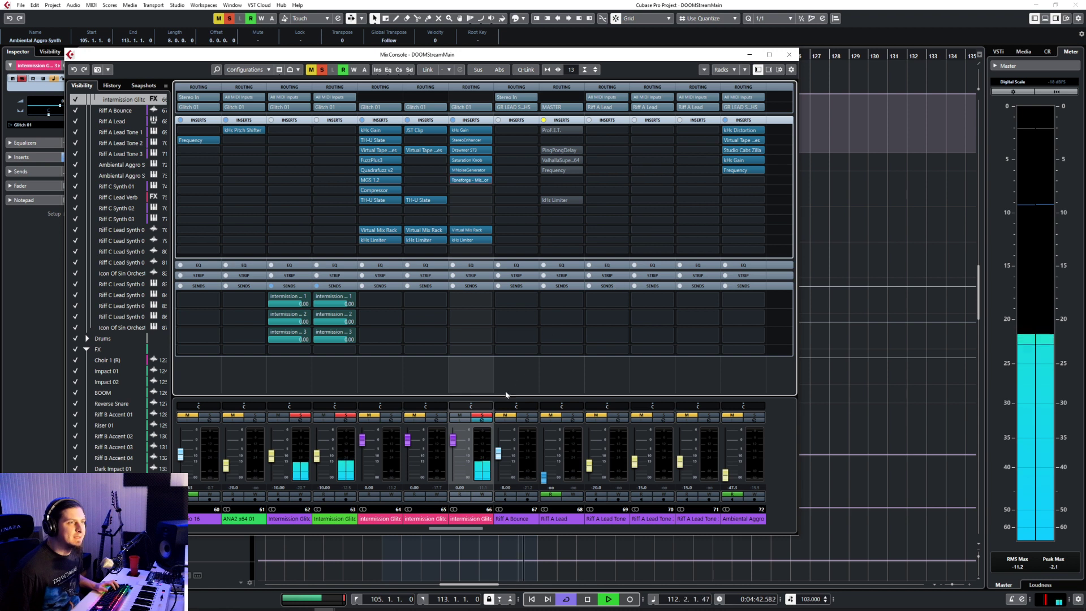
Step: Solo Intermission Glitch FX 1, FX 2 and FX 3 together and restart loop playback
click(485, 419)
key(space)
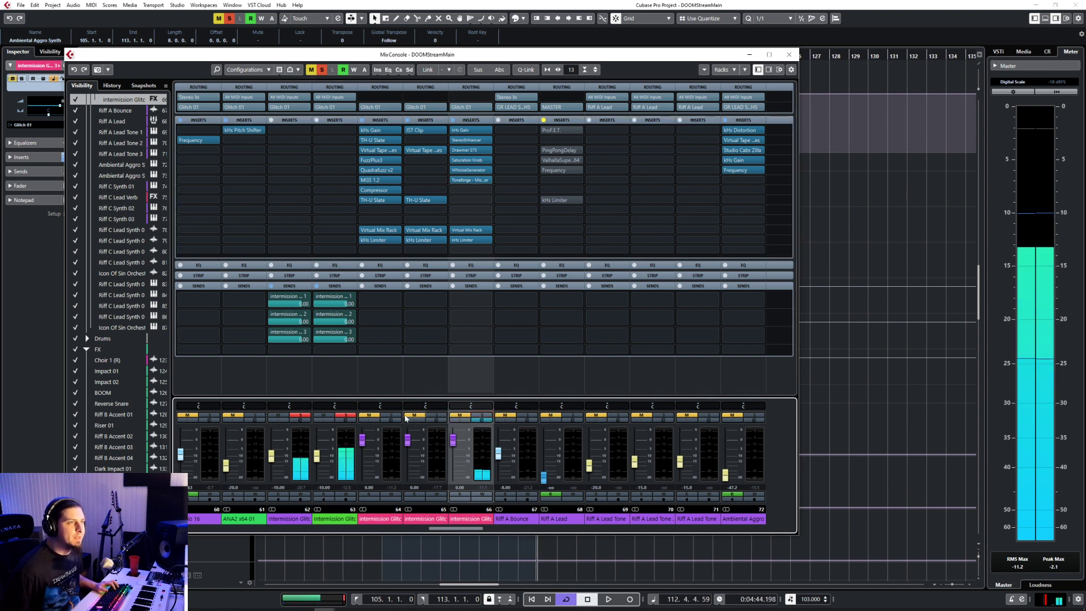
click(390, 415)
click(436, 416)
click(482, 416)
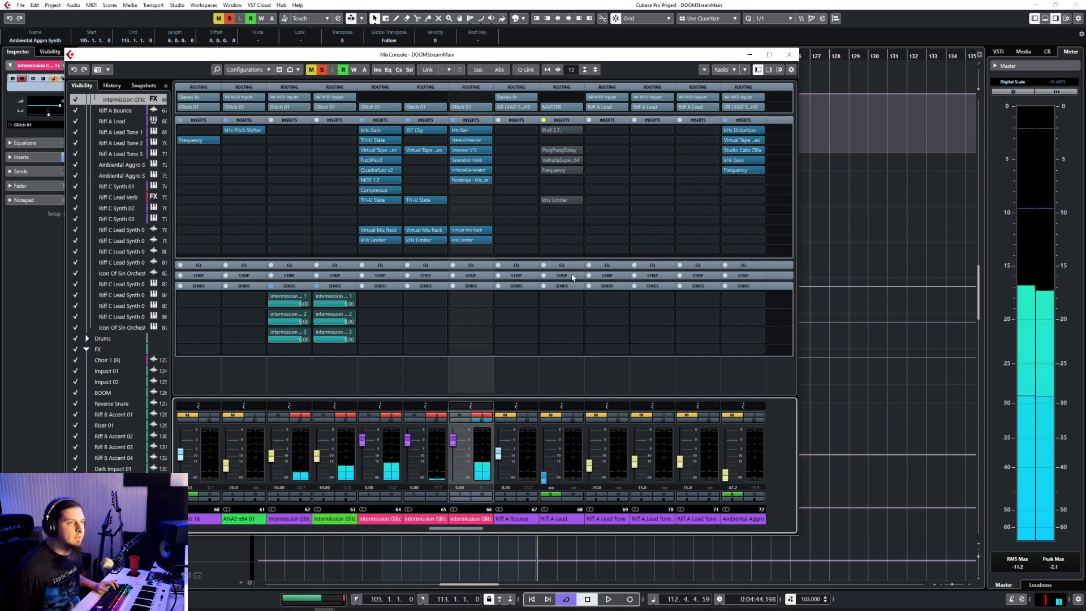
key(space)
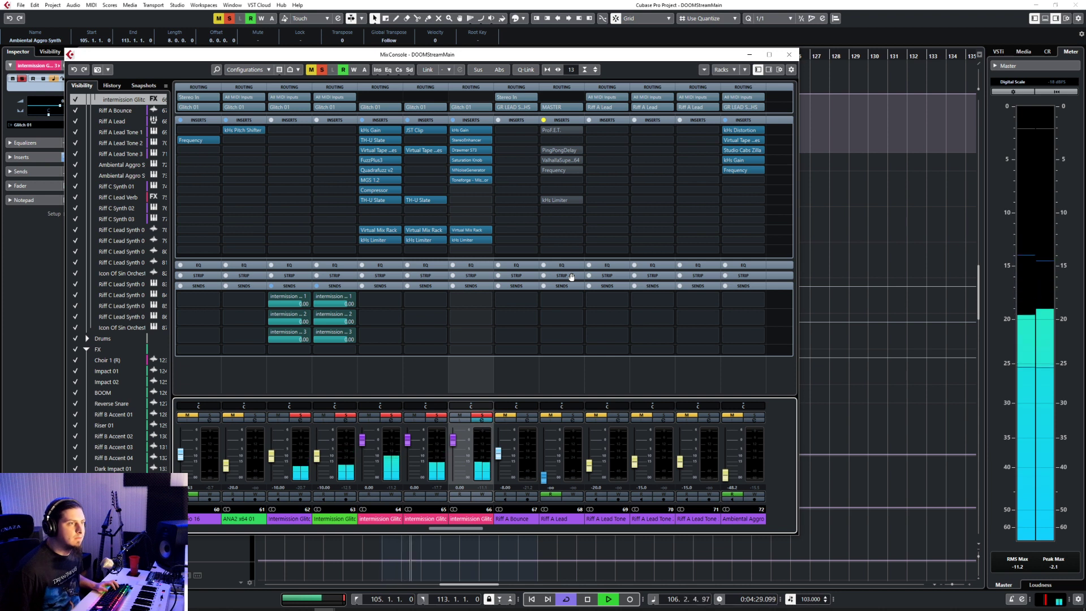
Step: Insert kHs Delay on Intermission Glitch FX 3 and place it in slot 5, ahead of MNoiseGenerator
click(501, 201)
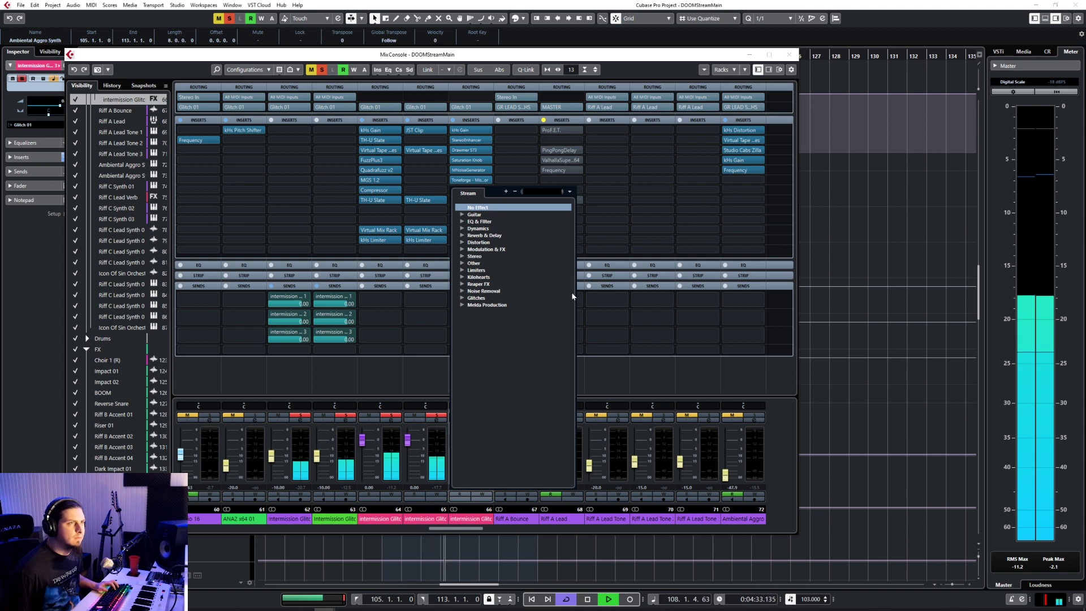
text(delay)
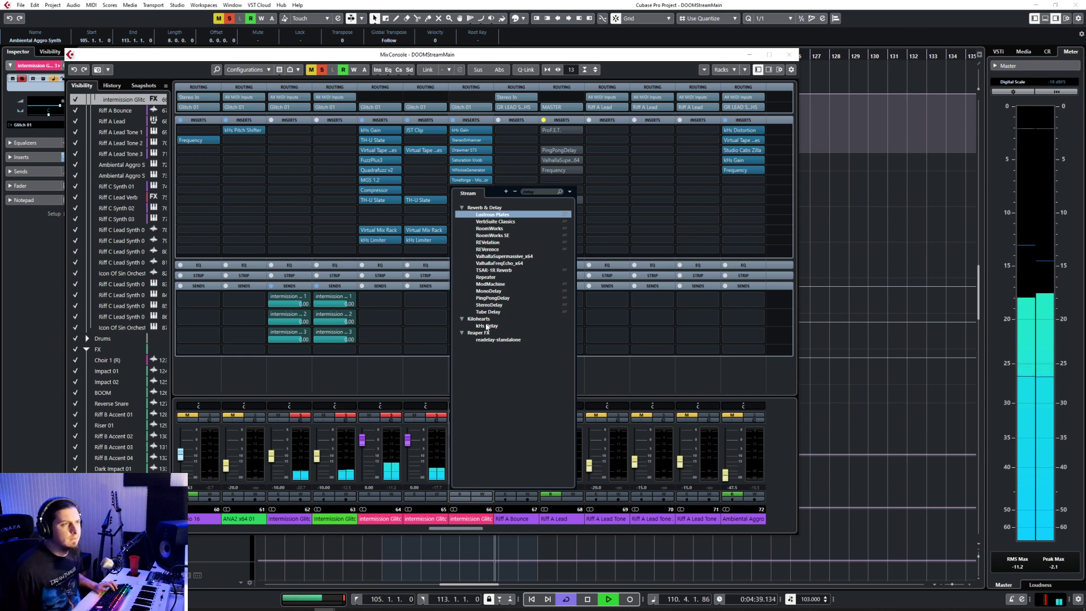
click(487, 326)
drag(472, 191, 471, 170)
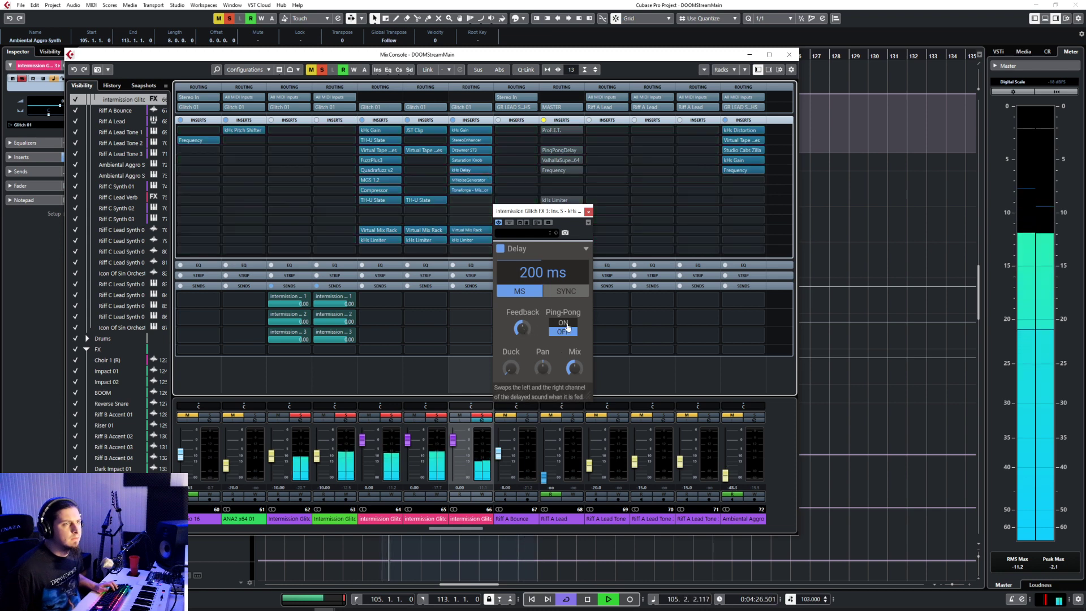
Step: Enable ping-pong on the delay and sync its time to 1/4
click(566, 323)
click(565, 291)
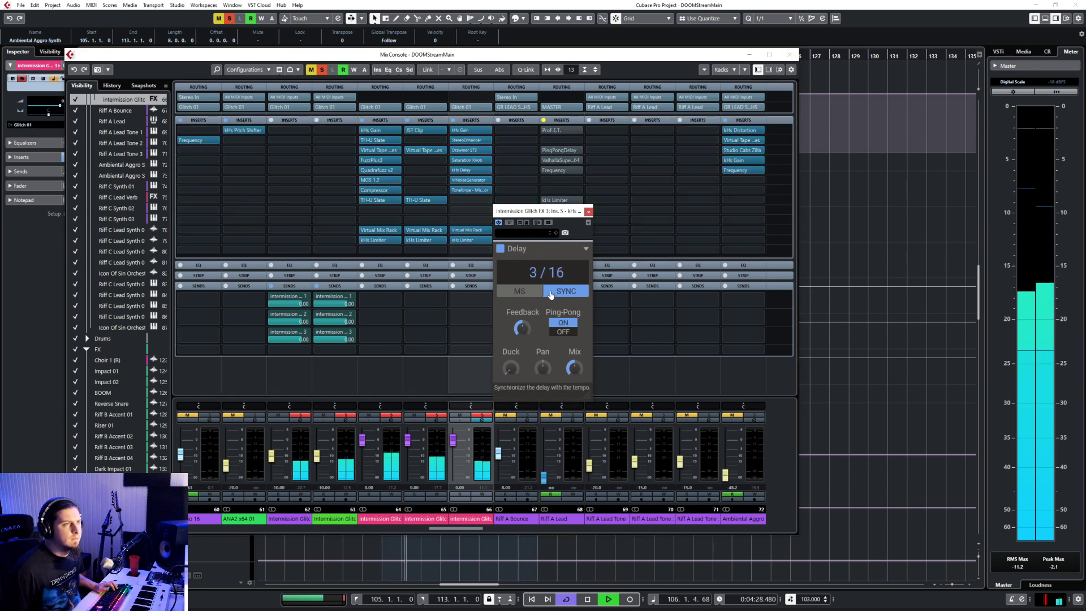
drag(533, 273, 558, 260)
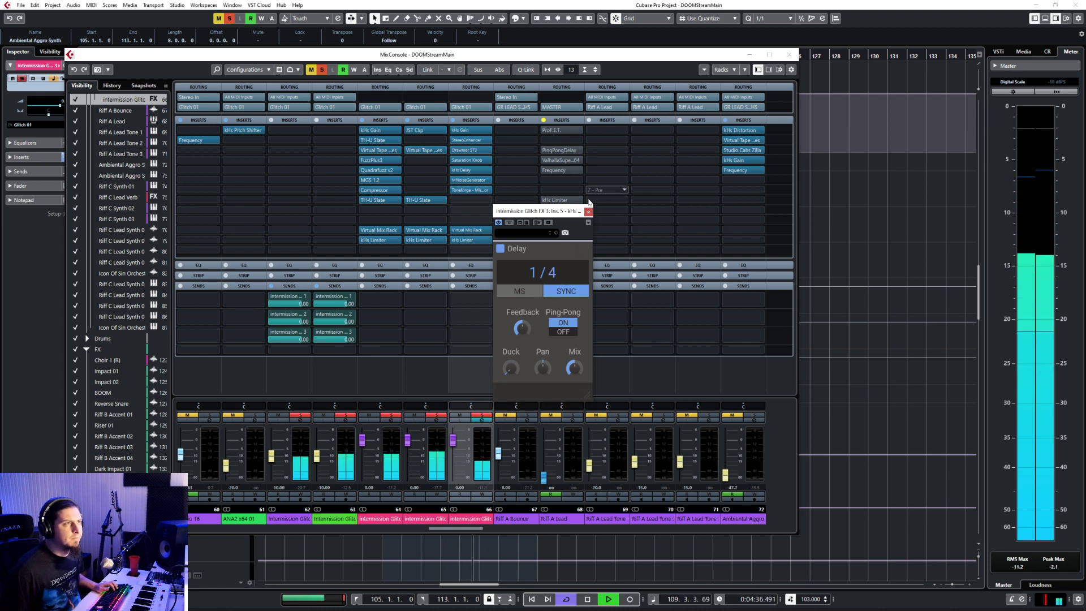
click(588, 211)
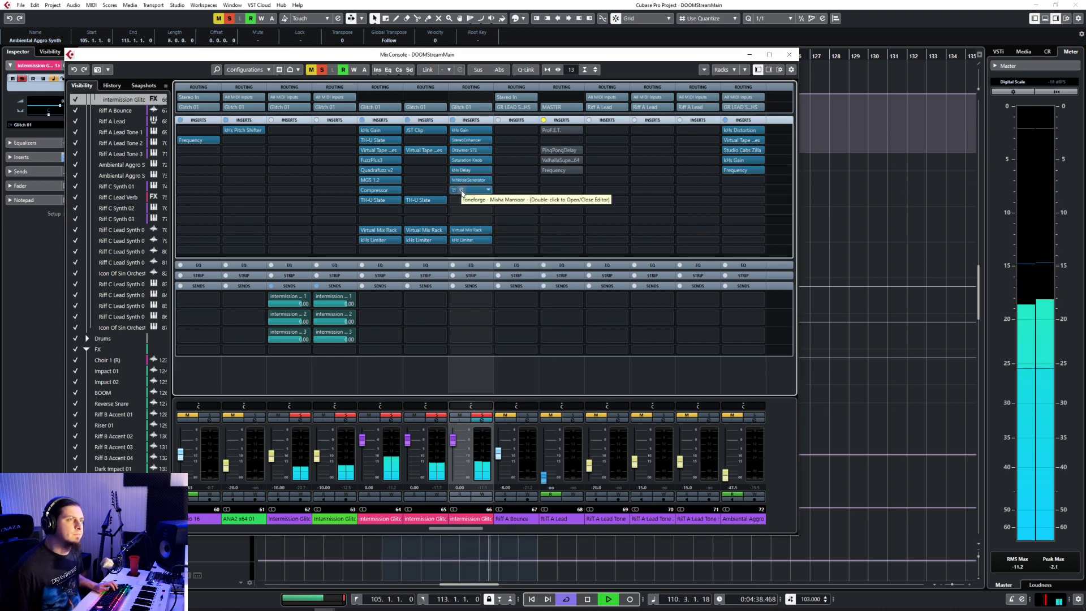
Step: Raise Harmonics and Compressor on FX 3's Toneforge amp, adjust the Gate, and close the MixConsole
click(461, 191)
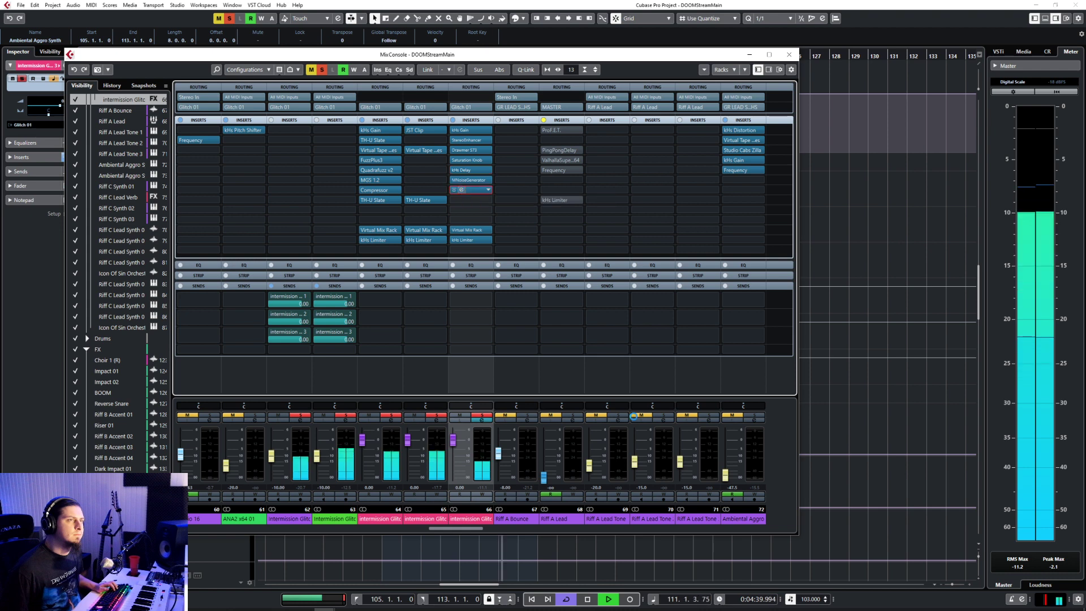
click(461, 190)
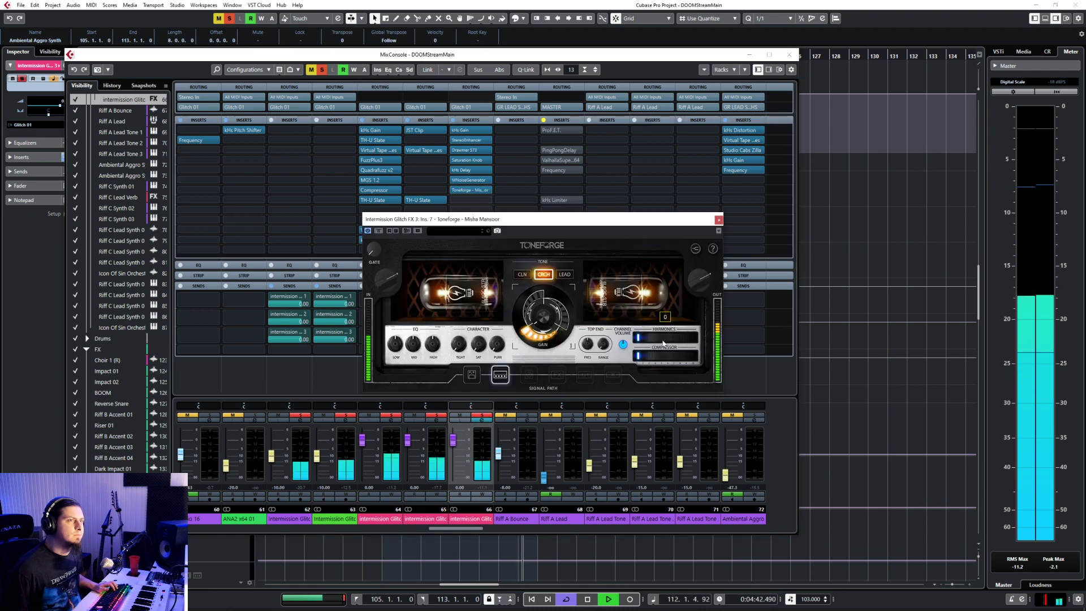
drag(661, 341, 646, 372)
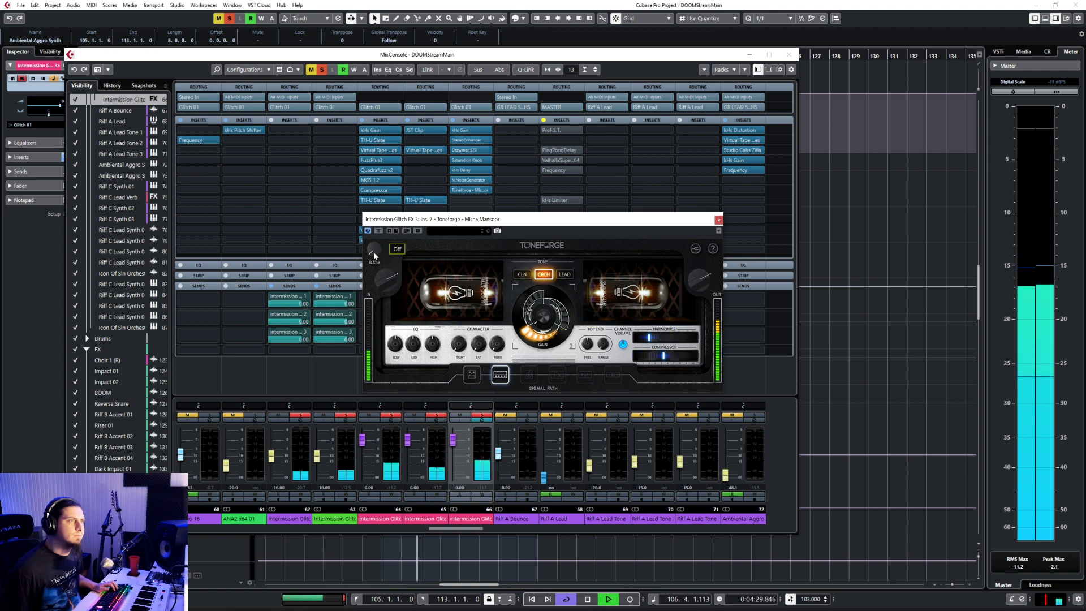
drag(374, 255, 375, 219)
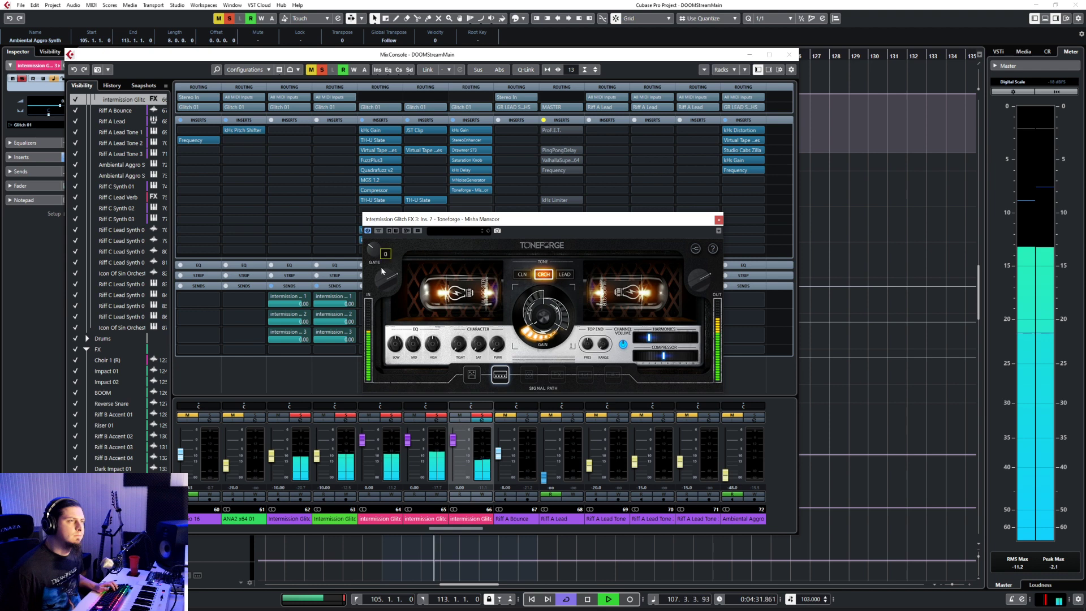
mouse_move(379, 257)
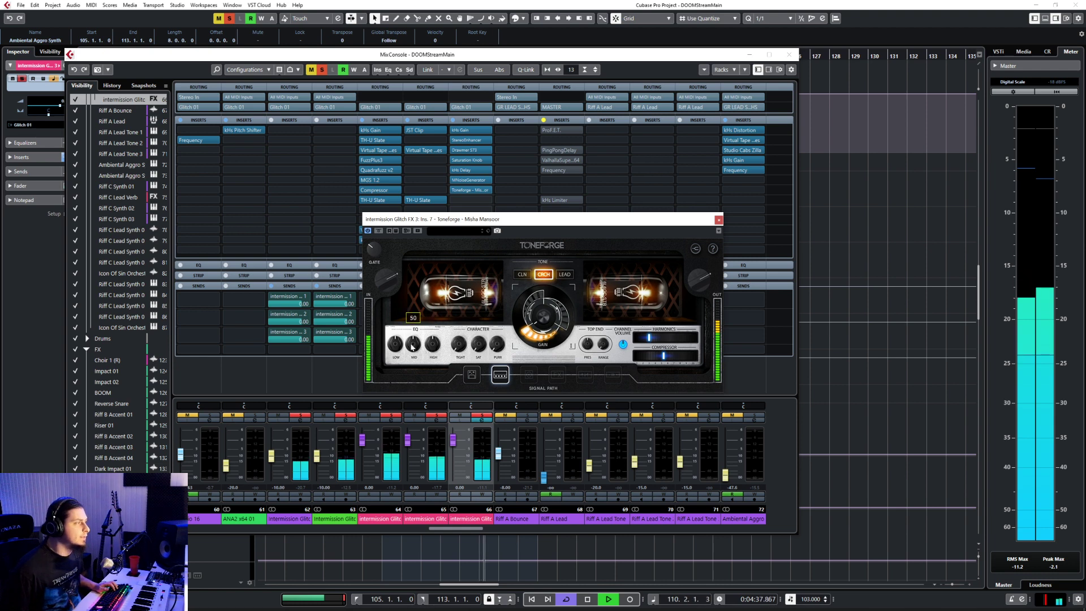
click(718, 221)
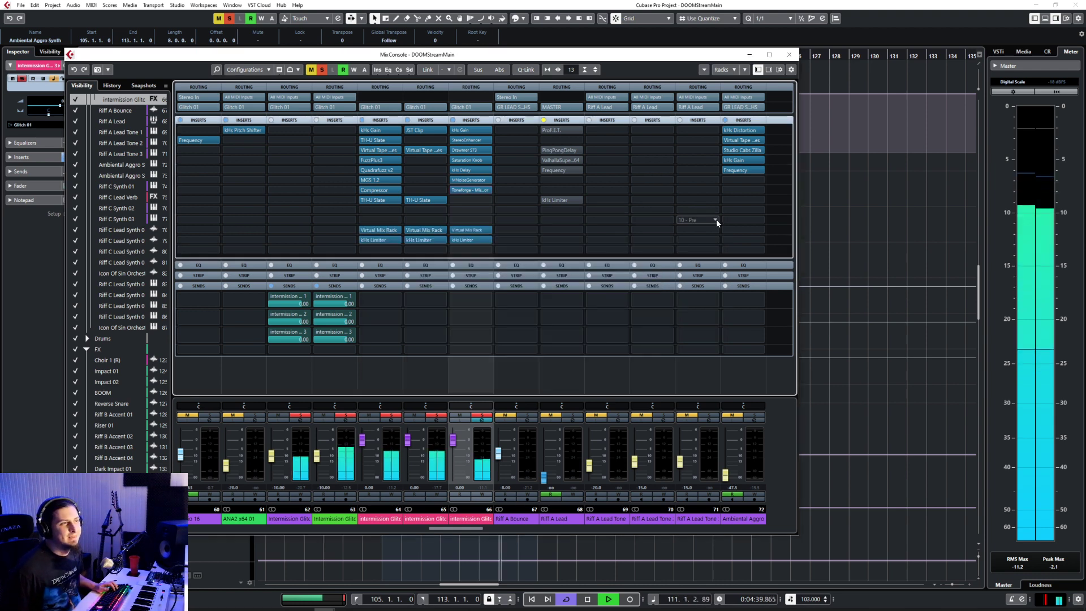
click(790, 54)
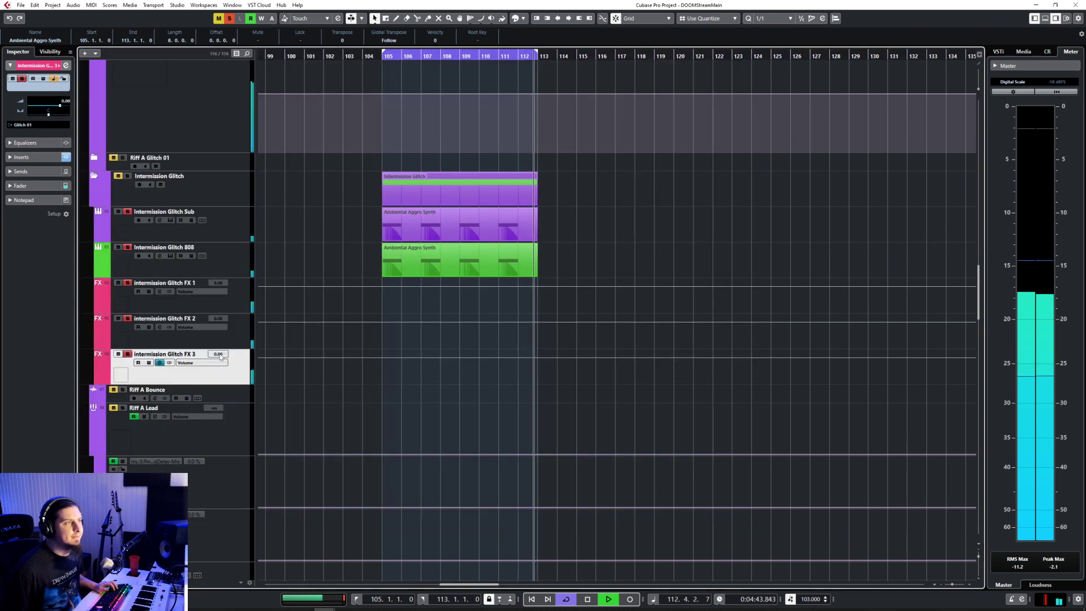
Step: Try Intermission Glitch FX 3's volume at -7.99, reset it to 0 and stop playback
drag(221, 356, 221, 390)
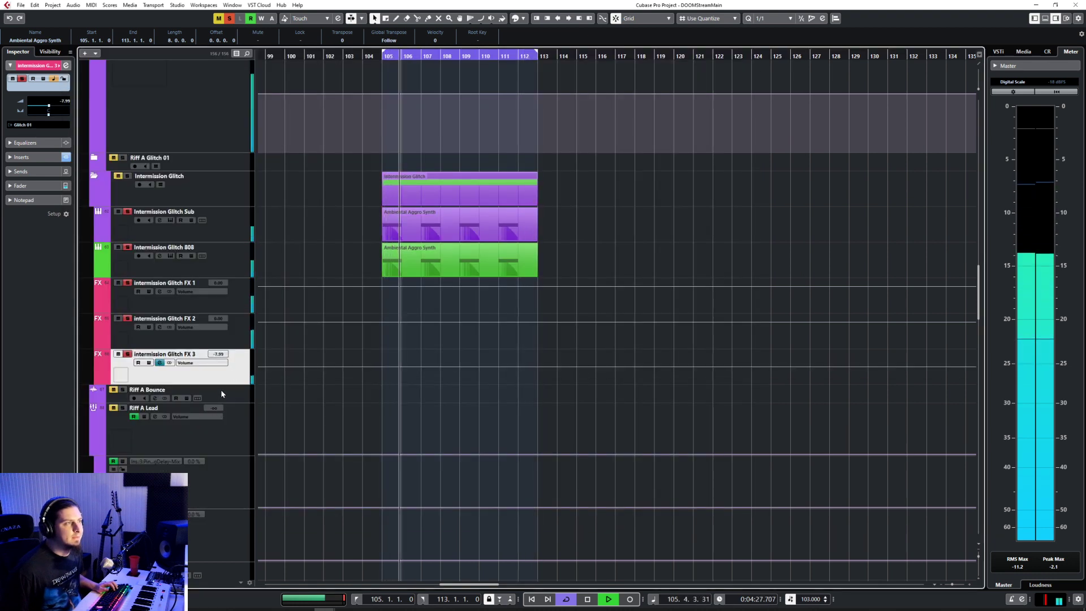
double_click(220, 357)
text(0)
key(Return)
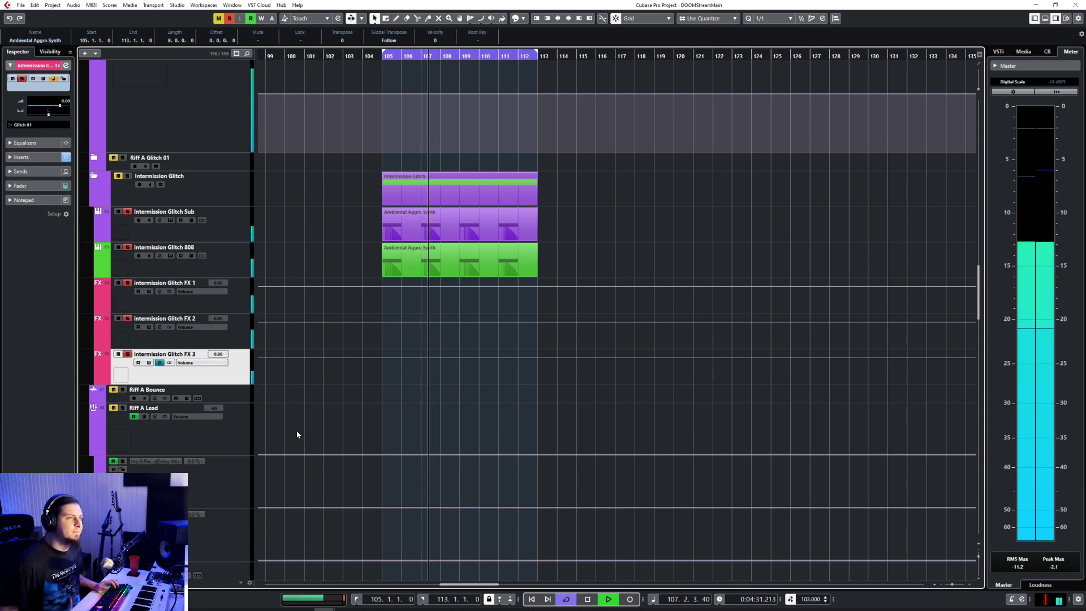
key(space)
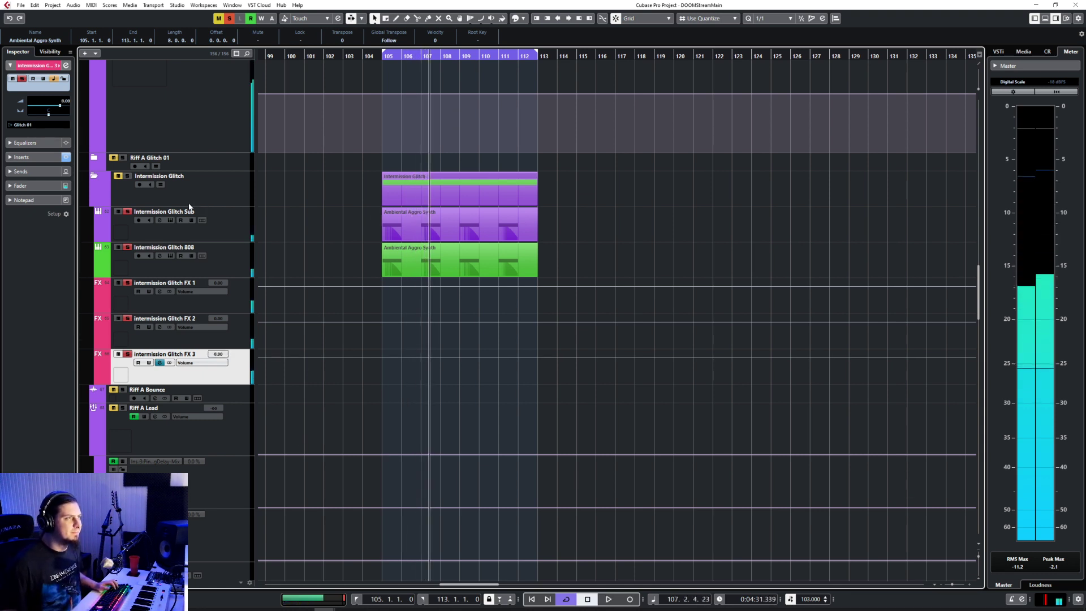
Step: Clear the solos on the Intermission Glitch tracks and leave FX 1, FX 2 and FX 3 muted
click(127, 211)
click(127, 247)
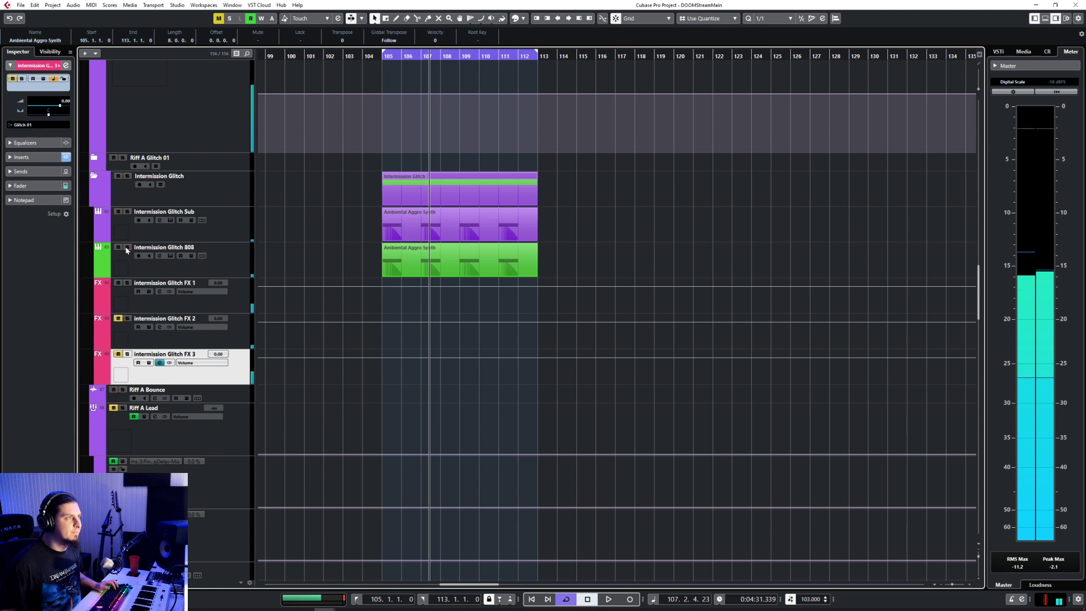
click(117, 283)
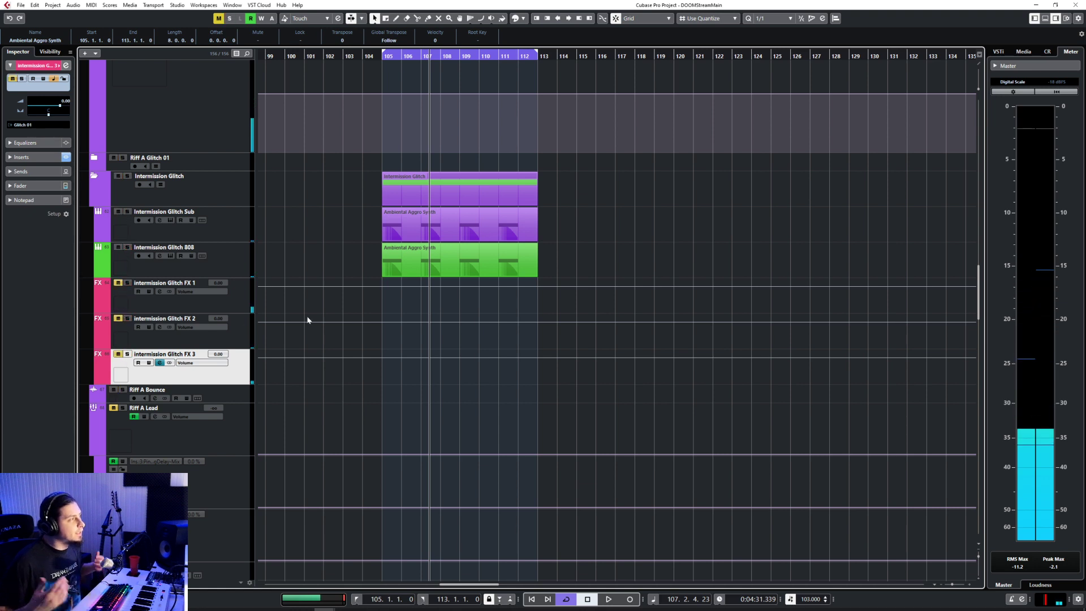
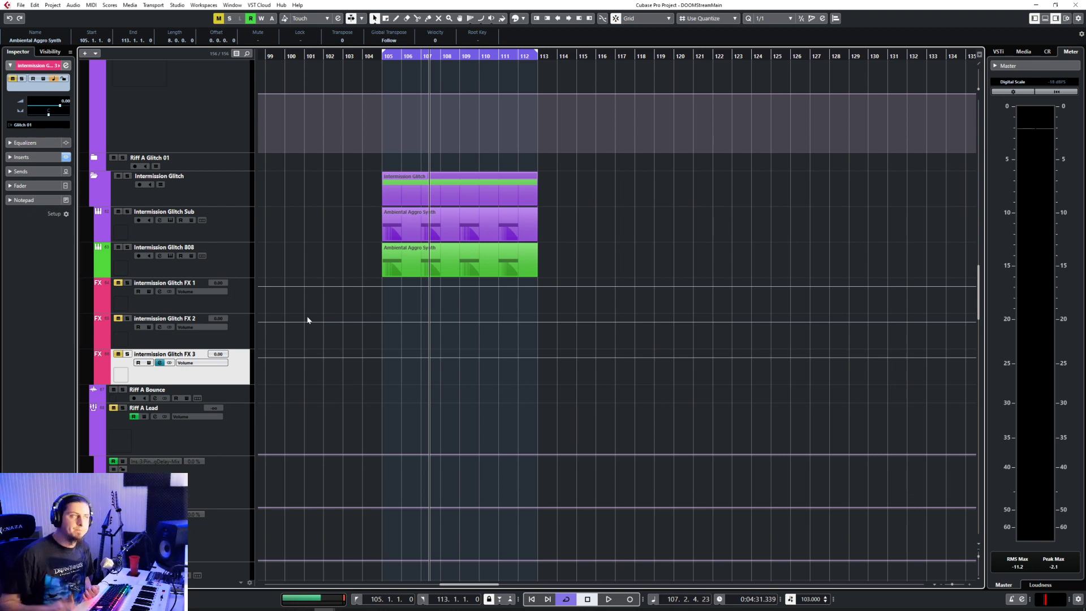
Step: Extend the cycle range to end at bar 115 and return the playback cursor to bar 105
click(237, 195)
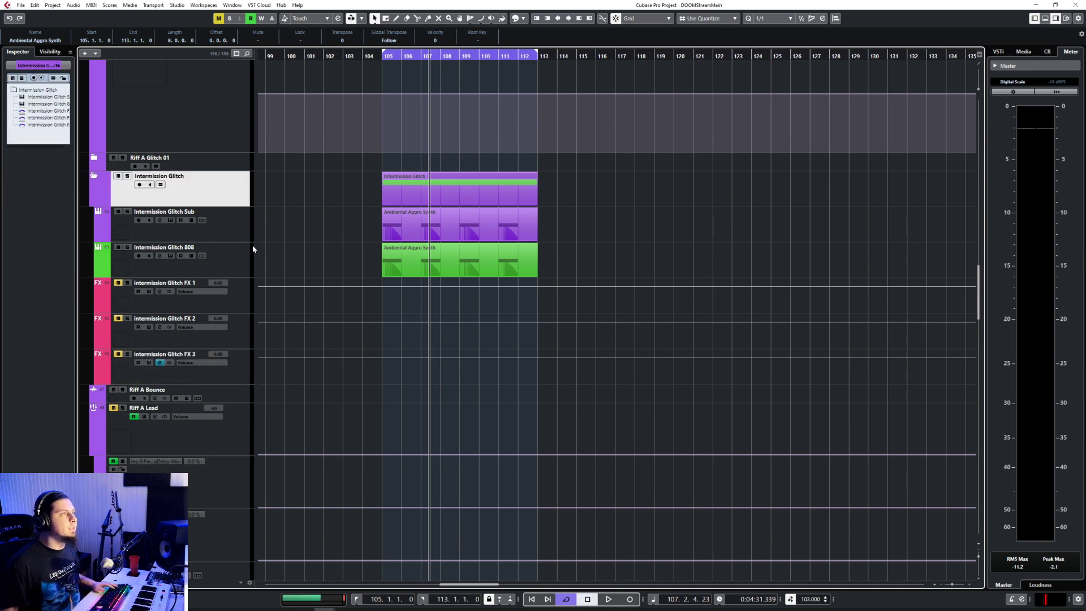
click(538, 53)
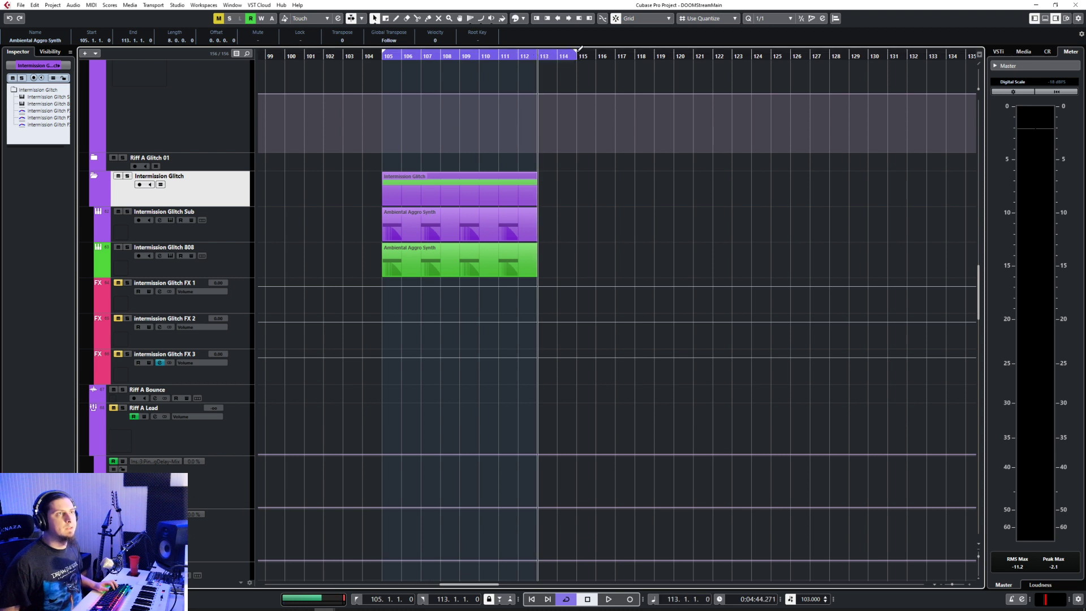
click(383, 53)
Step: Clear the Riff A Glitch 01 folder's solo and solo the Glitch 01 group channel instead
click(224, 165)
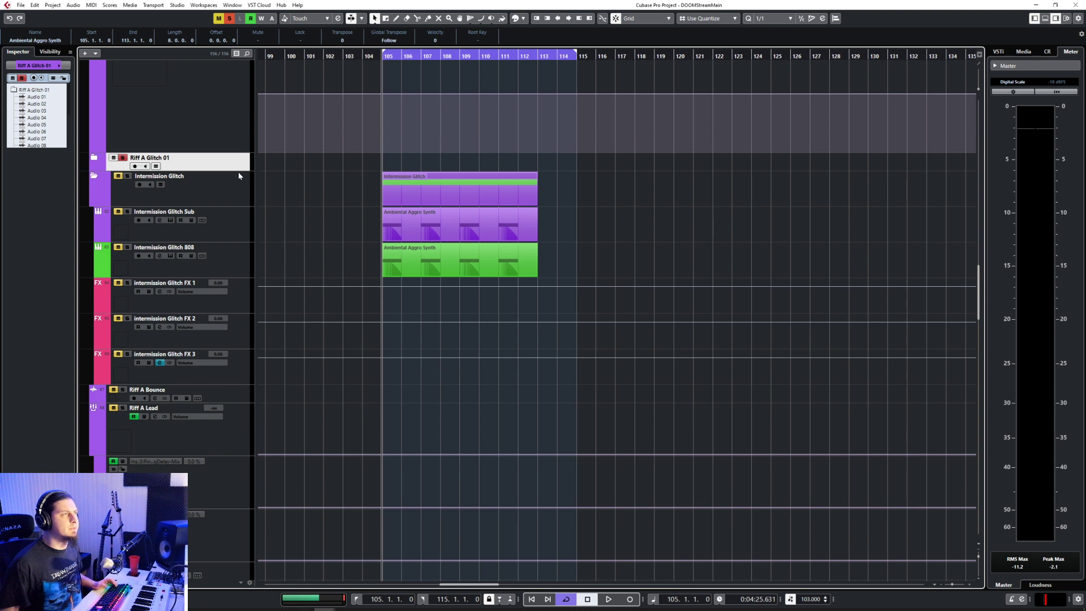
key(s)
scroll(265, 249, up, 5)
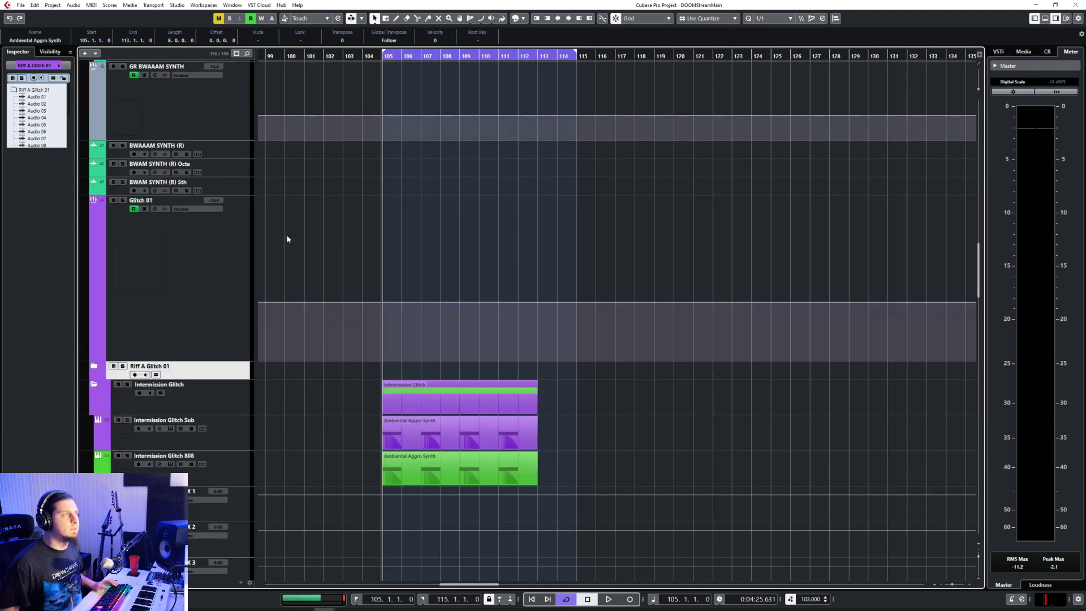
click(225, 252)
key(s)
scroll(340, 248, down, 5)
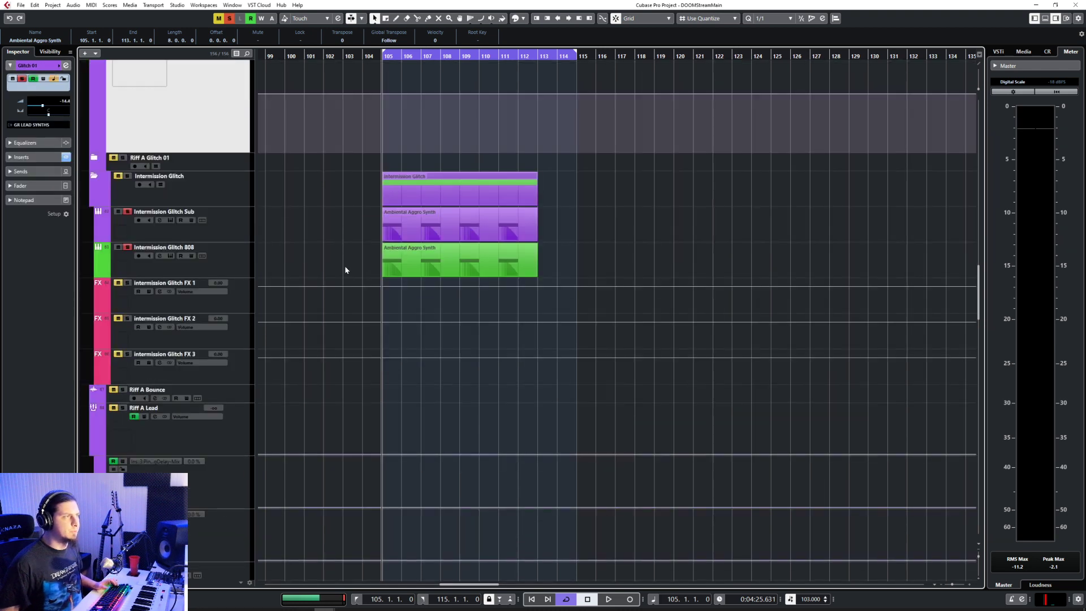
Step: Solo Intermission Glitch FX 1, FX 2 and FX 3 while playing the extended loop, and reselect FX 1
click(245, 304)
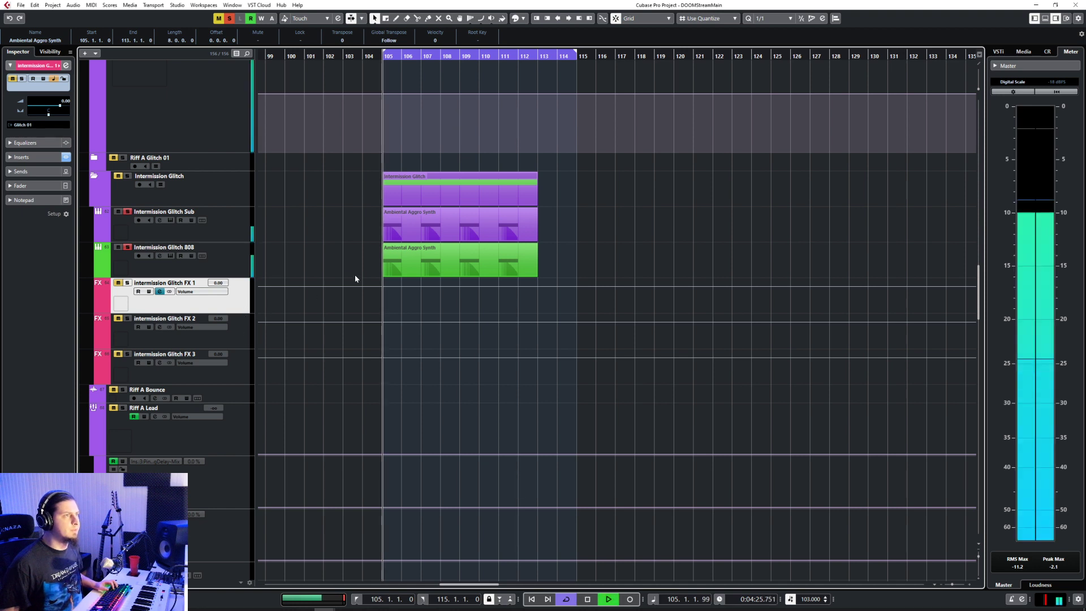
key(s)
click(238, 343)
key(s)
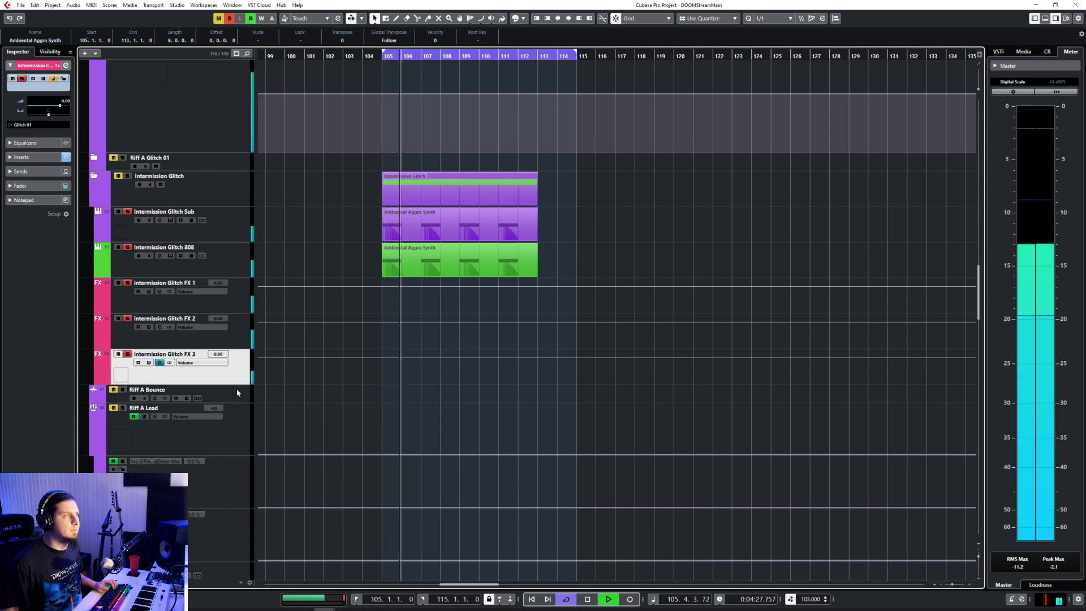
key(Up)
scroll(338, 322, up, 3)
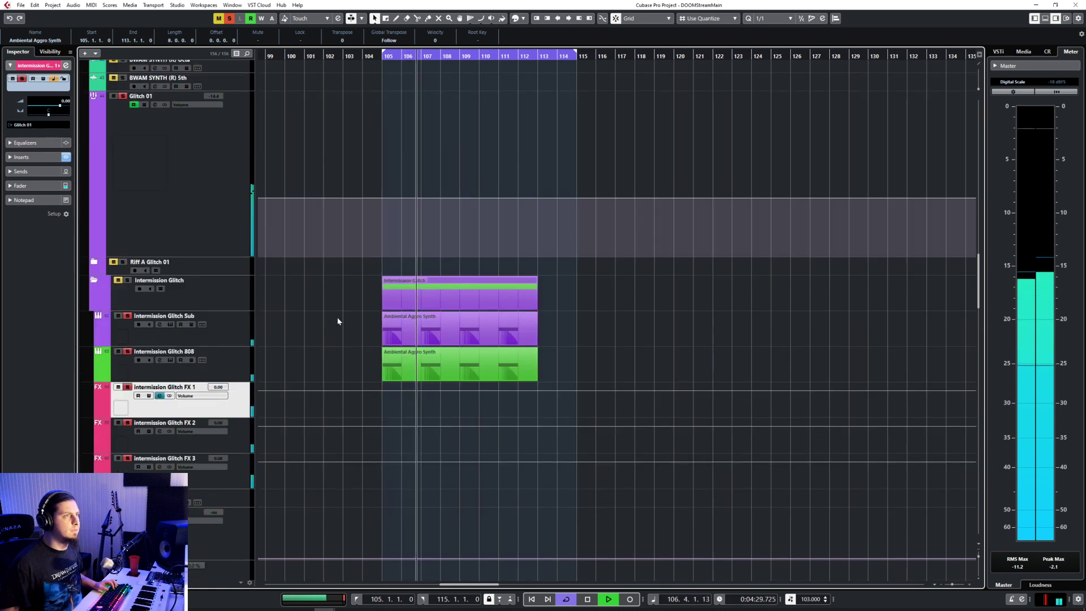
Step: Stop the loop playback and narrow the effect-track solos down to Intermission Glitch FX 3 alone
click(244, 452)
key(Down)
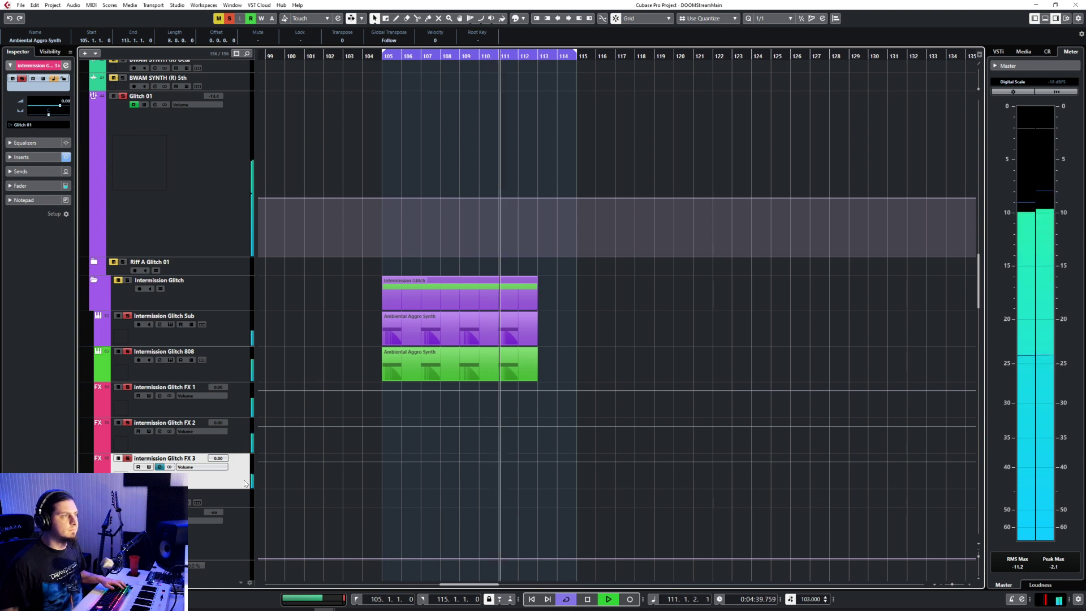
key(space)
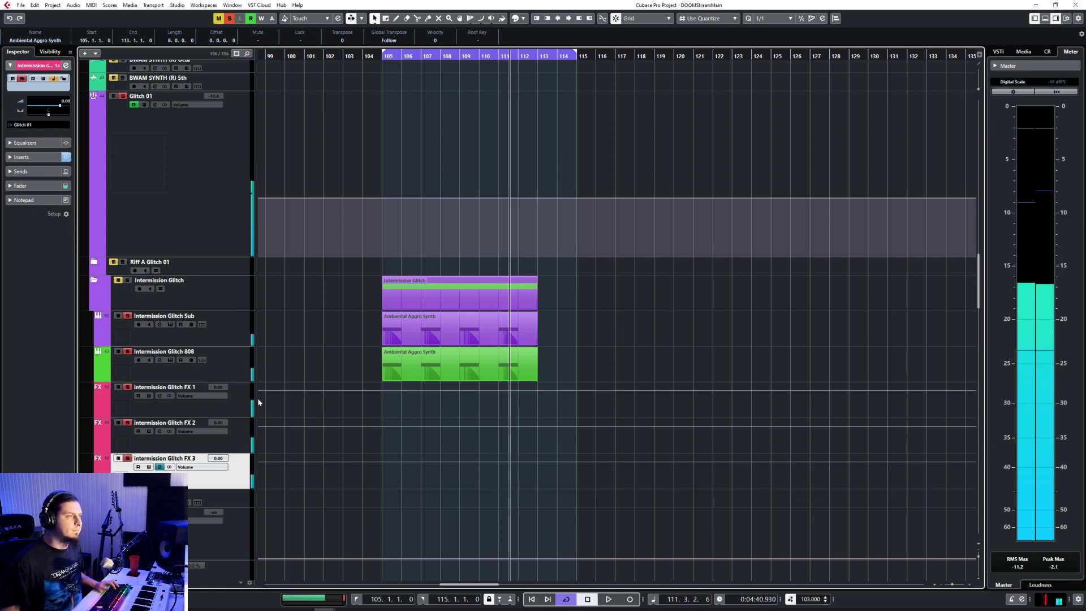
click(237, 444)
click(237, 403)
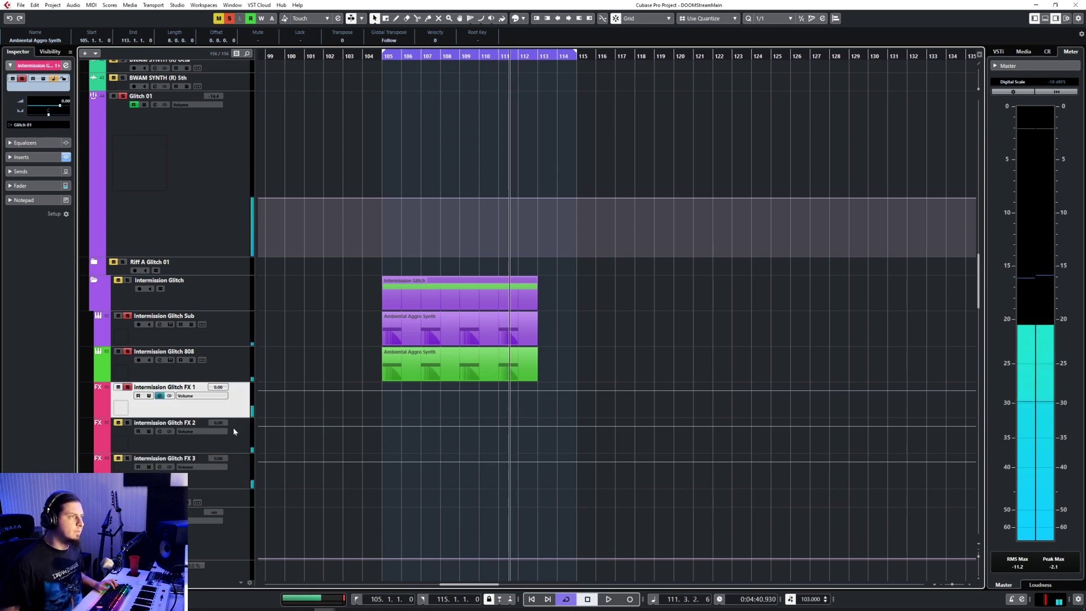
click(291, 478)
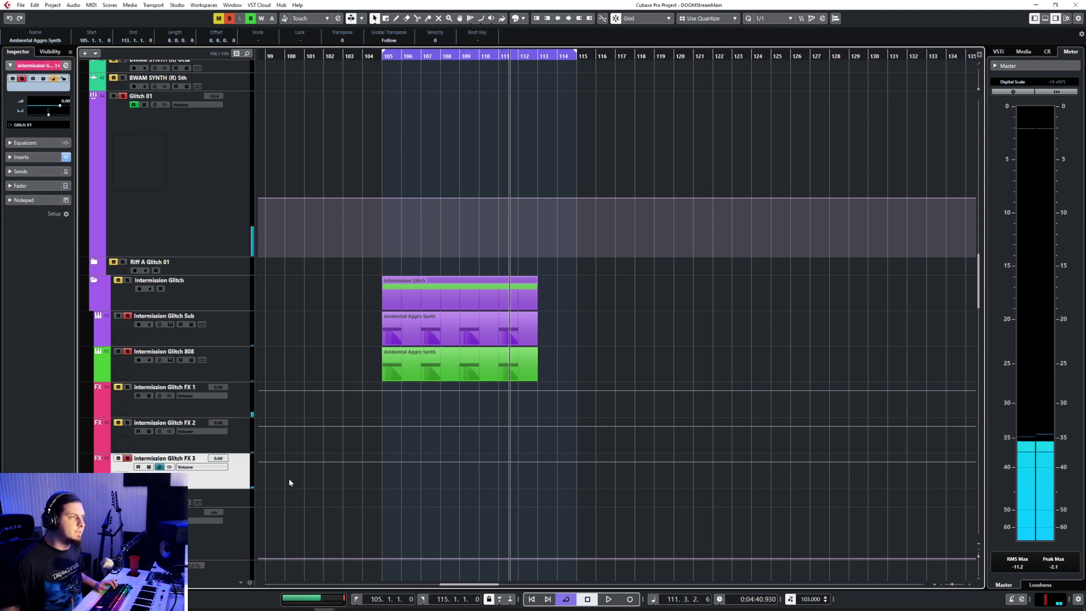
Step: Play the loop from bar 105 to compare the sound with and without FX 3, leaving FX 3 unsoloed, and stop
click(390, 65)
key(space)
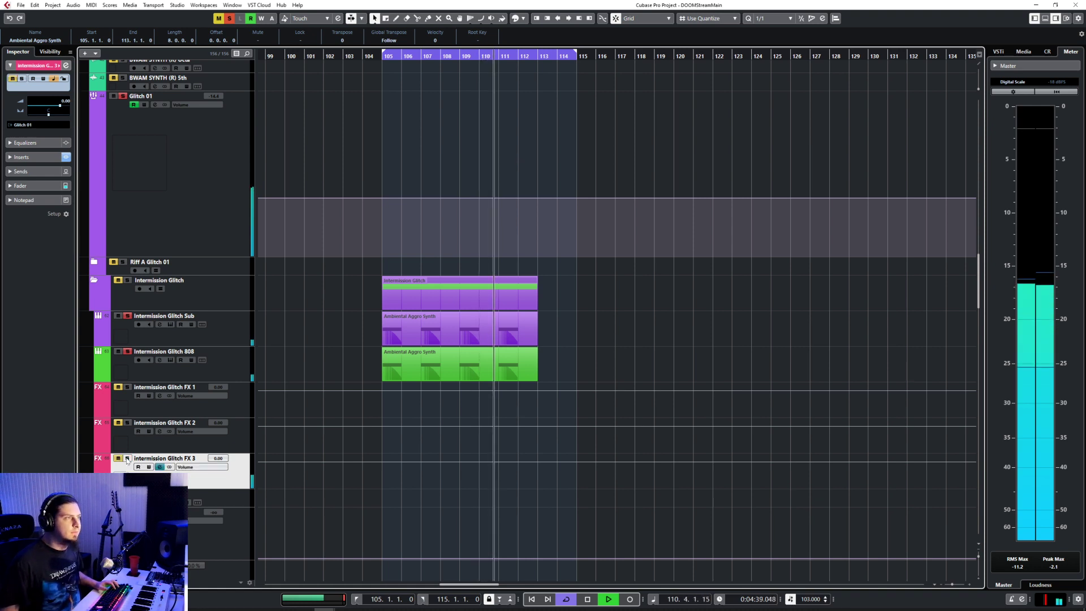
key(space)
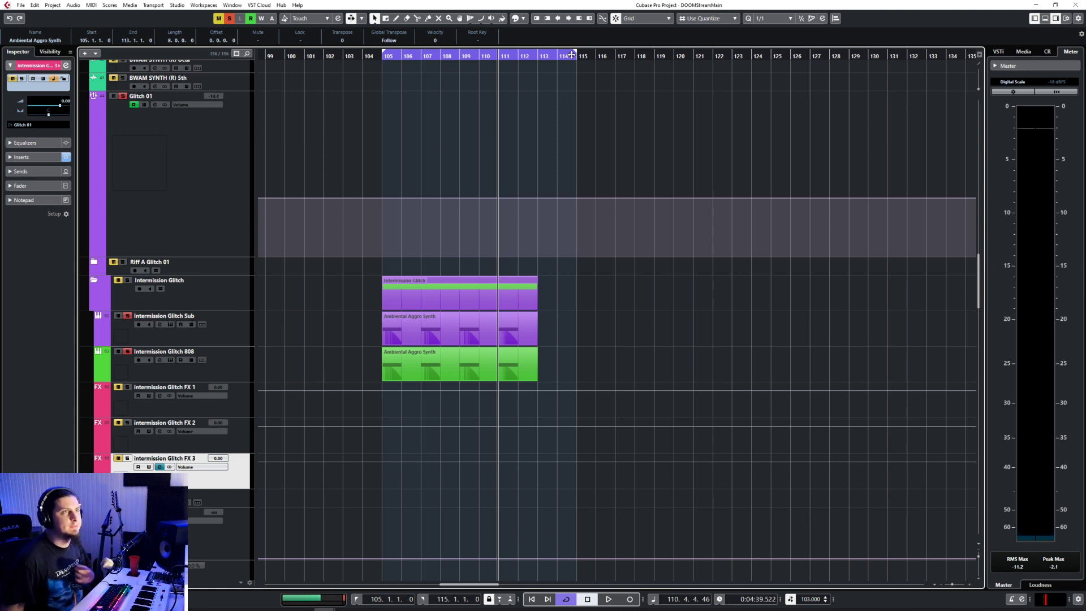
Step: Extend the cycle range to span bars 104 to 119, with the cursor at bar 104 and Intermission Glitch Sub selected
drag(572, 54, 638, 52)
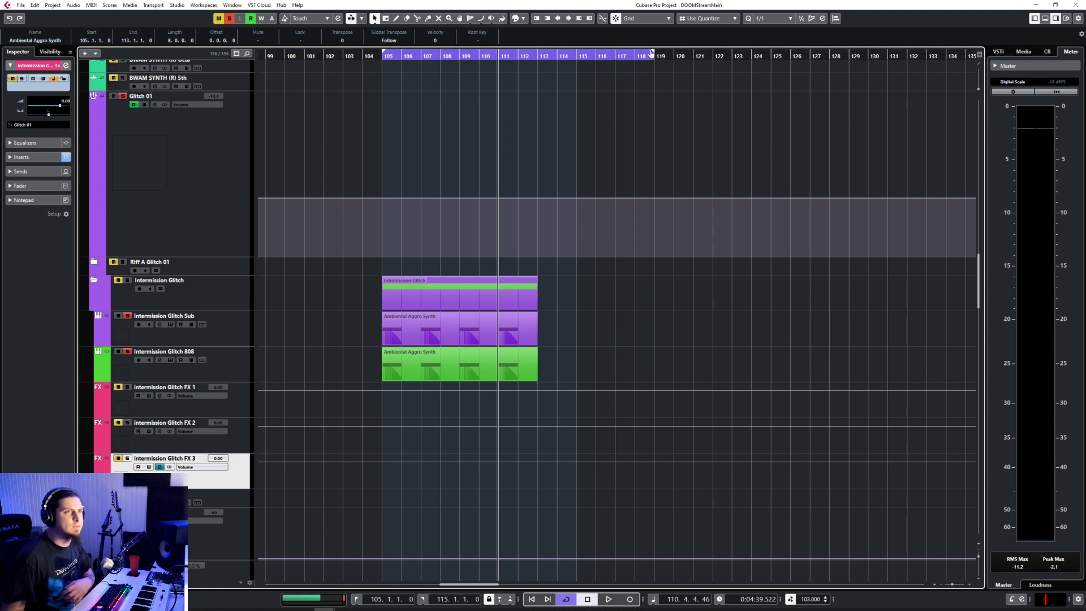
click(377, 55)
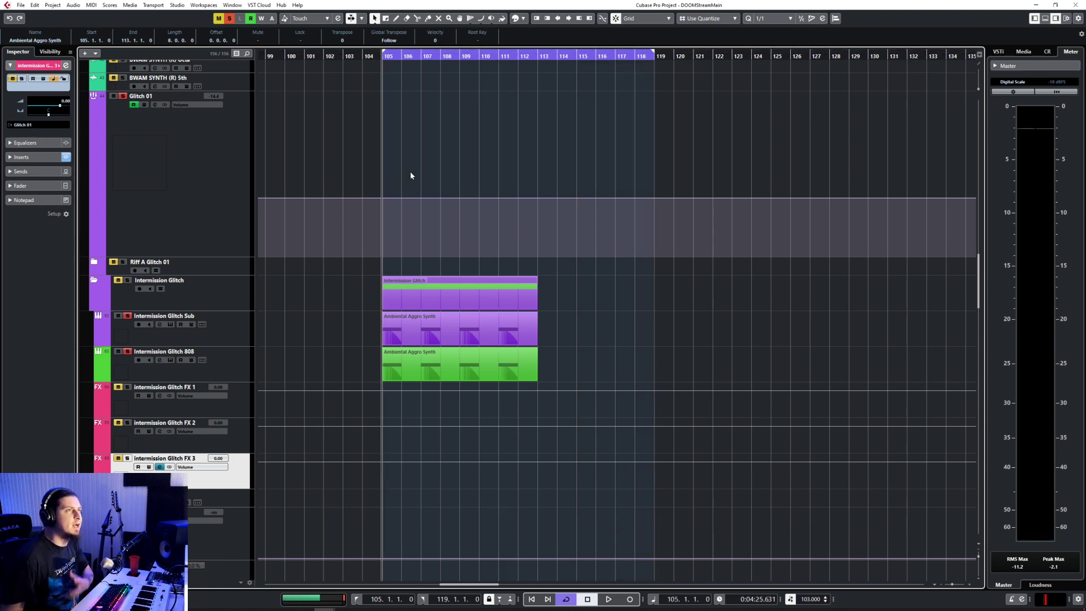
click(220, 345)
click(212, 365)
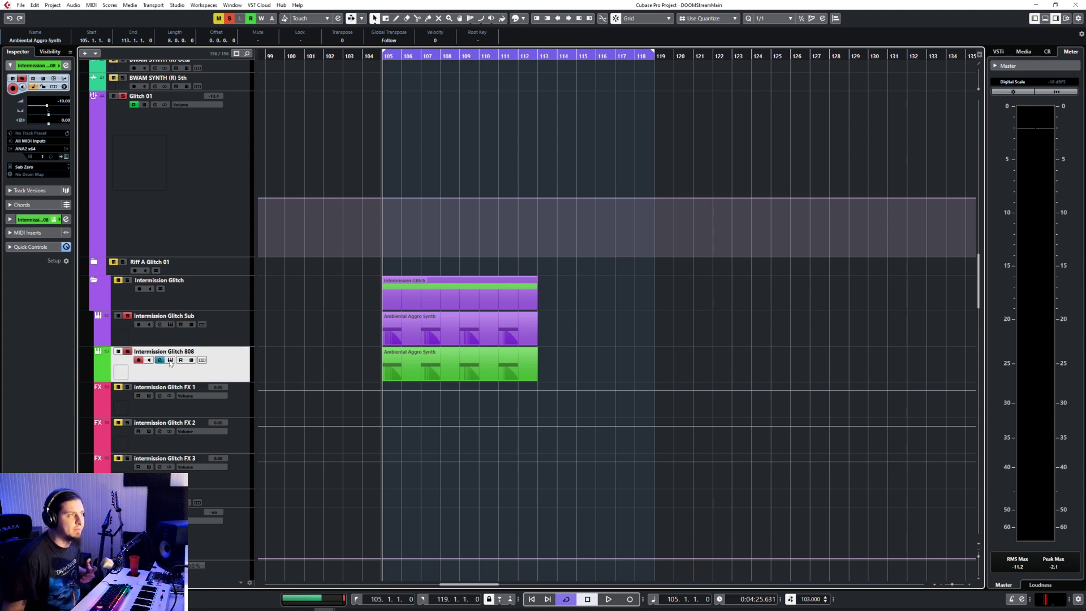
click(246, 332)
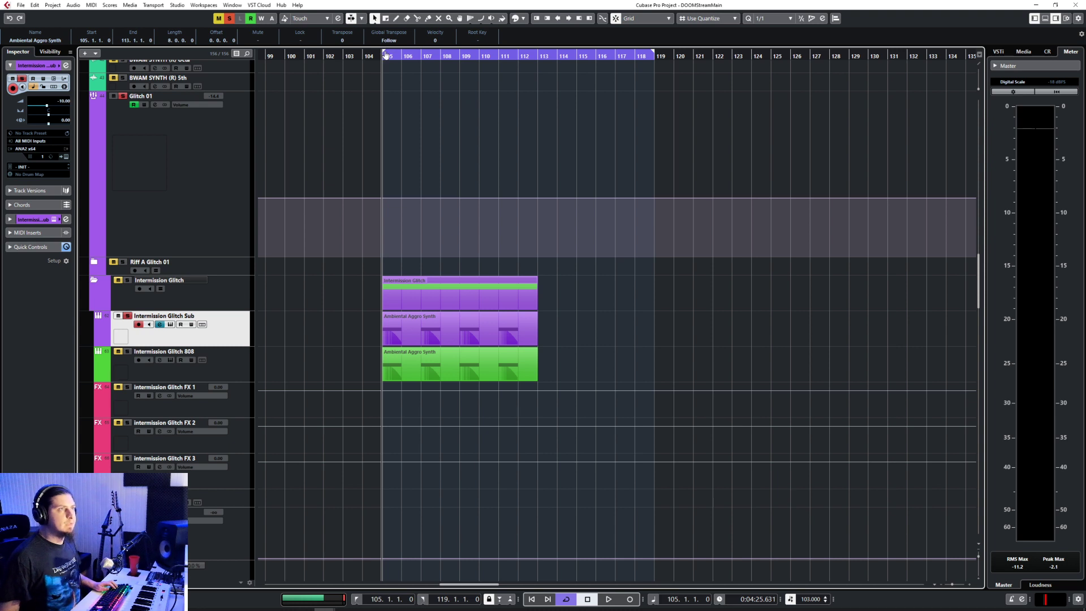
click(367, 56)
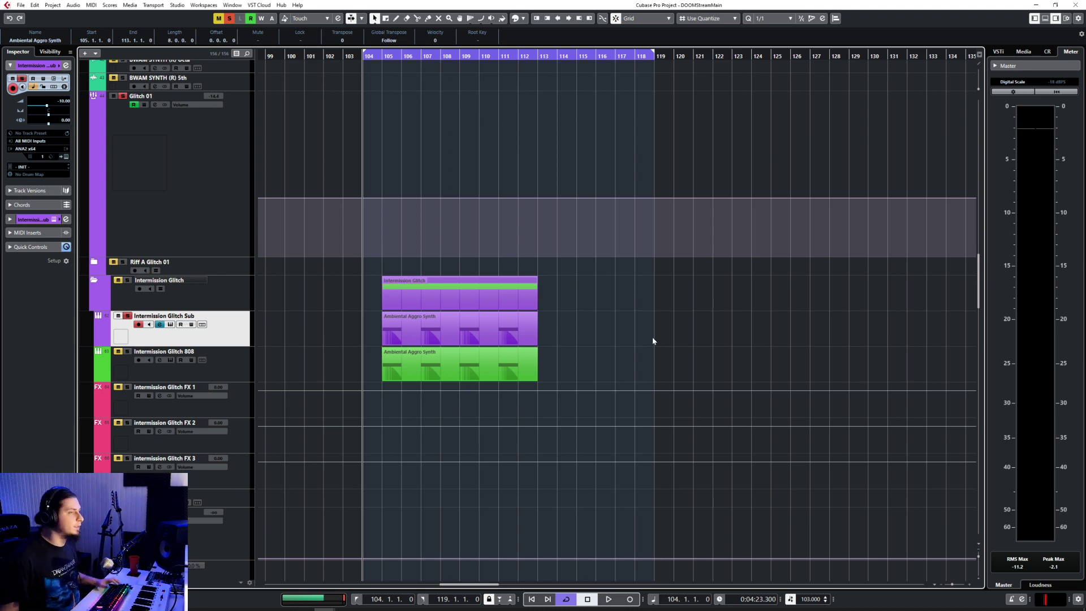
Step: Check the soloed Intermission Glitch Sub track with a short playback from bar 104 and export it as audio
key(space)
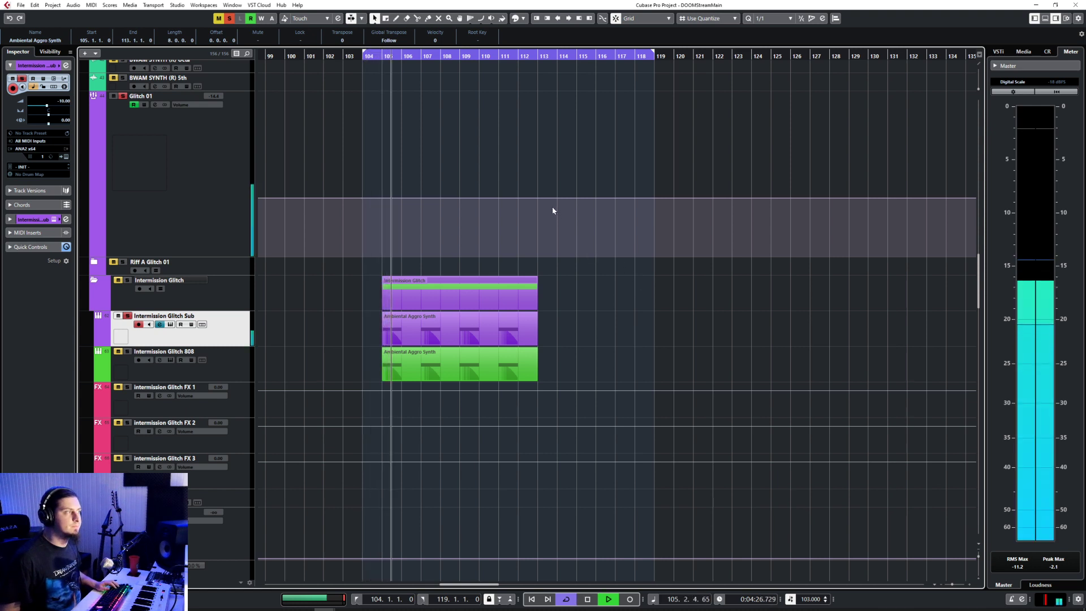
key(space)
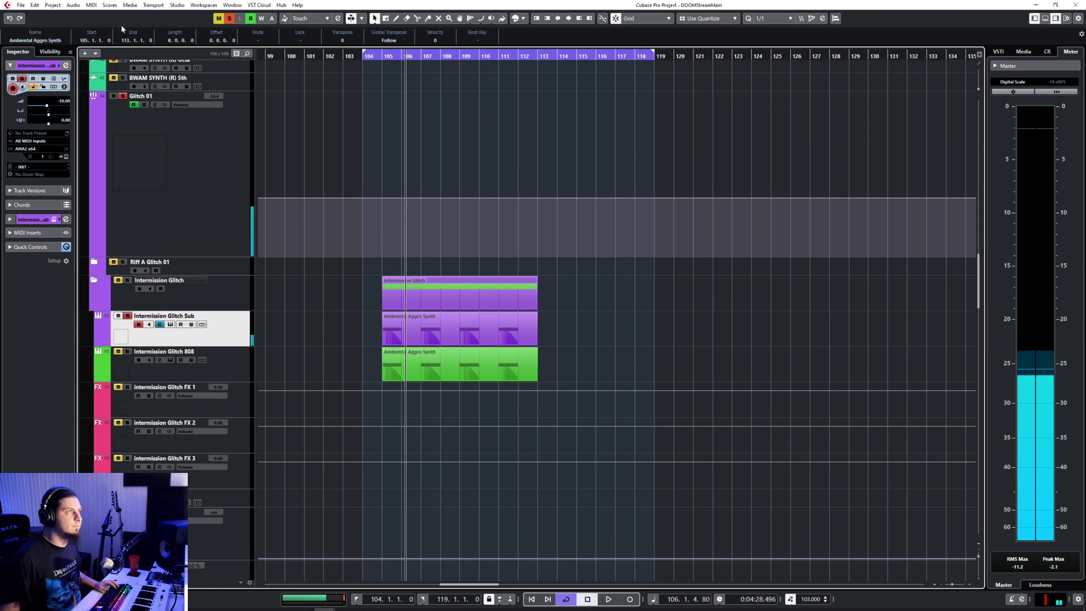
click(21, 6)
mouse_move(46, 140)
click(151, 139)
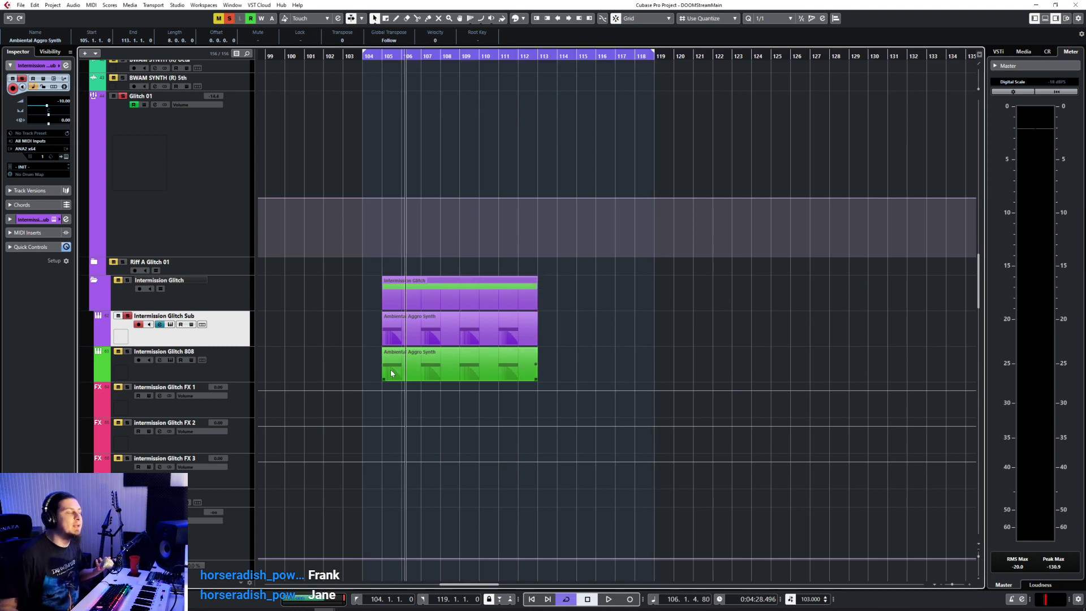
Step: Solo Intermission Glitch 808 instead of the Sub, play it briefly from bar 105, and export it as audio
click(128, 351)
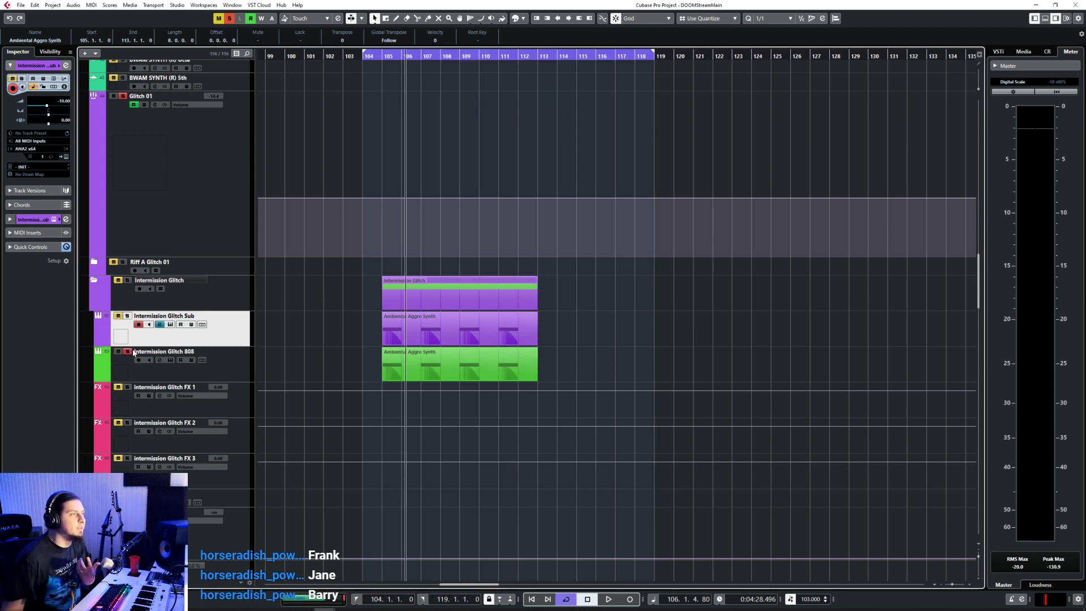
click(382, 56)
key(space)
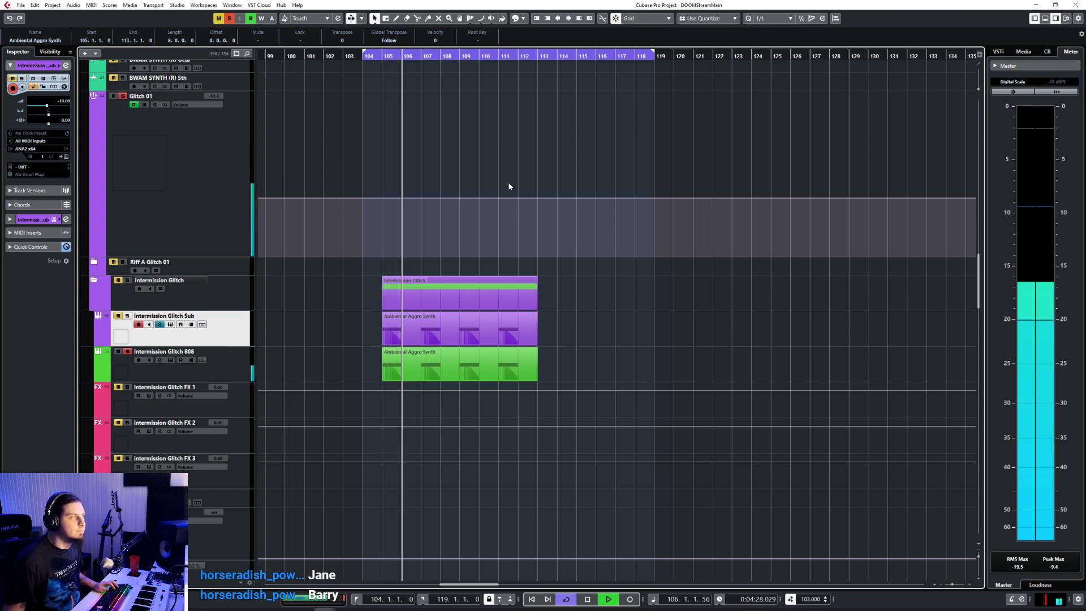
key(space)
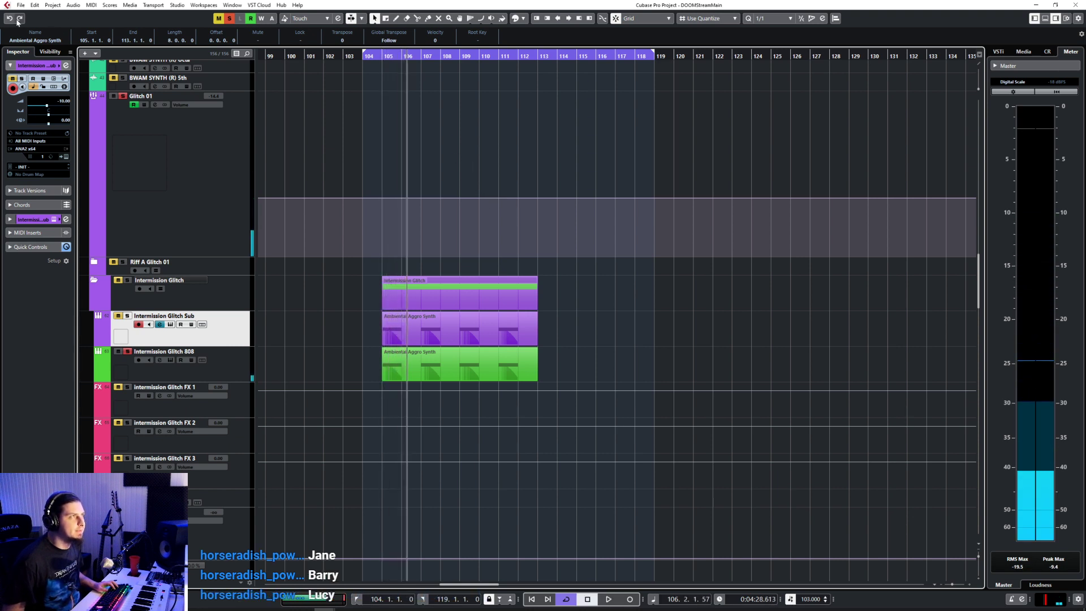
click(21, 5)
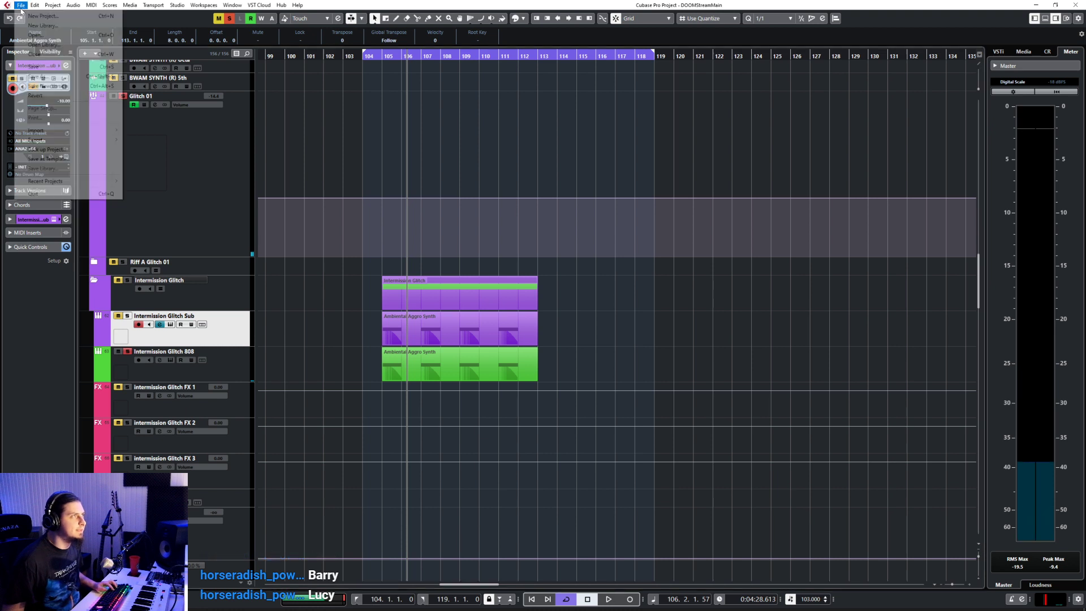
mouse_move(85, 140)
click(143, 141)
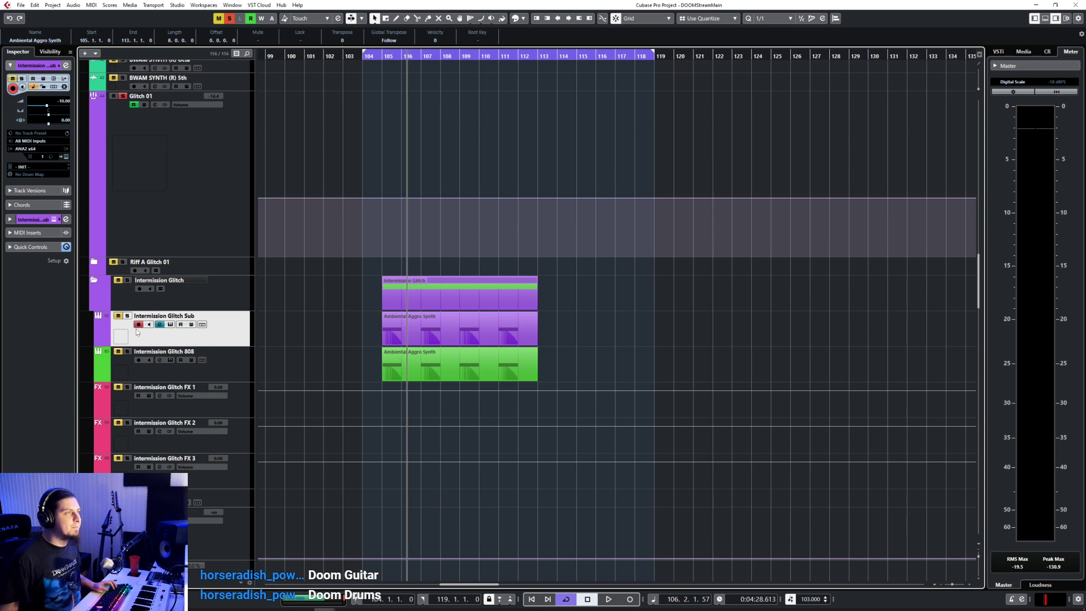
Step: Solo the Sub and 808 tracks together and select their two Ambiental Aggro Synth parts
click(513, 334)
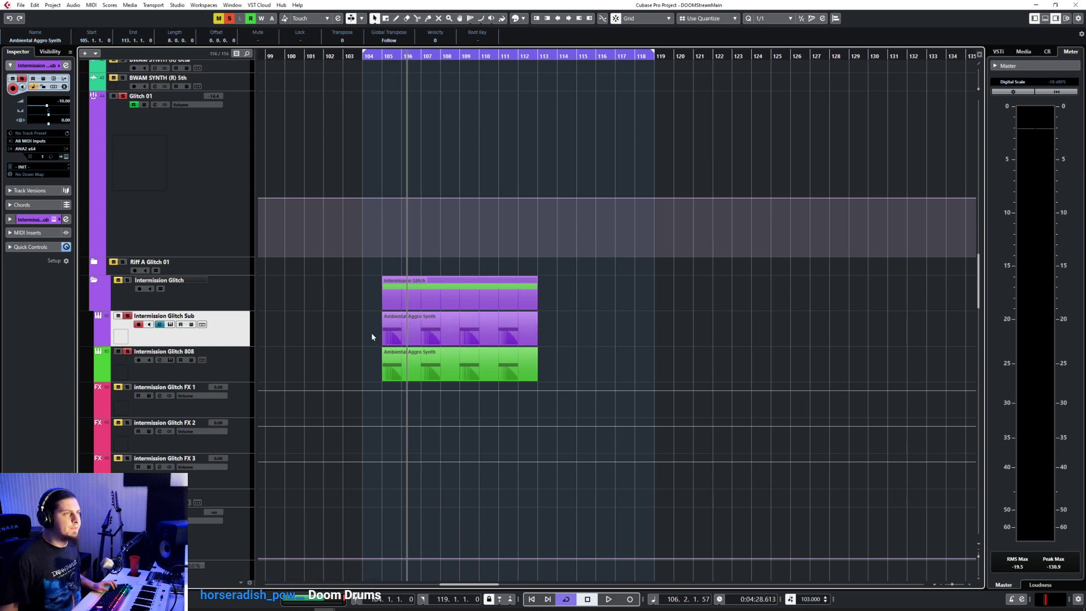
drag(371, 334, 427, 379)
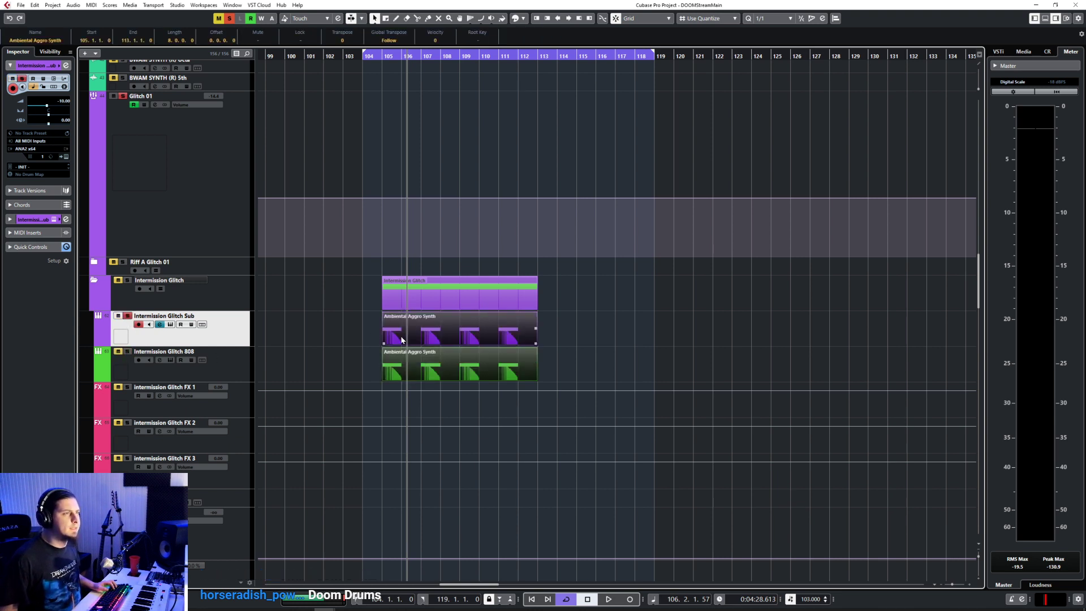
click(366, 339)
drag(366, 324, 436, 372)
Step: Solo Intermission Glitch FX 1 and draw an empty part from bar 120 to bar 134 on the Intermission Glitch Sub track
scroll(708, 342, right, 3)
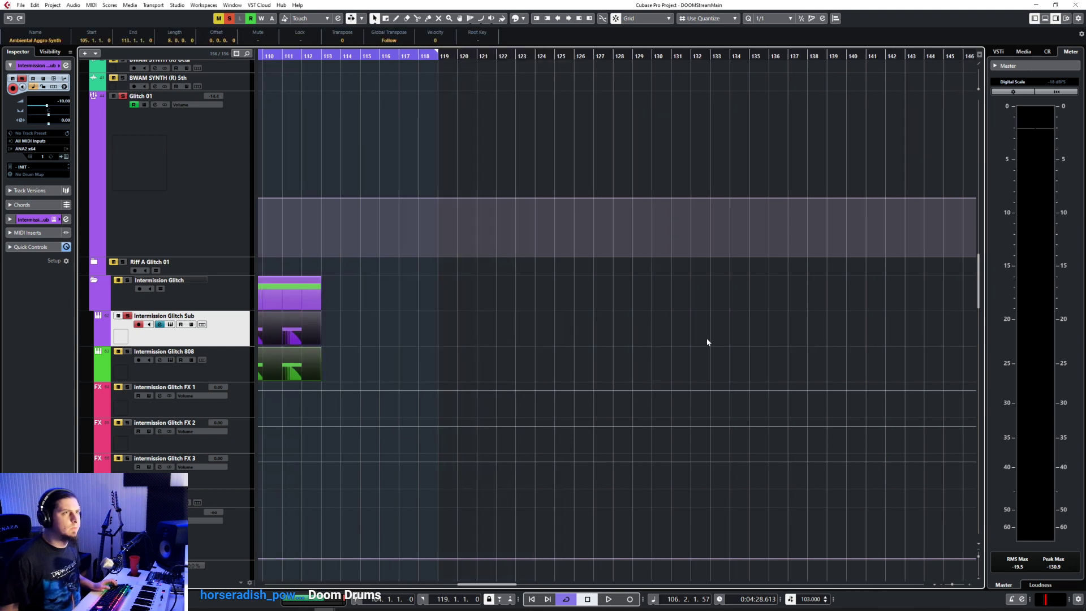
scroll(573, 251, left, 2)
click(659, 359)
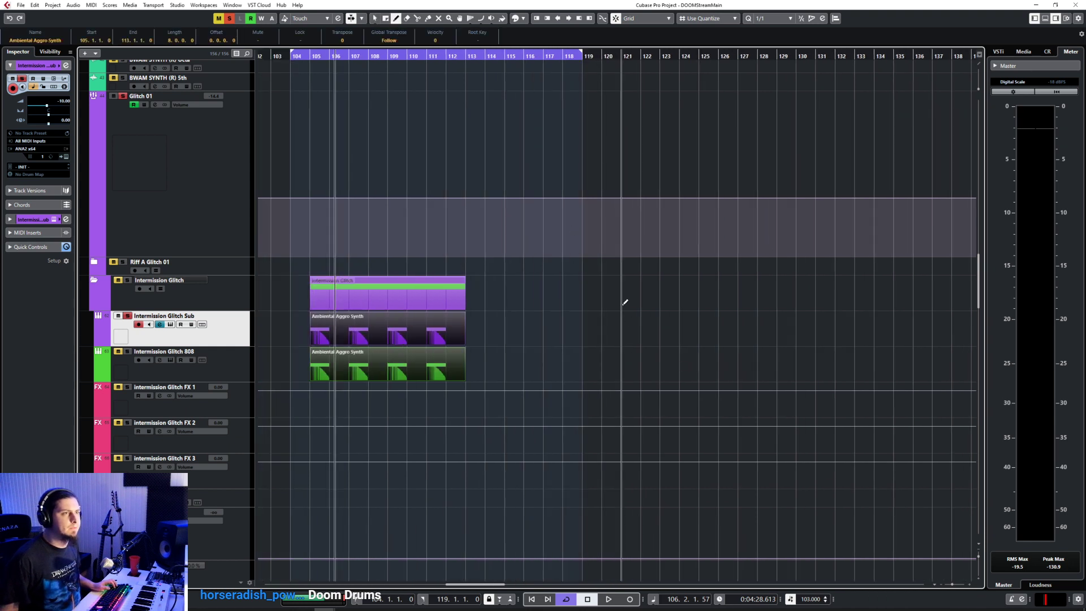
click(128, 389)
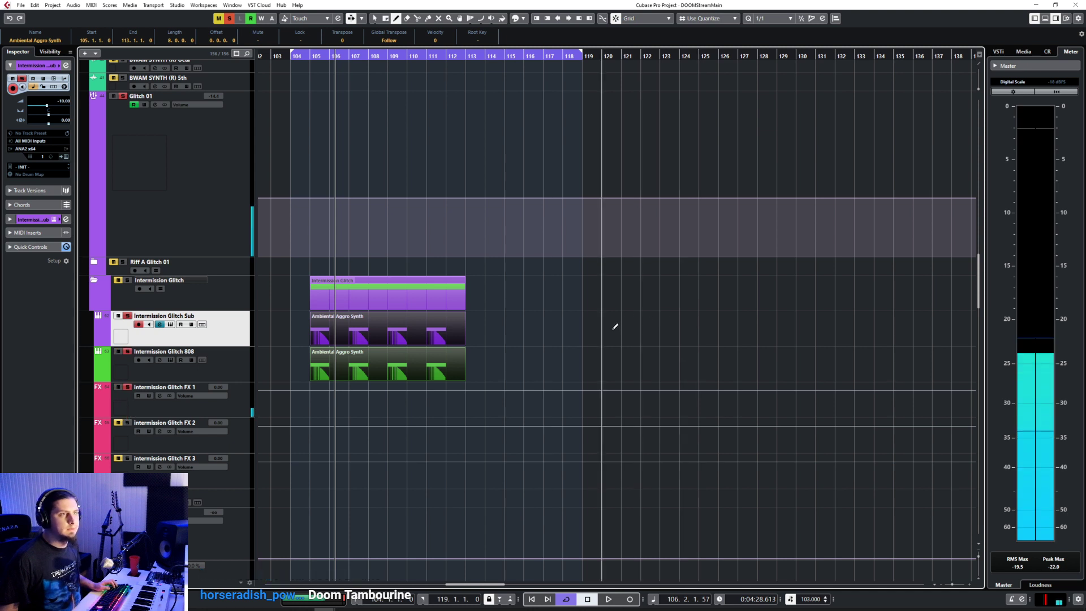
drag(615, 326, 875, 323)
right_click(871, 324)
click(866, 324)
Step: Open the new Sub part in the Key Editor with quantize set to 1/16 and the Draw tool active at bar 120
double_click(785, 332)
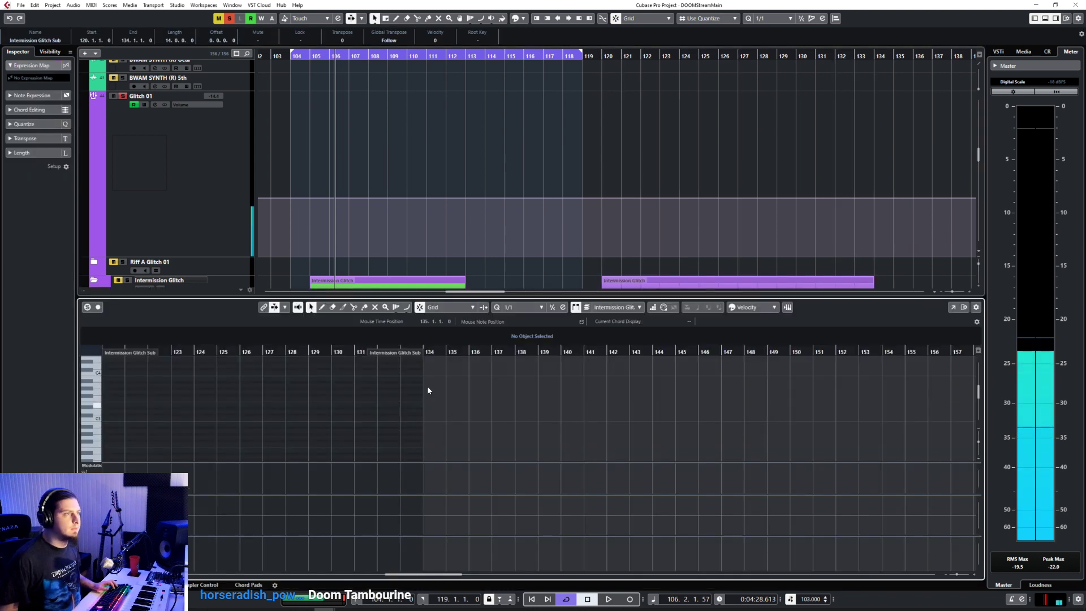
click(525, 311)
click(548, 358)
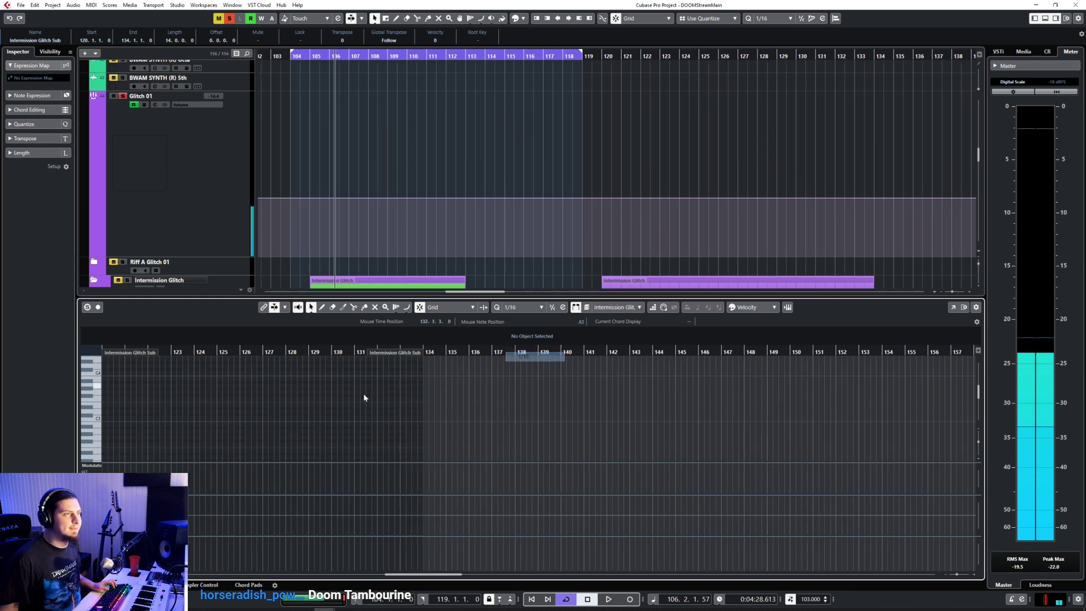
scroll(357, 396, up, 4)
scroll(329, 409, left, 4)
scroll(176, 442, up, 3)
scroll(177, 444, left, 2)
right_click(177, 444)
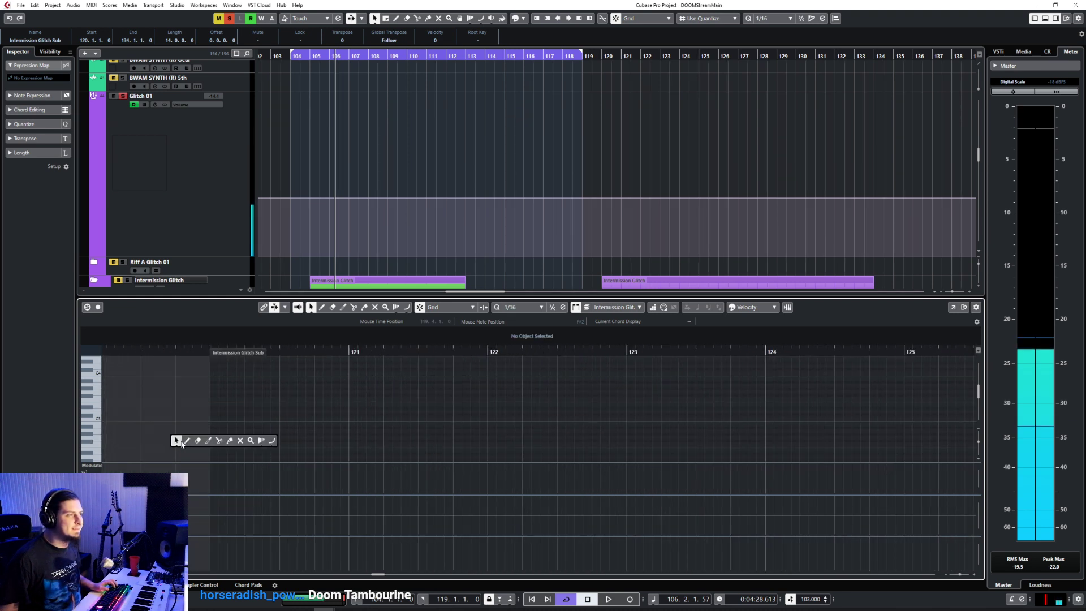
click(183, 442)
Step: Audition several pitches of the Sub synth on the Key Editor's piano keyboard
scroll(129, 429, down, 1)
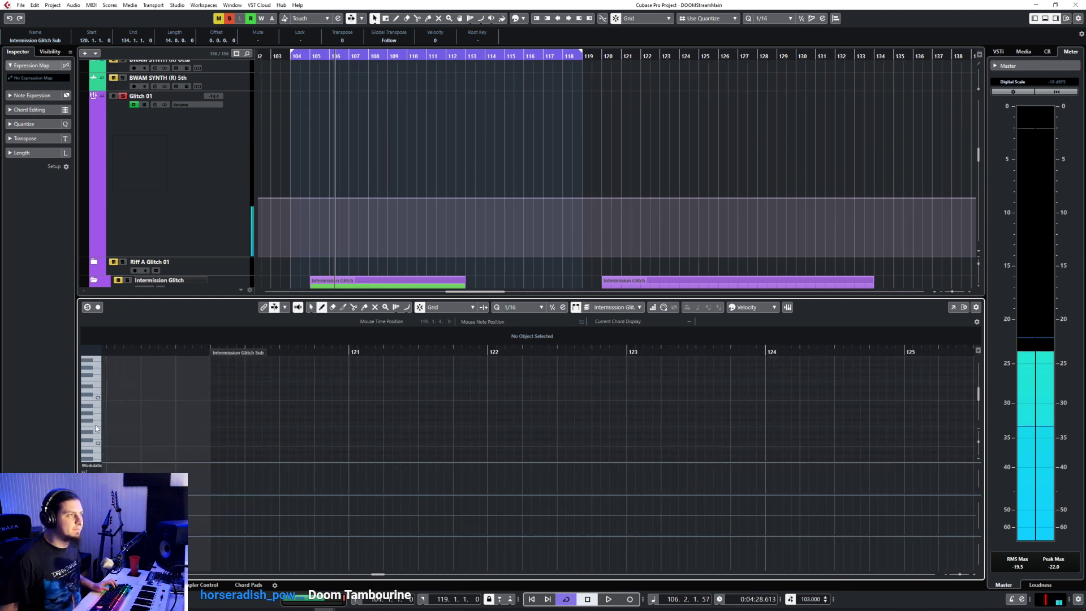
scroll(98, 405, up, 1)
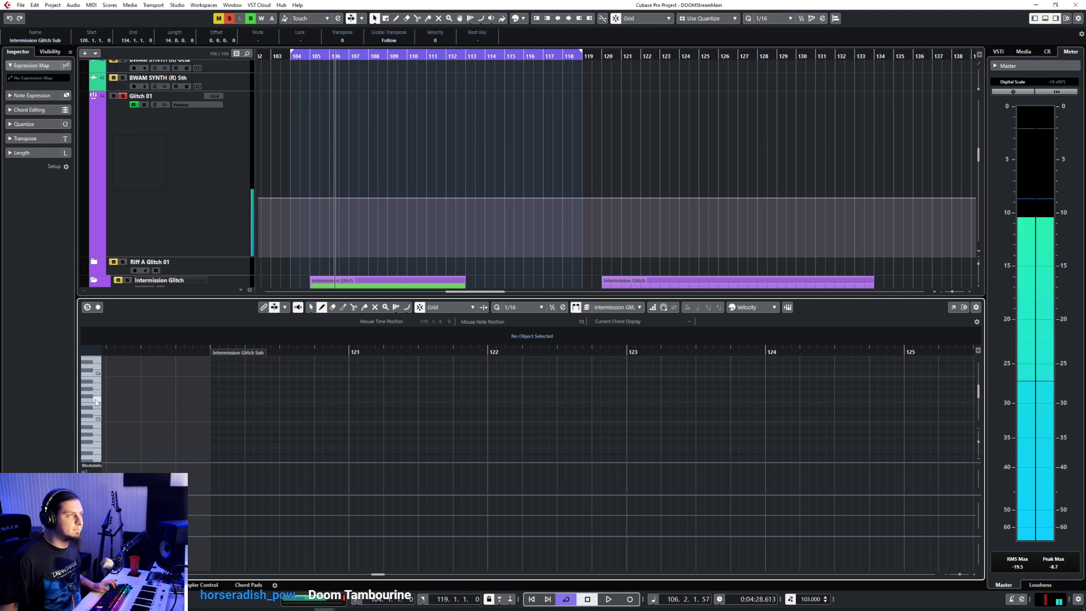
scroll(98, 399, up, 2)
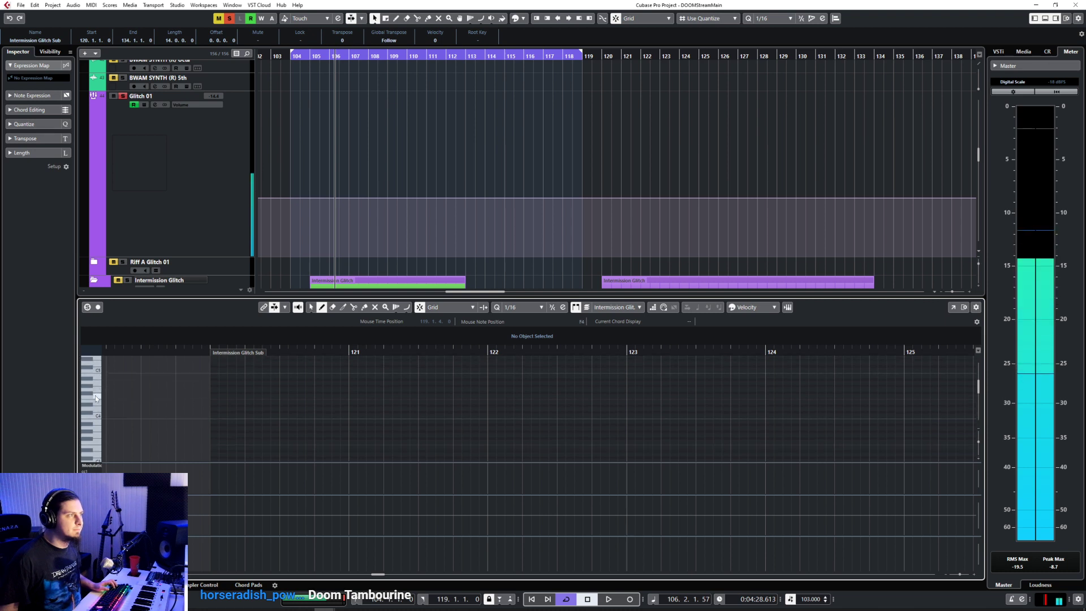
scroll(96, 398, up, 2)
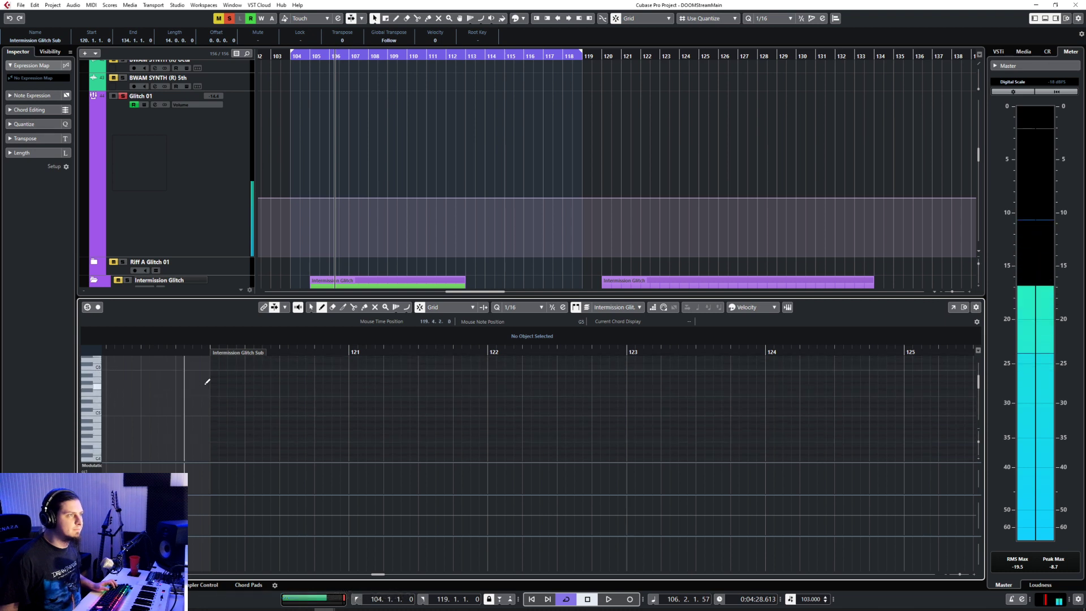
click(214, 436)
key(ctrl+z)
click(215, 437)
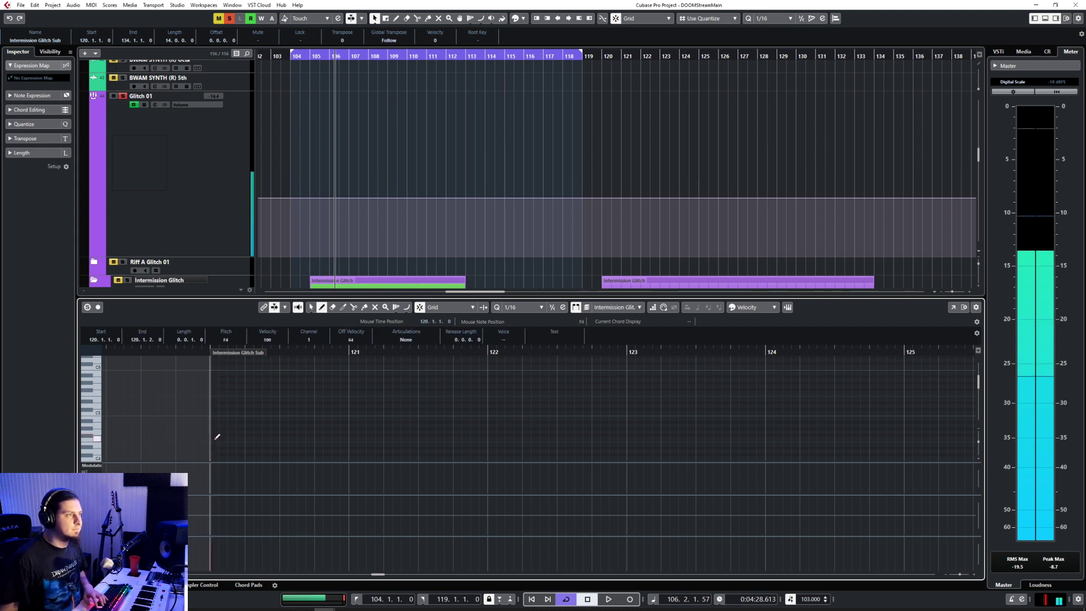
key(ctrl+z)
Step: Audition more low pitches of the Sub synth on the piano keyboard to find the note for the part
scroll(215, 437, down, 4)
scroll(206, 430, down, 3)
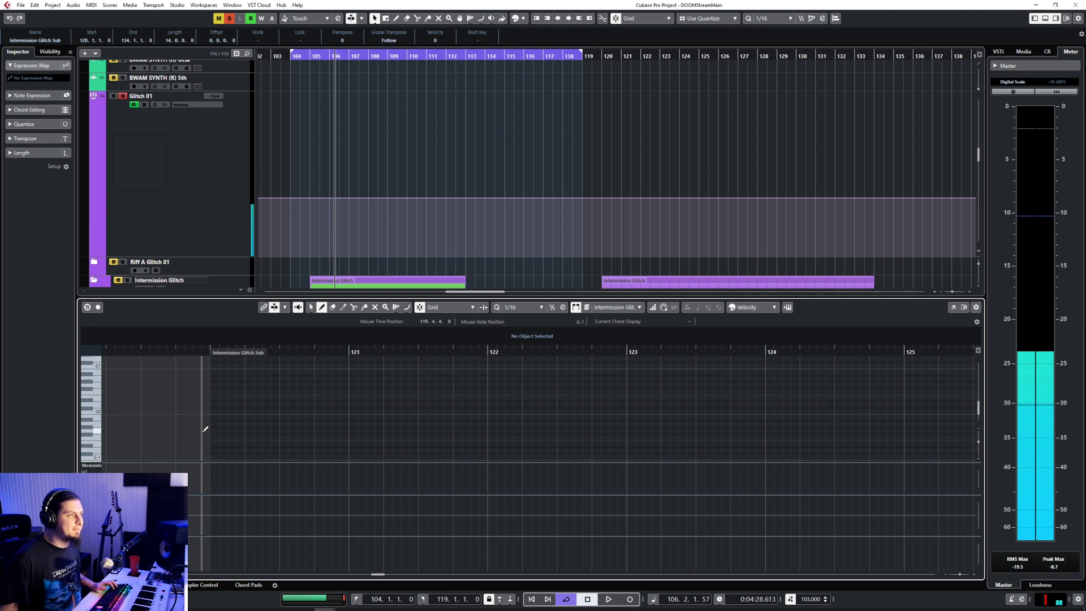
click(96, 394)
scroll(99, 391, up, 1)
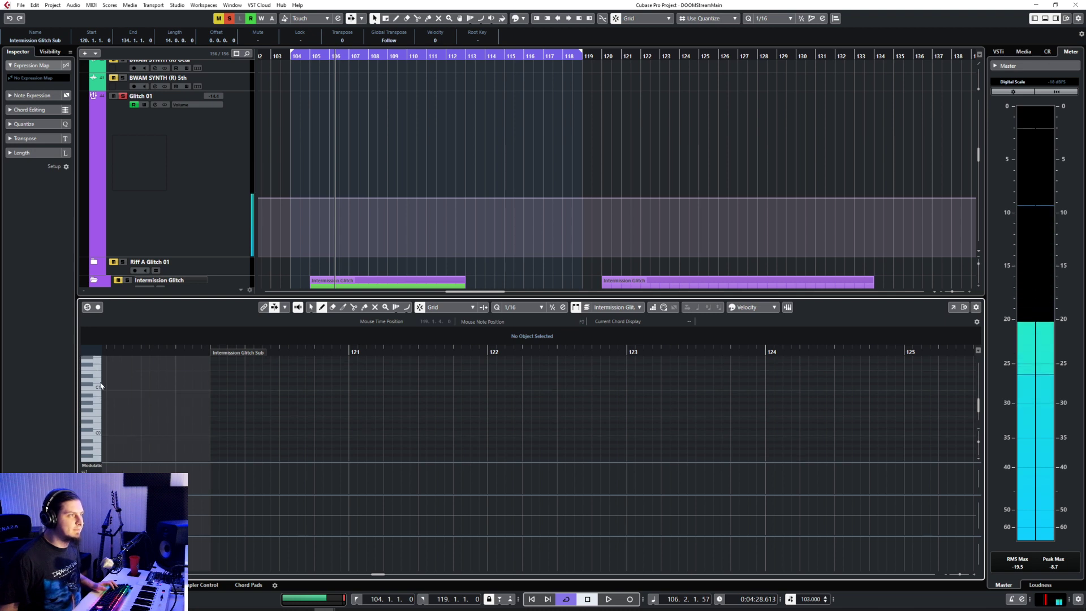
click(96, 374)
Step: Try a pattern of F1 sixteenth notes on every second grid step across bar 120 and play it back
click(215, 366)
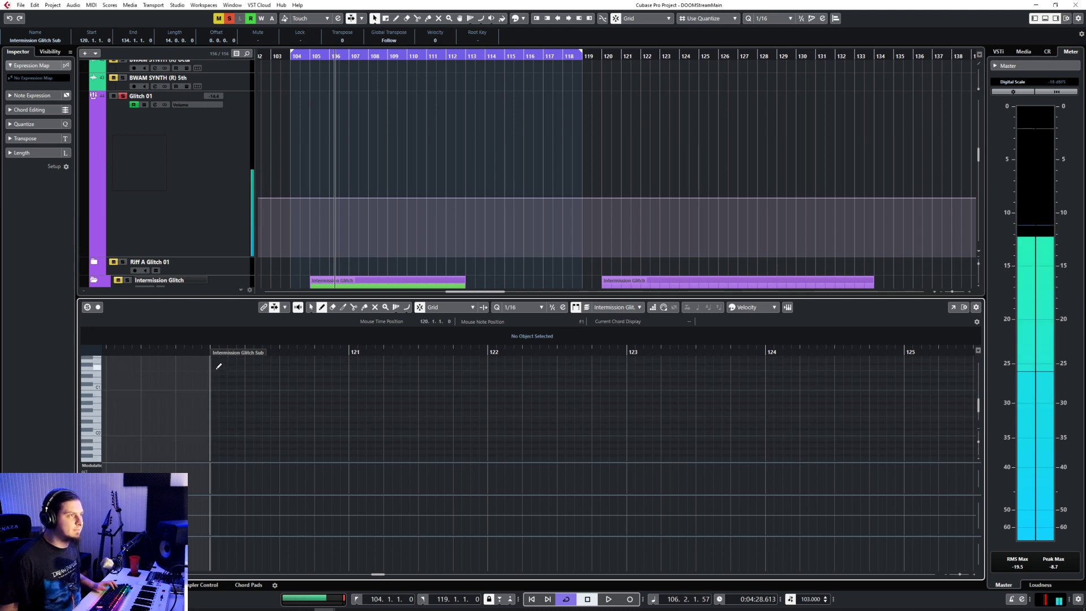
click(284, 367)
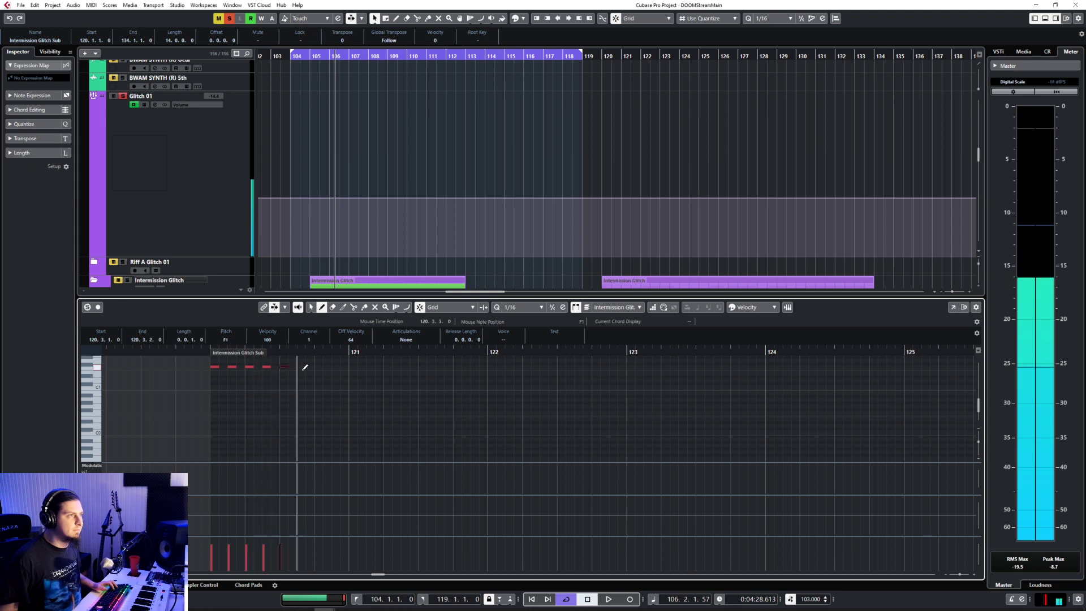
click(199, 354)
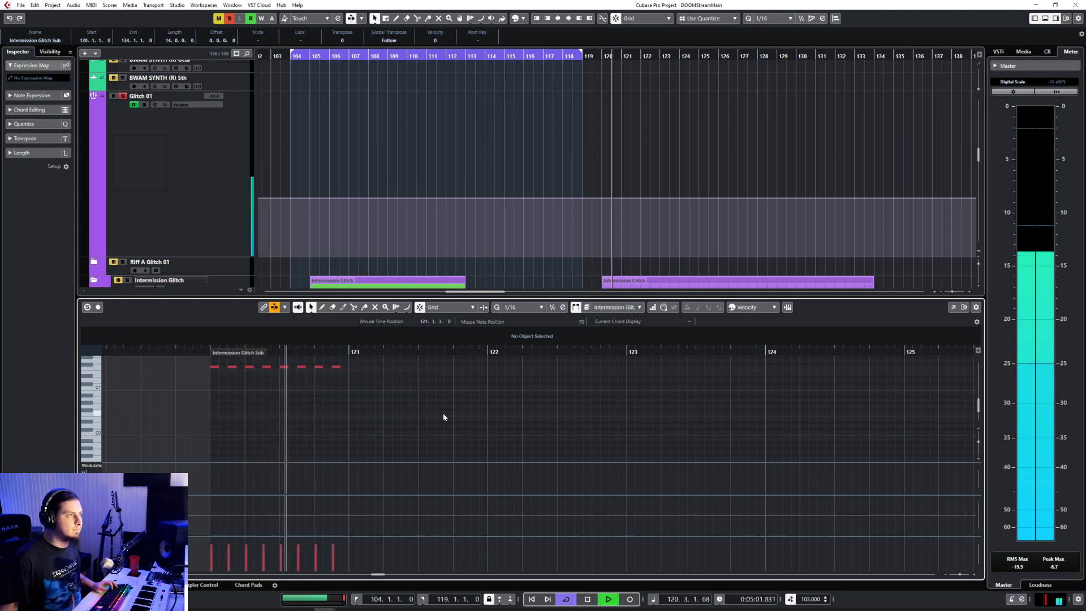
key(ctrl+a)
key(space)
Step: Delete all the F1 notes from bar 120 of the Sub part
scroll(229, 385, up, 1)
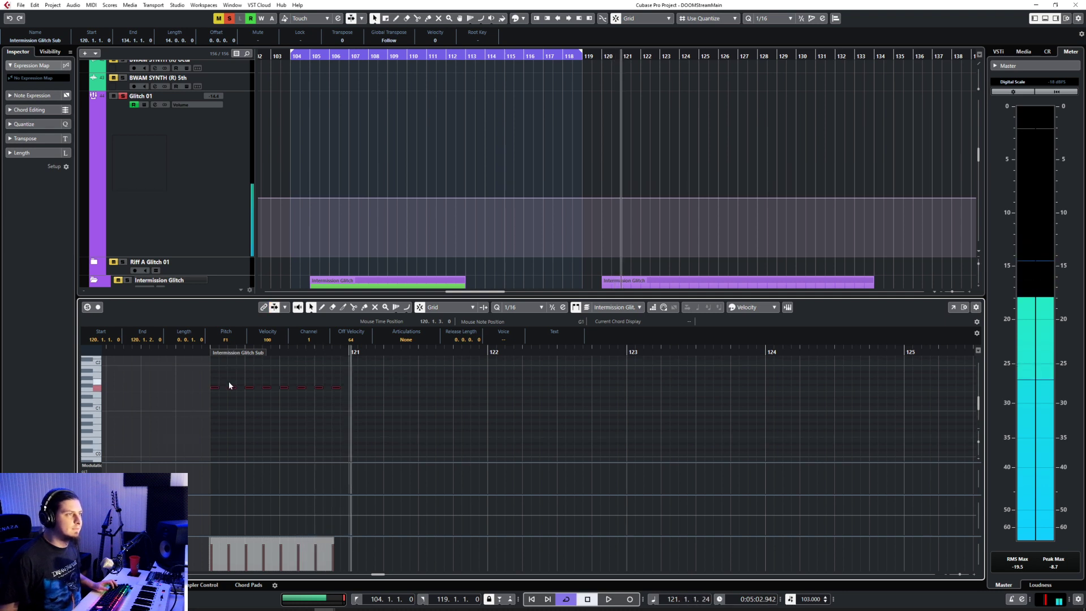
drag(194, 372, 411, 409)
key(Delete)
scroll(220, 403, down, 1)
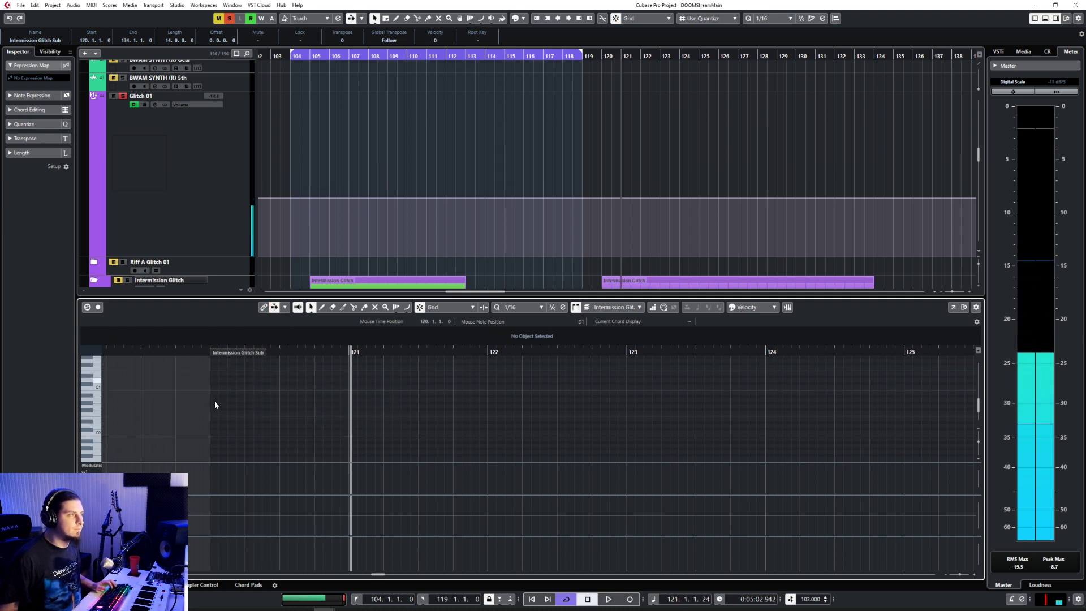
scroll(196, 401, down, 1)
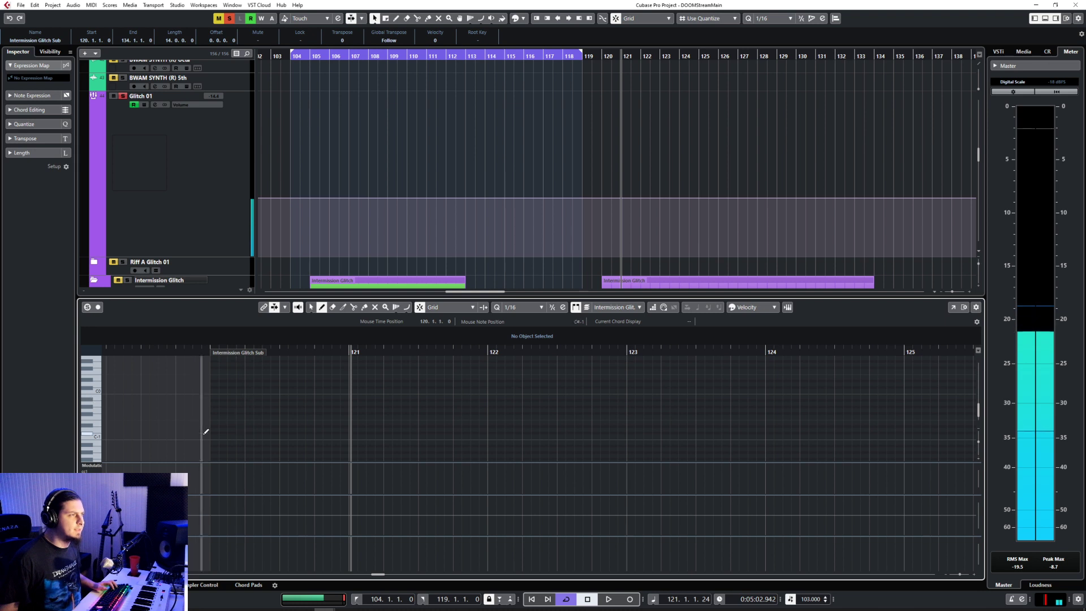
Step: Move the empty Intermission Glitch Sub part to the Intermission Glitch 808 track, starting at bar 120, and open it in the Key Editor
click(84, 585)
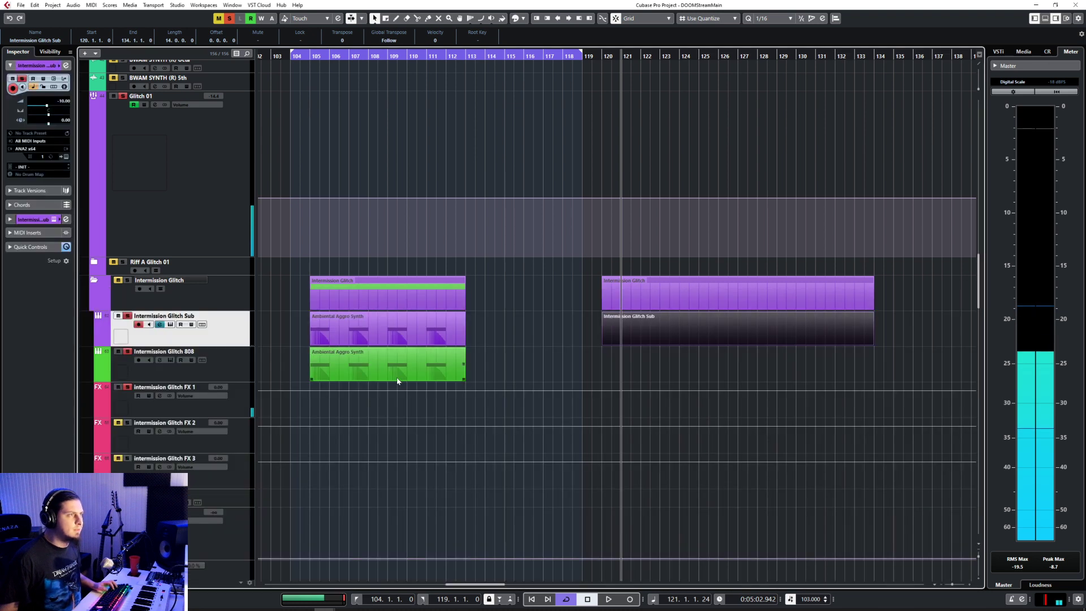
double_click(622, 335)
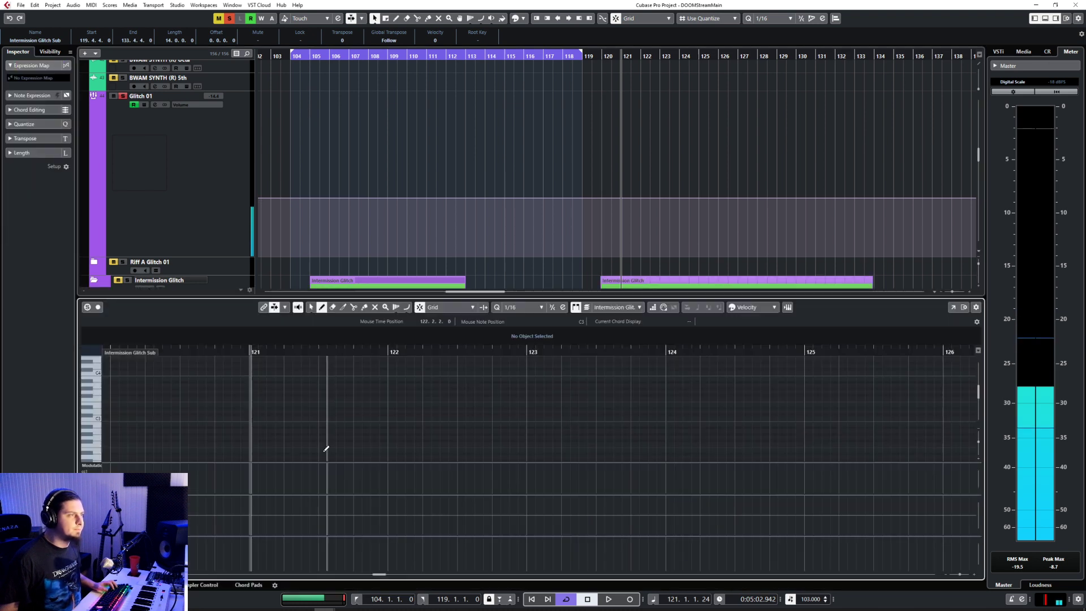
click(95, 399)
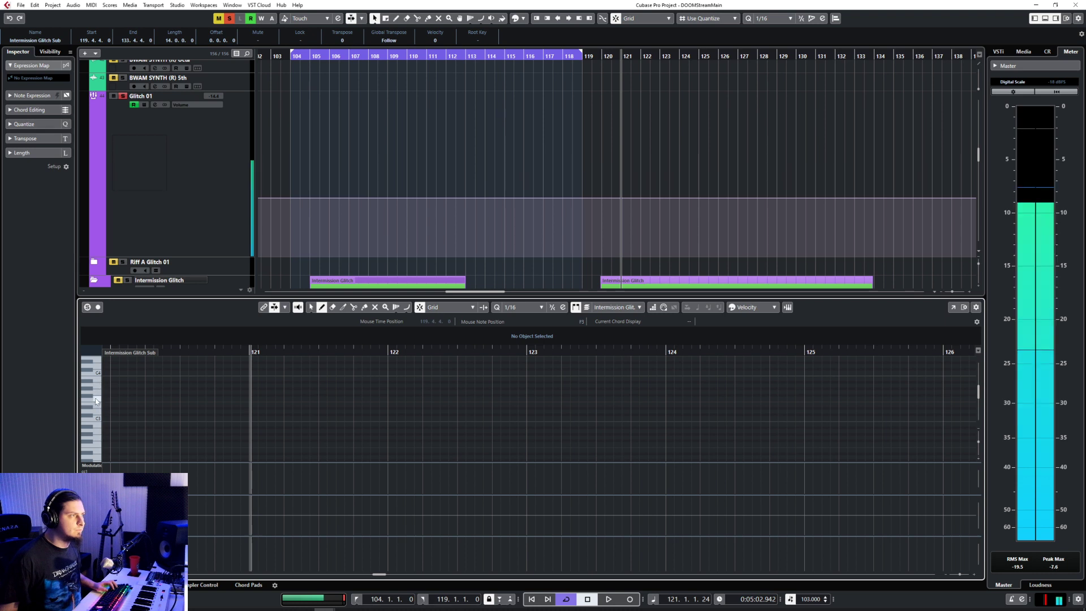
scroll(162, 404, down, 3)
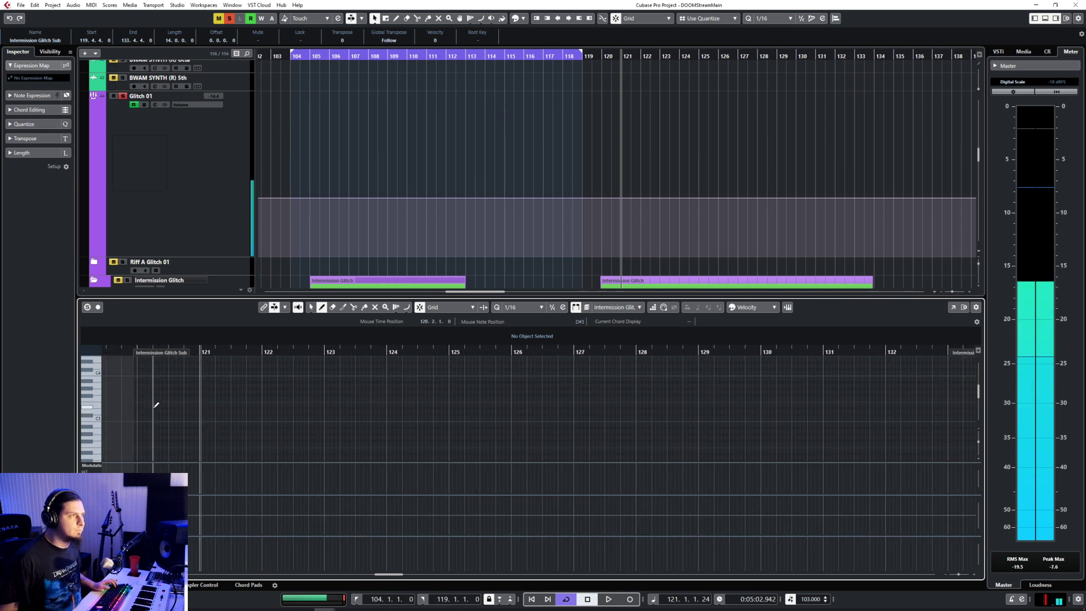
scroll(207, 413, up, 4)
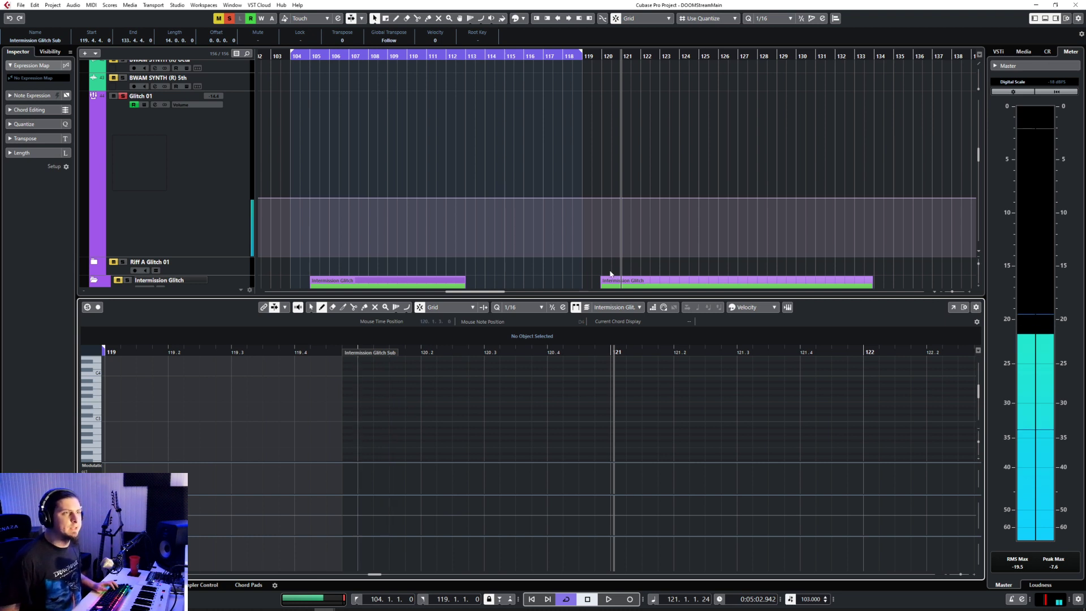
drag(608, 288, 602, 249)
scroll(605, 253, up, 4)
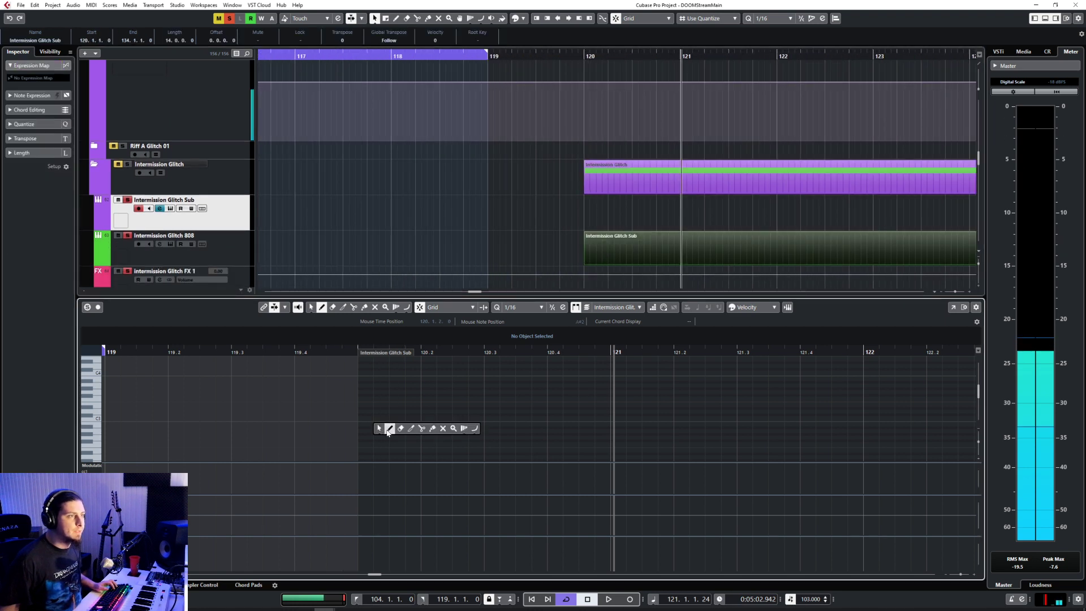
Step: Audition high and low pitches of the 808 synth on the Key Editor's piano keyboard, including F0
scroll(136, 404, up, 2)
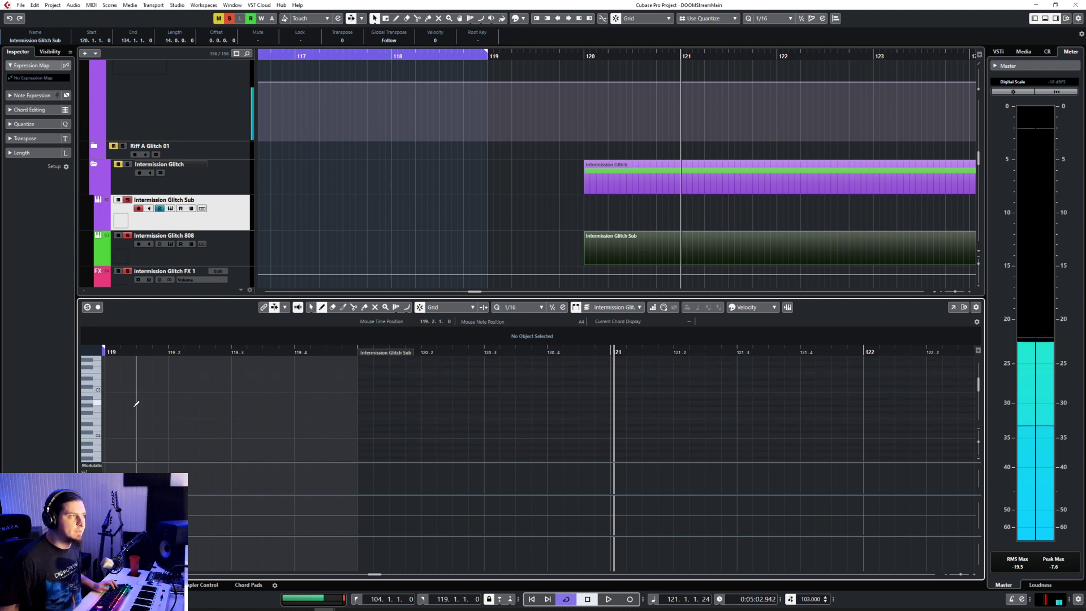
click(99, 422)
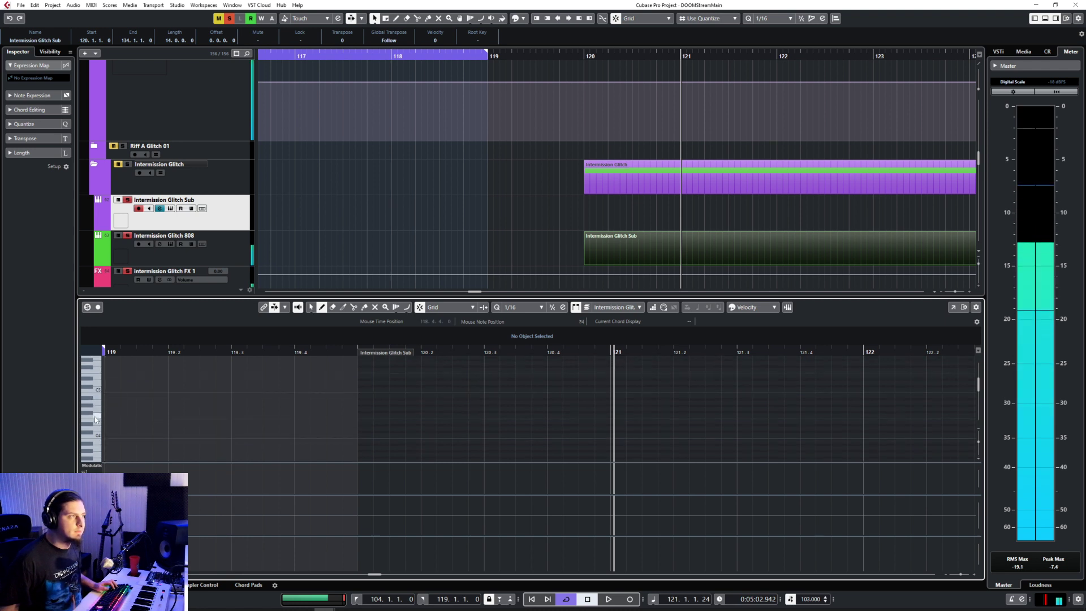
scroll(175, 401, down, 8)
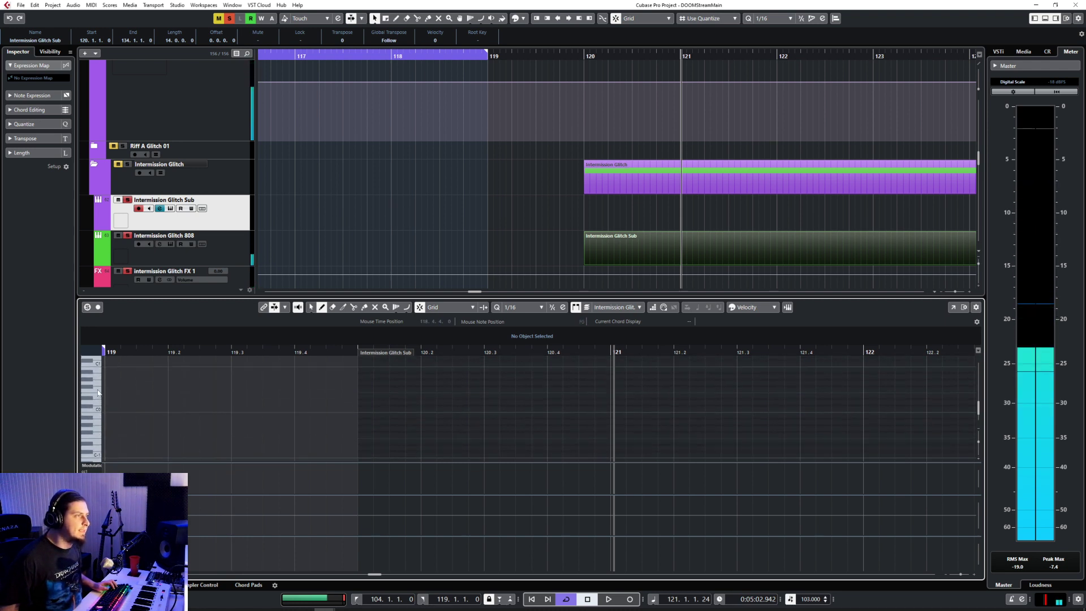
click(97, 393)
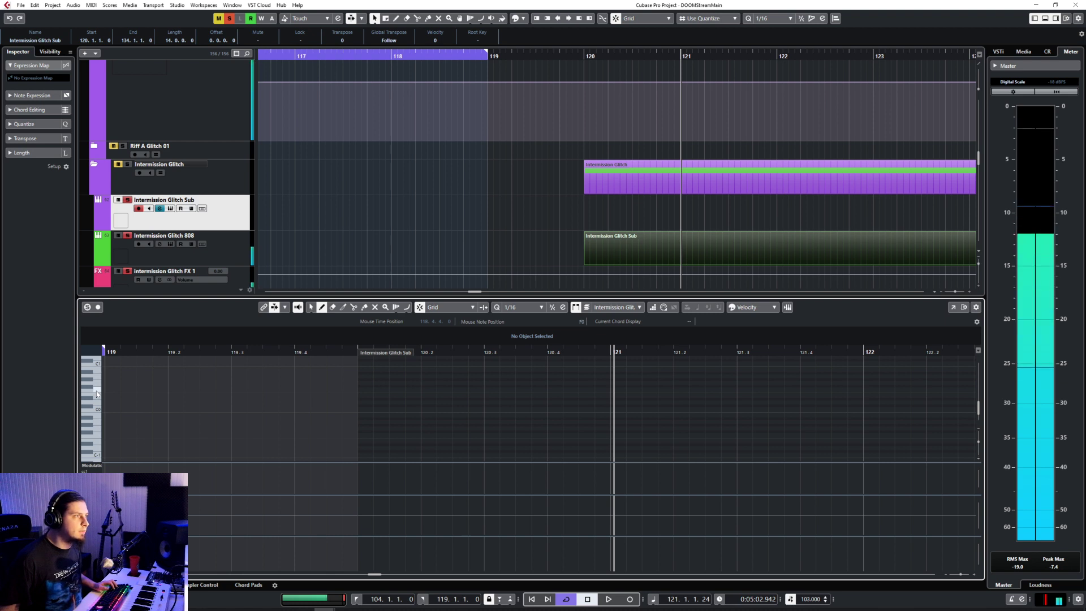
scroll(112, 385, up, 1)
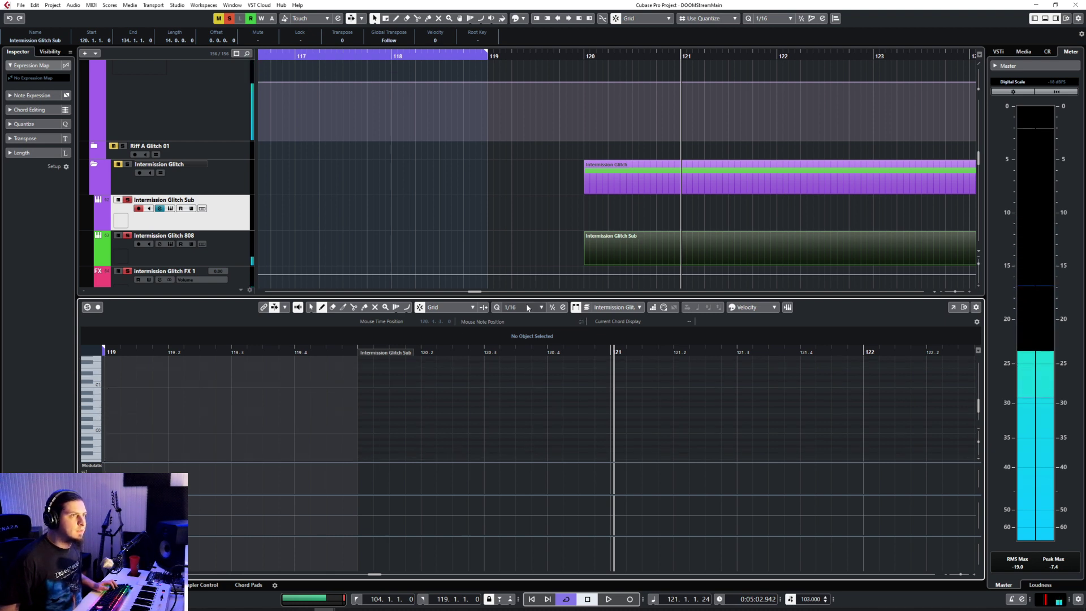
Step: Draw four consecutive F0 sixteenth notes at the start of bar 120 and duplicate them until the bar is filled
drag(372, 409, 407, 407)
click(418, 413)
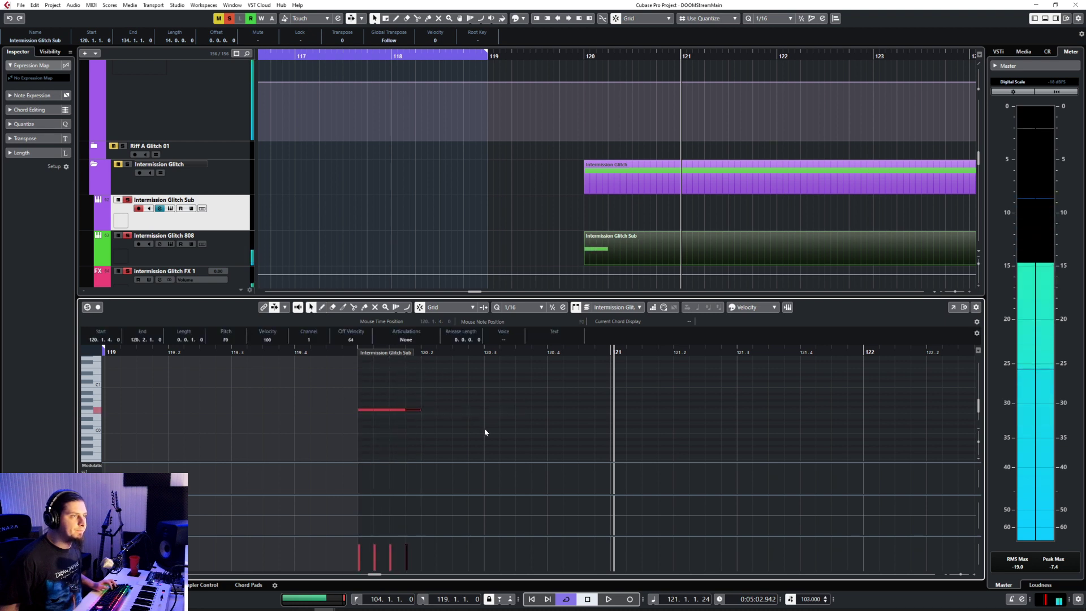
drag(339, 393, 465, 456)
click(428, 353)
key(ctrl+d)
key(ctrl+d)
key(ctrl+d)
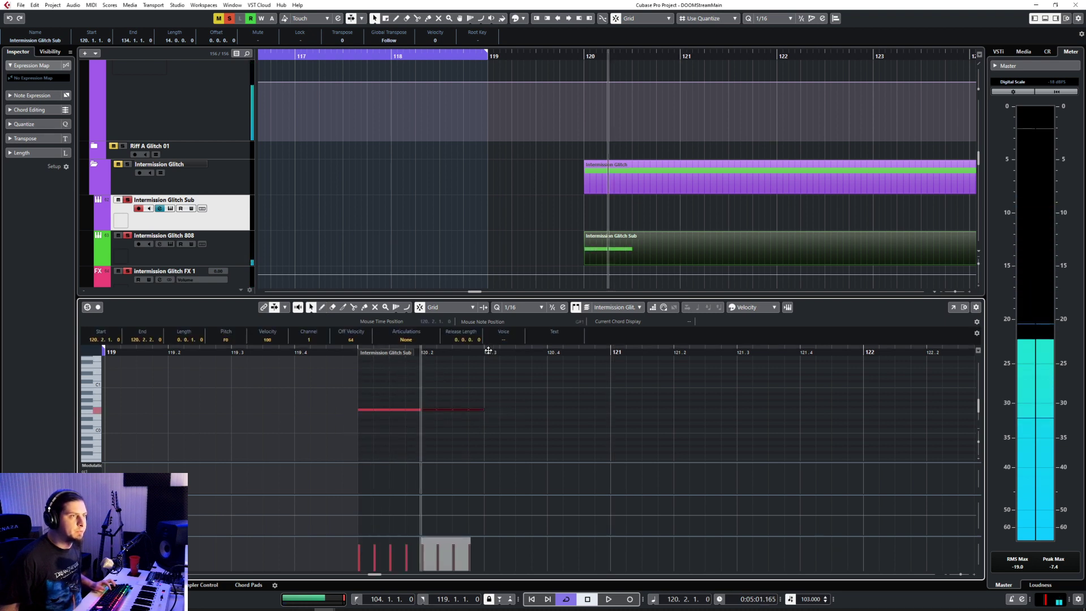
click(578, 457)
drag(578, 458, 611, 467)
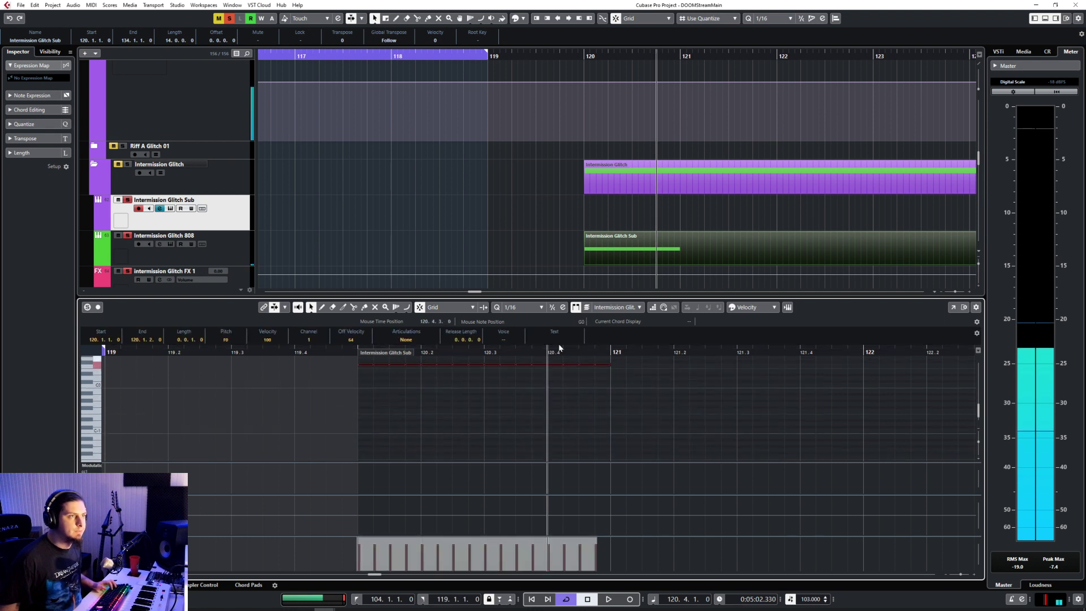
Step: Set the note editor's quantize to 1/32 and shorten all the bar 120 notes to a length of 0.0.0.60
click(523, 309)
click(548, 374)
click(523, 307)
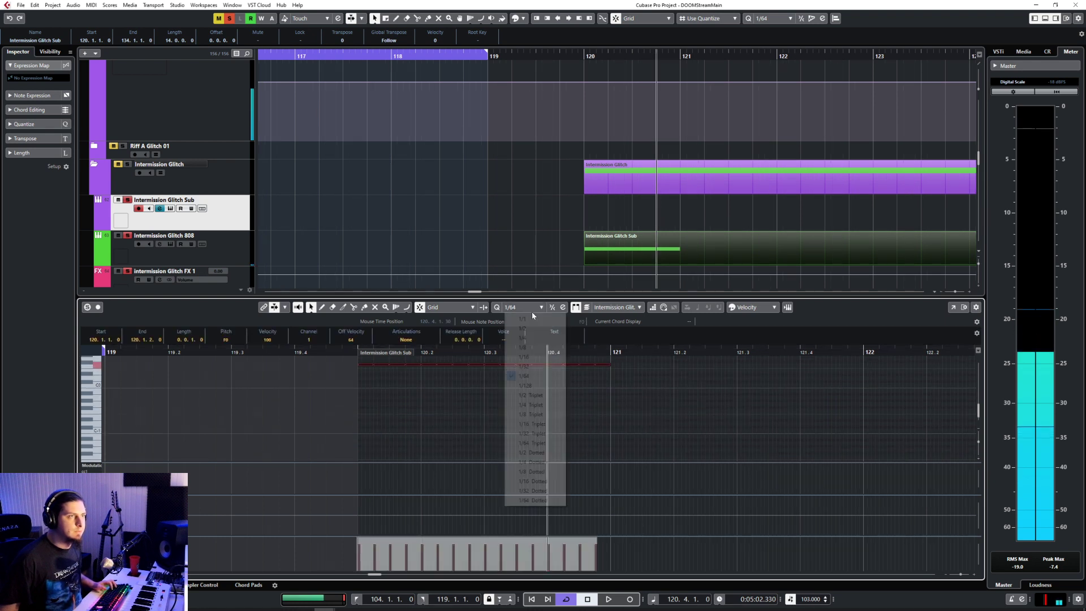
click(534, 366)
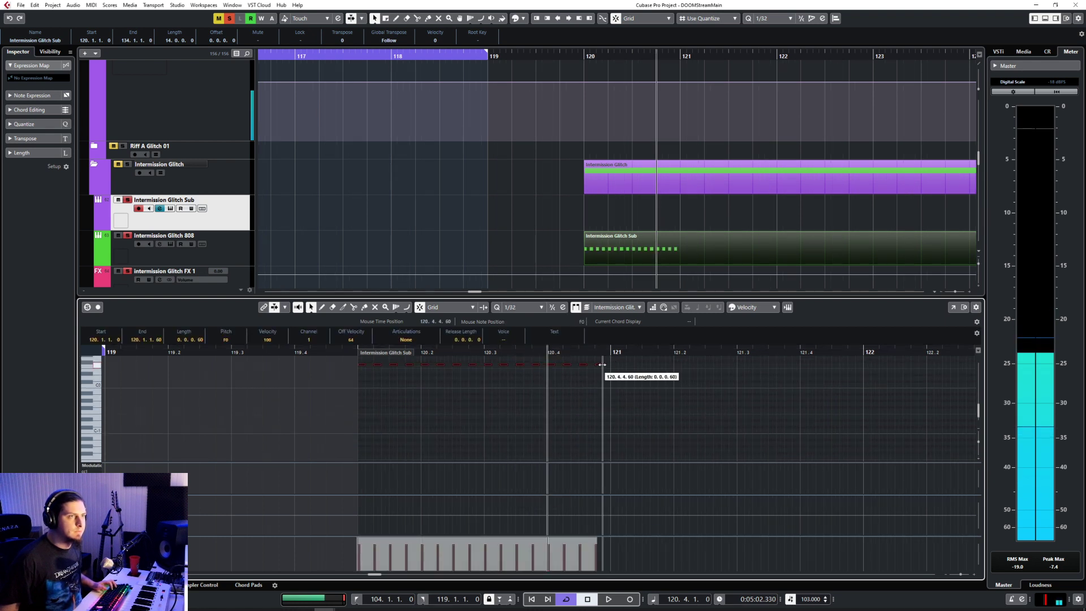
Step: Copy the one-bar note pattern from bar 120 and paste it at bars 121 and 122
drag(335, 363, 650, 408)
key(ctrl+c)
click(614, 353)
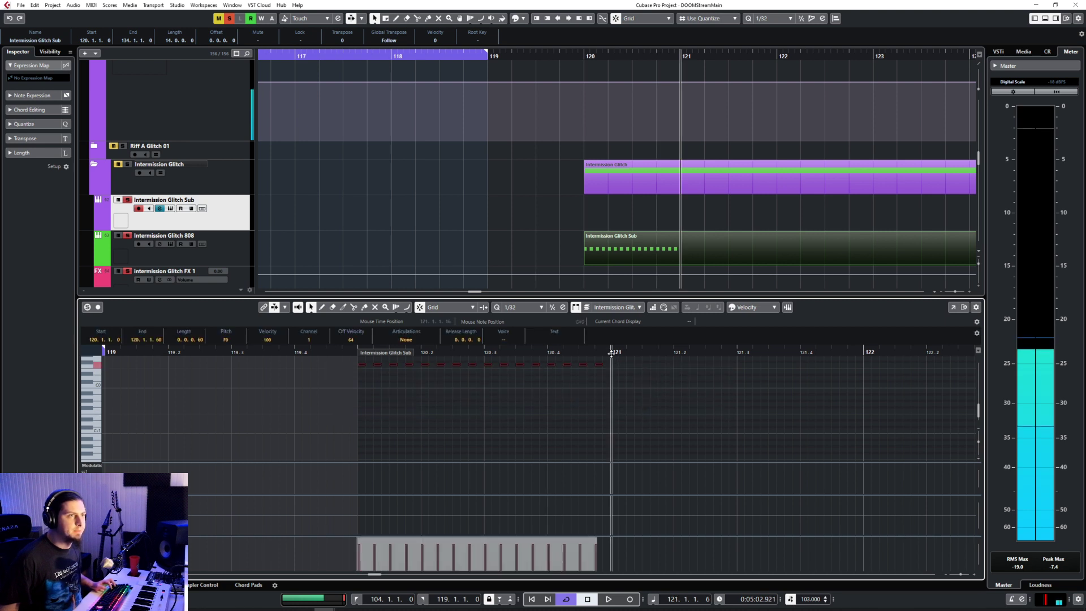
key(ctrl+v)
click(676, 352)
click(865, 352)
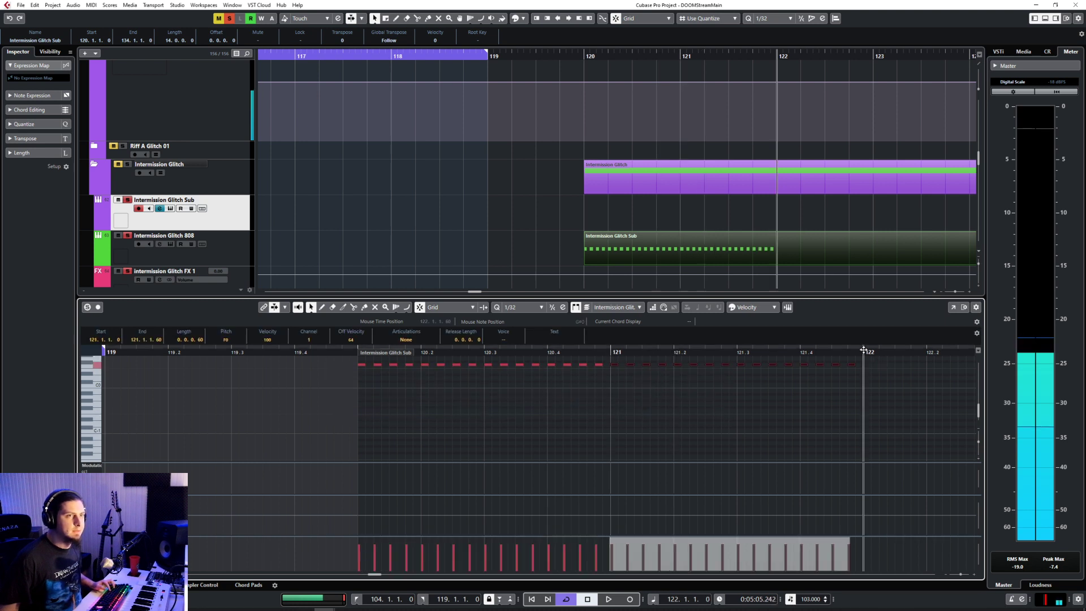
key(ctrl+v)
Step: Play the extended note pattern from bar 120 to check how it sounds
scroll(740, 401, down, 5)
scroll(671, 398, up, 4)
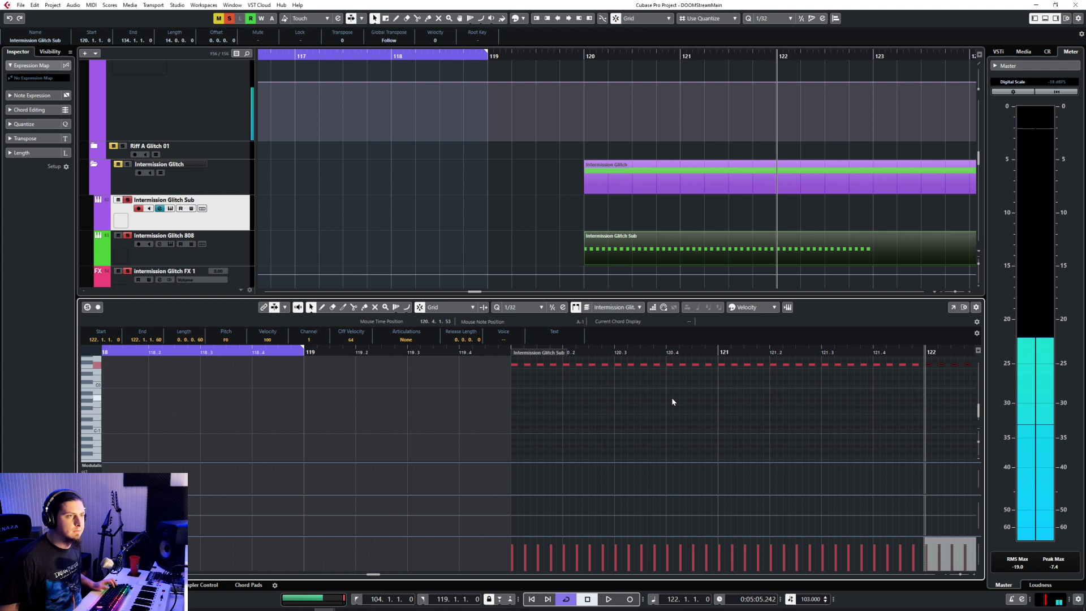
click(513, 356)
key(space)
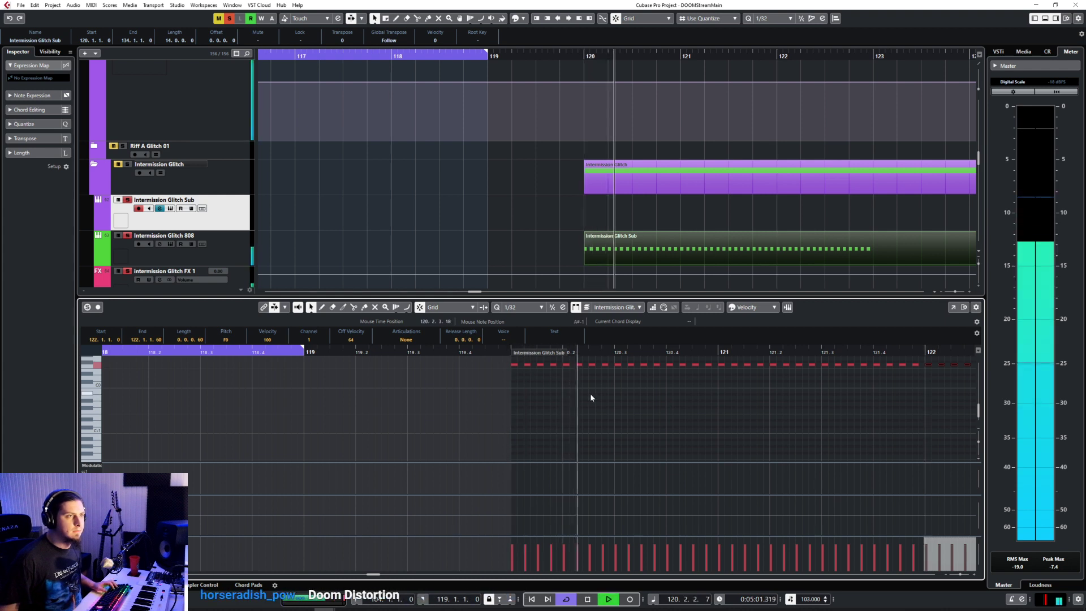
scroll(589, 393, down, 4)
scroll(591, 395, right, 3)
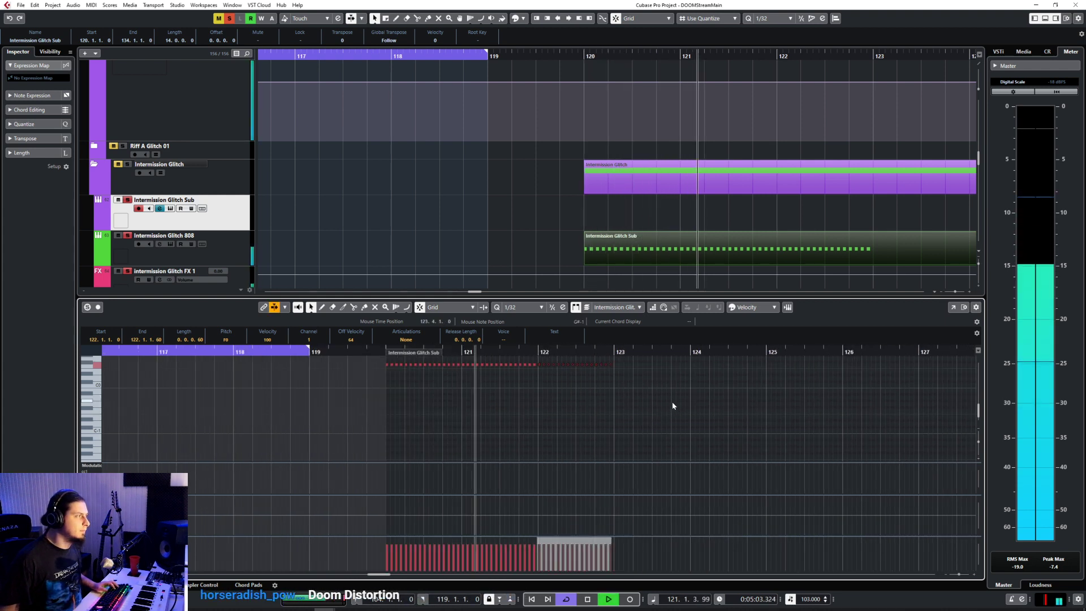
Step: Stop playback and paste the copied one-bar pattern at bar 123
drag(628, 359, 538, 381)
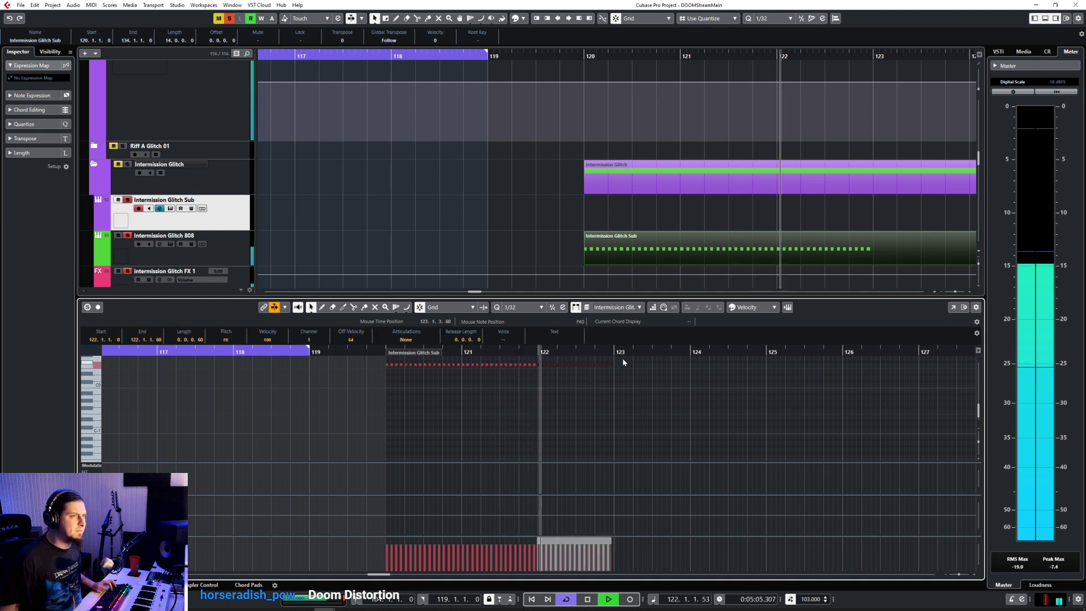
key(space)
click(615, 353)
key(ctrl+v)
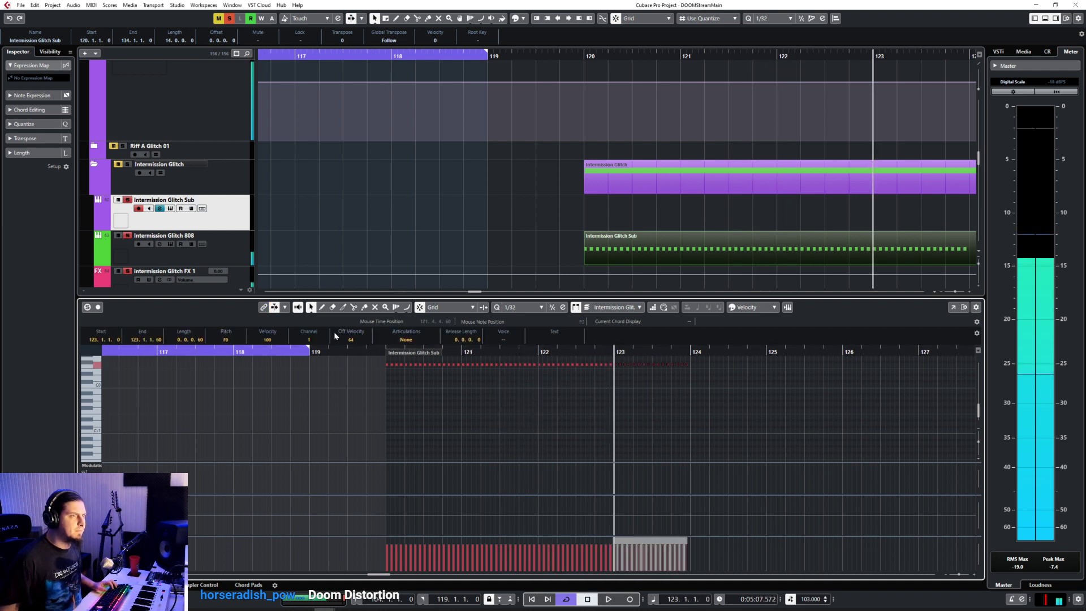
Step: Replay the four-bar pattern from bar 120 and close the note editor
click(376, 352)
key(space)
key(Return)
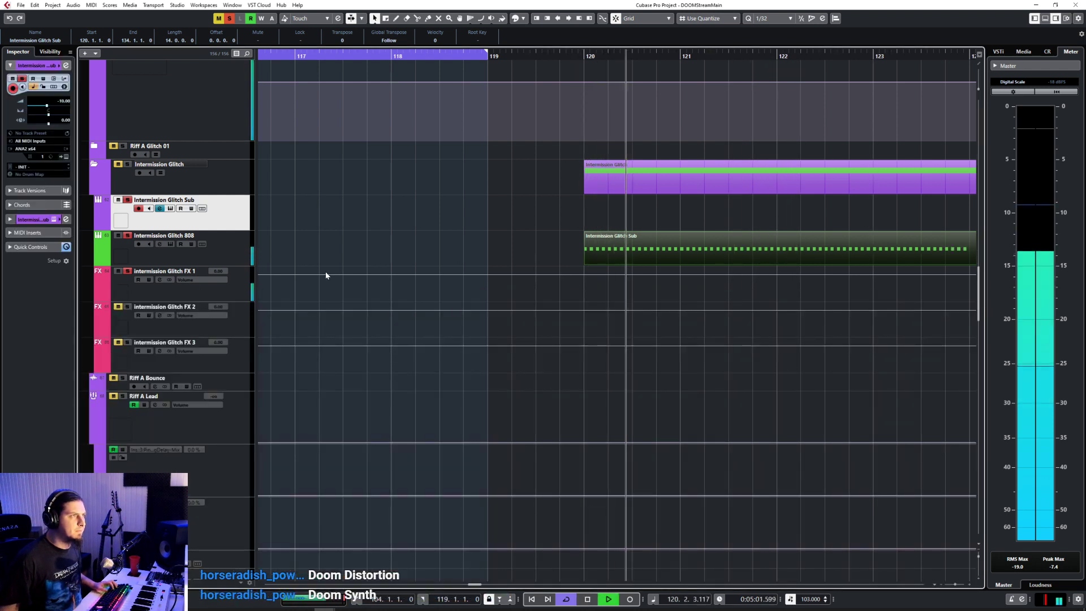
key(space)
Step: Solo intermission Glitch FX 2 in place of intermission Glitch FX 1 and listen to it
click(131, 298)
click(128, 306)
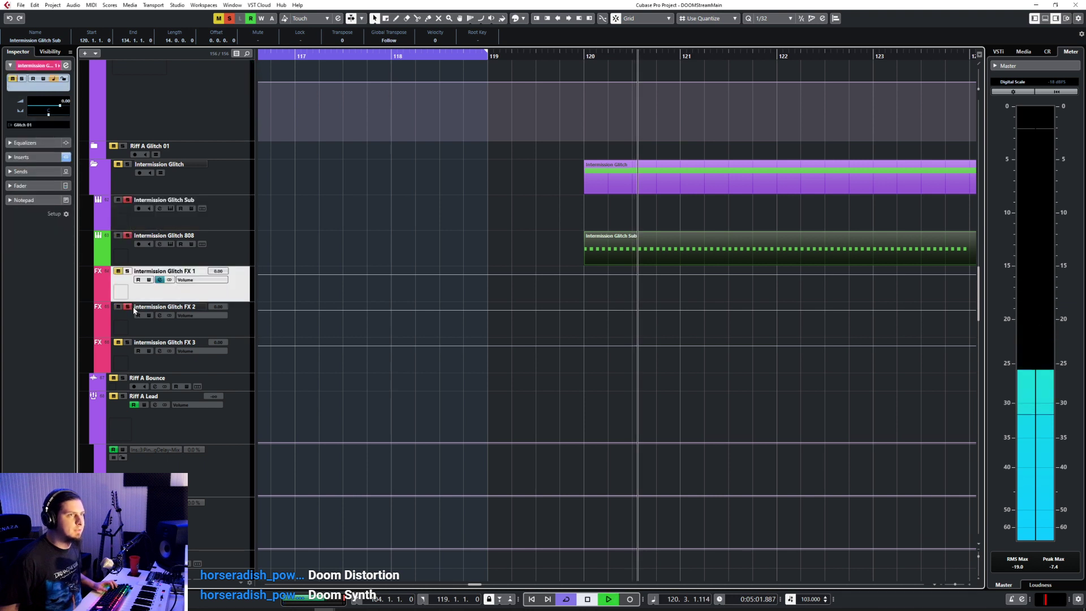
key(space)
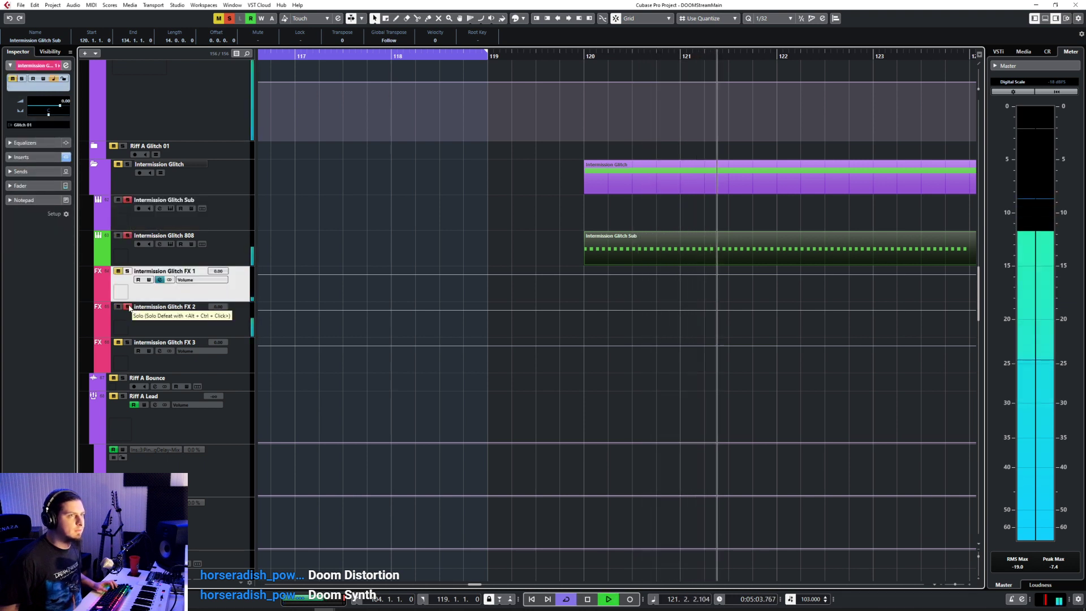
Step: Audition intermission Glitch FX 3 by soloing it in place of FX 2, and return the solo to FX 2
click(127, 307)
key(space)
click(127, 343)
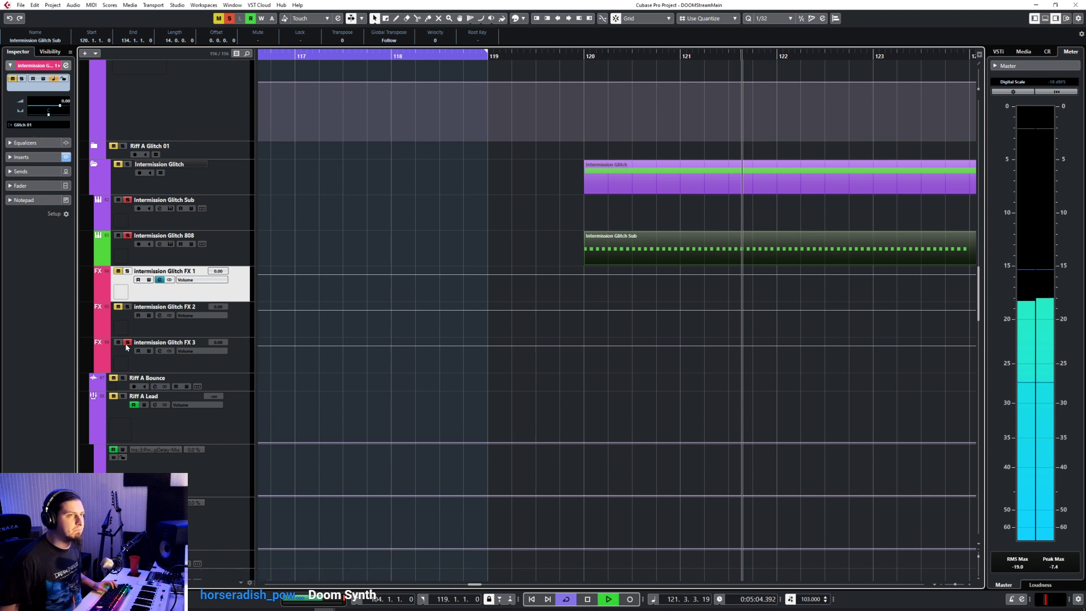
key(space)
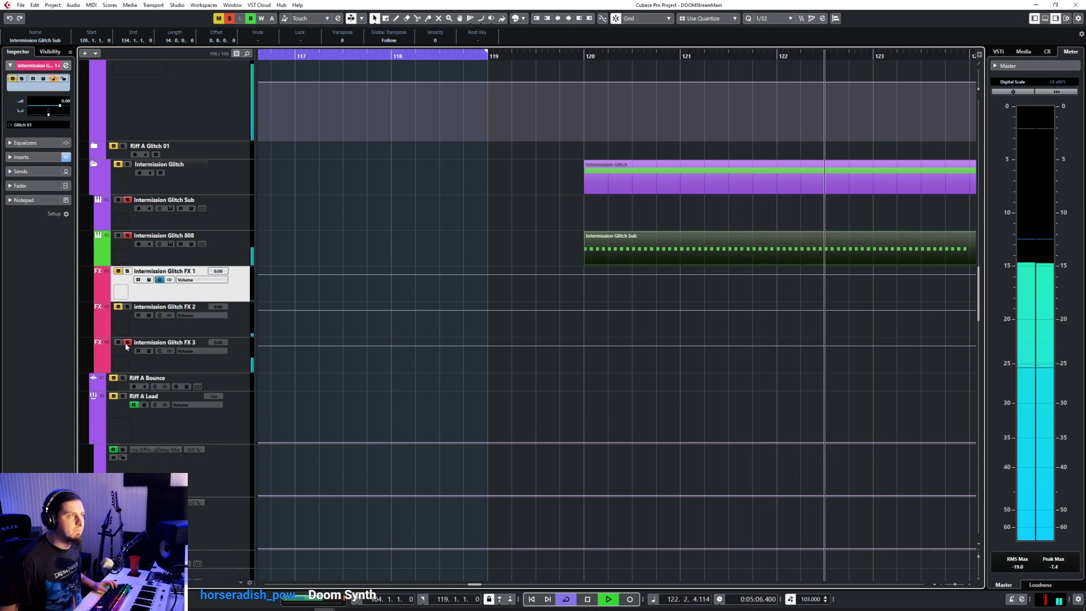
key(space)
click(127, 343)
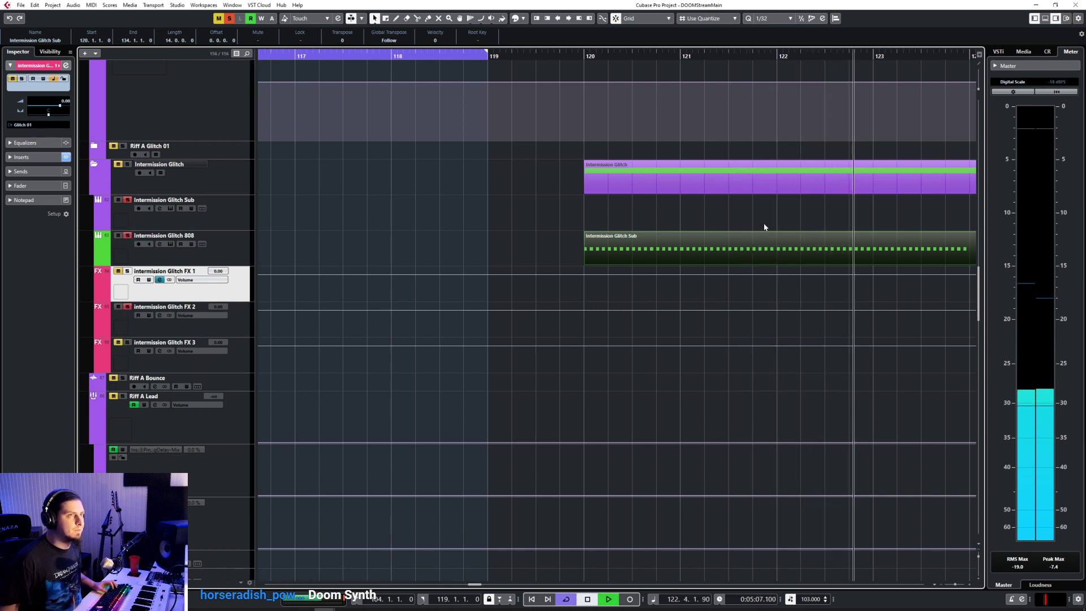
key(space)
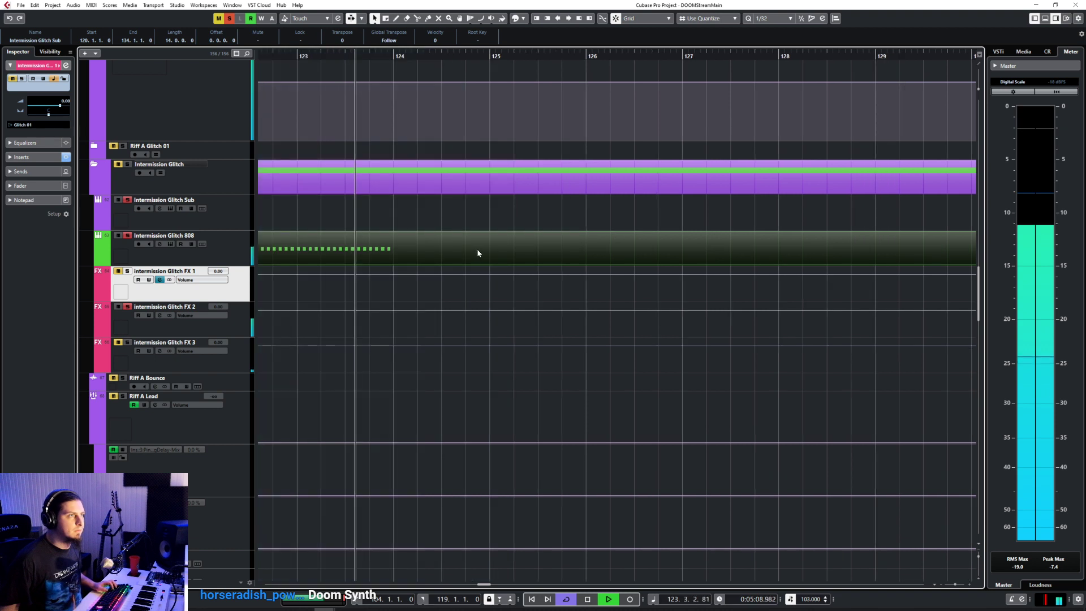
double_click(452, 251)
key(space)
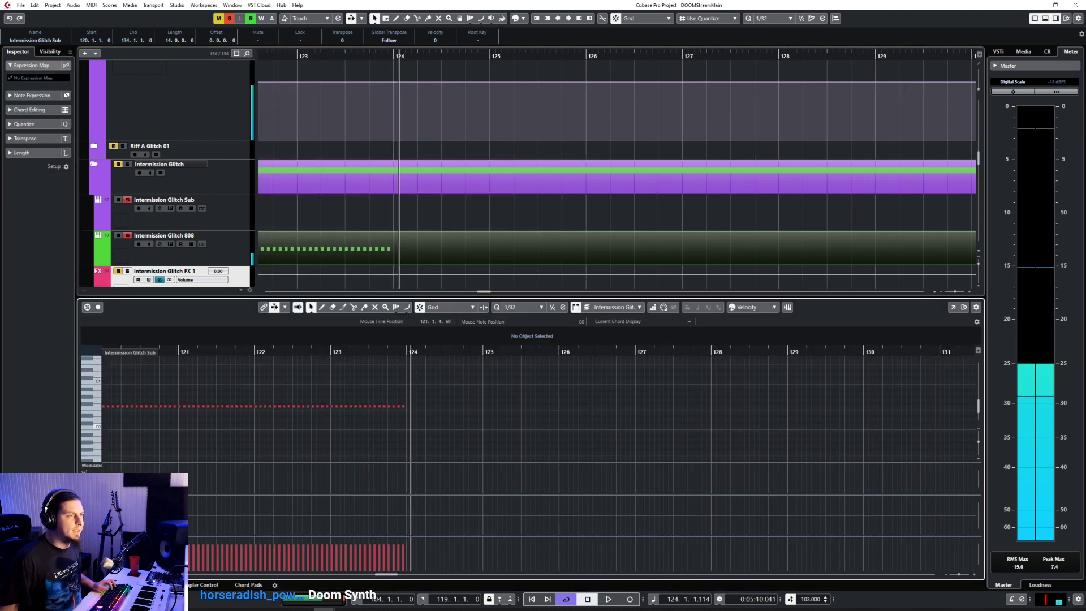
click(85, 585)
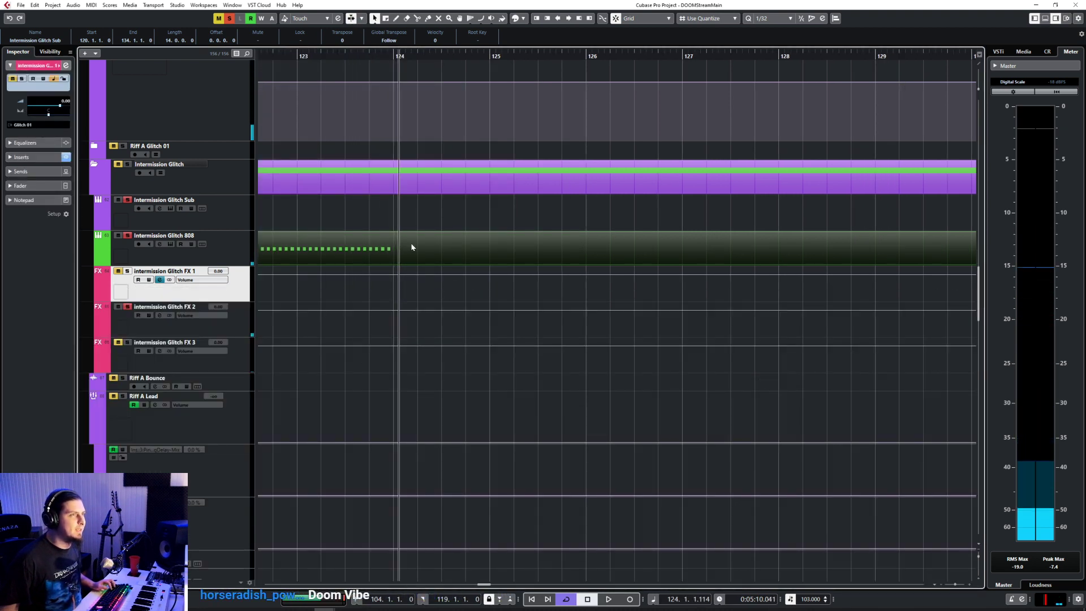
Step: Copy the Intermission Glitch 808 part onto the Intermission Glitch Sub track at bar 120, deleting the one-bar part pasted there first
scroll(444, 260, left, 3)
click(290, 59)
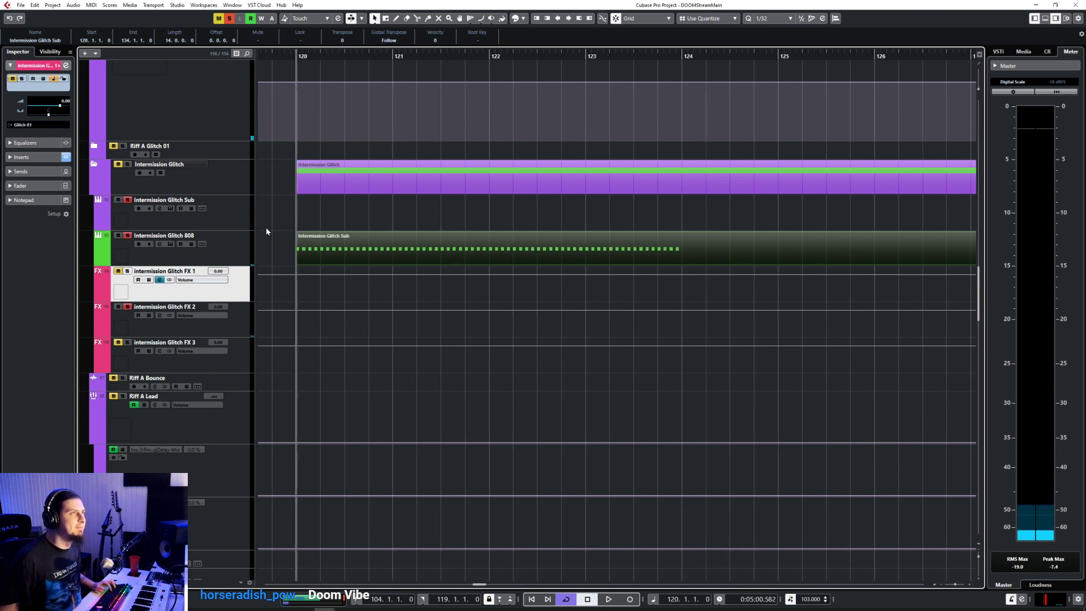
click(232, 251)
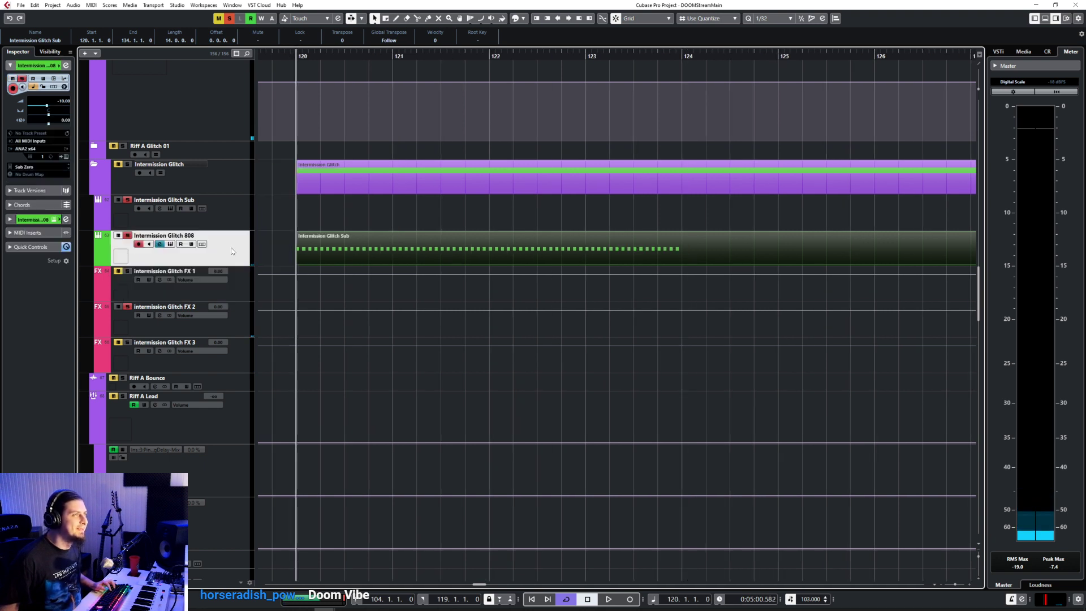
click(243, 203)
key(ctrl+v)
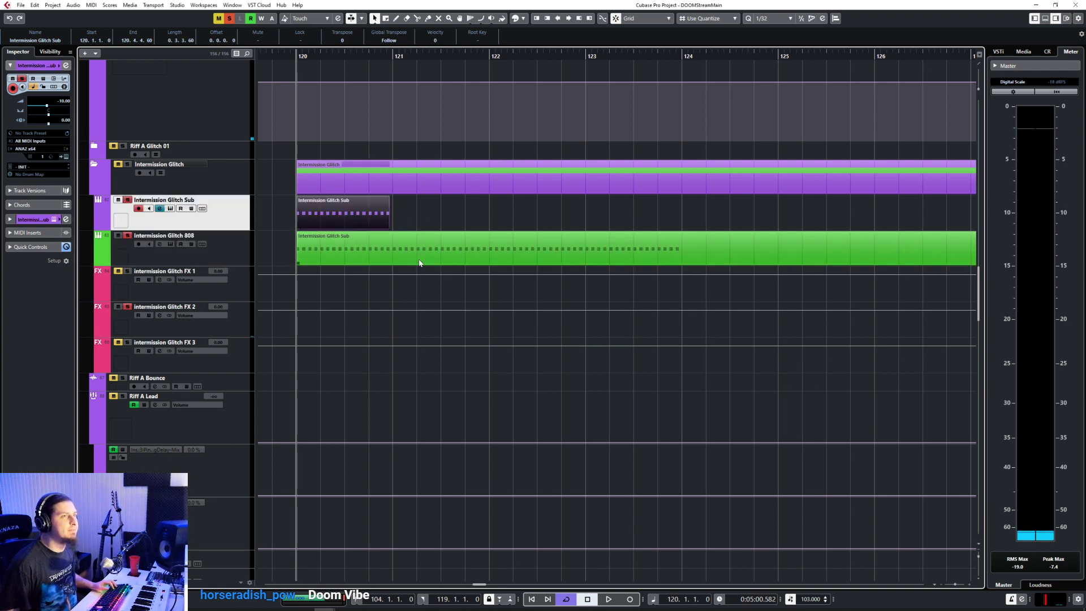
key(Delete)
click(362, 258)
key(ctrl+v)
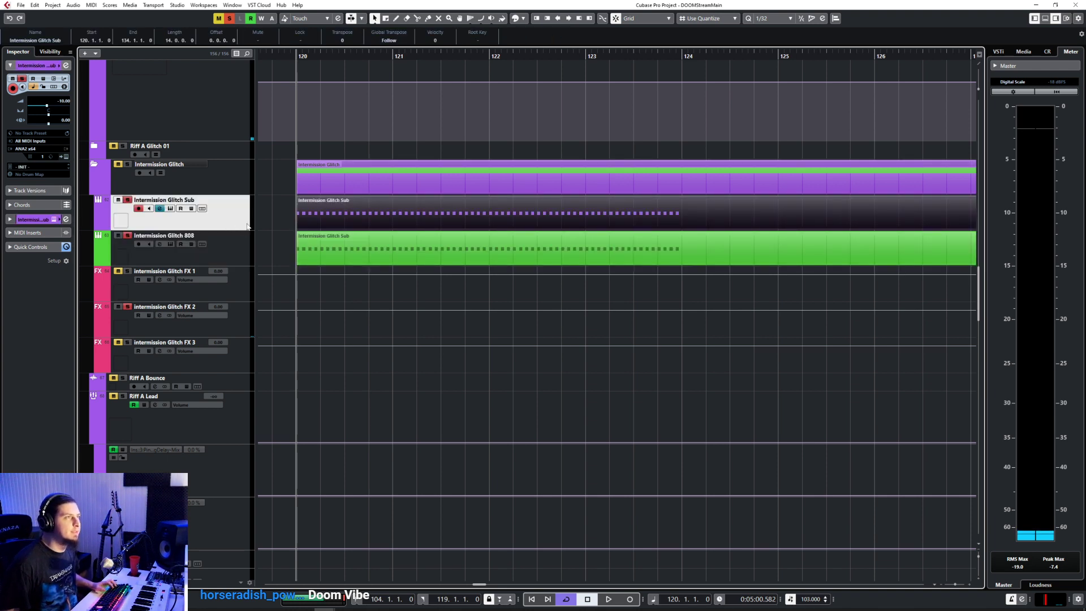
Step: Play the layered Sub and 808 parts and compare Glitch FX 1 with FX 2 by switching the solo, ending on FX 2
key(space)
click(127, 235)
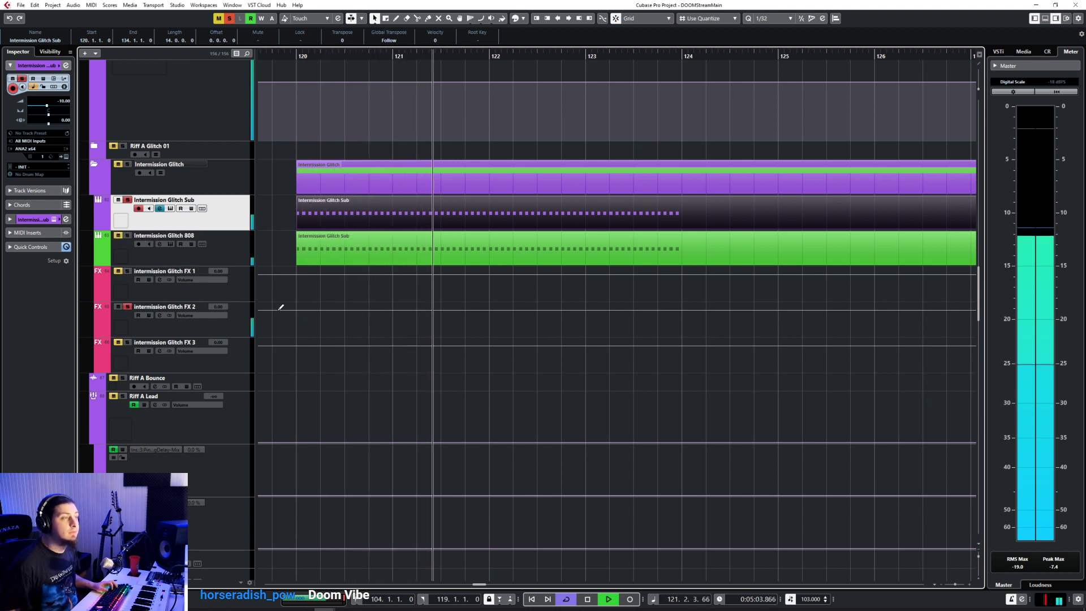
click(127, 306)
click(128, 272)
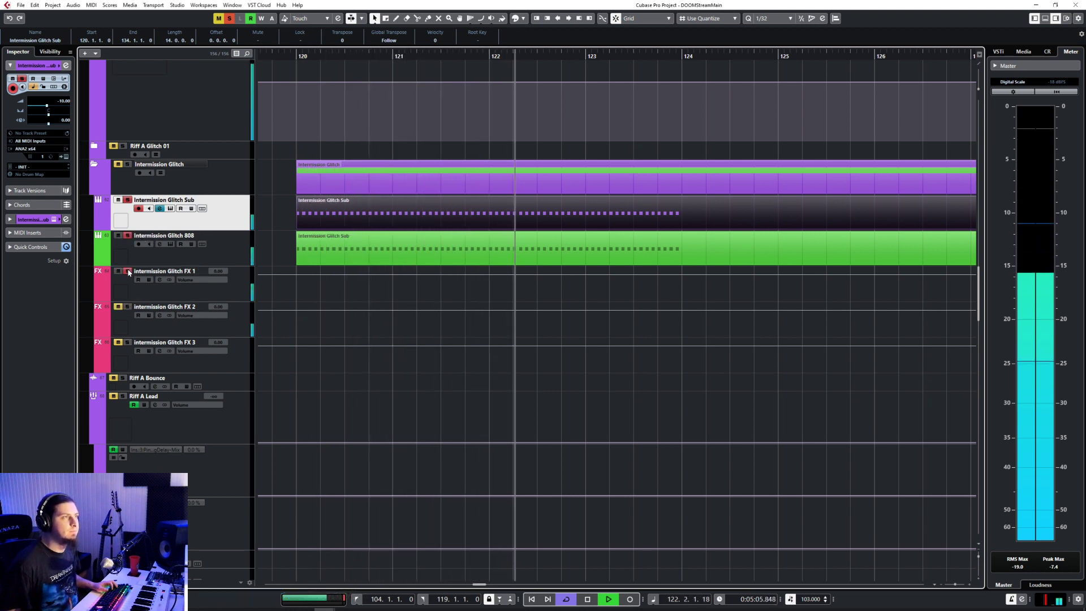
click(128, 271)
click(129, 307)
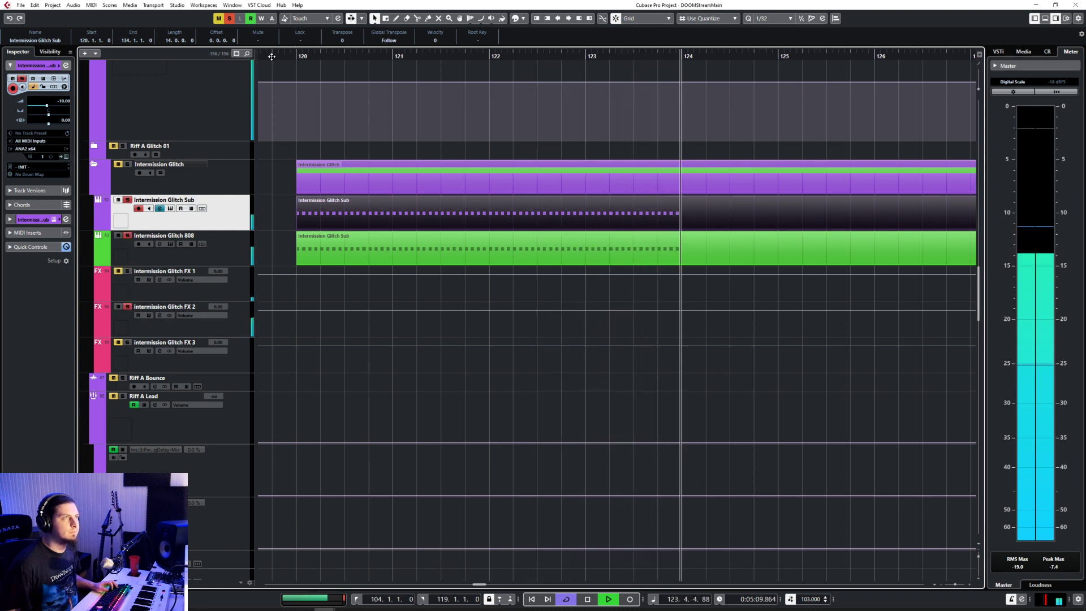
Step: Try raising the glitch notes by one octave during playback from bar 120, and shift them back down an octave
click(300, 67)
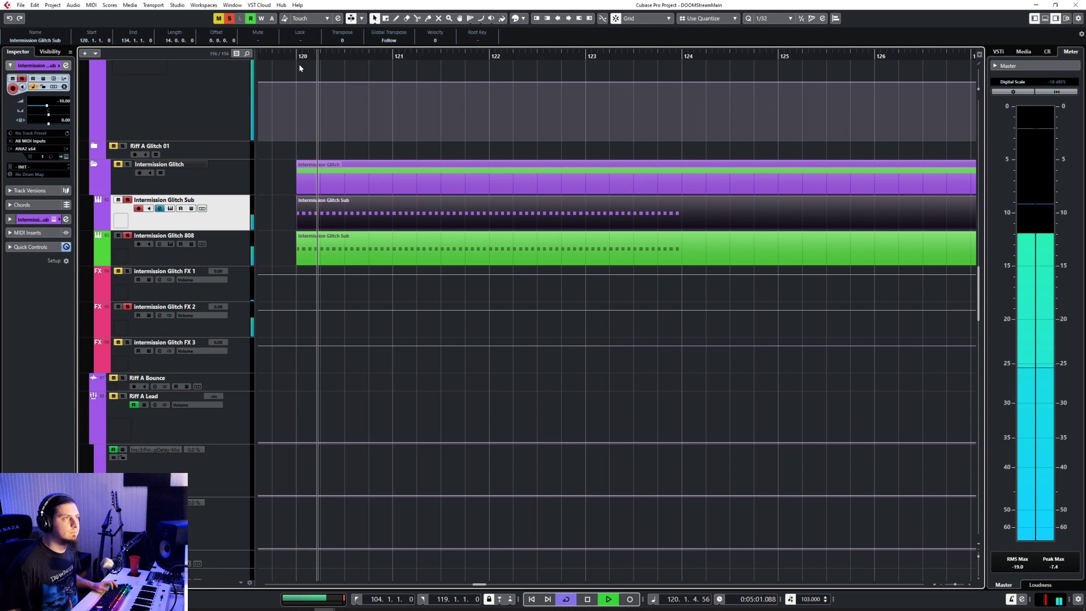
double_click(306, 185)
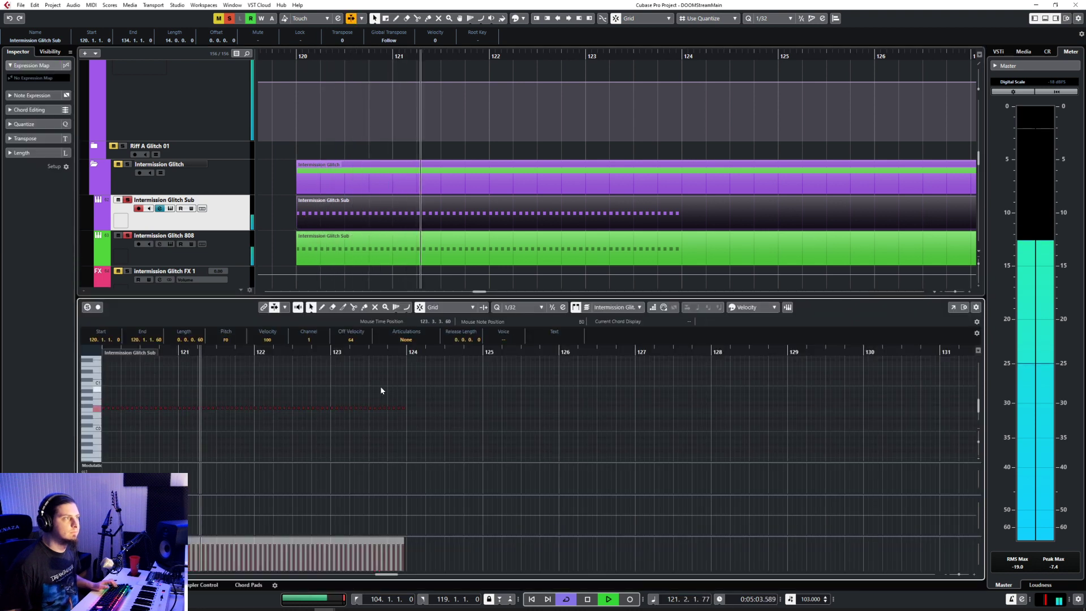
key(shift+Up)
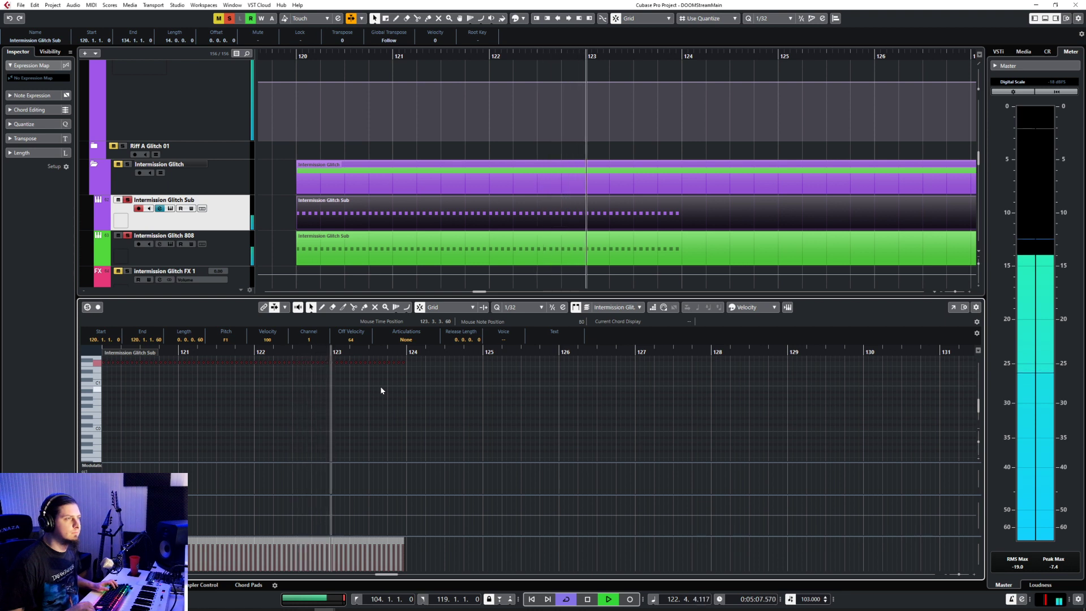
key(shift+Down)
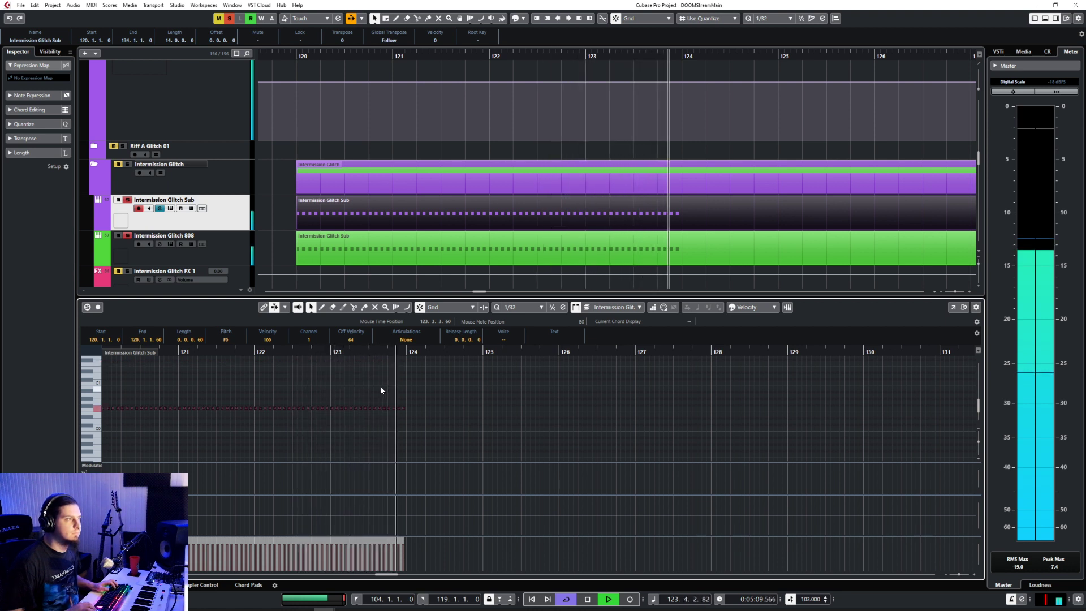
Step: Replay from bar 120 and compare the octaves by undoing and redoing the last note transposition
click(300, 58)
click(137, 389)
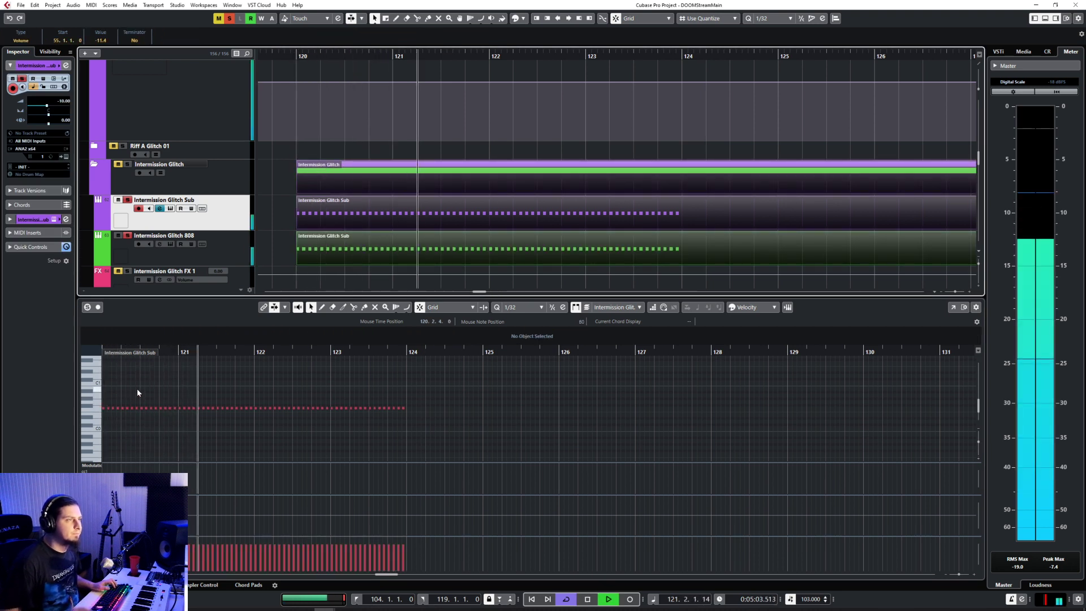
key(ctrl+z)
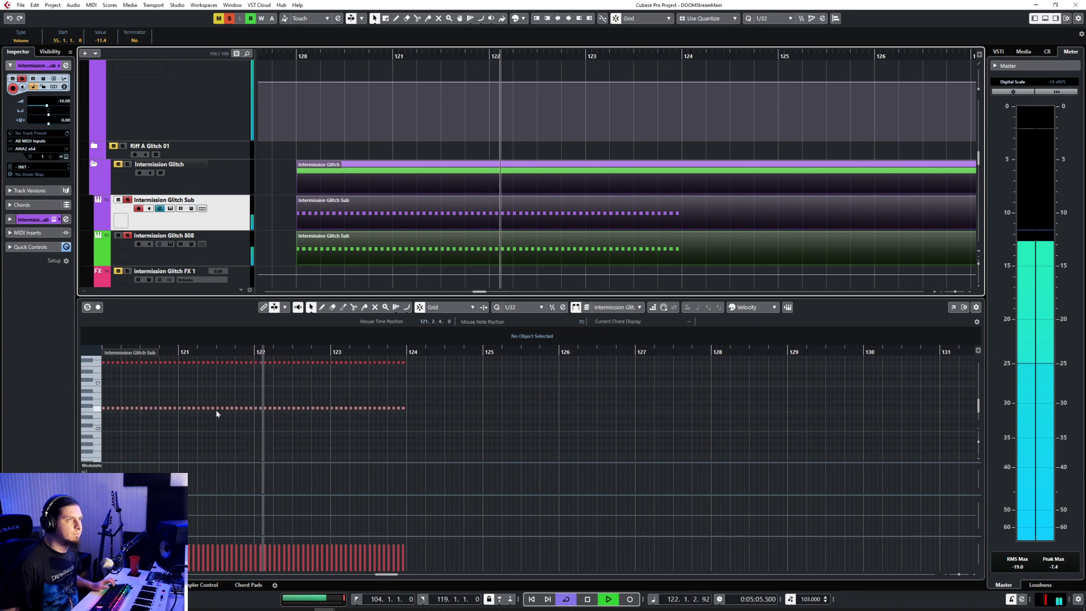
click(149, 445)
key(ctrl+shift+z)
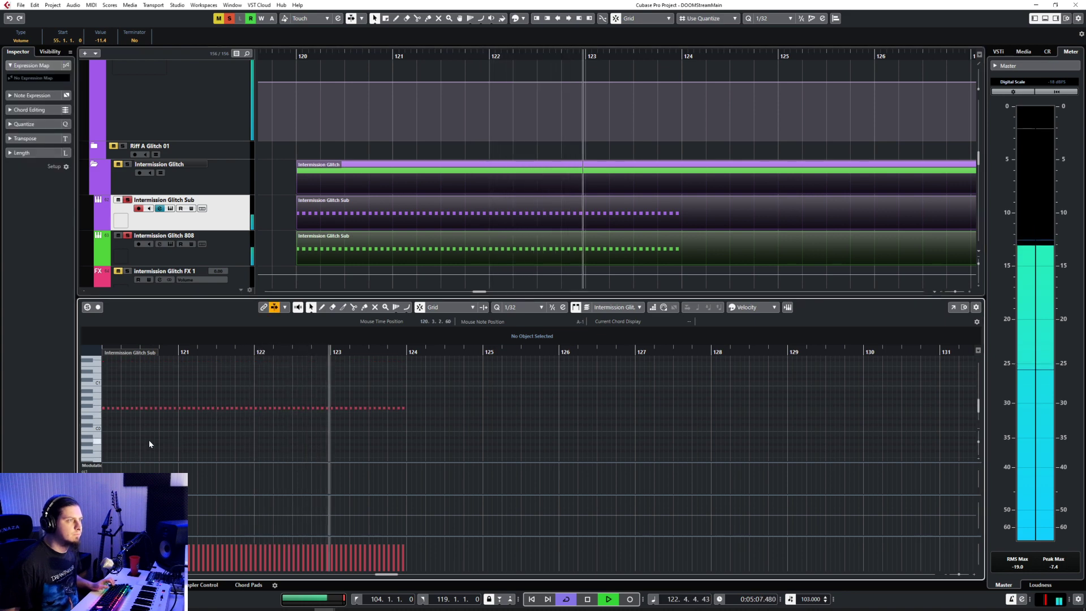
Step: Reopen only the Intermission Glitch Sub part in the note editor and play it from bar 120 with the 808 track unsoloed
click(85, 585)
click(388, 288)
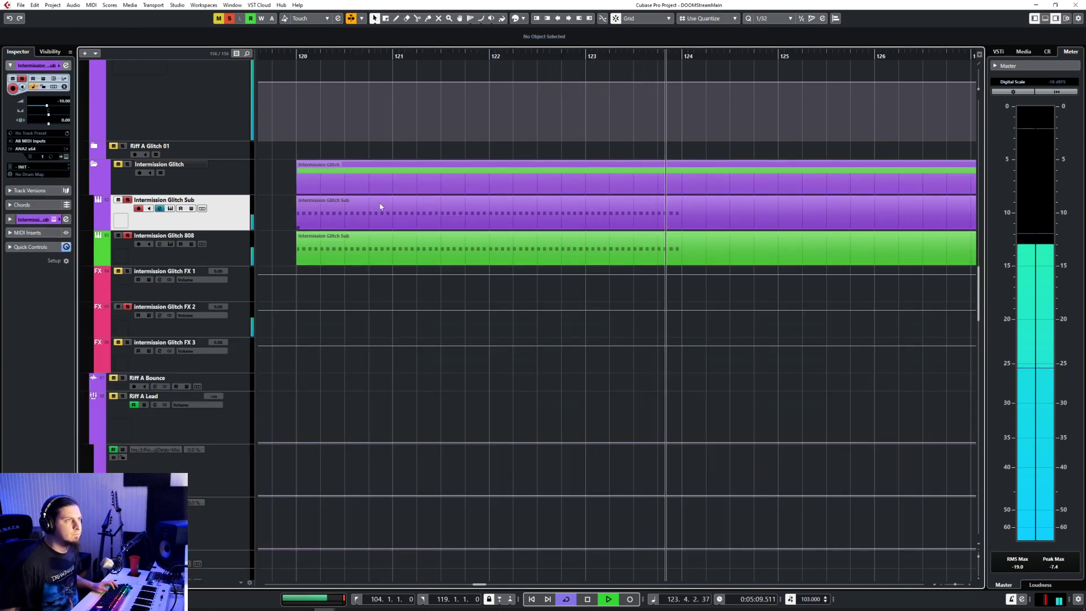
double_click(378, 201)
key(space)
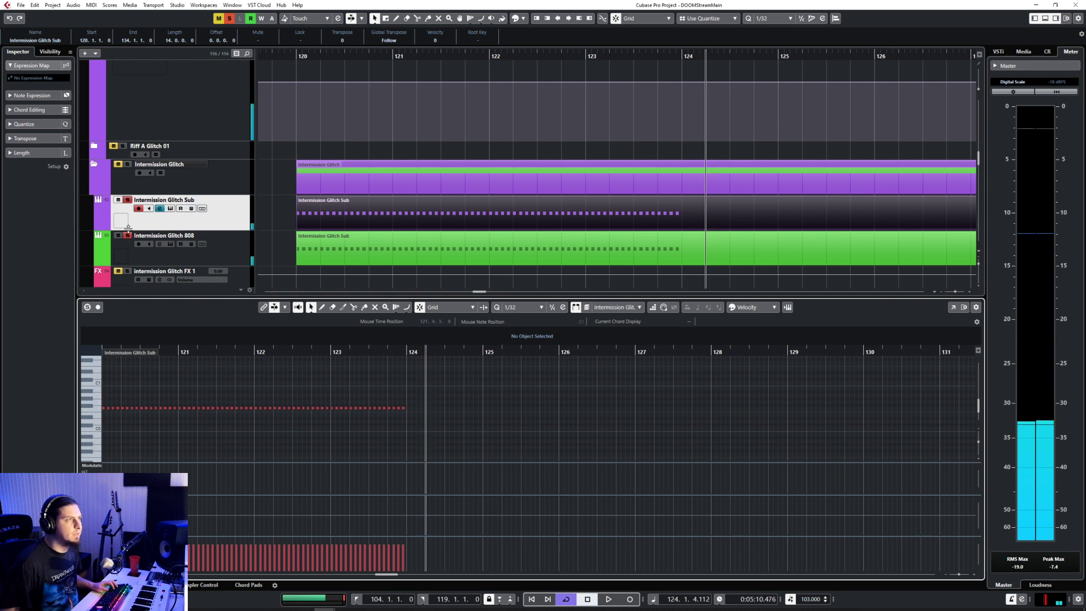
click(285, 123)
click(296, 56)
key(space)
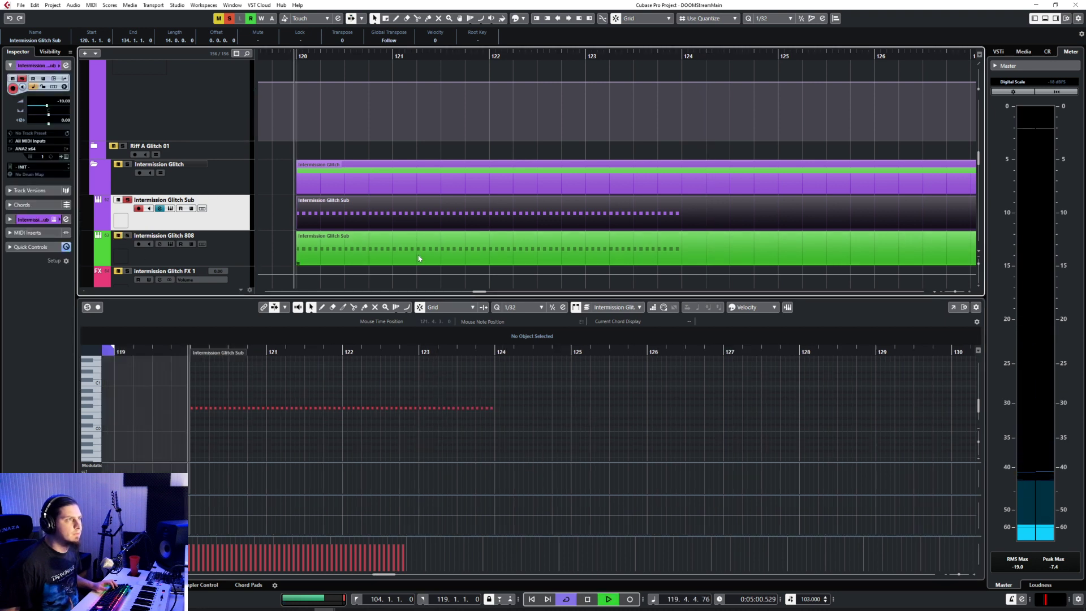
Step: Try raising all notes of the Intermission Glitch Sub part by one octave during playback from bar 120
drag(595, 390, 175, 431)
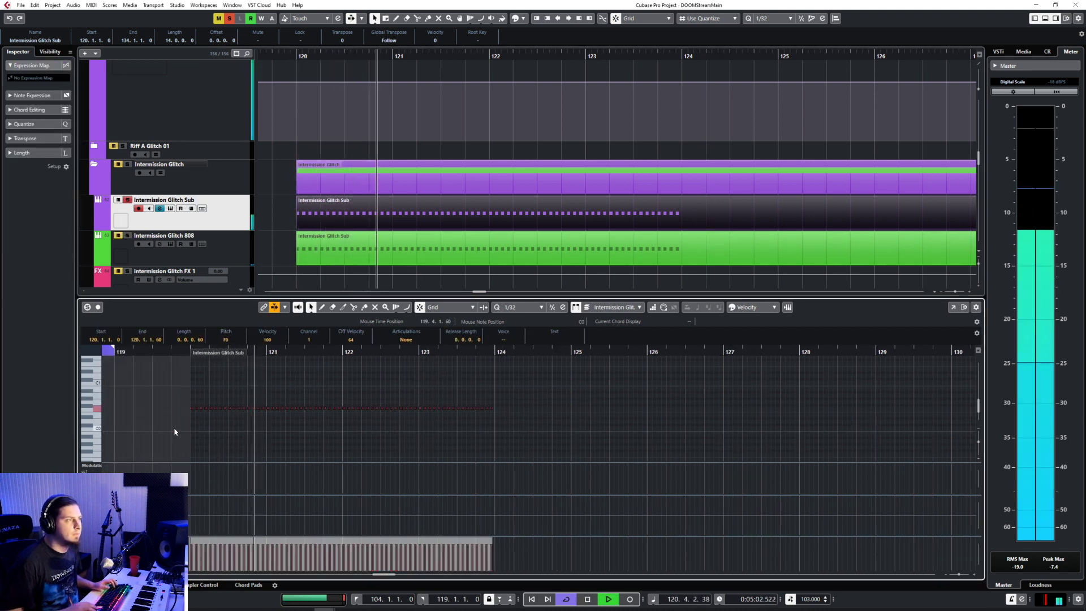
key(shift+Up)
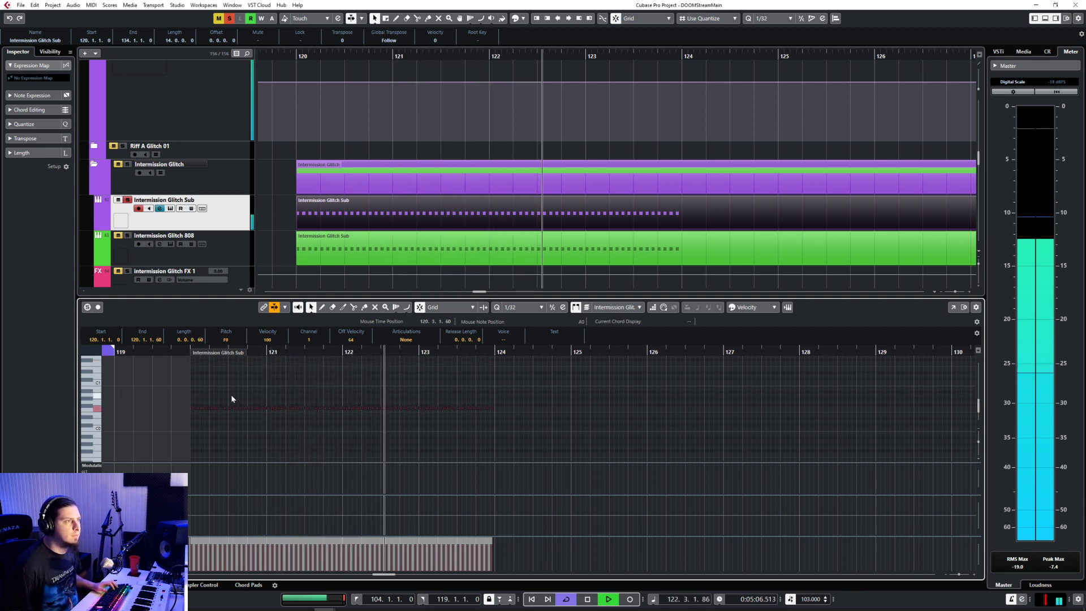
scroll(223, 398, up, 2)
scroll(223, 396, down, 1)
drag(206, 395, 561, 436)
click(281, 392)
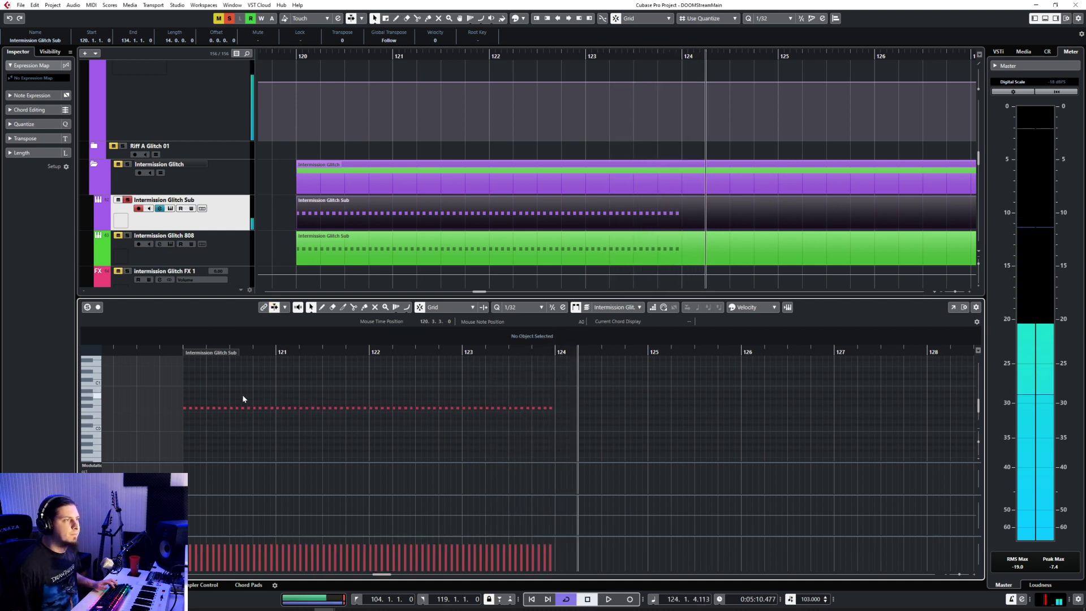
Step: Raise the first two notes of bar 122 and the two notes starting at 122.2.3 by one octave to F1
drag(296, 419, 298, 419)
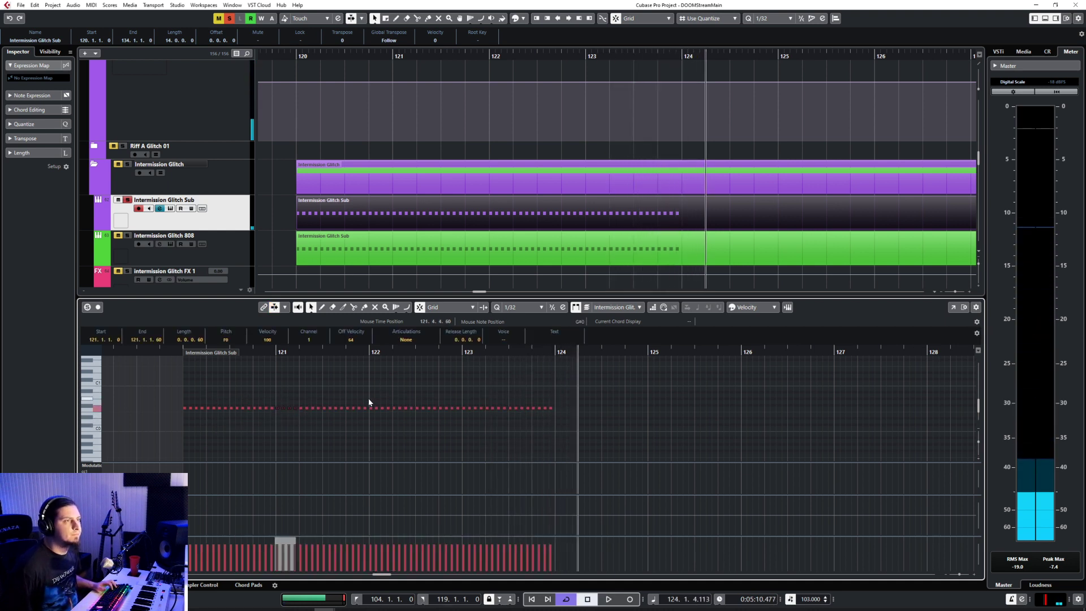
drag(369, 399, 358, 419)
scroll(388, 416, up, 2)
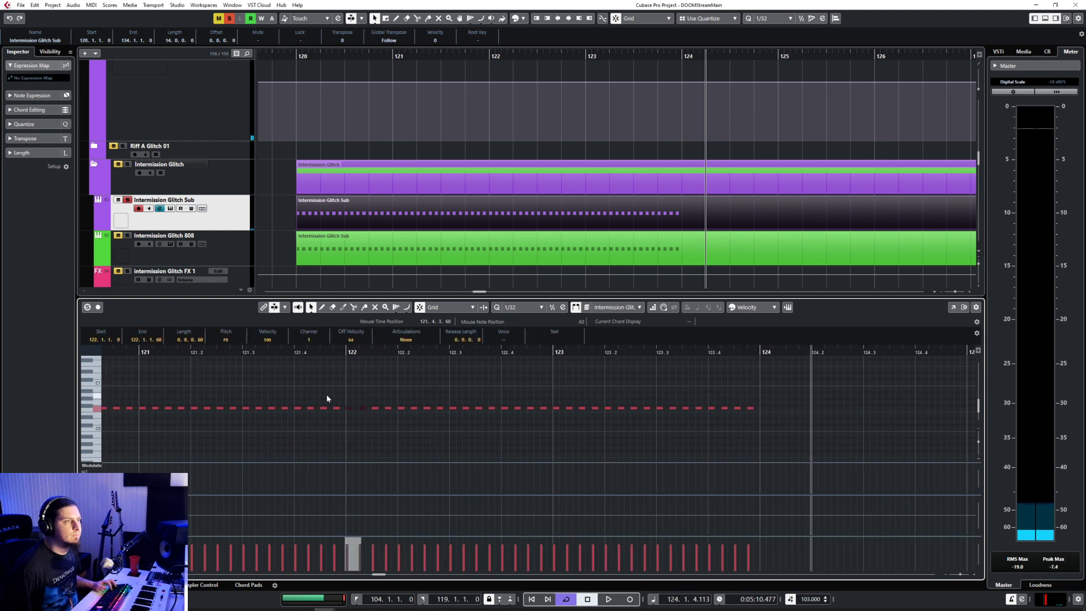
scroll(237, 398, up, 1)
key(shift+Up)
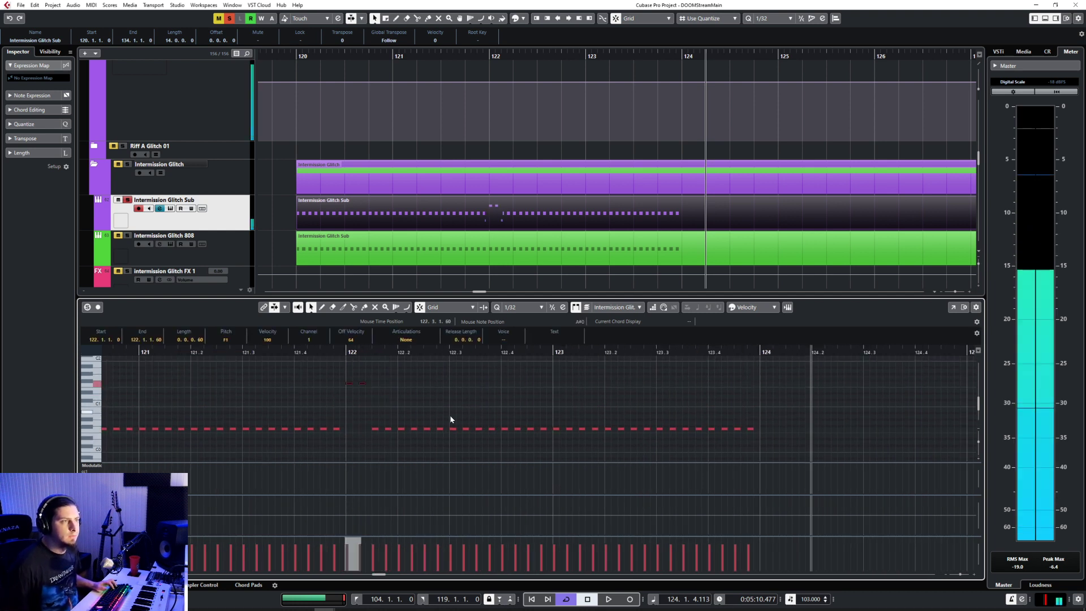
drag(401, 420, 444, 437)
key(shift+Up)
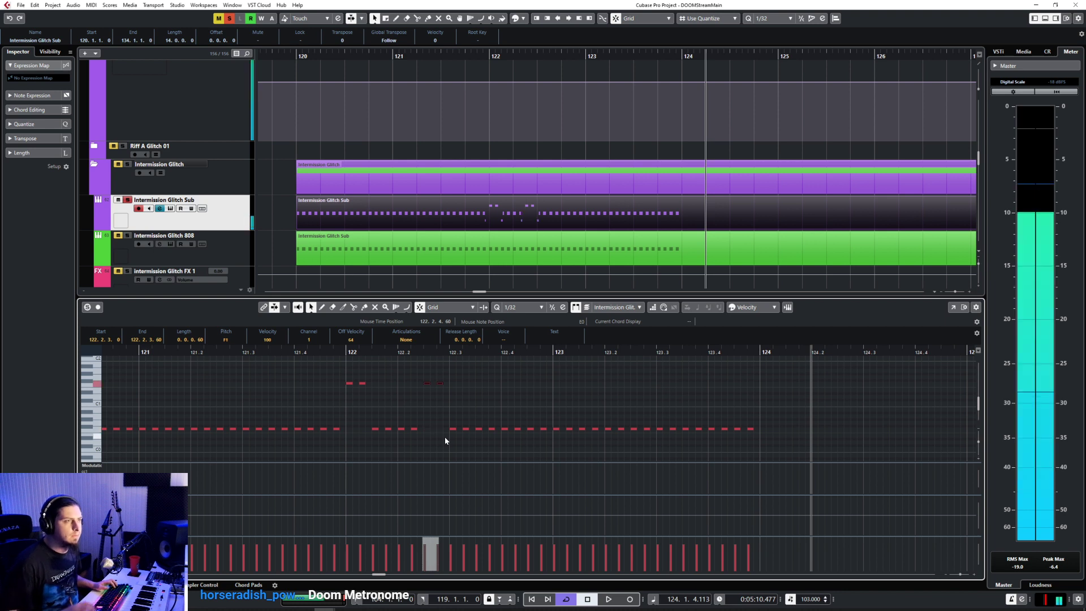
Step: Play the edited Sub notes from just before bar 122, and raise the two notes starting at 122.1.4 to F1
click(295, 353)
key(space)
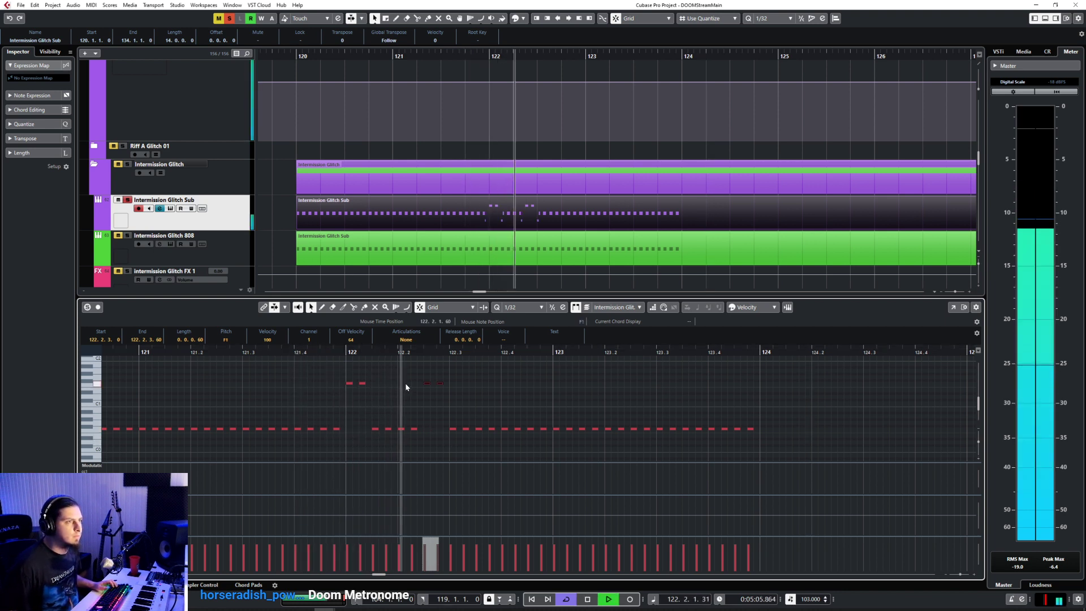
key(space)
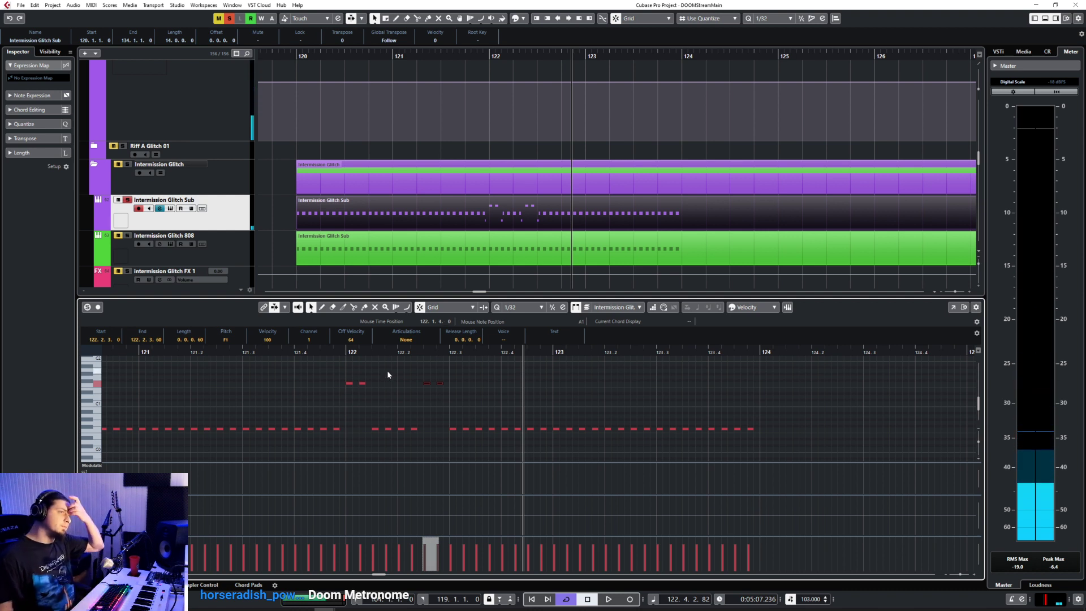
drag(383, 371, 401, 446)
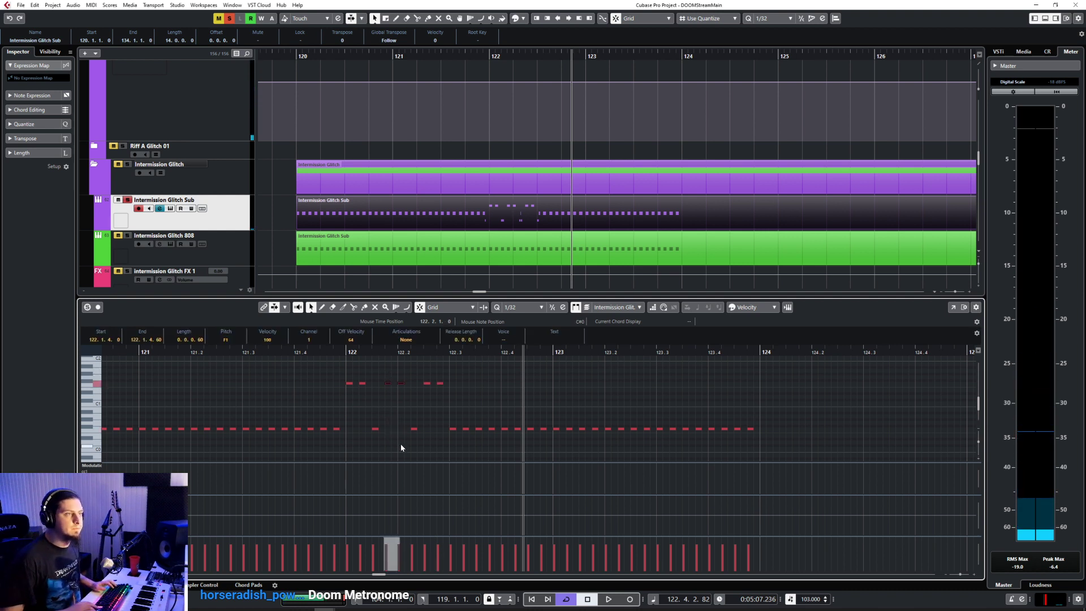
Step: Replay from bar 122 and raise the two notes starting at 122.4.1 by one octave to F1
click(345, 354)
key(space)
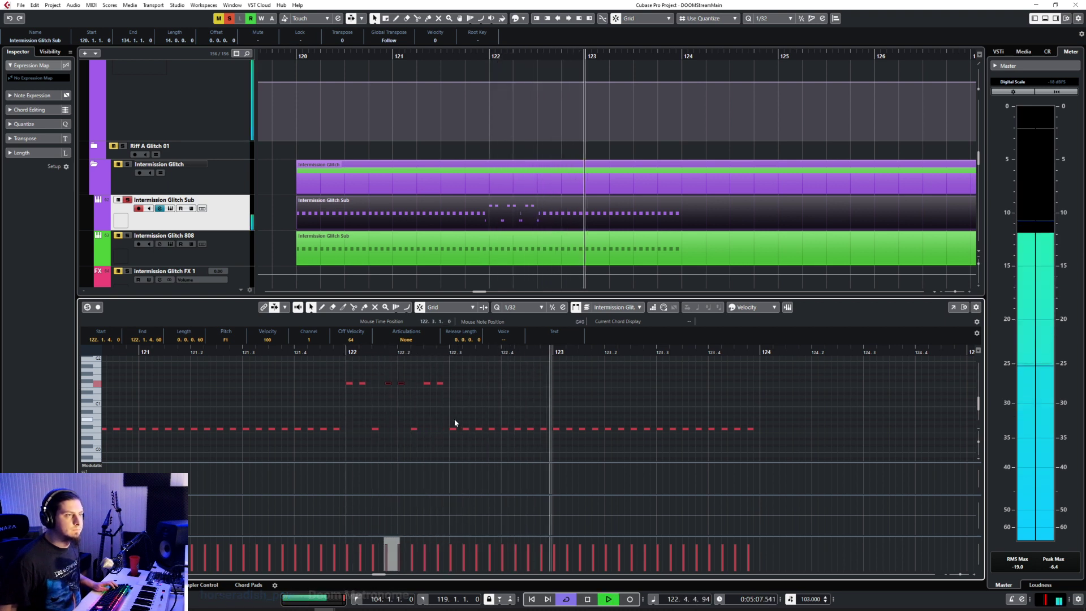
key(space)
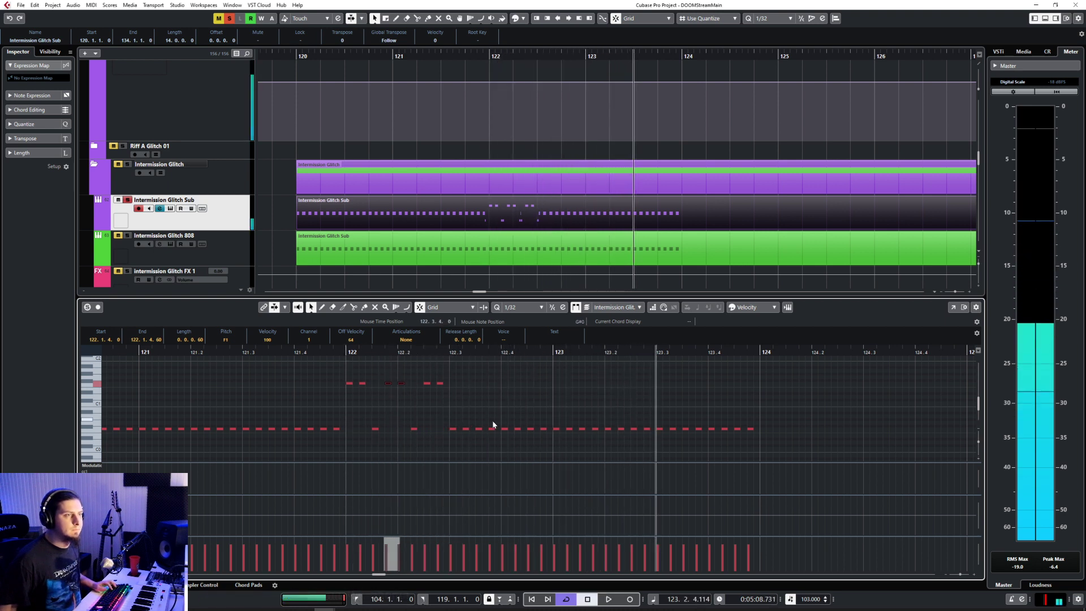
click(505, 428)
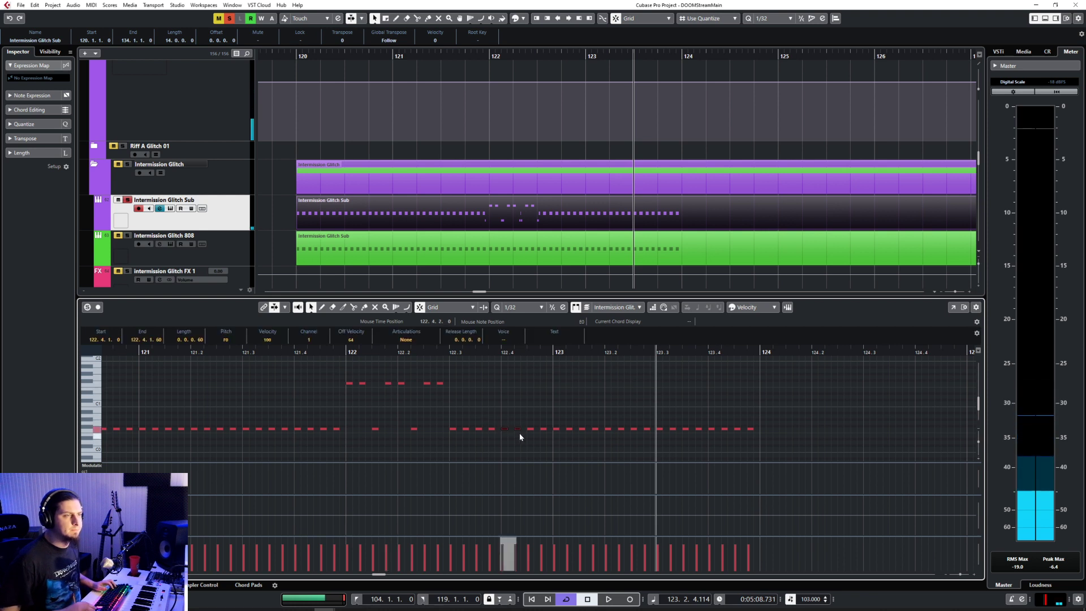
key(shift+Up)
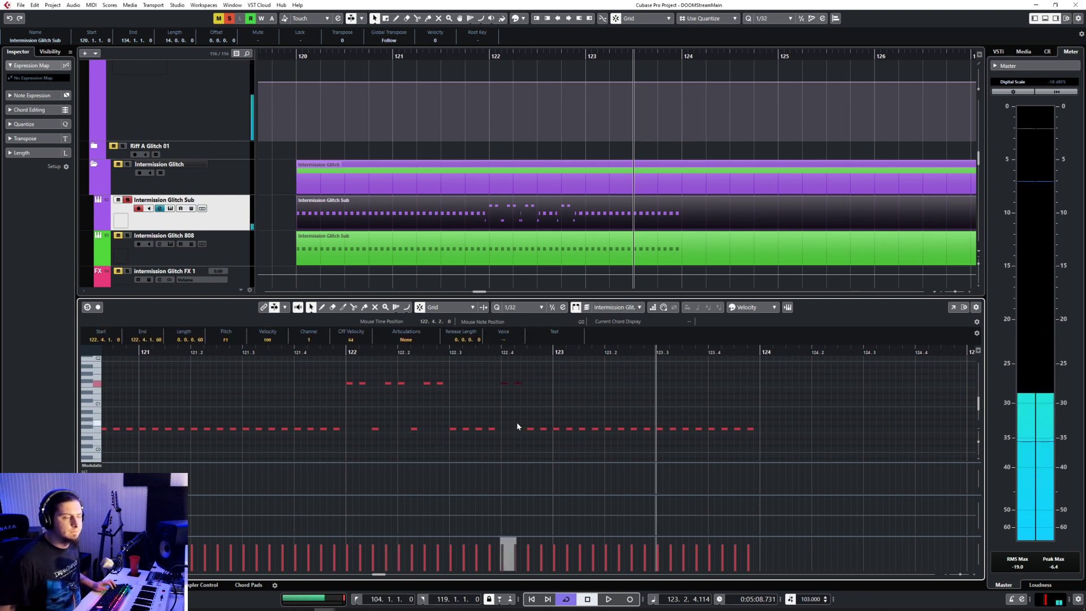
Step: Copy the first pitchbend curve, in bar 105, from the Ambiental Aggro Synth part on the Intermission Glitch Sub track
click(340, 353)
scroll(466, 249, down, 3)
scroll(461, 247, left, 3)
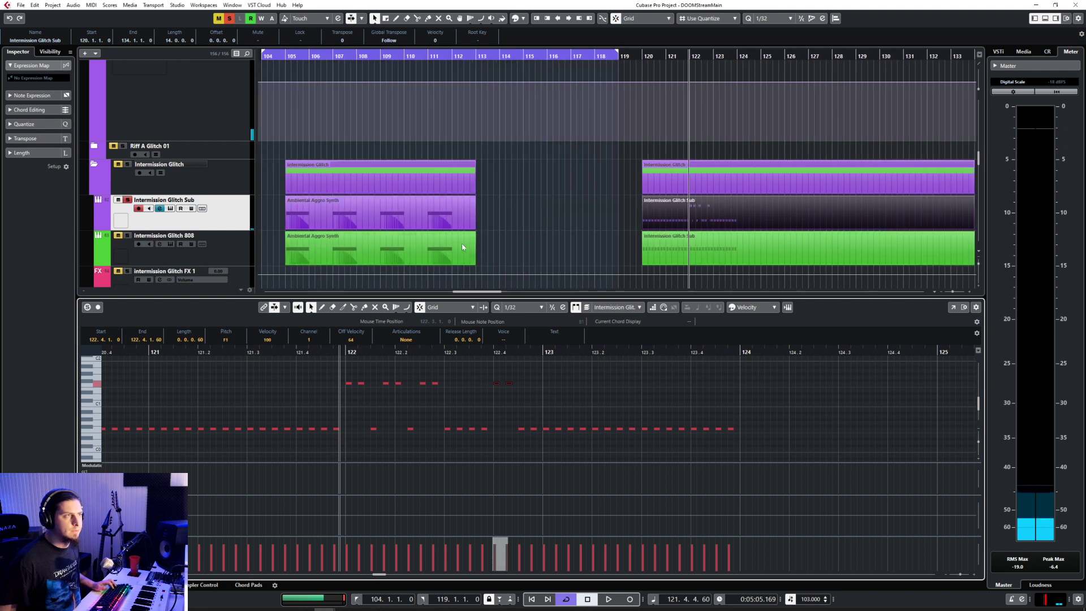
click(439, 214)
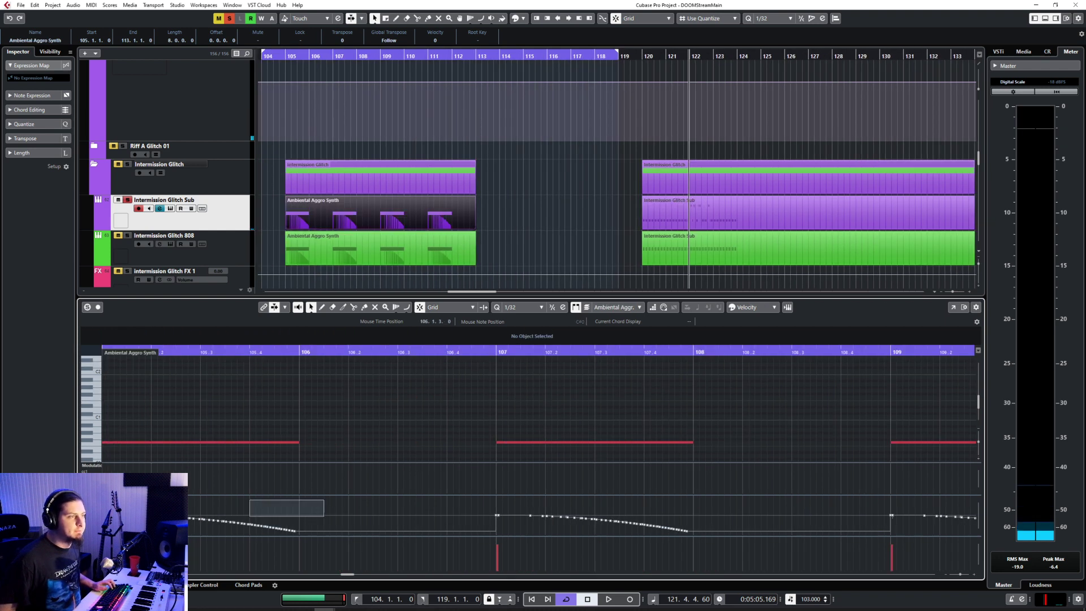
drag(249, 516, 190, 532)
drag(344, 504, 91, 532)
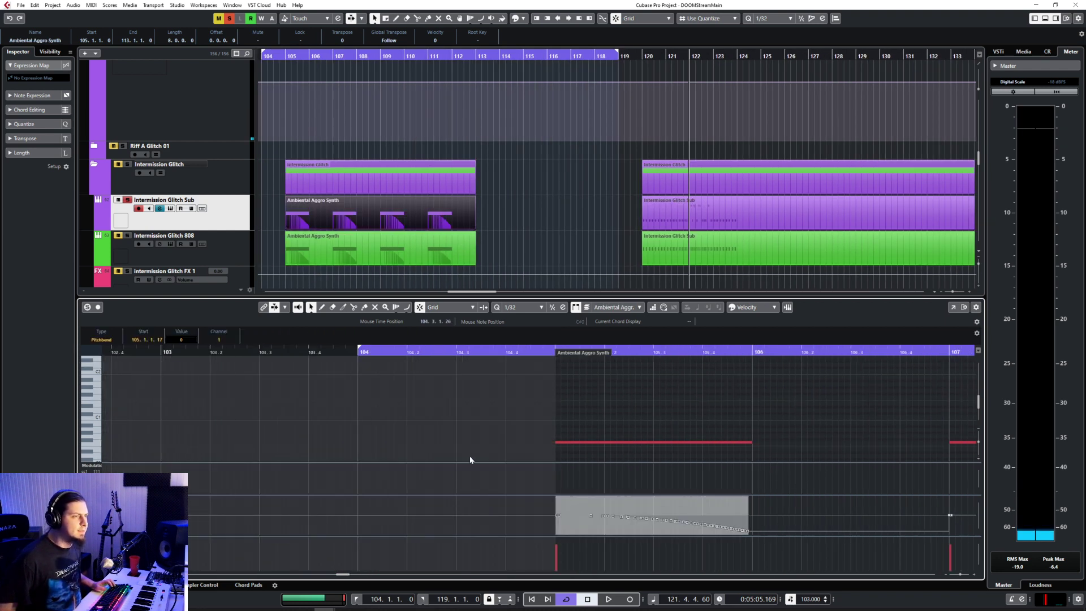
Step: Paste the copied pitchbend curve at bar 122 of the Intermission Glitch Sub part and play it
scroll(665, 239, right, 3)
click(535, 209)
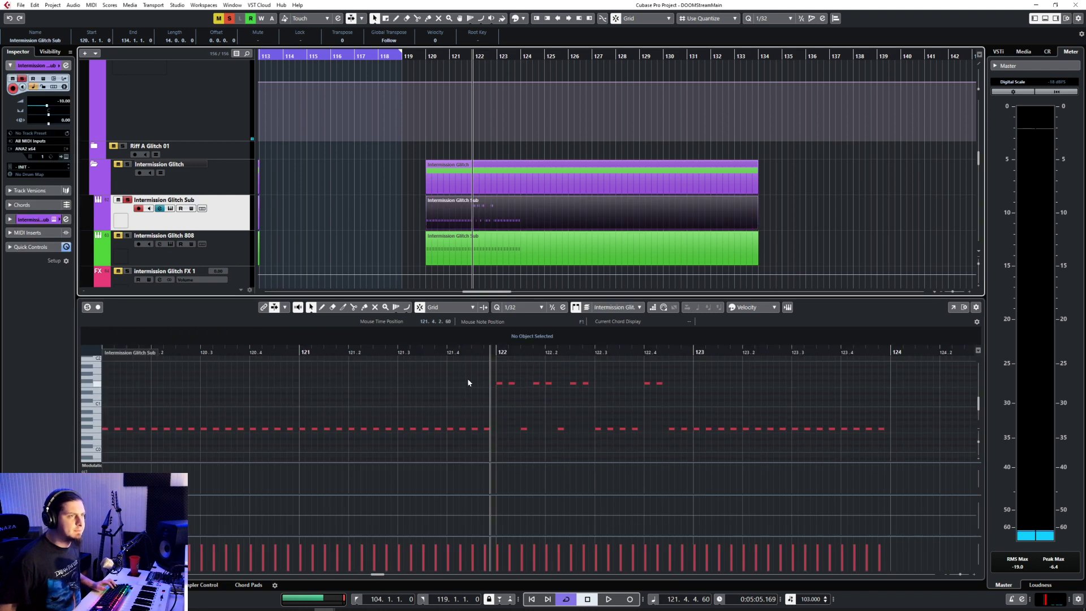
click(495, 358)
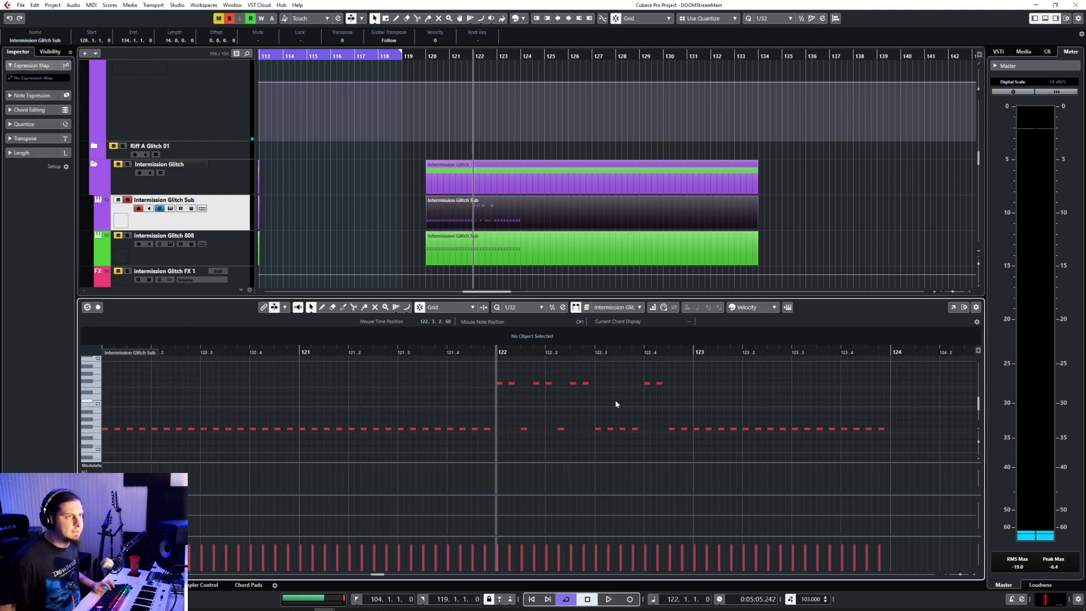
key(ctrl+v)
key(space)
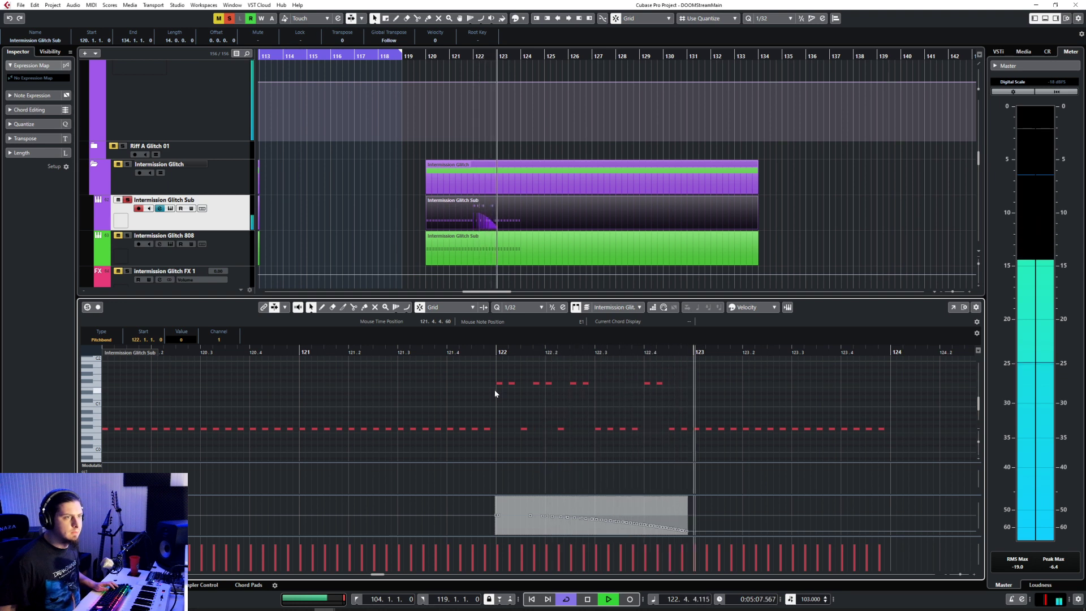
Step: Paste the pitchbend curve again at bar 123 and play both pitch sweeps from the start of bar 122
key(space)
click(694, 352)
key(ctrl+v)
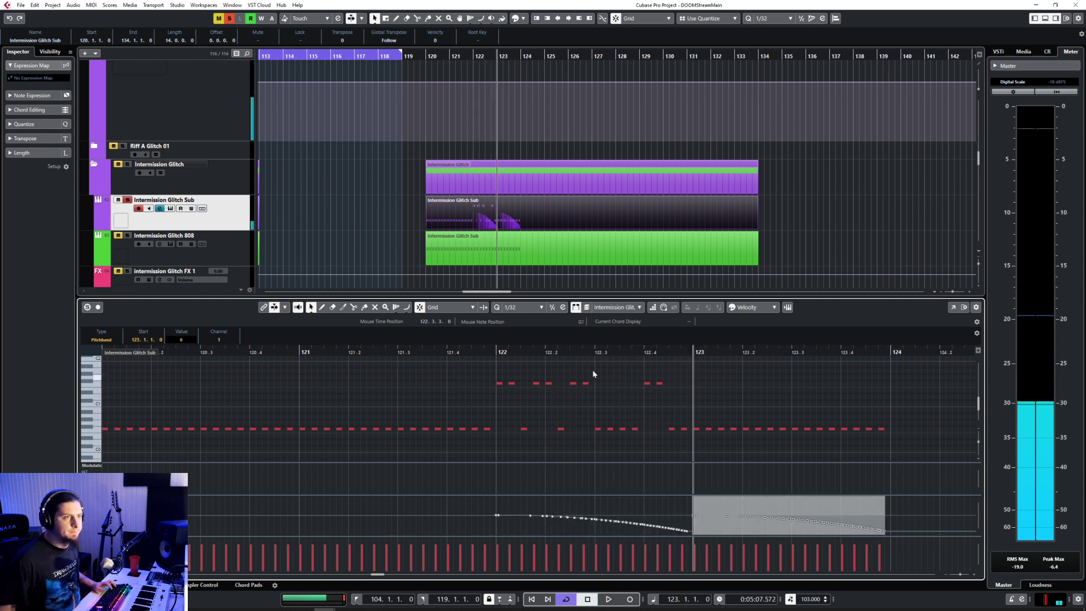
click(493, 351)
key(space)
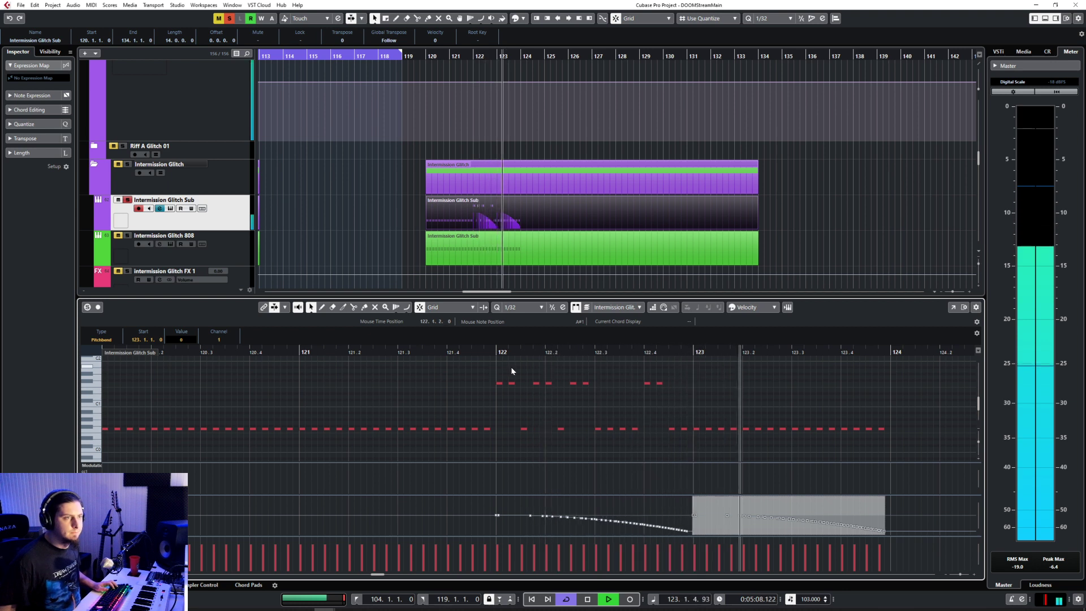
key(space)
Step: Copy all notes of bars 122 and 123, paste them at bar 124, and play the extended pattern from bar 122
click(546, 389)
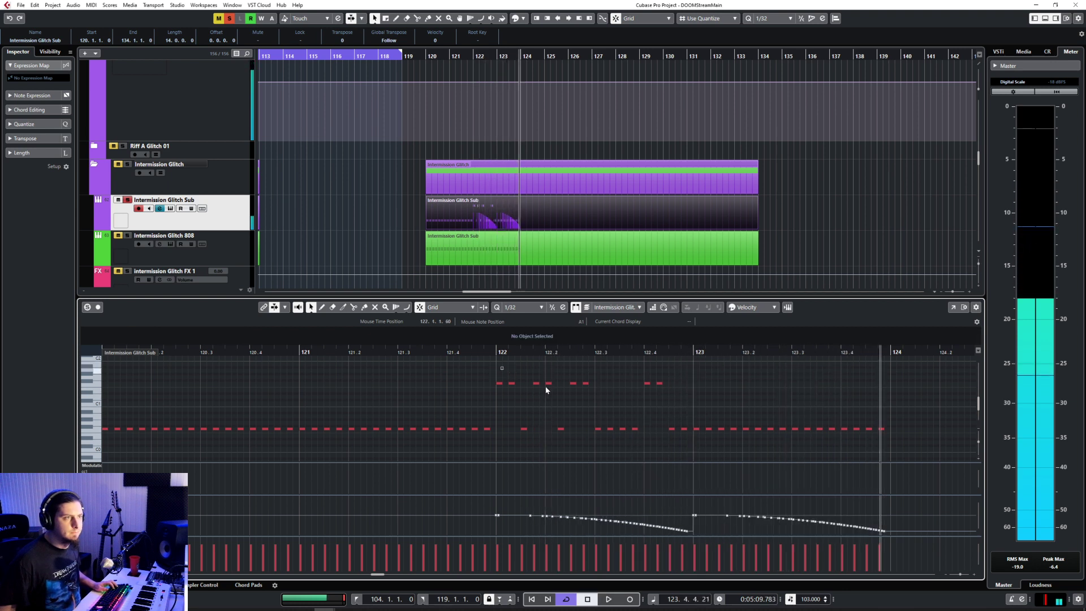
drag(497, 365, 908, 439)
click(891, 354)
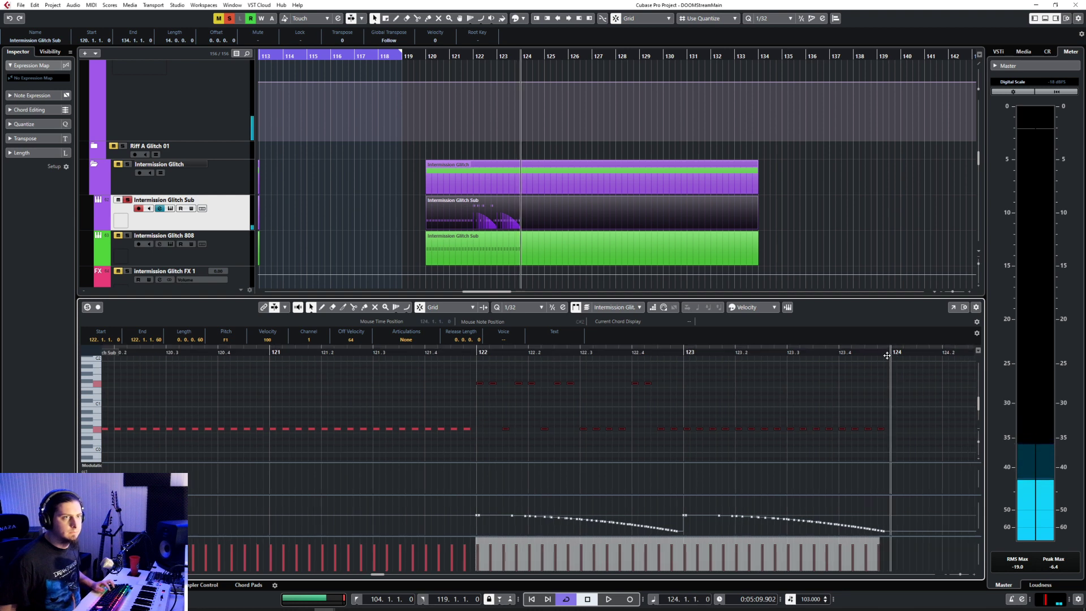
key(ctrl+v)
click(477, 353)
key(space)
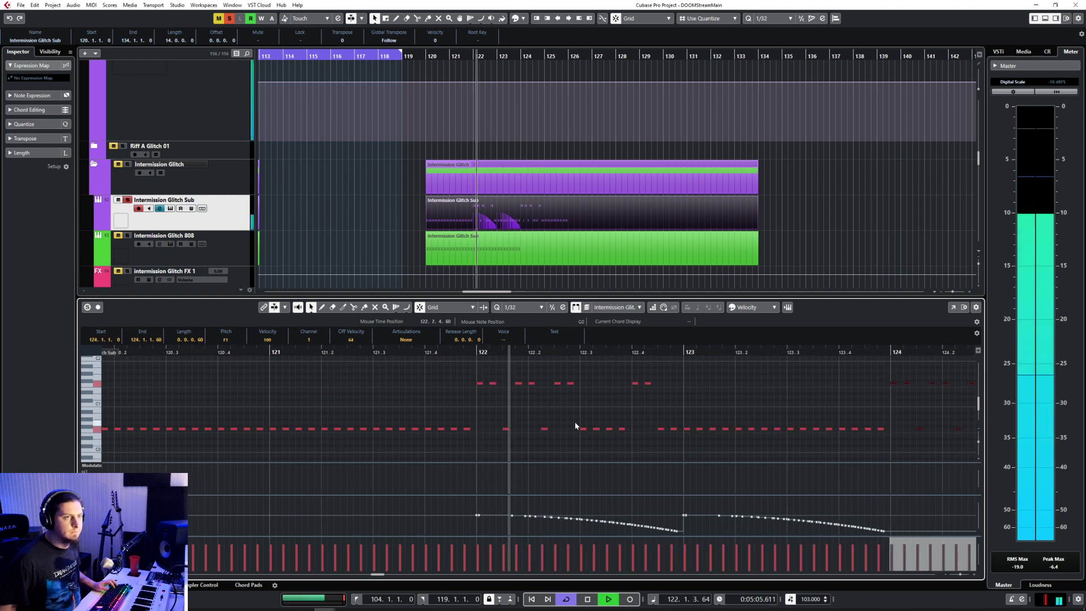
key(g)
key(g)
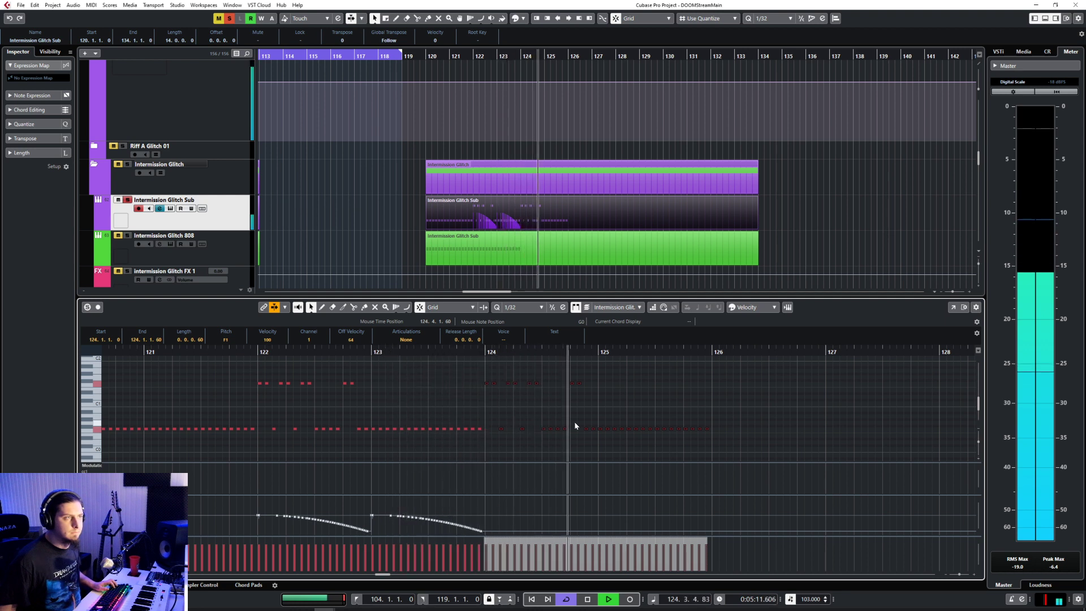
Step: Raise the two notes starting at 124.4.3 by one semitone and play the result from bar 124
scroll(575, 422, up, 2)
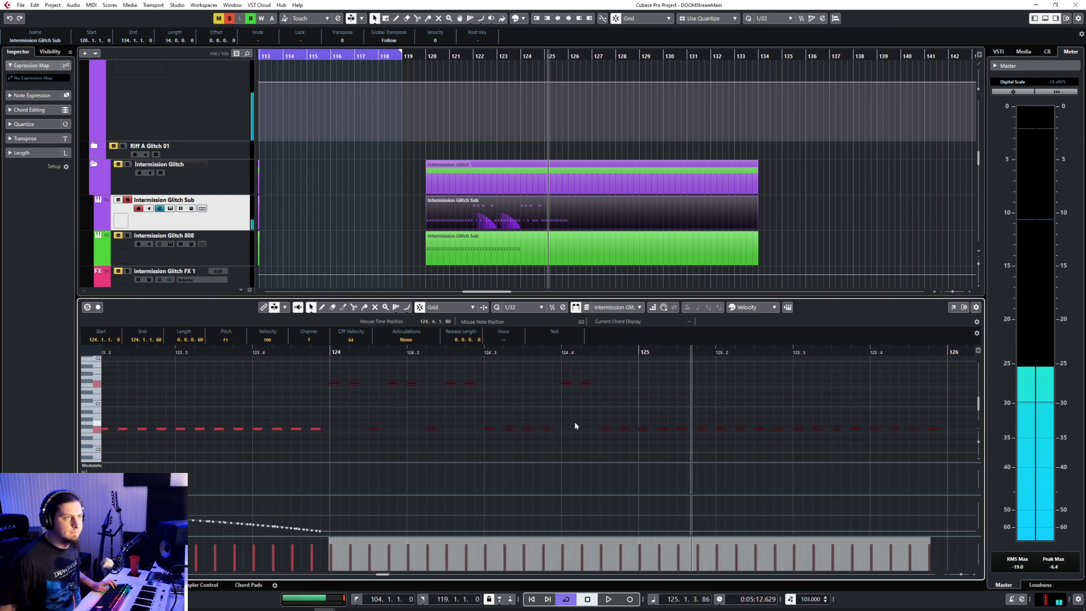
click(536, 417)
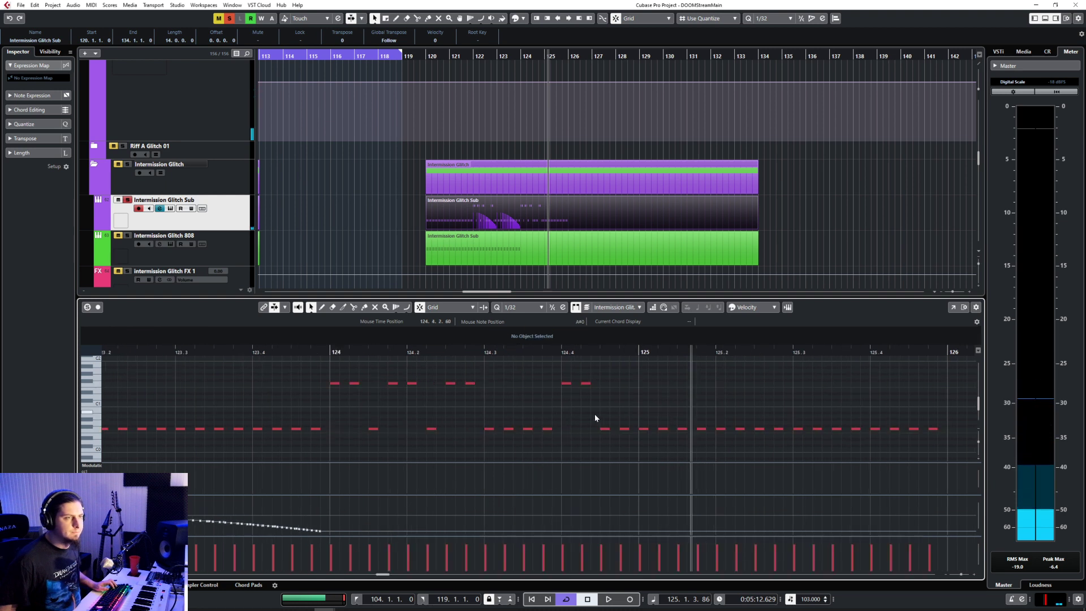
drag(627, 441, 602, 426)
key(space)
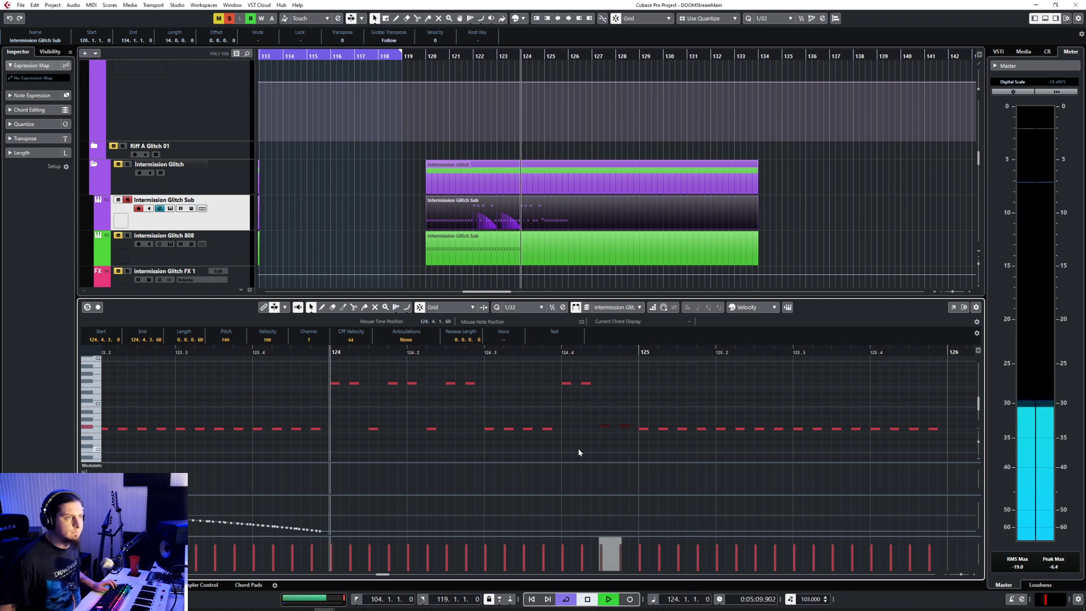
click(586, 454)
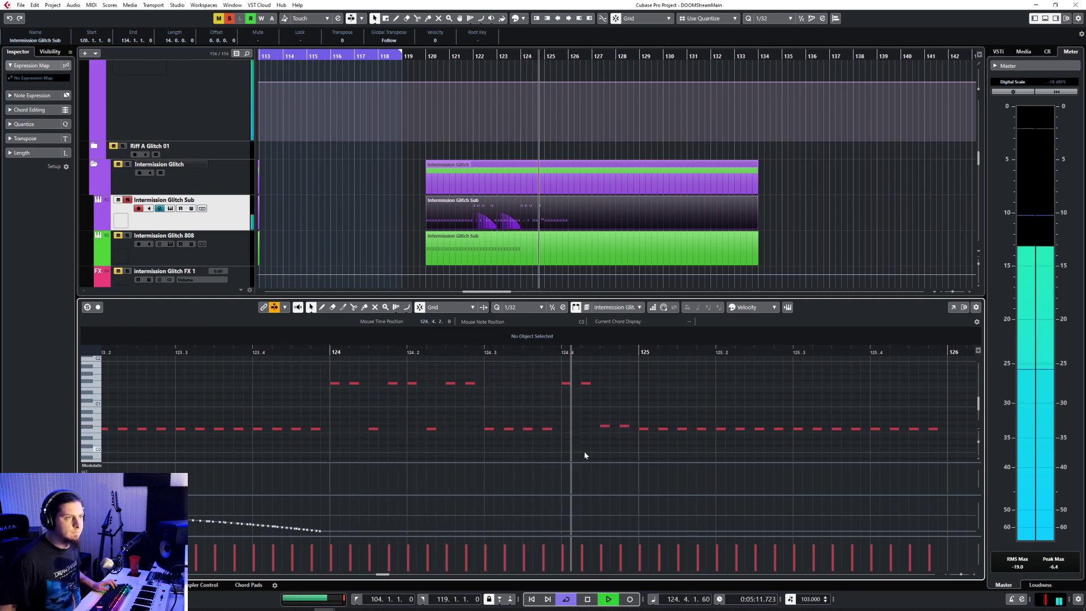
scroll(583, 448, down, 3)
scroll(583, 448, down, 1)
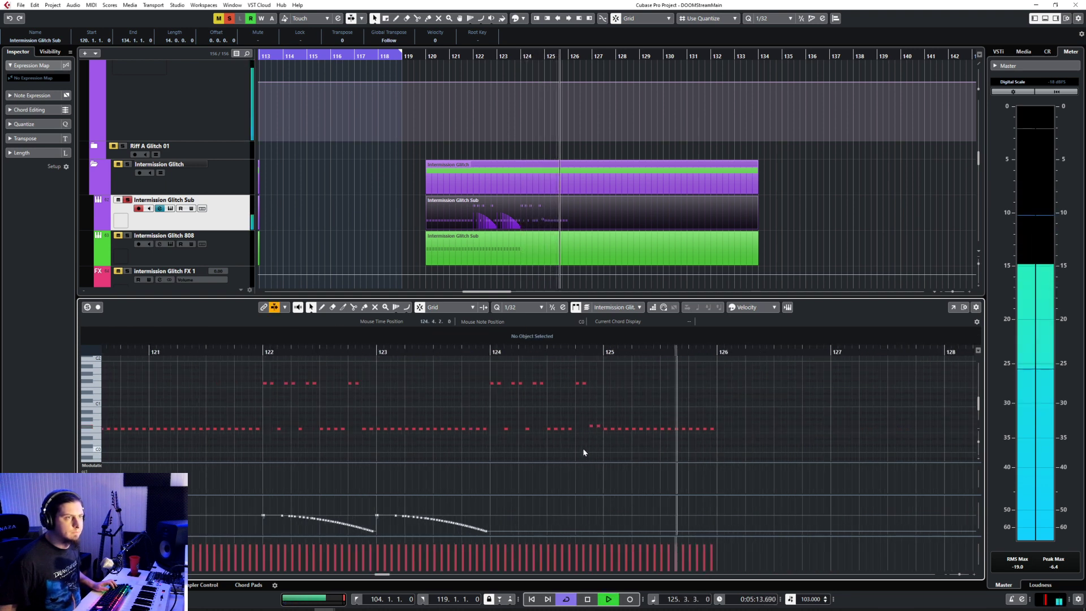
key(space)
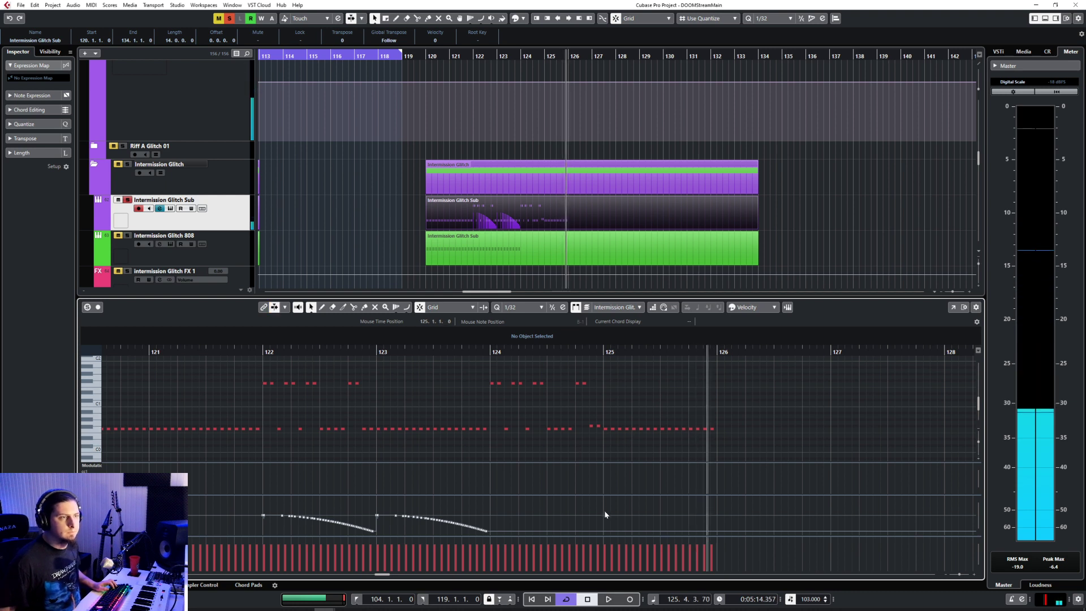
Step: Return the playback position to just before bar 120 and close the note editor
click(603, 352)
scroll(436, 439, down, 4)
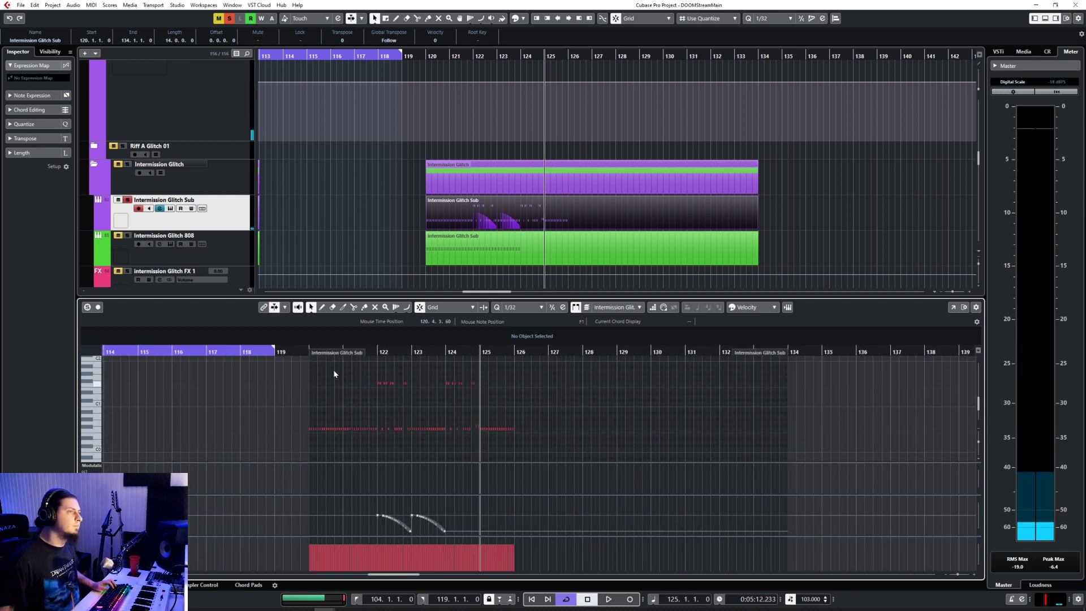
click(305, 354)
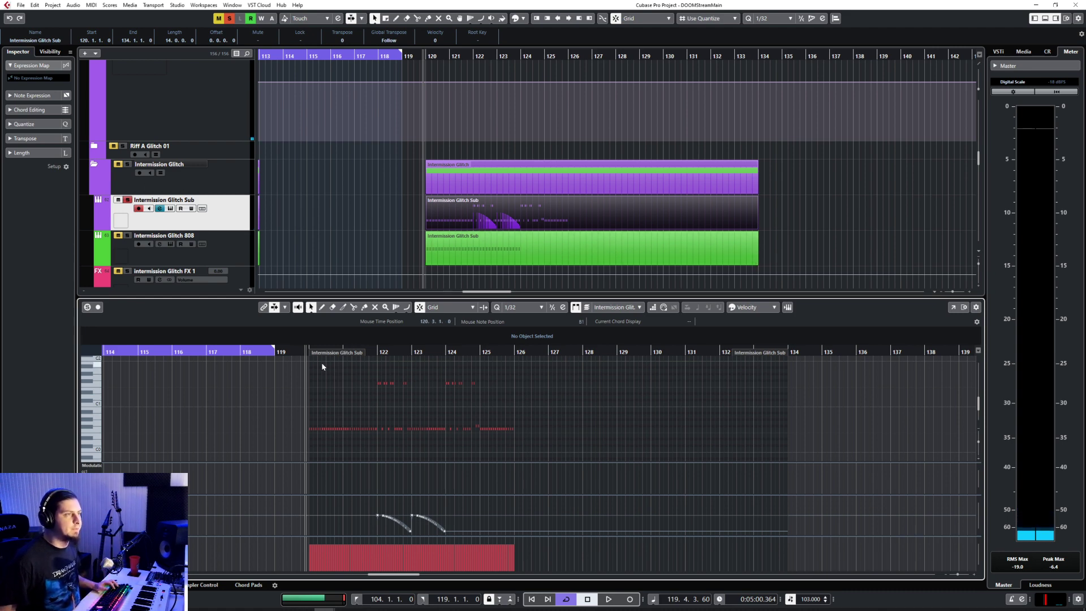
click(307, 354)
double_click(462, 210)
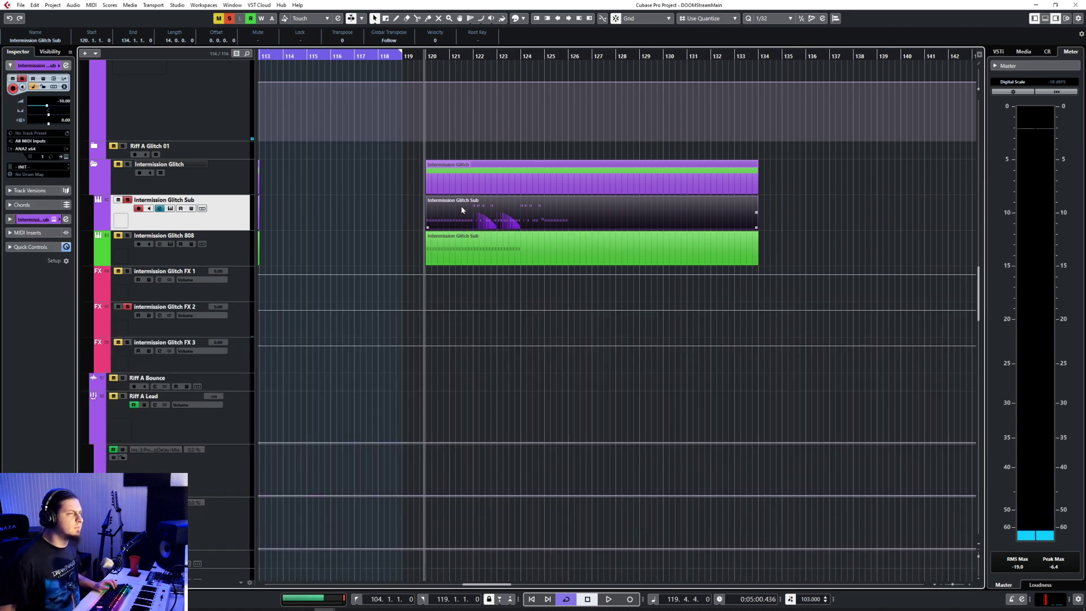
Step: Set the playback position to bar 105 and solo the Intermission Glitch 808 and FX 1 tracks alongside the Sub
scroll(714, 226, left, 3)
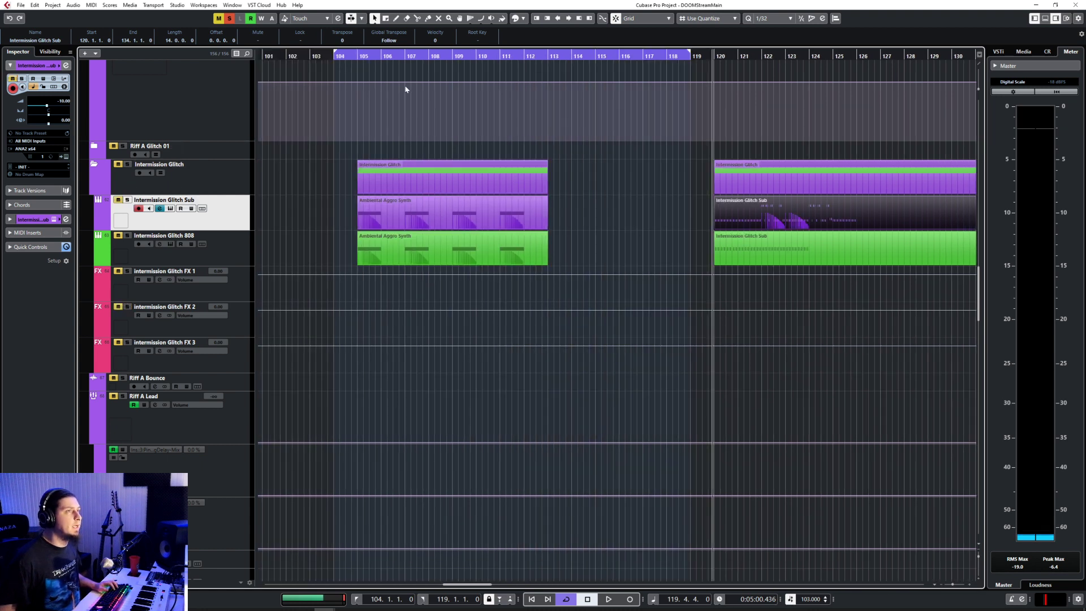
click(357, 58)
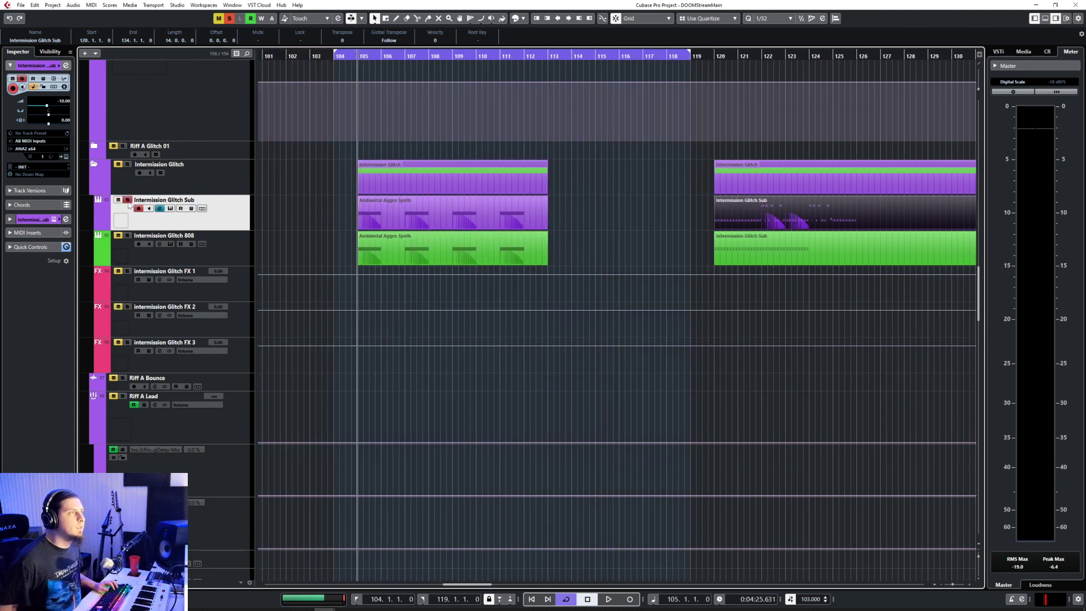
scroll(378, 320, up, 4)
scroll(378, 321, down, 2)
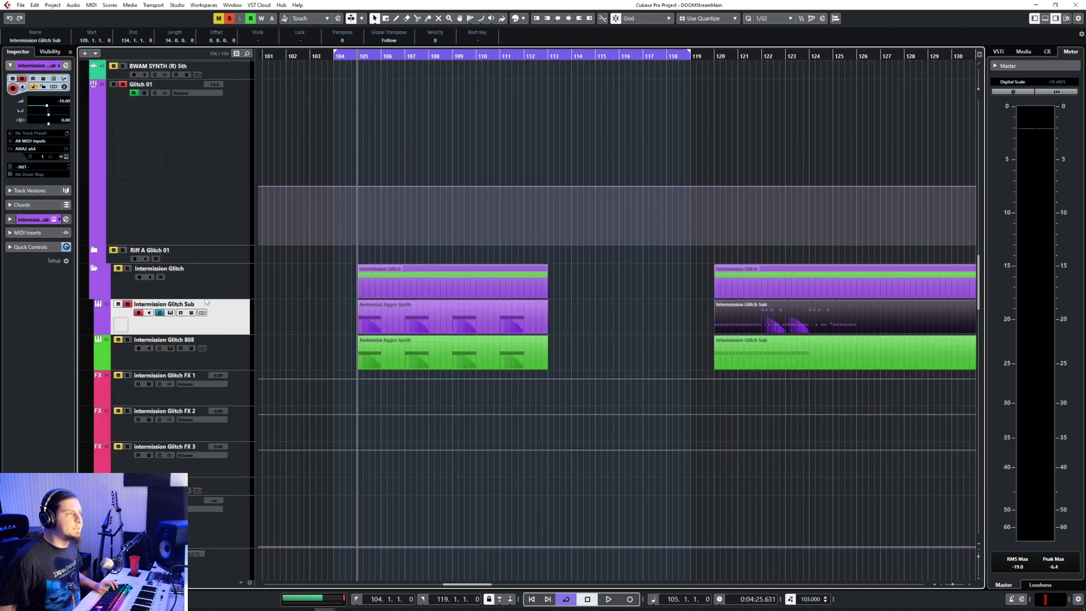
click(127, 339)
click(127, 375)
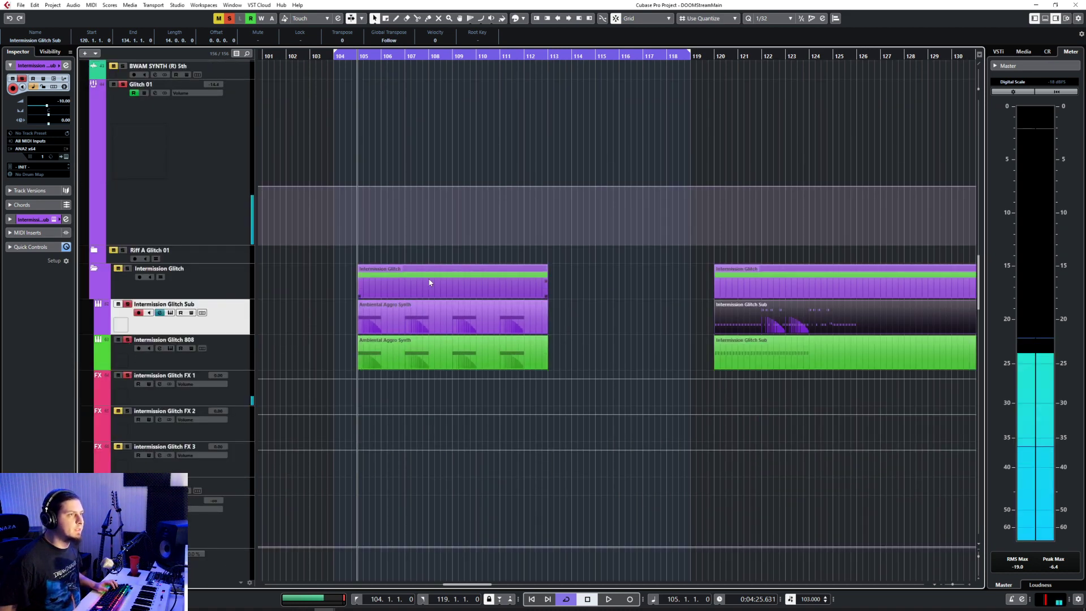
Step: Place the playback position just before bar 104 and export an audio mixdown of bars 104 to 119 with FX 1 soloed
click(499, 338)
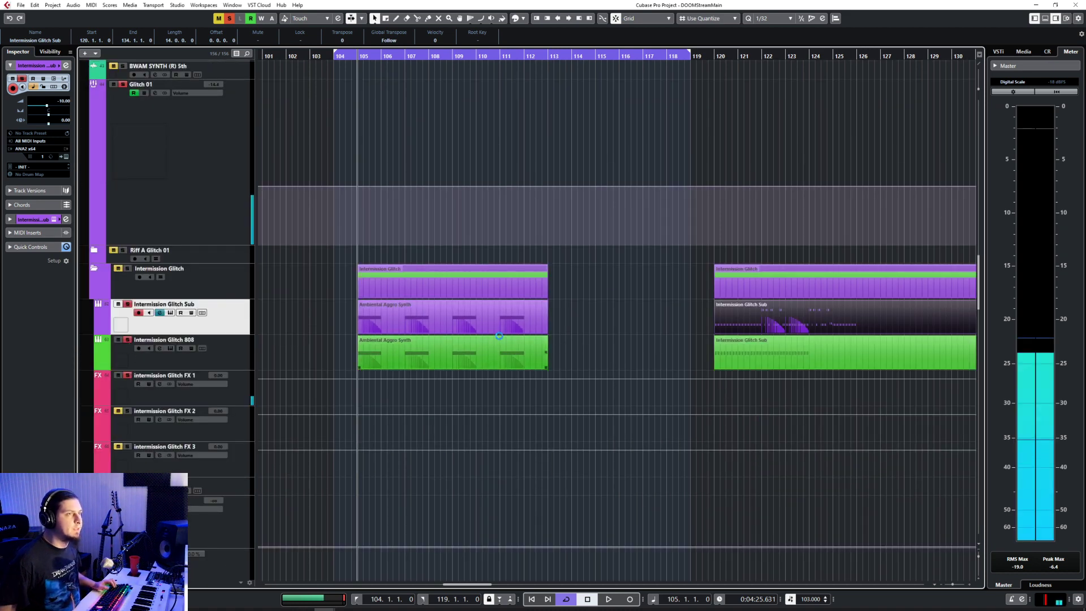
double_click(337, 62)
key(ctrl+z)
click(334, 58)
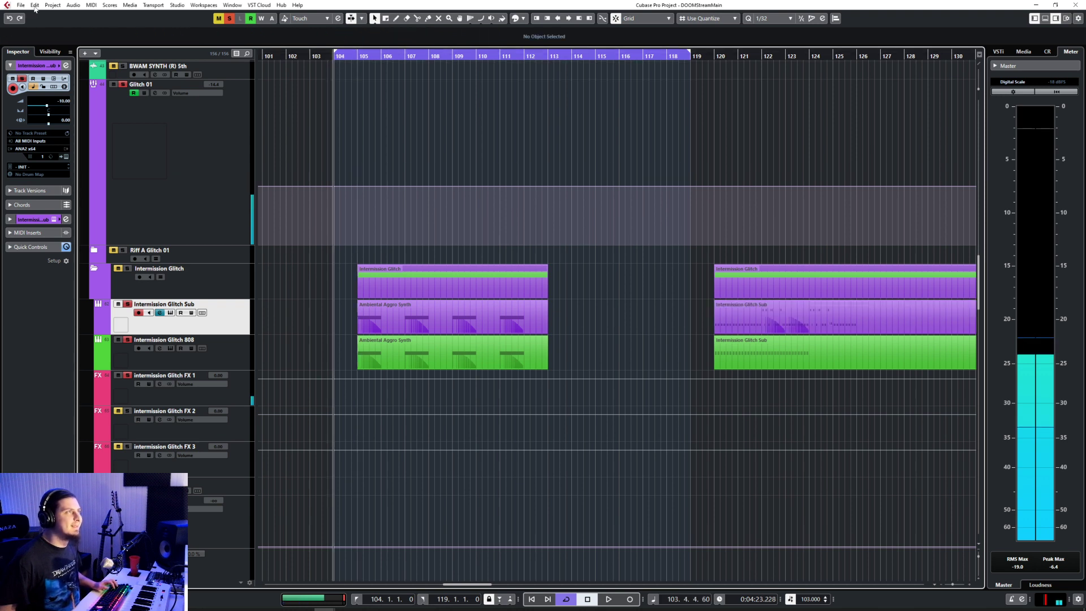
click(21, 6)
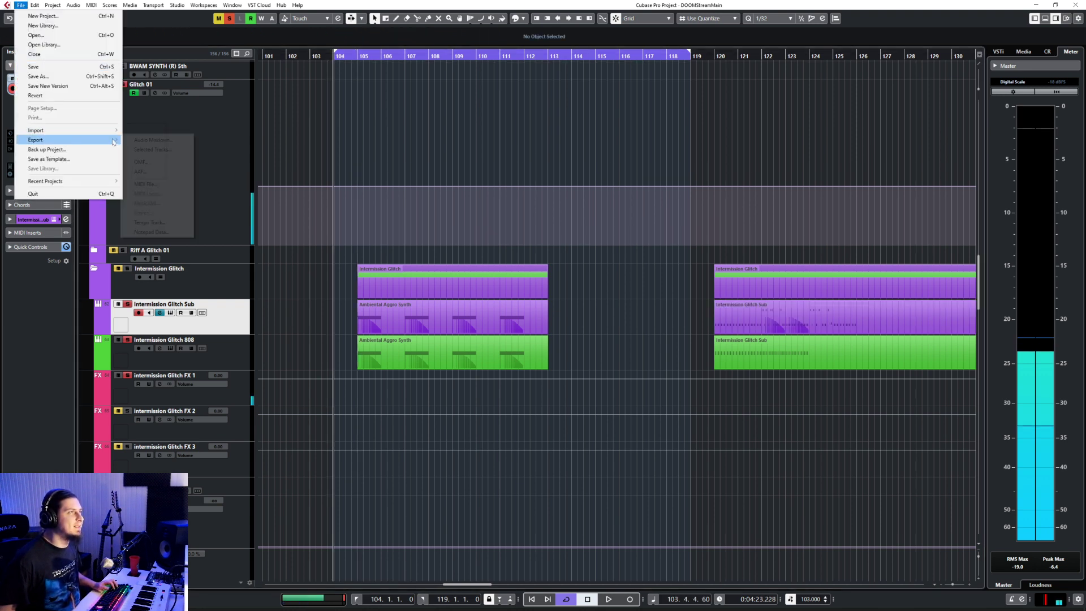
click(156, 139)
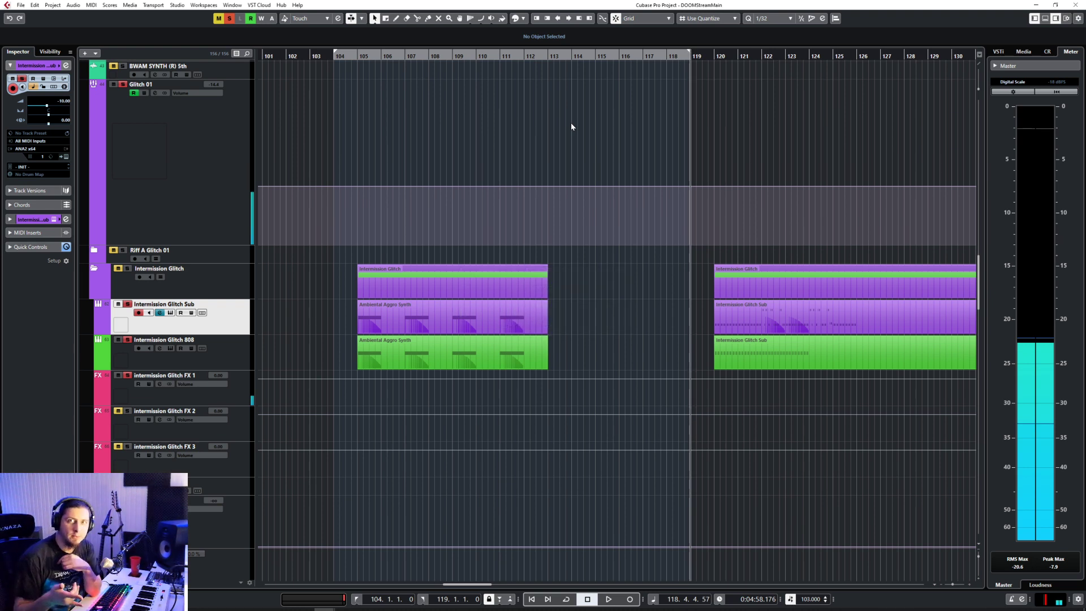
Step: Switch the solo from Intermission Glitch FX 1 to FX 2, play from bar 105, and select the FX 2 track
click(128, 375)
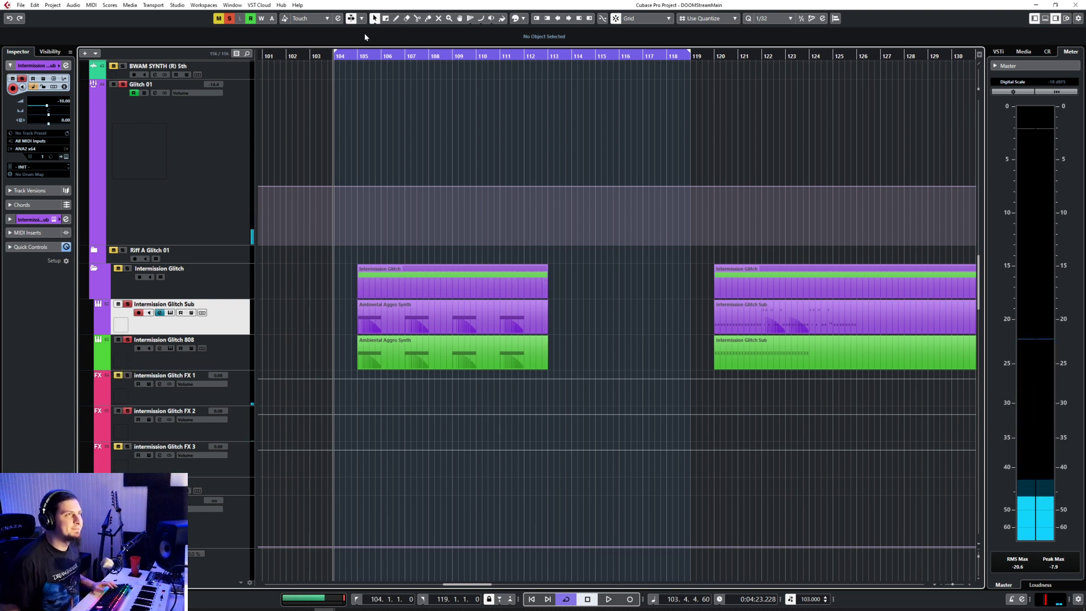
click(359, 55)
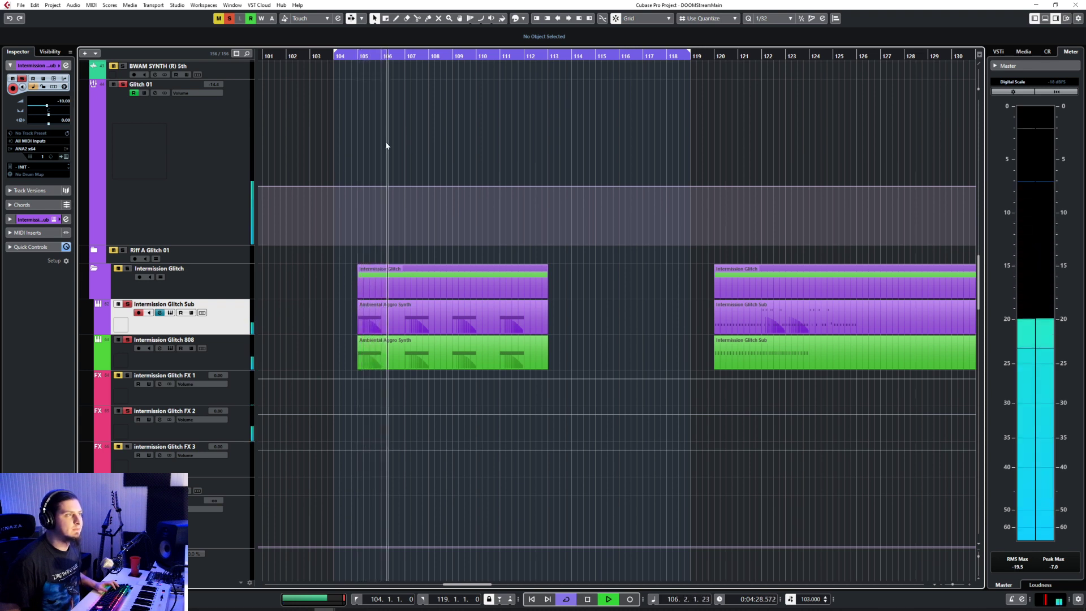
click(226, 433)
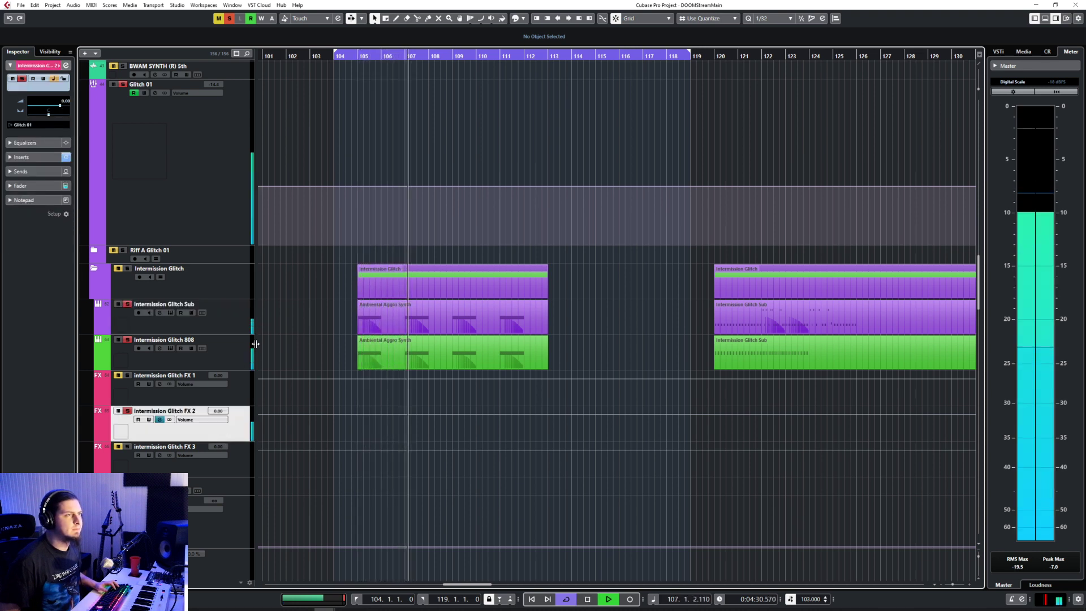
Step: Inspect the pedal chain in the TH-U Slate insert of Intermission Glitch FX 2 during playback, then close the plugin and mixer
key(F3)
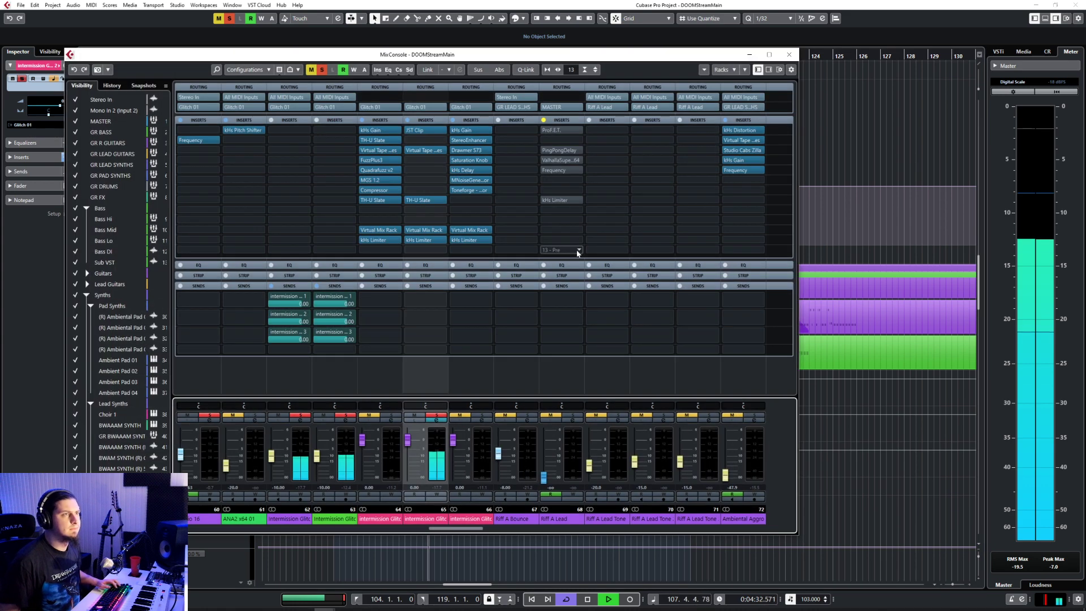
click(416, 201)
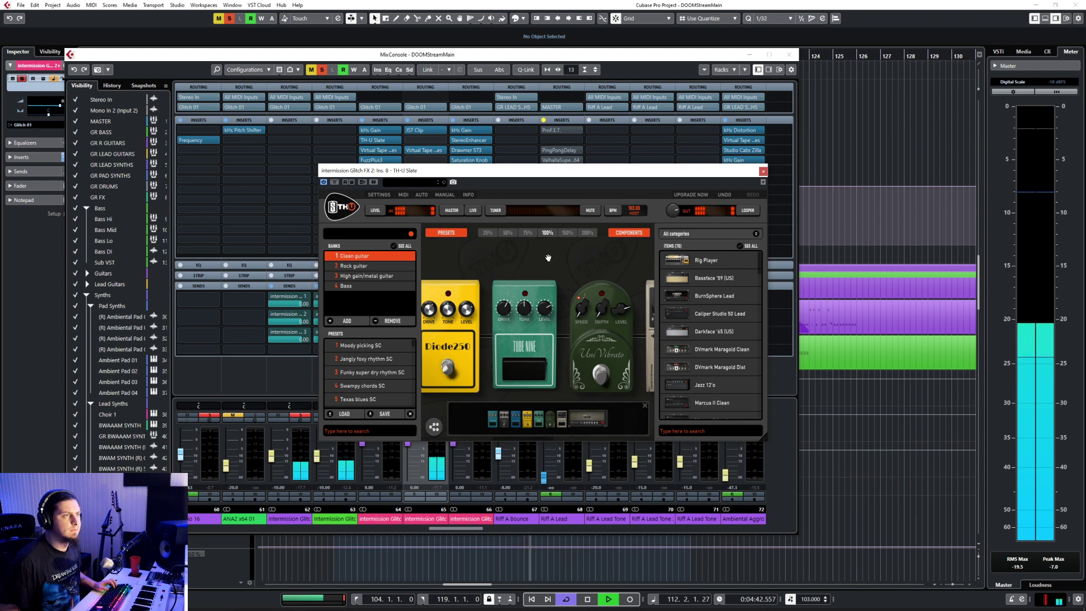
drag(548, 257, 740, 262)
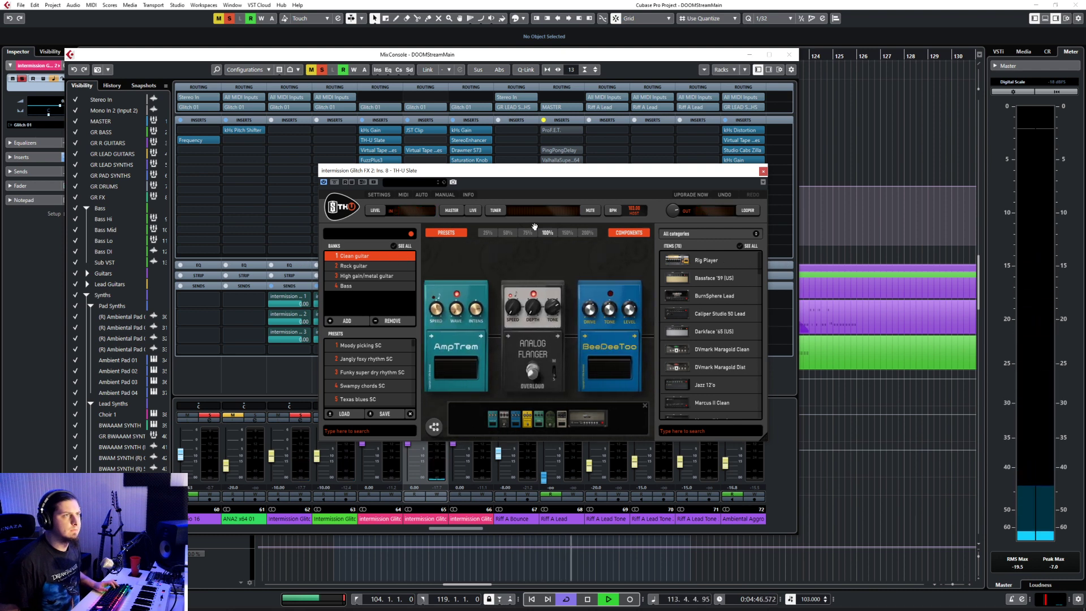
click(763, 171)
key(F3)
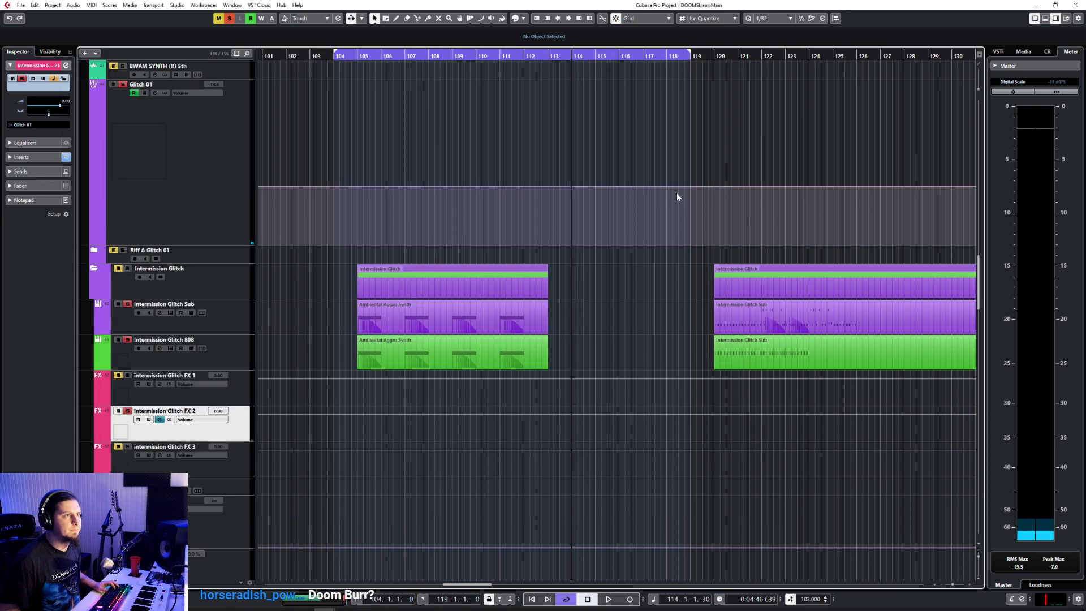
Step: Replay FX 2 from bar 105 with its TH-U Slate insert open, then close the plugin and mixer and stop playback
click(359, 64)
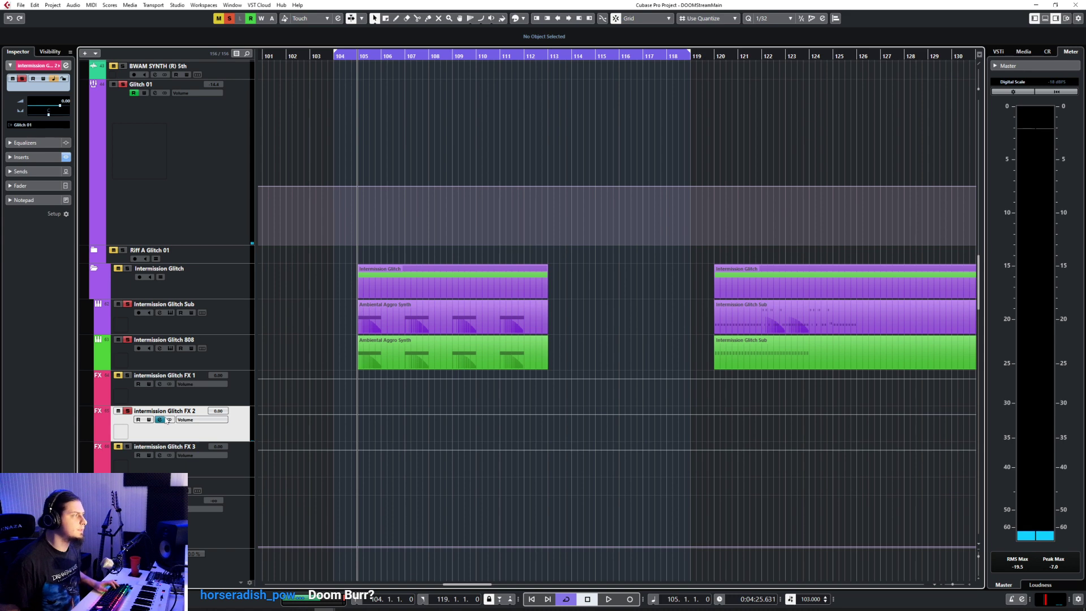
key(F3)
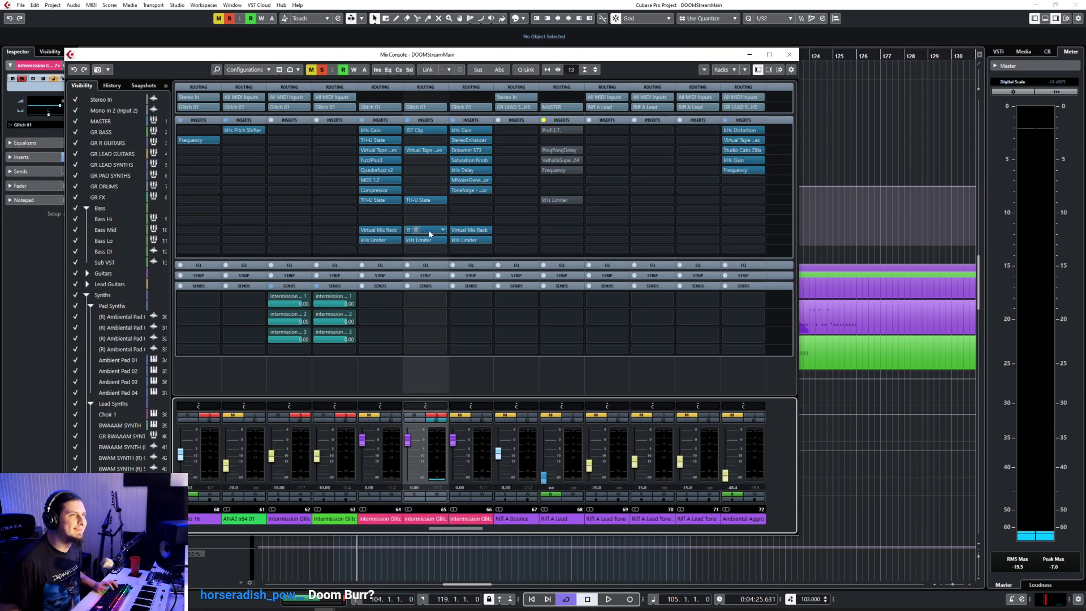
click(419, 200)
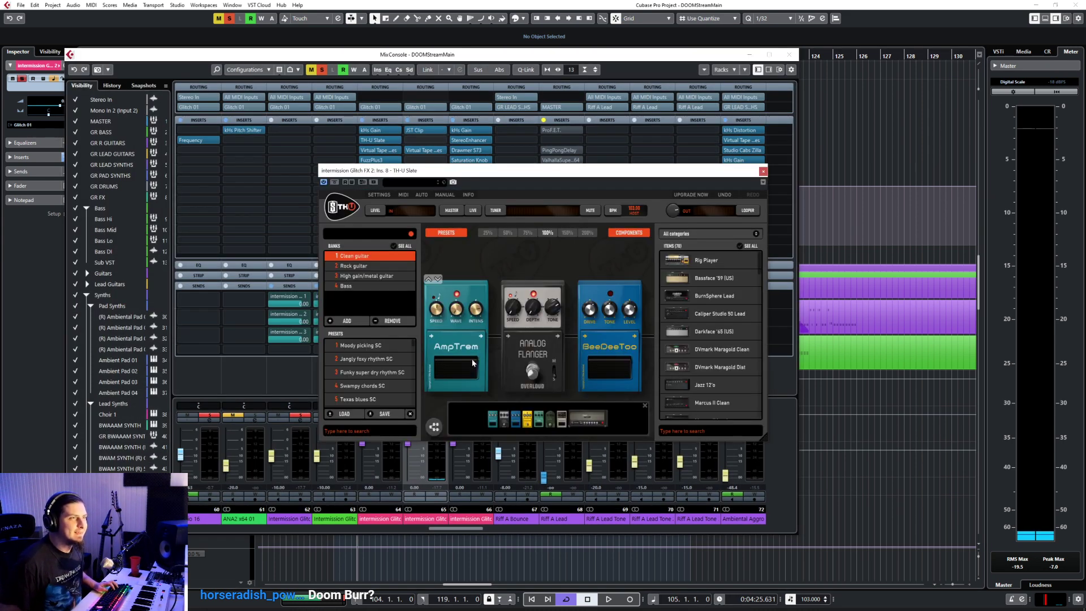
key(space)
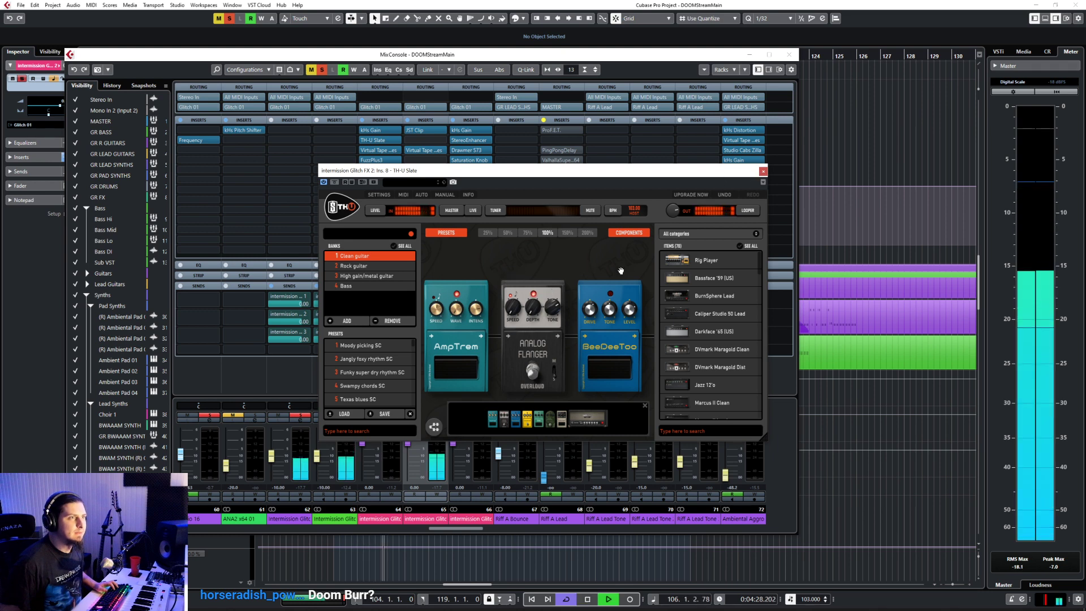
click(763, 171)
key(F3)
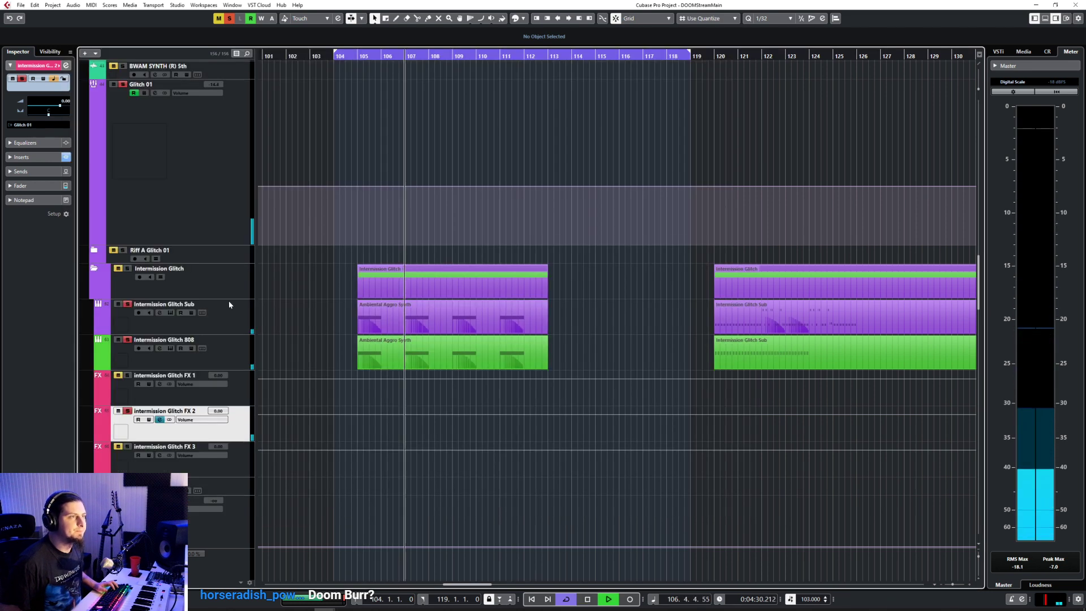
key(space)
Step: Export an audio mixdown of bars 104 to 119 with Intermission Glitch FX 2 soloed
click(20, 5)
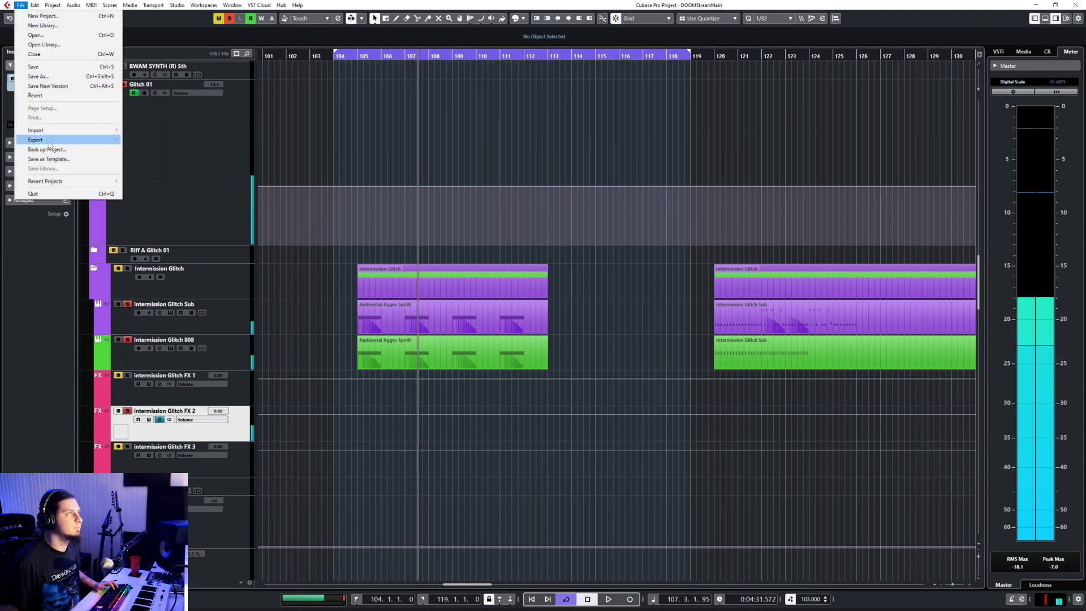
mouse_move(106, 144)
click(143, 139)
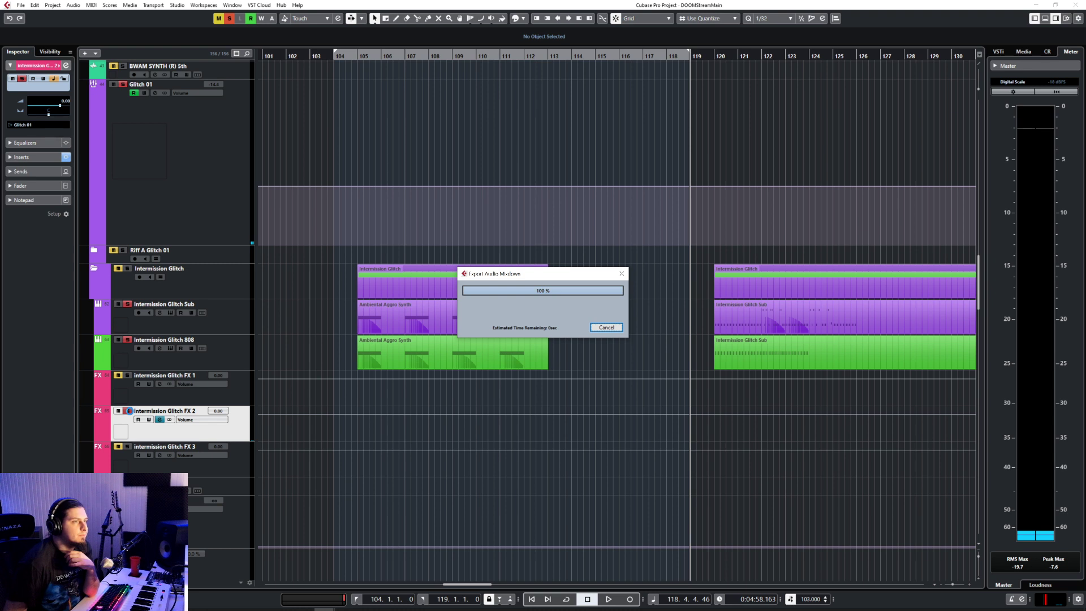
Step: Switch the solo from FX 2 to Intermission Glitch FX 3 and export another audio mixdown of bars 104 to 119
click(129, 412)
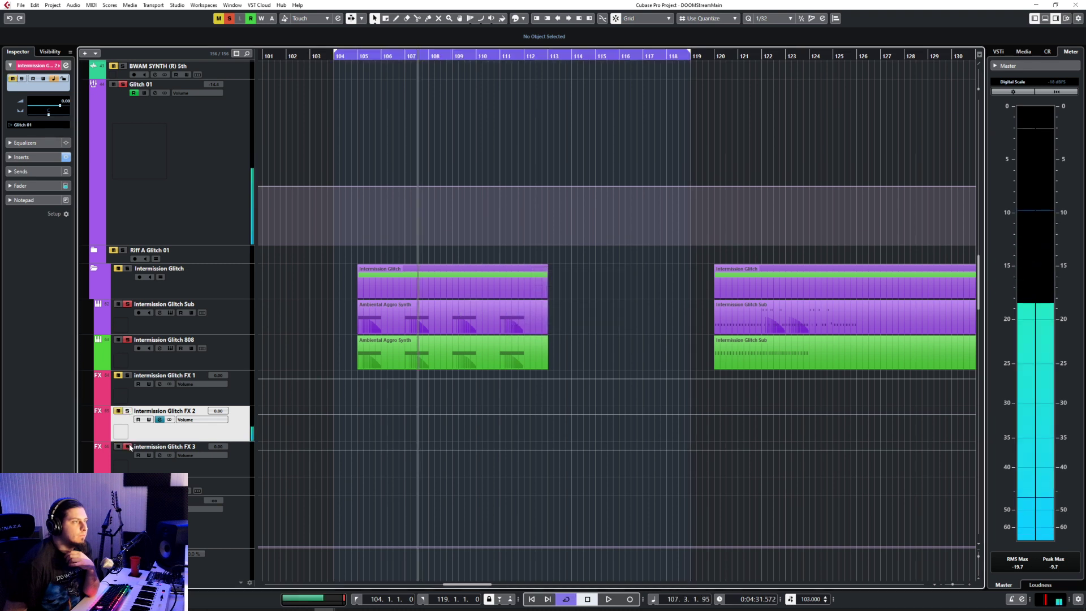
click(20, 5)
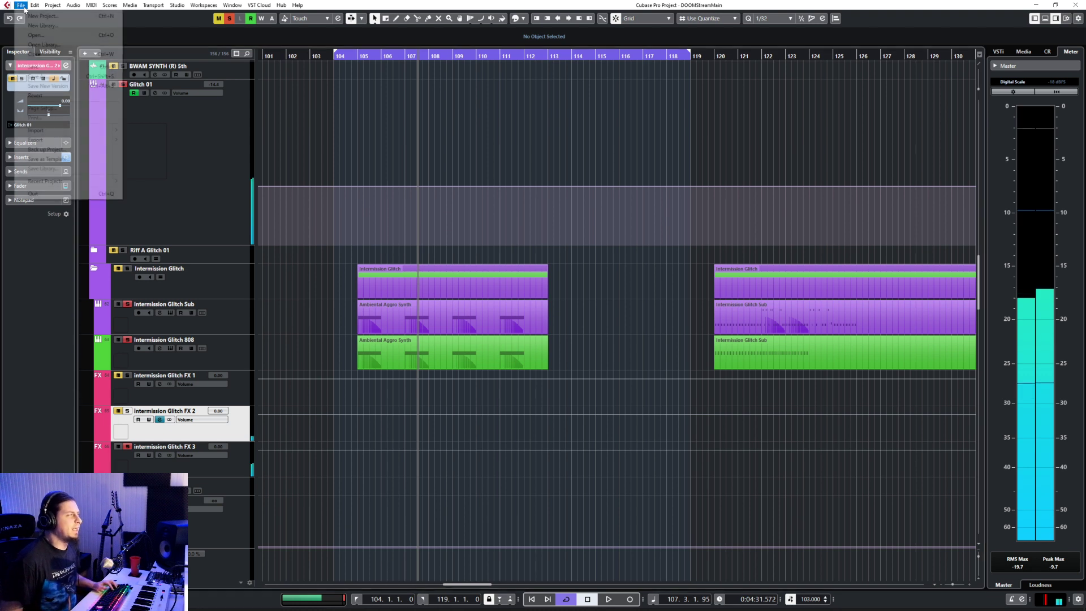
click(140, 141)
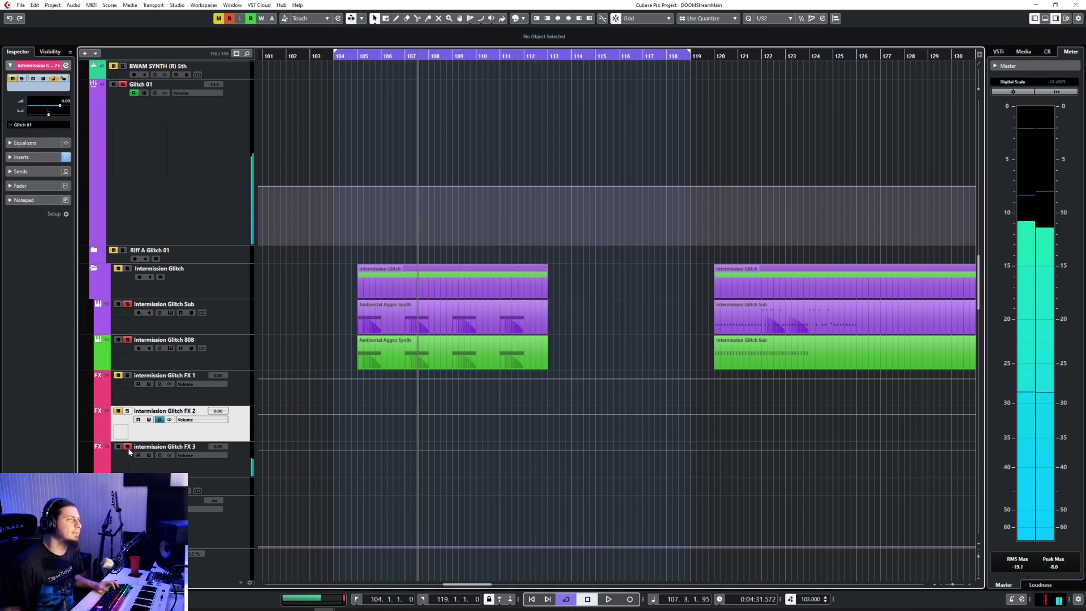
Step: Turn off solo on the FX 3, 808 and Sub tracks and bypass all inserts on the three Intermission Glitch FX channels
click(128, 446)
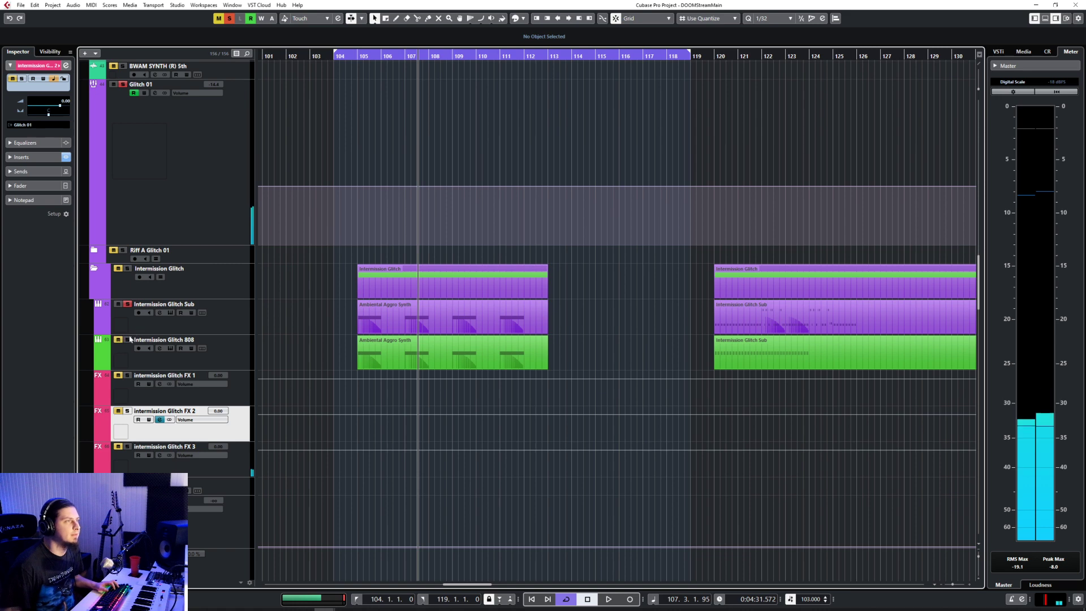
click(243, 398)
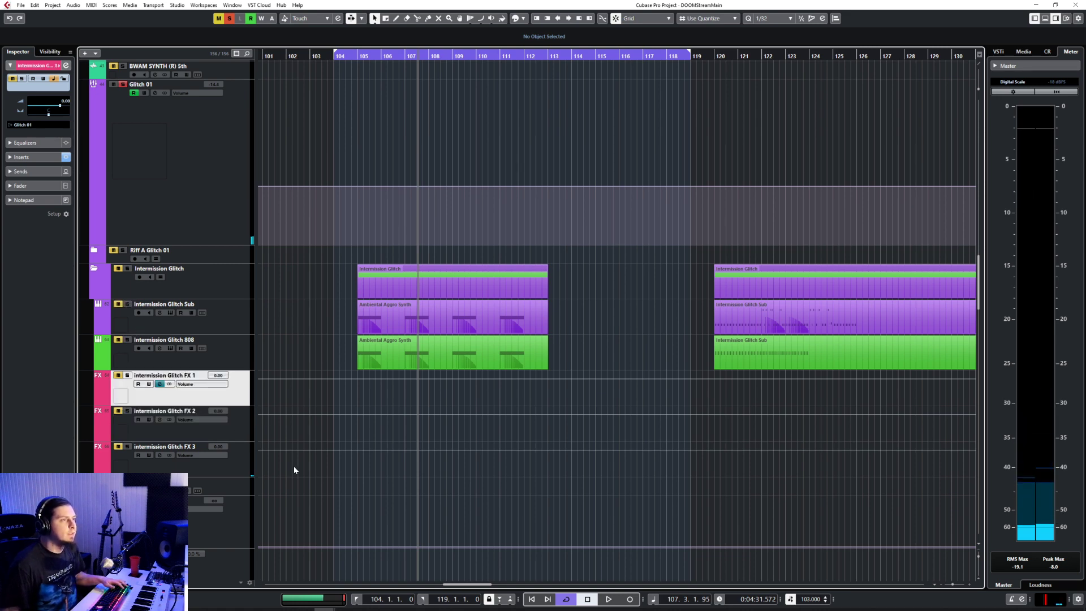
key(F3)
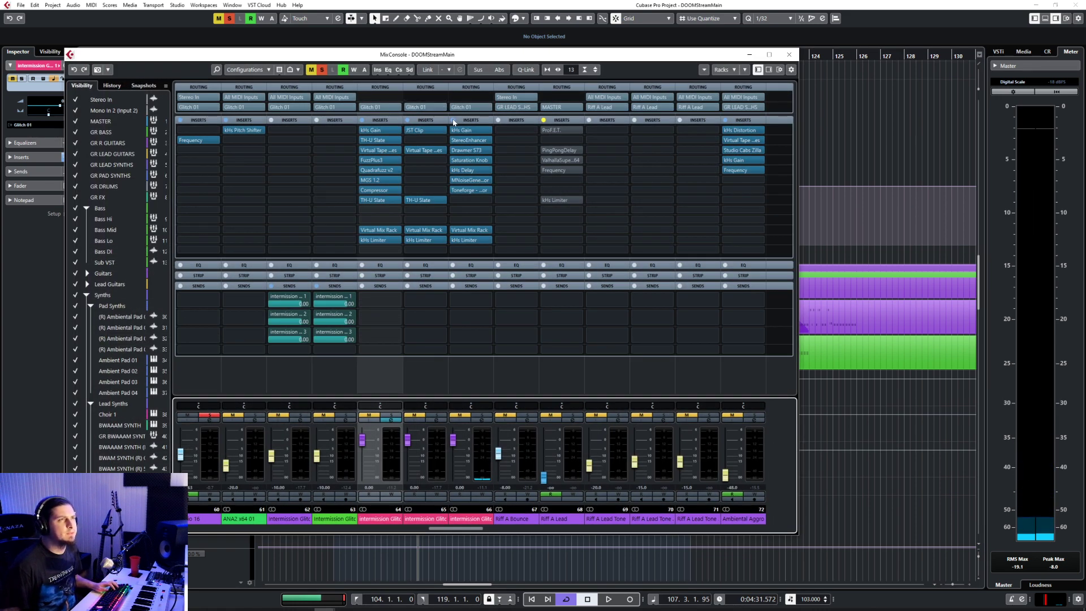
click(453, 121)
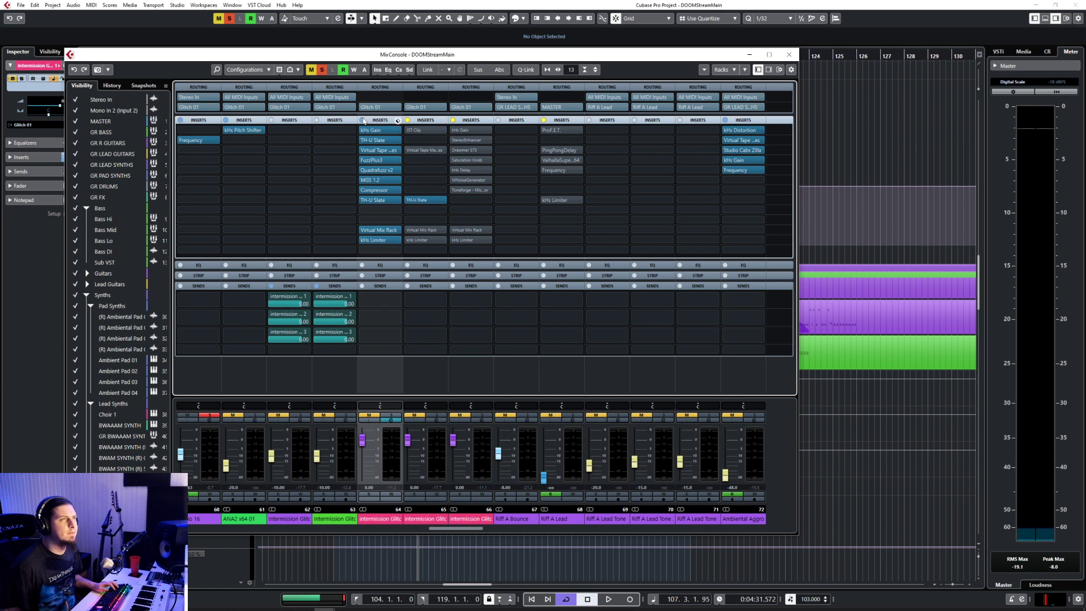
click(362, 120)
click(789, 54)
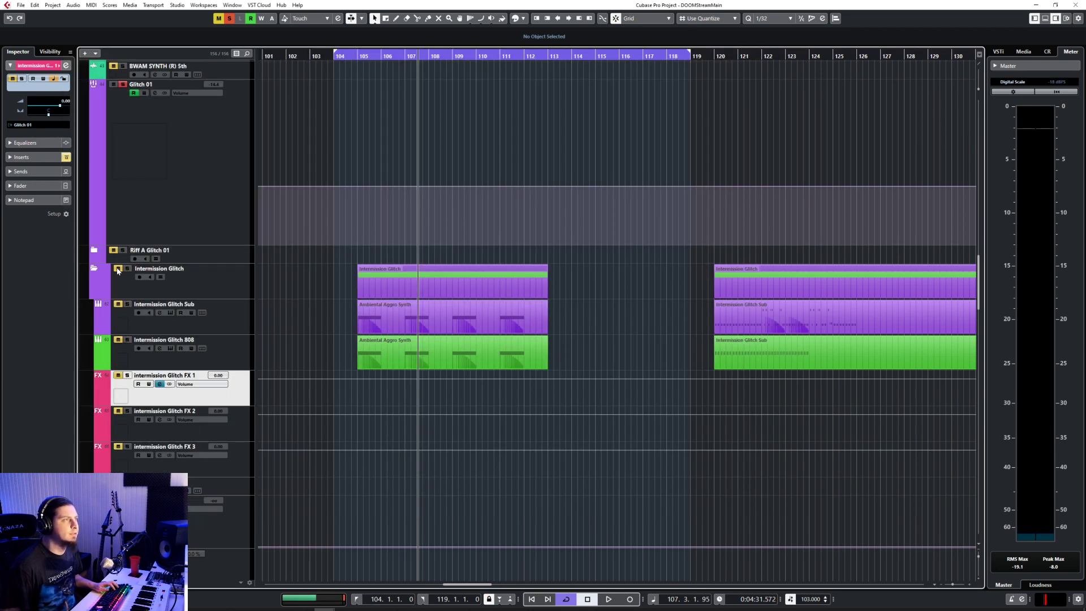
Step: Collapse the Intermission Glitch folder and add five stereo audio tracks routed to Glitch 01 below Riff A Glitch 01
click(95, 269)
click(238, 254)
right_click(233, 256)
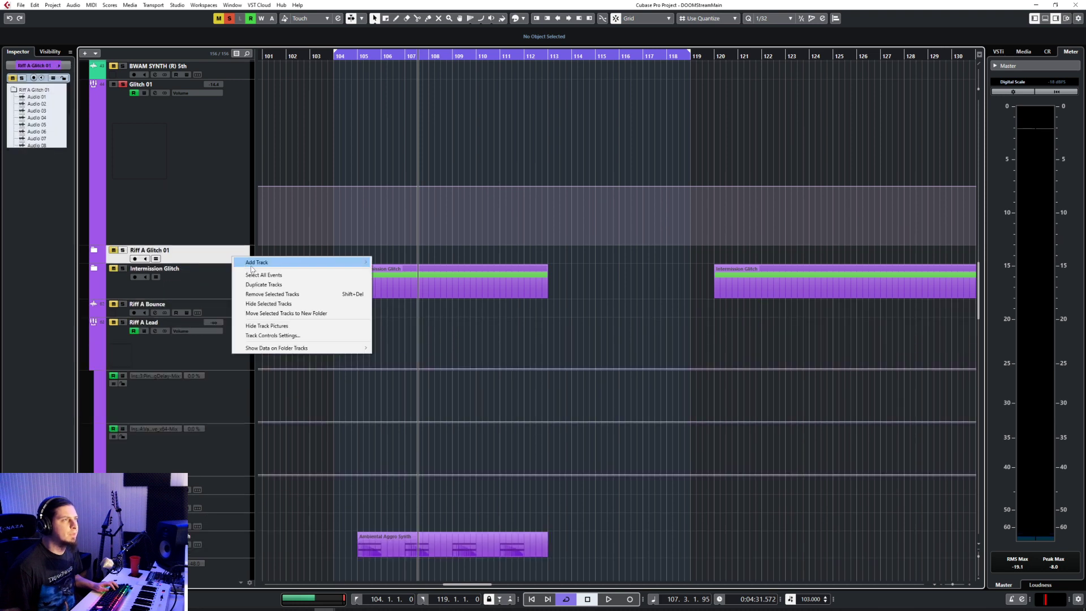
click(417, 264)
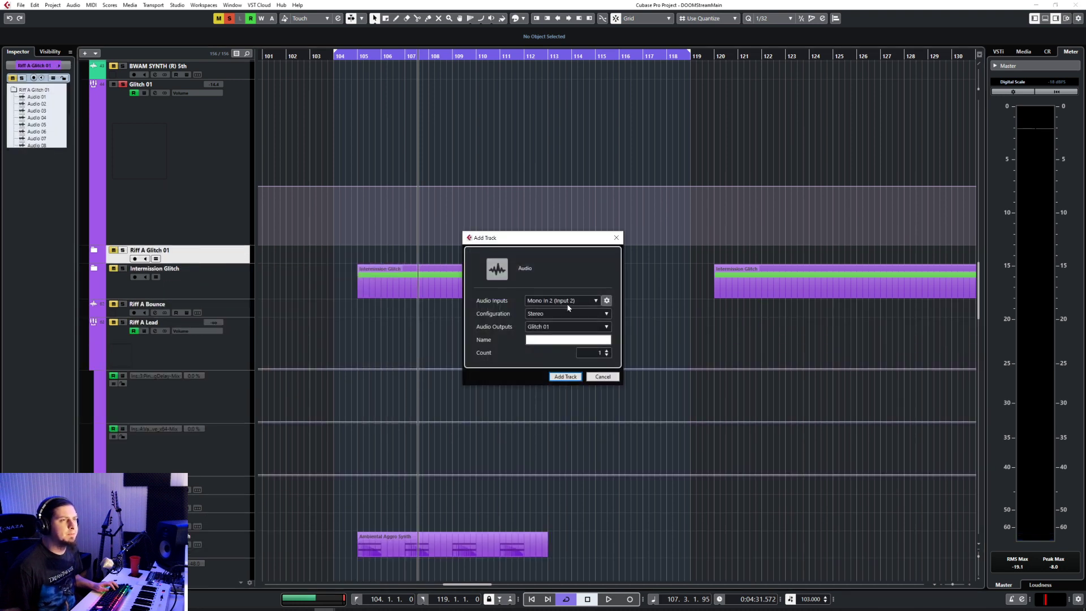
click(557, 329)
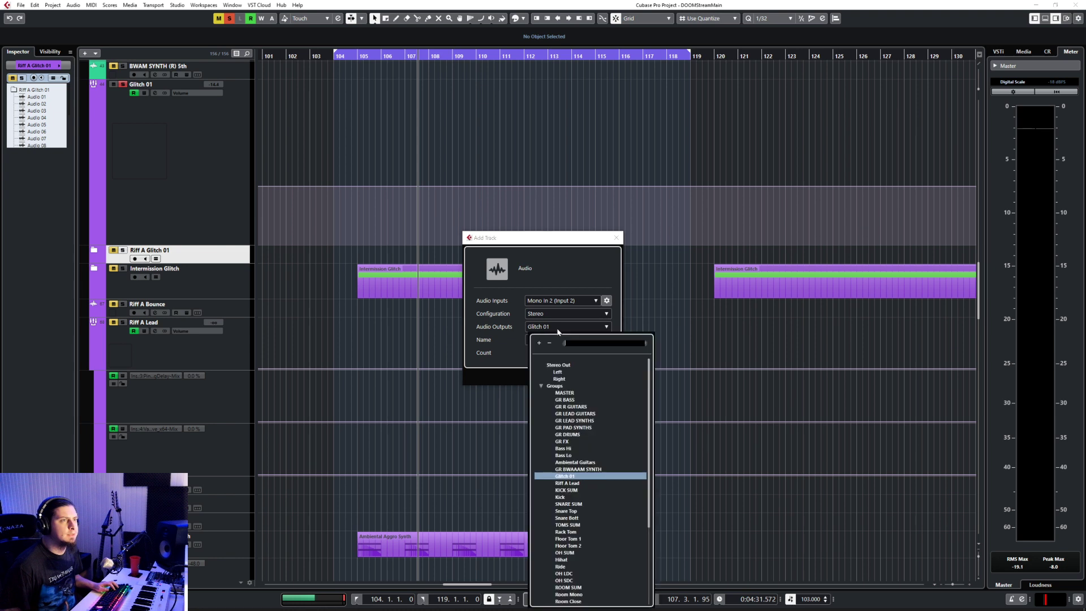
click(558, 328)
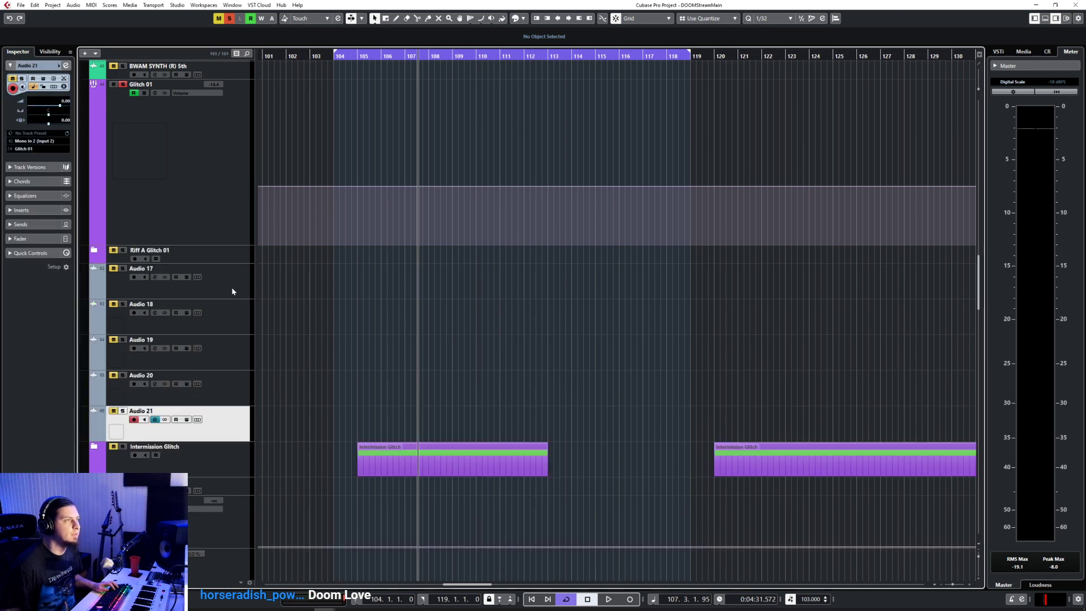
Step: Select the Audio 17 track and clear the remaining solo on the Glitch 01 group
click(232, 292)
scroll(332, 371, down, 5)
scroll(376, 362, up, 7)
scroll(368, 368, down, 2)
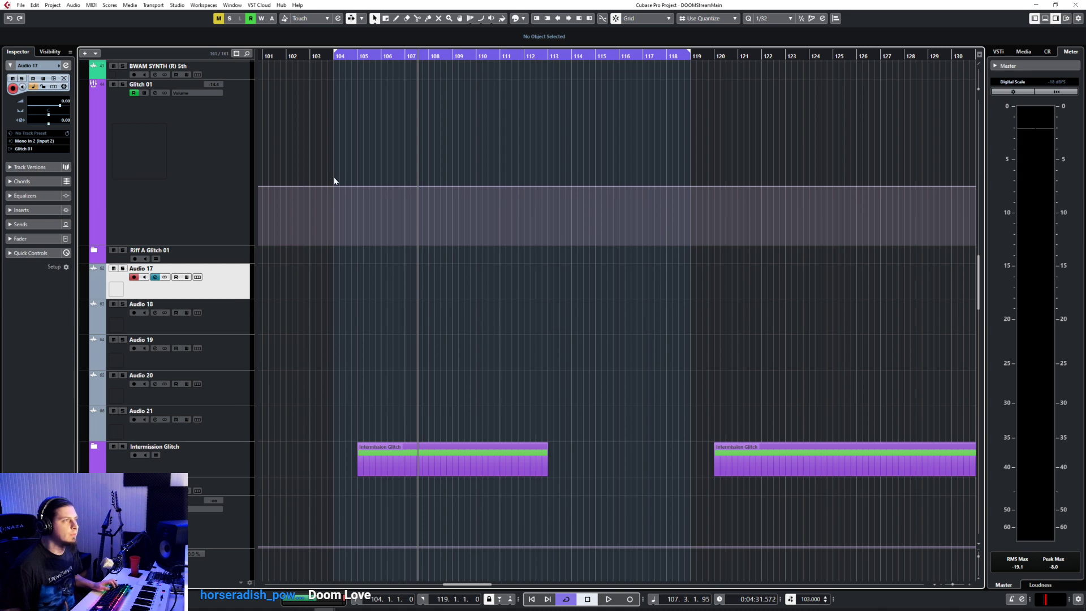
Step: Import the five Intermission Glitch mixdowns (808, Chain 1, Chain 2, Chain 3, Sub) at bar 104 onto different tracks, copying them to the working directory
click(334, 57)
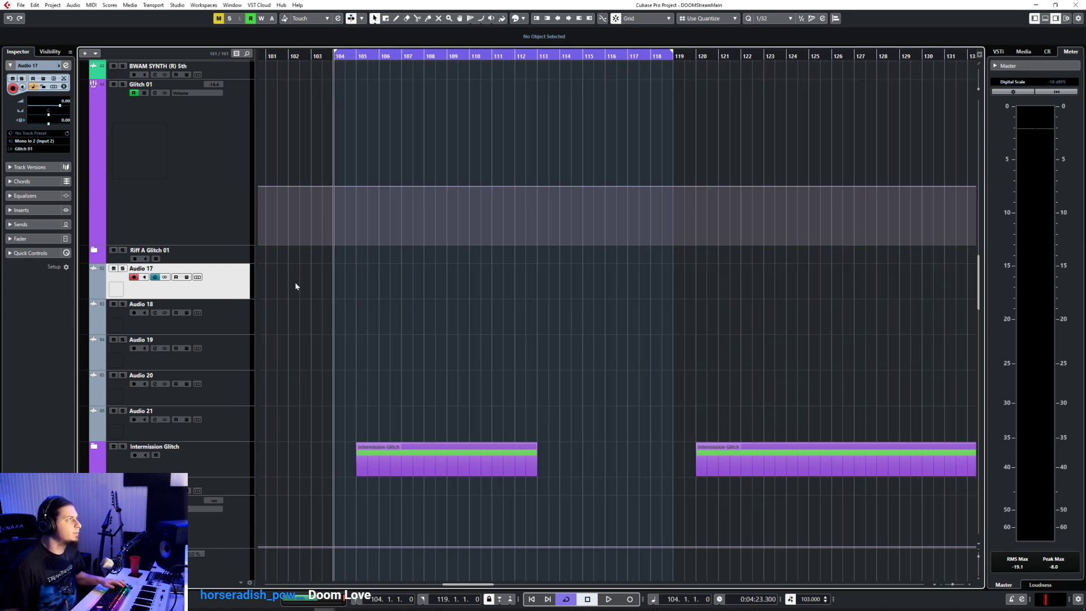
key(F3)
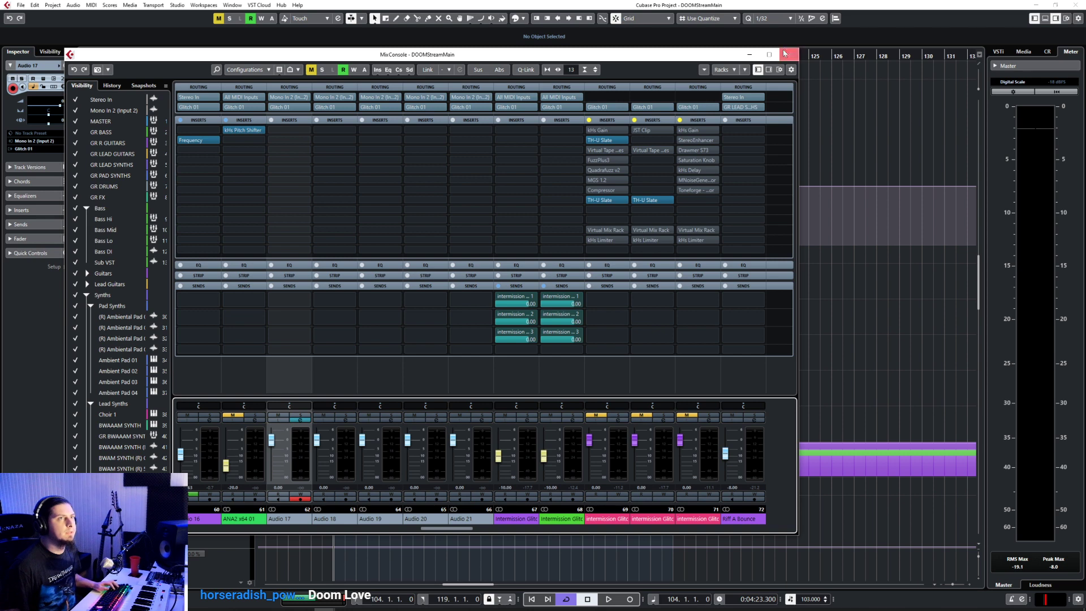
click(785, 54)
click(21, 5)
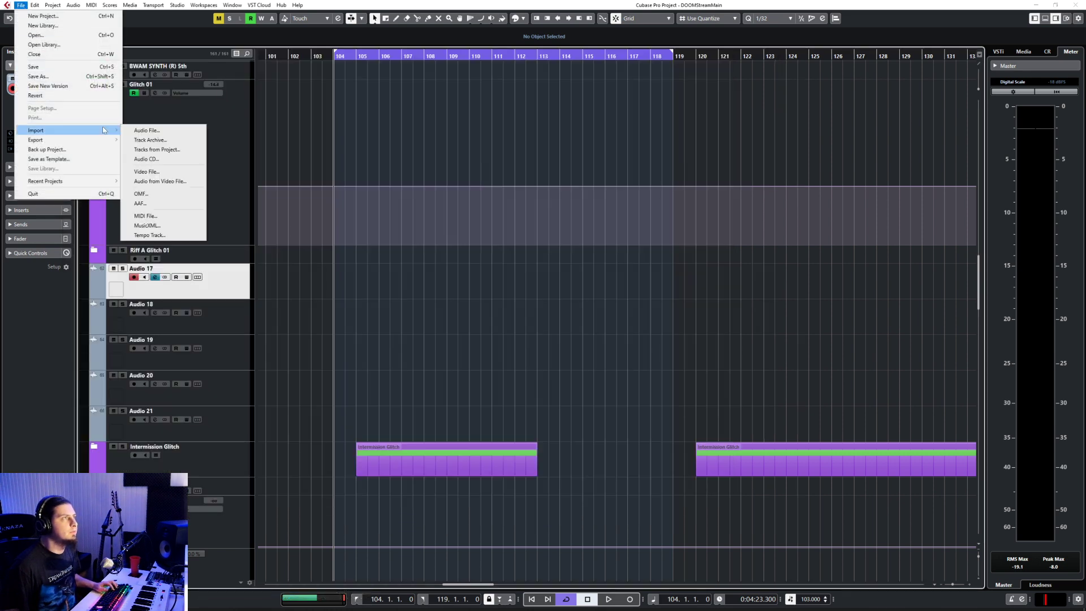
click(131, 131)
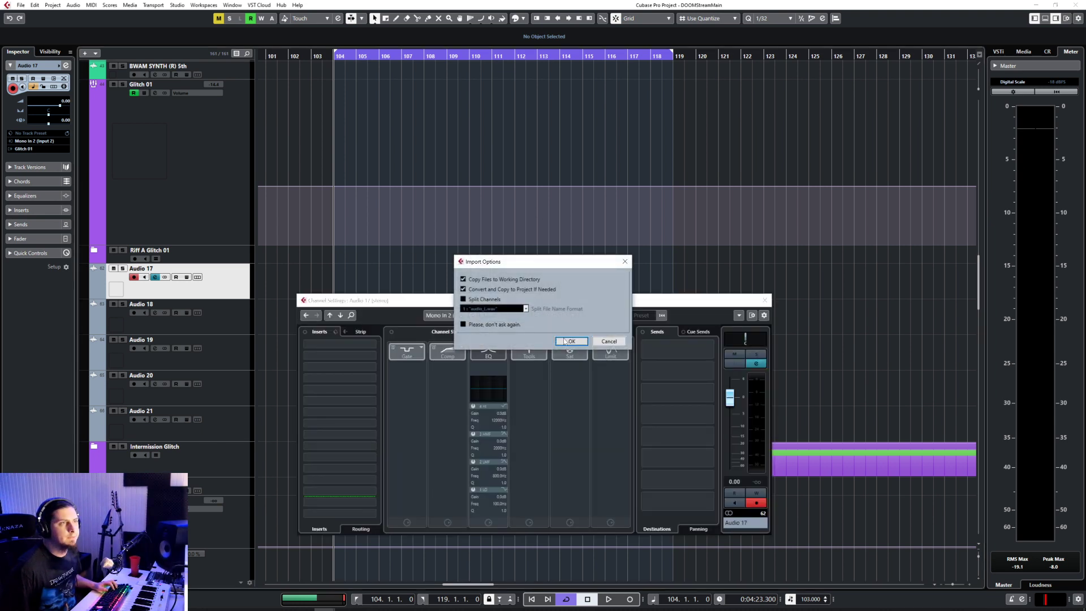
click(565, 341)
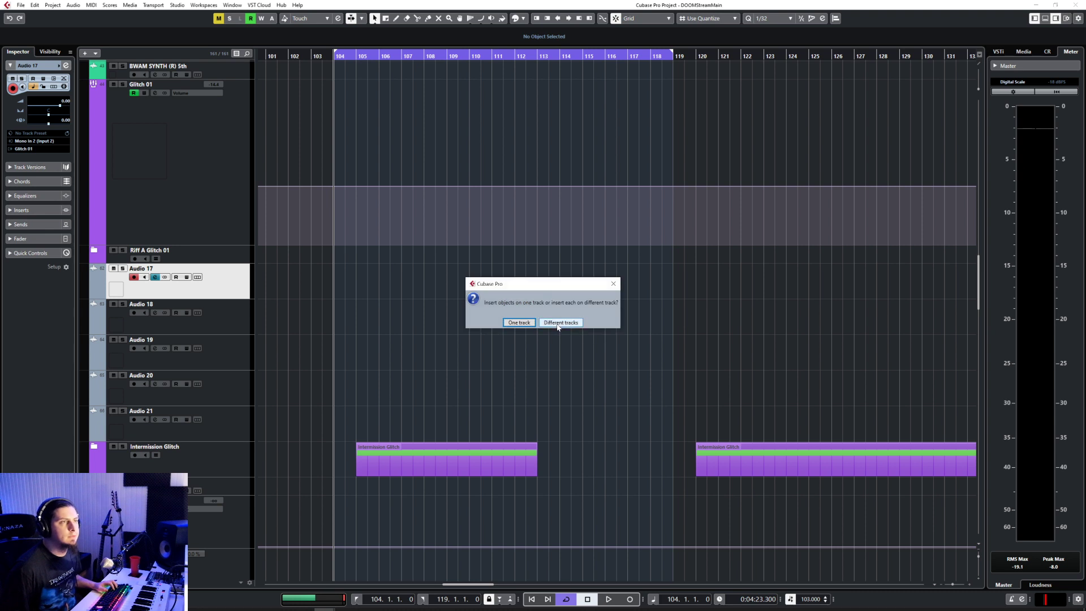
click(557, 327)
scroll(328, 353, up, 2)
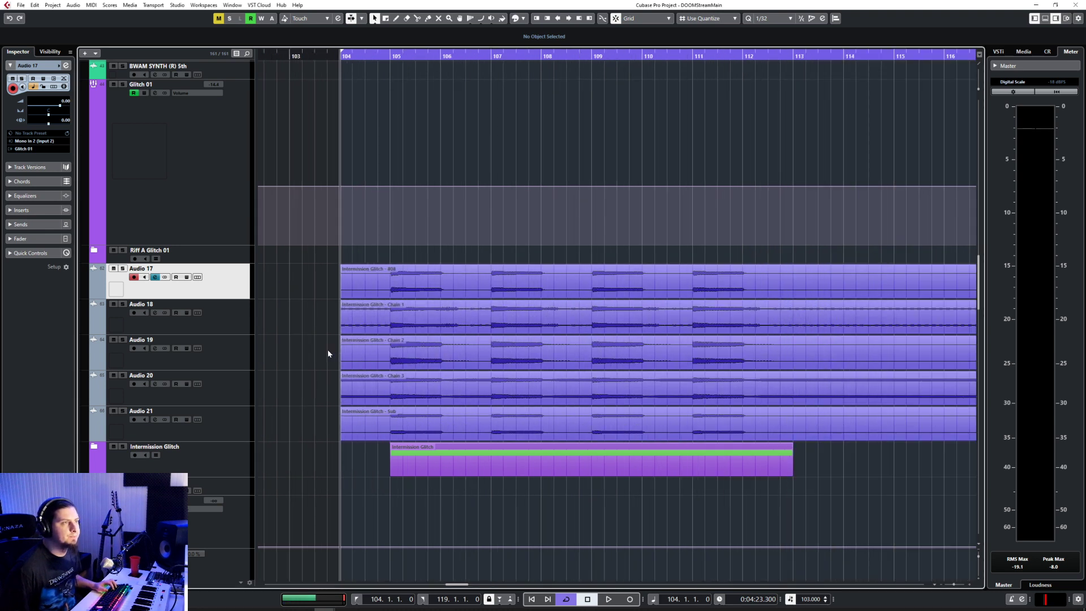
scroll(328, 351, up, 2)
Step: Move the Audio 21 track holding the Sub mixdown directly below Audio 17, and select the 808 event on Audio 17
click(491, 294)
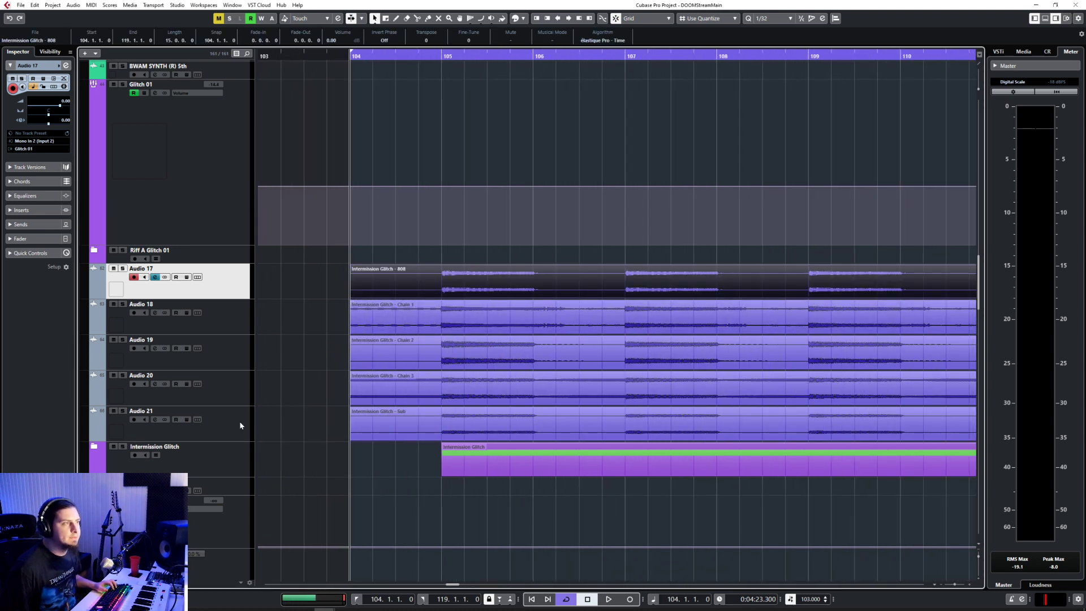
drag(239, 421, 243, 303)
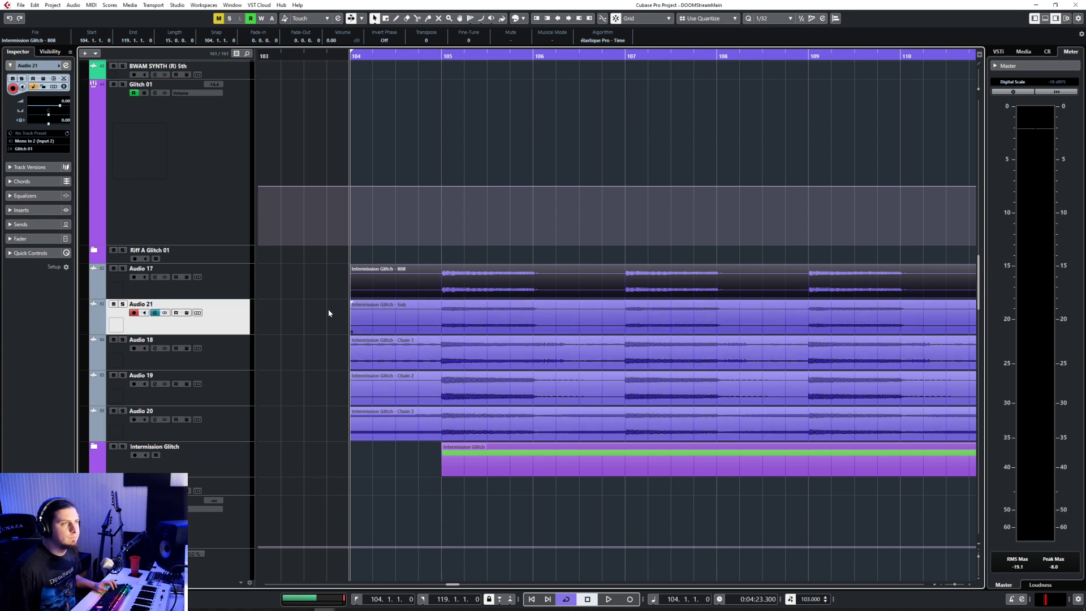
key(Up)
scroll(474, 342, down, 2)
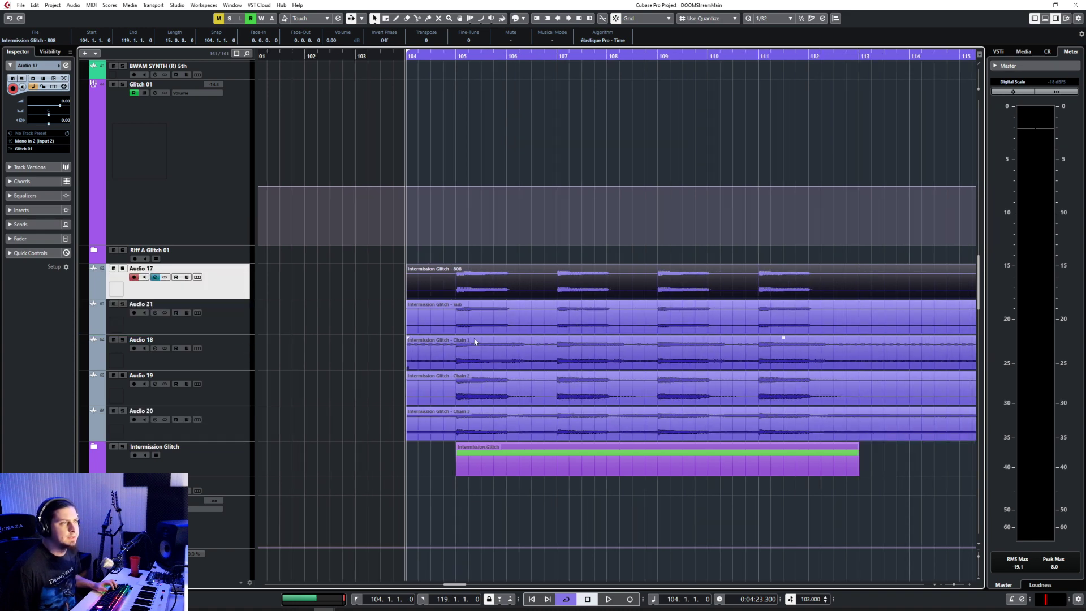
scroll(474, 340, up, 2)
click(467, 306)
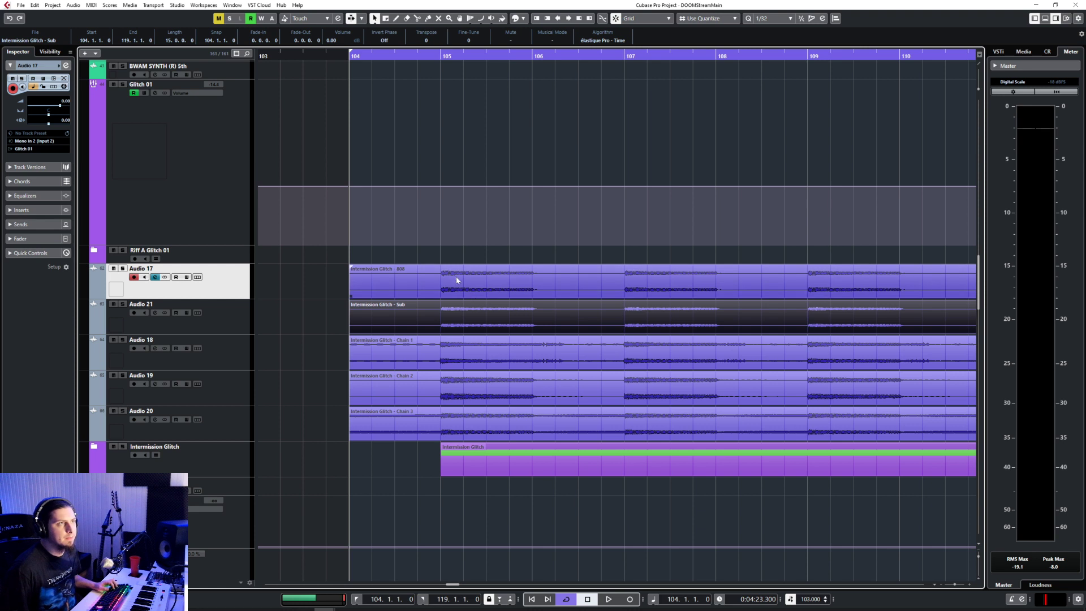
click(457, 280)
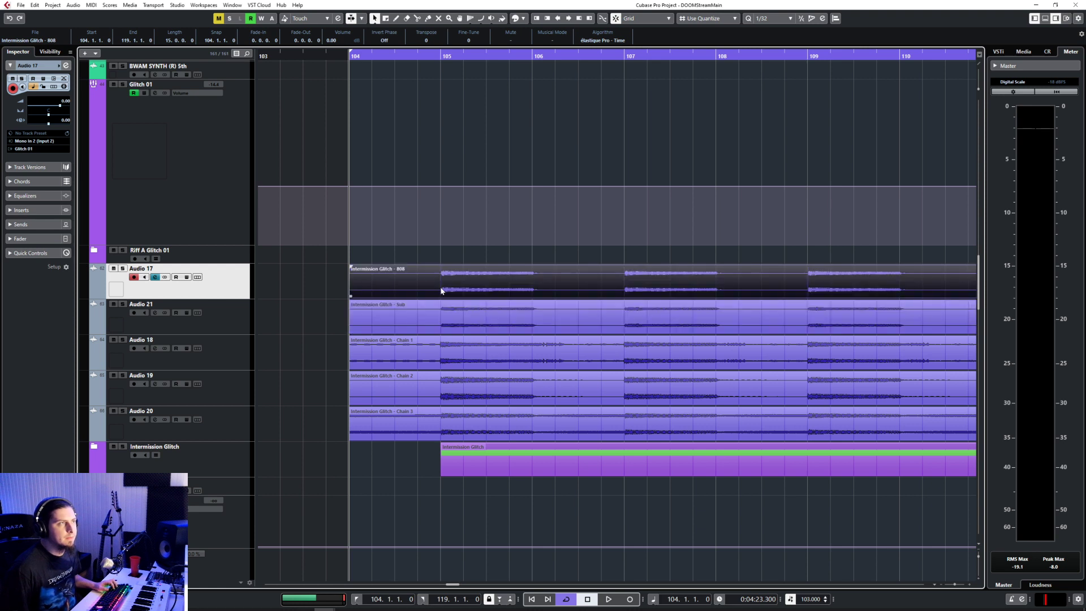
Step: Set the quantize grid to 1/4 and split the Chain 1 event on Audio 18 at bars 106 and 107
click(450, 351)
scroll(458, 349, down, 1)
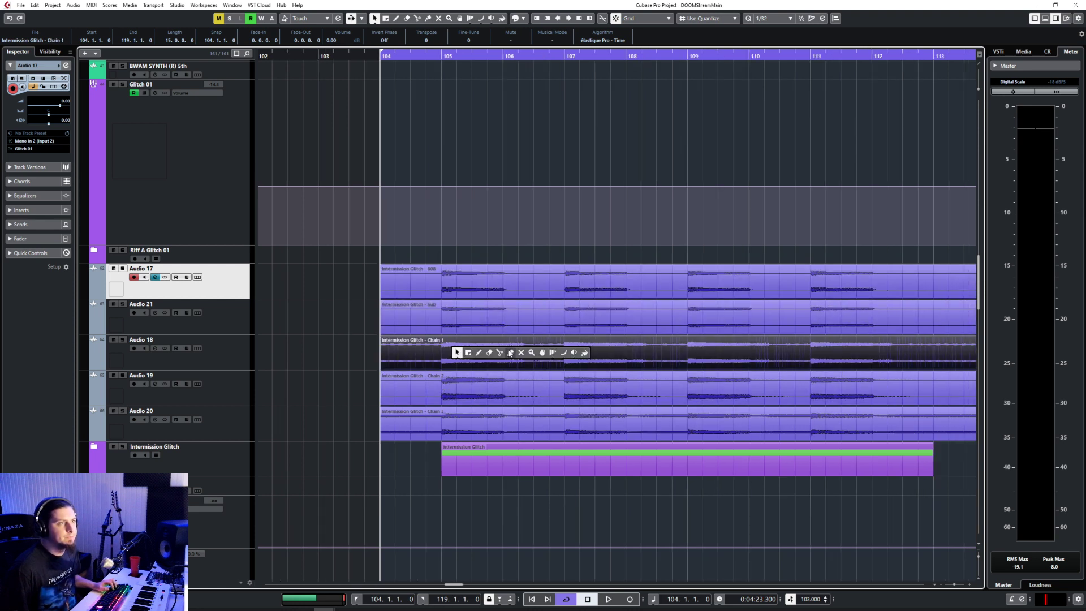
click(500, 353)
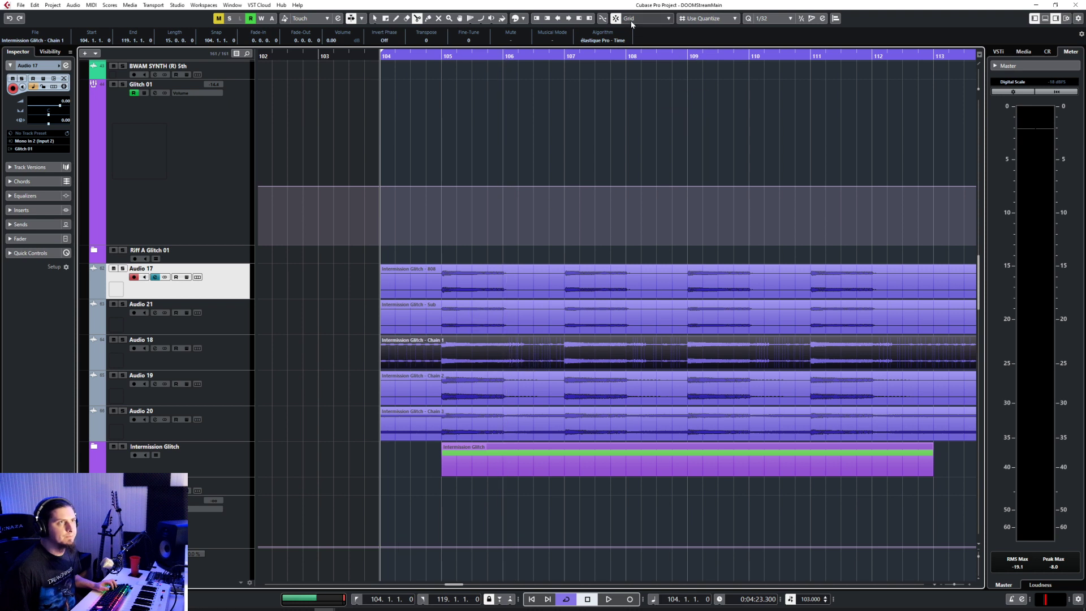
click(765, 21)
click(764, 54)
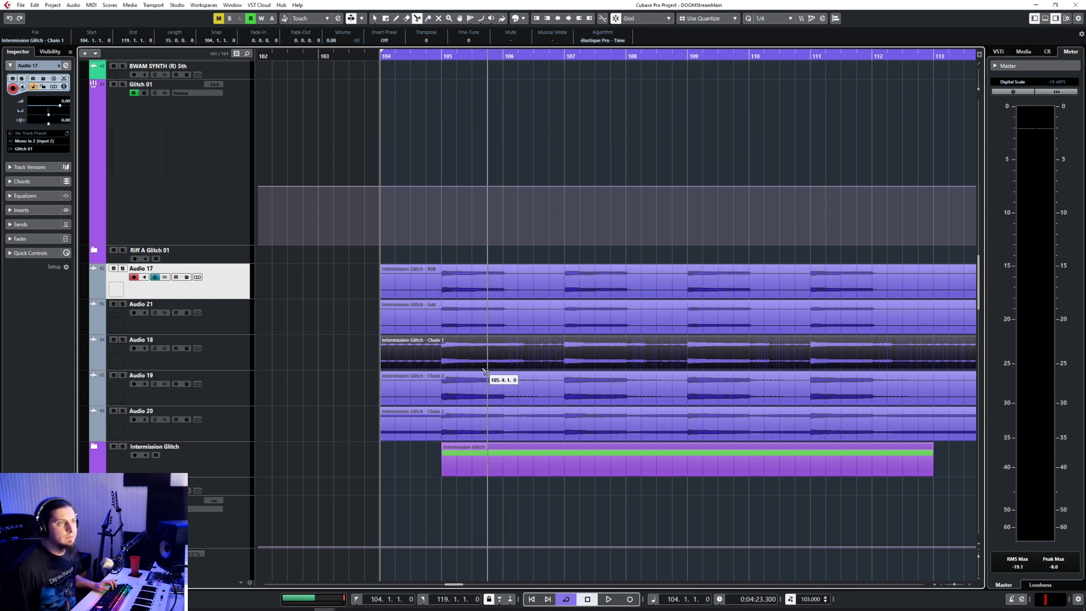
click(503, 368)
click(565, 368)
key(1)
Step: Delete the Chain 1 piece before bar 106 and trim the Chain 2 and Chain 3 events to start at bar 107
click(435, 362)
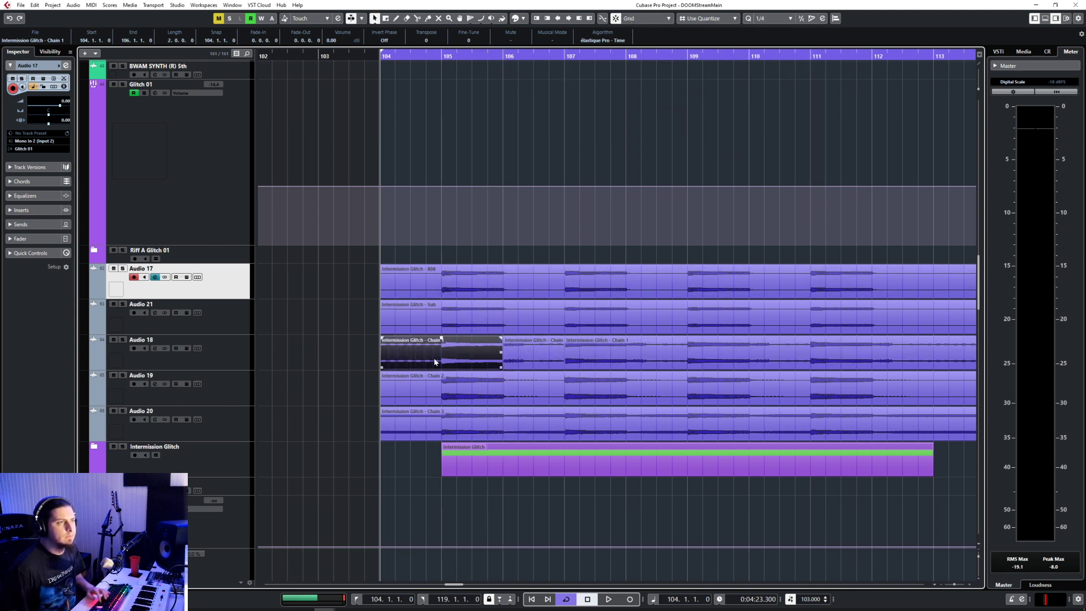
key(Delete)
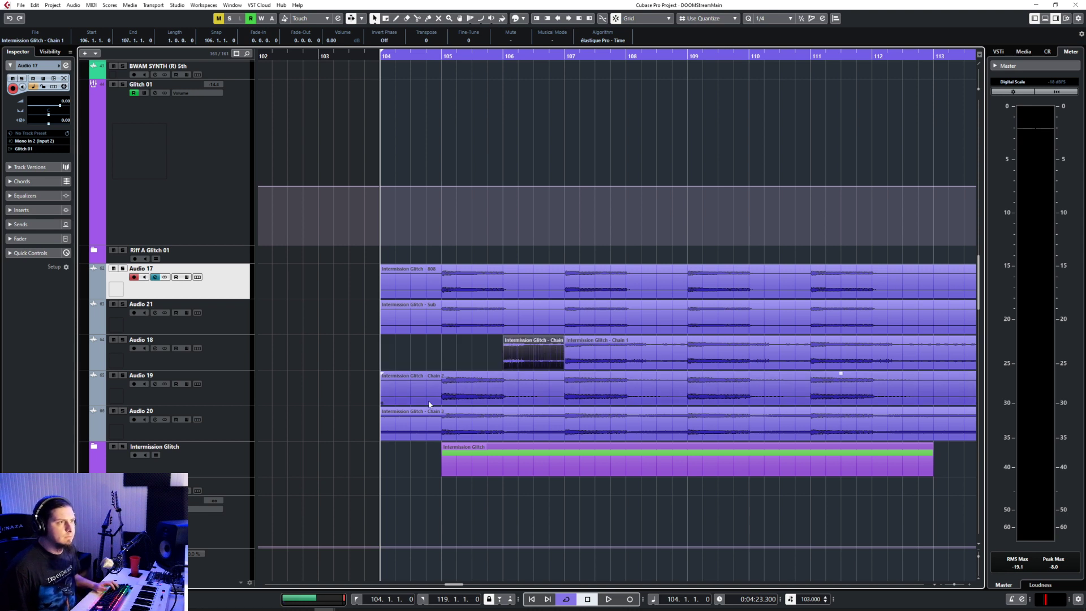
drag(352, 390, 560, 418)
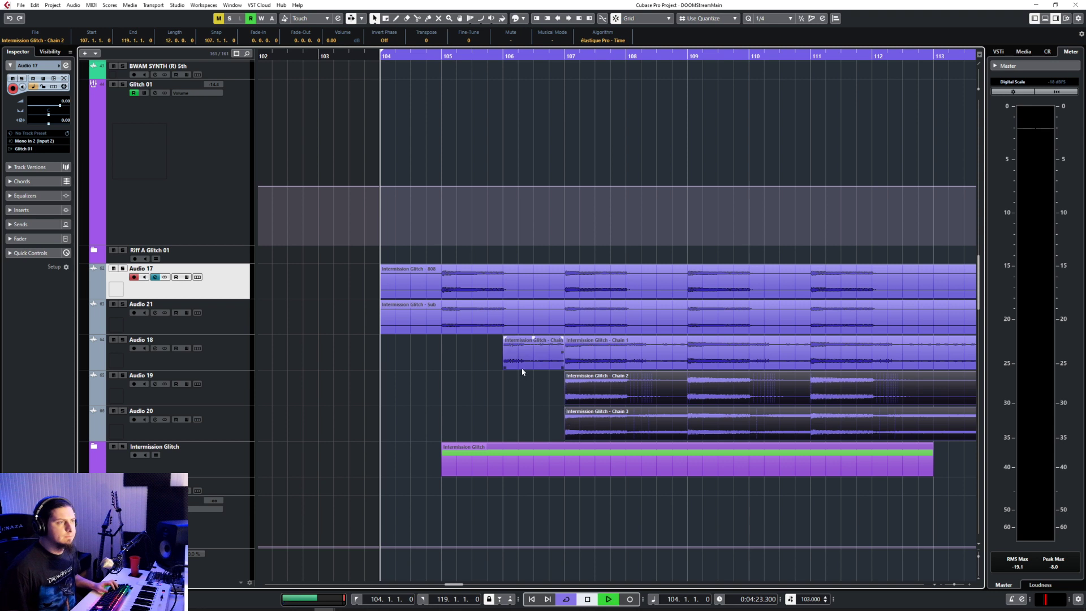
Step: Play back the trimmed layers from bar 104 and select the short Chain 1 piece at bar 106
key(space)
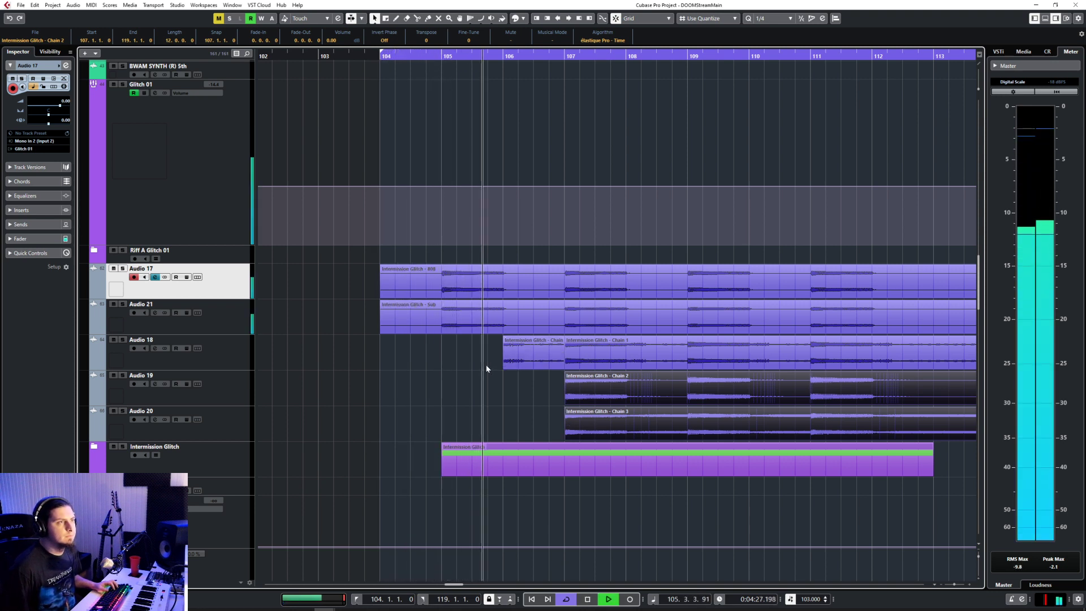
key(space)
click(515, 360)
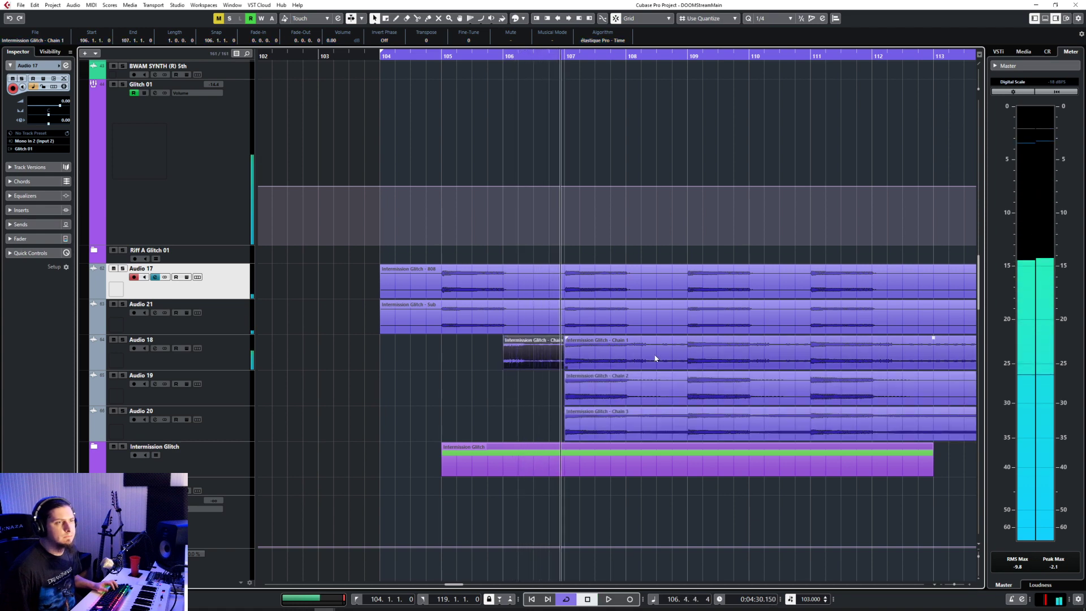
Step: Split the Chain 1 event at bar 113 and select the tail piece after the split
scroll(655, 359, down, 3)
scroll(643, 358, right, 4)
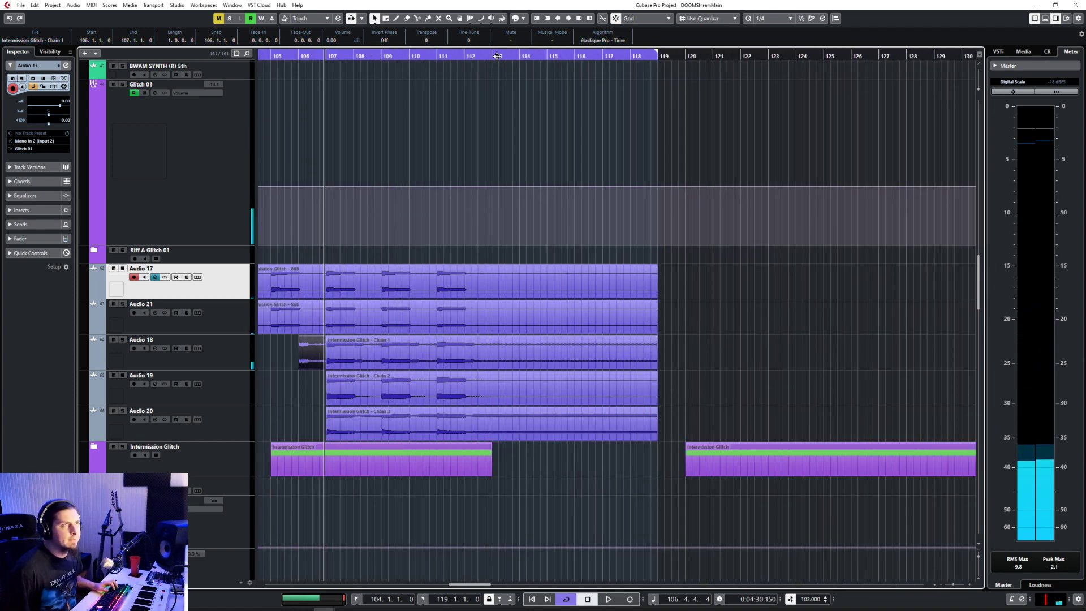
click(497, 56)
scroll(538, 407, up, 2)
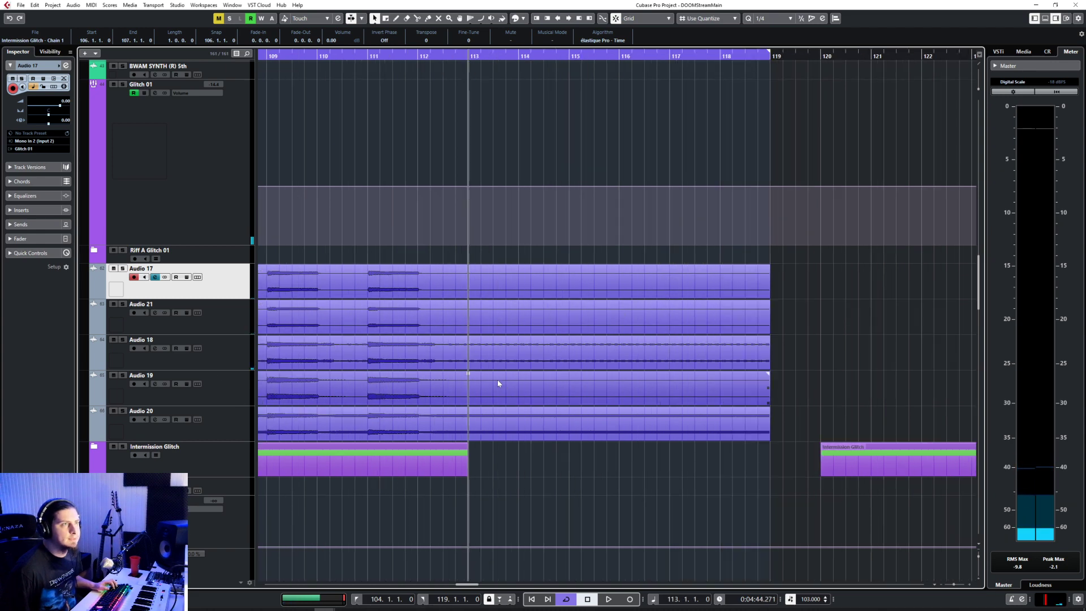
right_click(484, 382)
click(540, 380)
click(473, 361)
right_click(772, 356)
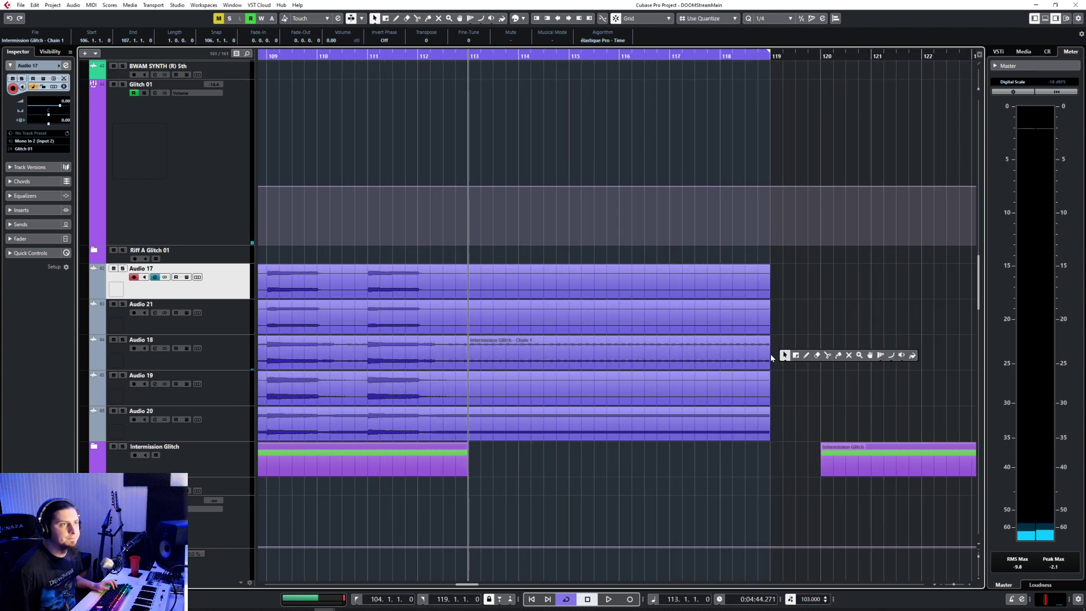
click(632, 359)
Step: Remove the short Chain 1 piece between bars 106 and 107, and undo the tail piece's trial move to bar 106
scroll(479, 379, down, 5)
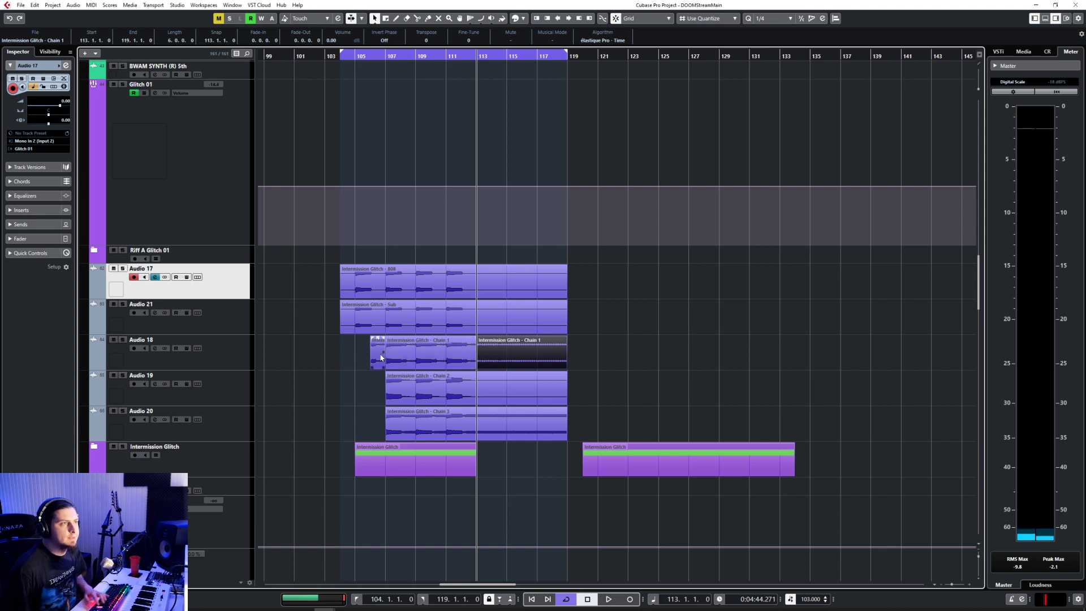
drag(492, 360, 388, 366)
scroll(359, 376, up, 4)
key(ctrl+z)
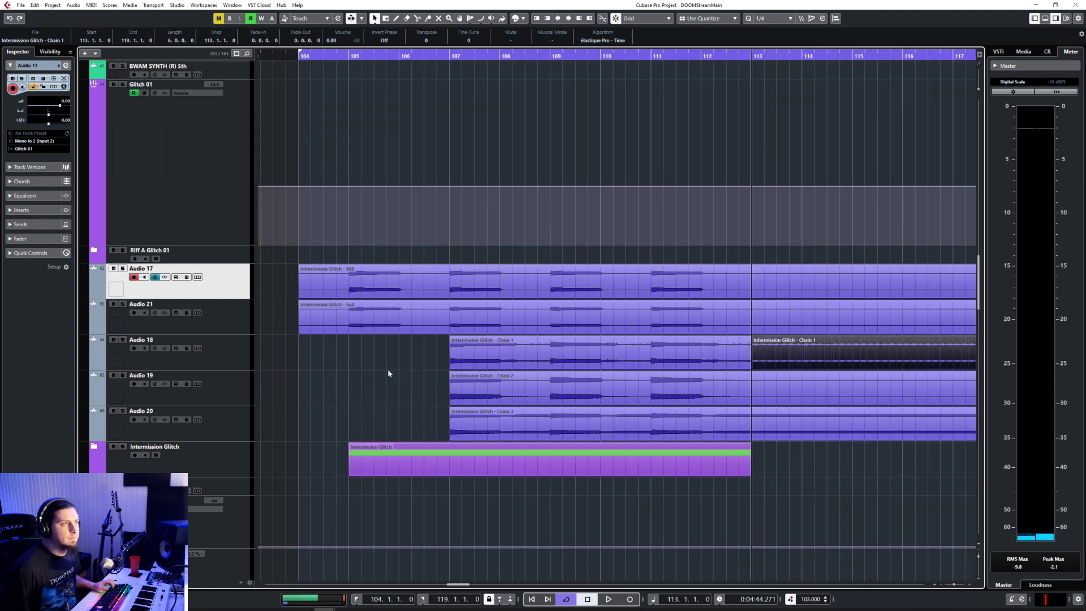
Step: Shorten the main Chain 1 event to end at bar 112 and place the tail piece from bar 105 to bar 107
click(747, 361)
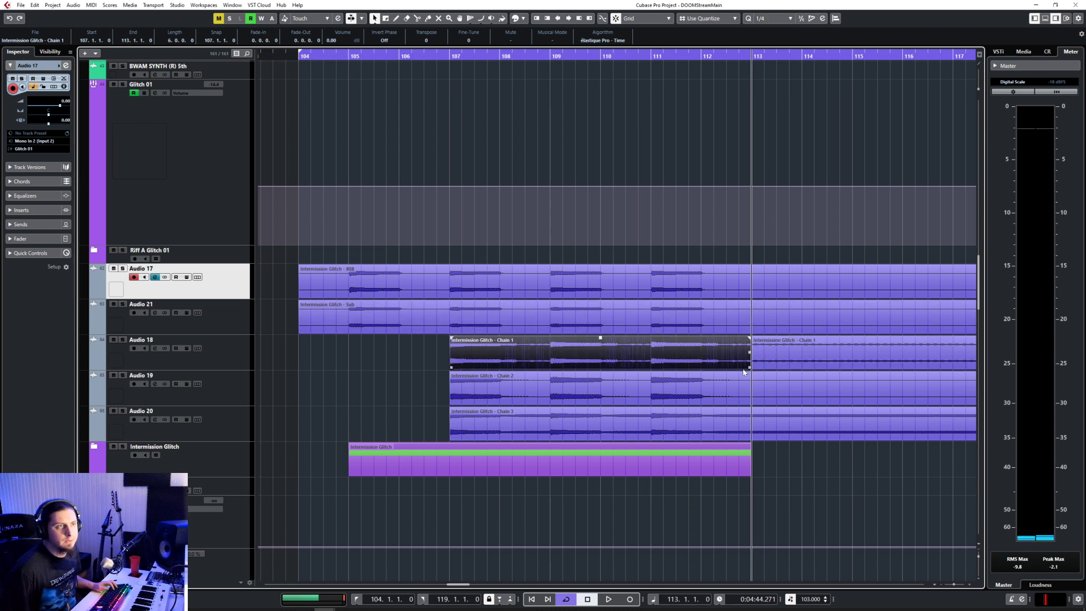
drag(750, 368, 701, 369)
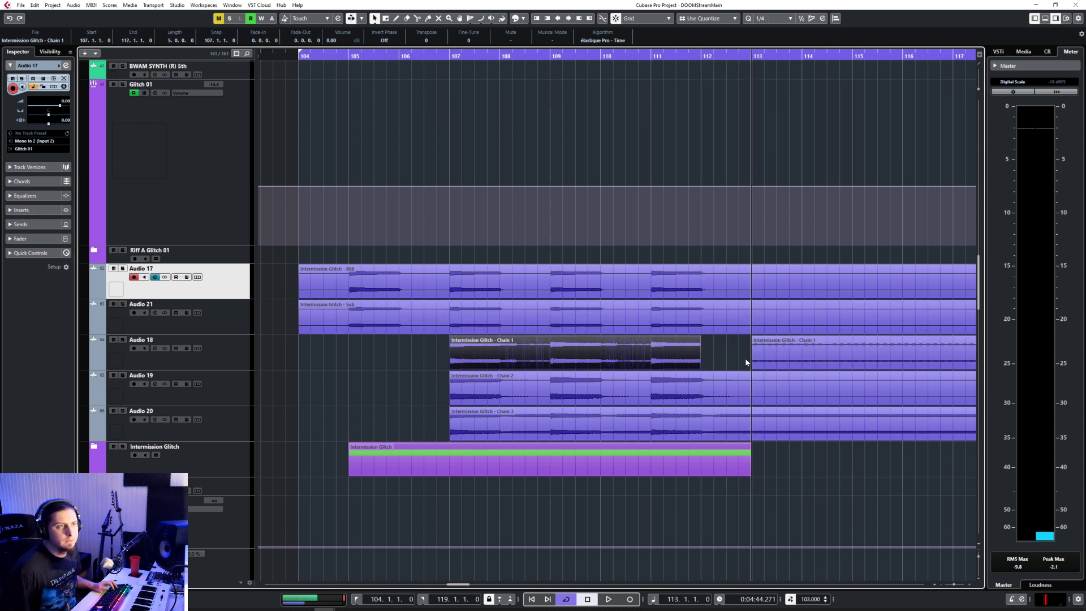
drag(812, 364, 456, 365)
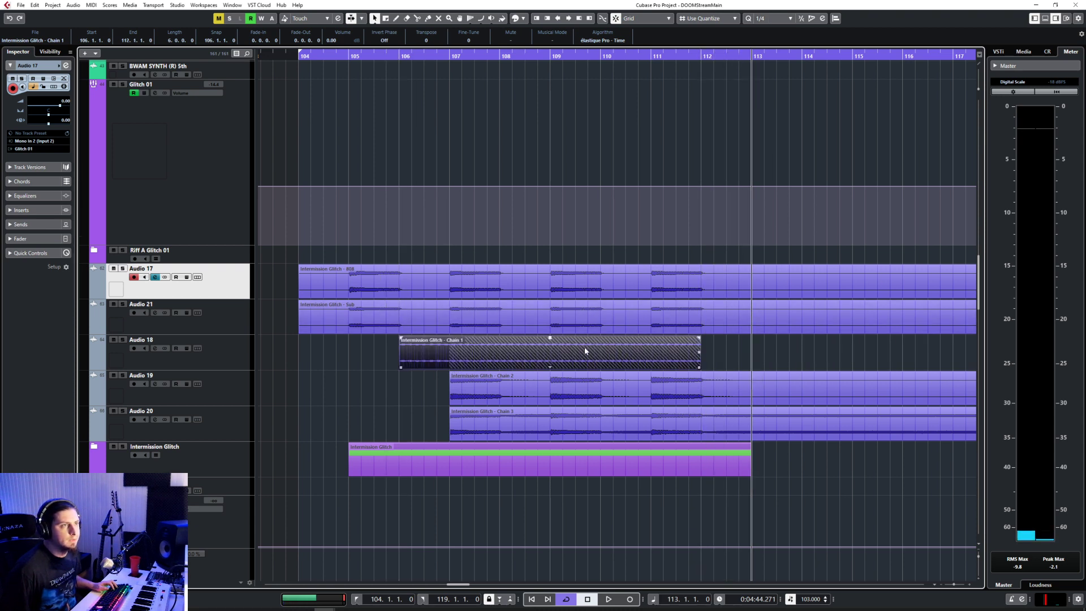
drag(585, 351, 535, 354)
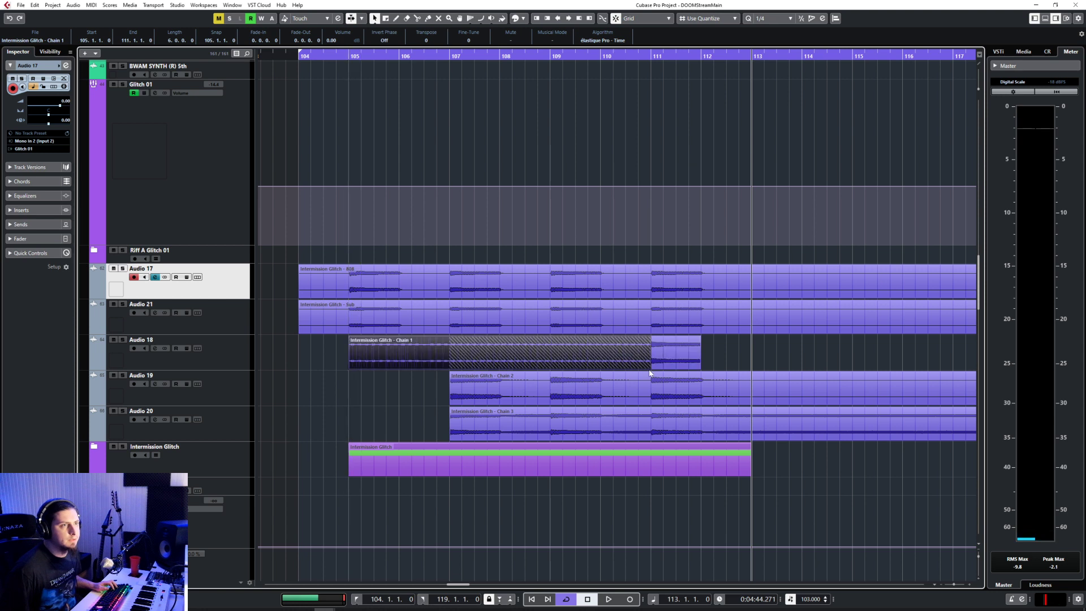
drag(649, 368, 449, 368)
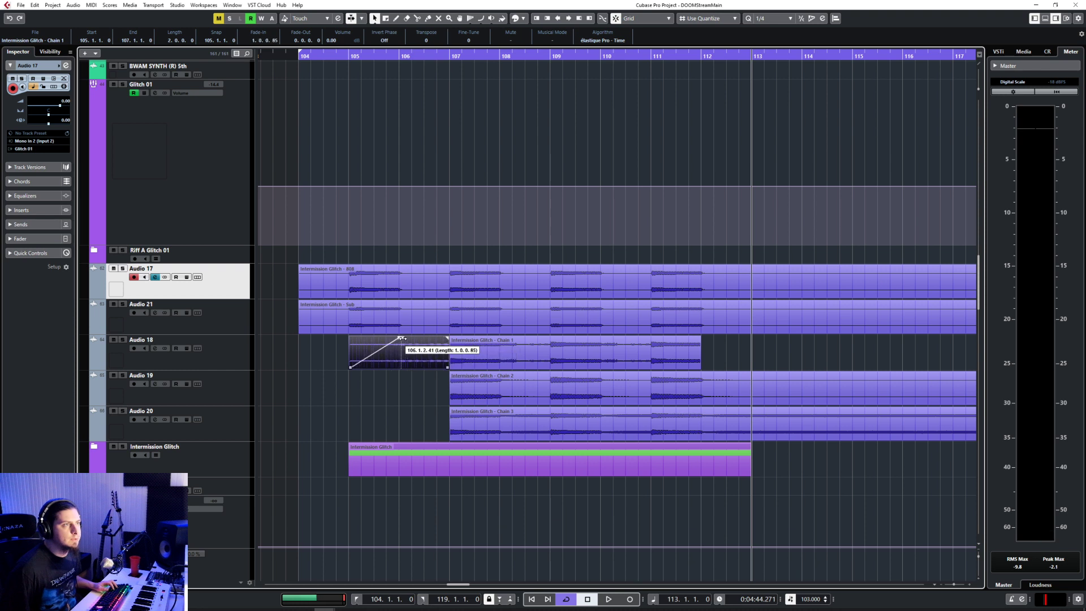
Step: Move the main Chain 1 event from bar 107 out to bar 114 and play back from just before bar 105
click(342, 58)
click(497, 350)
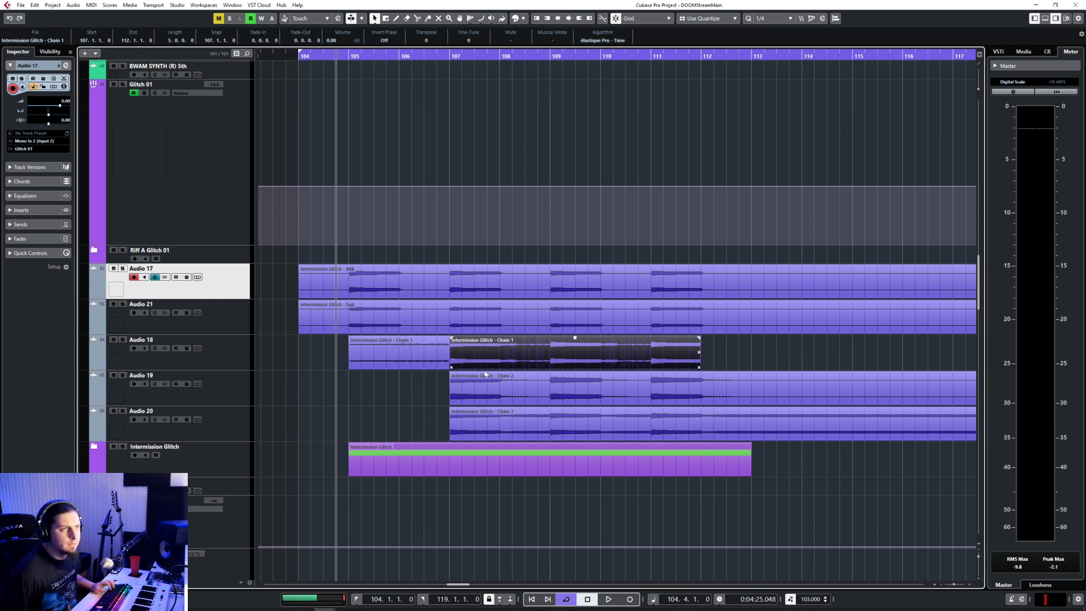
drag(501, 353, 845, 349)
key(space)
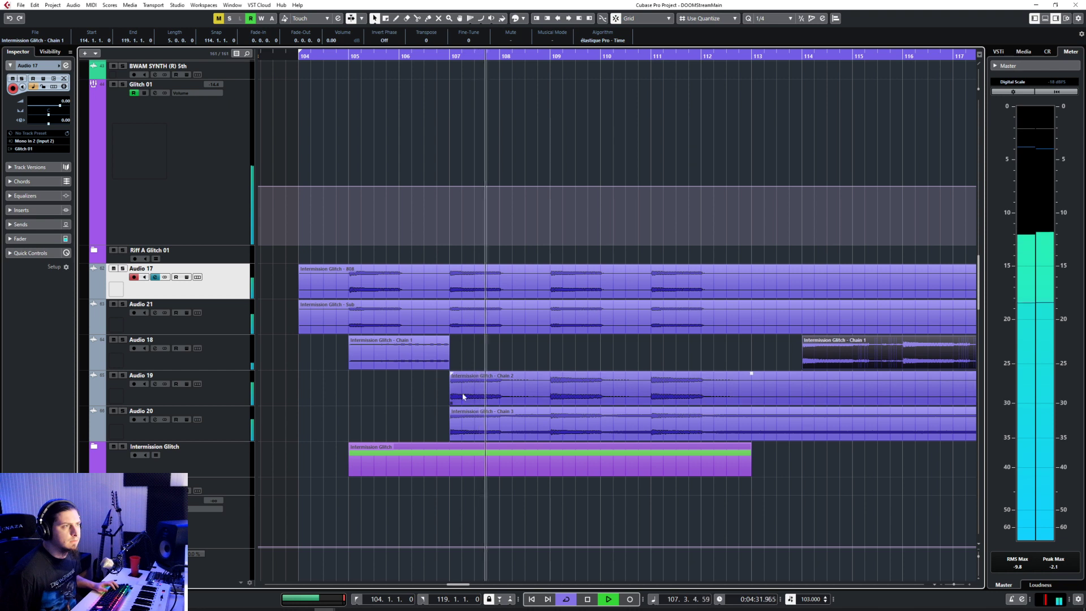
Step: Trim the start of the Chain 3 event on Audio 20 to bar 109
click(490, 393)
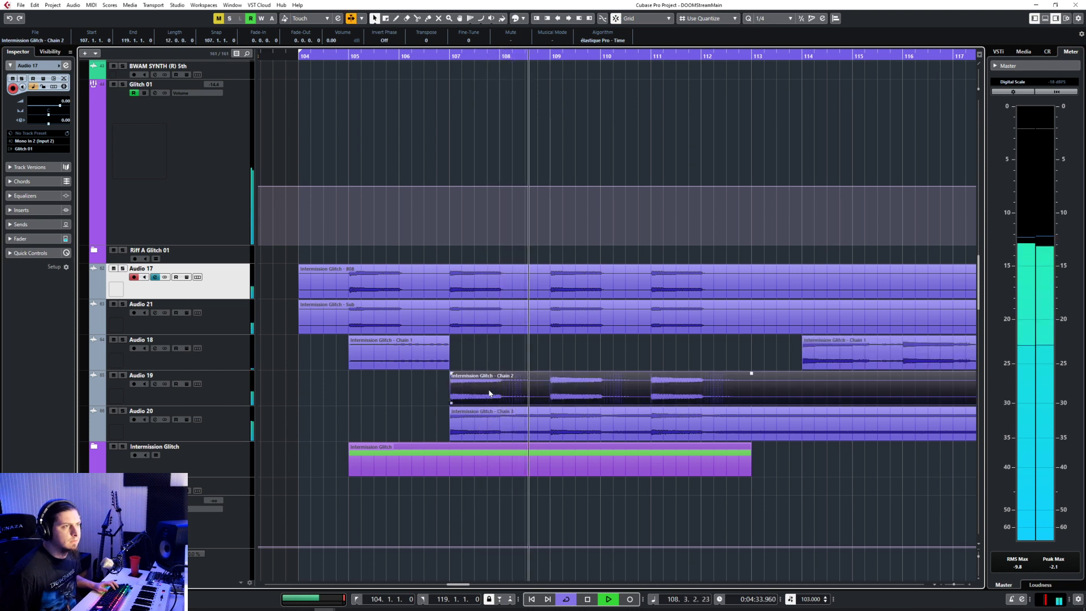
click(485, 426)
drag(453, 439, 550, 439)
Step: Play back the staggered layers and select the Chain 2 event together with its Audio 19 track
click(507, 402)
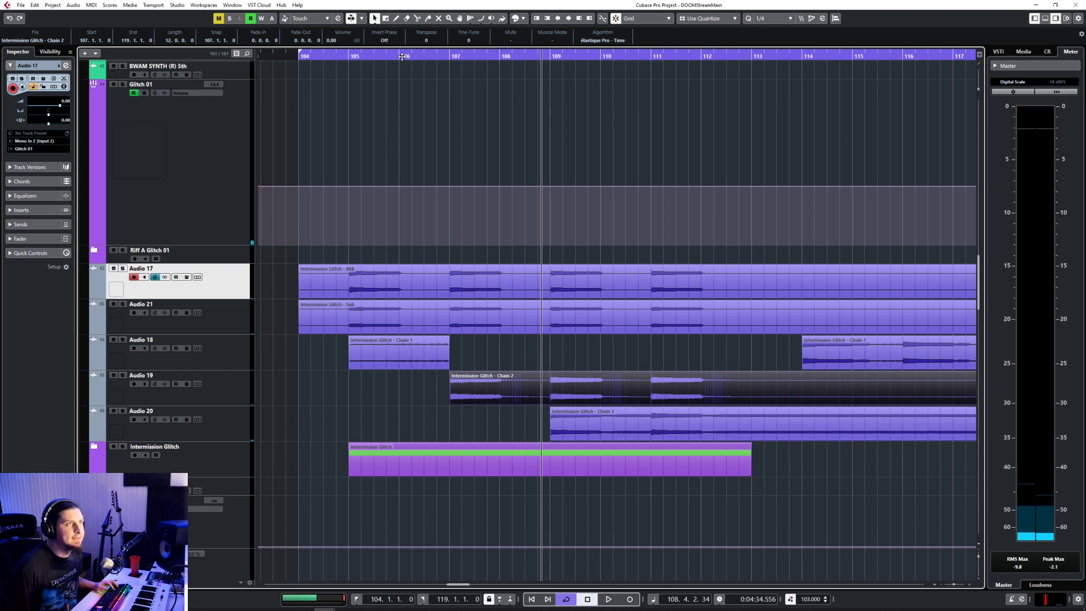
key(space)
key(space)
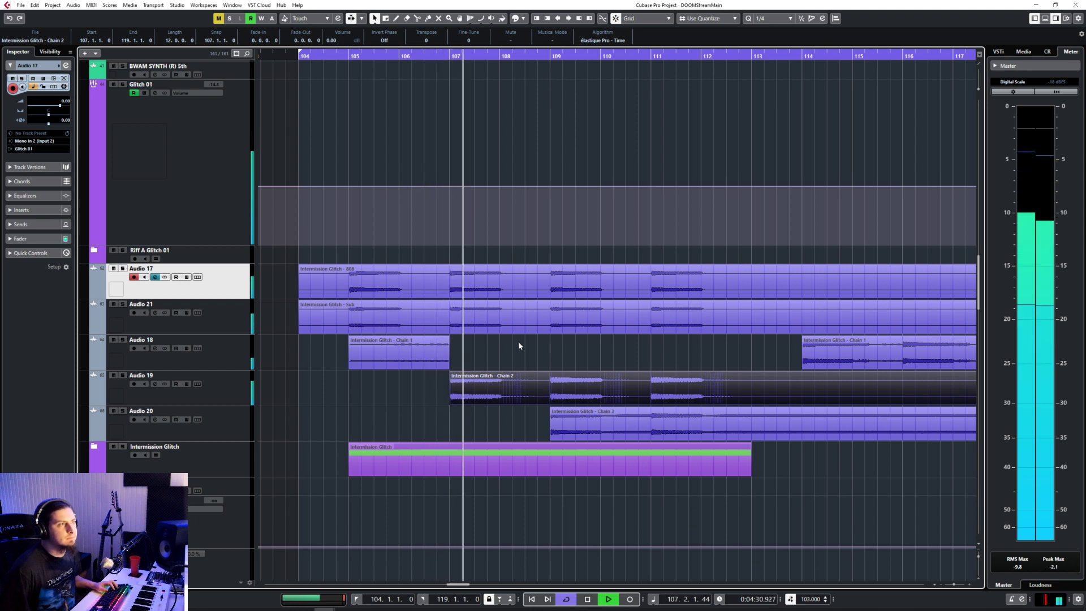
click(482, 319)
click(481, 379)
click(205, 383)
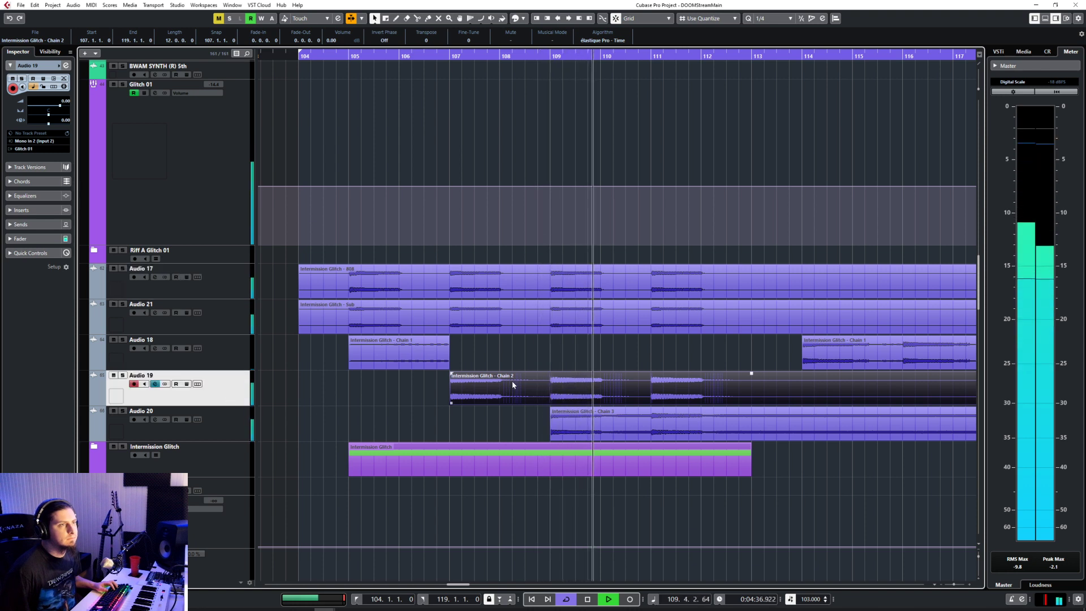
Step: Stop playback and look through the neighbouring tracks above and below the glitch layers
ctrl+scroll(513, 385, down, 3)
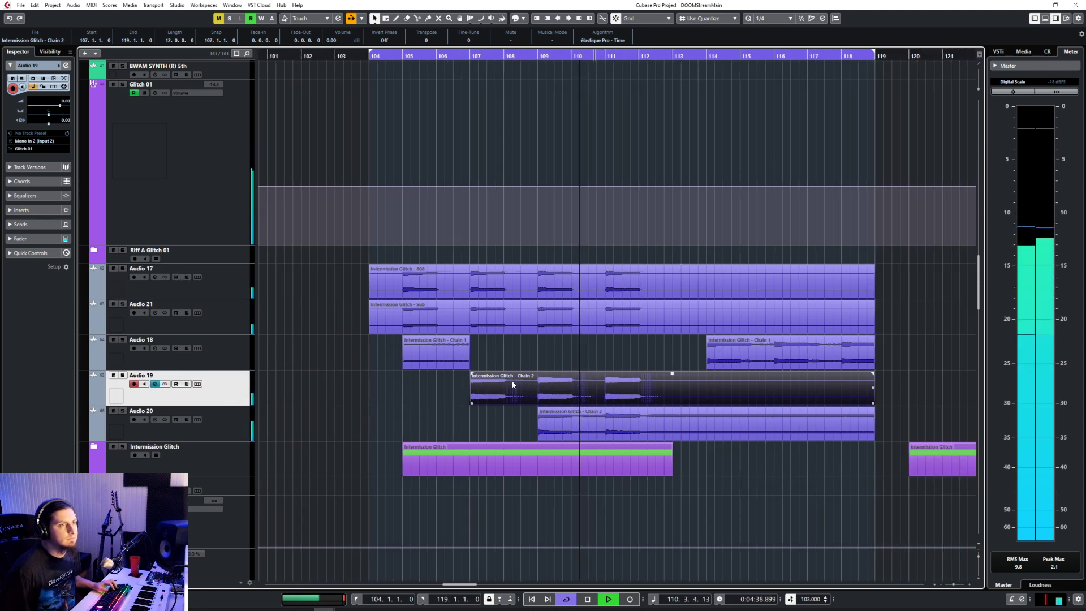
key(space)
scroll(513, 385, up, 5)
scroll(513, 384, up, 5)
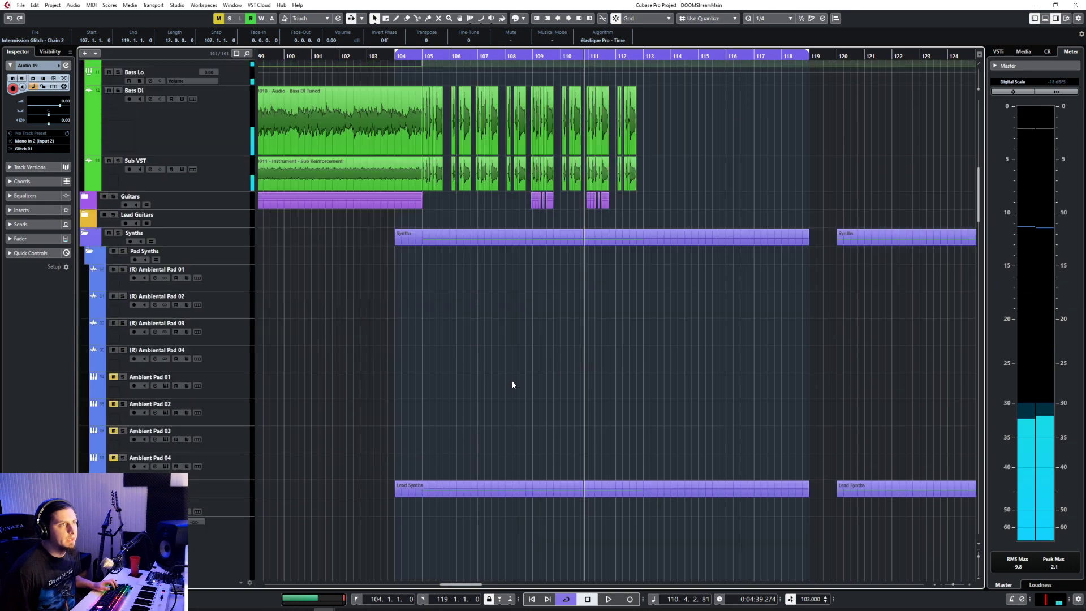
scroll(513, 385, down, 15)
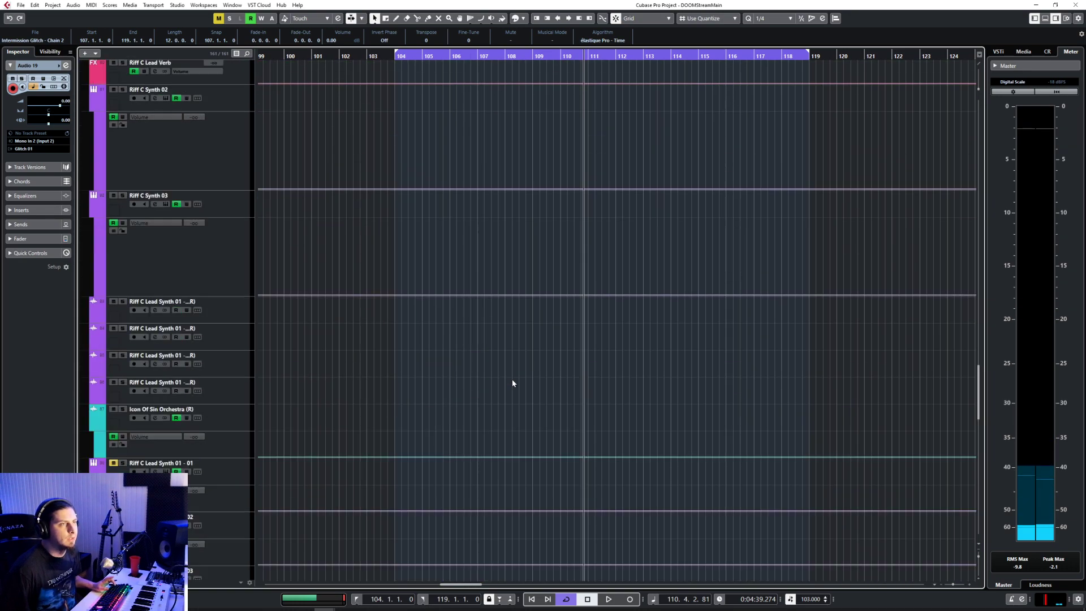
scroll(513, 383, up, 10)
scroll(513, 383, up, 1)
scroll(514, 383, down, 1)
ctrl+scroll(513, 384, up, 4)
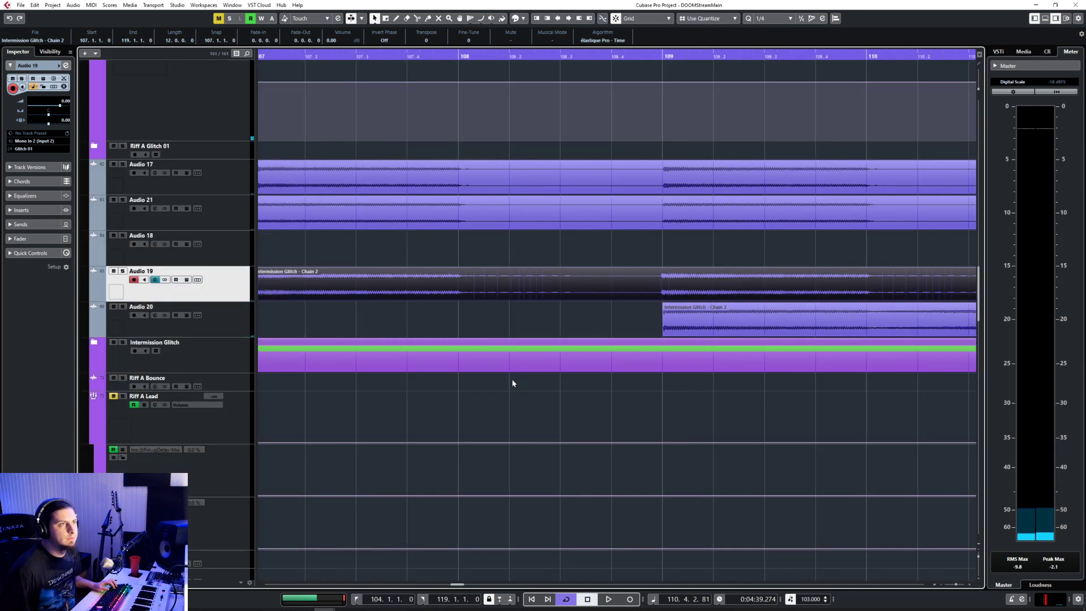
ctrl+scroll(513, 383, down, 5)
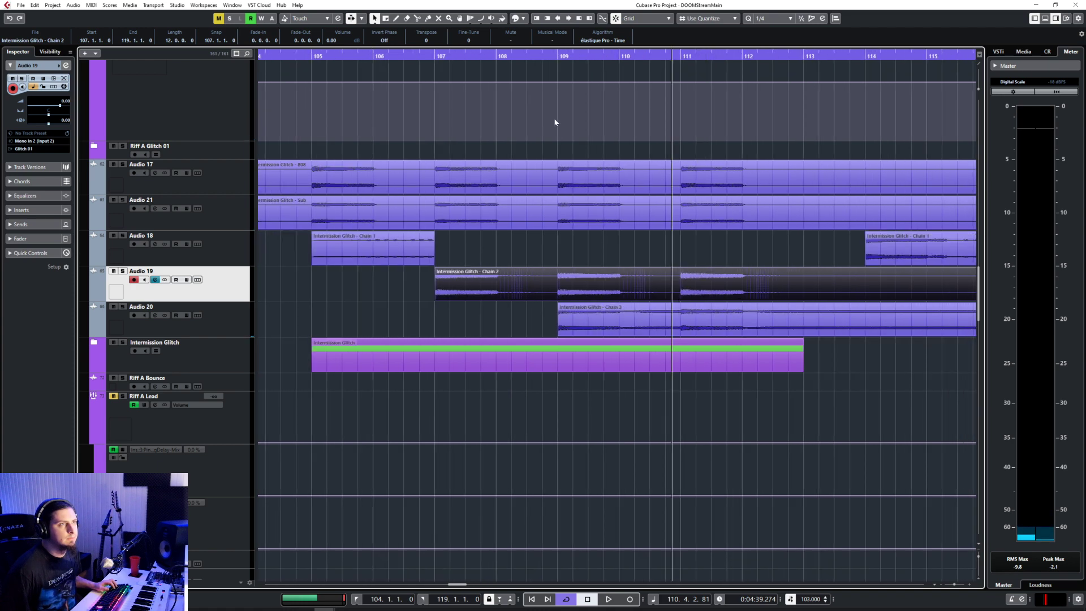
ctrl+scroll(501, 243, down, 1)
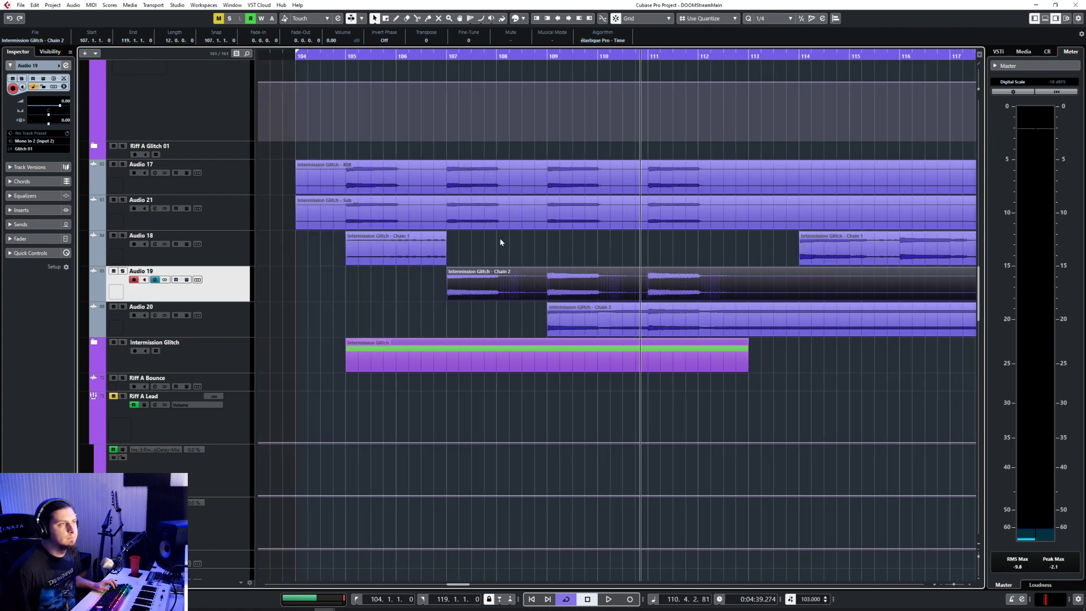
Step: Play back from just after bar 104 and trim the start of the Sub event on Audio 21 to bar 107
click(312, 53)
key(space)
drag(297, 227, 451, 220)
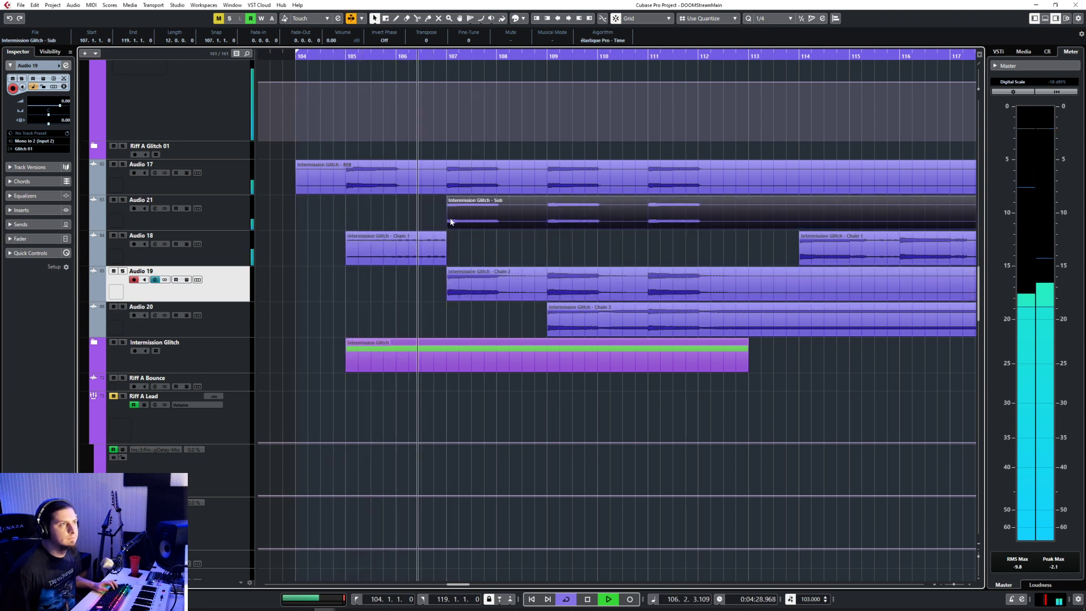
Step: Listen through the staggered layers while checking the Chain 2 and Chain 3 events, and stop playback
click(405, 263)
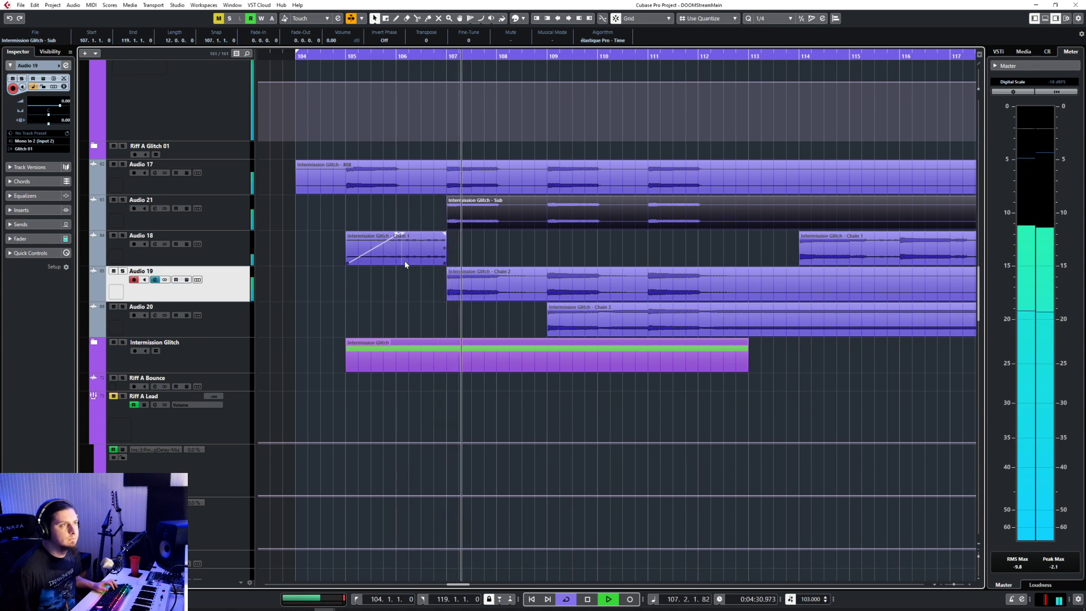
scroll(406, 265, up, 5)
scroll(408, 262, down, 3)
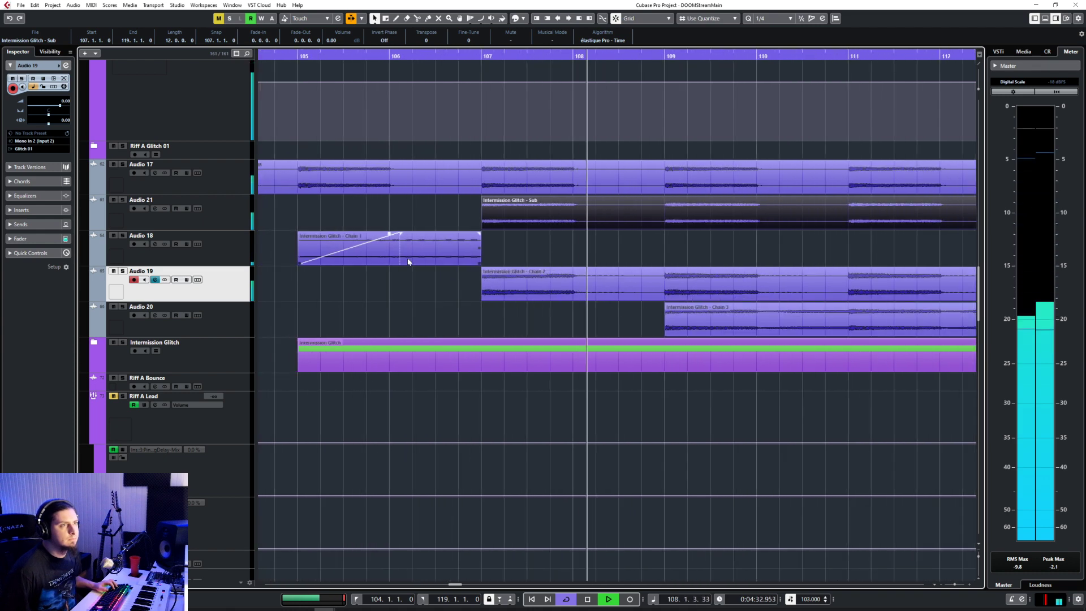
scroll(409, 261, down, 2)
click(559, 290)
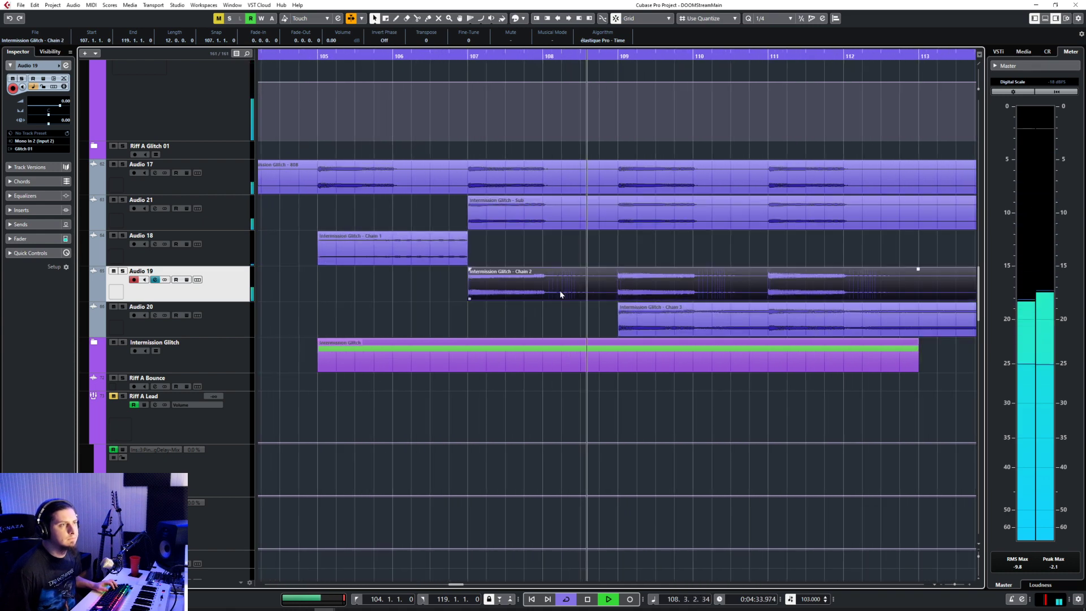
click(626, 325)
scroll(575, 280, down, 3)
key(space)
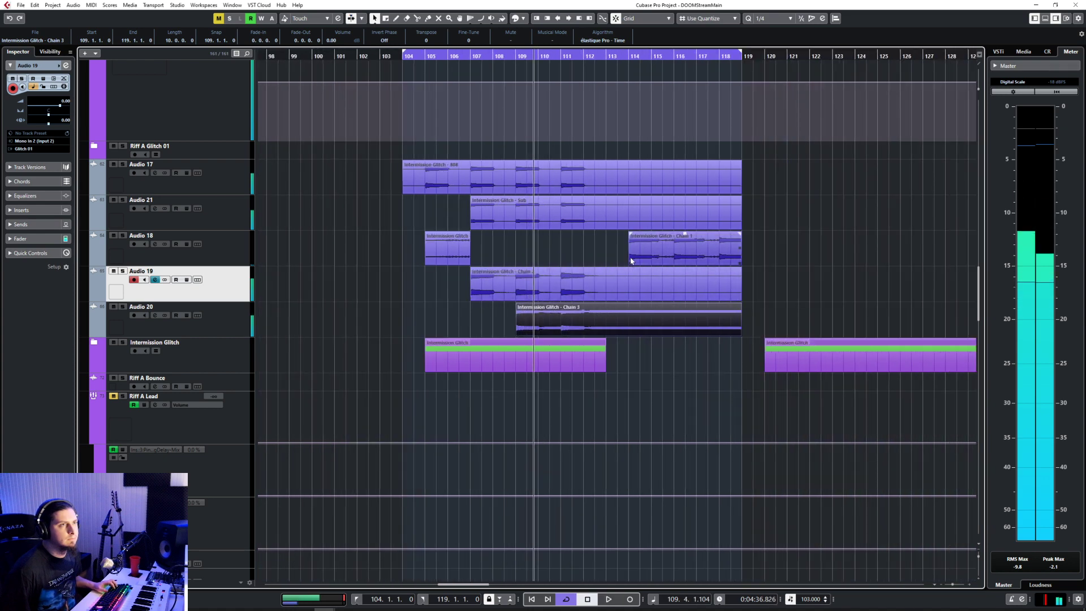
Step: Move the Chain 1 event on Audio 18 from bar 114 back to bar 107
click(642, 254)
drag(642, 254, 485, 255)
scroll(485, 266, up, 5)
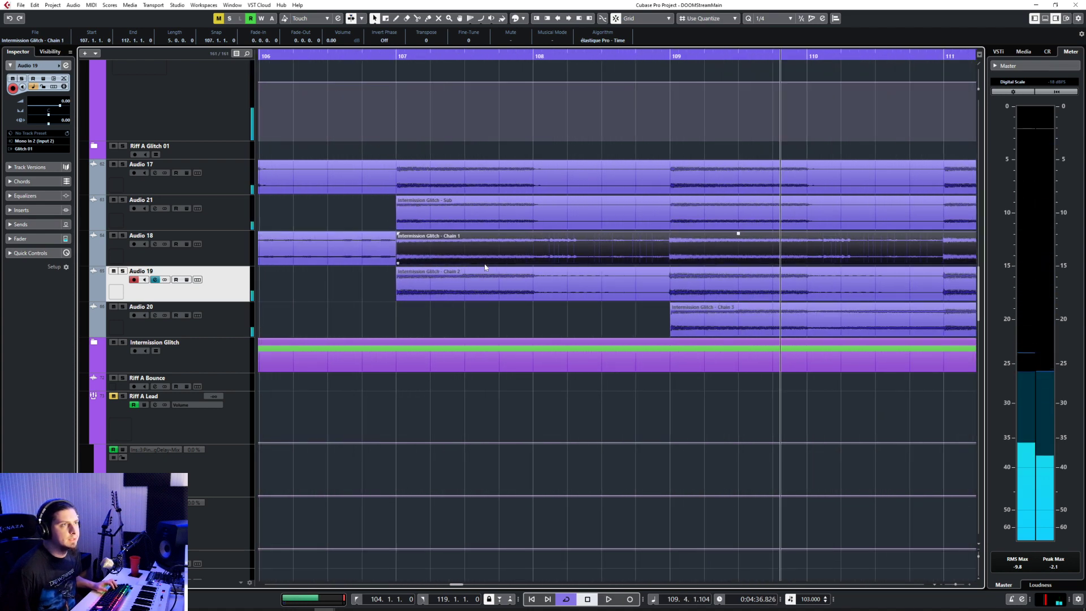
Step: Split the Chain 1 event on Audio 18 at bar 108 and delete the part after the cut
click(541, 255)
right_click(541, 254)
click(559, 254)
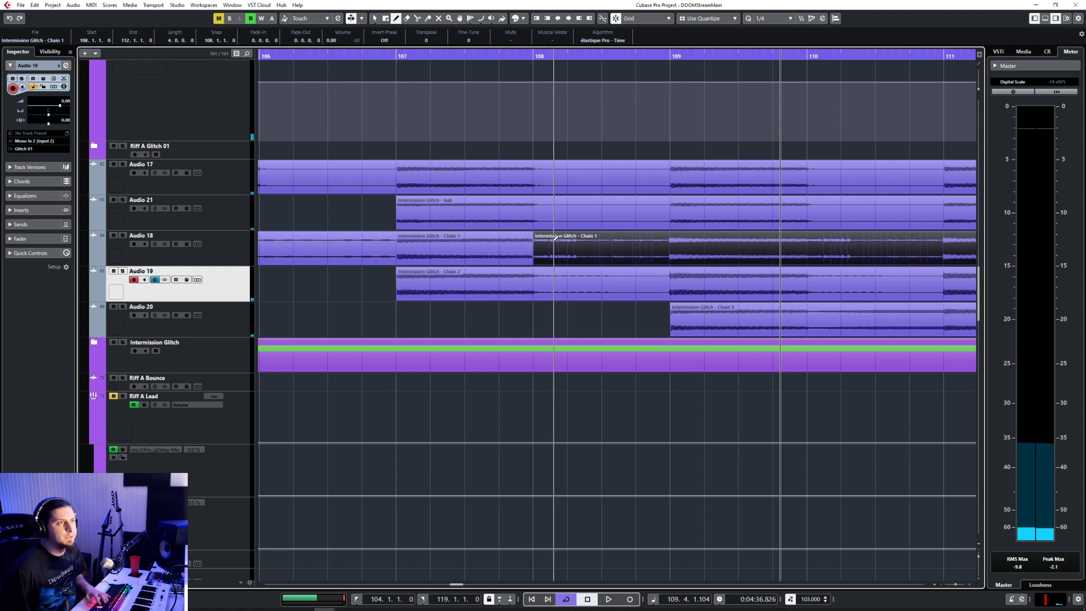
right_click(552, 240)
click(549, 242)
key(Delete)
scroll(552, 253, down, 3)
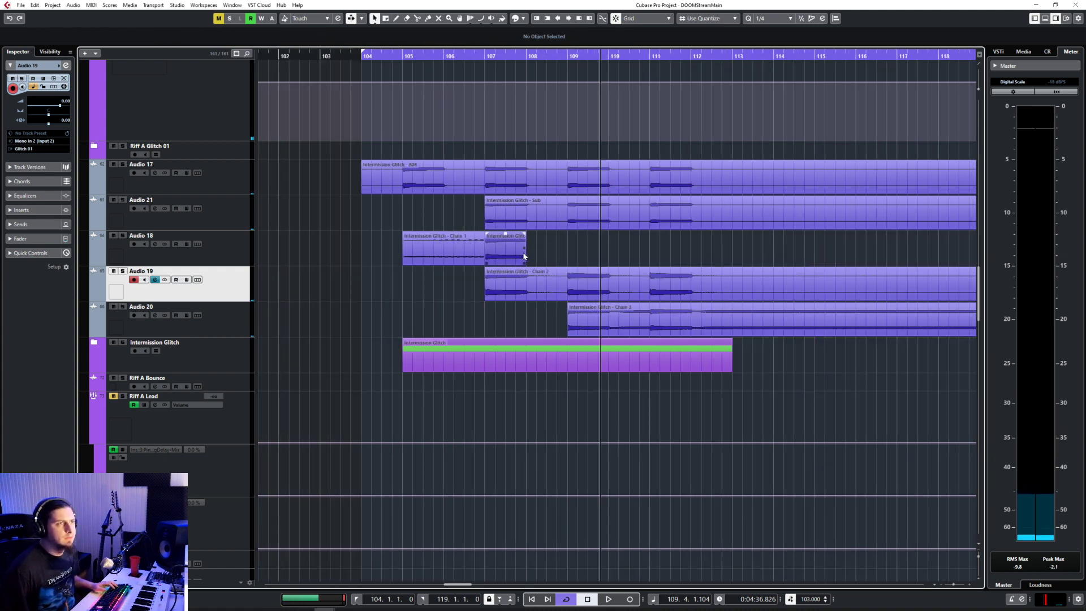
Step: Play back the arrangement from just after bar 106 and select the Chain 2 event on Audio 19
click(503, 295)
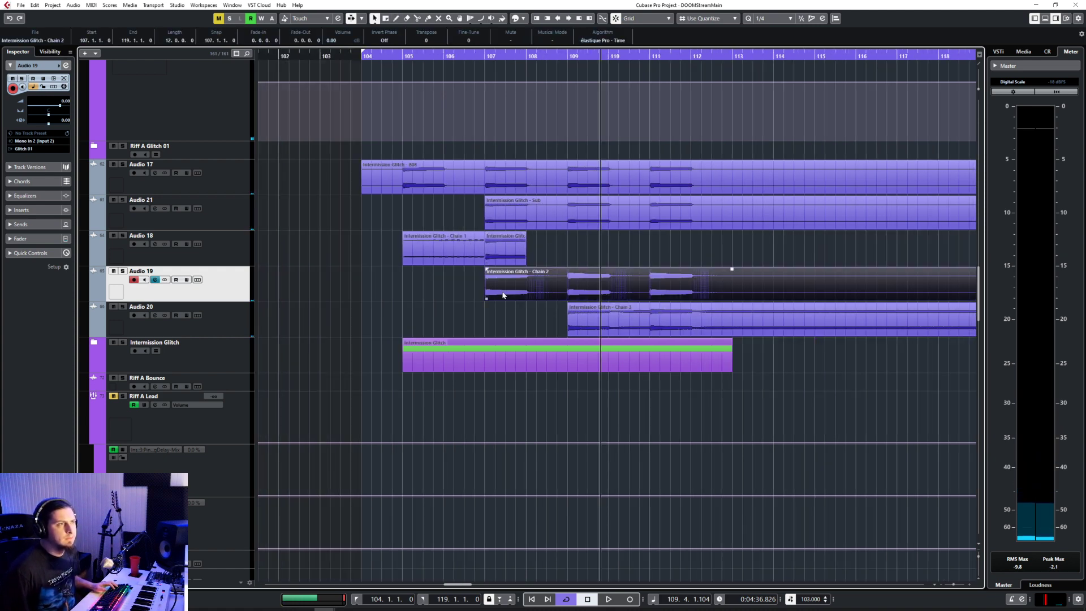
click(458, 51)
key(space)
click(555, 247)
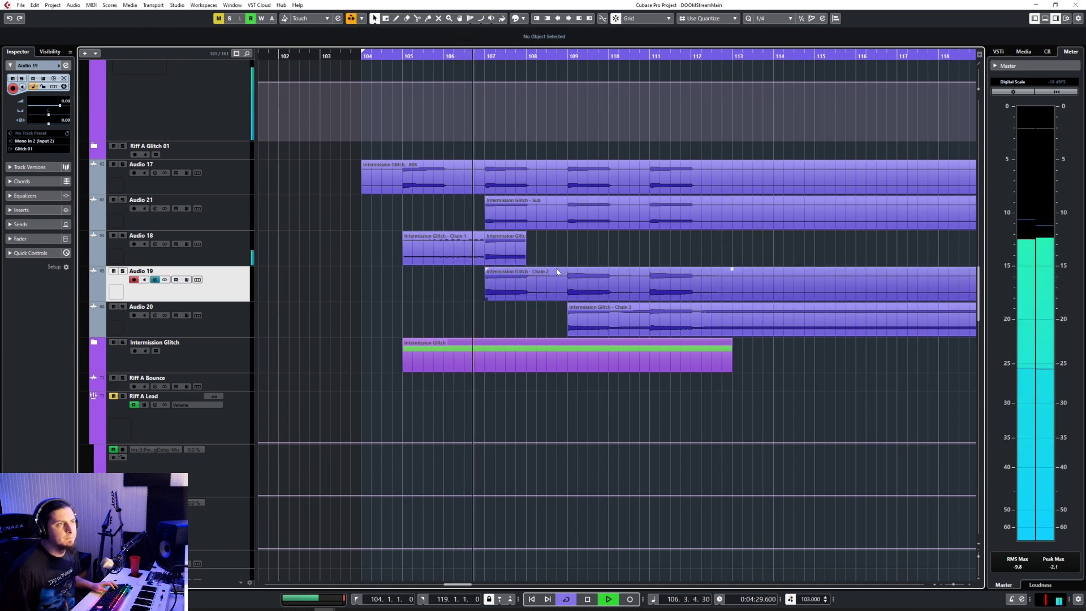
click(536, 284)
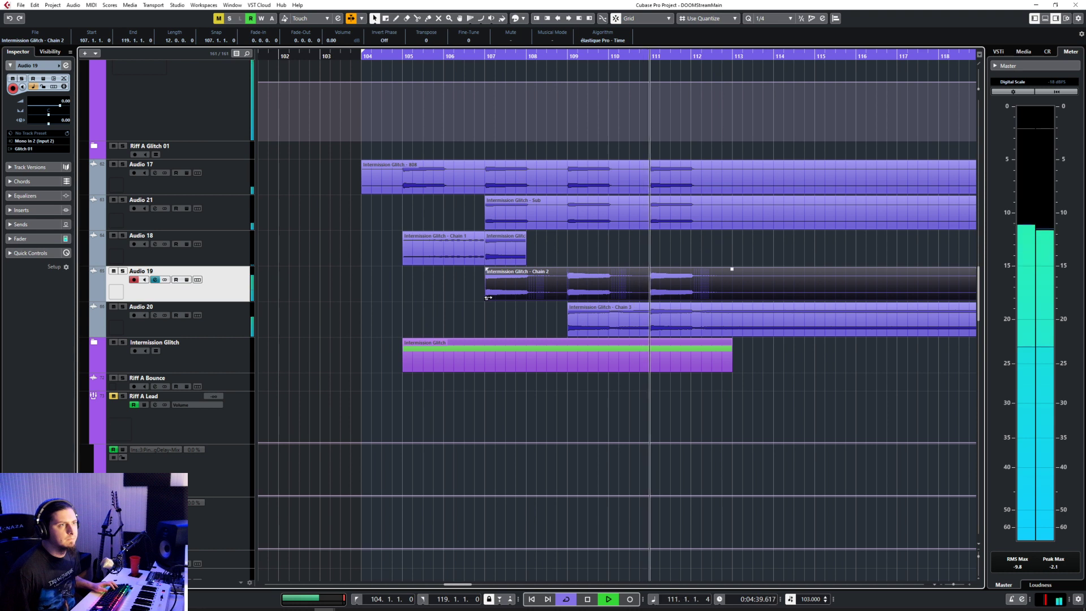
Step: Split the Chain 3 event on Audio 20 at bars 110 and 111
click(609, 322)
right_click(608, 322)
click(644, 321)
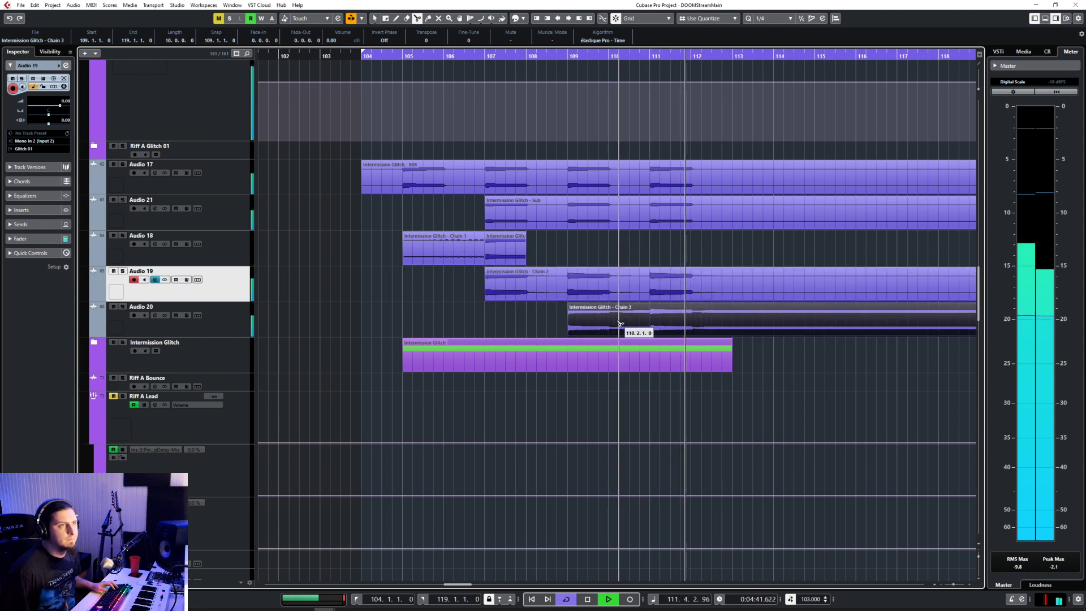
click(611, 322)
click(650, 323)
Step: Move the Chain 3 piece between bars 110 and 111 to bar 106 and stop playback
key(1)
drag(627, 313, 462, 324)
key(space)
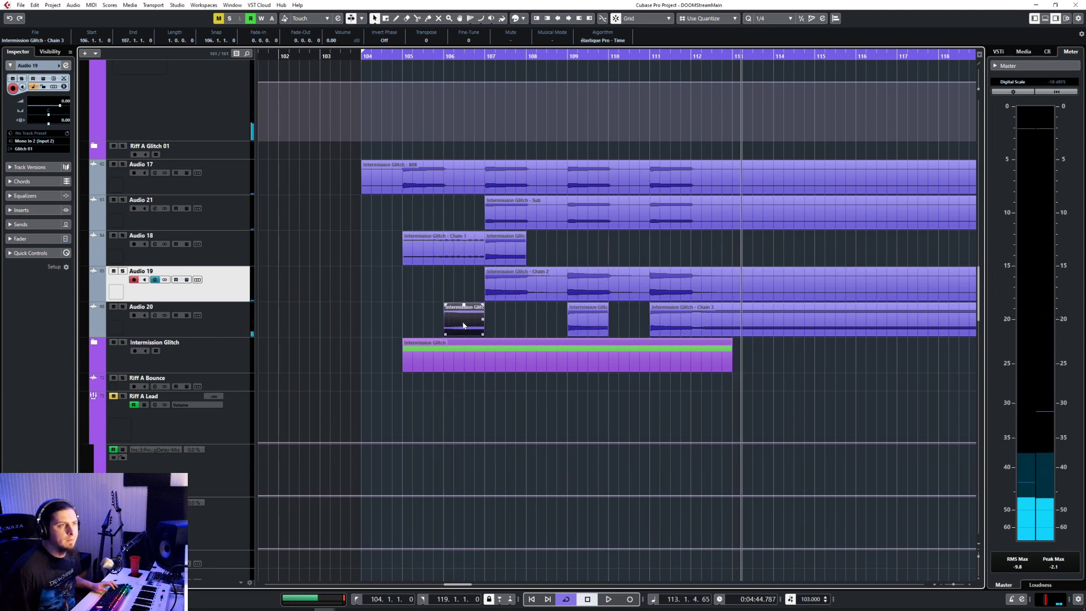
scroll(444, 321, up, 3)
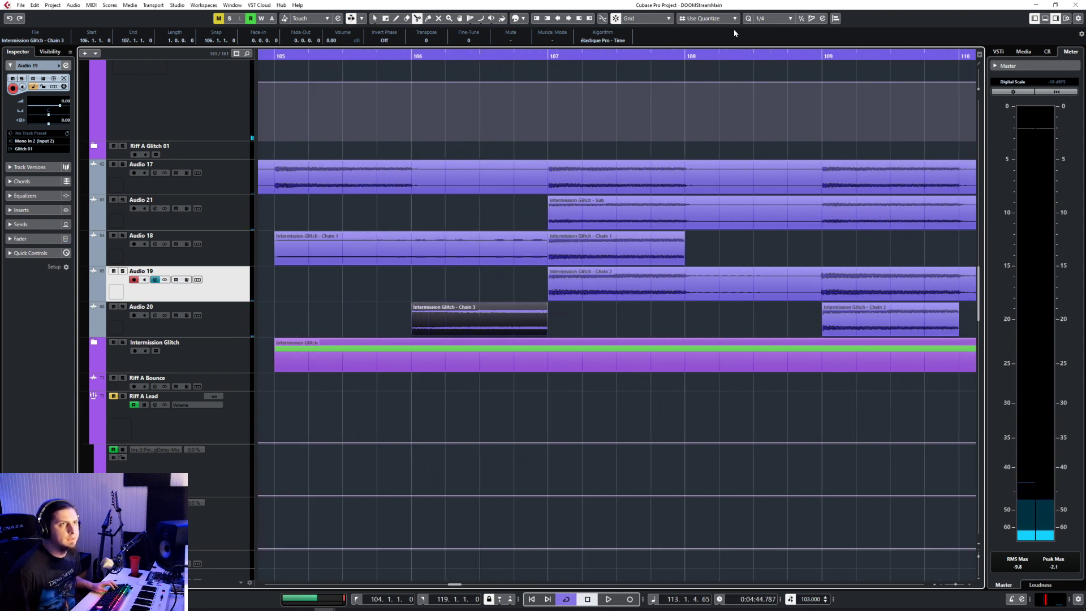
click(770, 18)
click(772, 79)
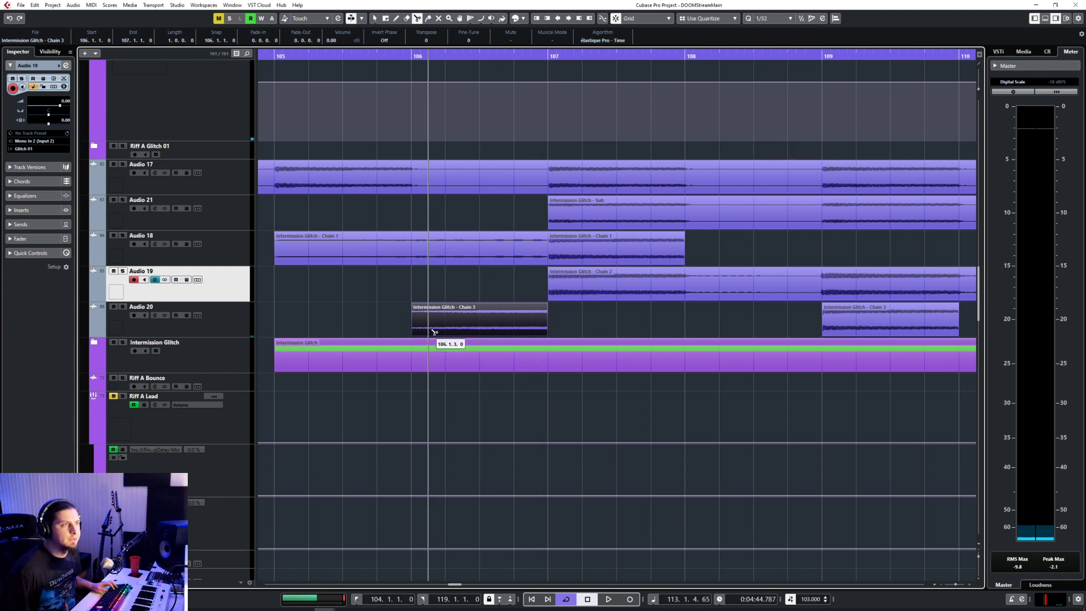
scroll(453, 277, up, 4)
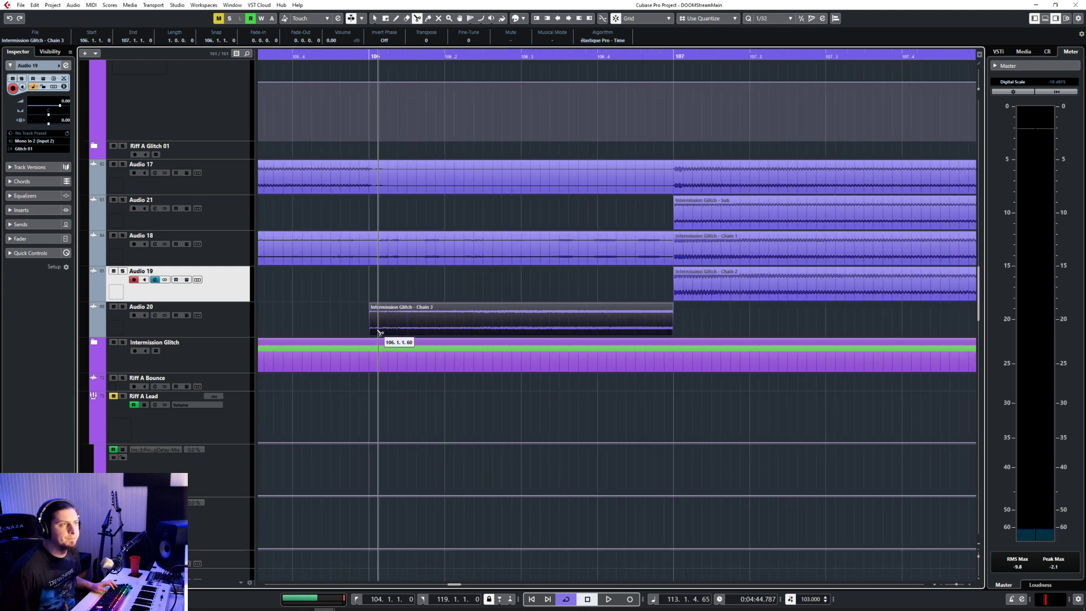
Step: Set the quantize grid to 1/16 and slice the Chain 3 piece between bars 106 and 107 into sixteenth notes
click(770, 18)
click(772, 70)
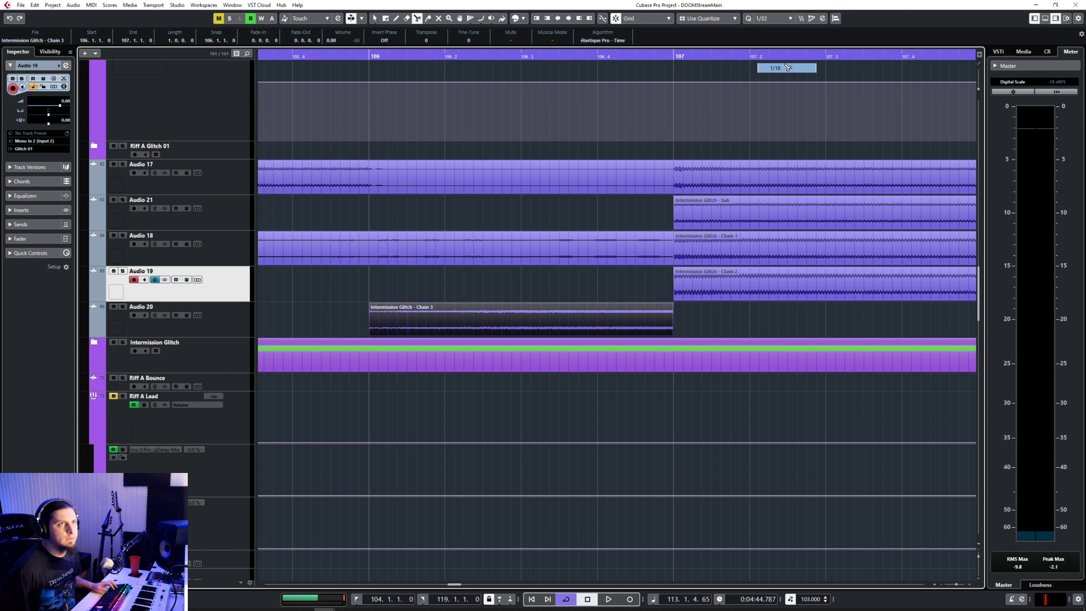
click(406, 320)
click(430, 323)
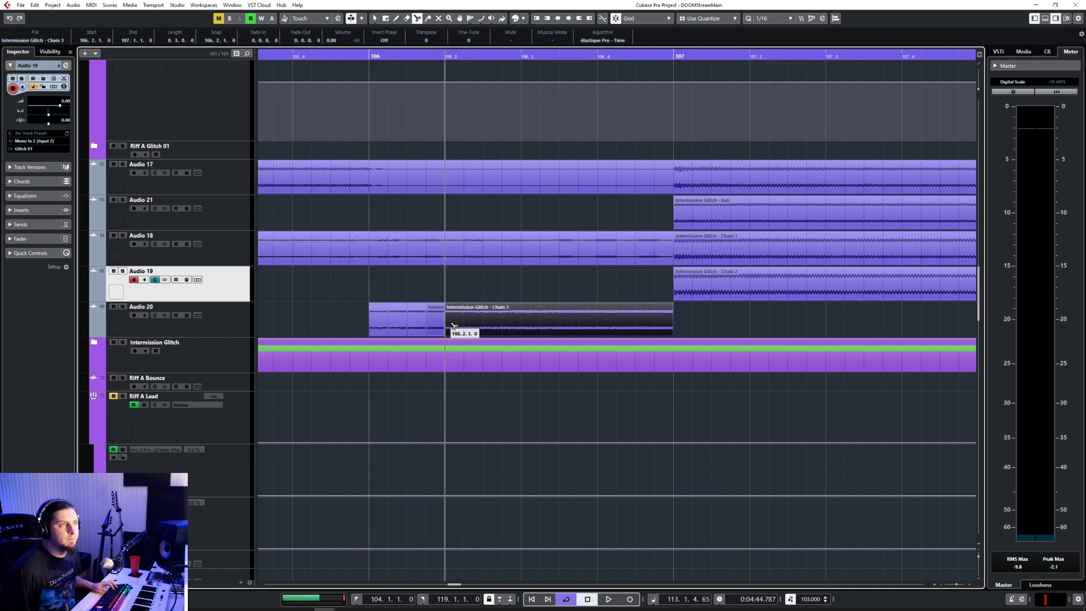
click(505, 328)
click(524, 328)
click(543, 328)
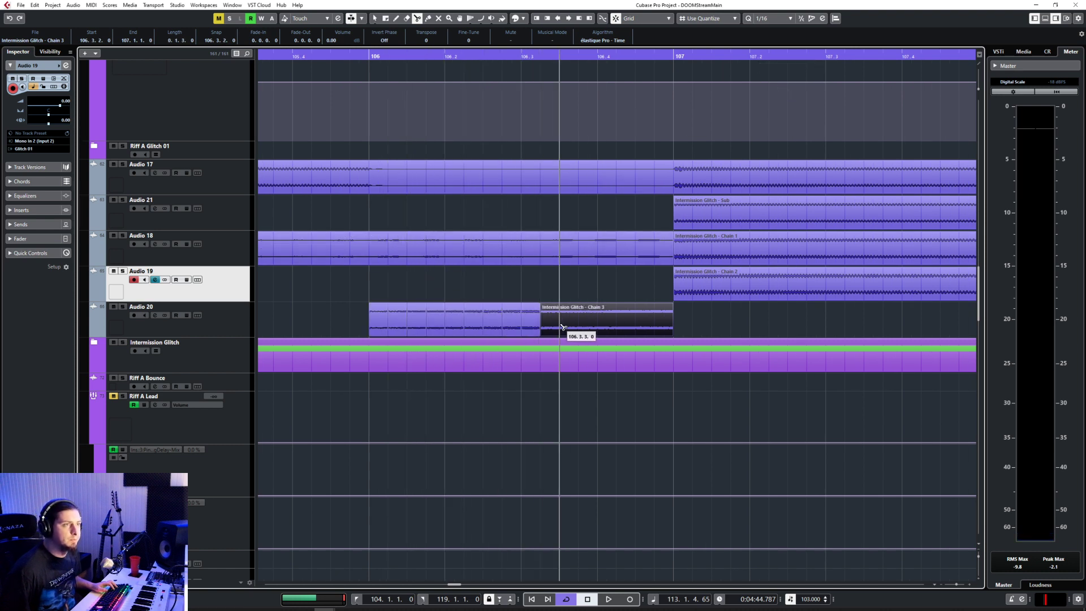
click(591, 328)
click(614, 327)
click(645, 326)
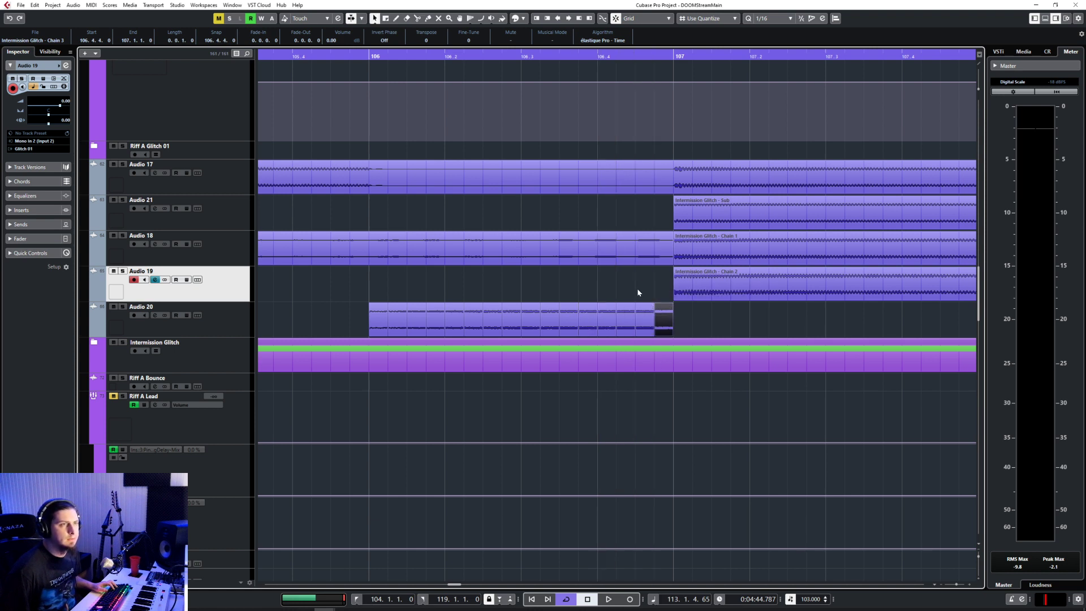
Step: Select all the Chain 3 slices in bar 106, set the grid to 1/32 and shorten each slice to a thirty-second note
drag(355, 318, 352, 317)
click(778, 23)
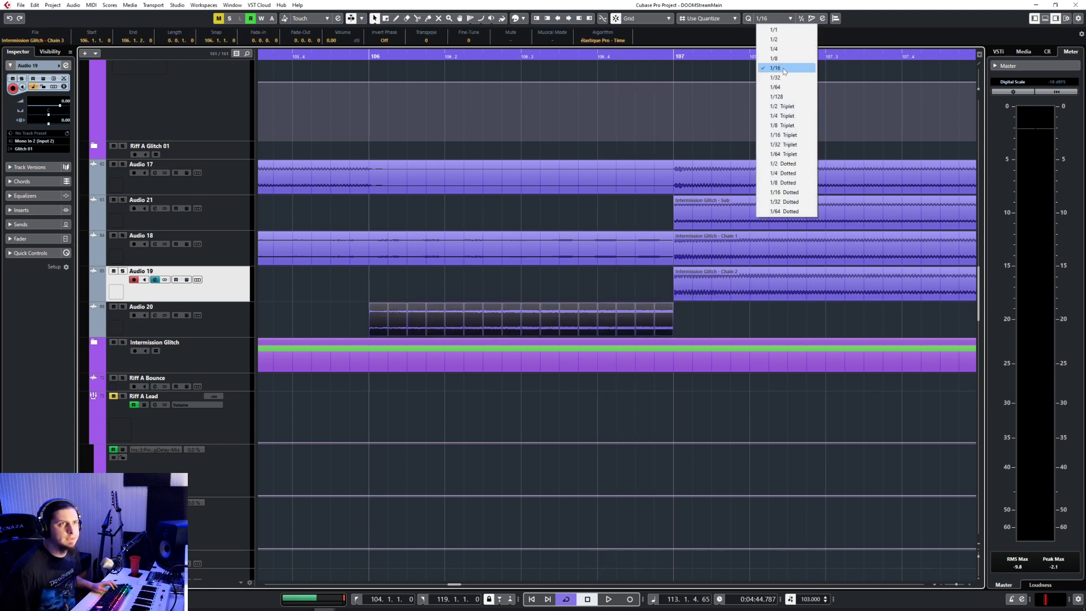
click(780, 86)
drag(672, 333, 662, 335)
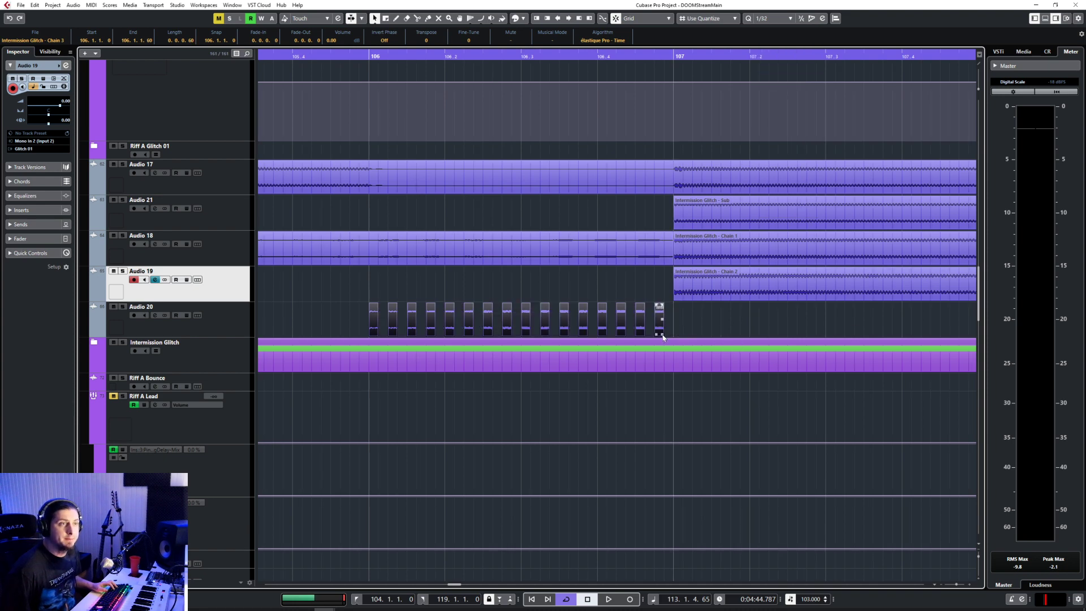
Step: Lower the volume of the selected Chain 3 slices to -5.06 dB and play them back
scroll(659, 331, down, 4)
scroll(529, 327, up, 6)
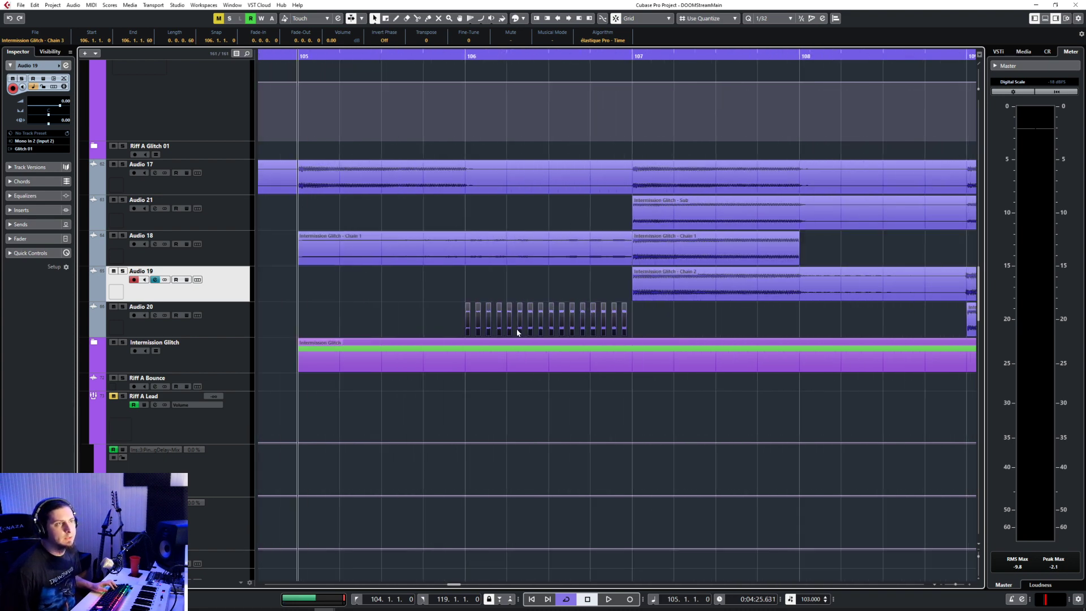
drag(530, 305, 529, 319)
scroll(505, 290, down, 6)
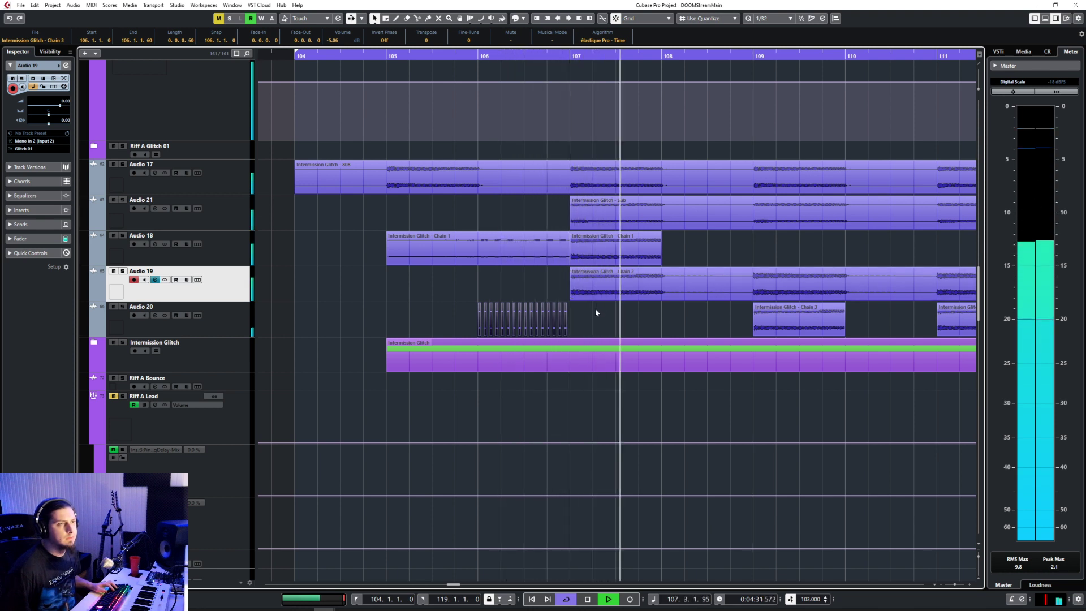
Step: Draw Audio 20's volume automation as a gradual rise from bar 106 to bar 107 with silence on either side, and play back
click(93, 335)
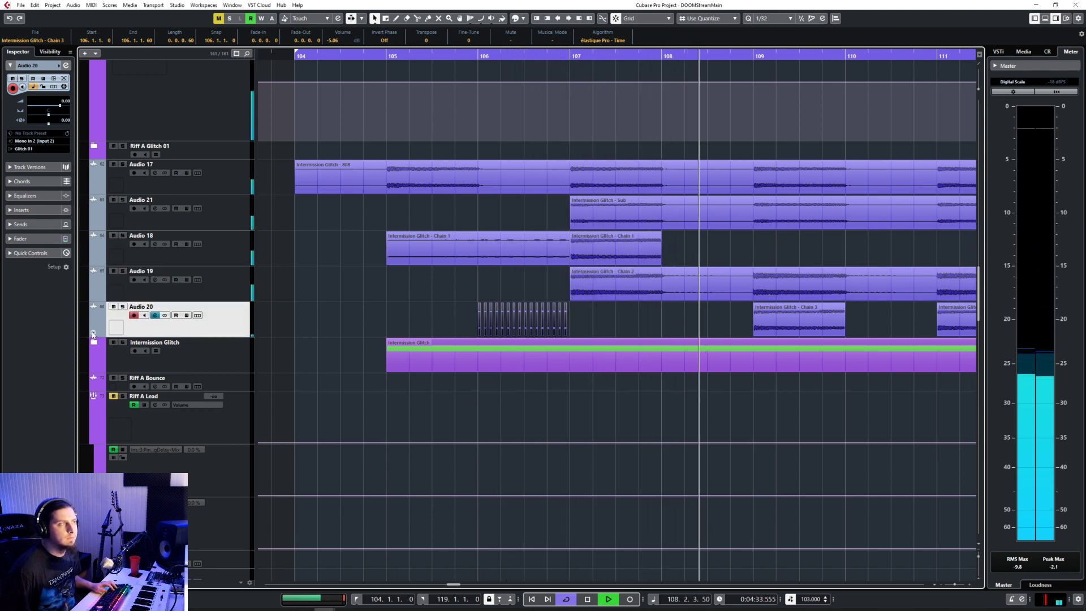
click(479, 346)
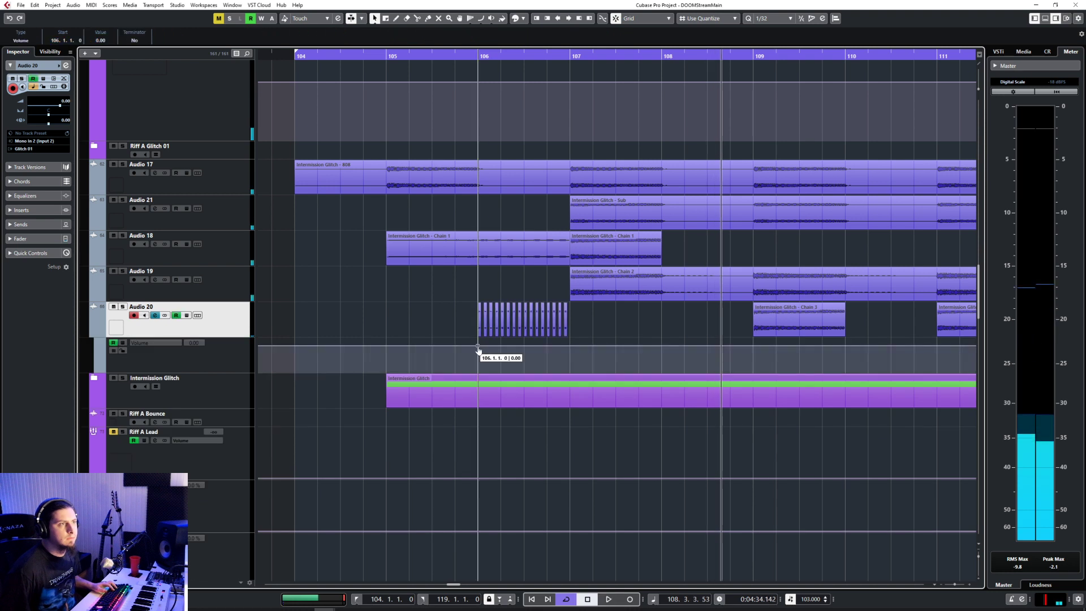
drag(478, 348, 570, 384)
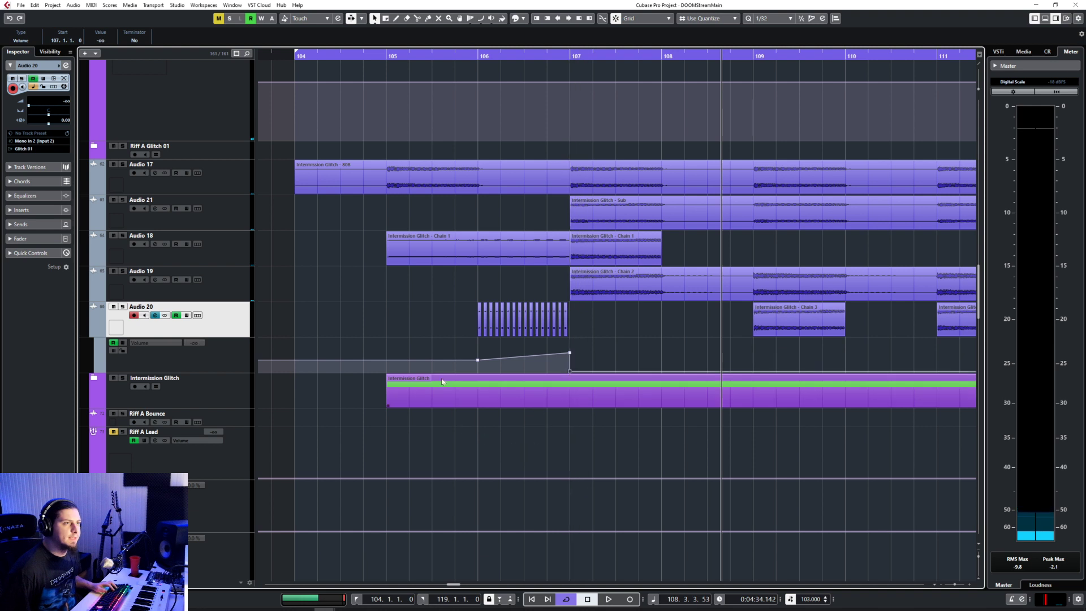
drag(443, 360, 469, 407)
click(498, 262)
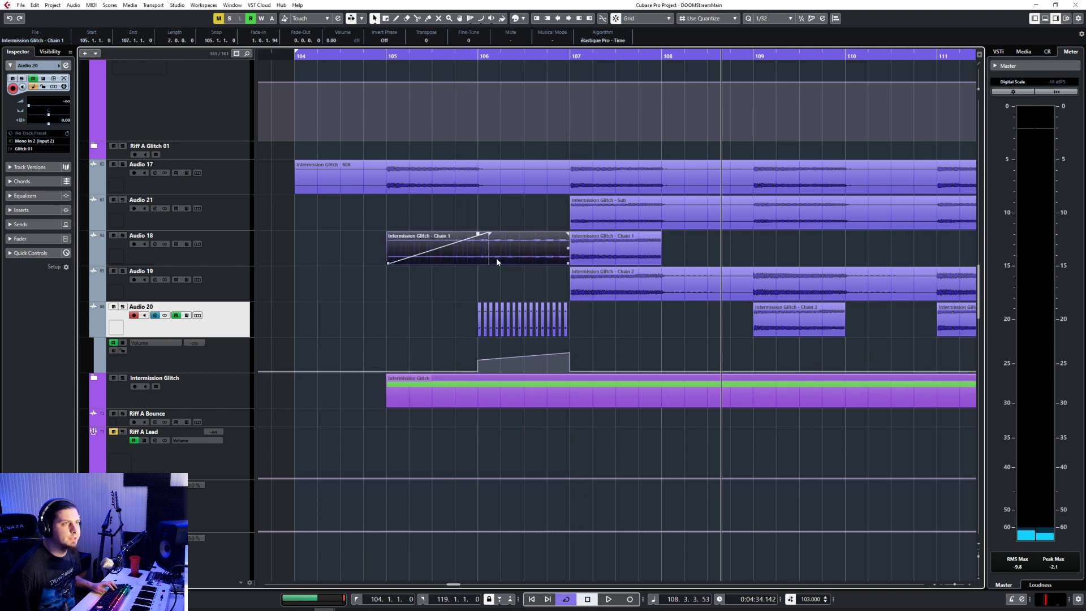
key(space)
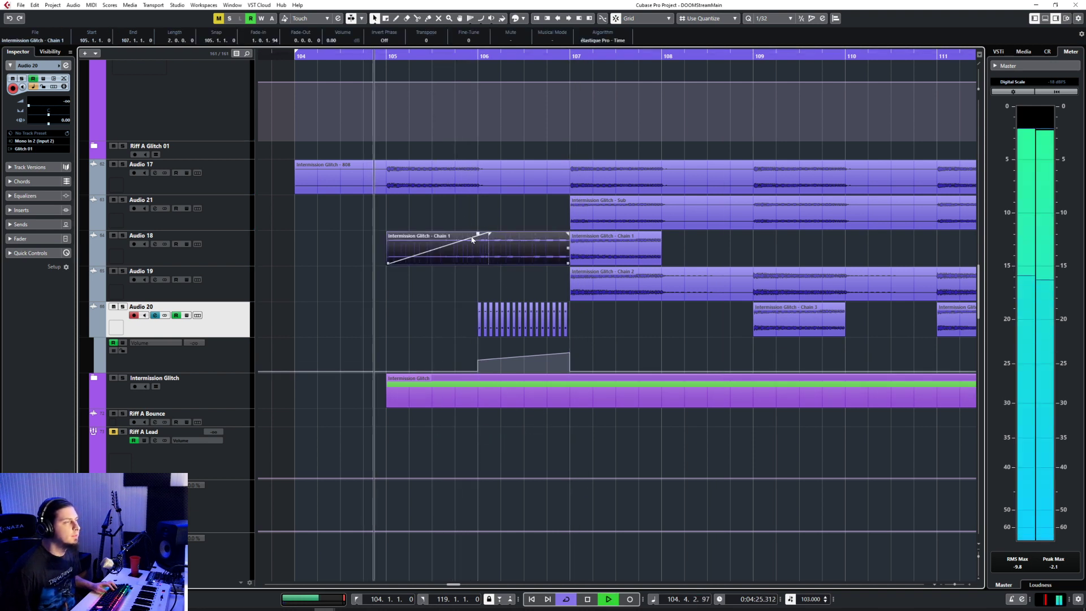
Step: Shorten the start of the 808 clip on Audio 17 to 104.4.4.0, just ahead of bar 105, during playback
click(349, 186)
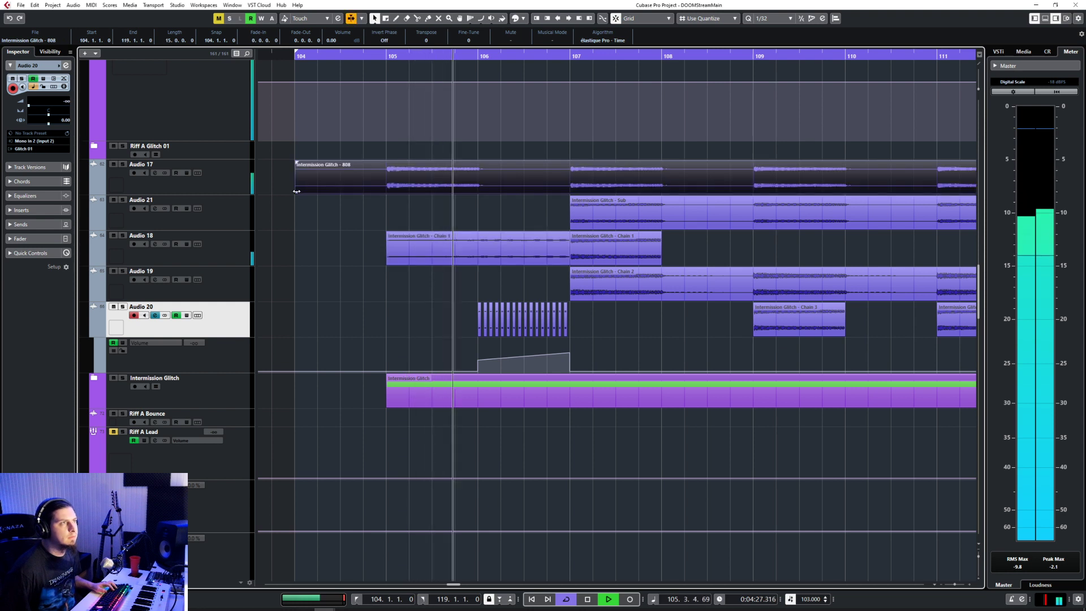
drag(295, 168, 384, 168)
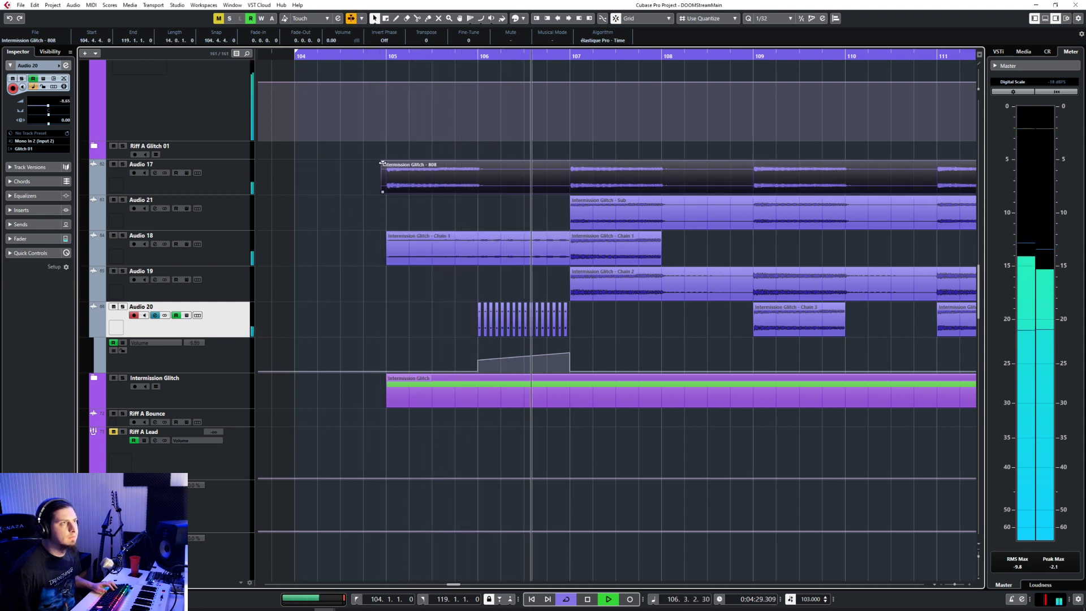
scroll(680, 318, down, 3)
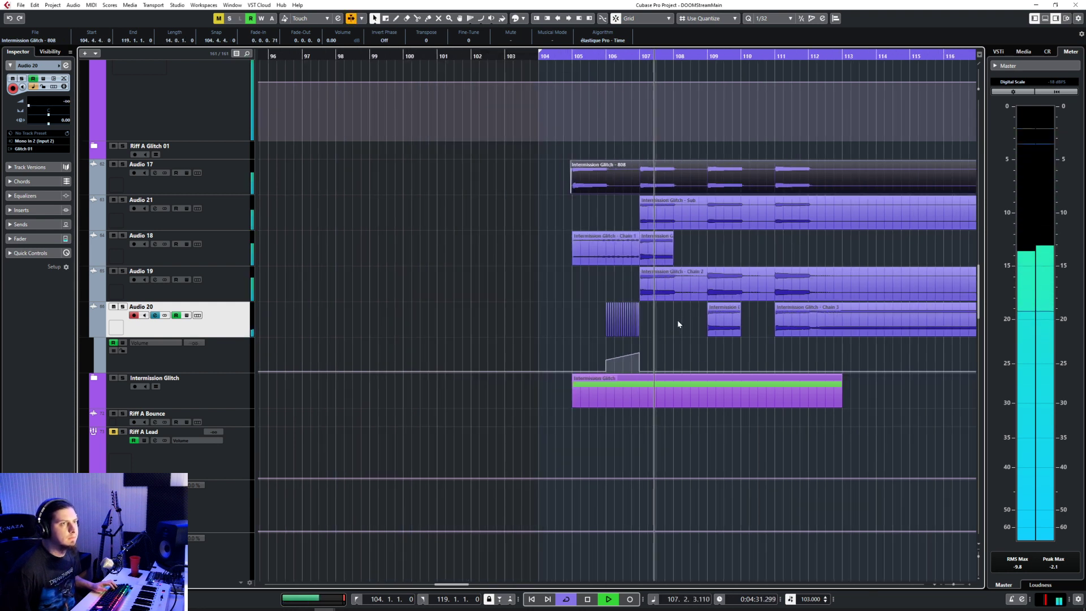
scroll(677, 320, right, 5)
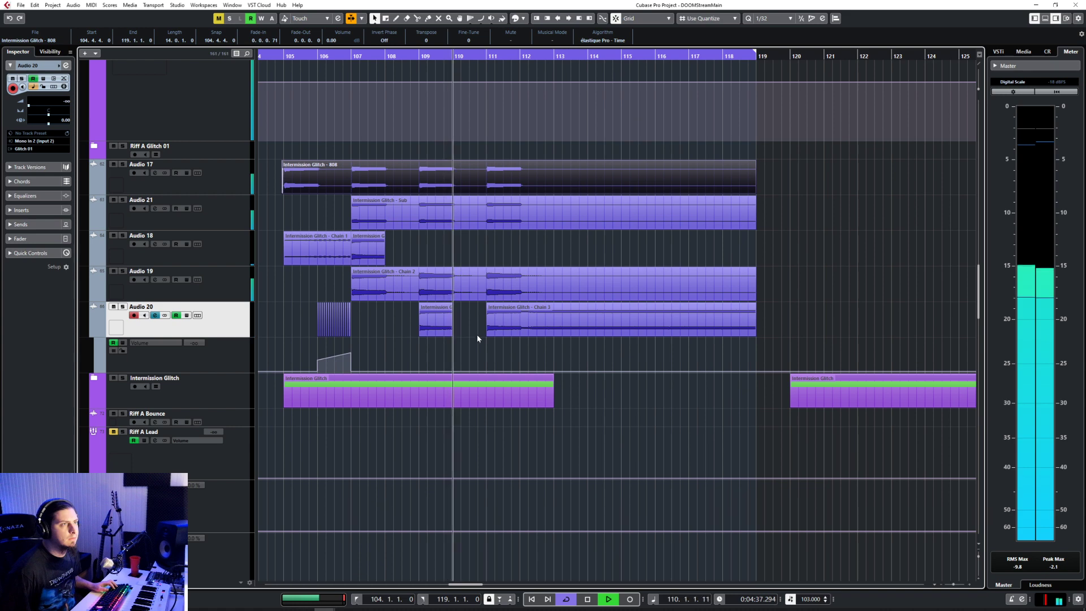
Step: Raise Audio 20's volume automation to -3.23 dB from bar 109 onward and play back from just before the change
click(513, 335)
scroll(446, 341, up, 2)
scroll(437, 333, up, 2)
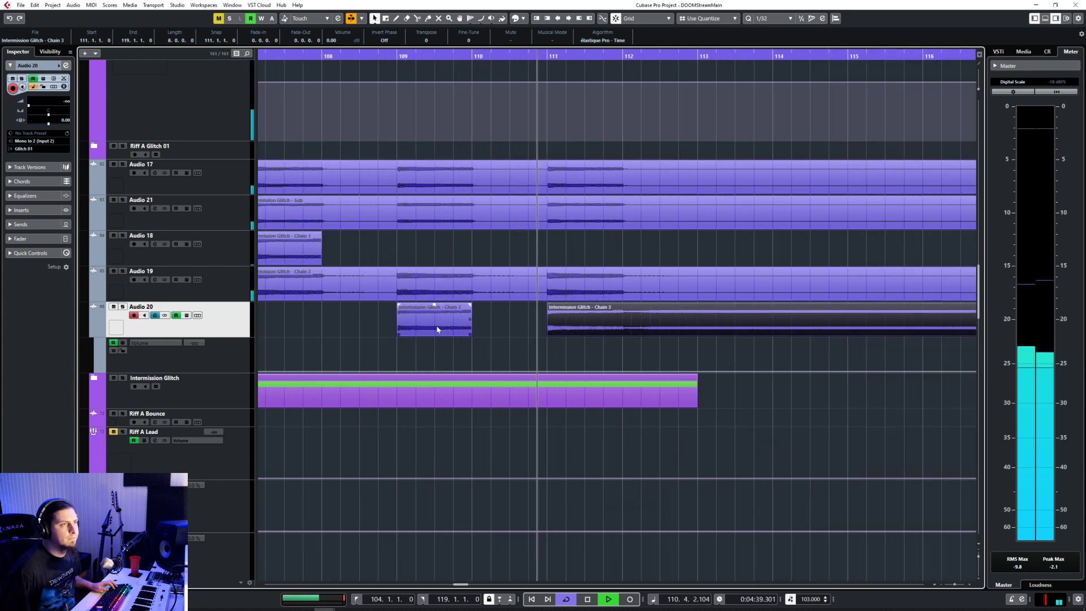
scroll(551, 352, down, 4)
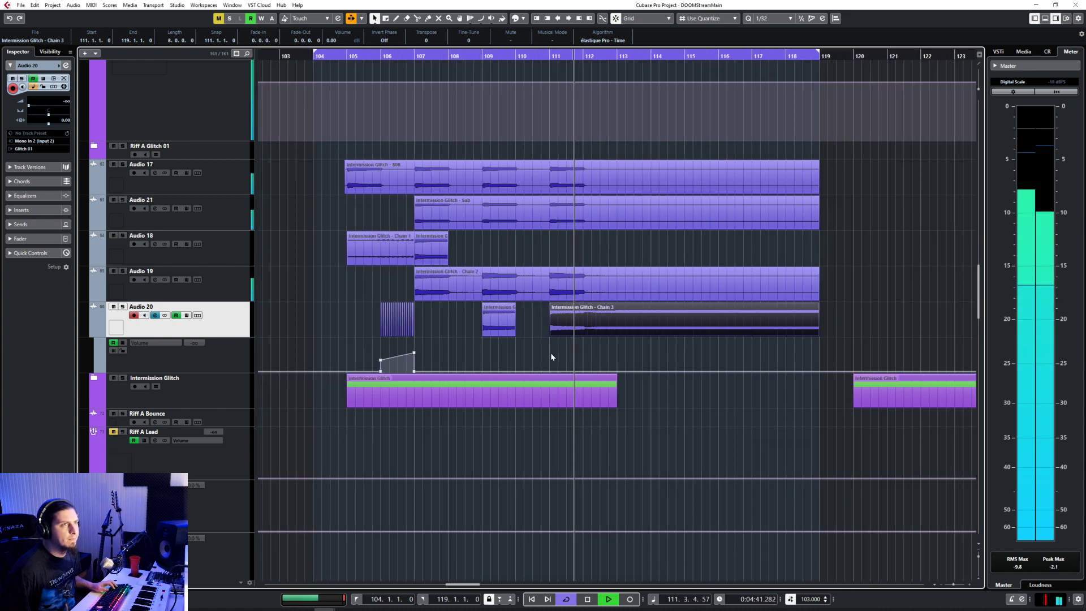
click(653, 342)
click(679, 324)
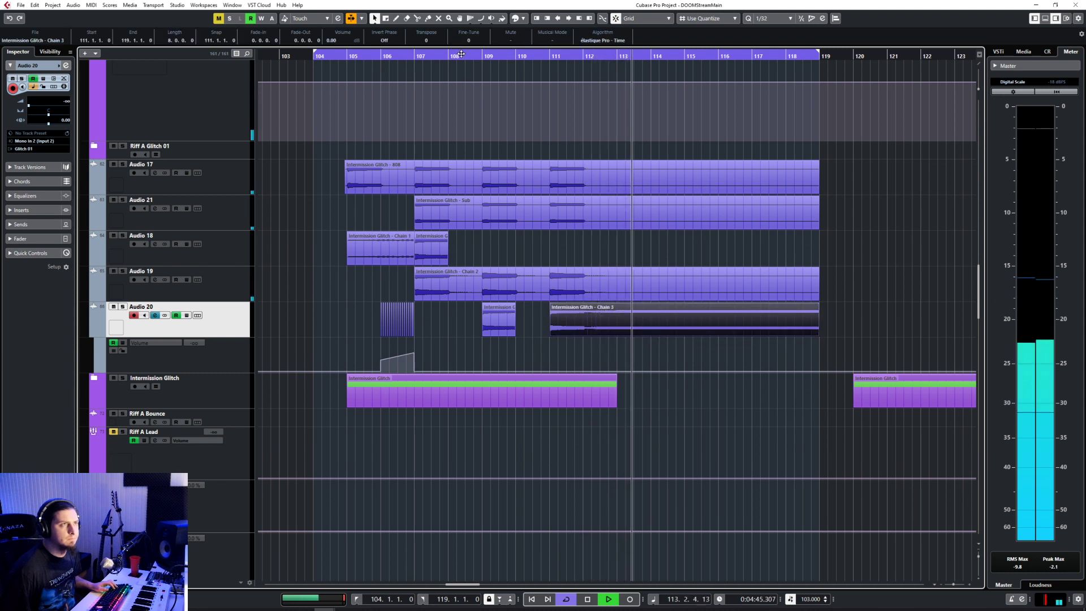
click(459, 140)
click(488, 369)
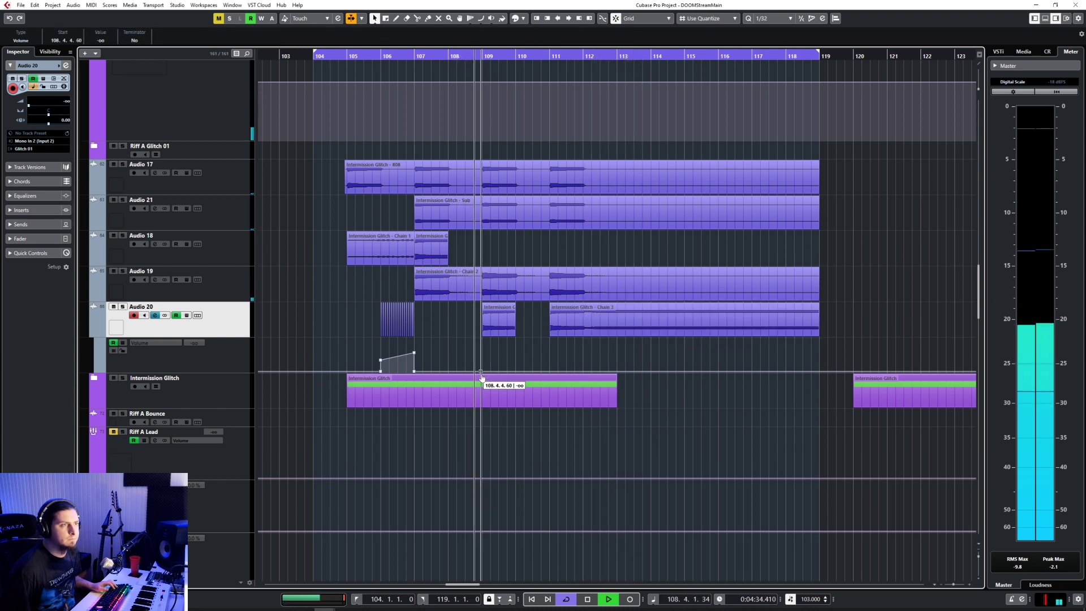
drag(489, 375, 488, 351)
click(447, 58)
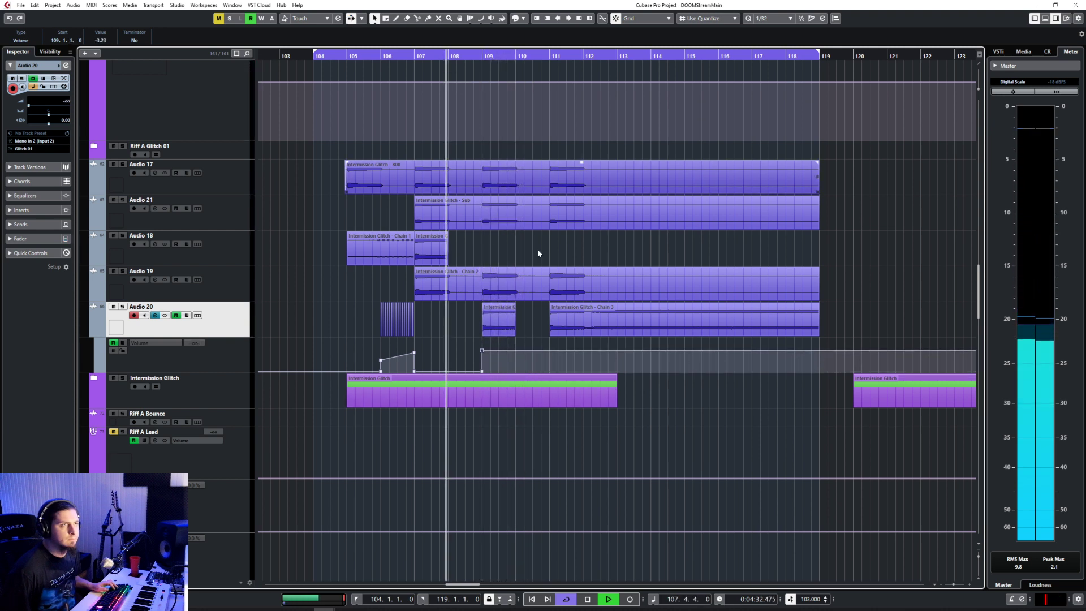
Step: Extend the start of the Sub clip on Audio 21 back to 104.4.4.0 and listen to the section
click(466, 233)
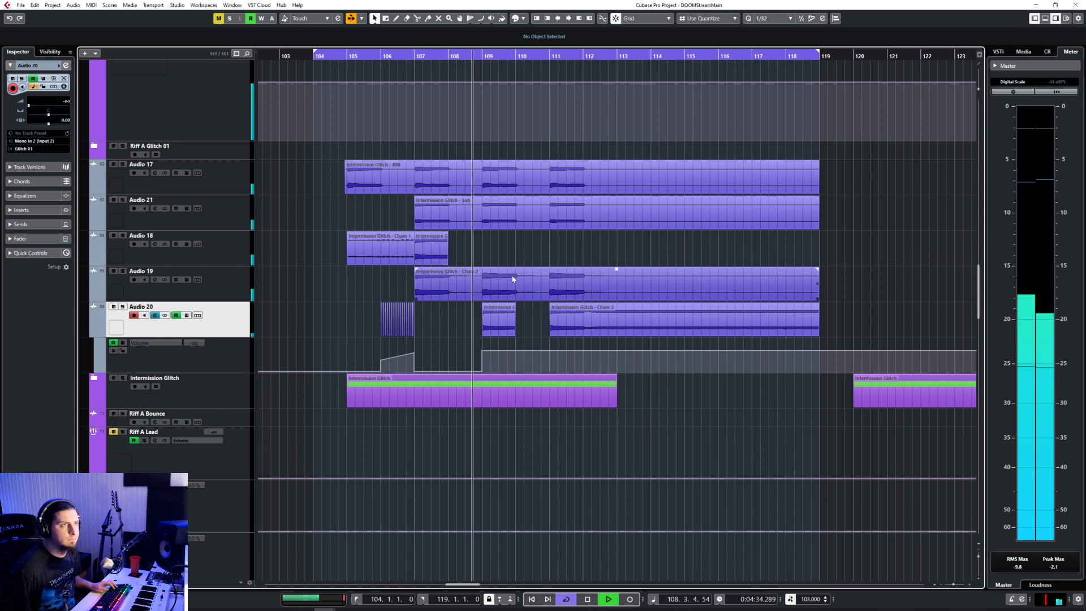
click(419, 219)
drag(417, 228, 346, 228)
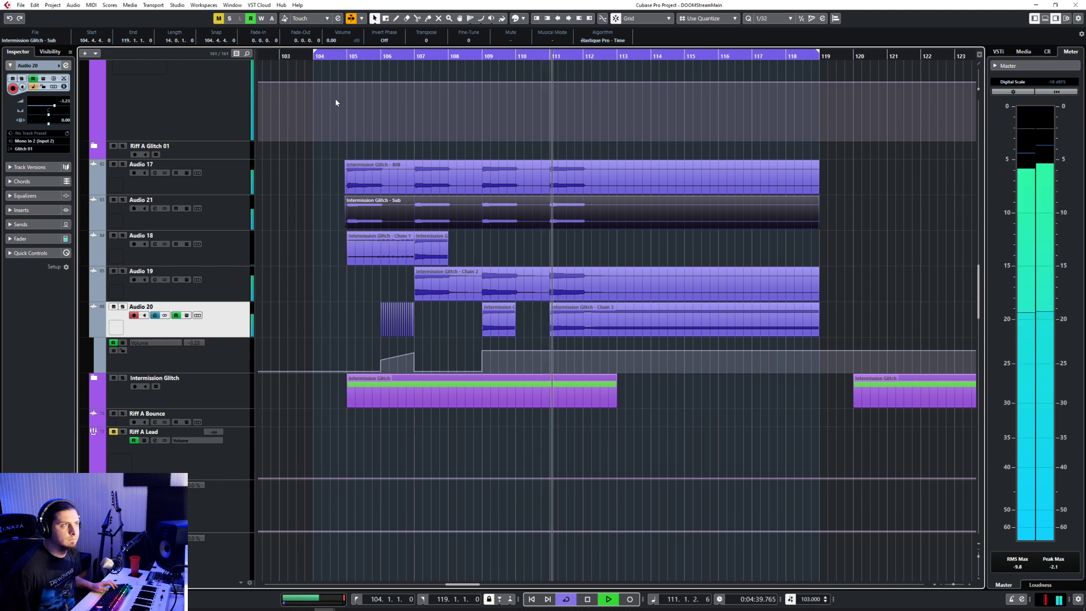
click(330, 56)
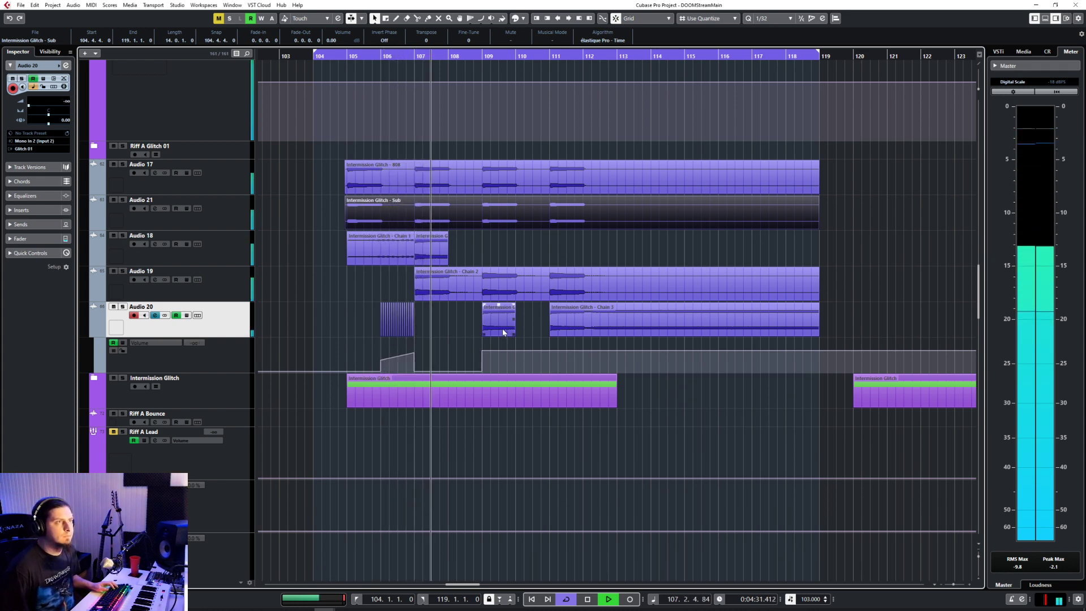
scroll(503, 332, up, 15)
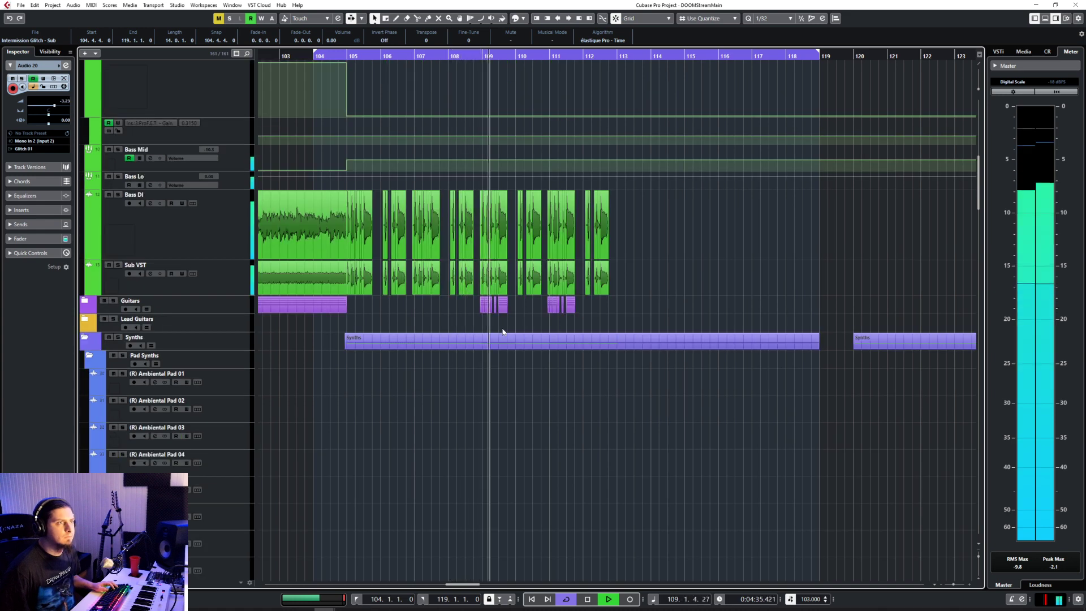
scroll(503, 332, down, 15)
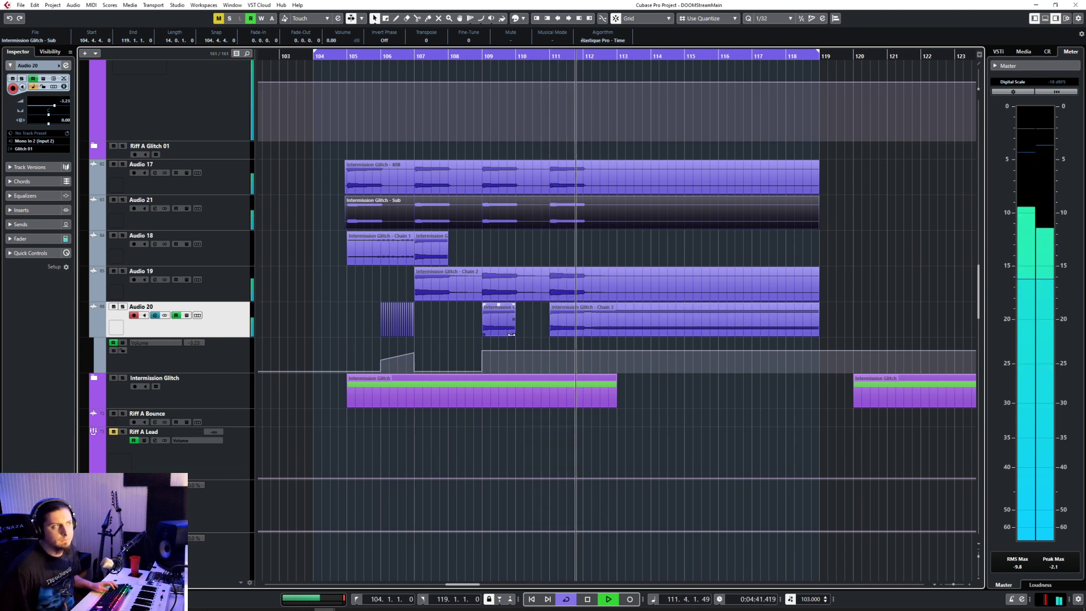
Step: Split the last Chain 3 clip on Audio 20 at bar 112, delete everything after bar 113 and trim the new piece to exactly one bar
click(609, 312)
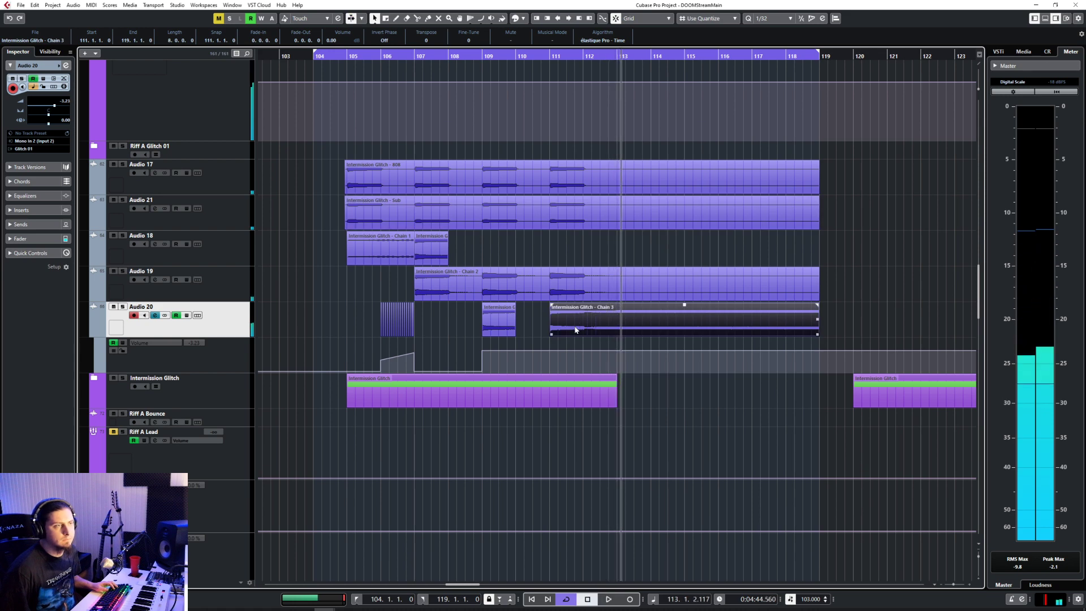
scroll(577, 327, up, 4)
scroll(576, 331, down, 1)
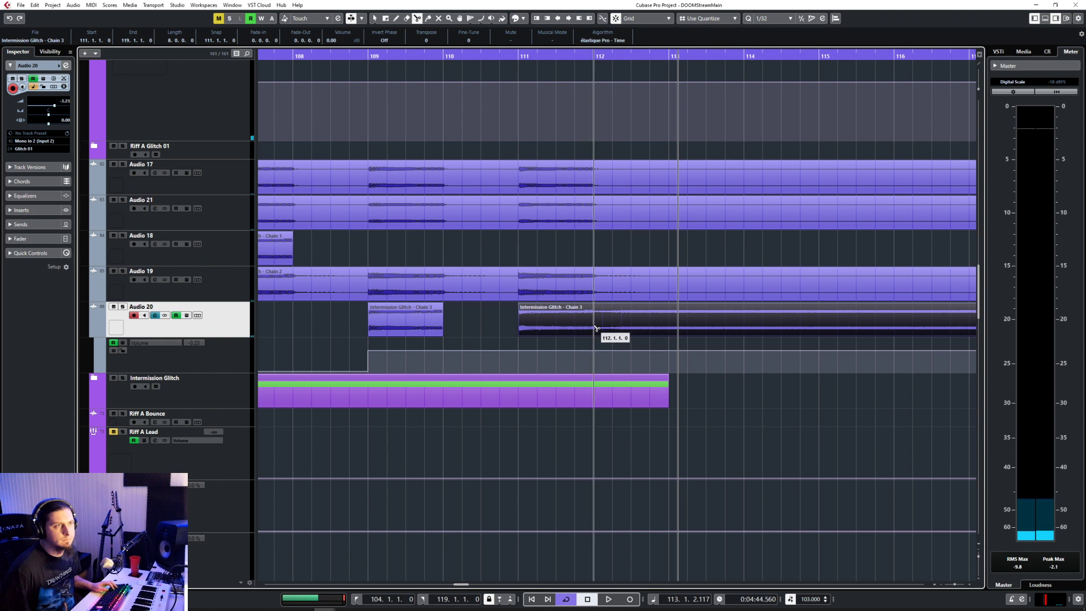
click(597, 328)
key(1)
click(713, 322)
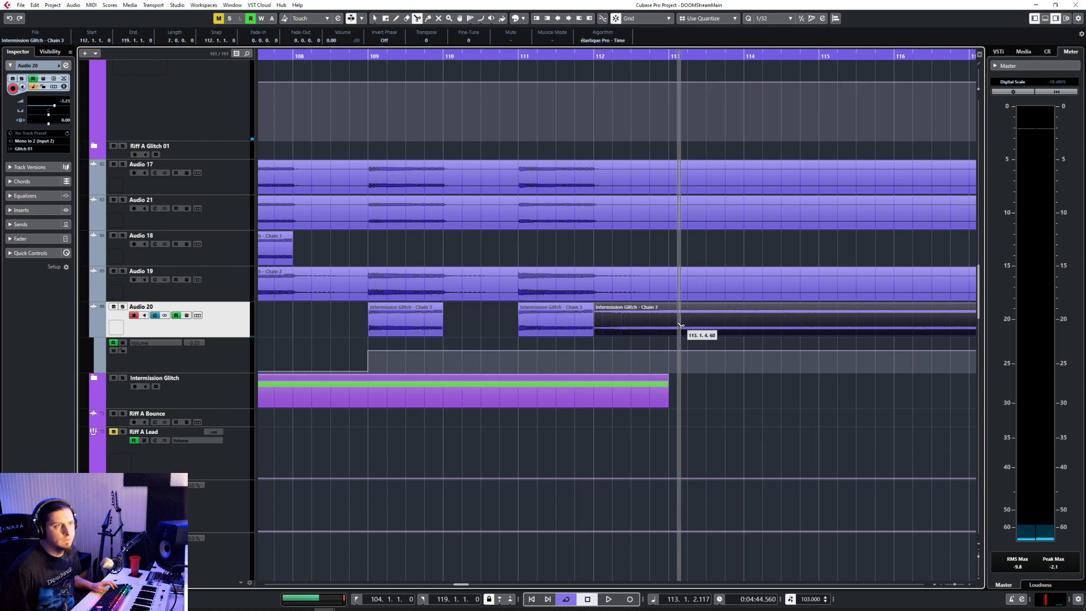
click(671, 326)
key(1)
key(Delete)
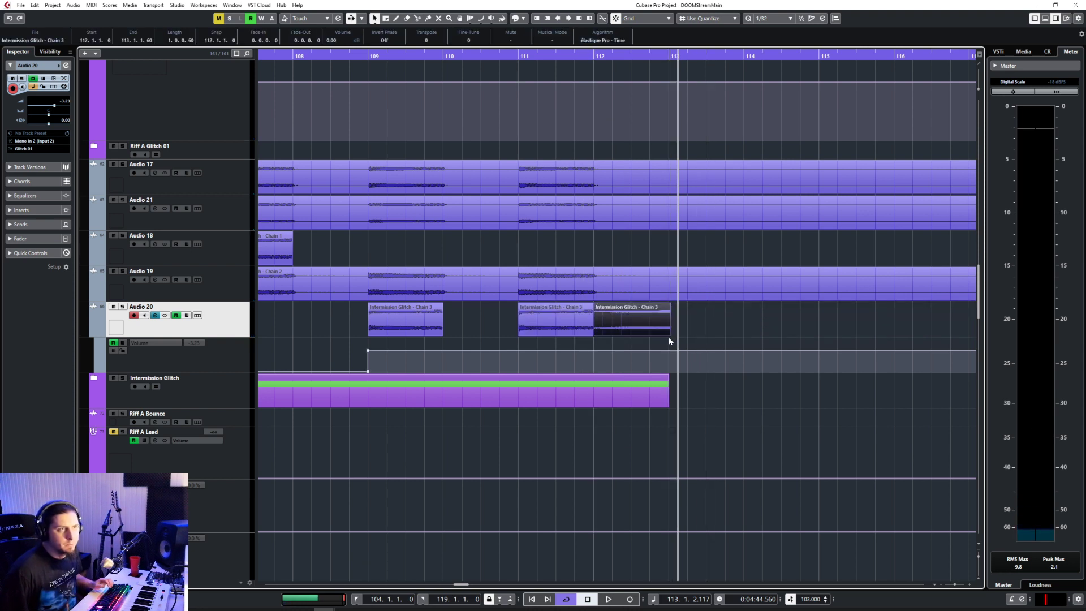
drag(669, 334, 663, 334)
Step: Give the Chain 3 piece in bar 112 a nearly full-length fade-in, lower its volume to -7.90 dB and play it back
drag(590, 305, 665, 319)
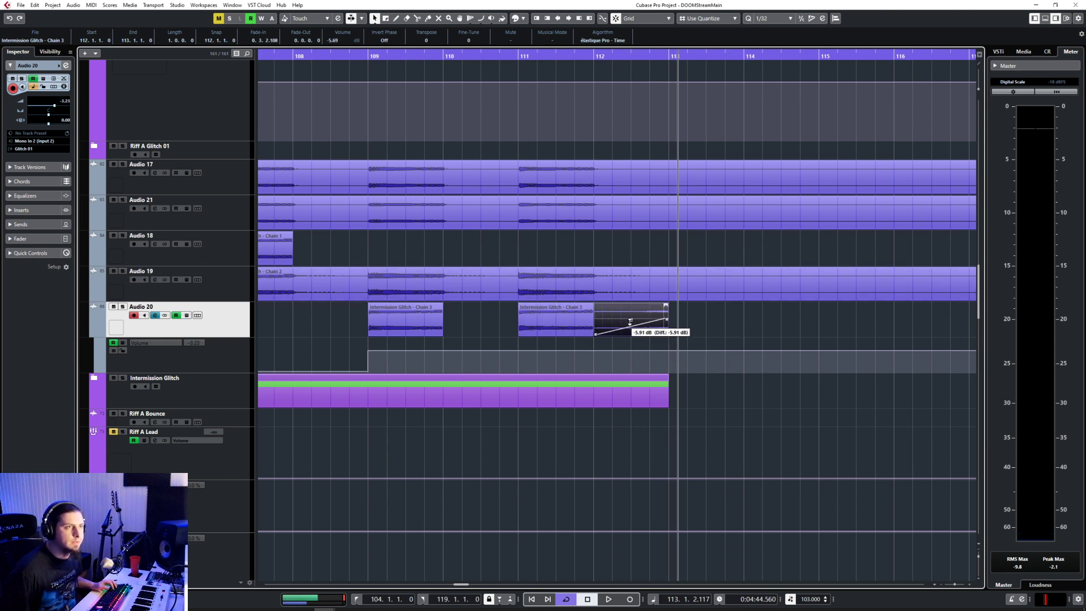
drag(630, 325, 629, 325)
click(478, 54)
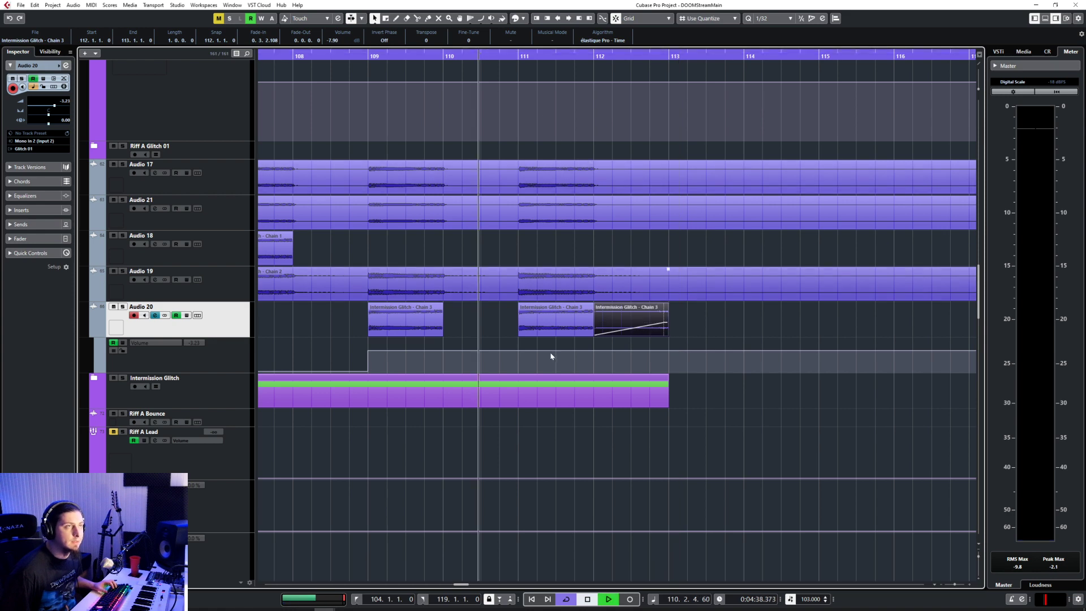
key(space)
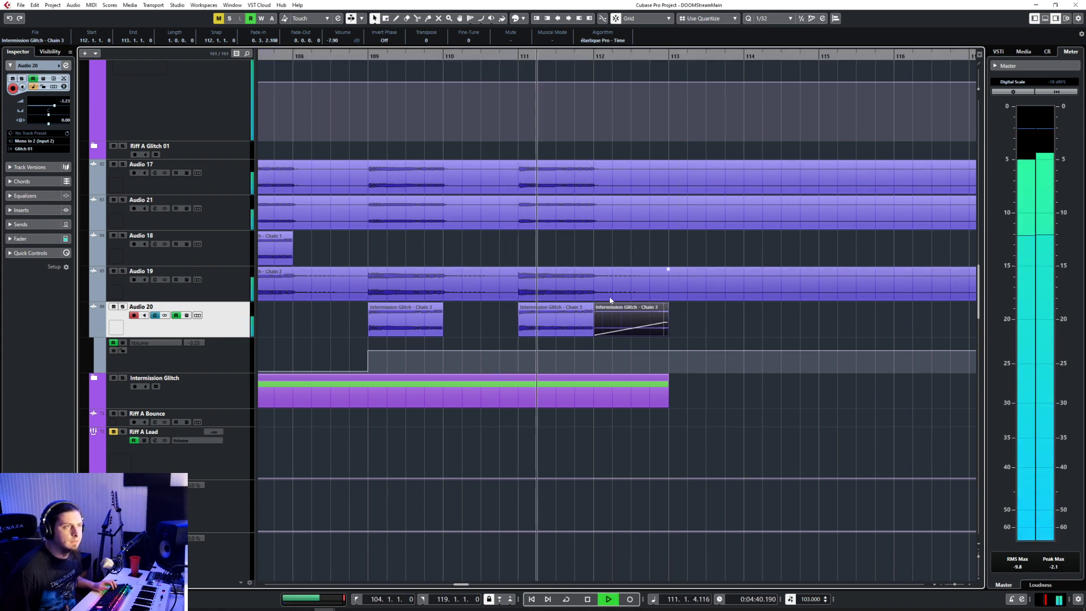
scroll(475, 315, down, 3)
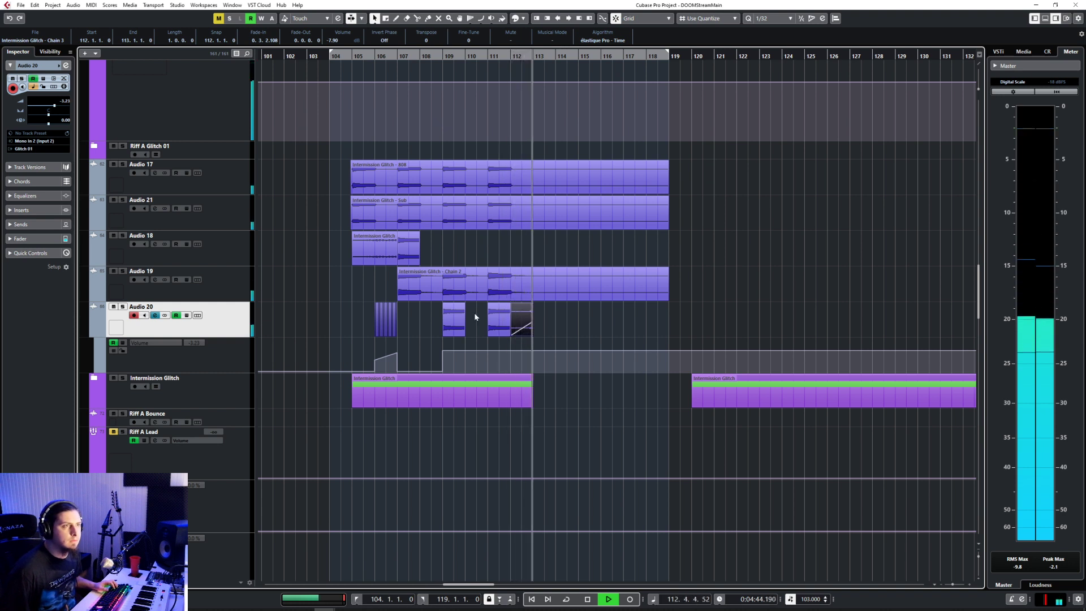
key(space)
Step: Set the quantize grid to 1/1 and trim the ends of the 808, Sub and Chain 2 clips to bar 112
drag(320, 173, 511, 223)
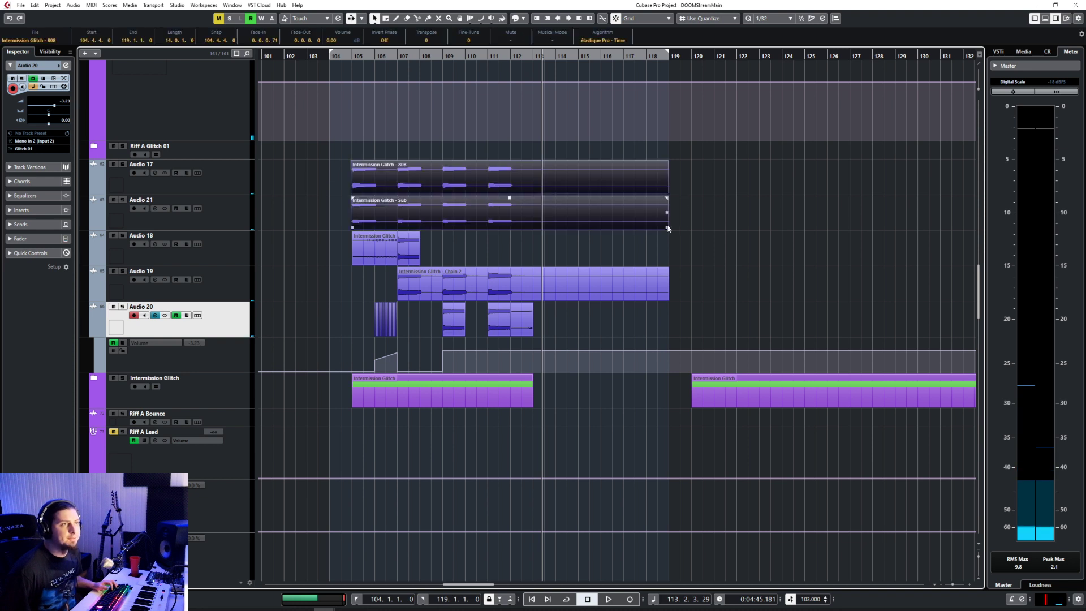
drag(667, 227, 509, 230)
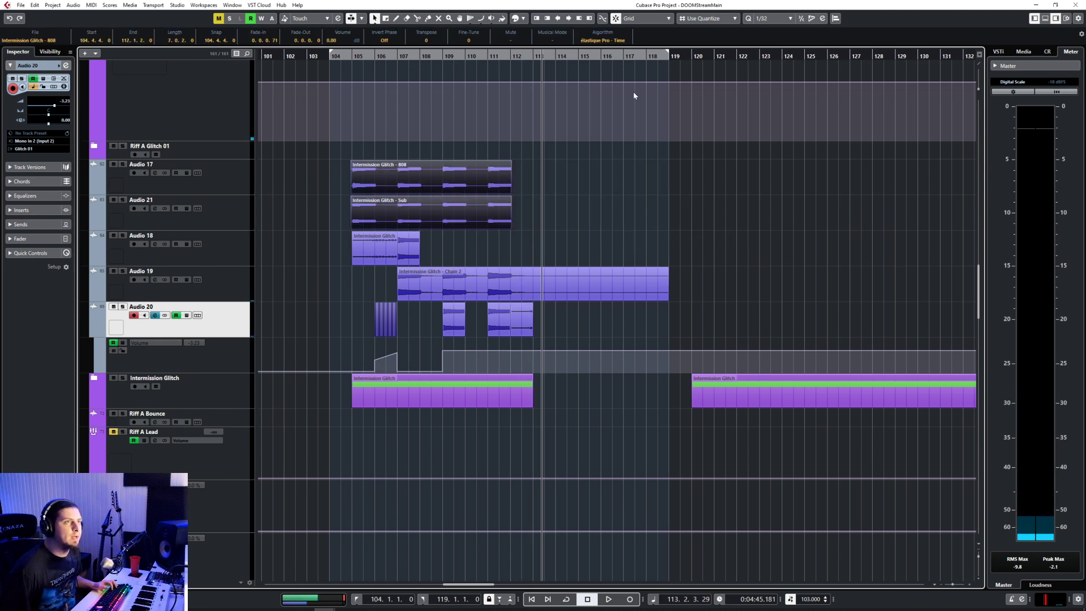
click(773, 19)
click(775, 29)
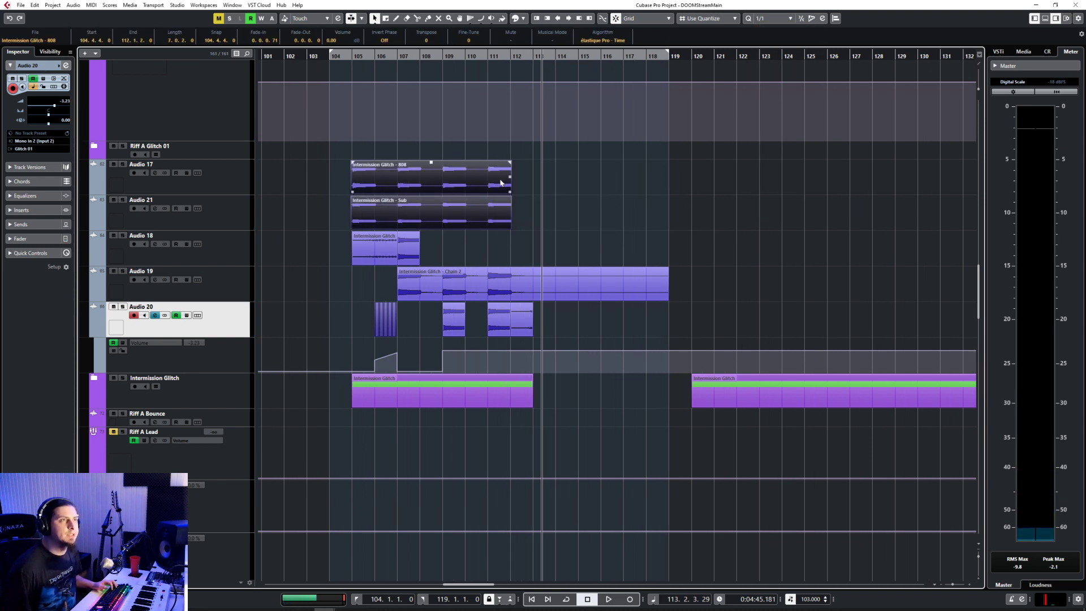
mouse_move(500, 182)
mouse_down()
mouse_move(485, 219)
mouse_move(486, 210)
mouse_up()
key(ctrl+z)
mouse_move(546, 181)
mouse_down()
mouse_move(468, 237)
mouse_move(508, 230)
mouse_up()
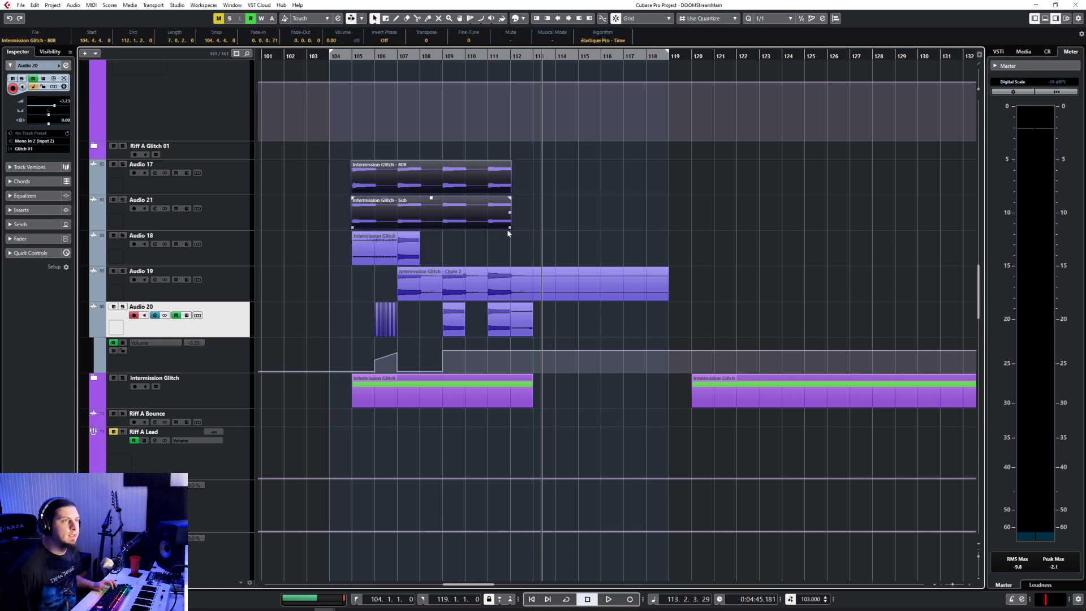
click(546, 286)
drag(667, 298, 511, 298)
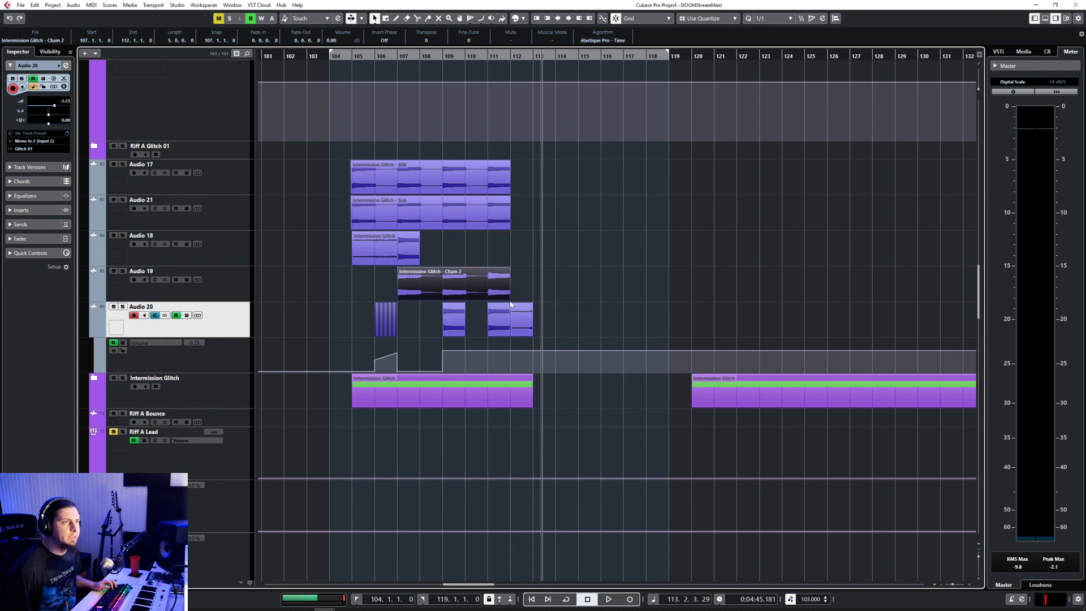
Step: Set the quantize grid to 1/4 and extend the ends of the 808, Sub and Chain 2 clips to 112.2.1.0
click(523, 320)
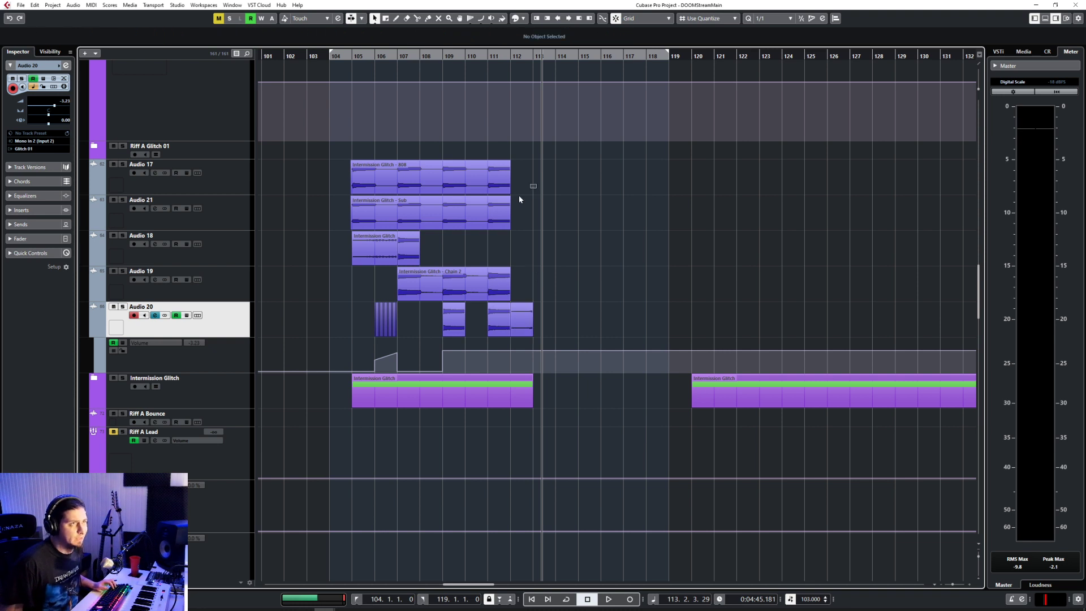
click(773, 19)
click(786, 50)
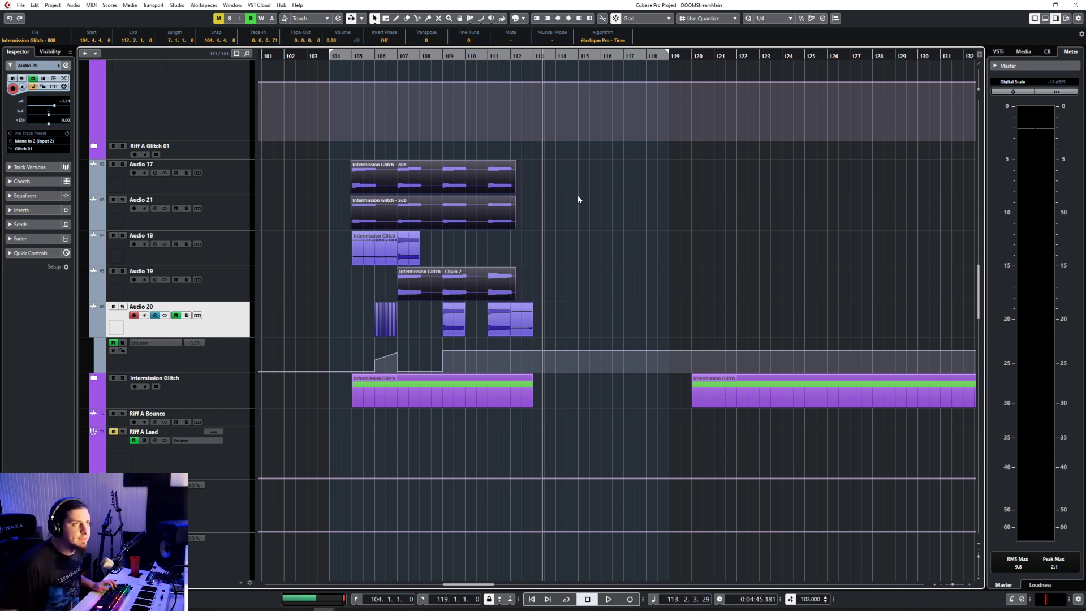
Step: Play back the glitch section from before bar 104 and review the layers against the group, bass and synth tracks
scroll(580, 197, up, 4)
scroll(588, 207, left, 5)
scroll(572, 215, left, 3)
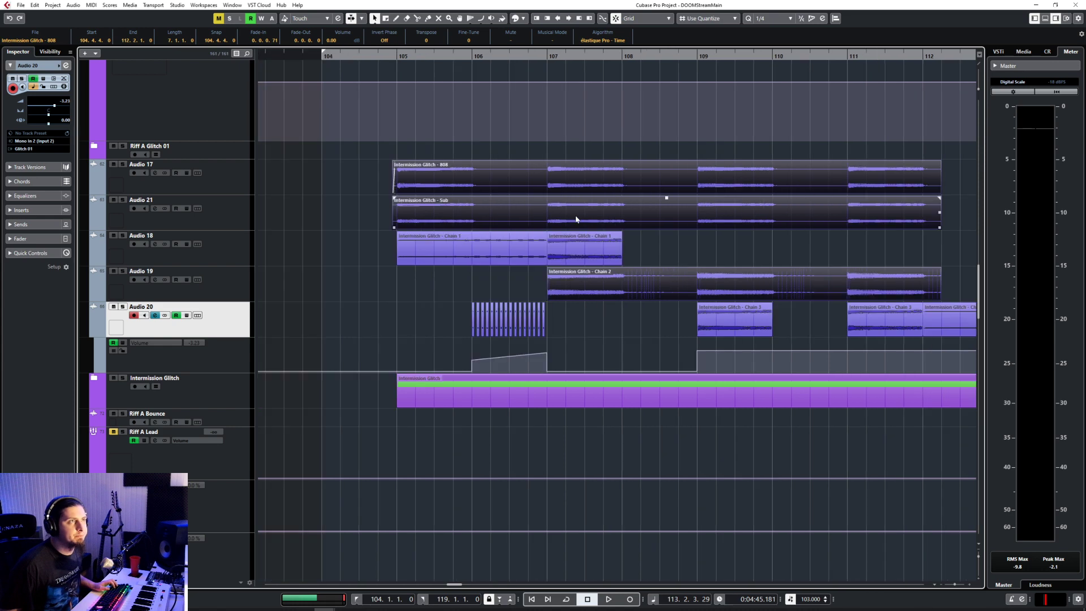
scroll(591, 224, right, 1)
scroll(585, 231, down, 3)
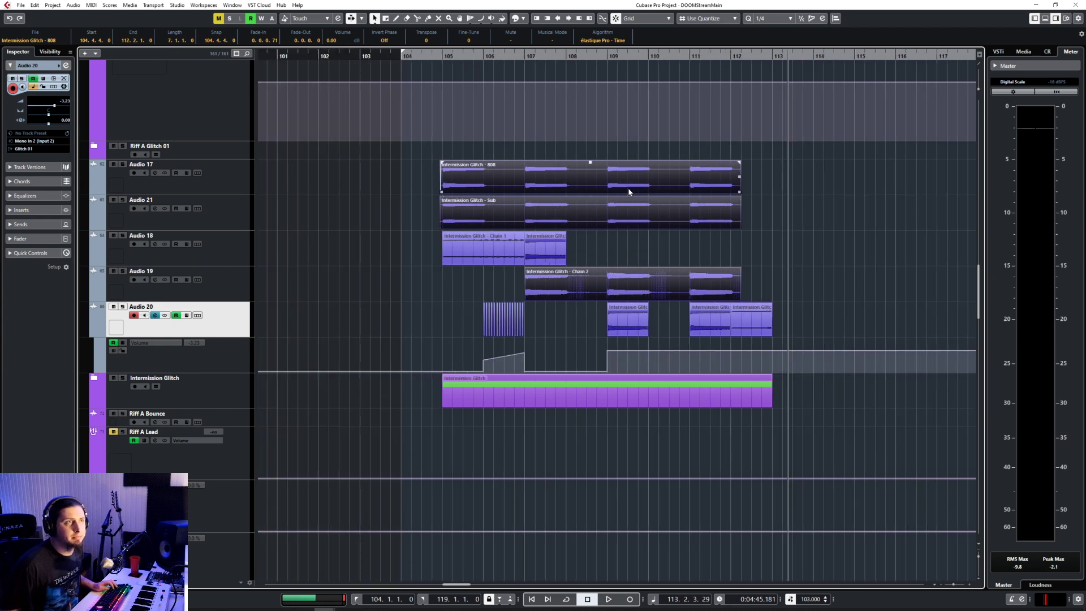
click(409, 56)
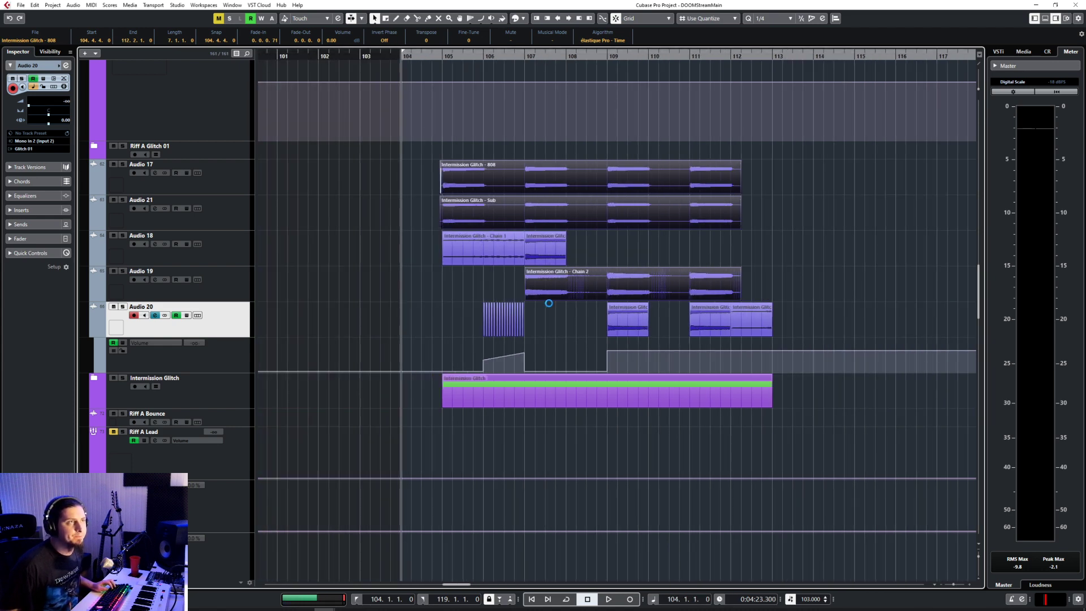
click(356, 56)
key(space)
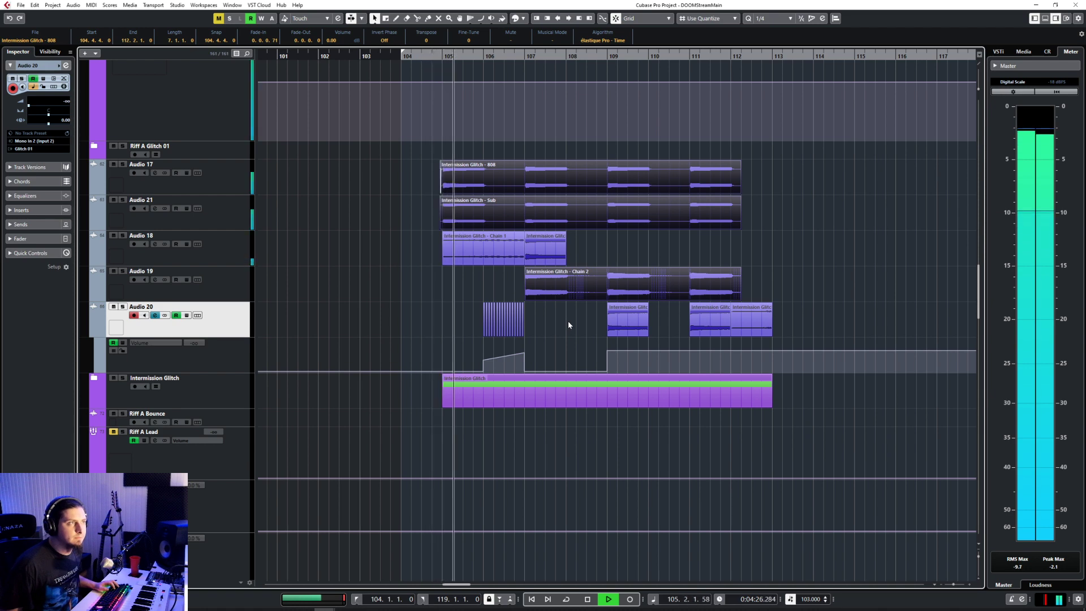
scroll(568, 321, up, 15)
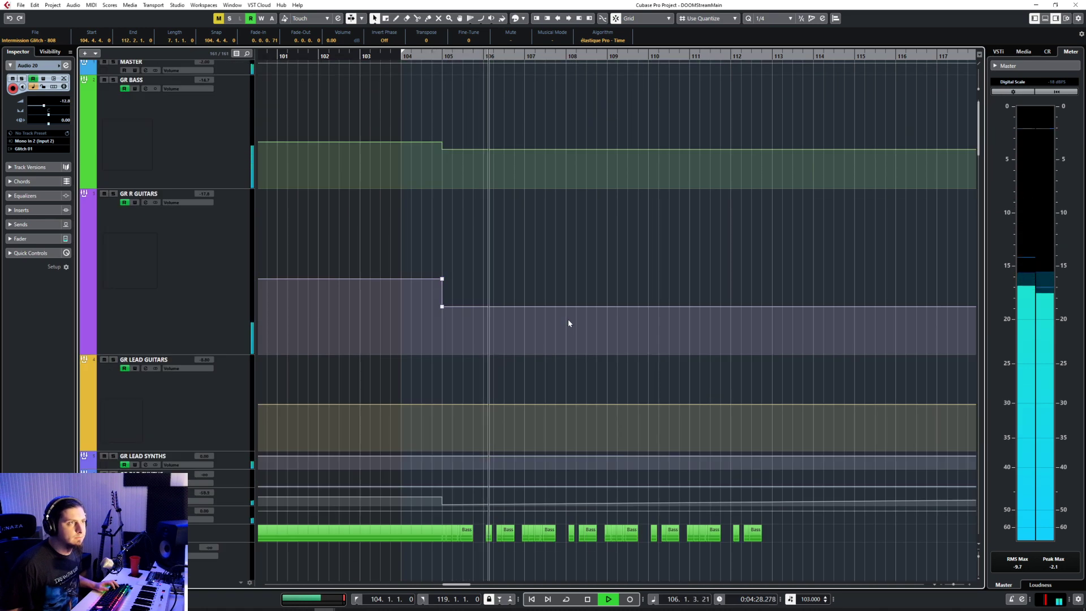
scroll(569, 323, down, 15)
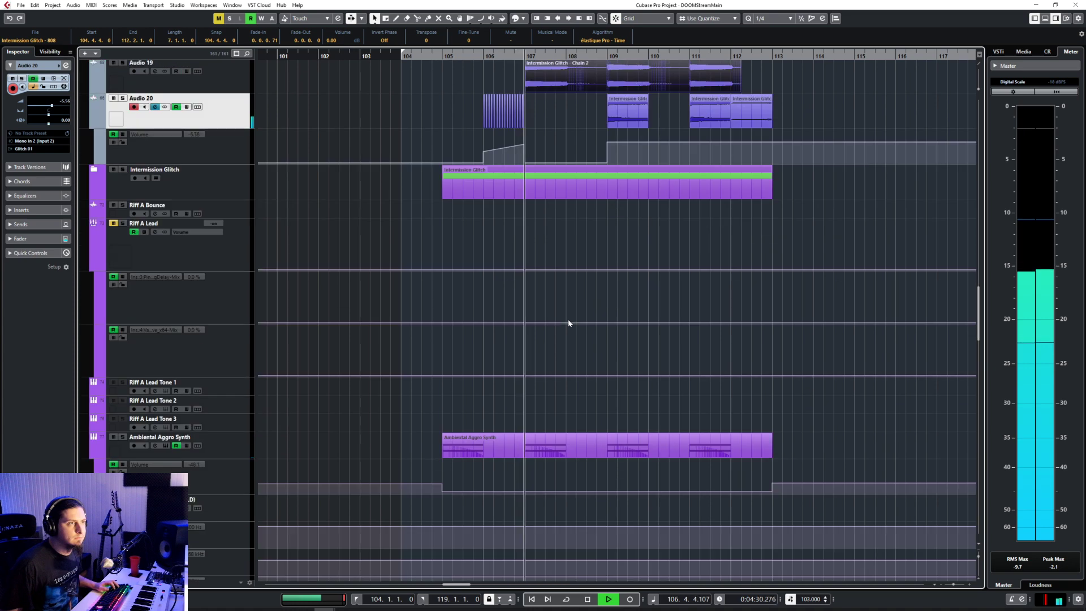
Step: Audition the Sub layer on Audio 21 in solo, and replay the glitch section from bar 107 with all layers
scroll(568, 321, up, 5)
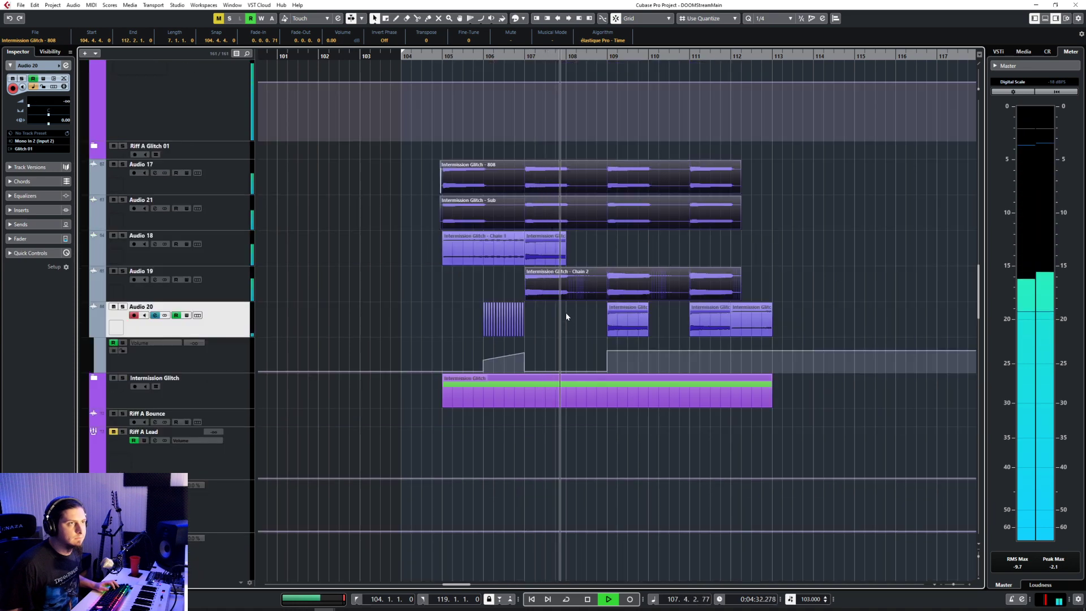
click(490, 226)
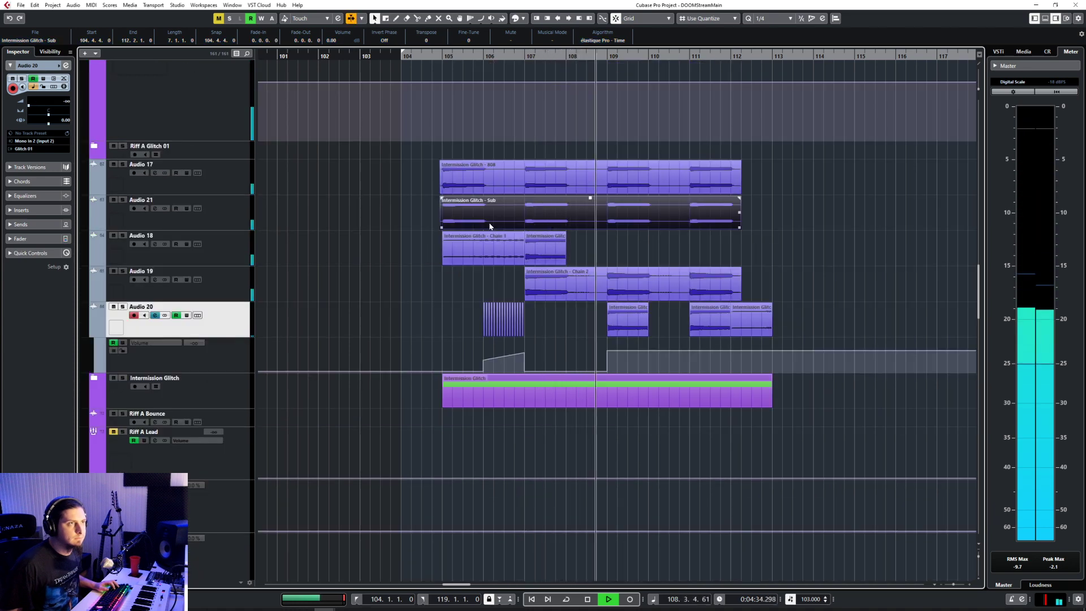
click(539, 248)
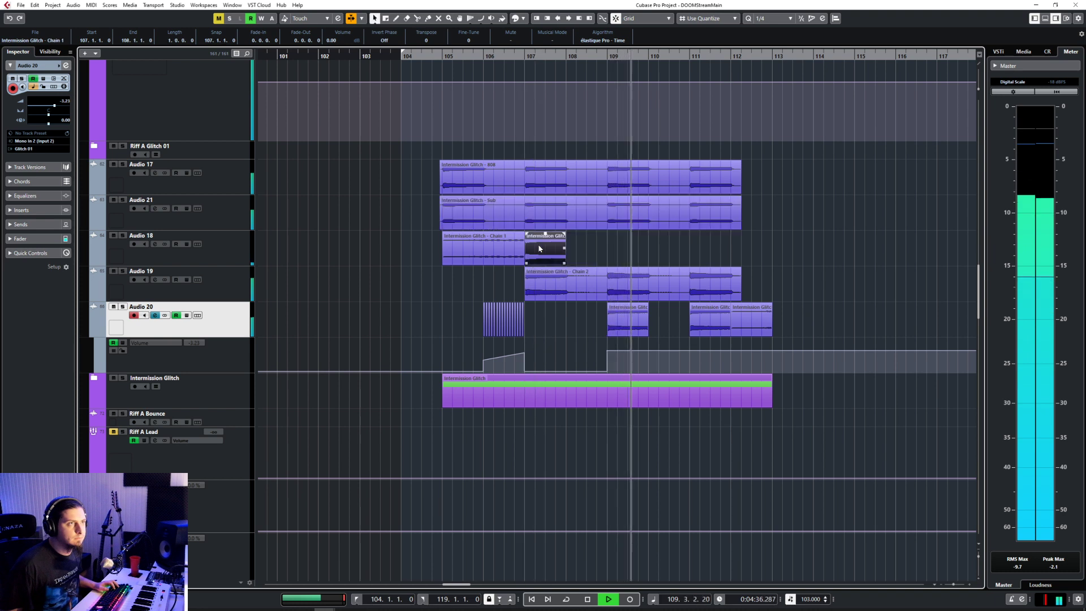
click(219, 215)
key(s)
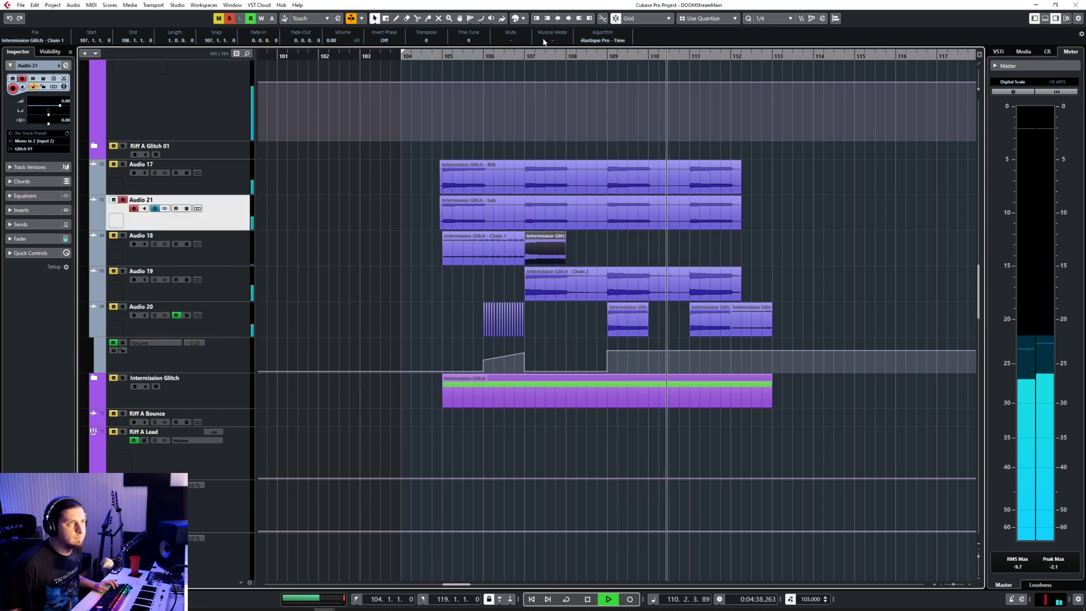
click(527, 55)
key(s)
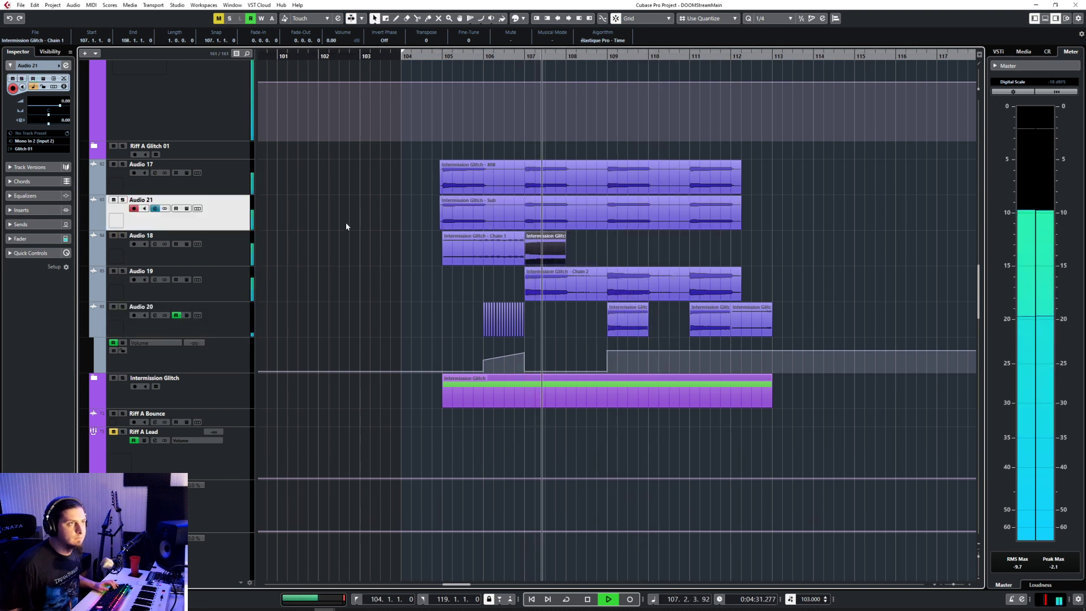
Step: Briefly solo the Chain 2 layer on Audio 19 during playback, then return to the full mix
key(Down)
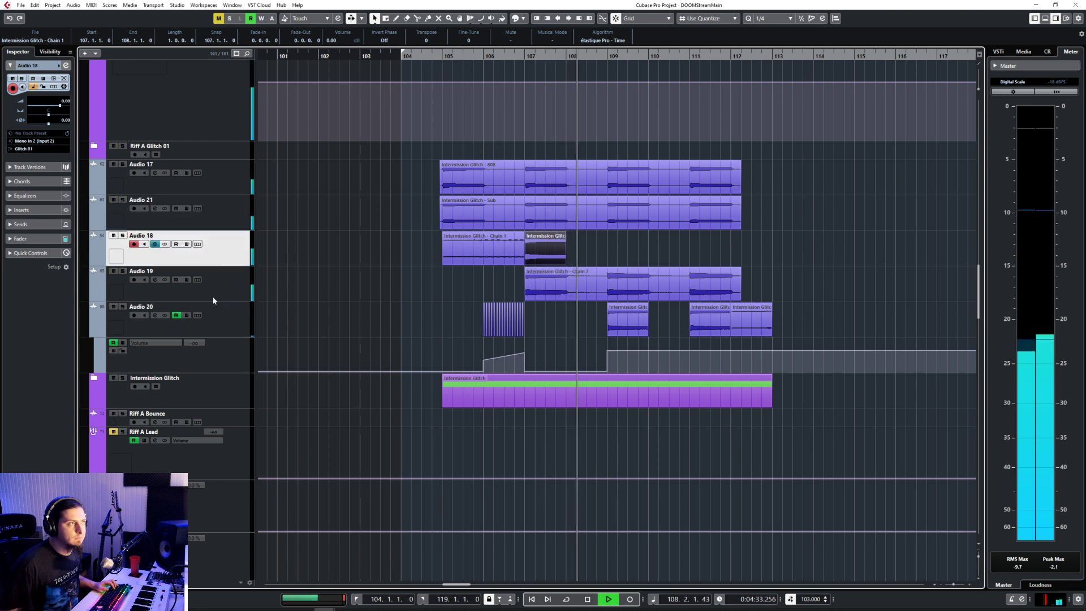
click(212, 300)
key(s)
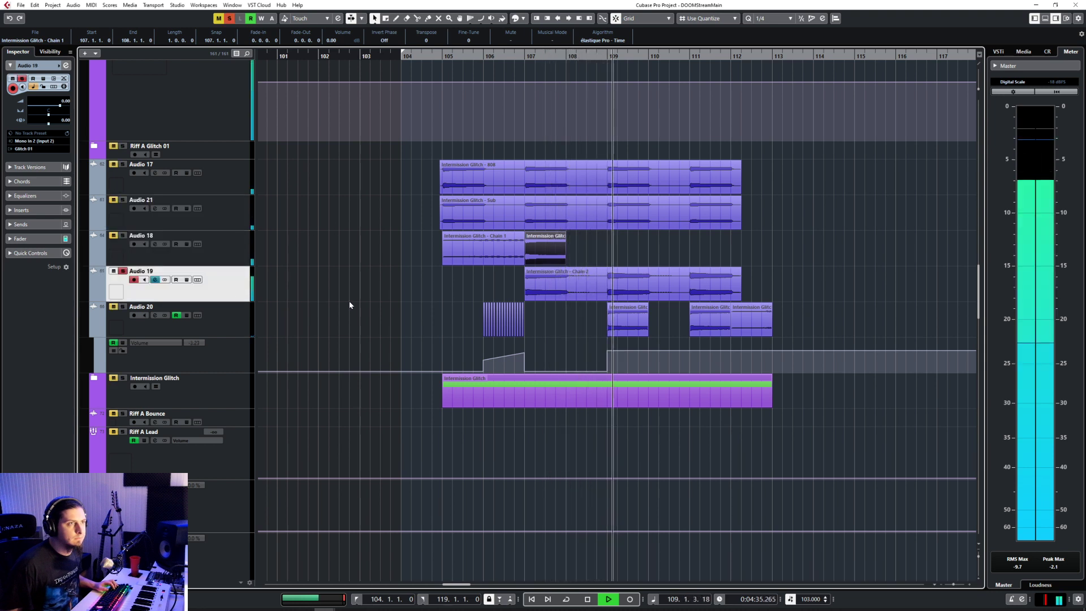
key(s)
Step: Lower the volume of the 808 and Sub clips together to -3.93 dB and play back from bar 104
click(550, 187)
click(465, 183)
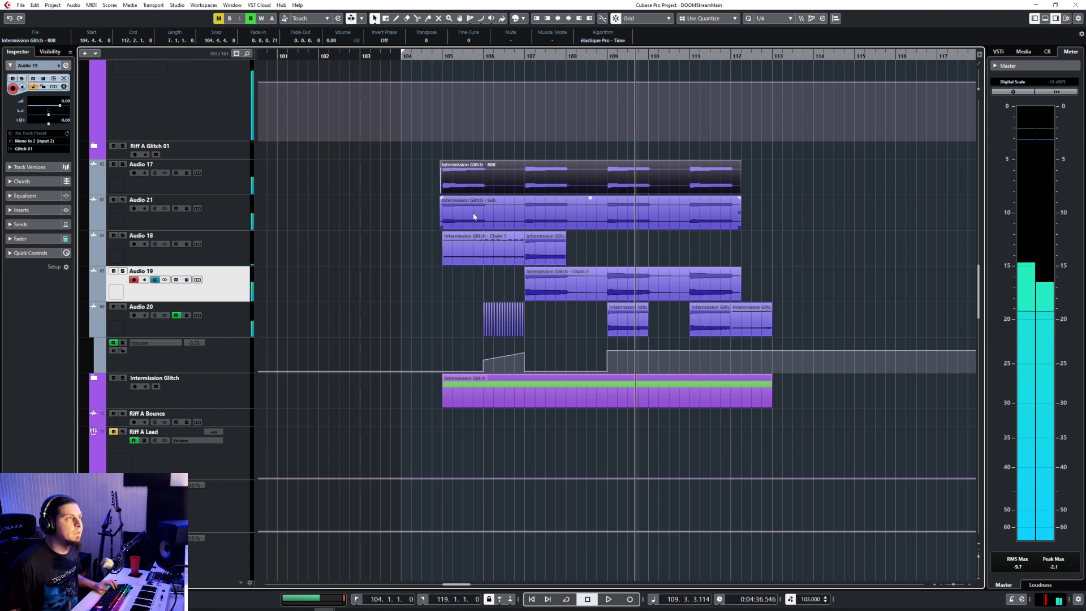
click(541, 208)
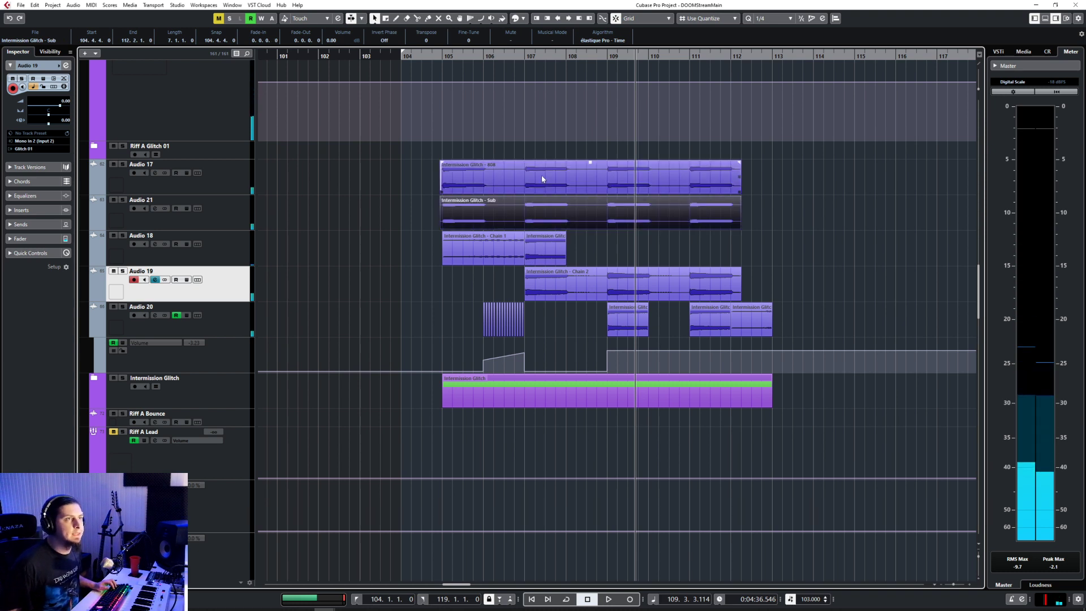
shift+click(542, 179)
drag(590, 162, 590, 174)
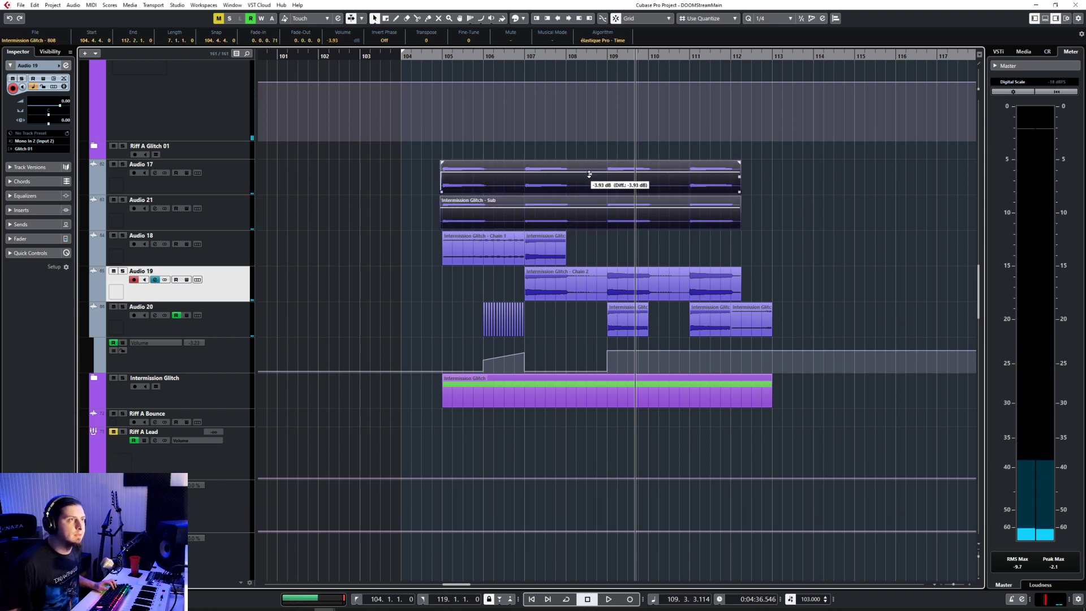
click(417, 51)
key(space)
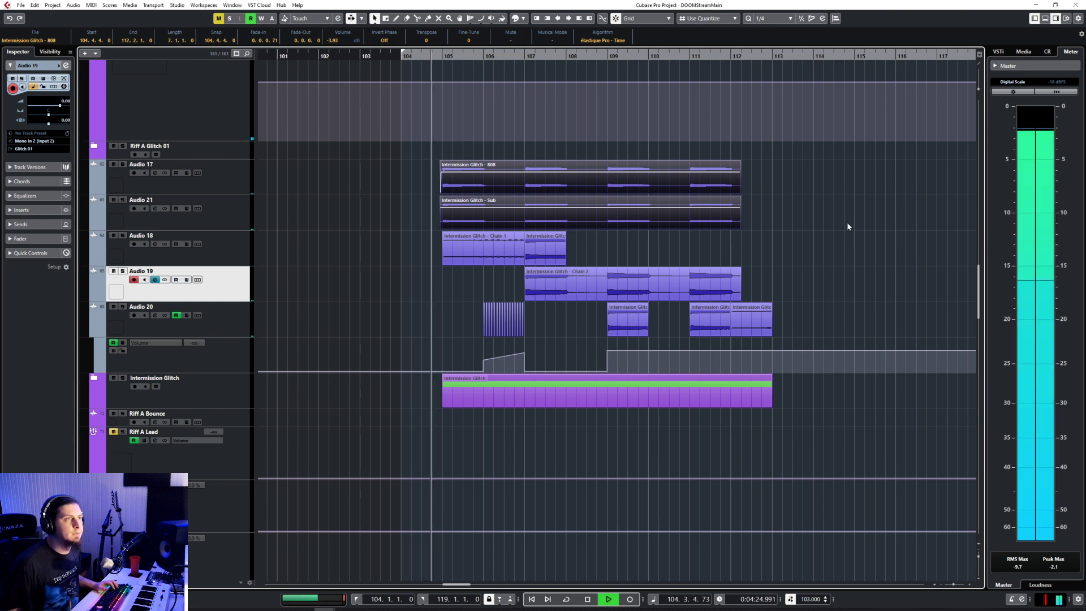
click(848, 225)
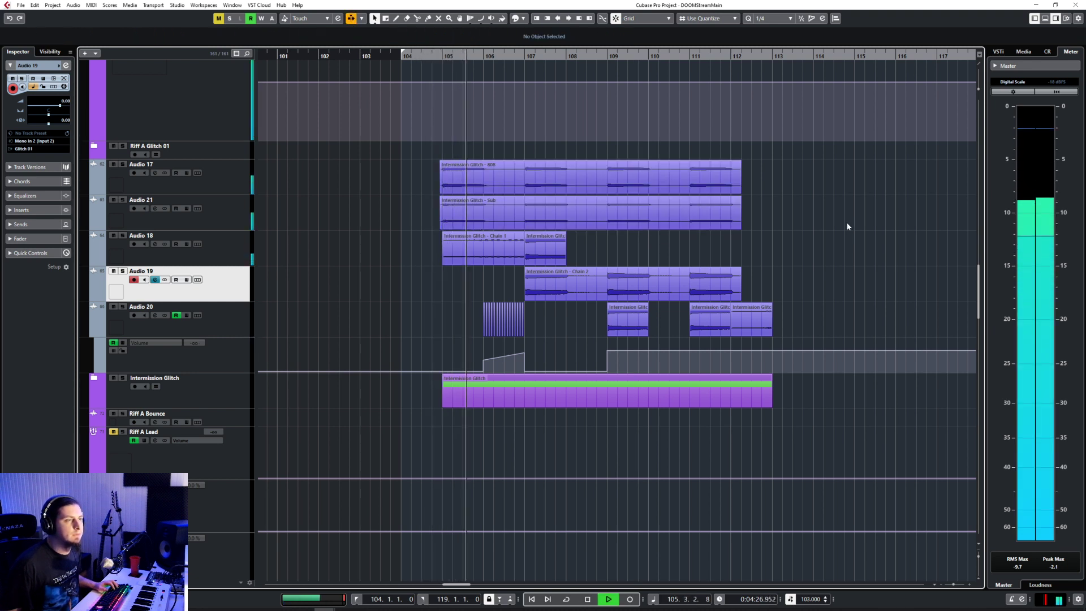
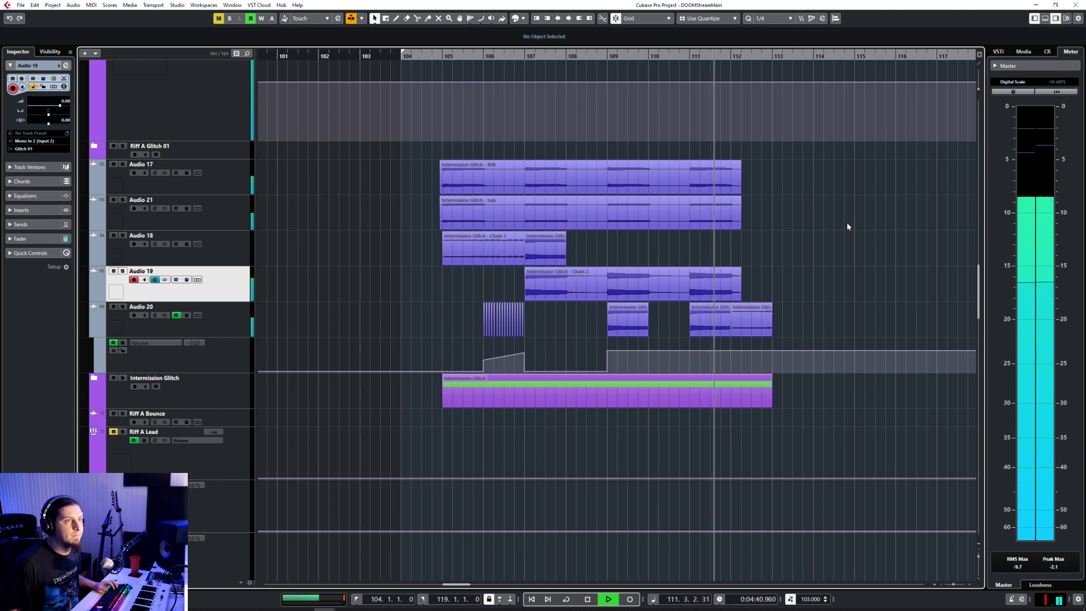
Step: Lower the 808 clip's volume further to -9.10 dB and replay the section from before bar 105
click(520, 179)
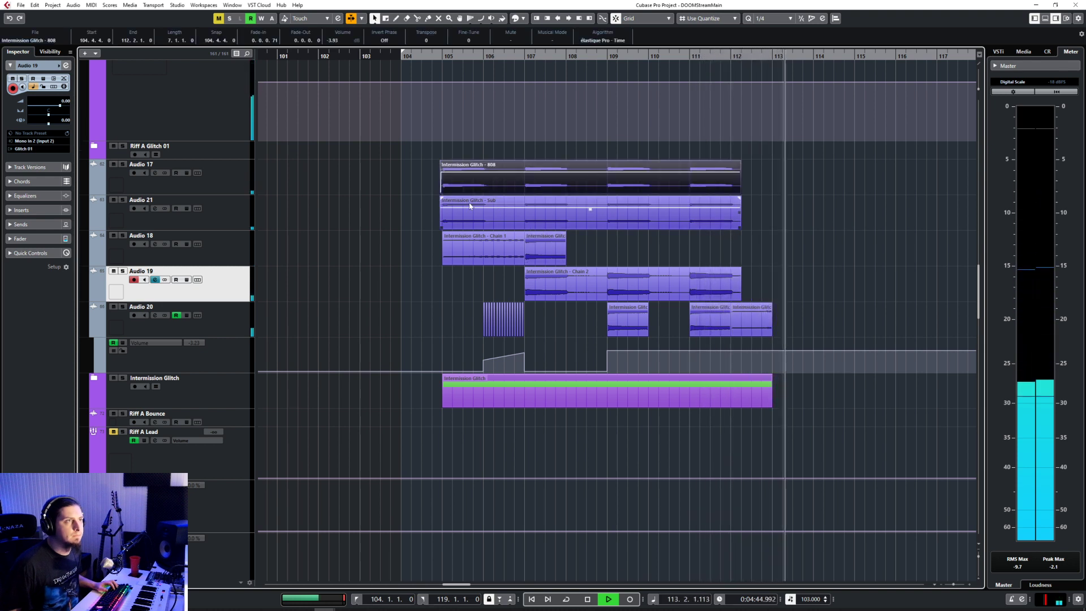
drag(590, 175, 591, 182)
click(434, 56)
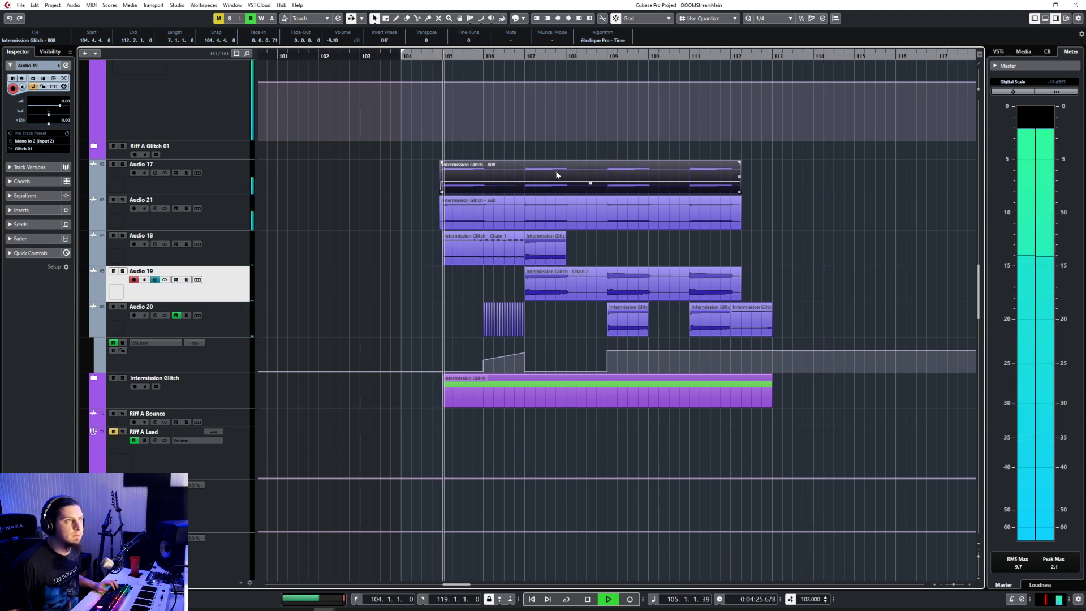
click(537, 219)
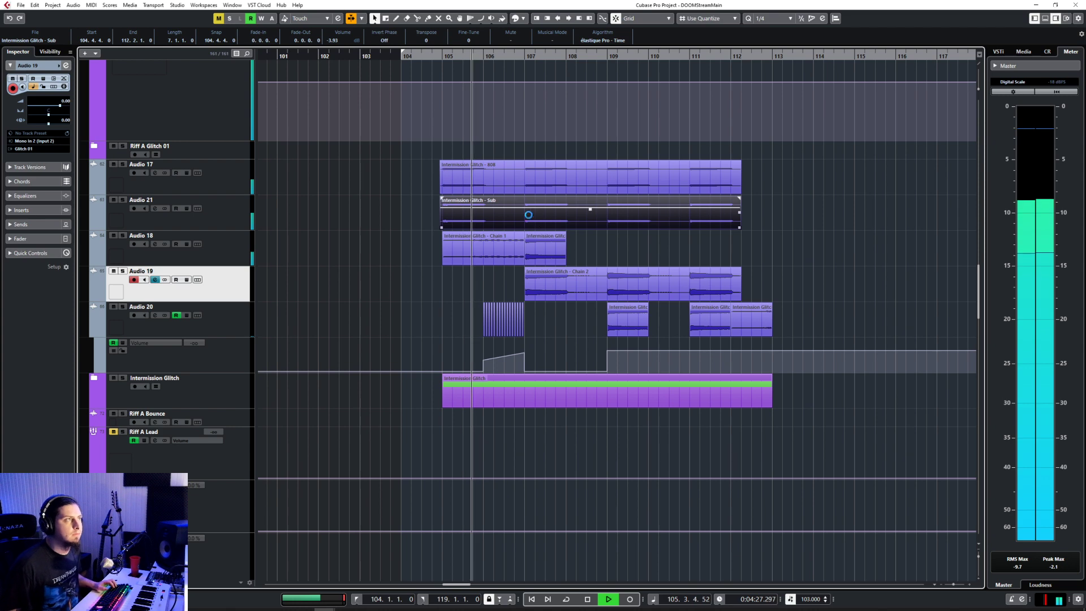
Step: Move the bounced tracks Audio 17 through Audio 20, including Audio 21, into the Intermission Glitch folder and expand it
scroll(335, 237, up, 3)
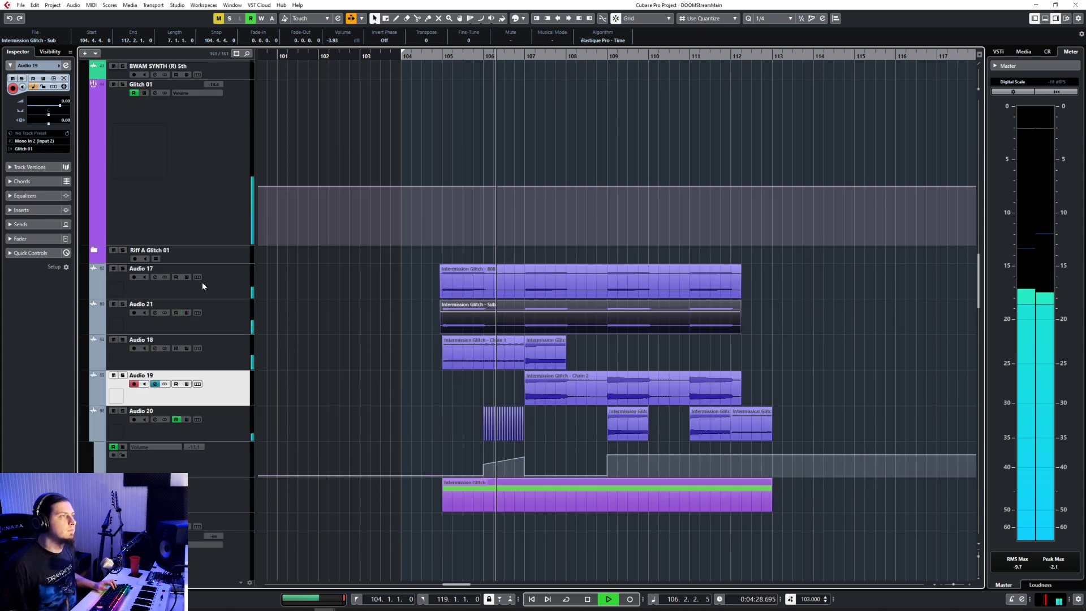
click(231, 281)
shift+click(231, 421)
scroll(264, 236, down, 5)
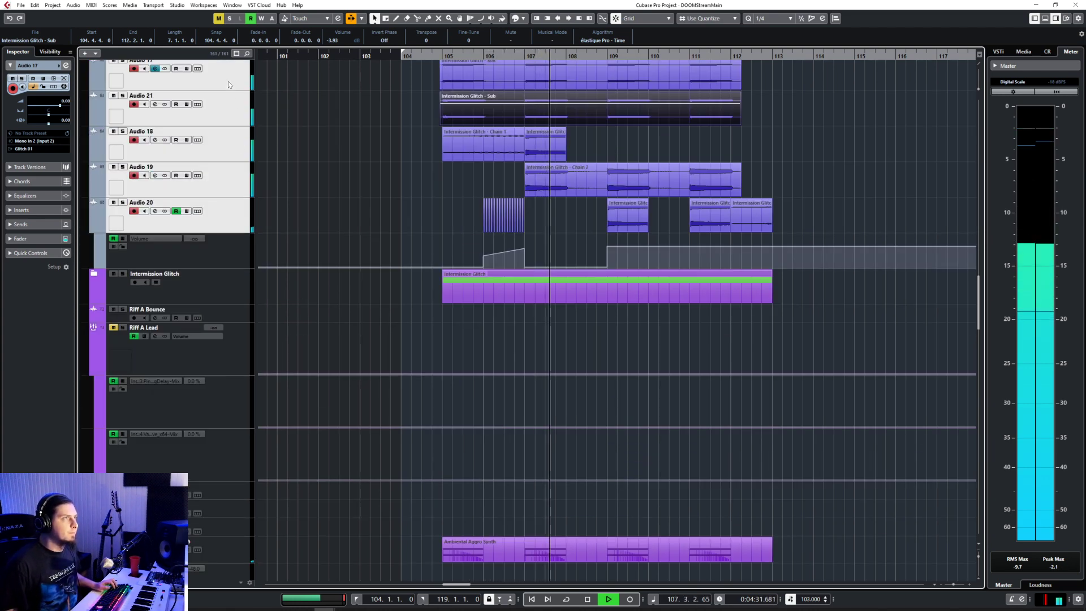
drag(245, 231, 243, 285)
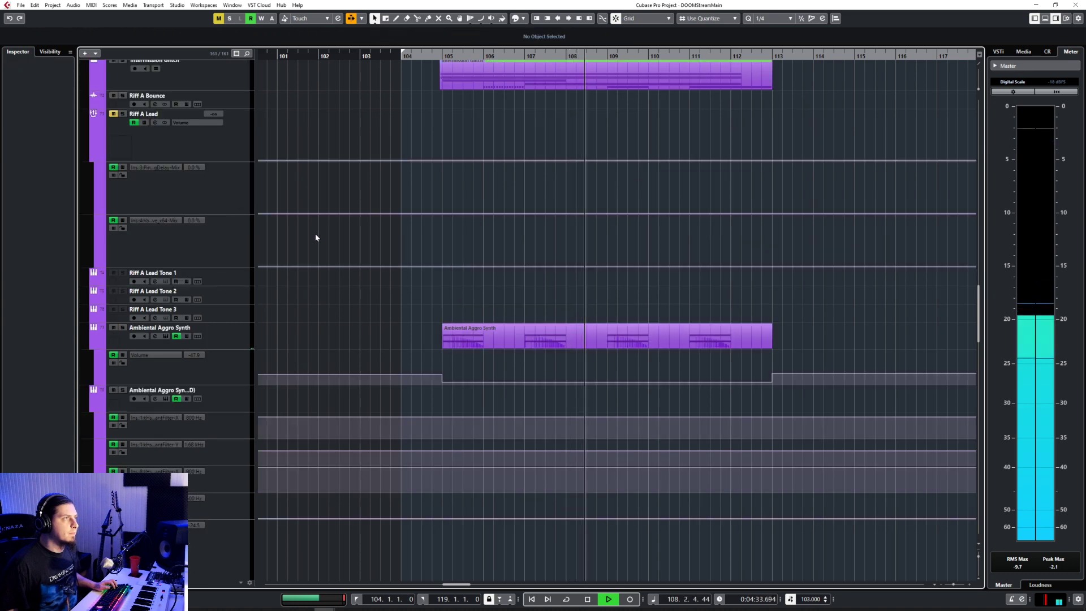
scroll(303, 243, up, 3)
click(93, 265)
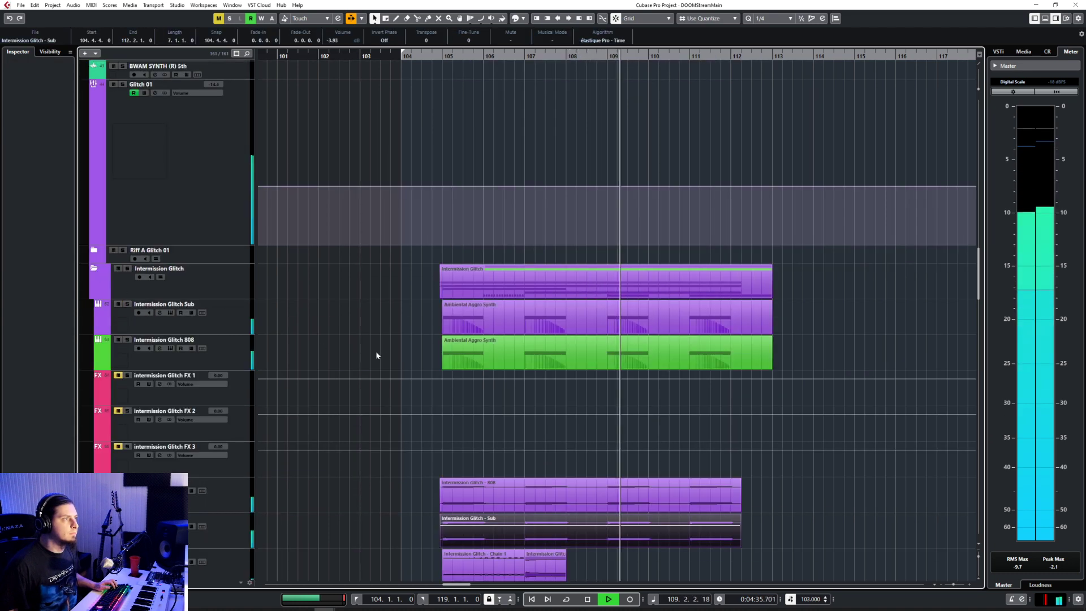
Step: Move the five bounced audio tracks to the start of the Intermission Glitch folder, above Intermission Glitch Sub
scroll(376, 357, down, 3)
scroll(340, 359, up, 5)
click(237, 385)
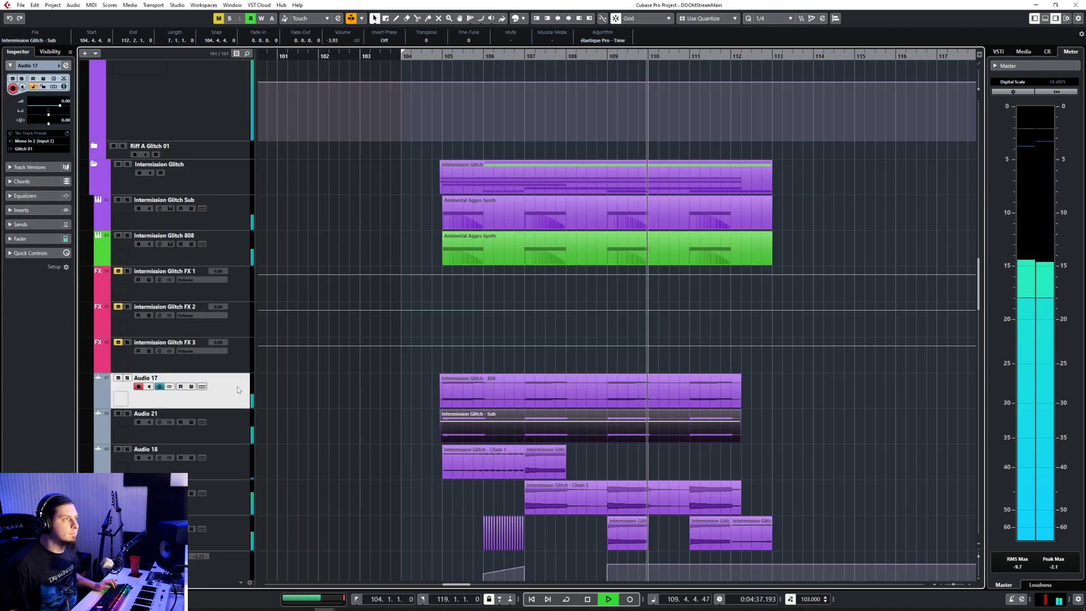
shift+click(232, 527)
drag(253, 467, 232, 201)
click(317, 211)
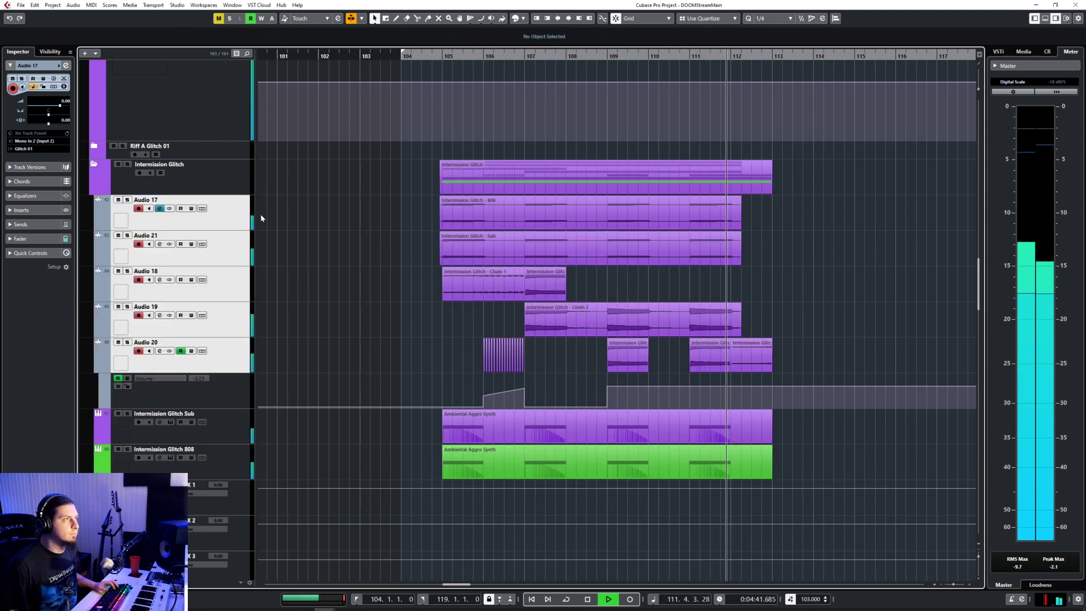
Step: Stop playback and colour the Audio 17 track blue-violet
click(240, 208)
key(space)
click(99, 218)
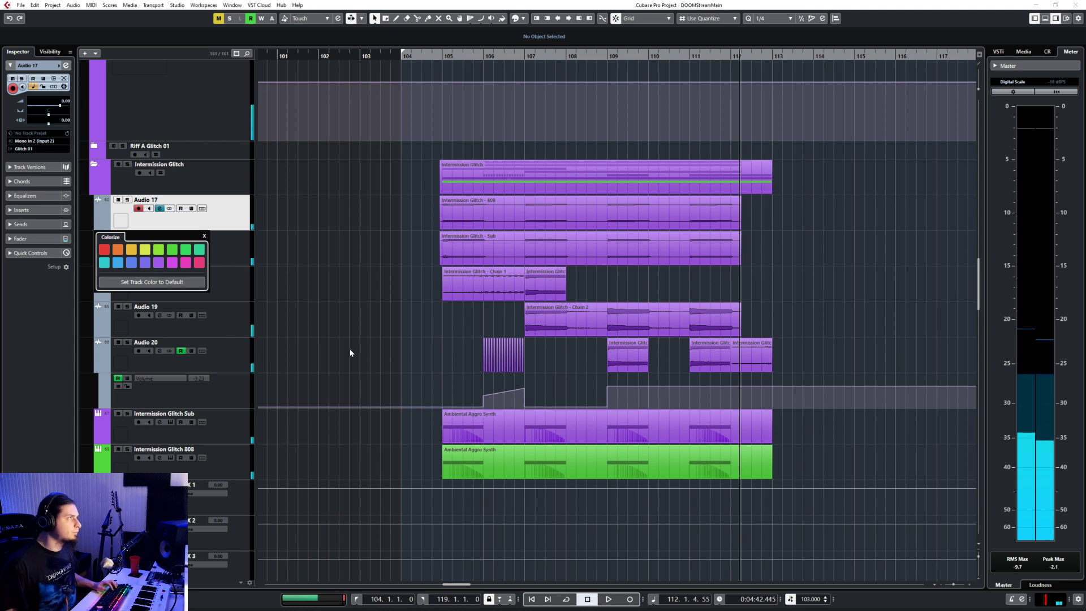
click(199, 250)
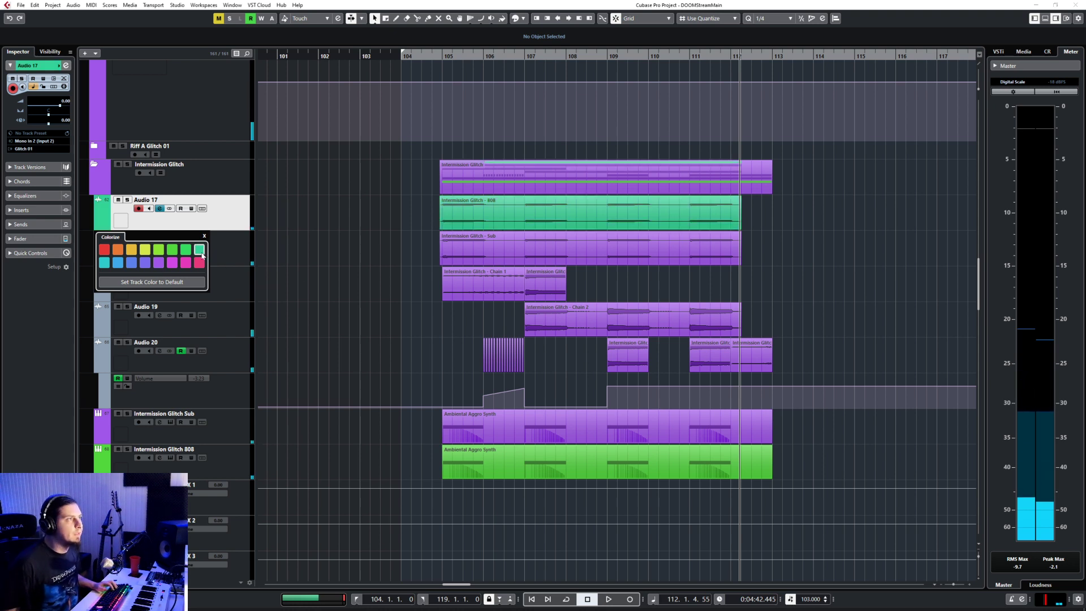
click(145, 262)
Step: Rename the five bounced audio tracks in order as Intermission Glitch R 01 through Intermission Glitch R 05
double_click(158, 200)
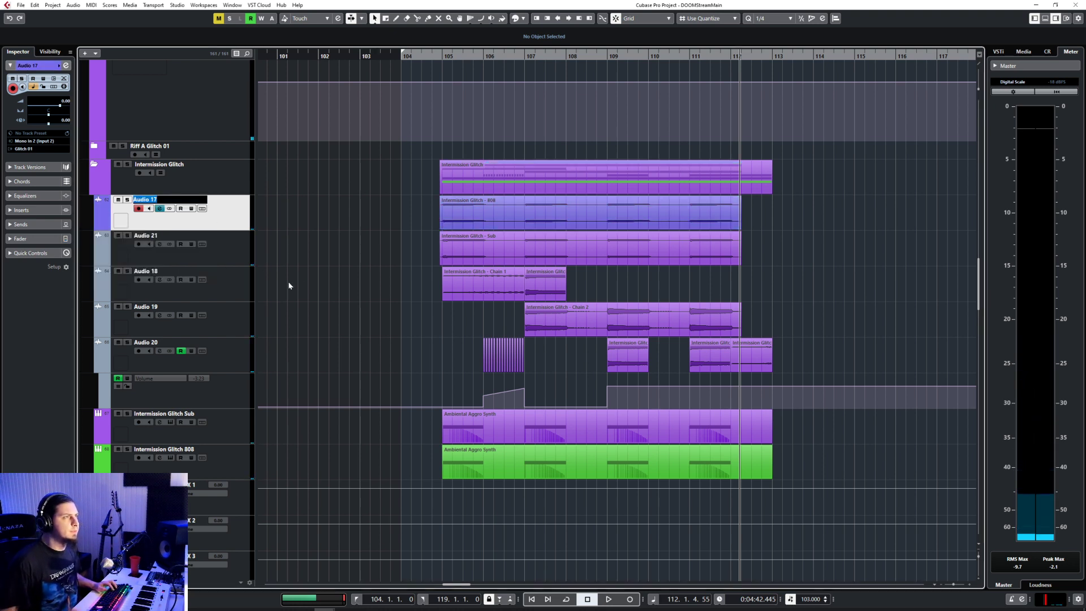
text(Intermission)
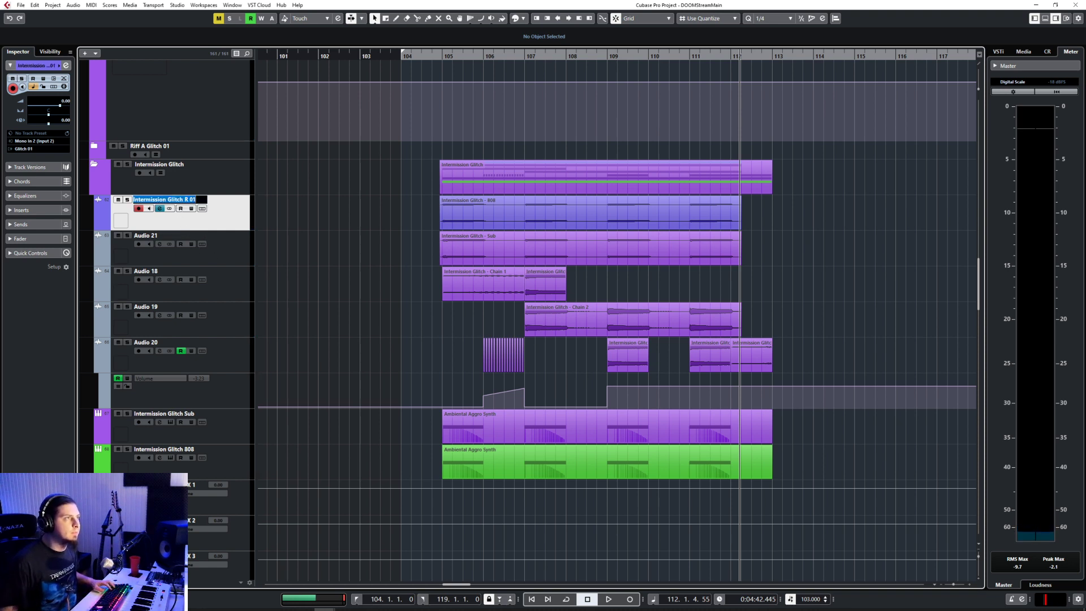
key(Tab)
text(Intermission Glitch R 01)
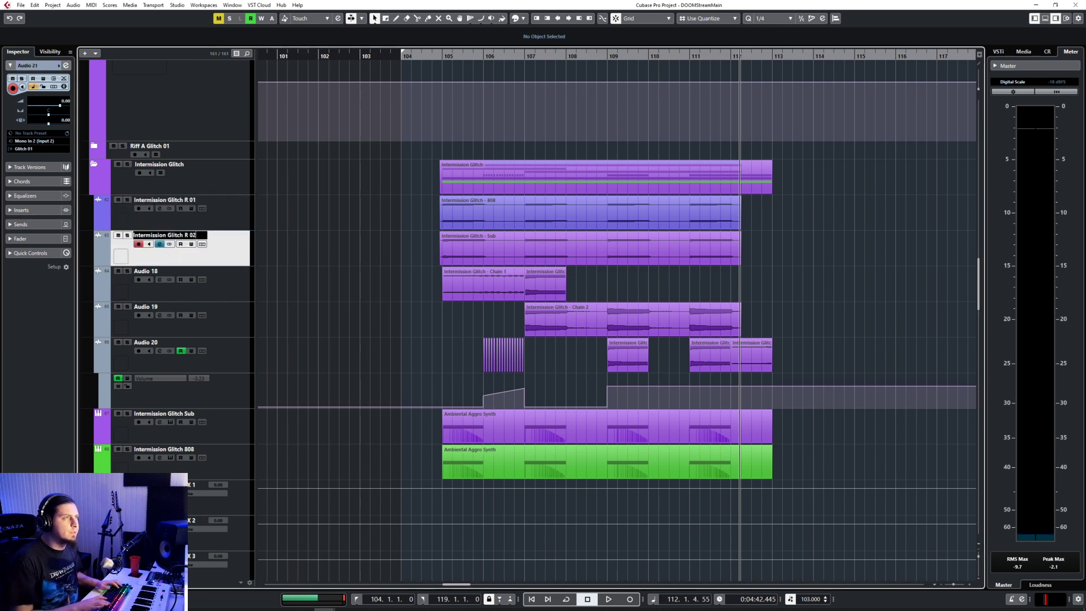
double_click(143, 274)
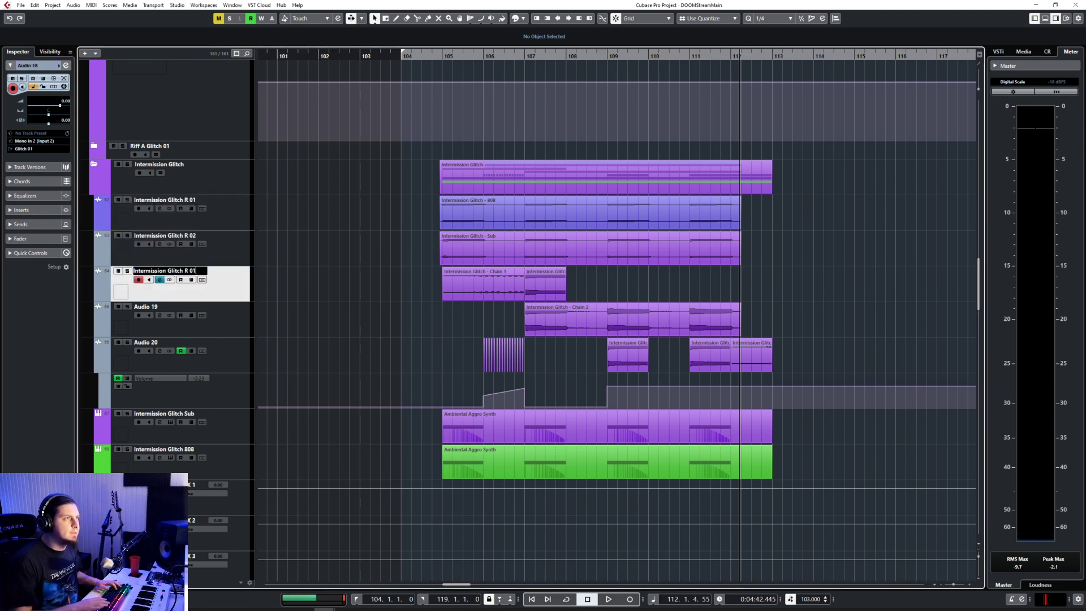
click(144, 309)
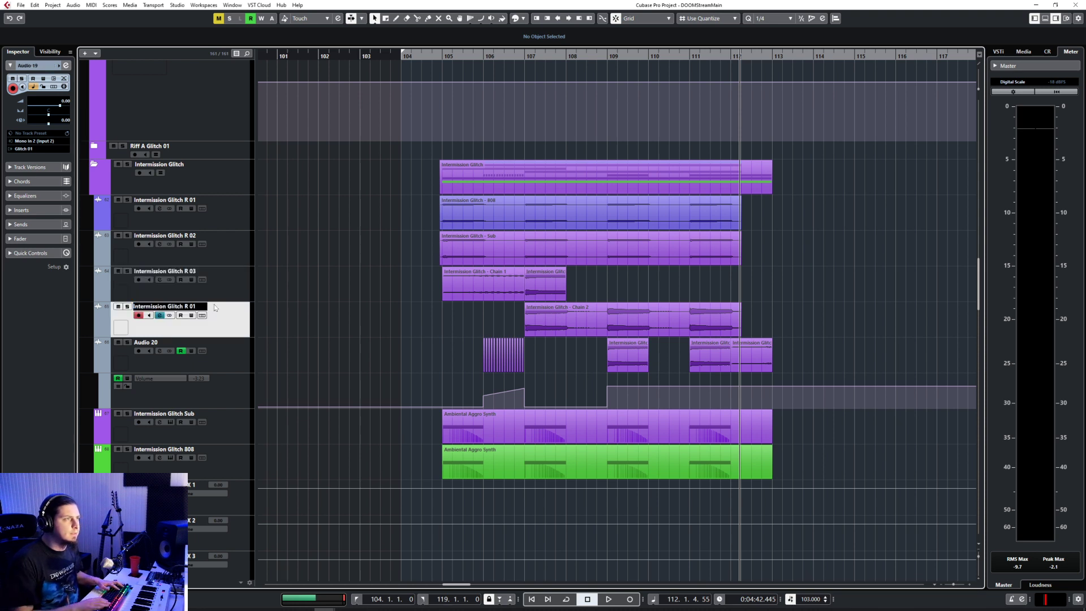
click(225, 346)
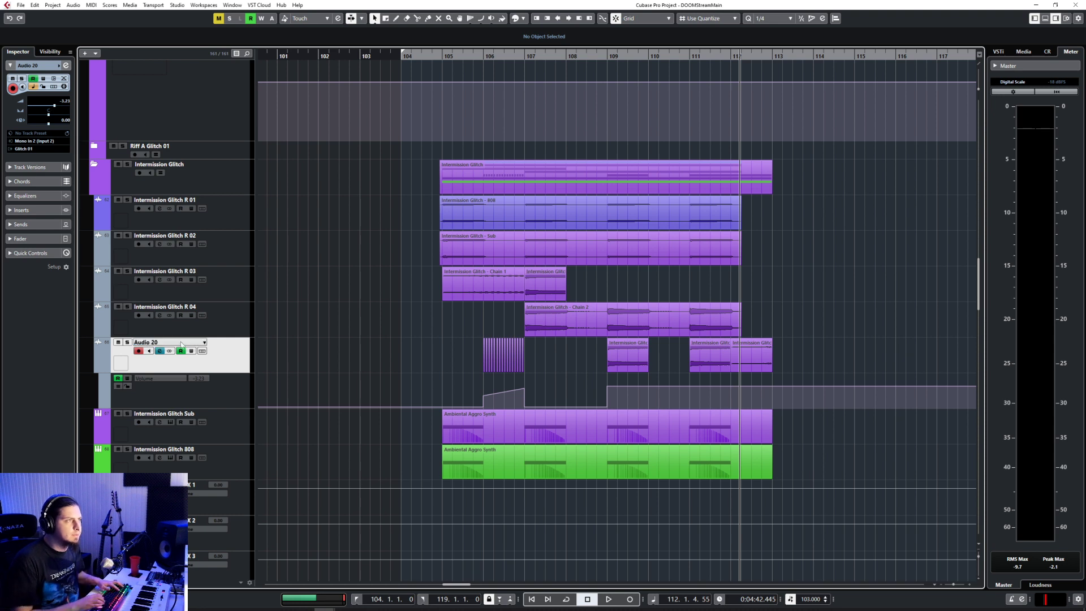
Step: Colour the Intermission Glitch R 02 and R 01 tracks green
click(108, 257)
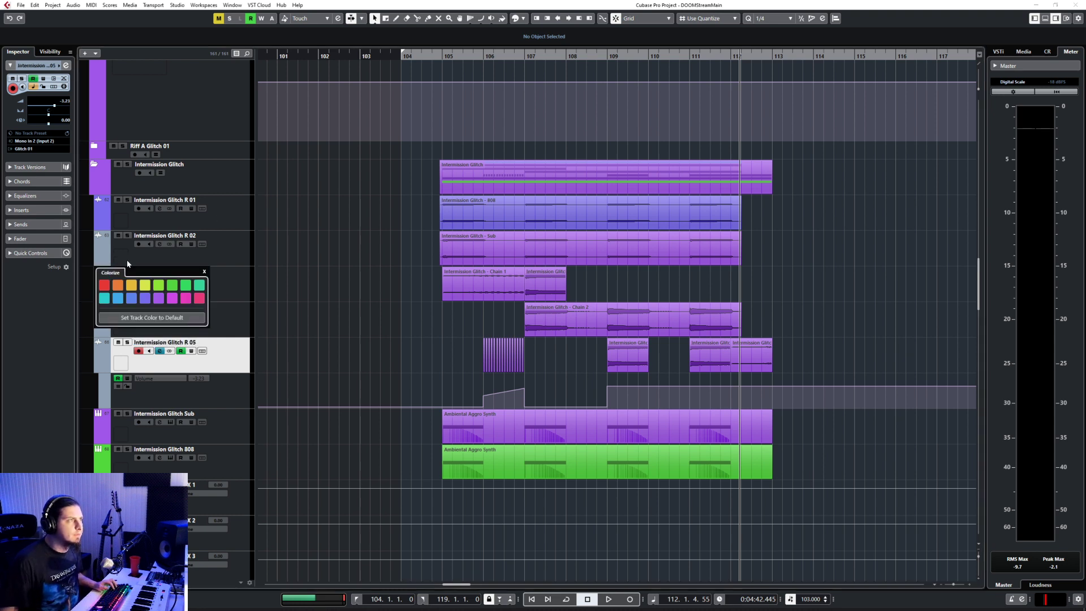
click(183, 287)
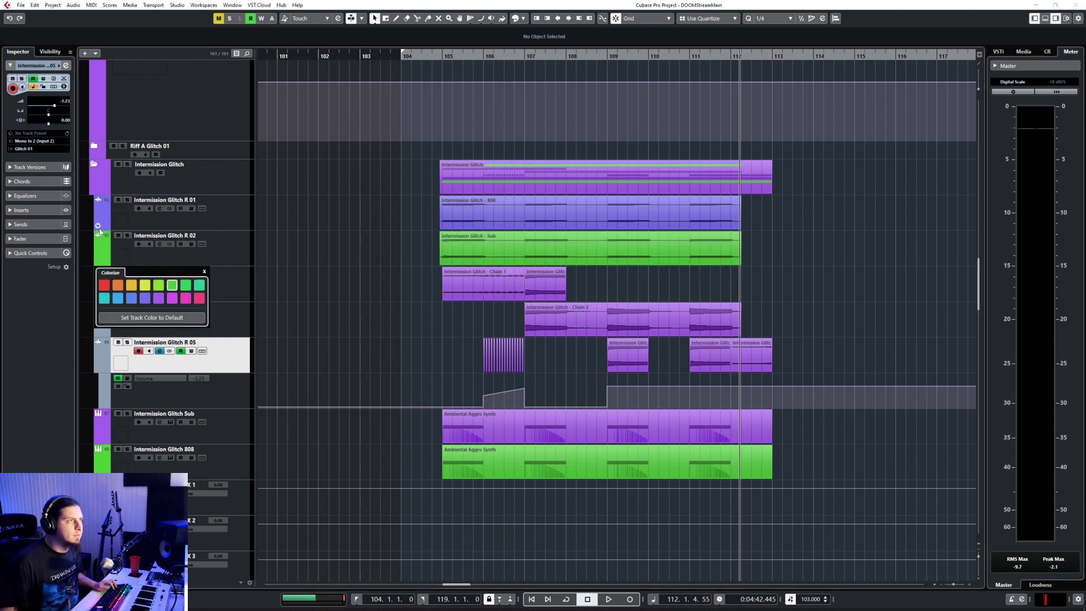
click(103, 222)
click(103, 218)
click(186, 250)
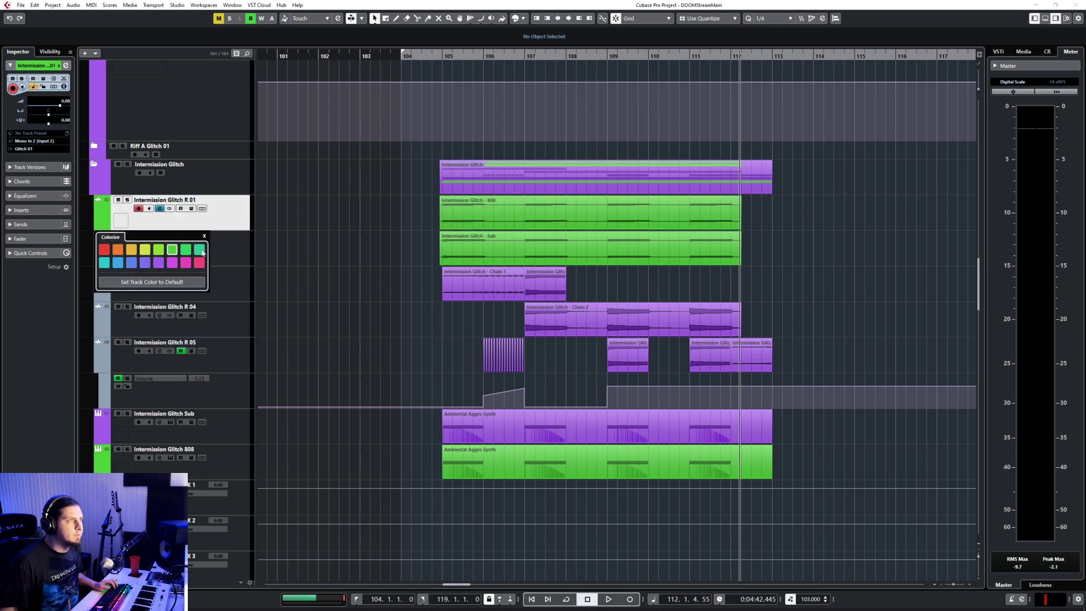
Step: Colour the Intermission Glitch R 03 and R 04 tracks blue-violet
click(103, 255)
click(107, 291)
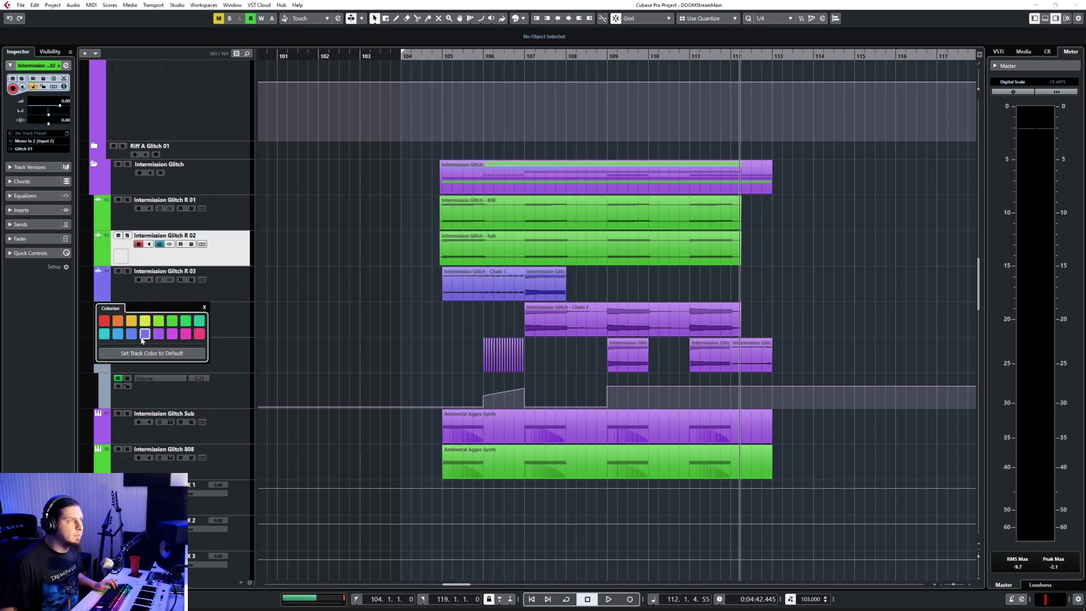
click(244, 317)
click(115, 336)
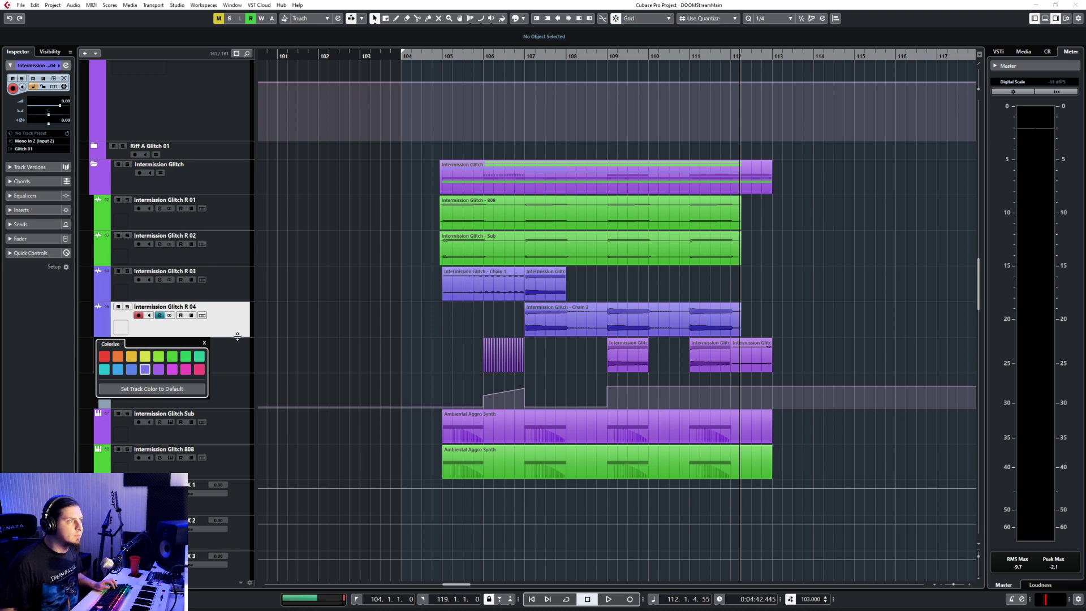
Step: Colour the Intermission Glitch R 05 track blue-violet
click(224, 364)
click(119, 372)
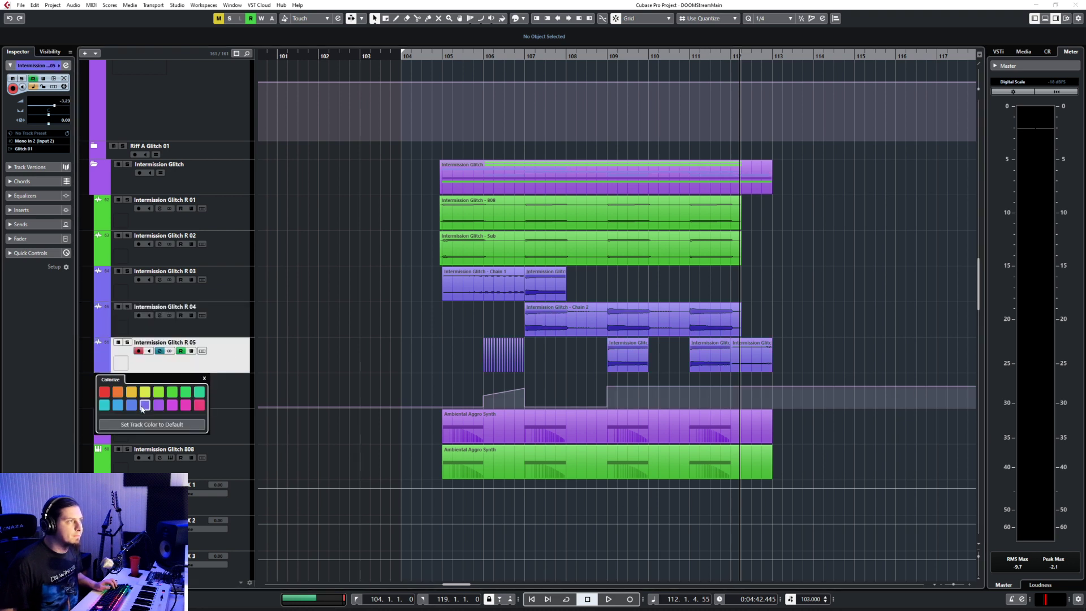
Step: Play the section and set the volumes of Intermission Glitch R 01 and R 02 to -10 dB each
click(232, 217)
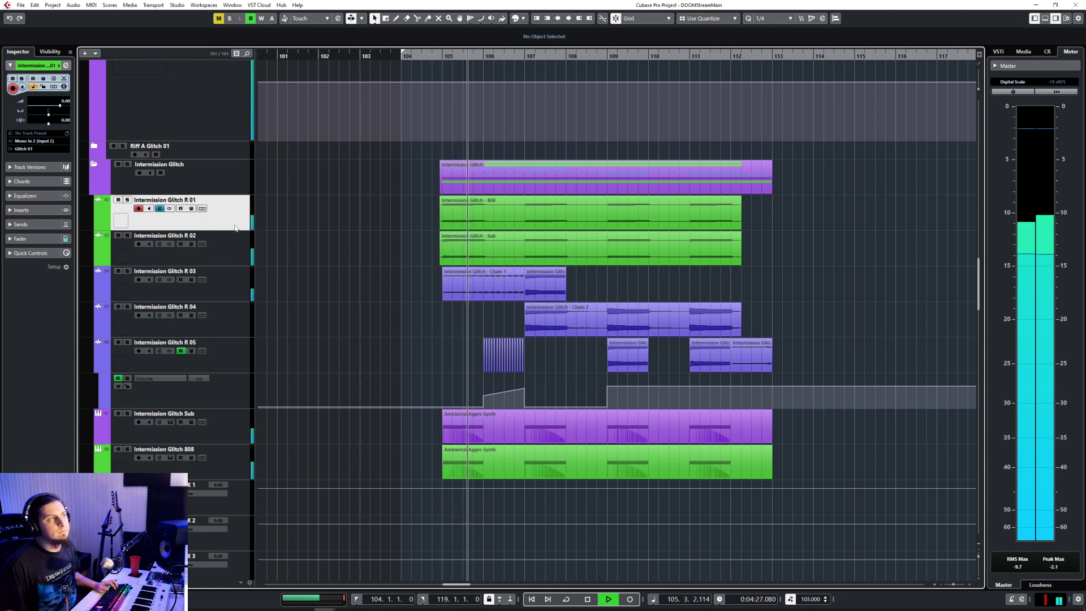
key(shift+Down)
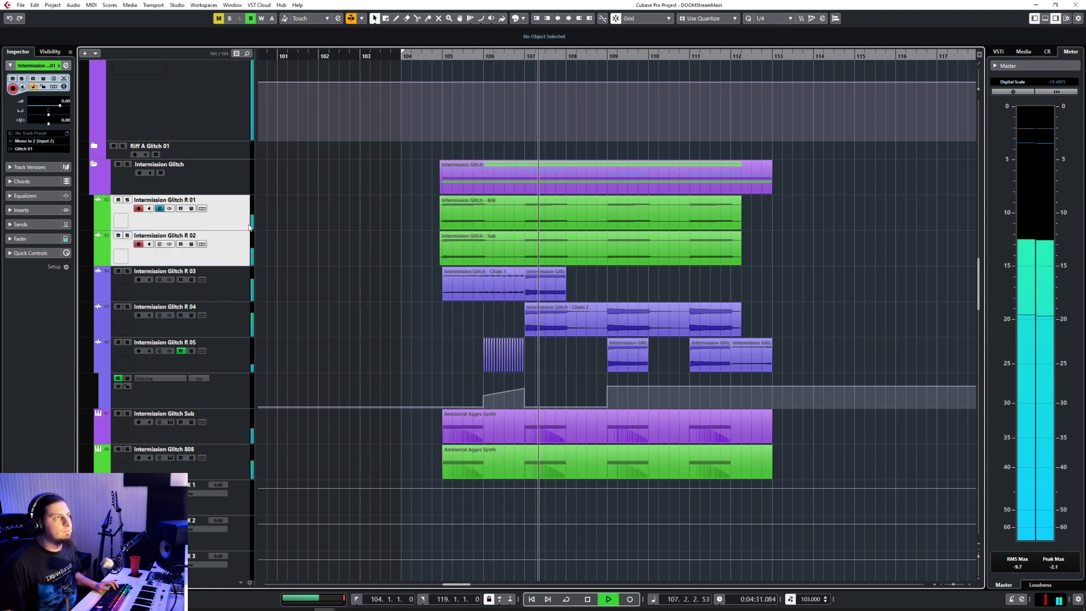
click(267, 212)
double_click(67, 102)
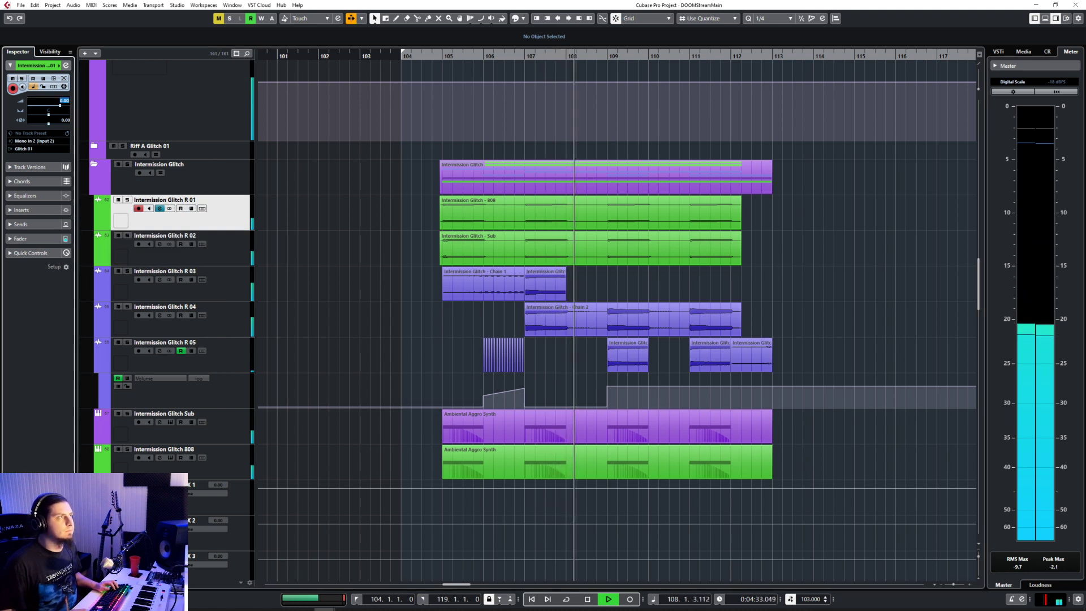
text(-10)
key(Return)
click(229, 241)
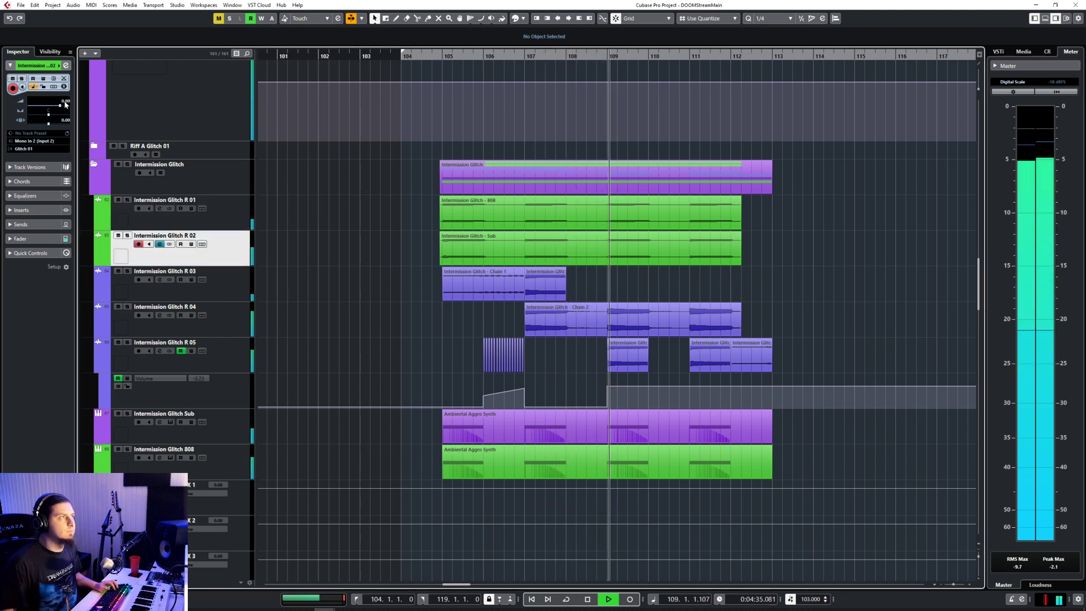
text(-10)
key(Return)
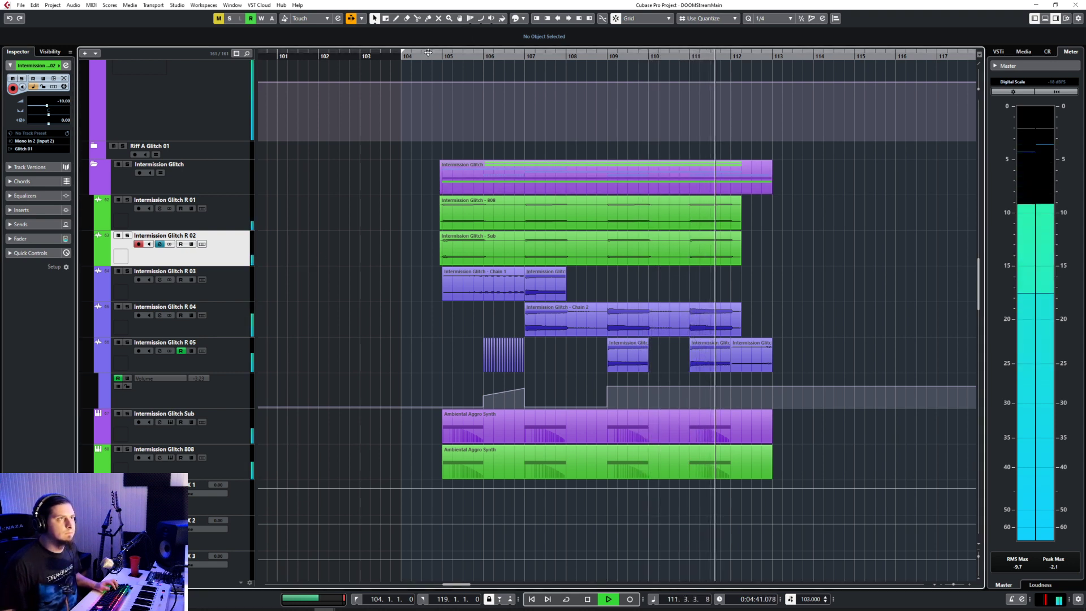
Step: Replay the passage from just before bar 105 and look over the bass, guitar and synth tracks while listening, ending with playback stopped
scroll(478, 220, up, 4)
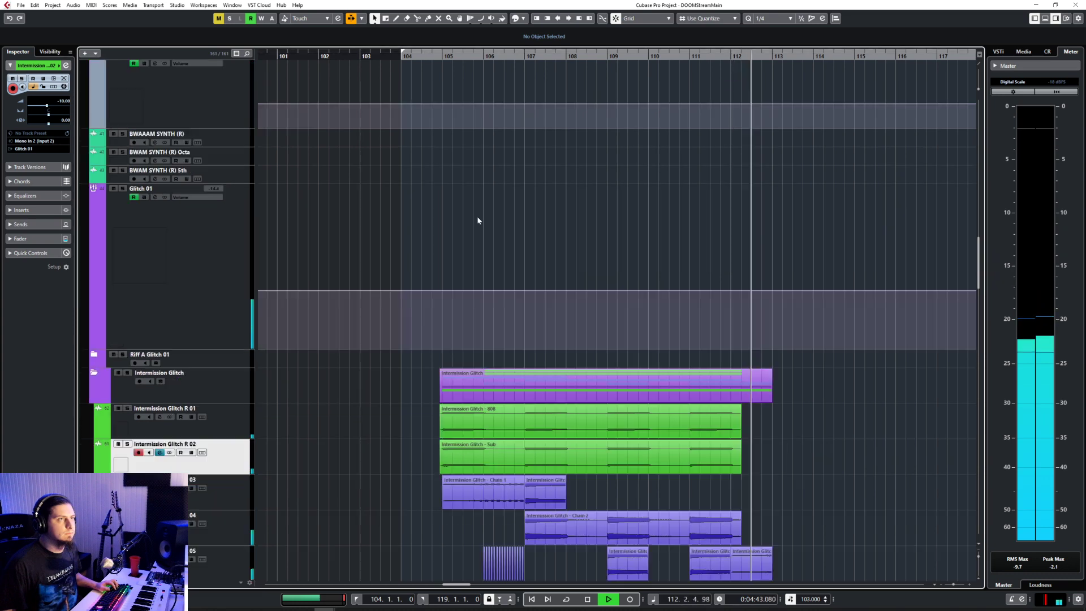
scroll(478, 220, up, 10)
scroll(477, 220, down, 5)
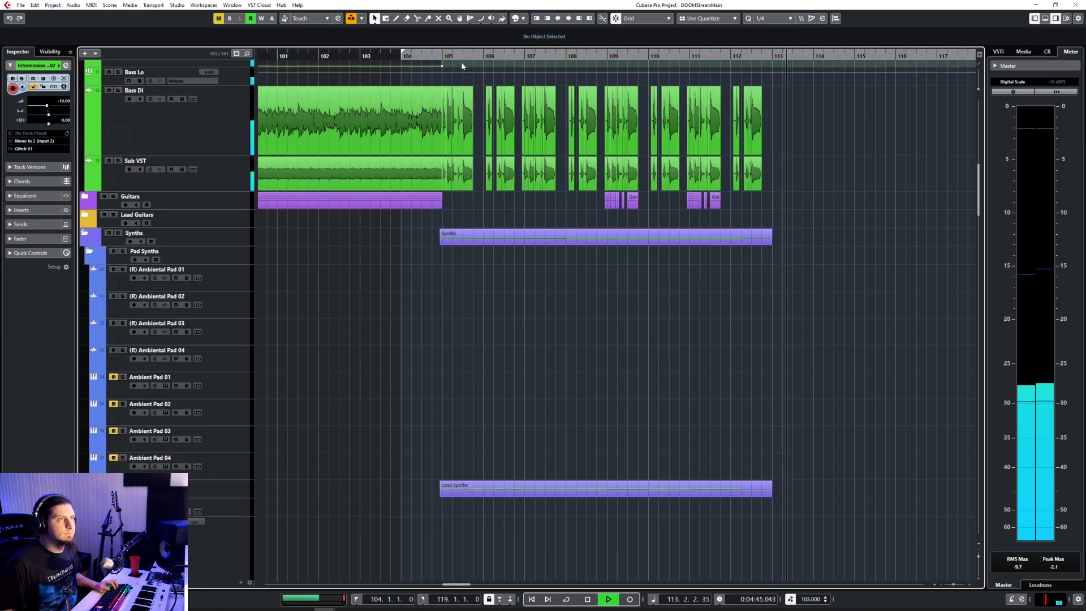
click(432, 56)
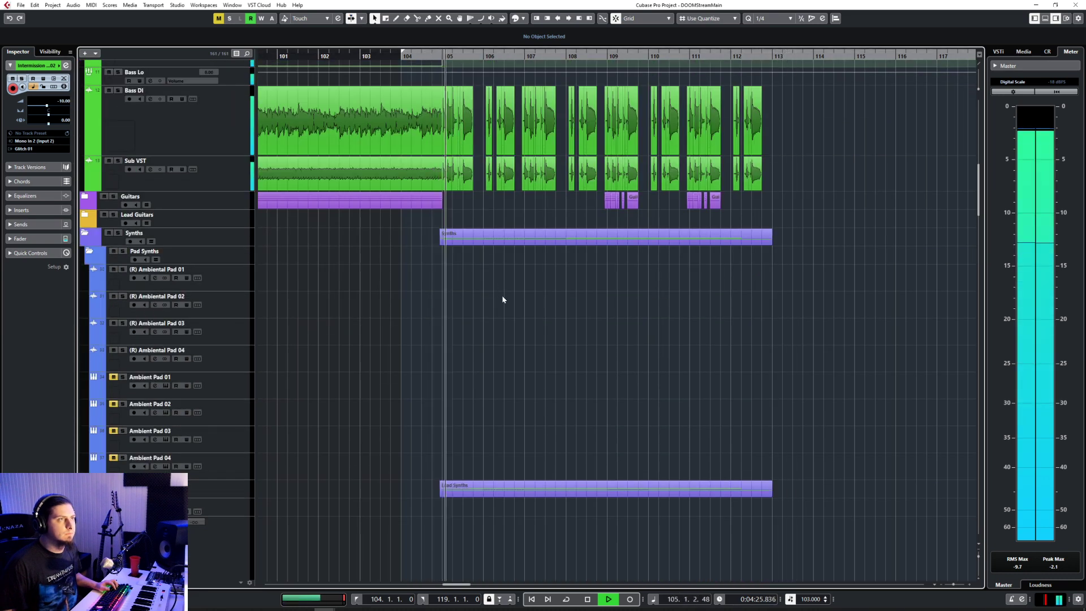
scroll(504, 296, down, 8)
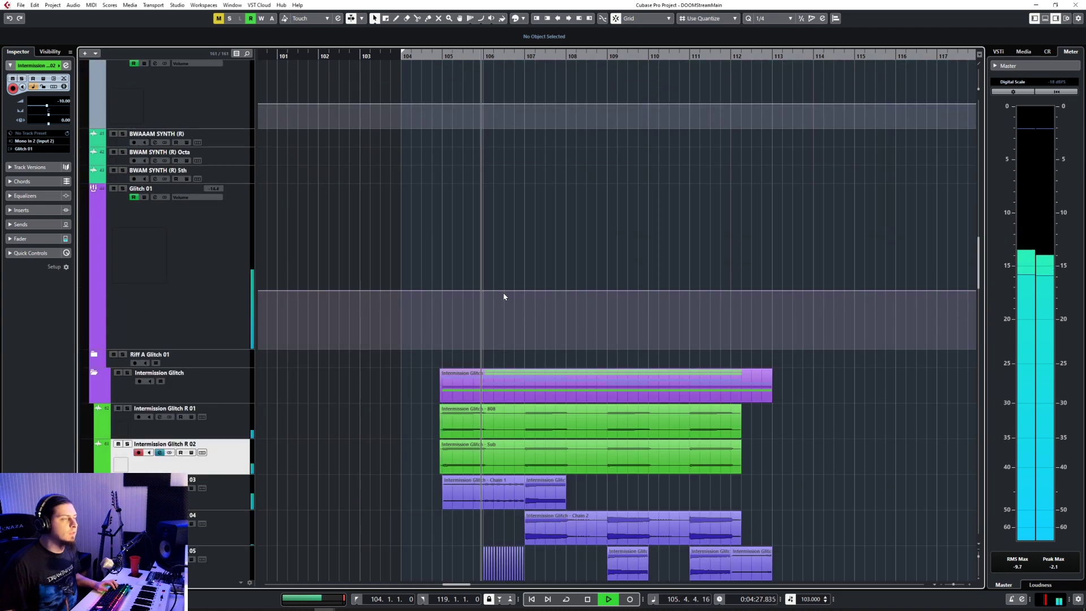
key(space)
Step: Shape the Glitch 01 volume automation to drop sharply at bar 105 and ramp up to about -17.2 at bar 112, starting playback to check it
scroll(503, 294, down, 2)
scroll(498, 290, up, 2)
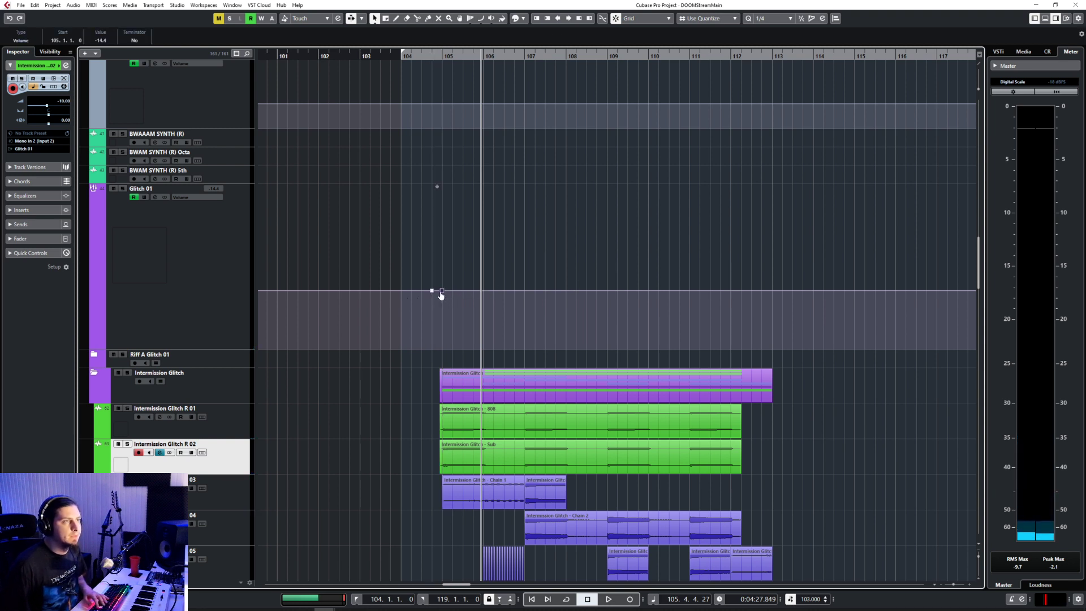
drag(441, 295, 436, 383)
drag(484, 346, 730, 299)
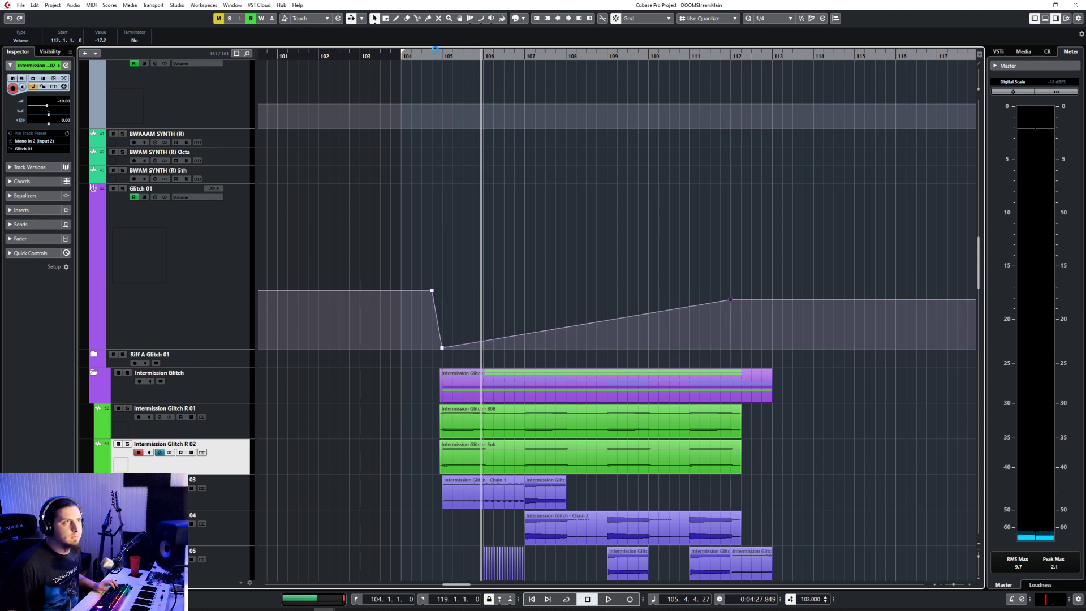
key(space)
click(528, 178)
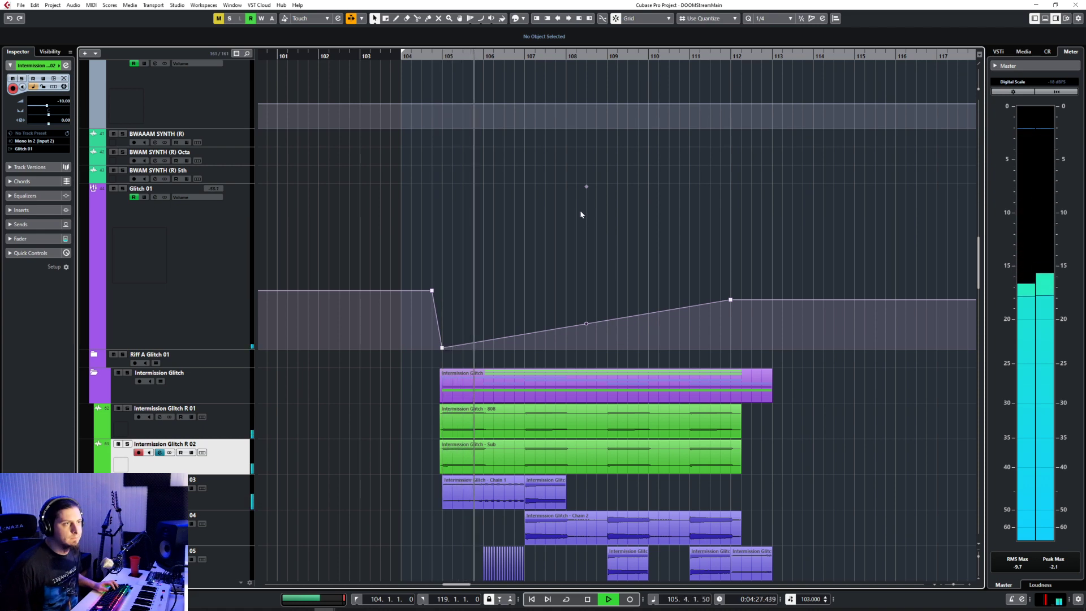
Step: Copy the first Intermission Glitch - Chain 1 clip to bar 109 on the Intermission Glitch R 03 track
scroll(581, 215, down, 4)
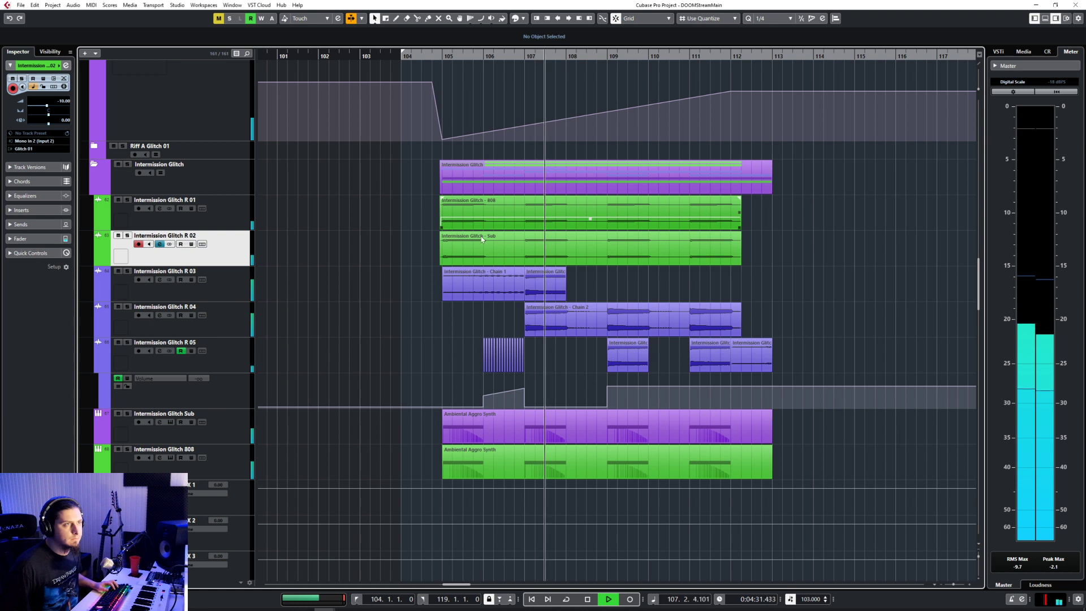
click(467, 289)
key(space)
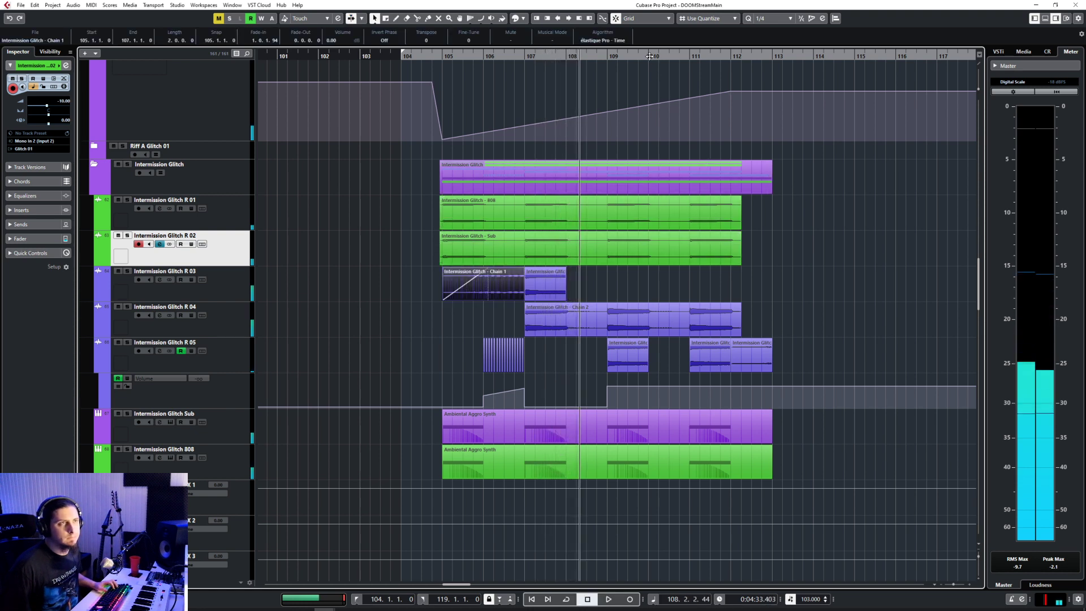
click(650, 55)
click(613, 56)
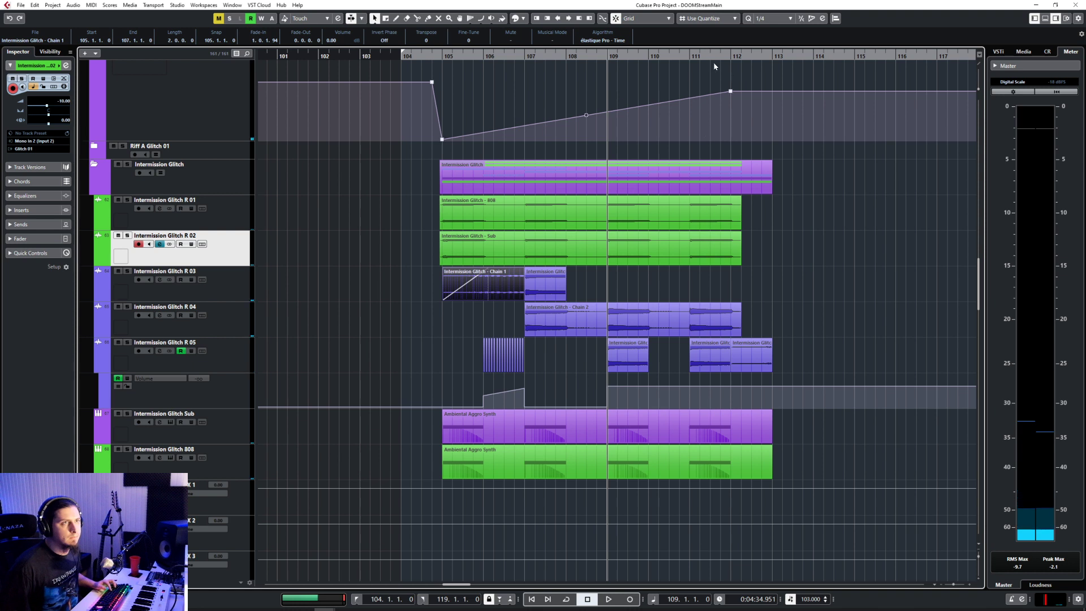
key(ctrl+v)
key(ctrl+z)
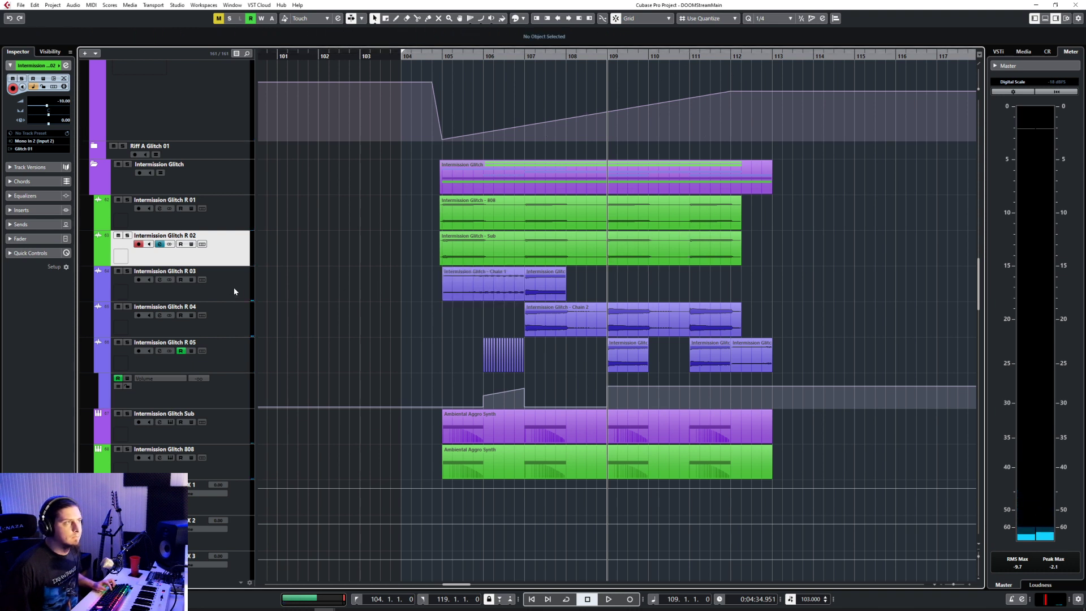
click(233, 287)
key(ctrl+v)
Step: Mute the Intermission Glitch Sub and Intermission Glitch 808 instrument tracks and replay the section from bar 104
click(442, 56)
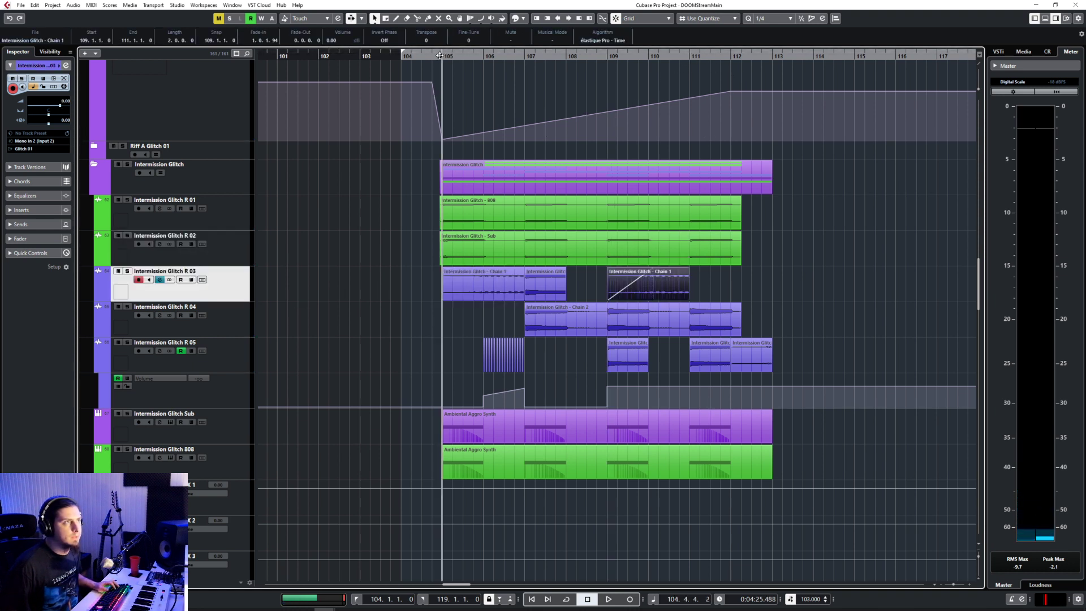
click(233, 219)
key(space)
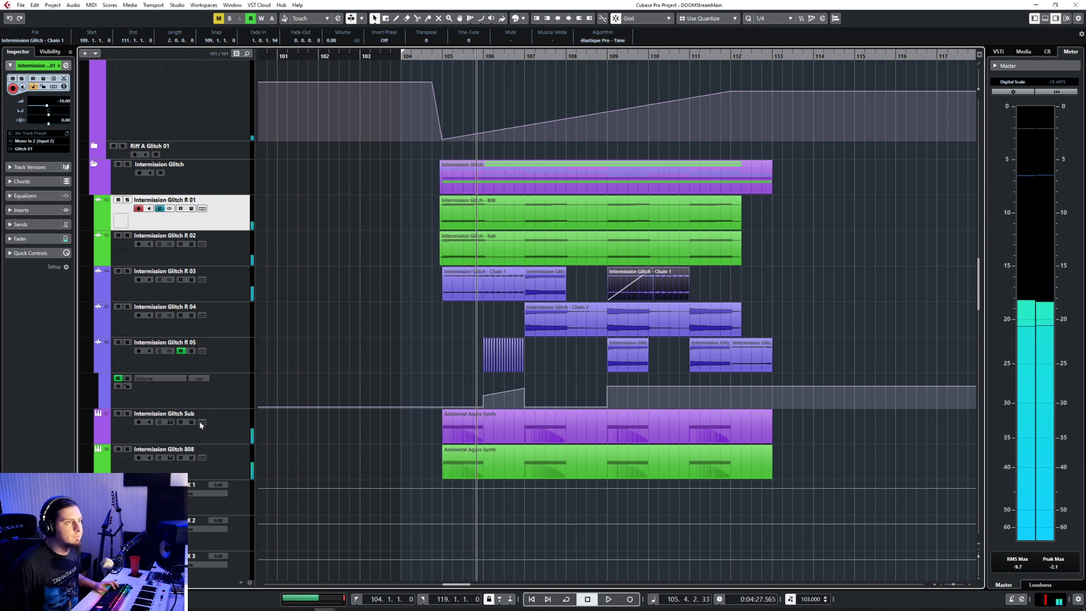
click(206, 435)
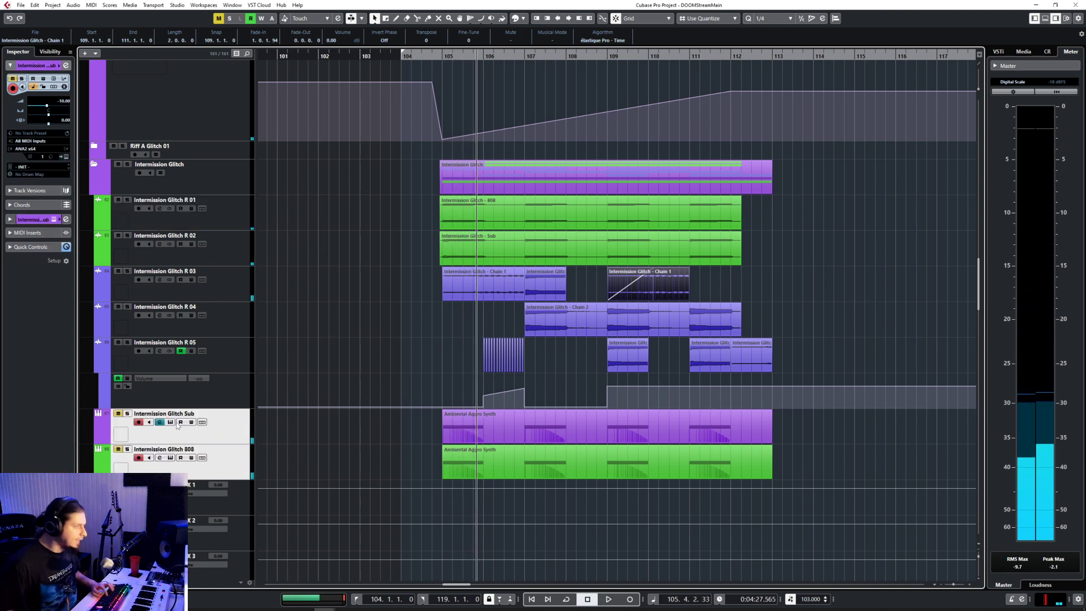
key(m)
click(423, 54)
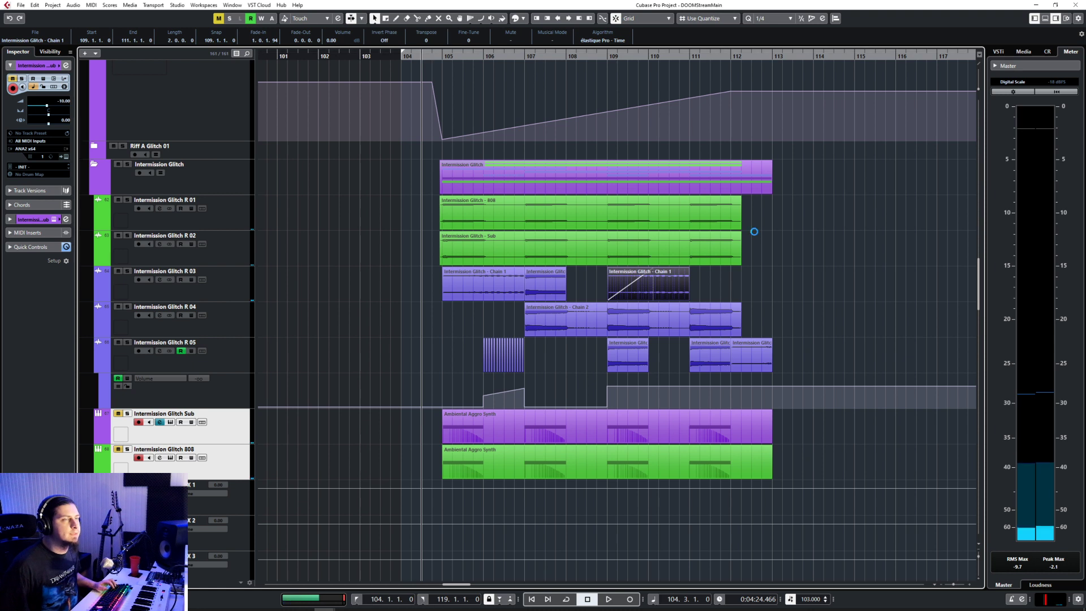
key(space)
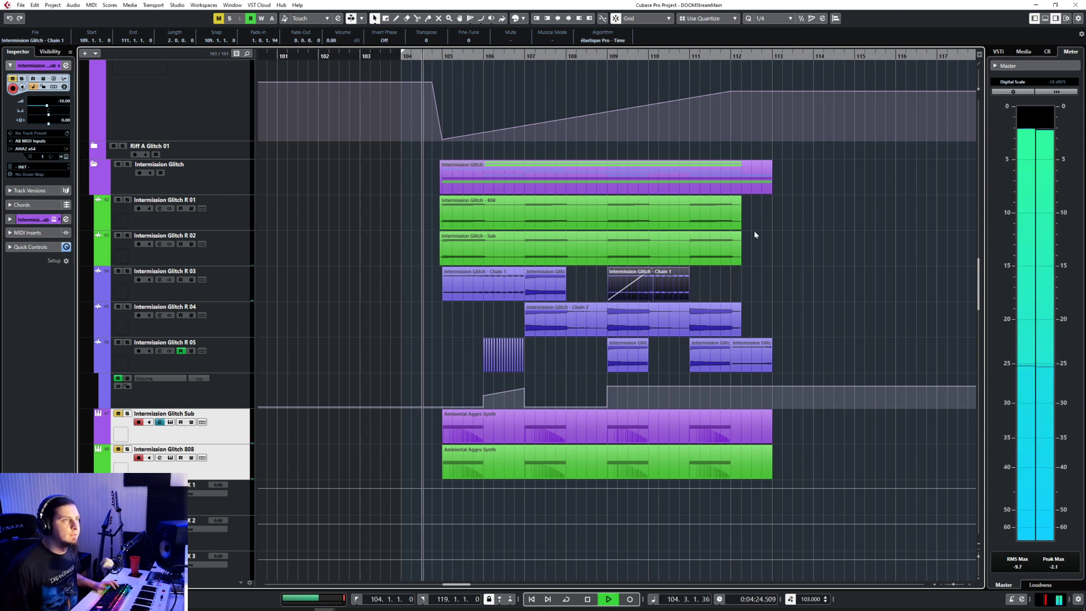
click(801, 255)
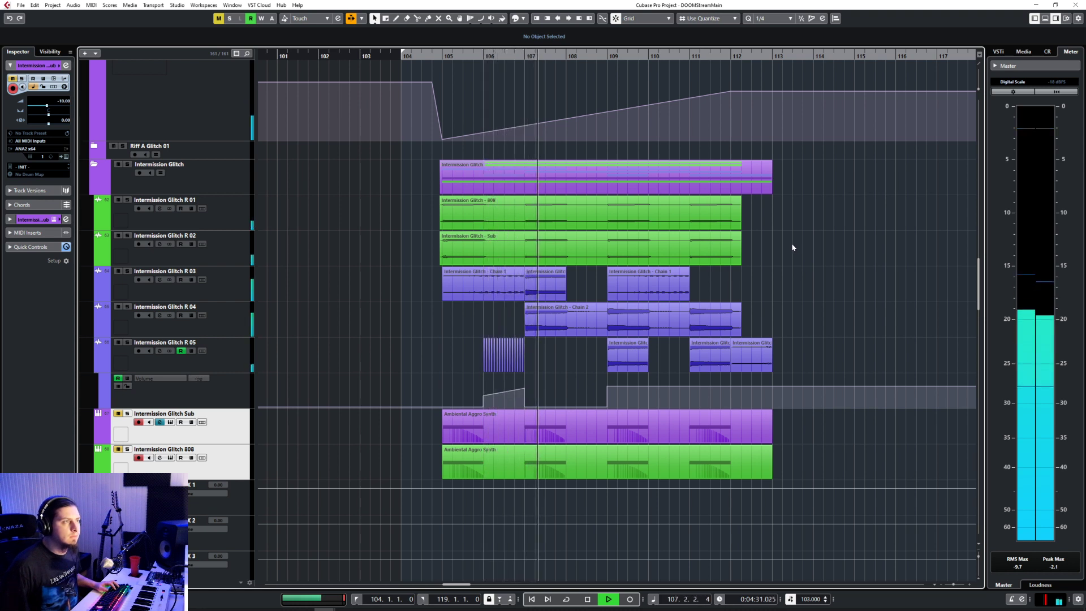
Step: Append another automation lane below the volume lane of Intermission Glitch R 05
click(213, 396)
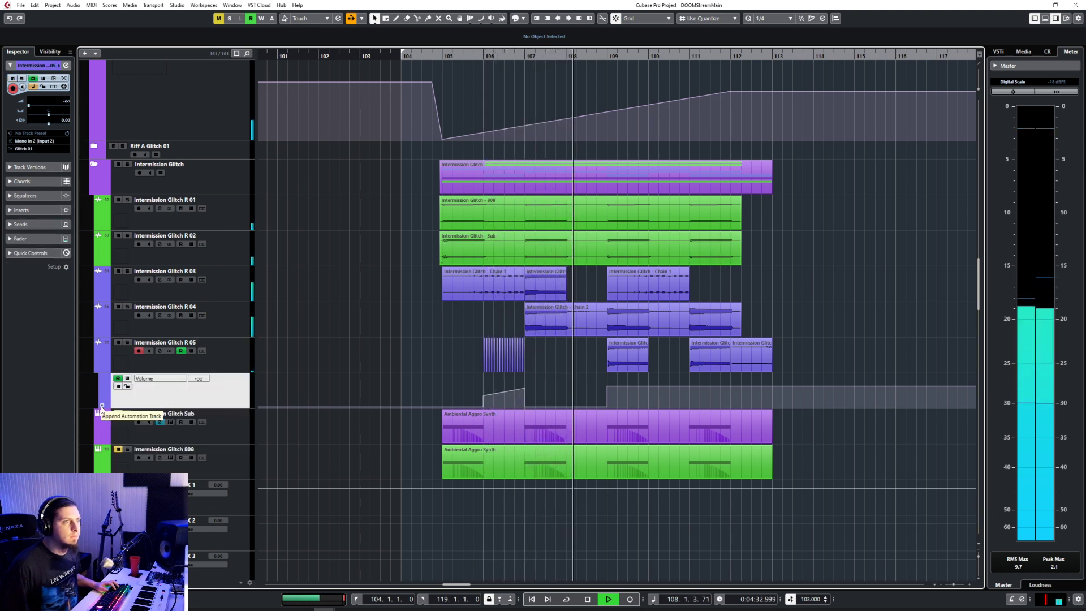
click(102, 406)
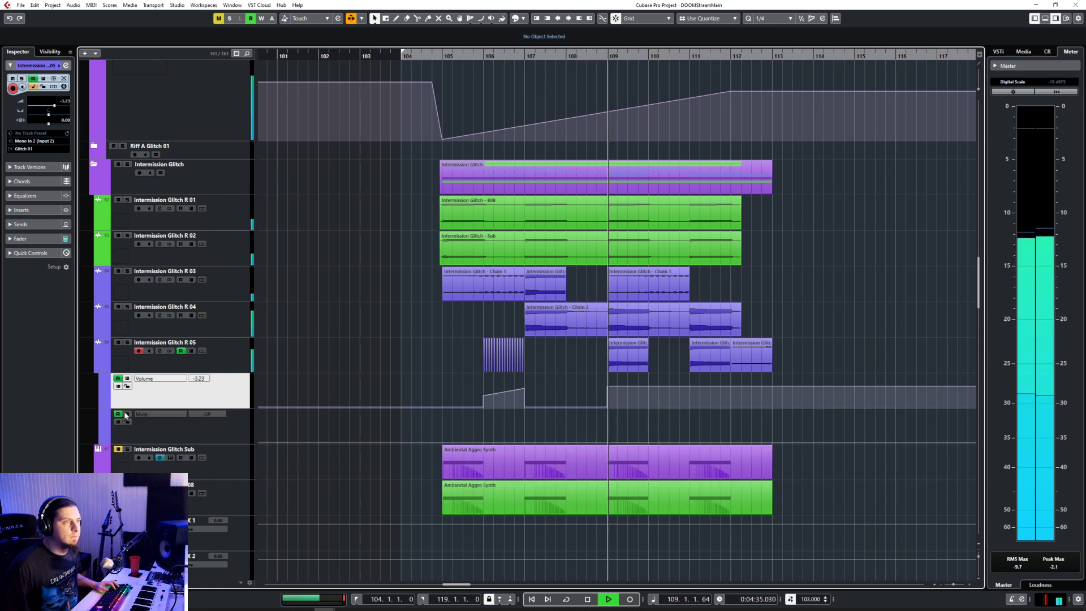
Step: Return the Intermission Glitch R 01 and R 02 track volumes to 0
click(241, 226)
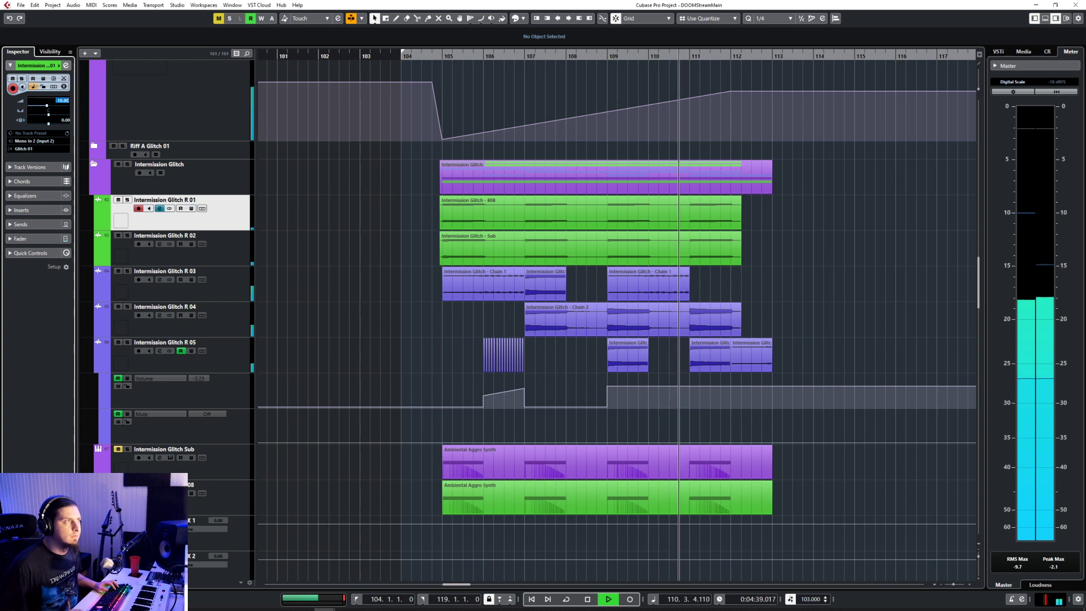
click(199, 237)
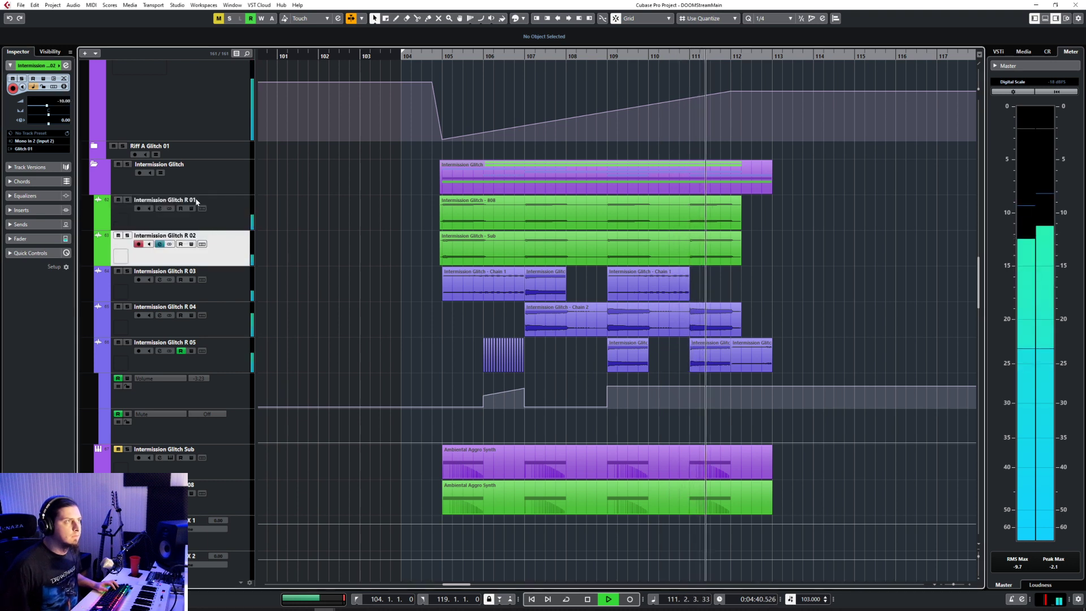
double_click(64, 101)
text(0)
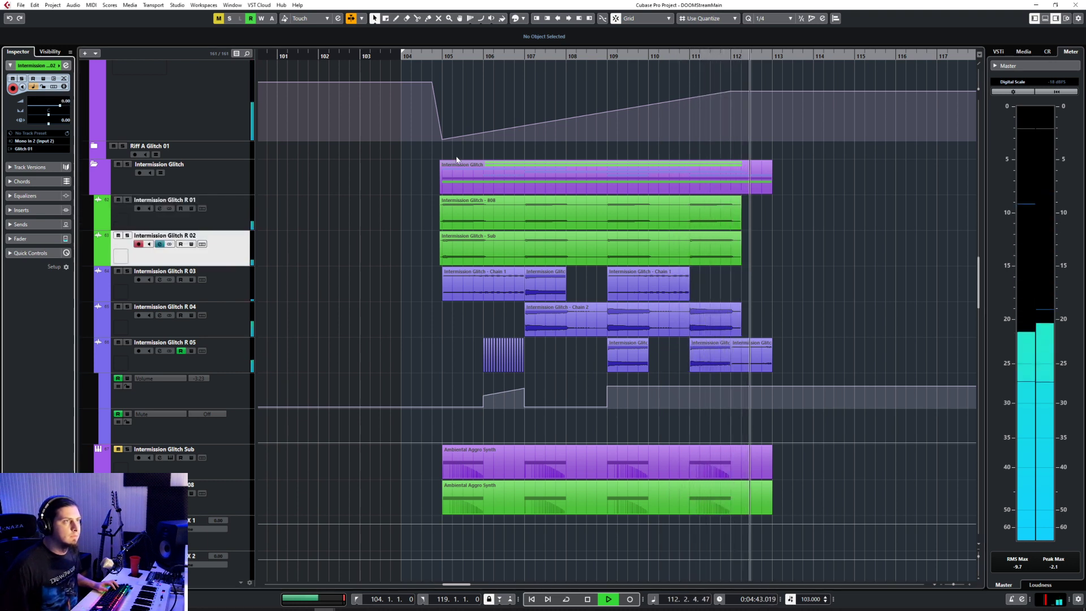
Step: Raise the event volume of the 808 and Sub clips on Intermission Glitch R 01 and R 02 to about -0.95 dB during playback
click(433, 57)
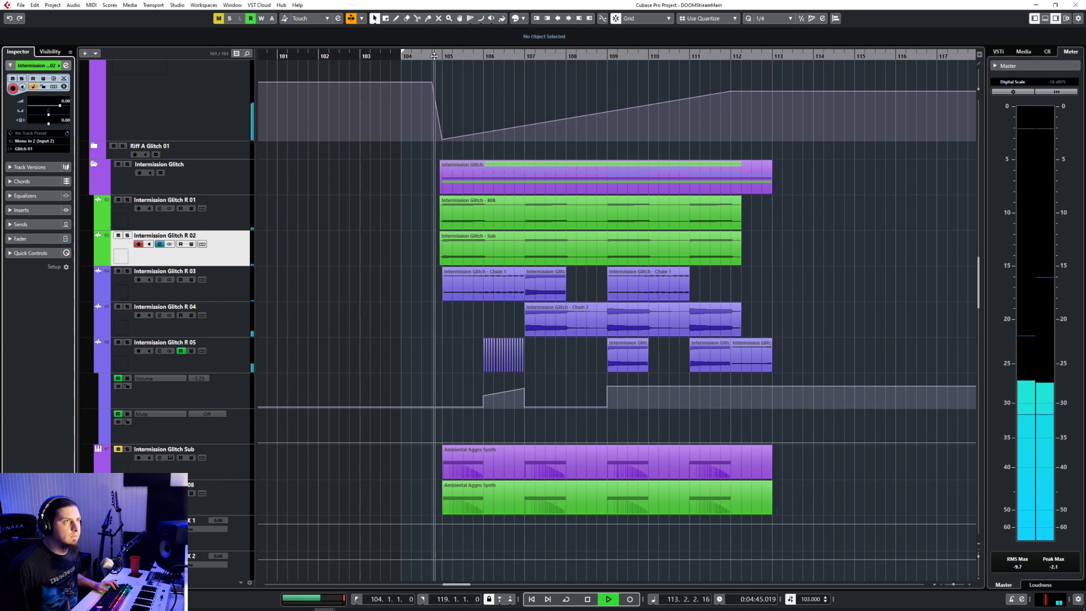
drag(388, 214, 470, 250)
drag(591, 218, 591, 199)
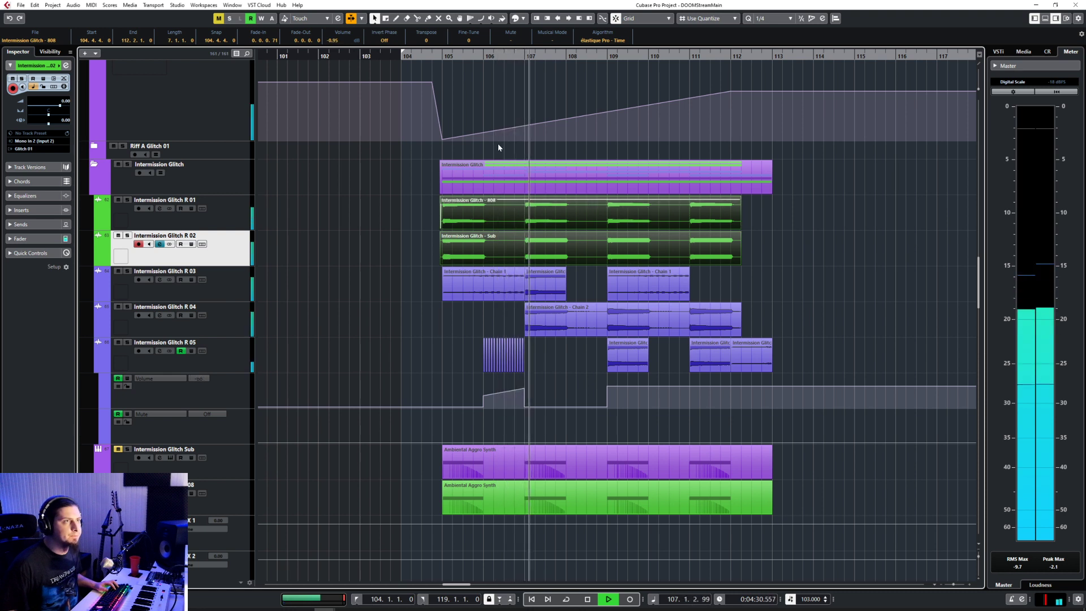
click(392, 243)
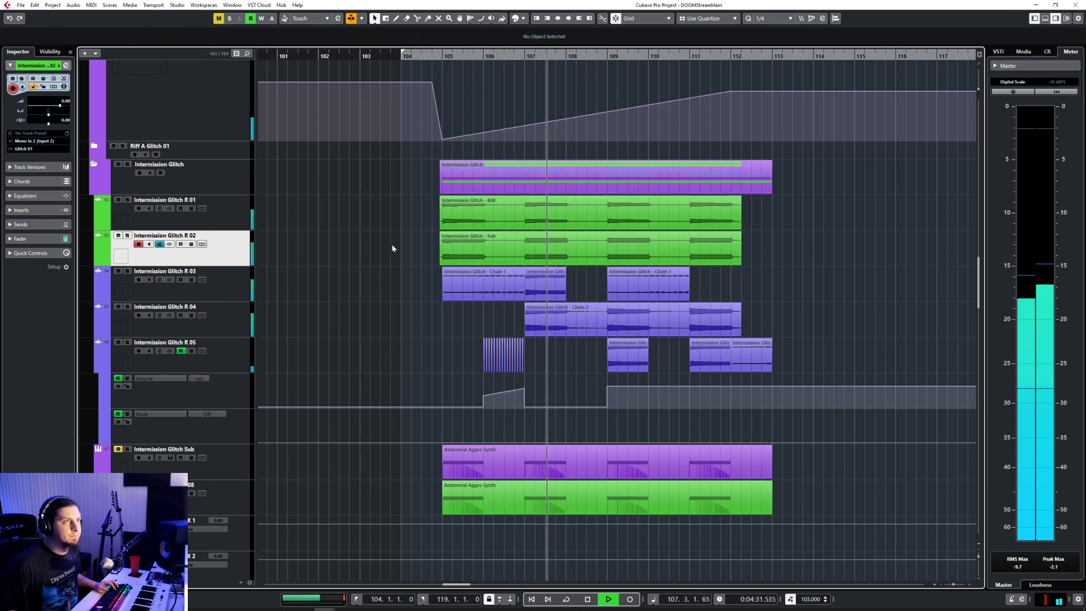
Step: Replay the intermission from bar 104 and look over the impact, synth and Glitch 01 tracks while listening
click(419, 54)
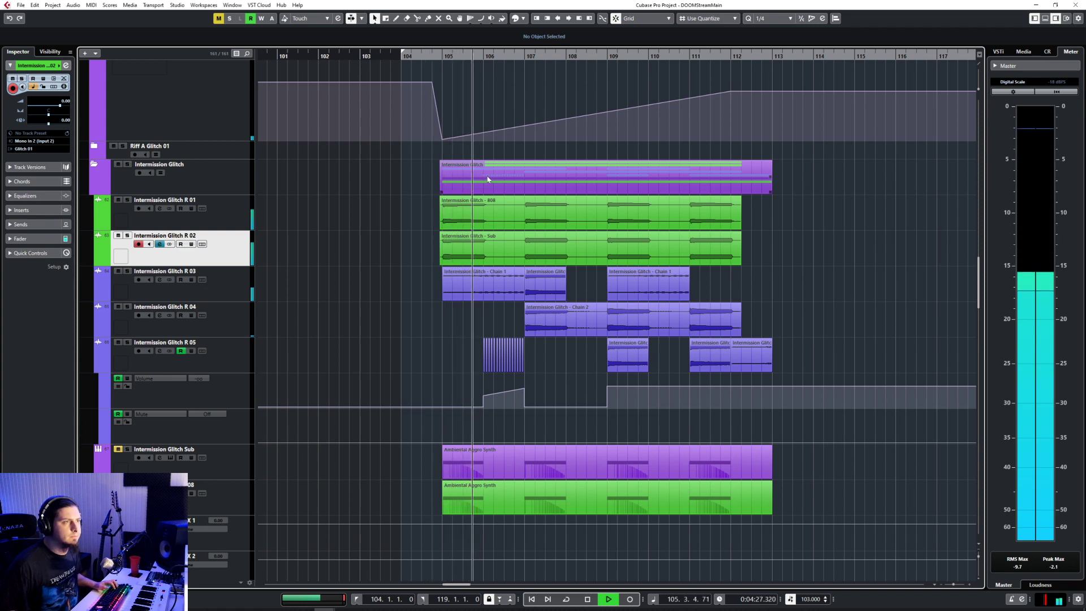
scroll(592, 290, down, 15)
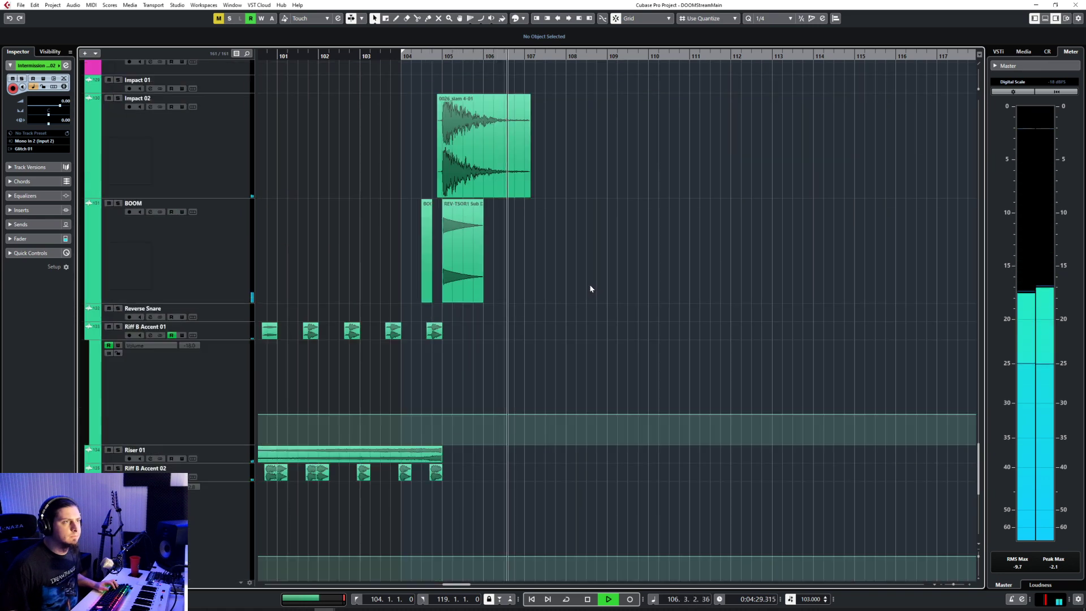
scroll(590, 289, up, 10)
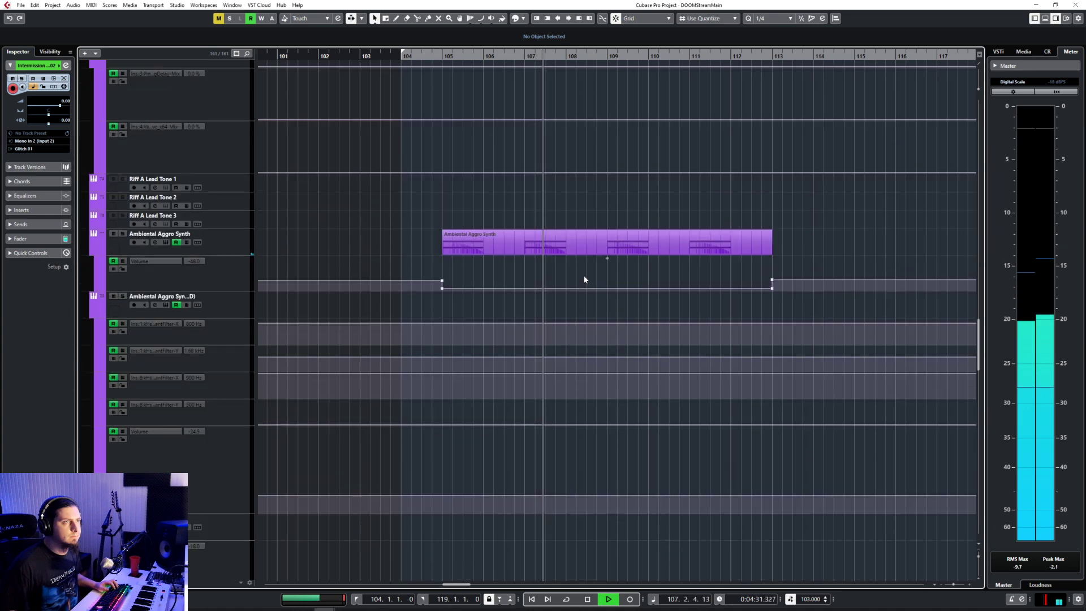
scroll(584, 276, up, 4)
scroll(584, 273, up, 3)
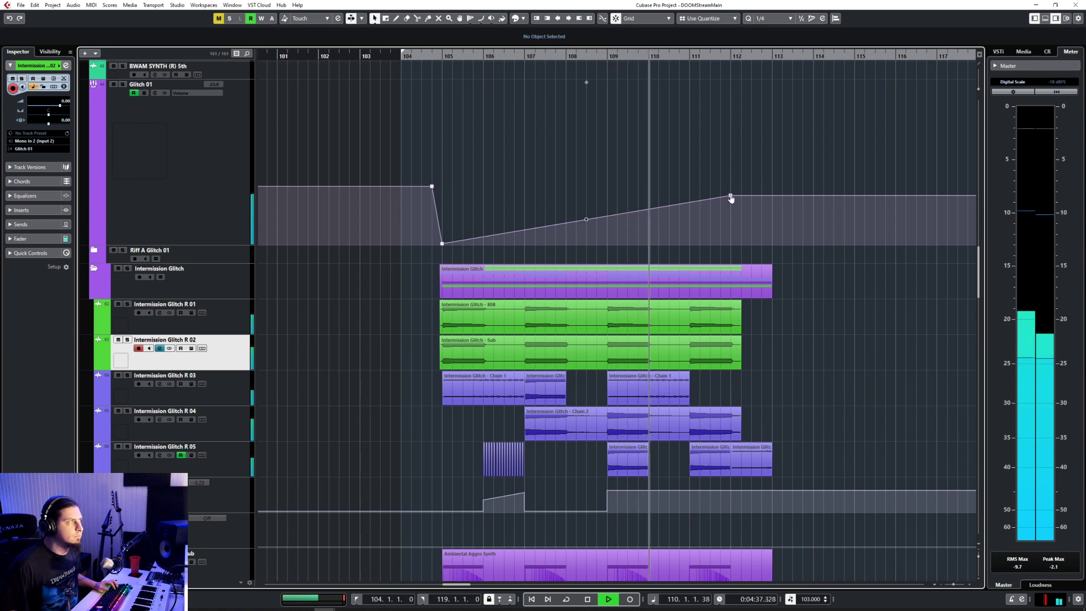
Step: Shape the GR R GUITARS volume automation into a dip at bar 108 that ramps up to -13.5 at bar 113
scroll(789, 270, up, 15)
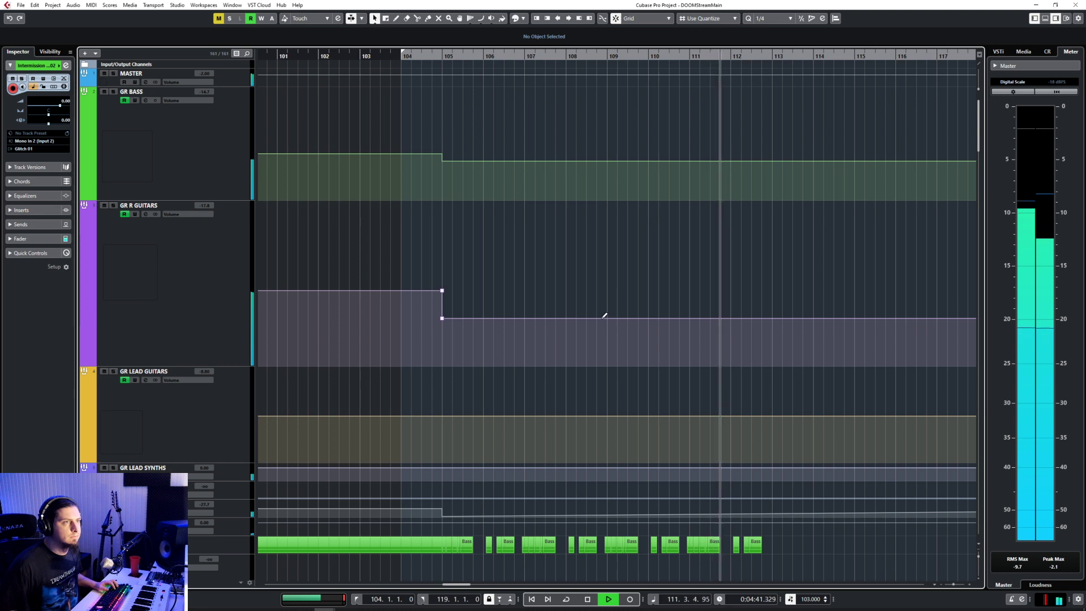
drag(566, 317, 776, 309)
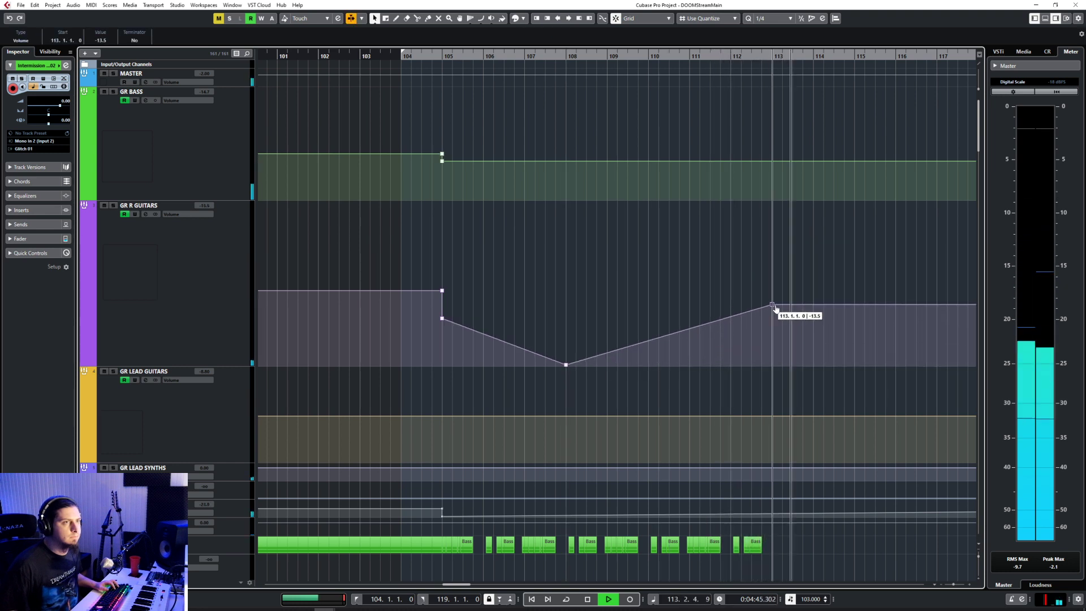
click(532, 56)
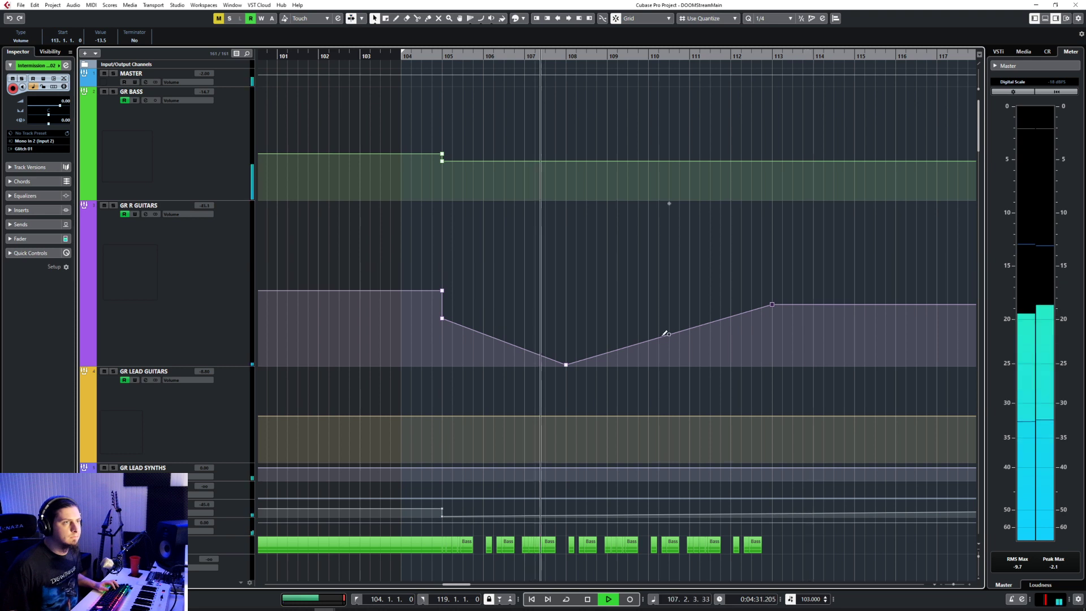
Step: Delete the Sub VST clips between bars 105 and 113
scroll(643, 314, down, 5)
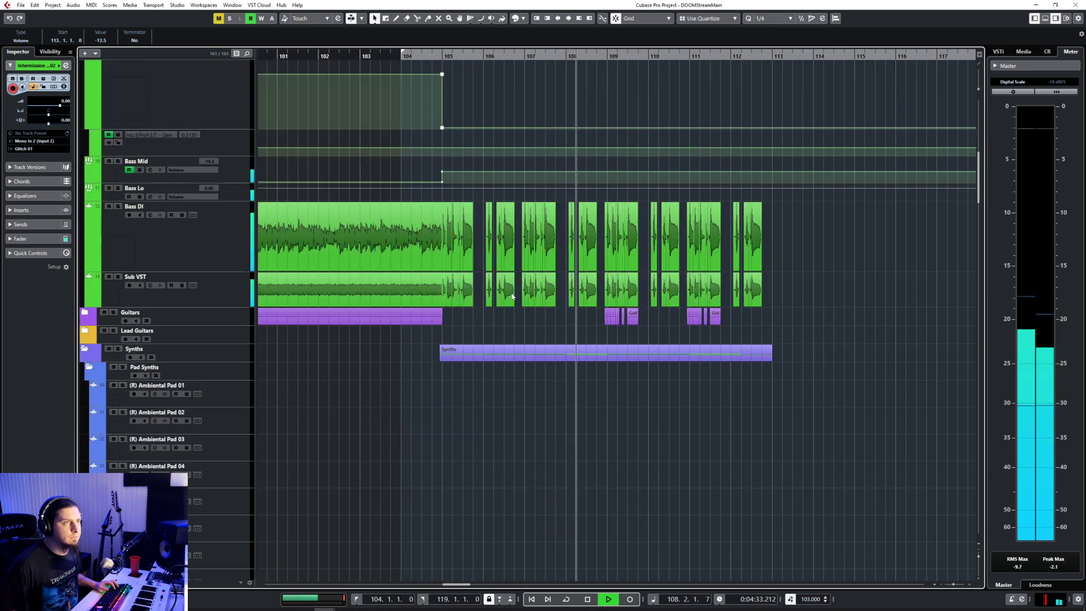
drag(444, 310, 592, 289)
key(Delete)
drag(782, 284, 586, 293)
key(Delete)
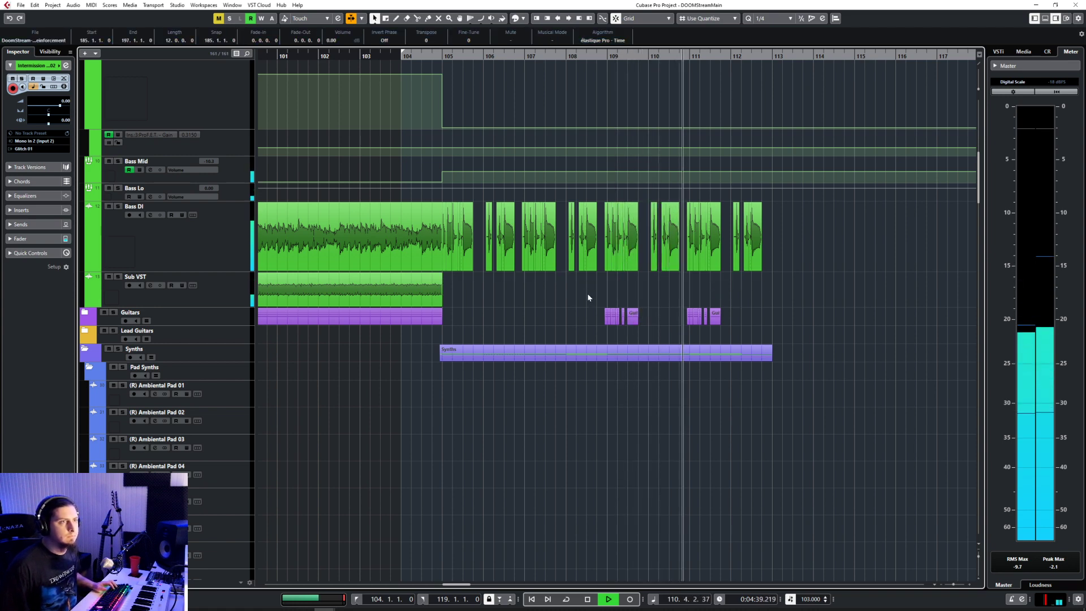
Step: Restore the deleted Sub VST clips from bar 109 onward and play the section from bar 108
scroll(587, 294, up, 4)
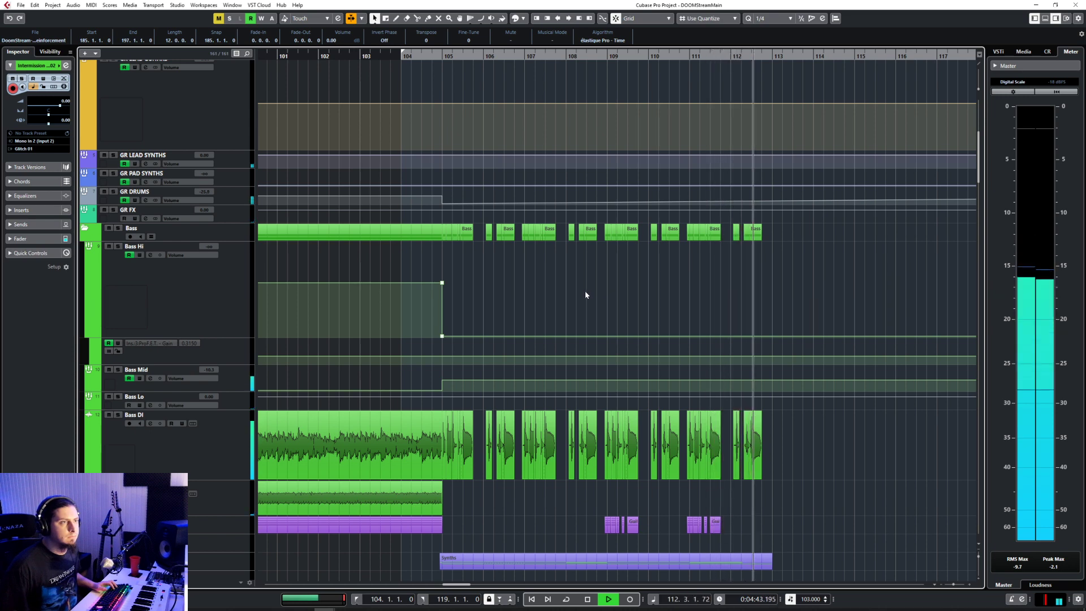
scroll(585, 290, down, 2)
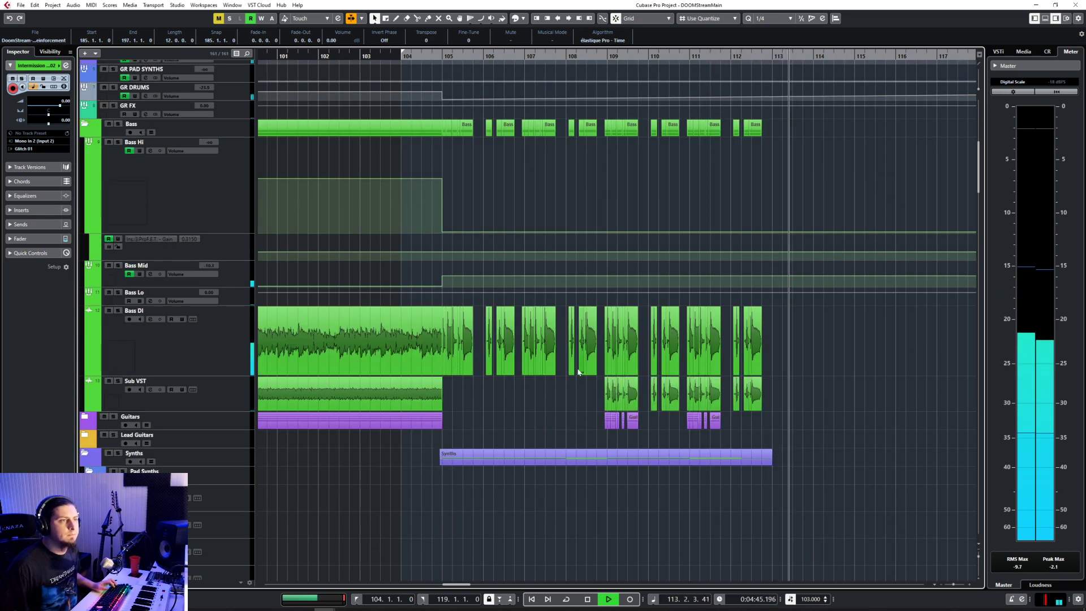
key(space)
drag(570, 56, 638, 369)
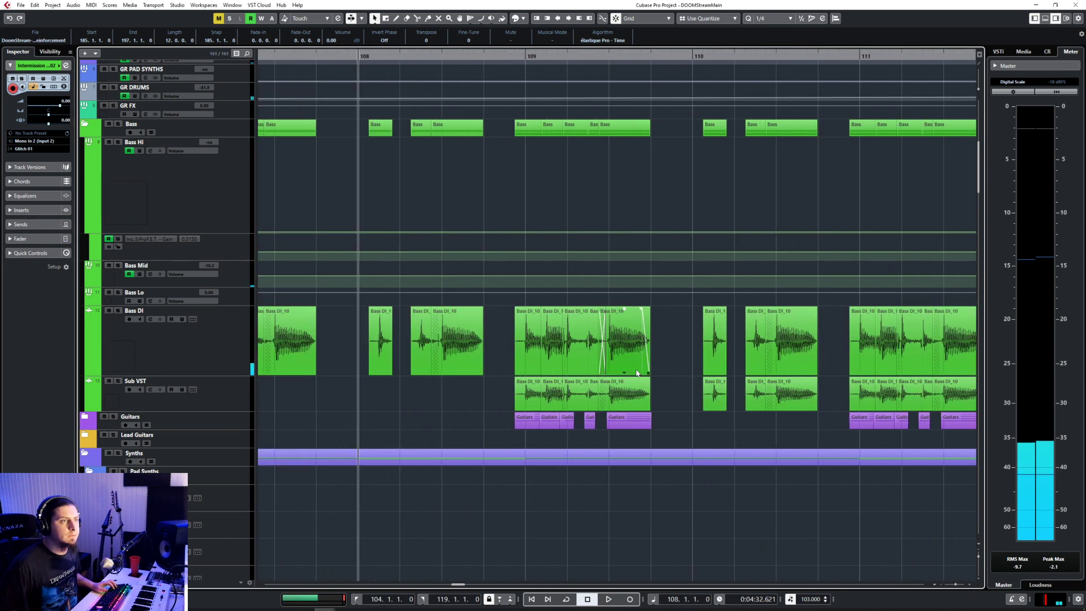
key(space)
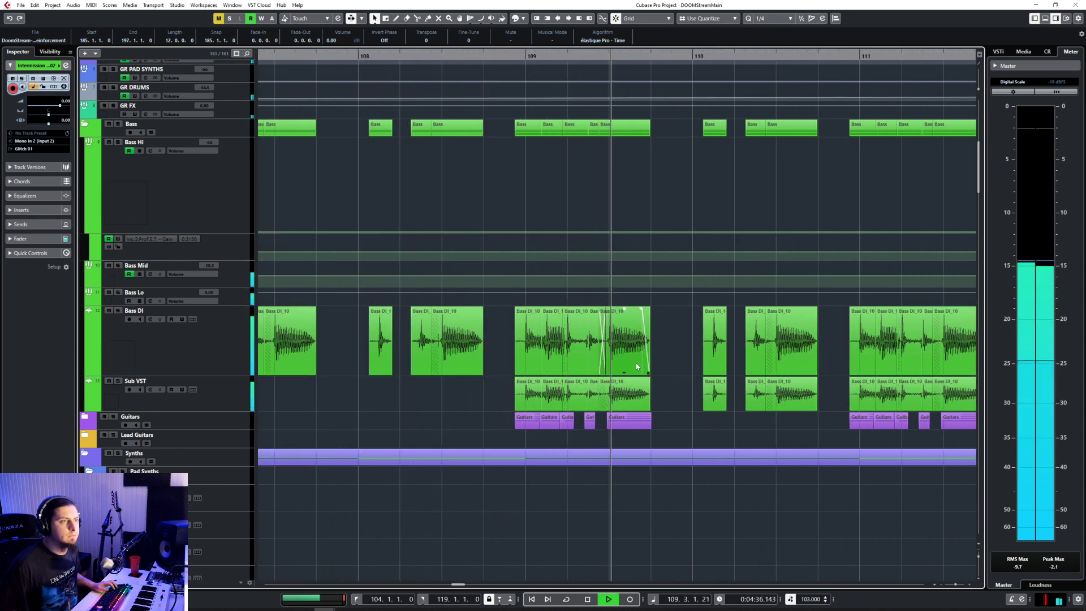
Step: Delete the Sub VST clips around bars 110 and 112, keeping those above the guitar clips at bars 109 and 111
ctrl+scroll(634, 364, down, 2)
ctrl+scroll(634, 363, down, 1)
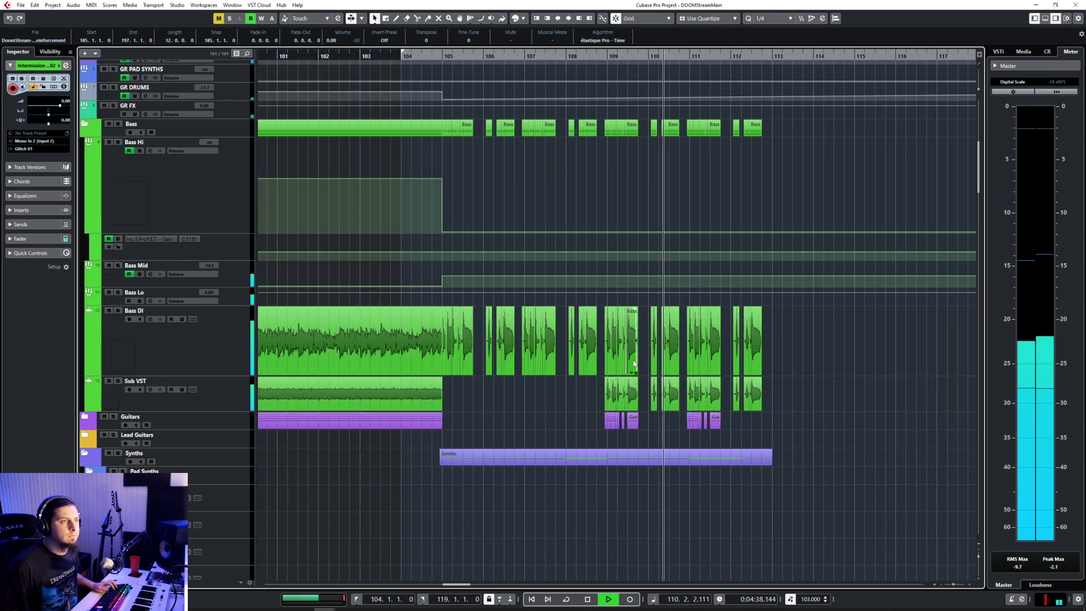
drag(646, 392, 765, 398)
key(Delete)
key(Delete)
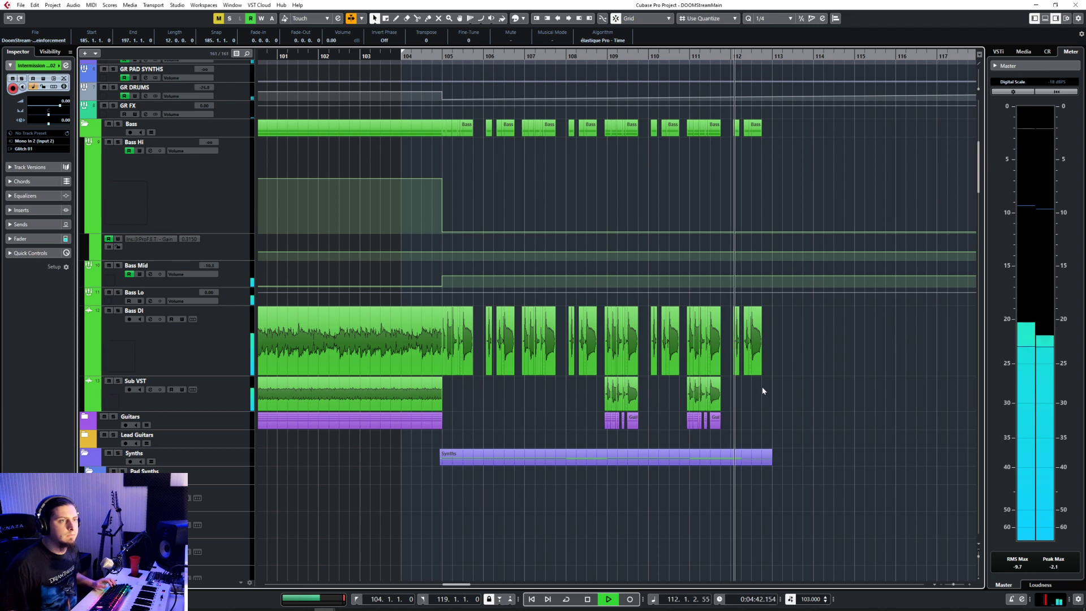
Step: Replay the intermission from bars 108 and 104 and look over the bass, synth and glitch tracks while listening
click(589, 55)
scroll(606, 331, down, 15)
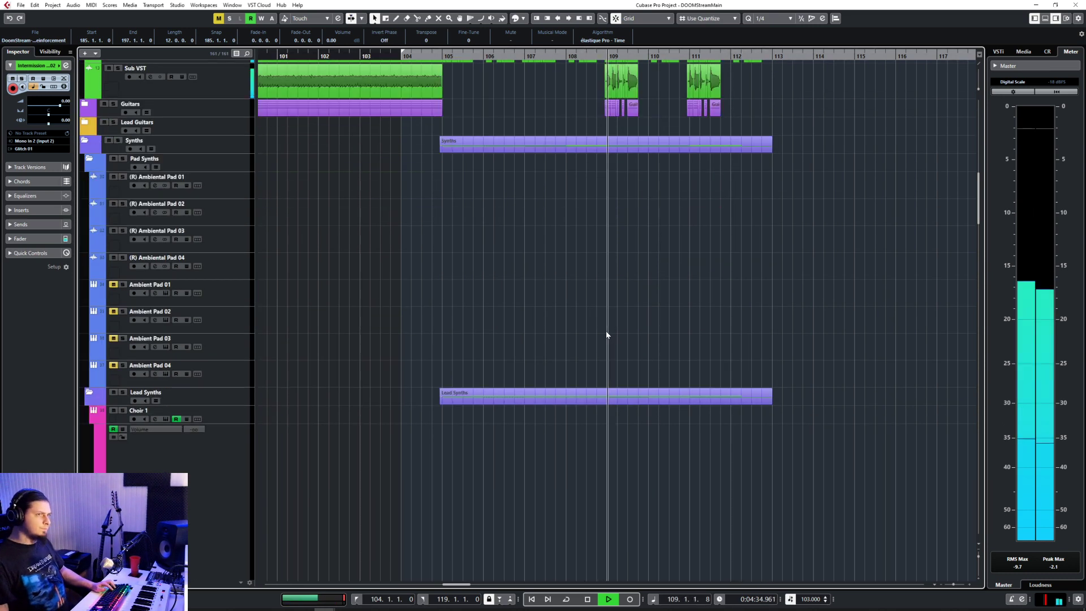
key(space)
scroll(620, 310, up, 15)
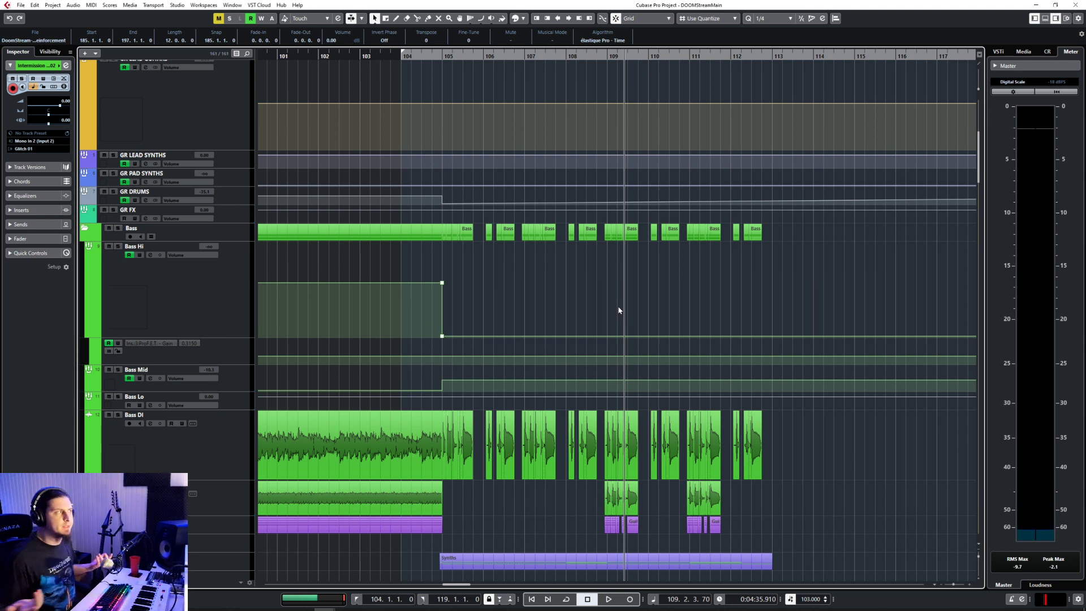
scroll(618, 311, down, 5)
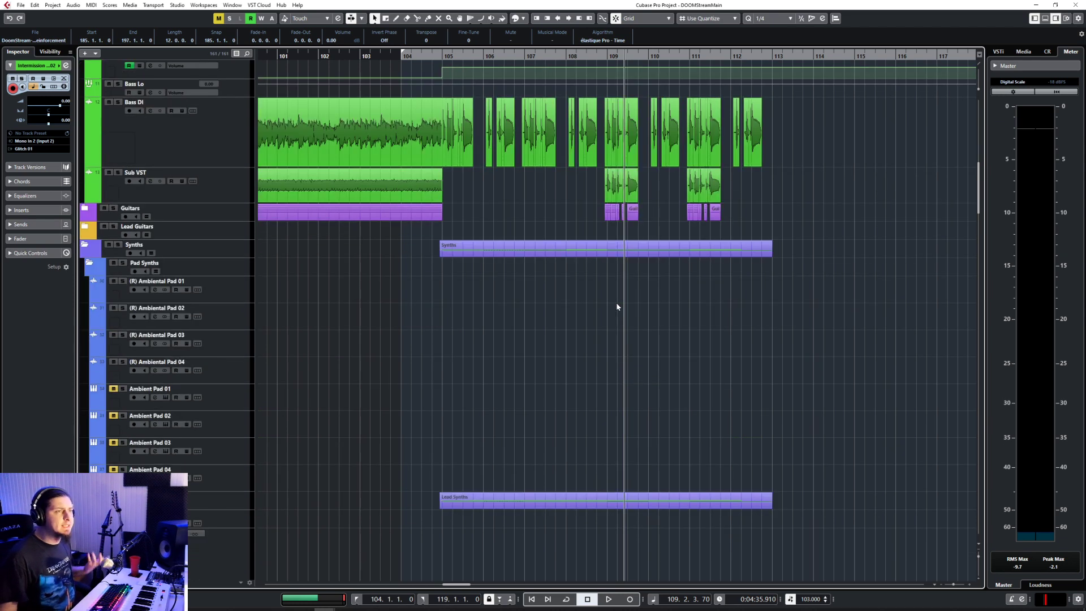
scroll(616, 305, down, 15)
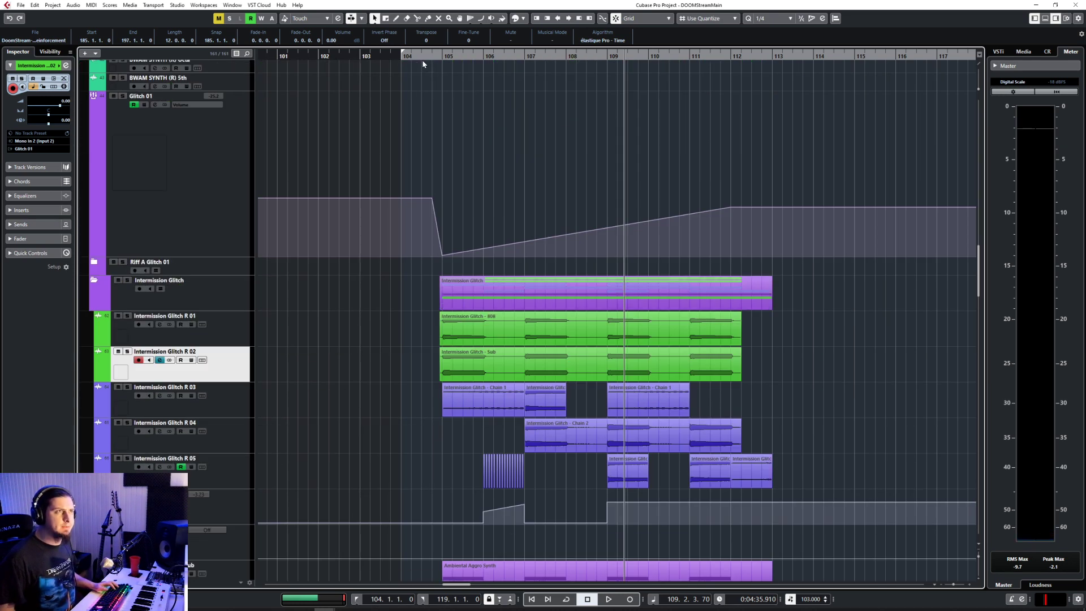
click(423, 64)
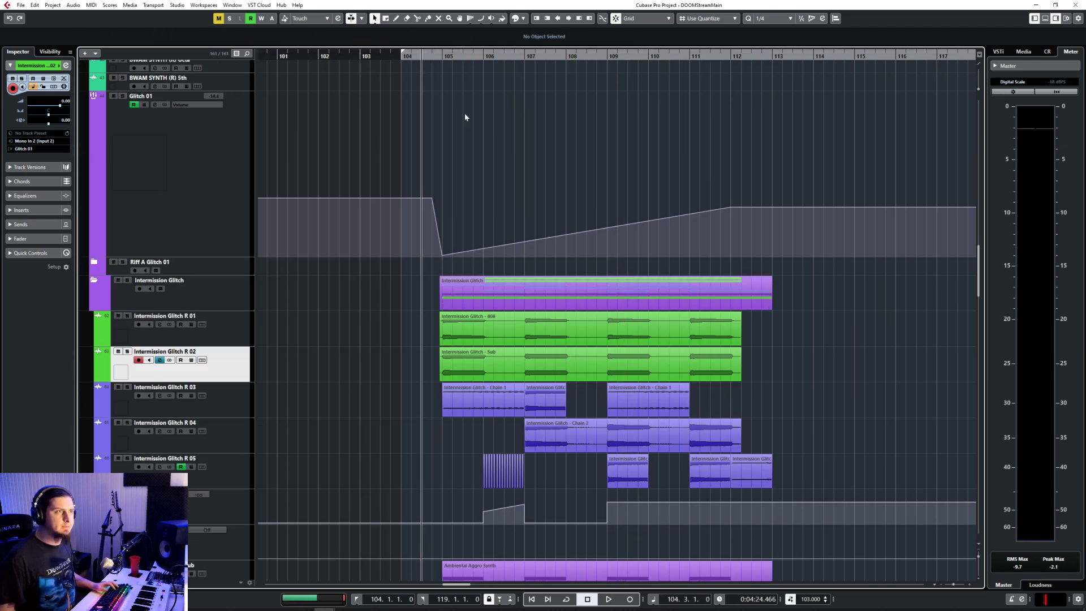
key(space)
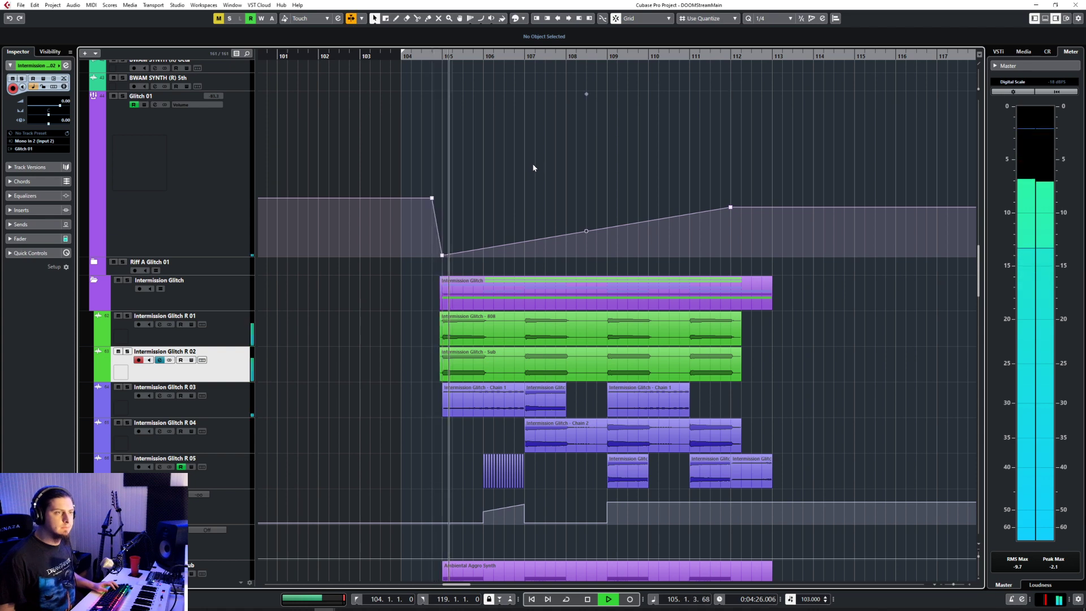
scroll(533, 167, up, 10)
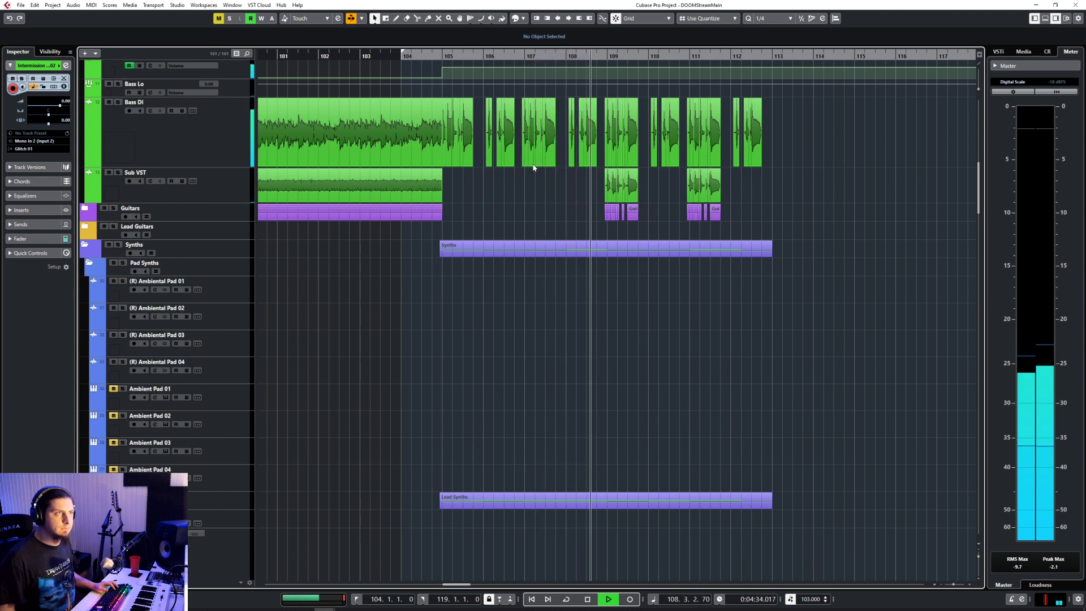
Step: Set the band 1 low cut of the Frequency EQ on Bass Mid to 87 Hz
click(201, 141)
scroll(362, 181, up, 5)
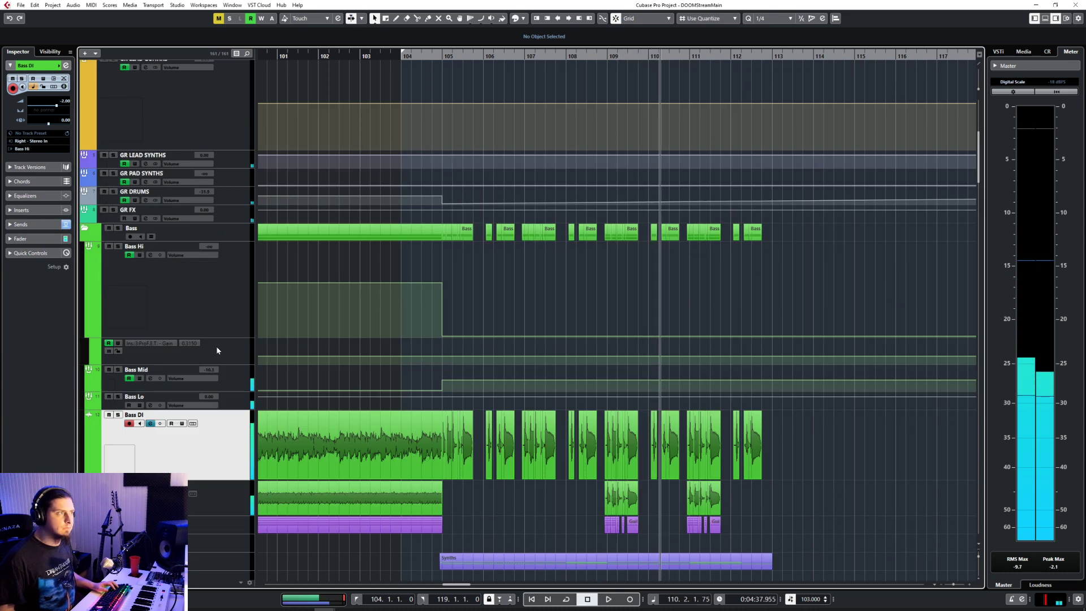
click(232, 376)
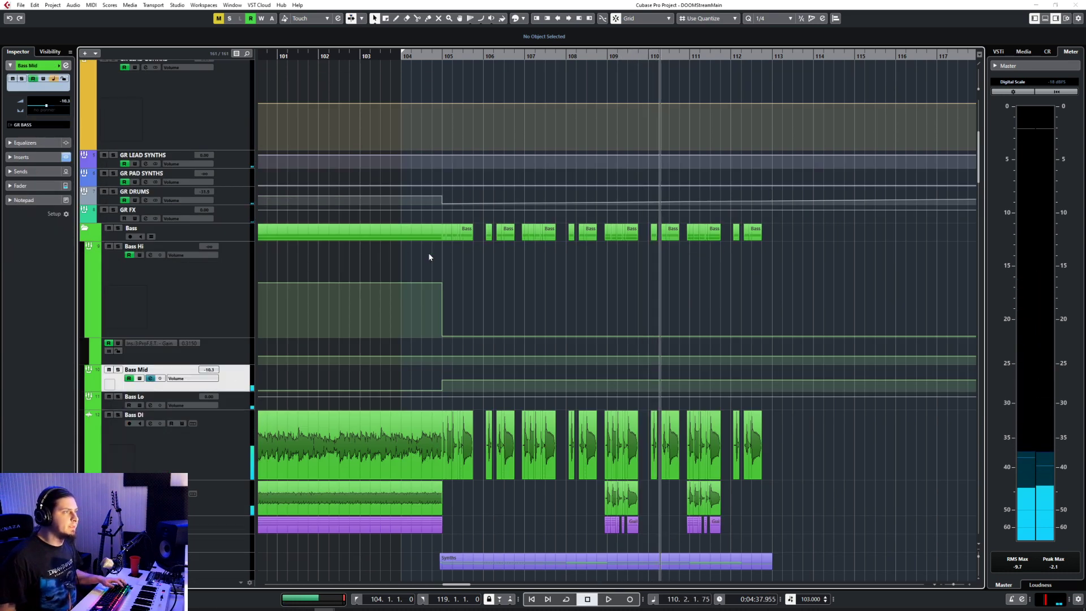
key(F3)
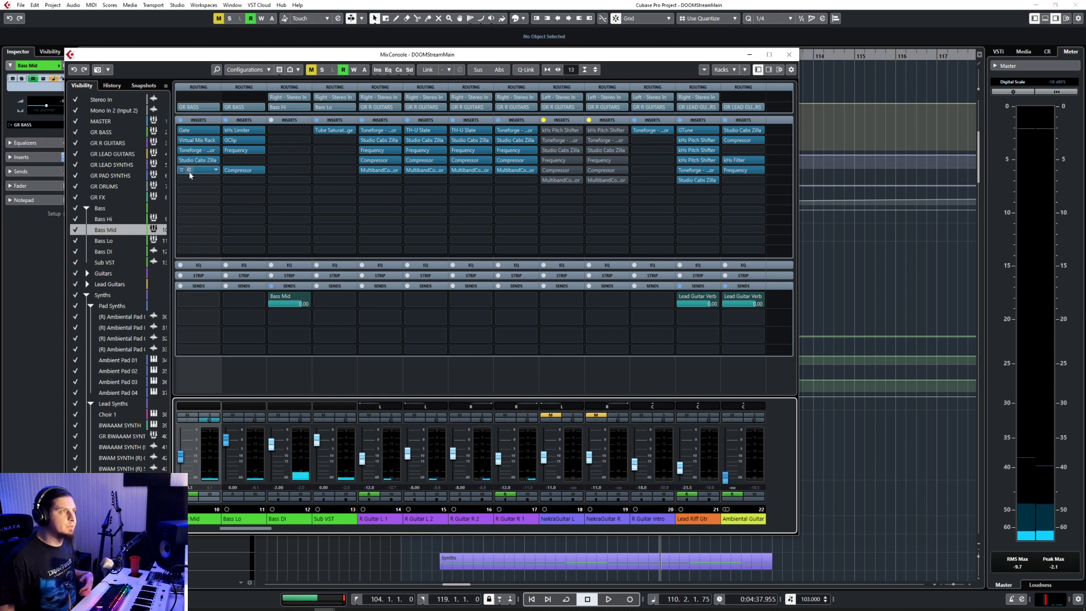
click(189, 171)
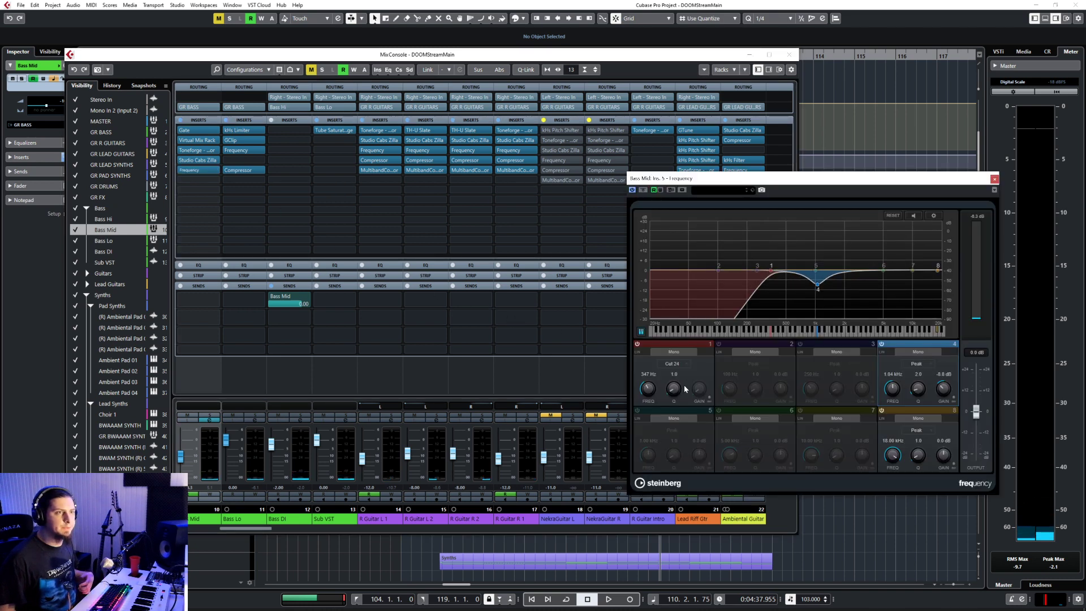
drag(653, 388, 654, 402)
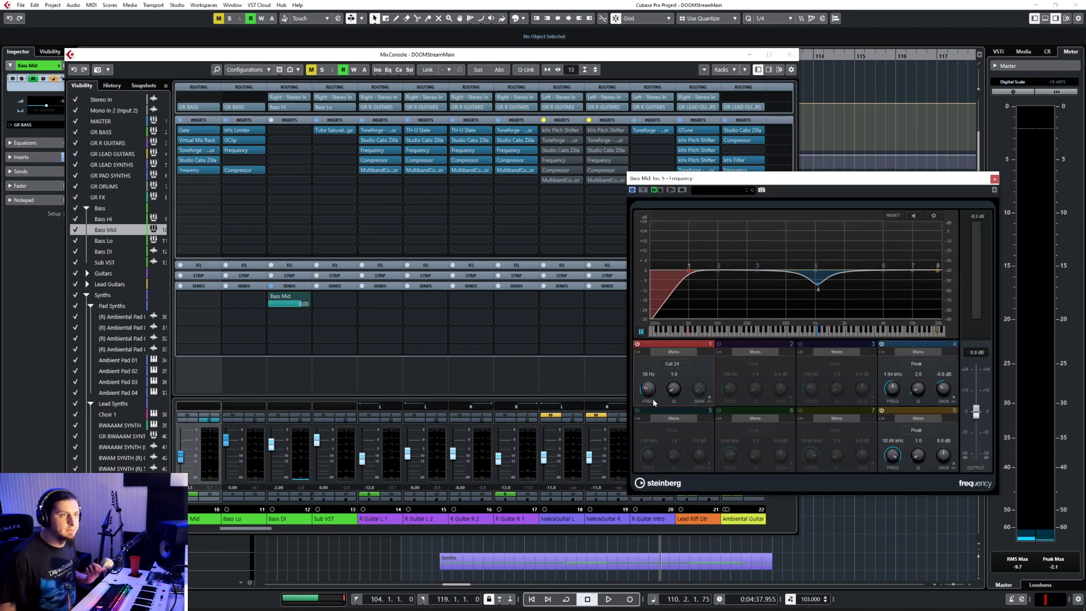
key(space)
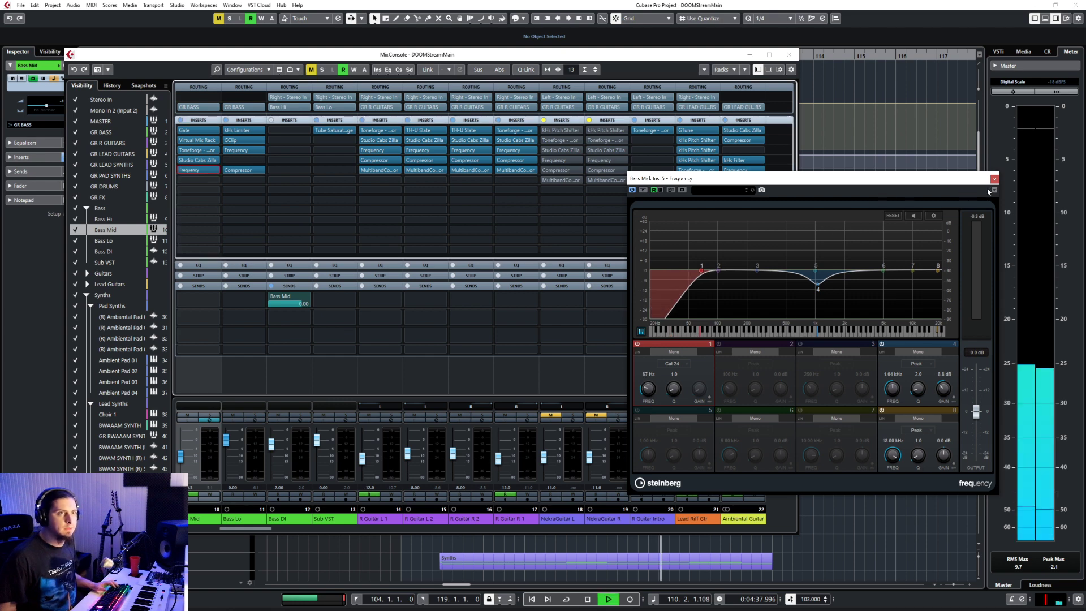
click(995, 180)
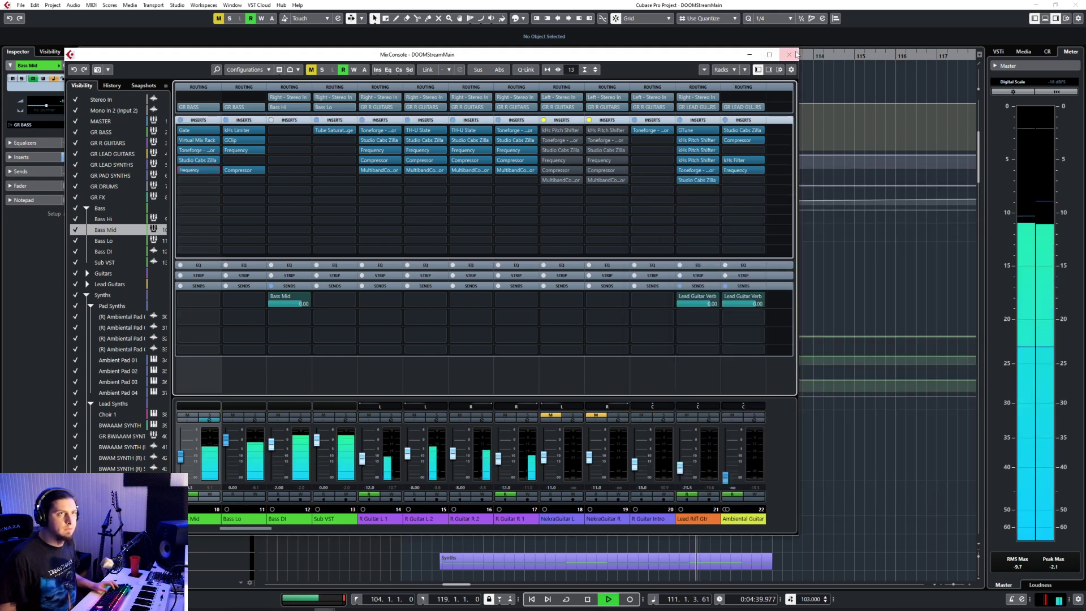
click(789, 54)
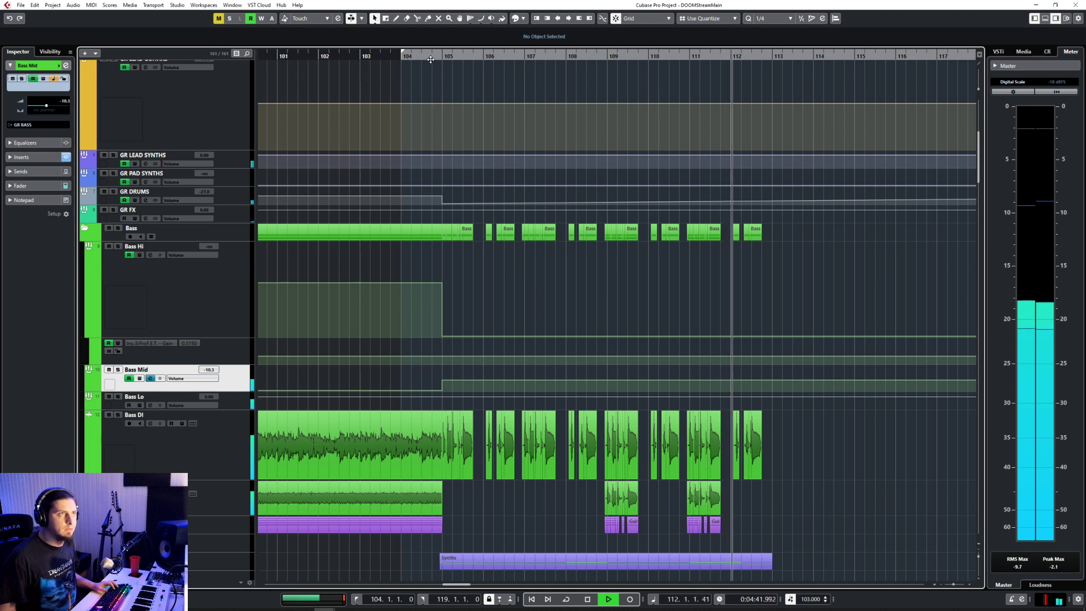
Step: Replay from bar 104 and check the live spectrum of Bass Mid in its Frequency EQ
click(422, 57)
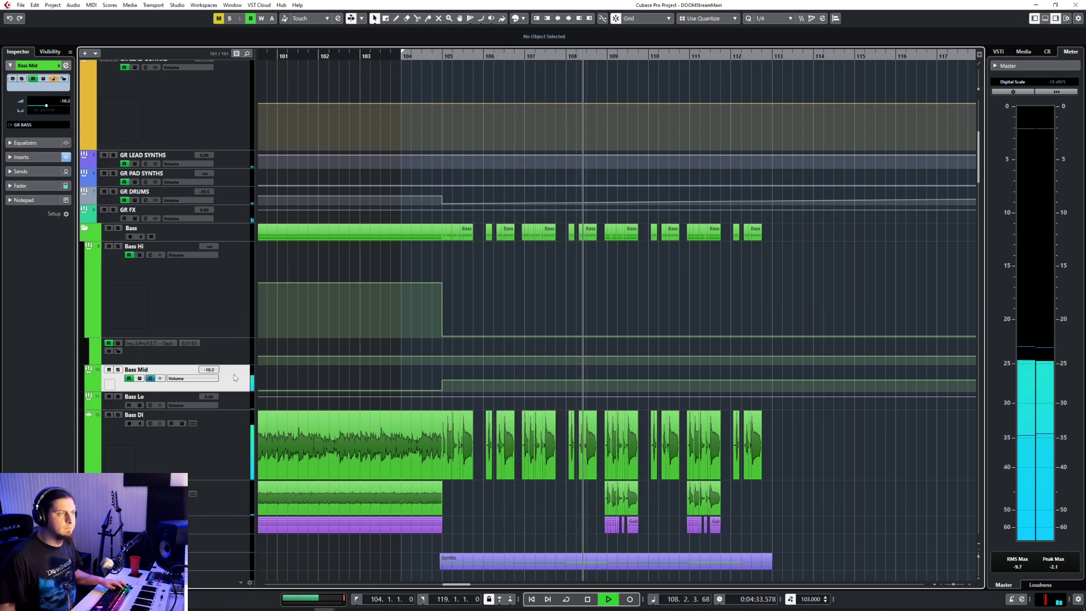
key(F3)
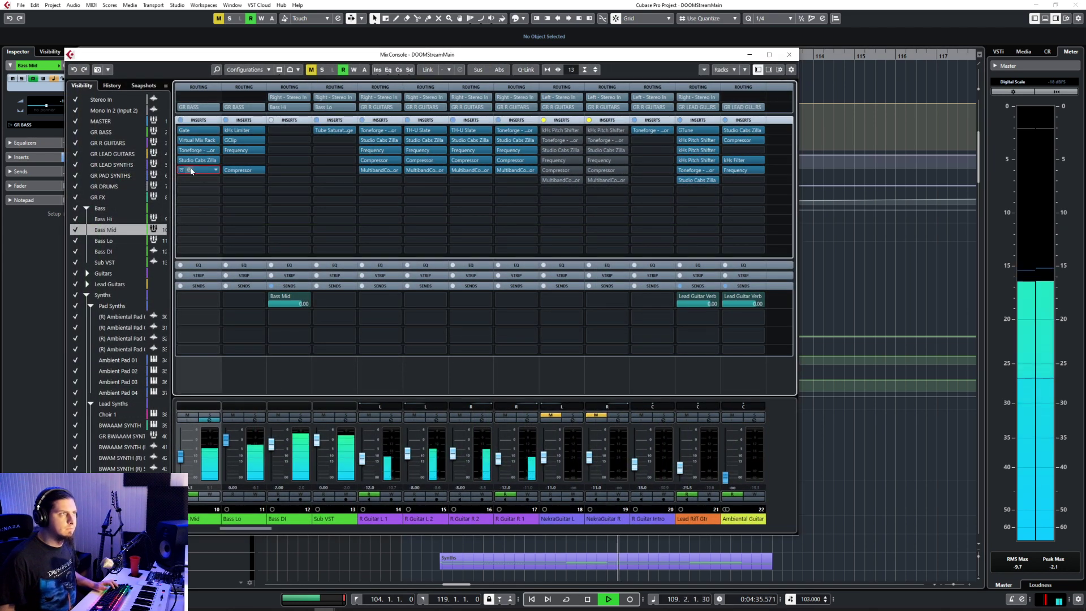
click(191, 170)
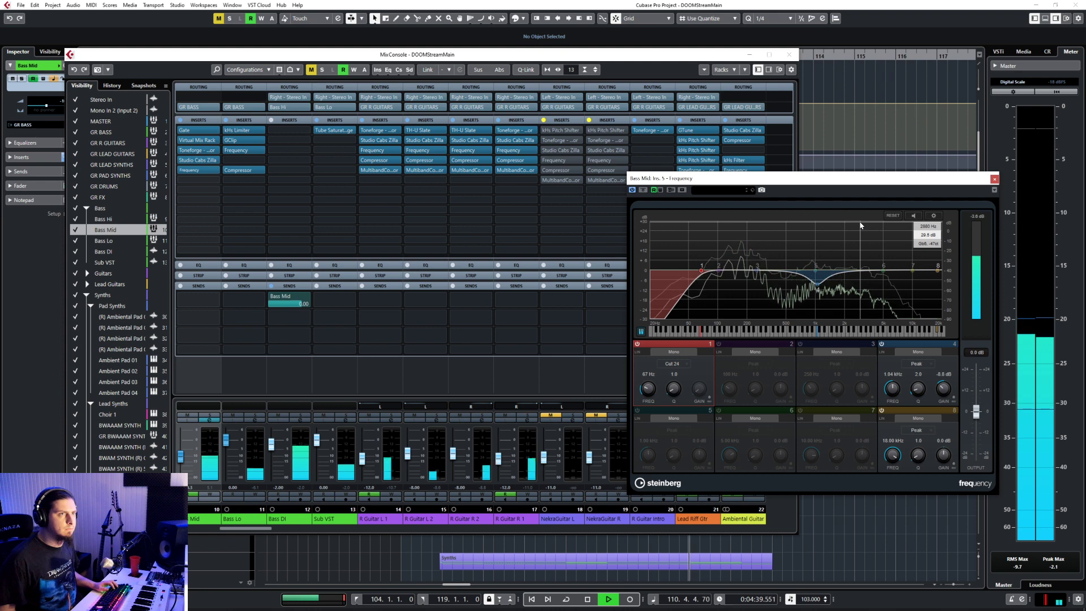
click(994, 179)
click(789, 55)
Step: Stop playback and look through the project's tracks, from the group channels down past the glitch layers to the Riff C synths
scroll(688, 323, down, 15)
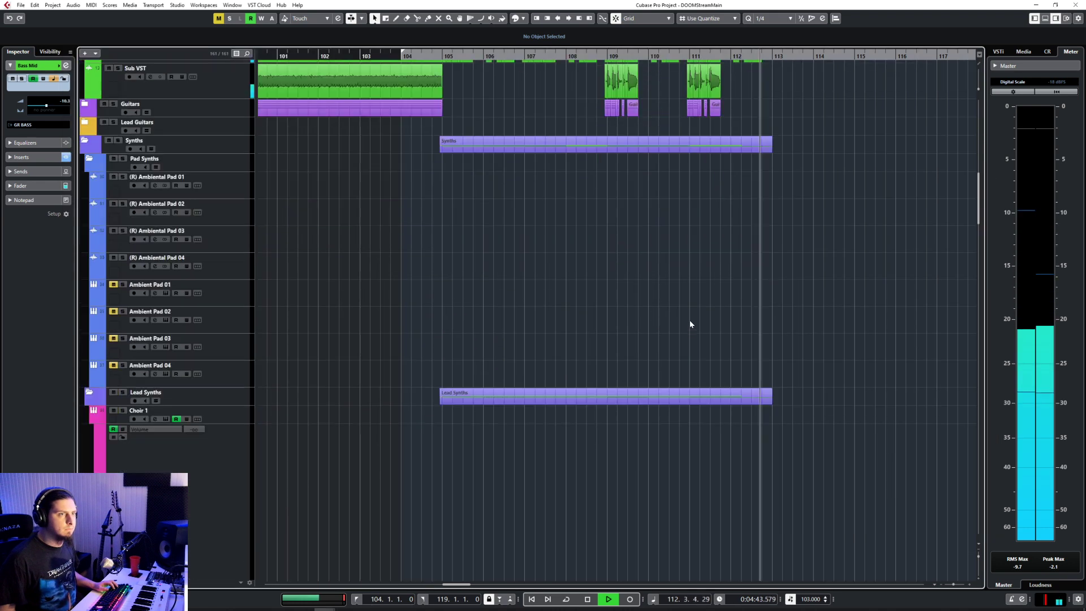
scroll(691, 324, down, 10)
scroll(679, 351, up, 5)
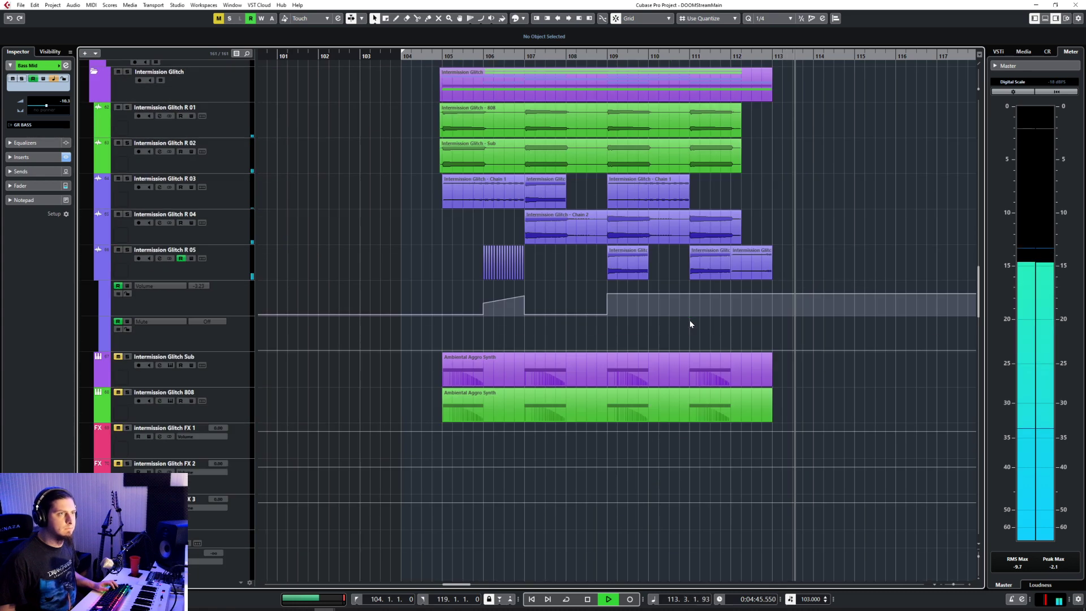
key(space)
scroll(661, 360, up, 10)
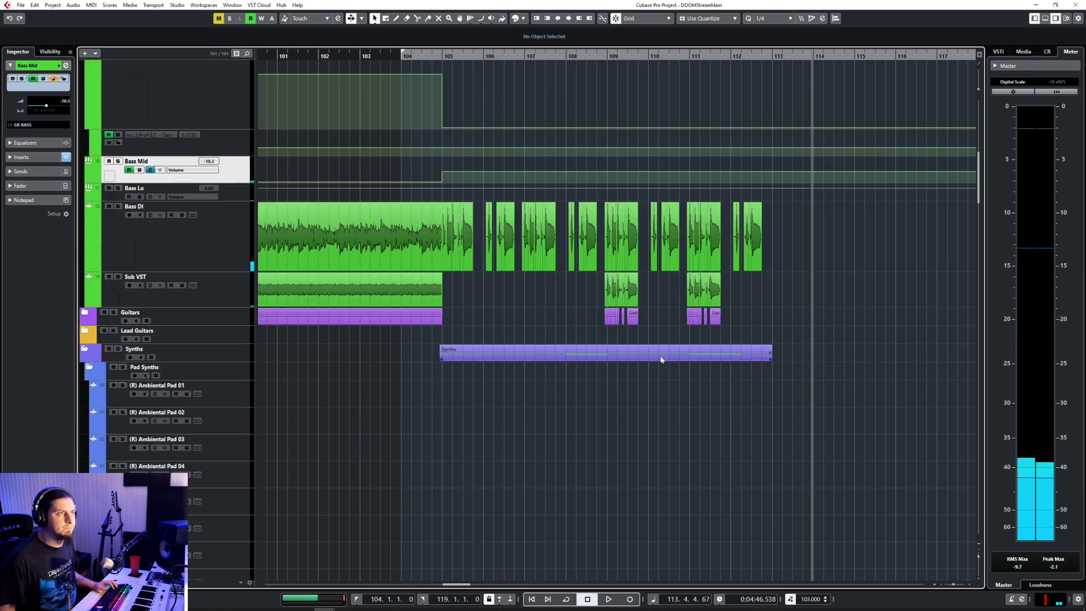
scroll(660, 356, up, 8)
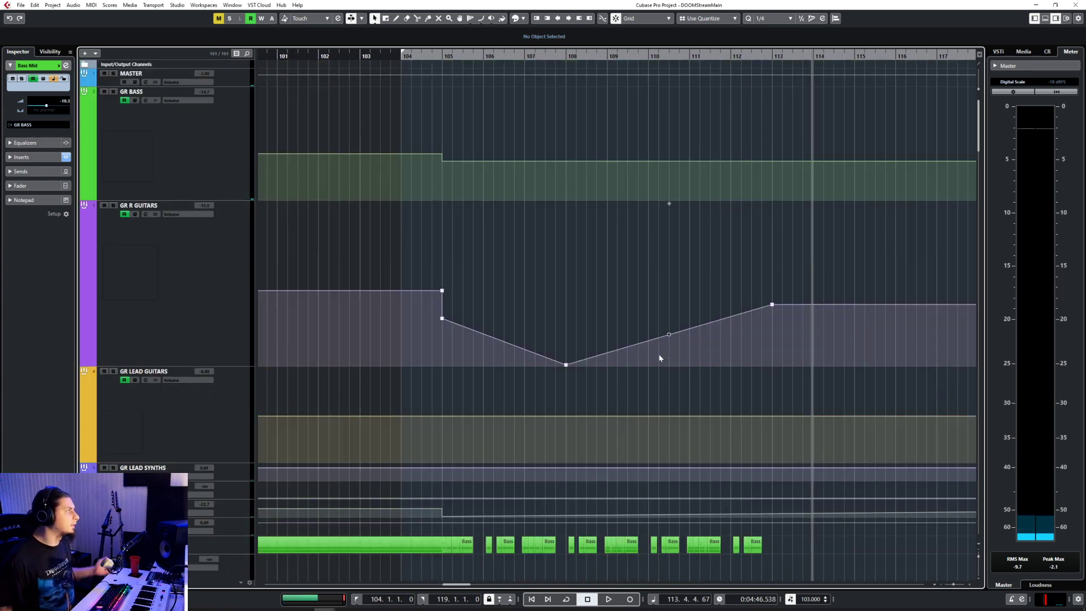
scroll(660, 358, down, 15)
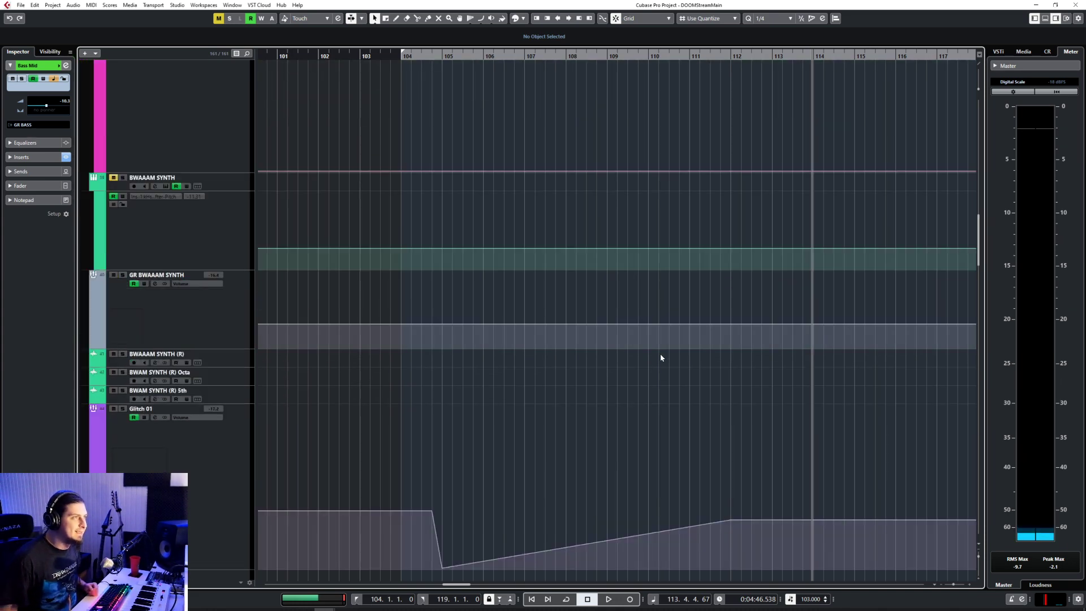
scroll(659, 354, down, 10)
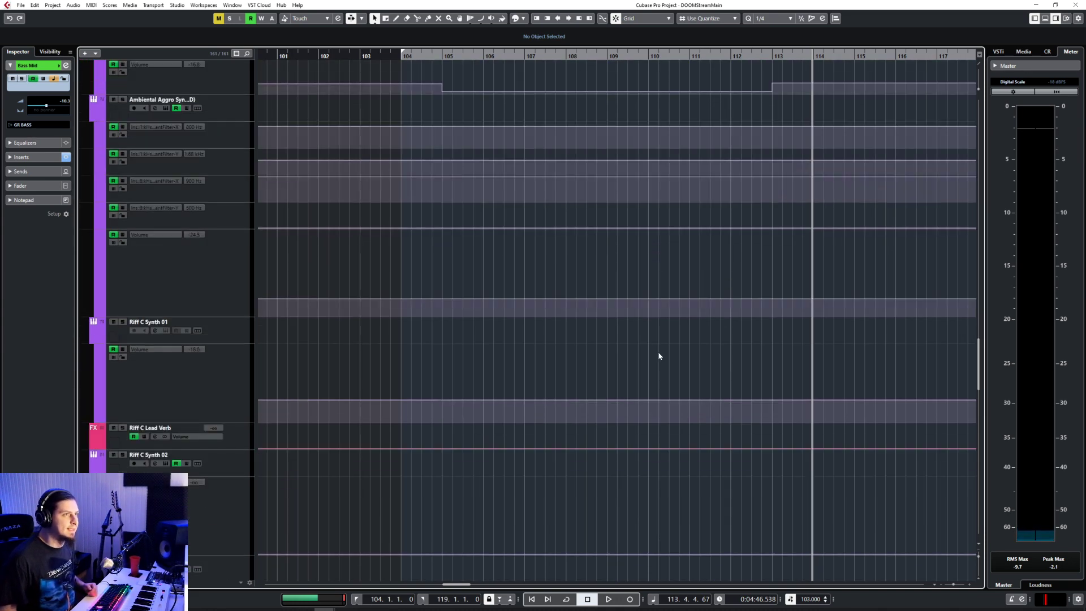
Step: Look through the project's tracks, from the Riff C synths down to the FX clips and back up past the glitch layers to the bass
scroll(659, 356, down, 3)
ctrl+scroll(659, 355, down, 3)
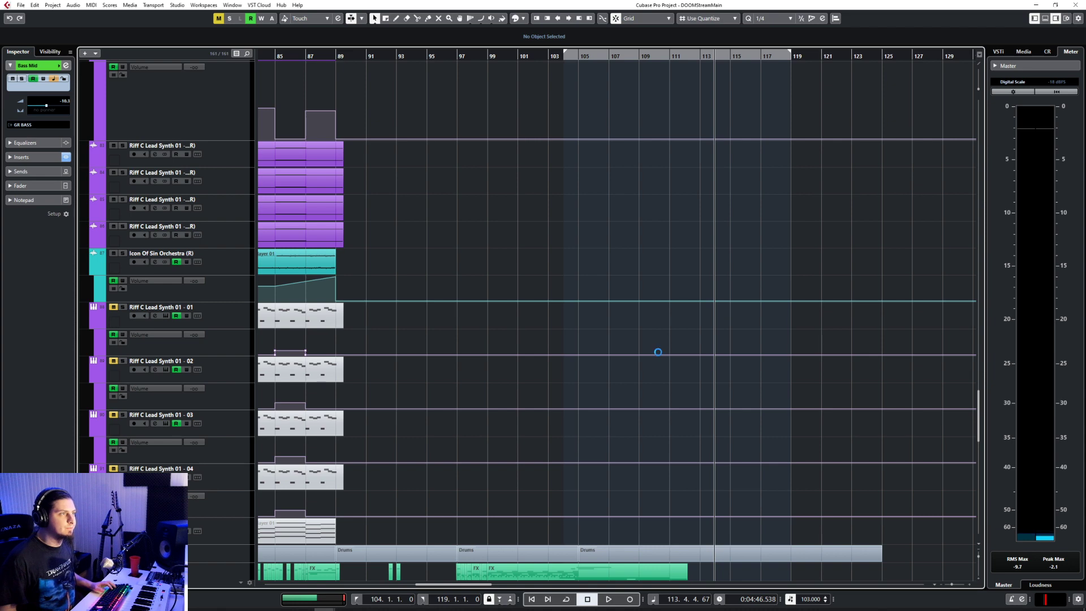
scroll(703, 396, down, 10)
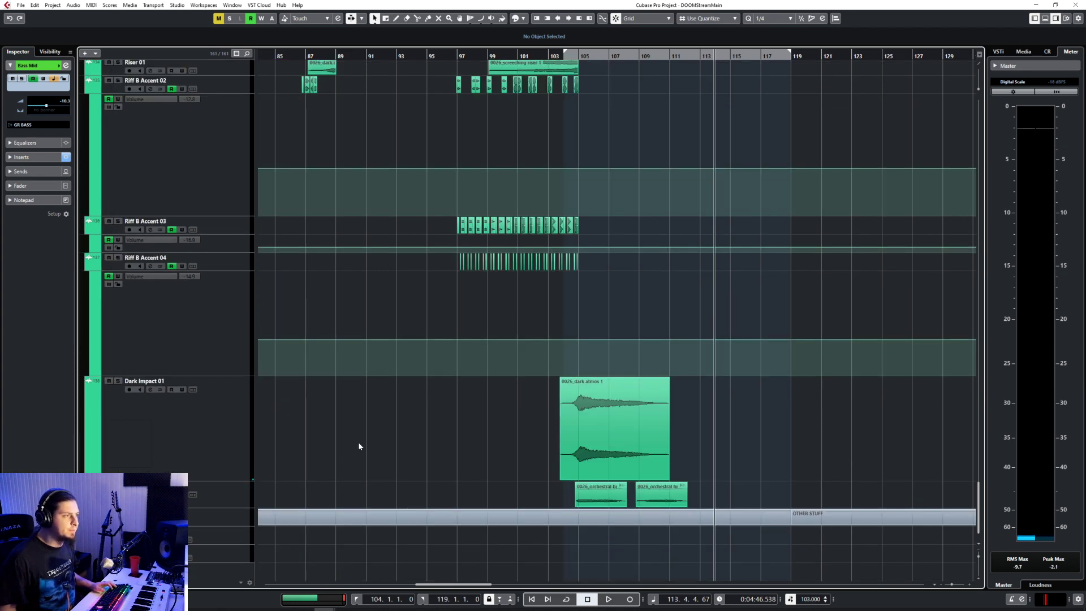
scroll(409, 409, up, 20)
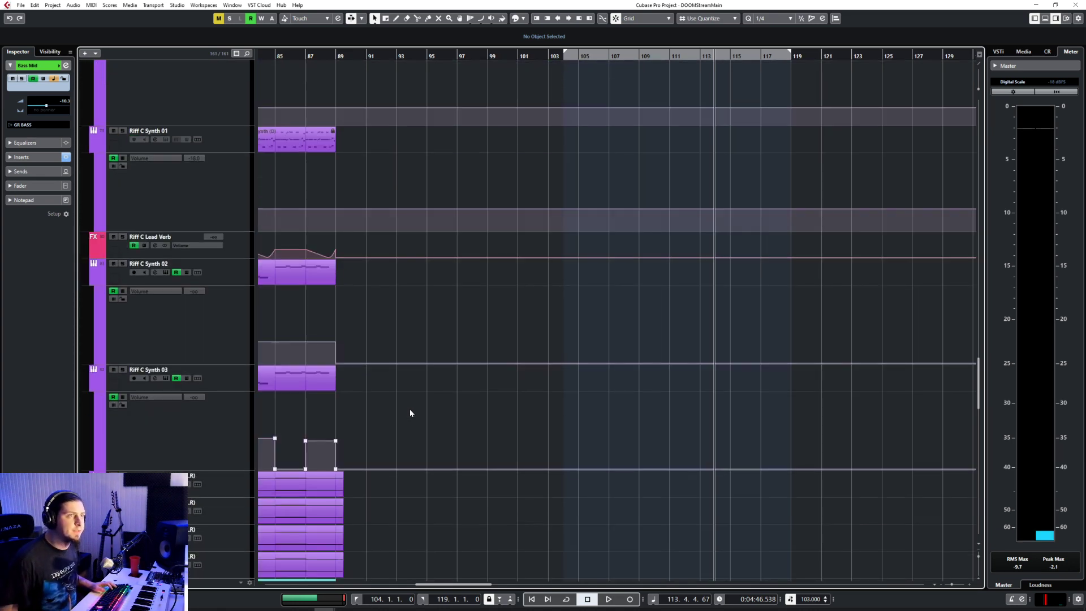
scroll(396, 405, down, 5)
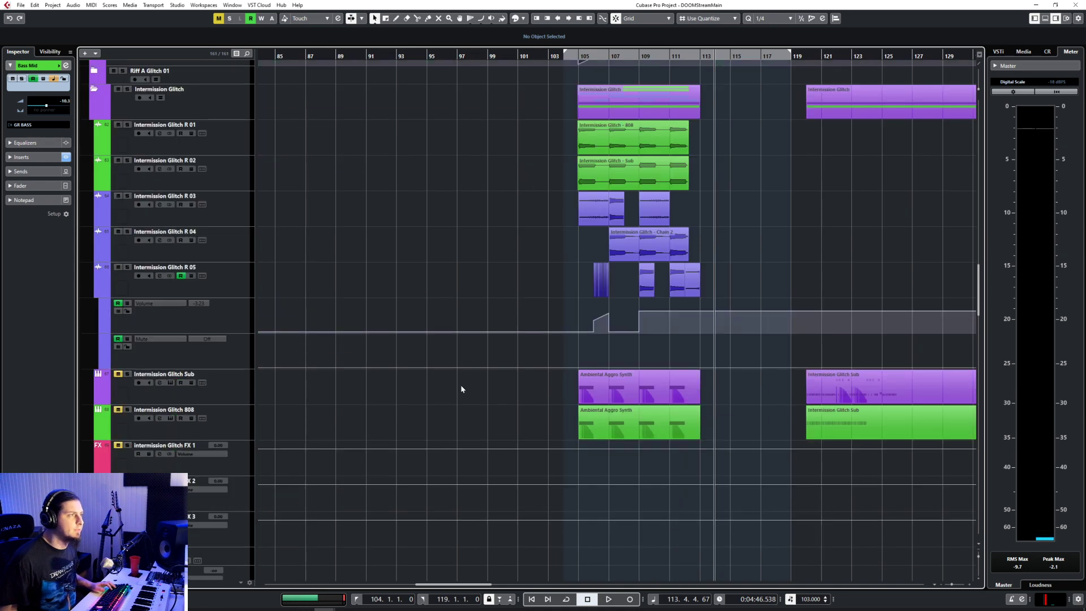
scroll(460, 387, down, 15)
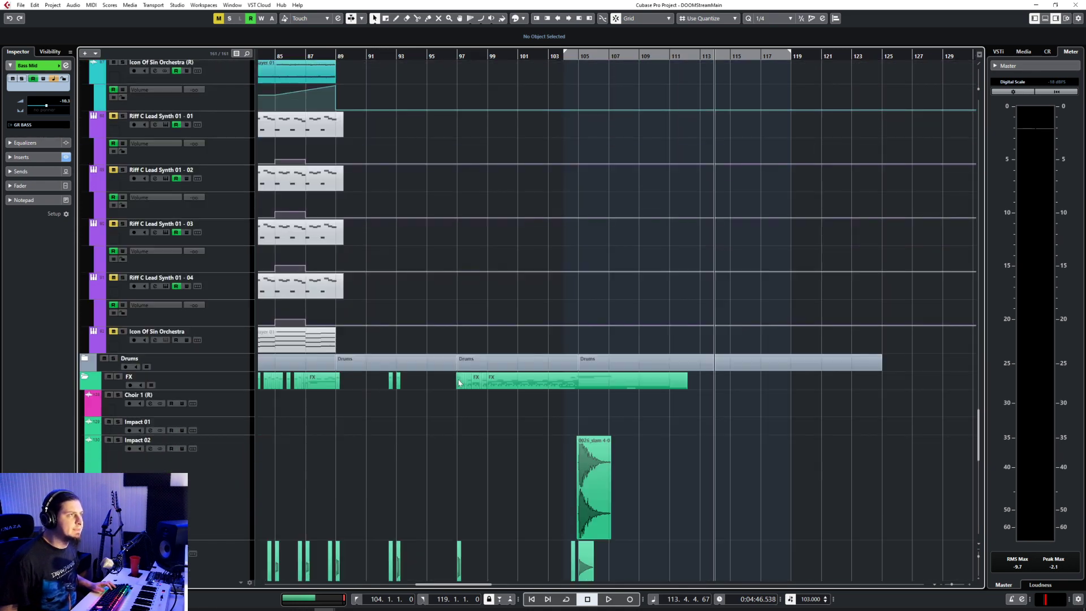
scroll(402, 215, up, 10)
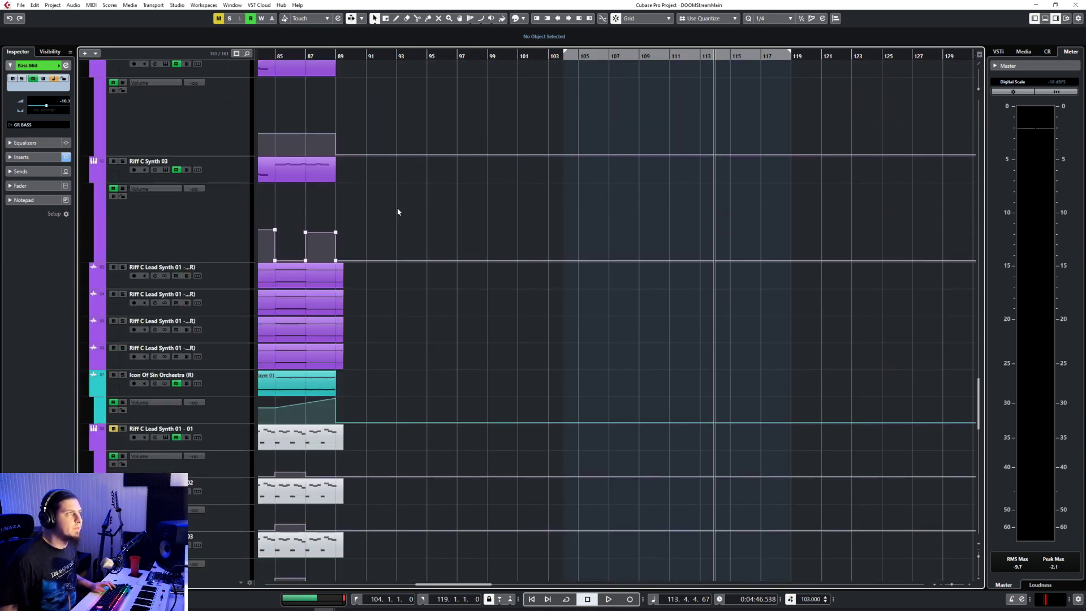
scroll(399, 204, up, 6)
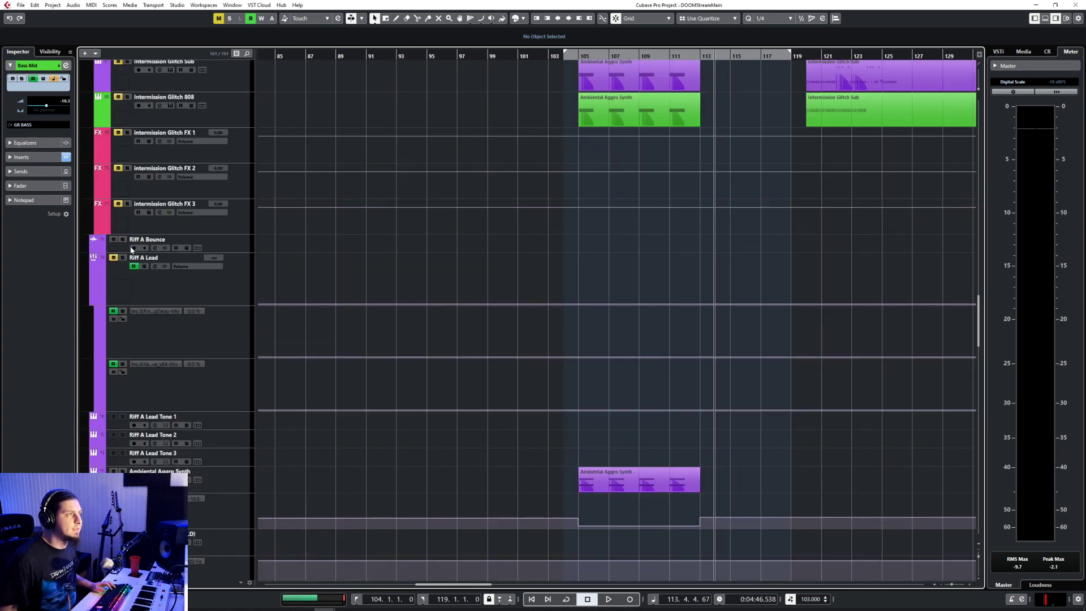
scroll(394, 290, up, 8)
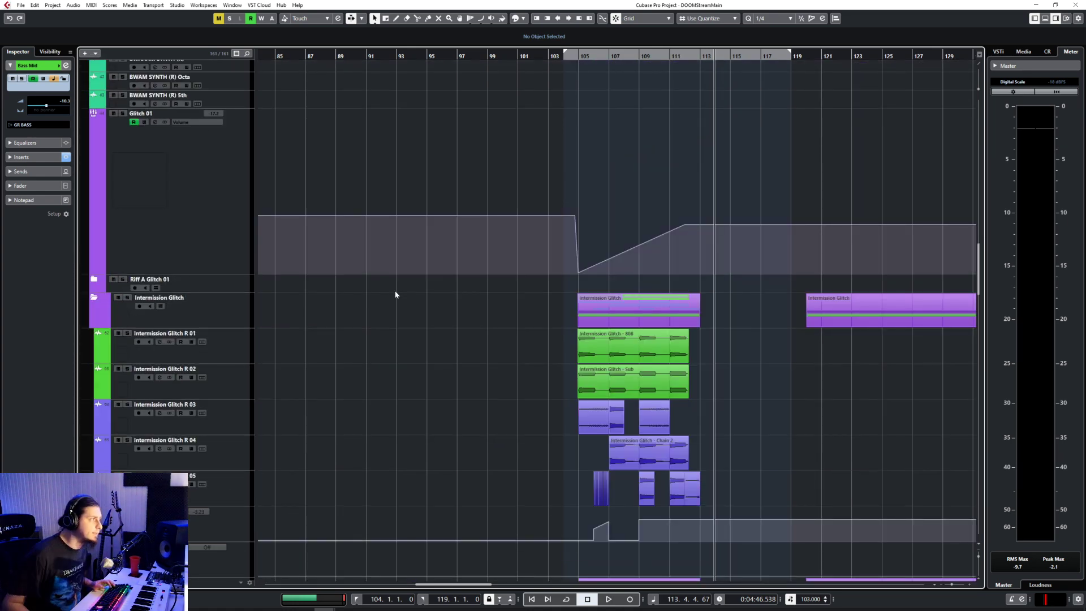
scroll(387, 283, up, 10)
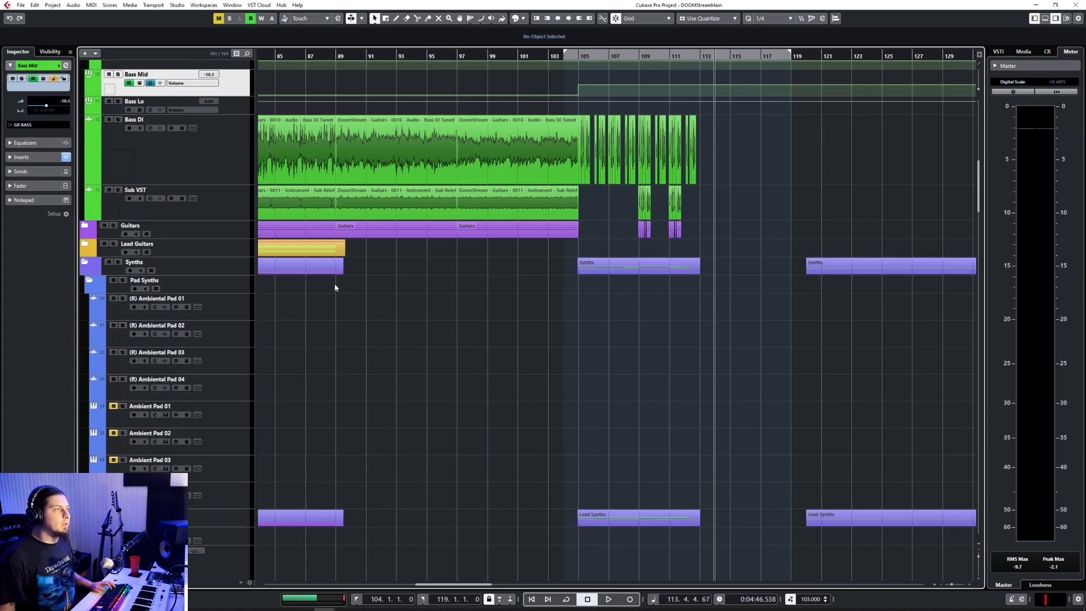
Step: Collapse the Synths, FX and Bass folders to tidy the track list
click(84, 266)
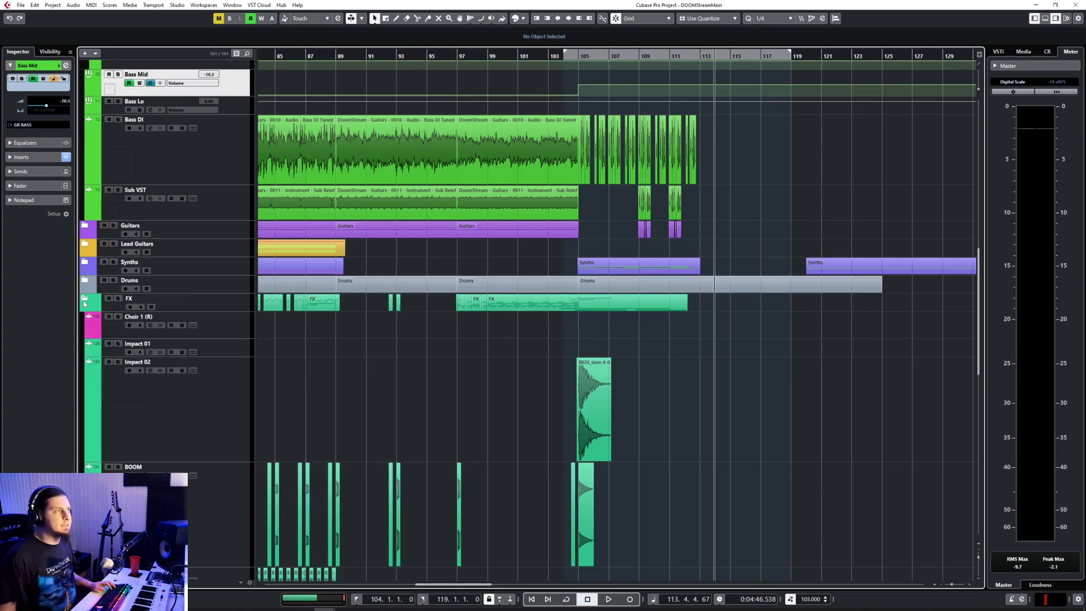
click(84, 302)
click(86, 136)
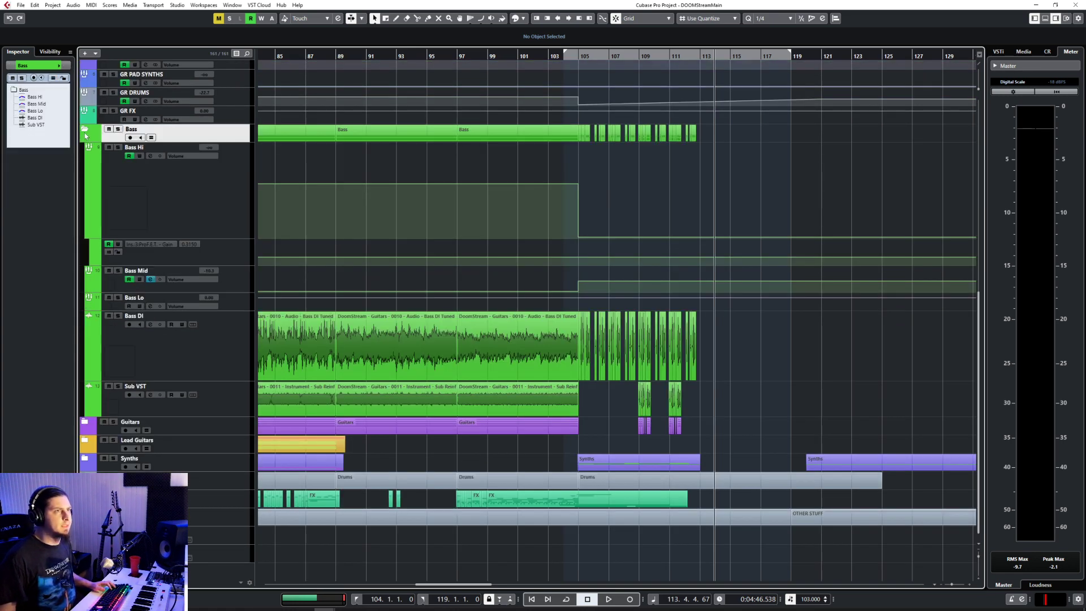
click(86, 131)
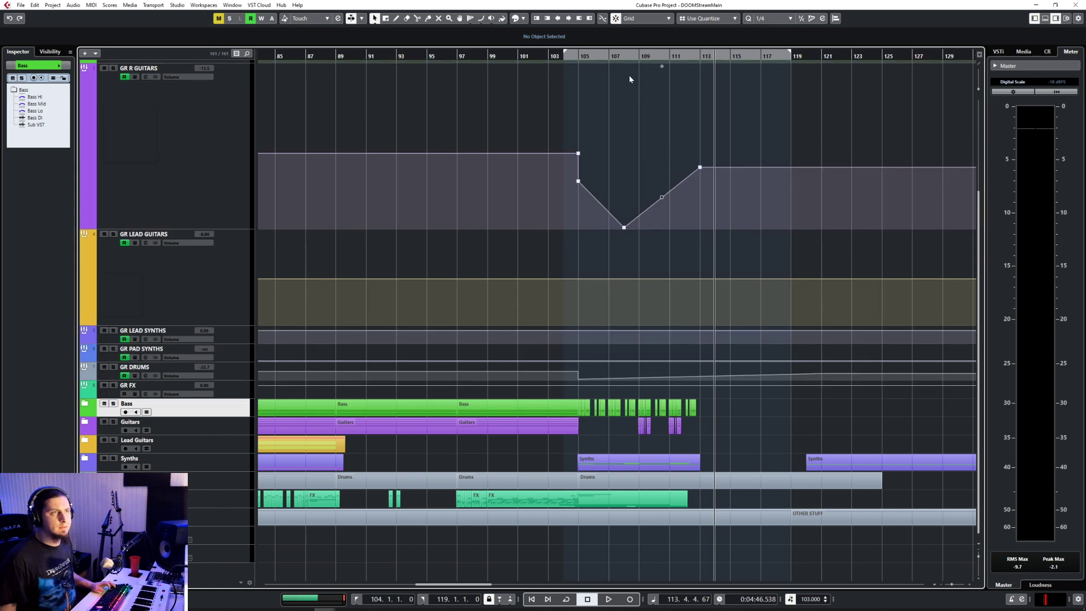
Step: Replay the transition into the intermission from about bar 101 and look over the FX folder's tracks while listening
click(525, 55)
key(space)
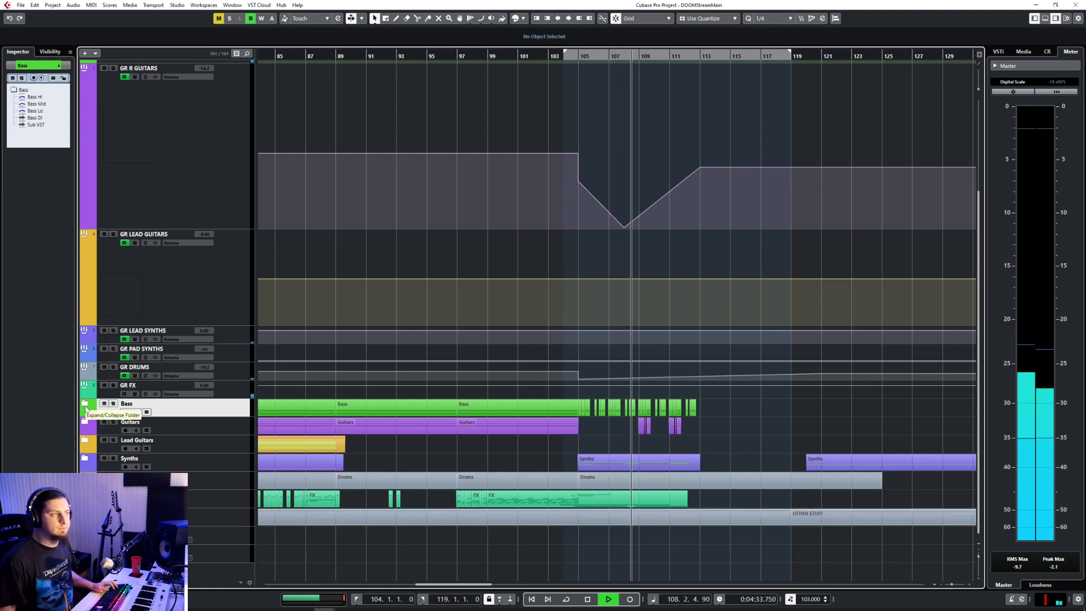
click(85, 515)
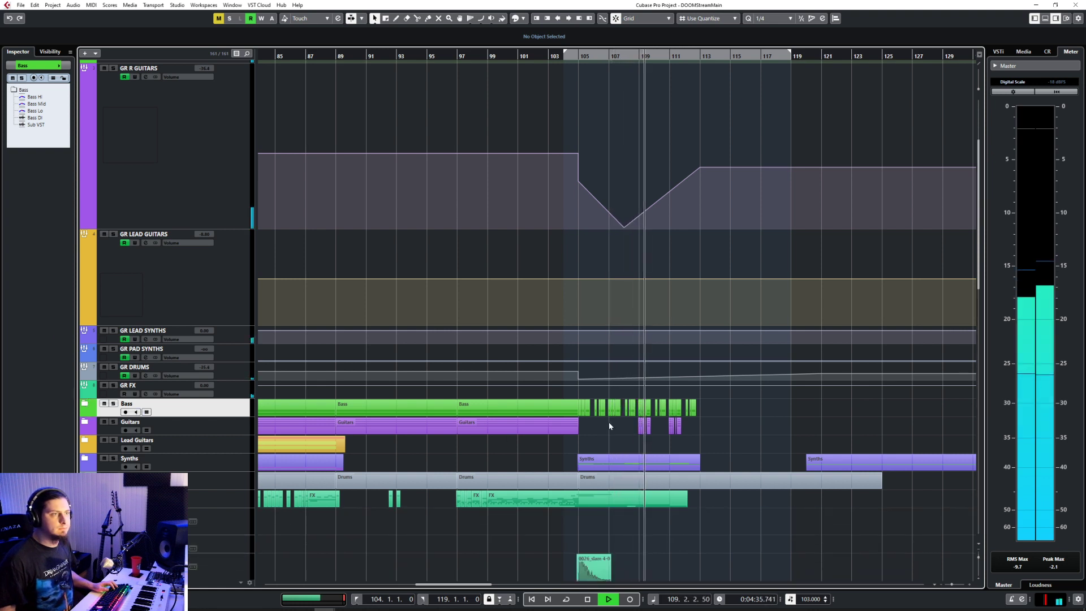
scroll(610, 426, down, 8)
scroll(610, 426, down, 5)
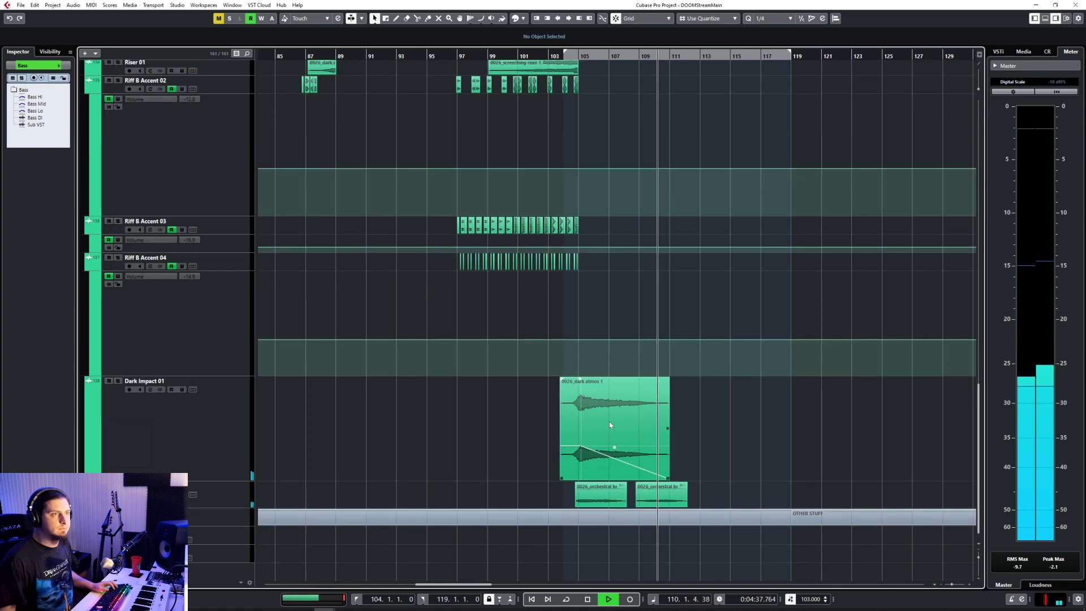
scroll(610, 426, up, 12)
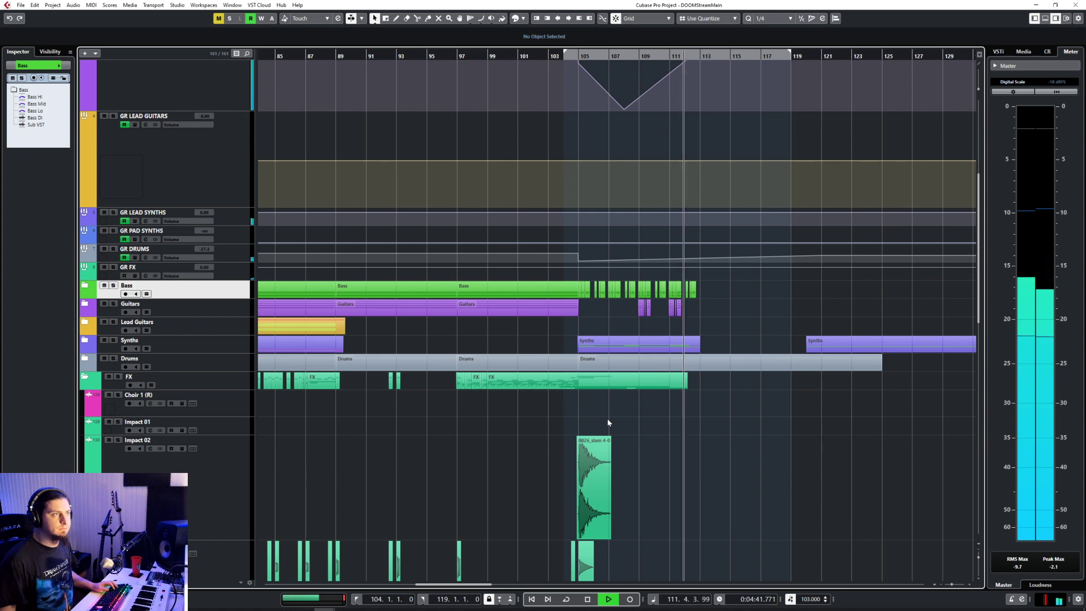
scroll(608, 423, down, 10)
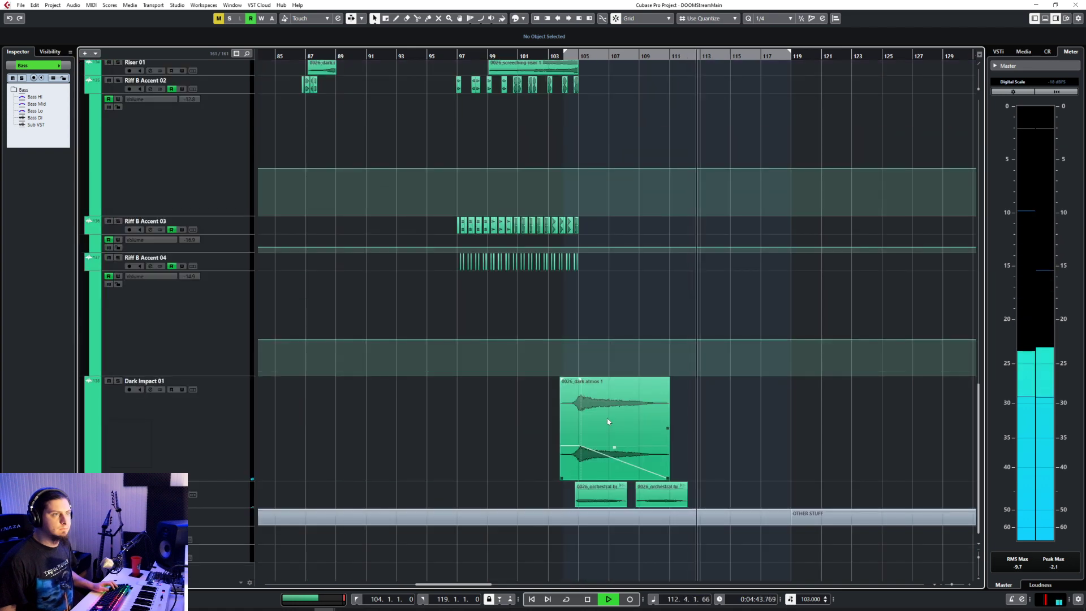
scroll(608, 421, up, 4)
key(space)
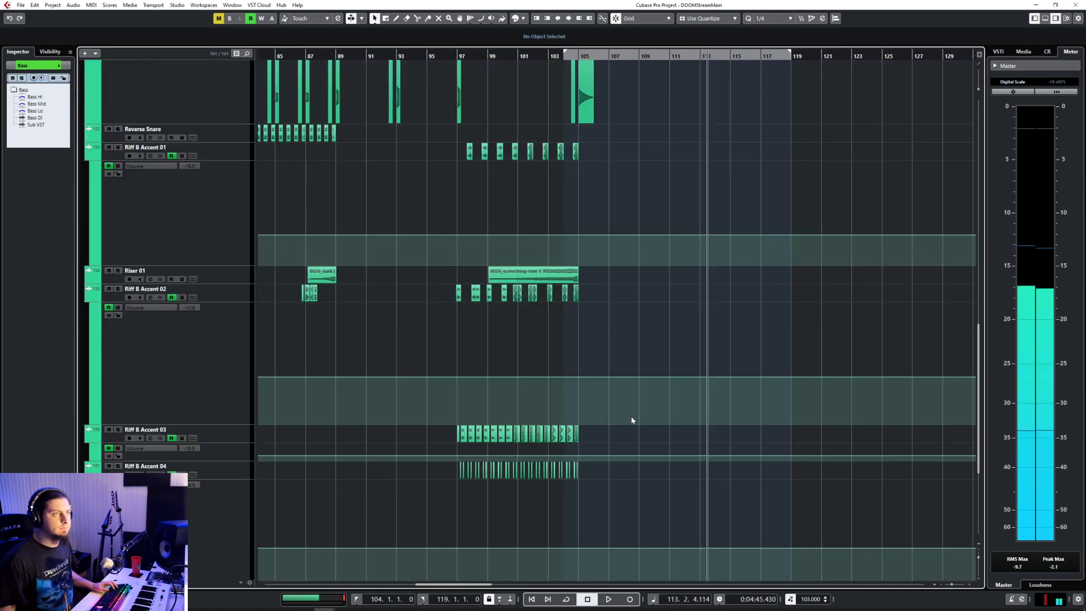
Step: Copy the BOOM clip and sub drop around bar 105 on the BOOM track and paste them at 106.3.1.0
scroll(629, 416, up, 10)
scroll(534, 383, up, 4)
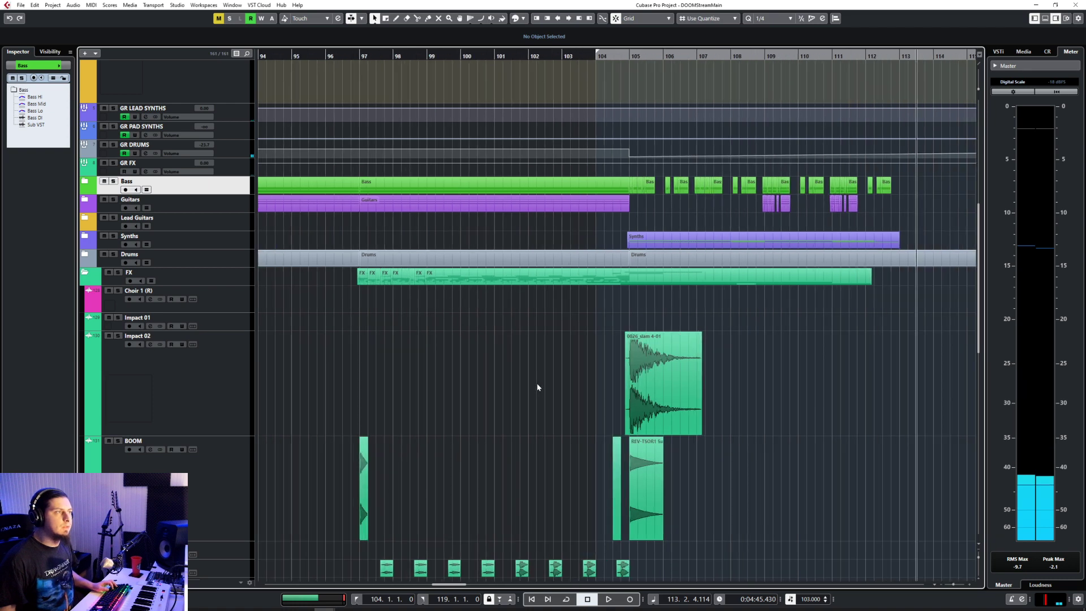
scroll(622, 376, down, 5)
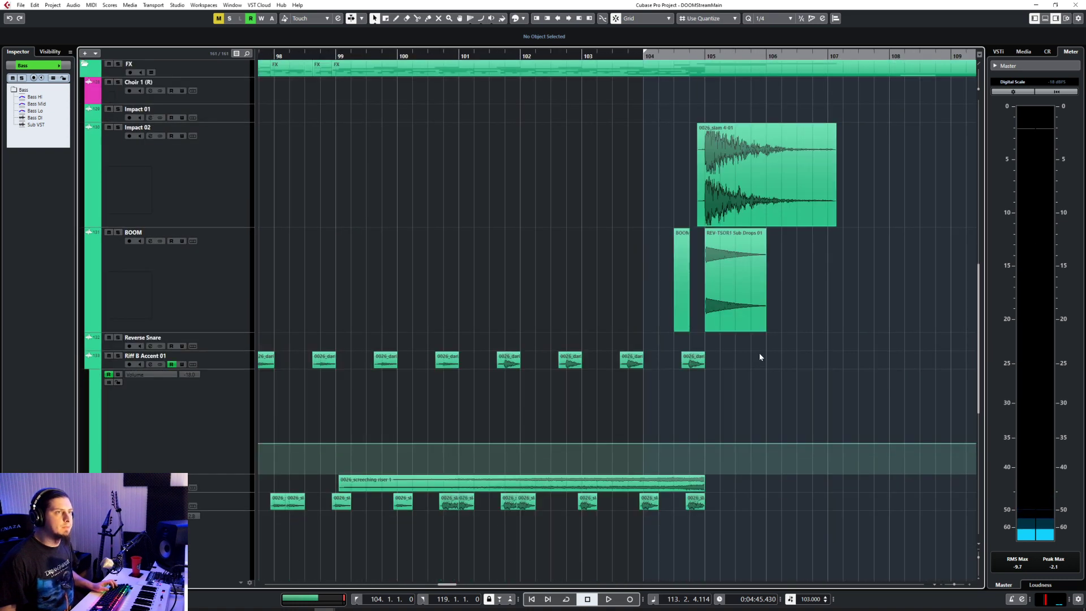
drag(656, 289, 761, 314)
scroll(817, 311, right, 3)
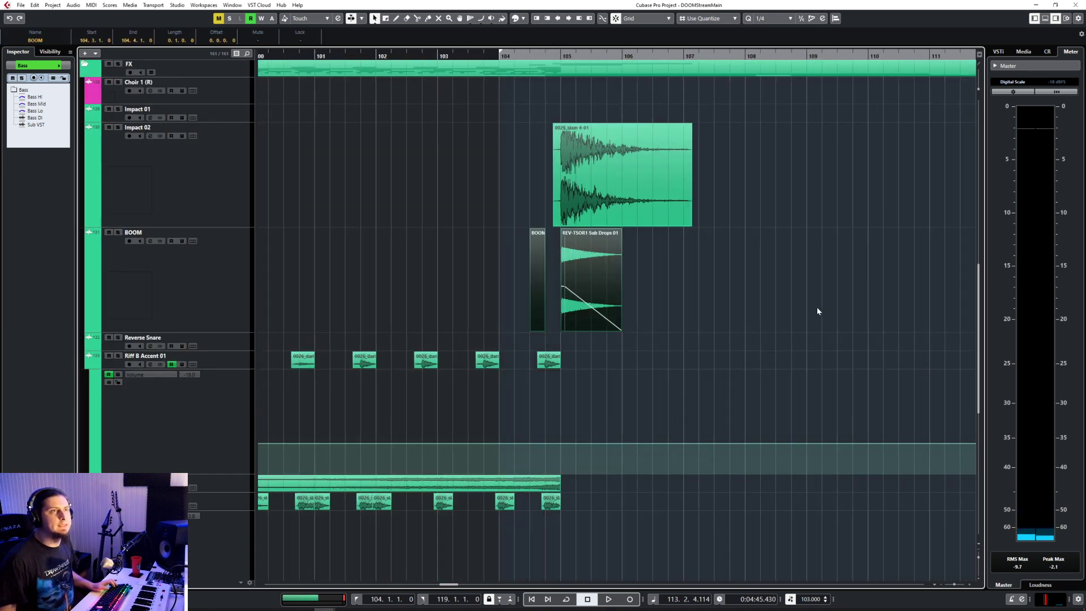
scroll(817, 311, right, 2)
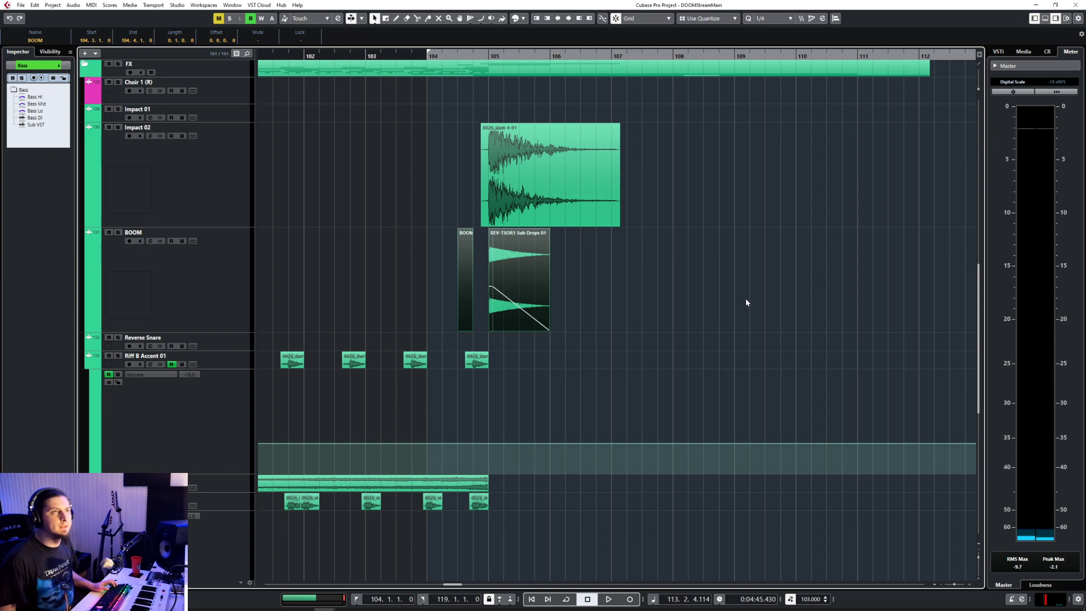
click(581, 54)
click(216, 269)
key(ctrl+v)
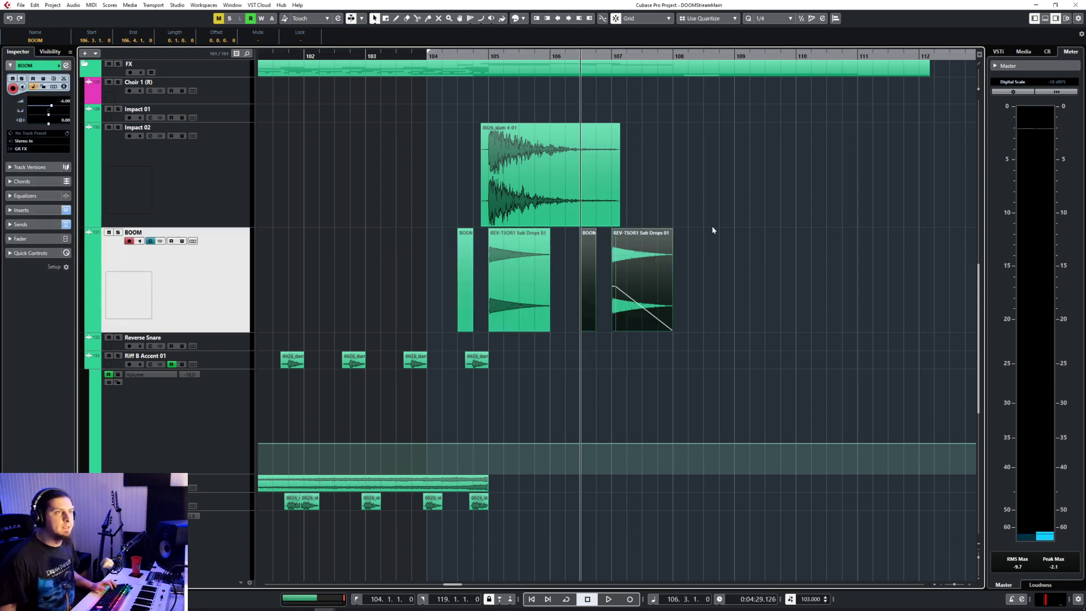
Step: Lower the clip volume of the copied sub drop at bar 107
click(711, 227)
scroll(629, 269, up, 3)
click(629, 272)
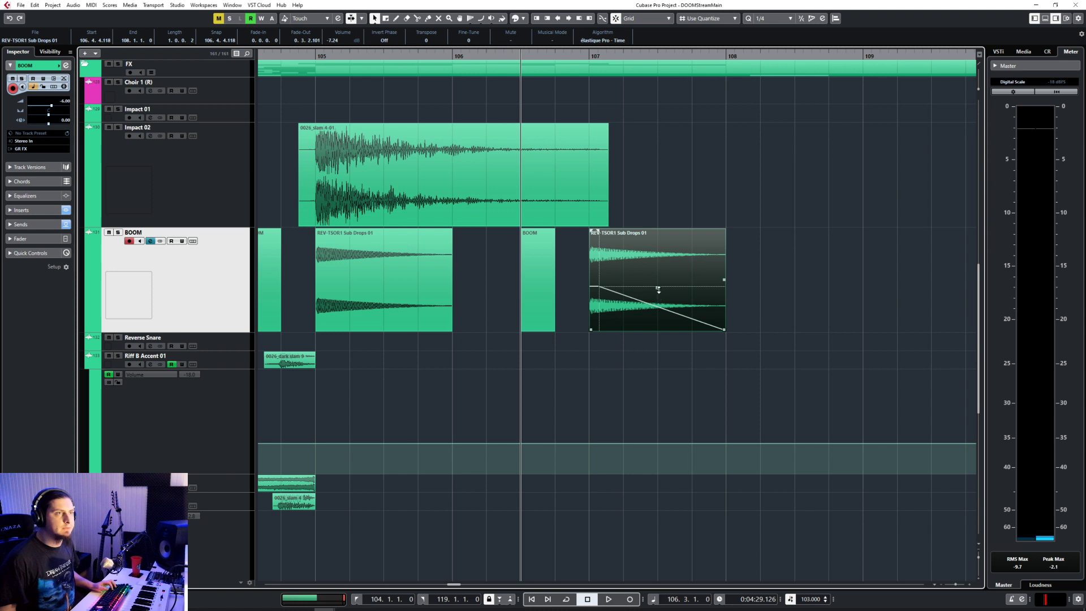
drag(656, 287, 654, 321)
Step: Copy the second BOOM clip with its quieter sub drop and paste the pair at 108.3.1.0 and 110.3.1.0
drag(480, 262, 802, 326)
click(840, 60)
scroll(753, 299, down, 2)
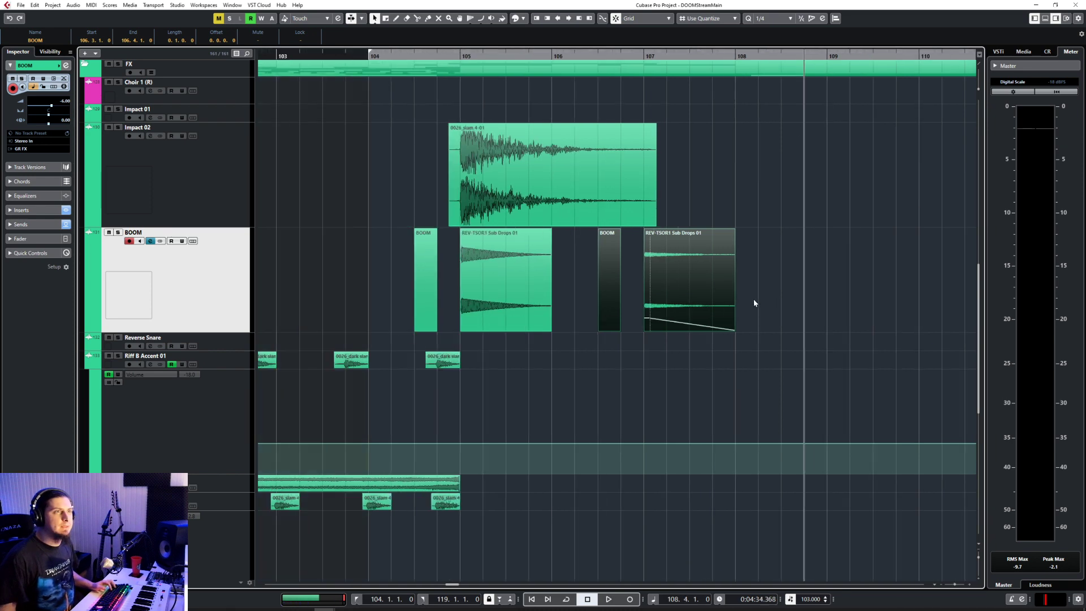
key(ctrl+v)
key(Delete)
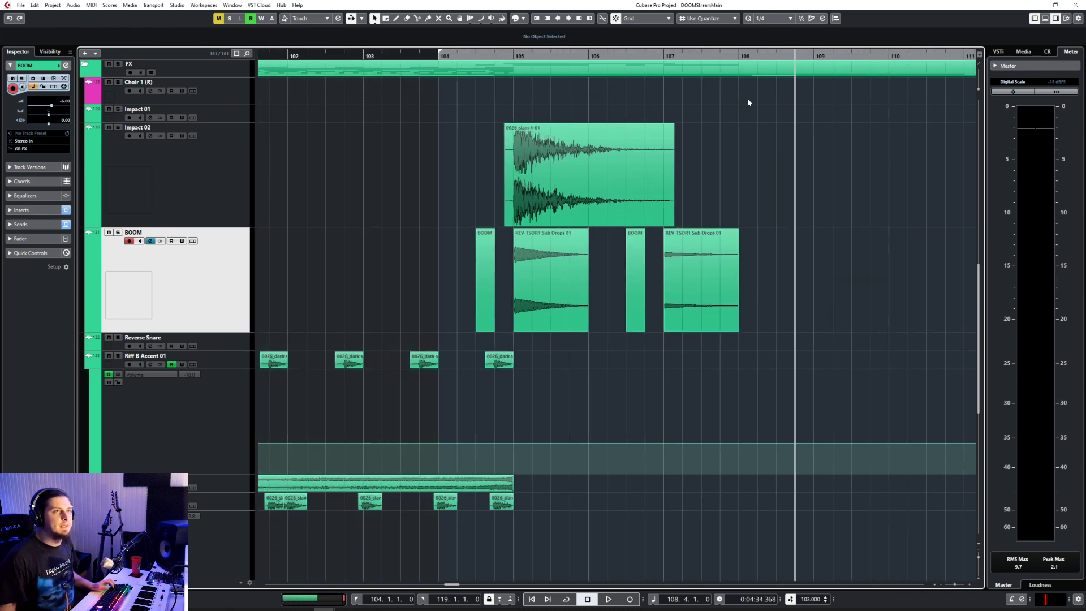
click(784, 56)
key(ctrl+v)
scroll(736, 118, right, 3)
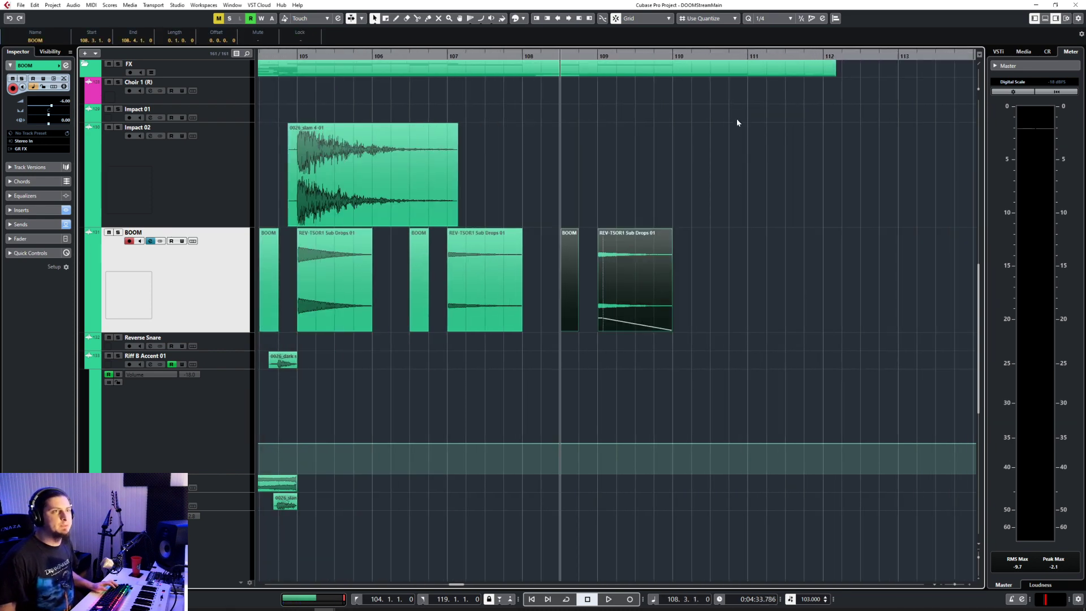
click(711, 56)
key(ctrl+v)
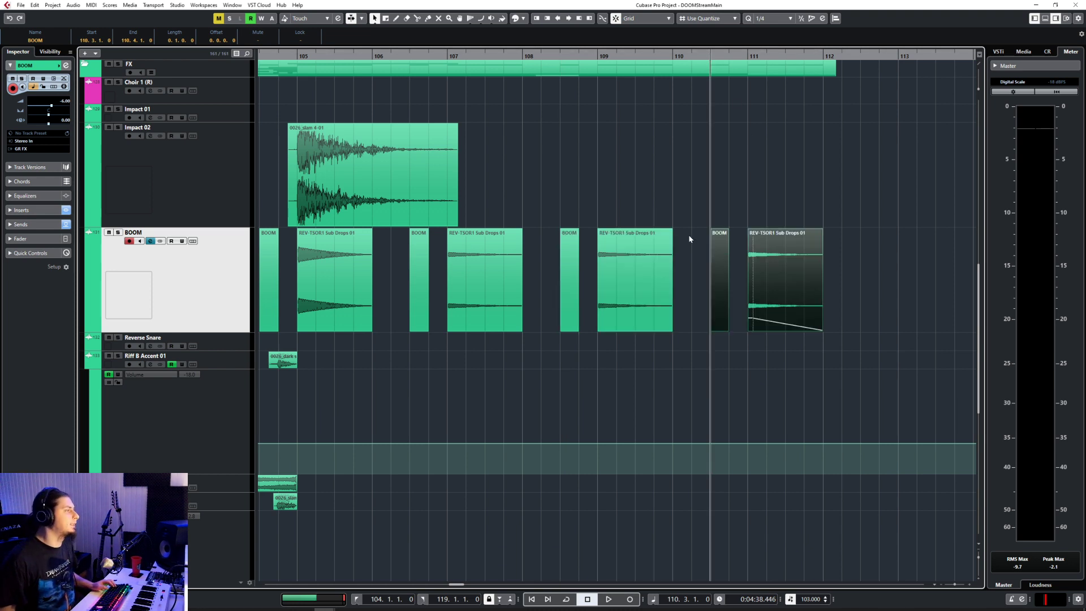
Step: Replay the intermission from 104.3.1.0 to hear the repeated sub drops against the other groups
scroll(689, 237, down, 1)
click(346, 55)
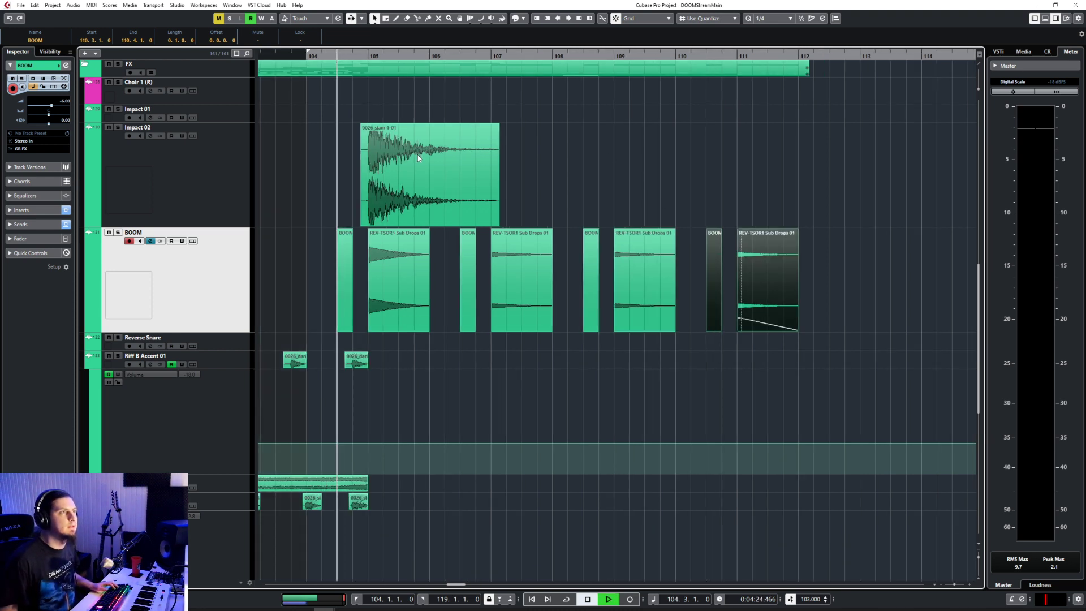
key(space)
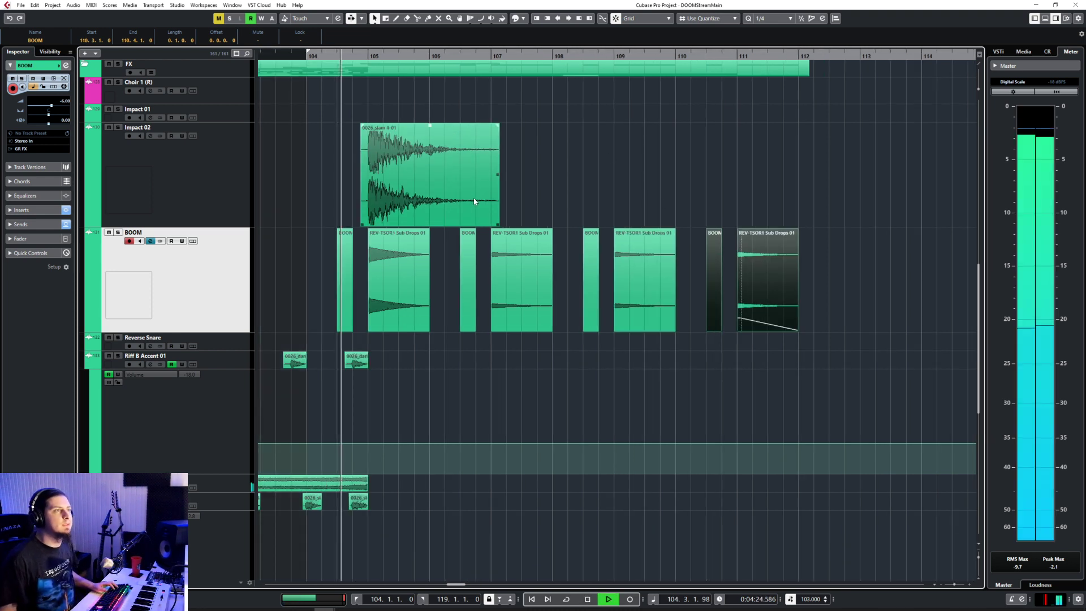
click(663, 177)
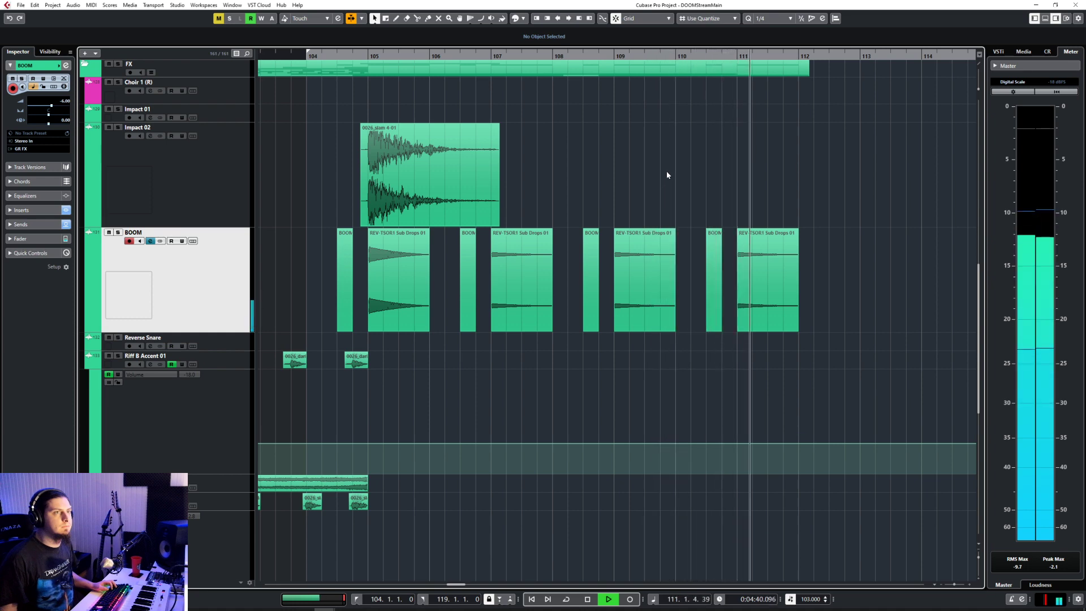
scroll(667, 171, up, 5)
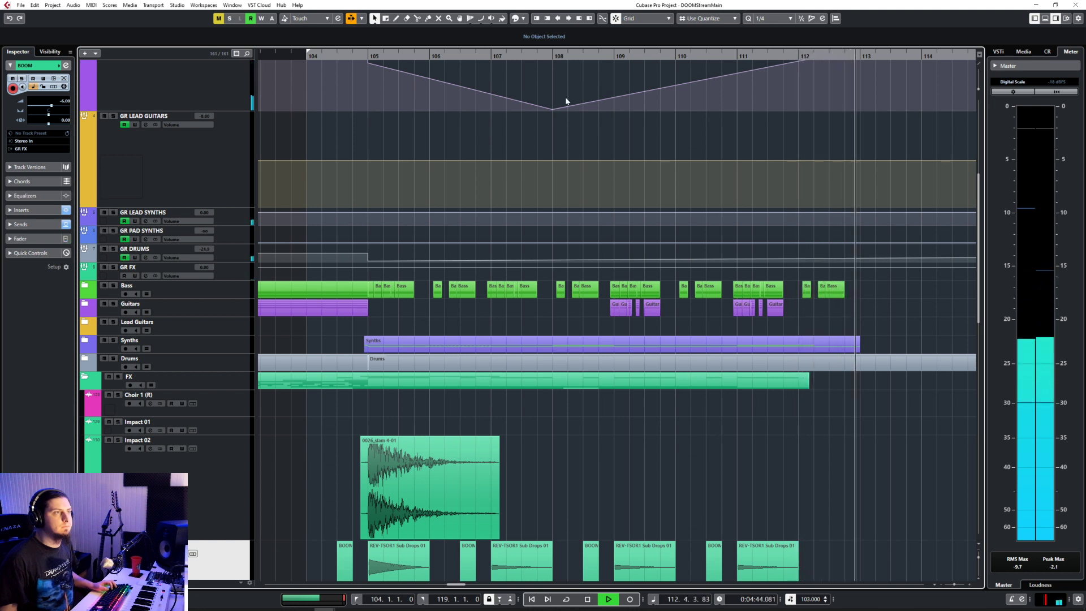
key(space)
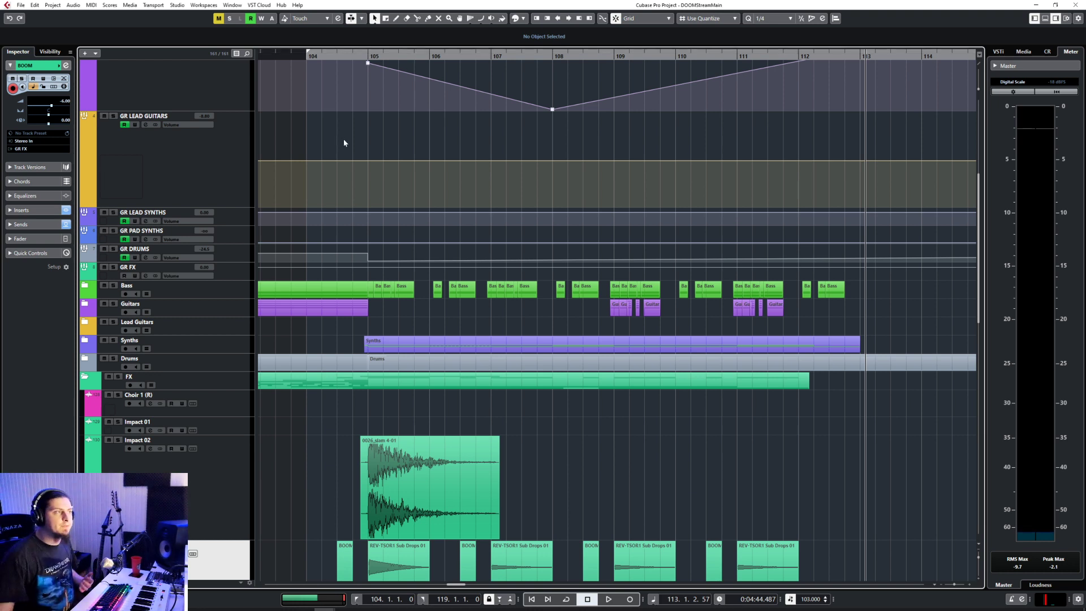
Step: Collapse the FX folder and expand the Bass folder to show its tracks
scroll(626, 347, up, 3)
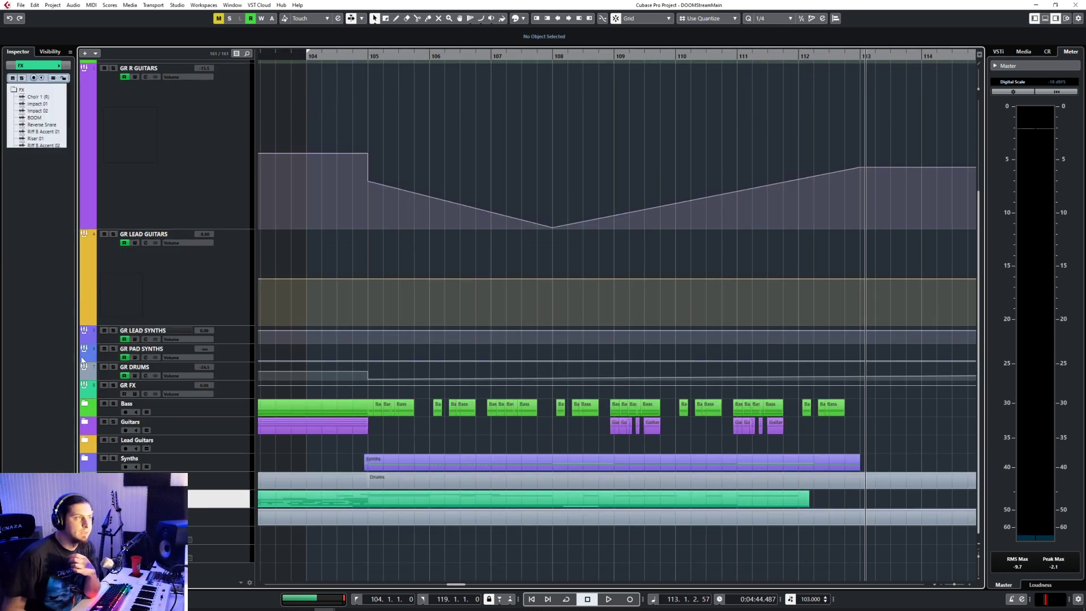
click(93, 406)
scroll(369, 386, down, 7)
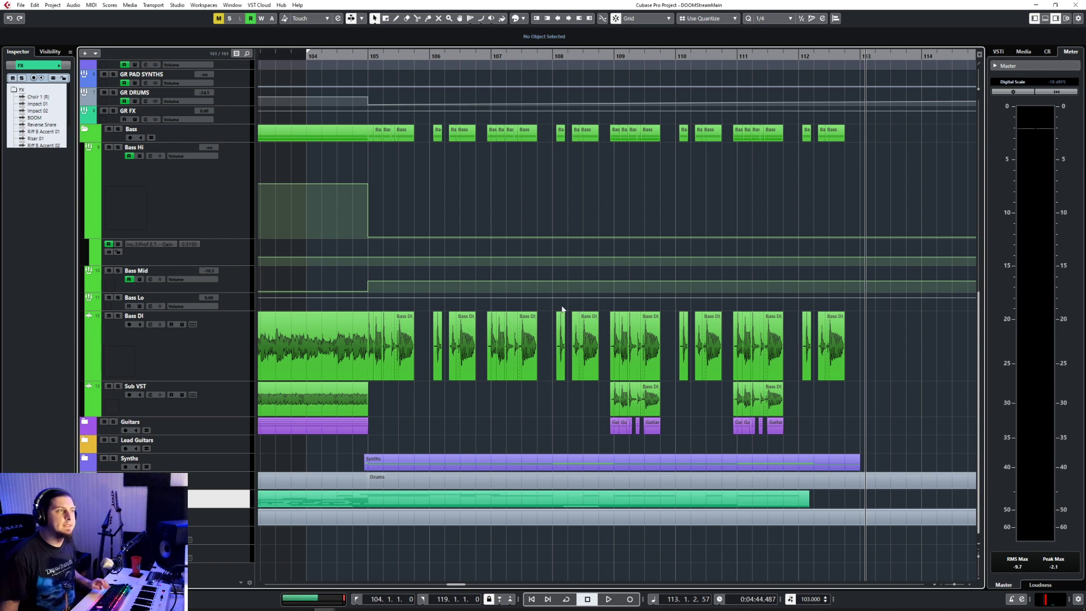
Step: Play the section without bass from bar 55, where the lead guitars take over
scroll(488, 378, down, 4)
scroll(489, 379, left, 10)
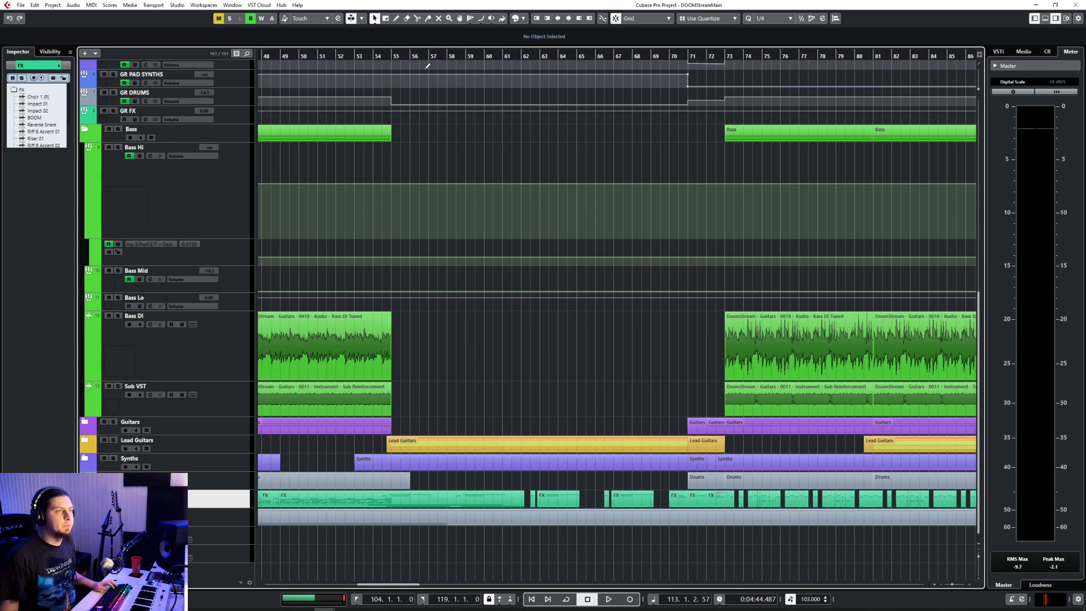
click(392, 55)
key(space)
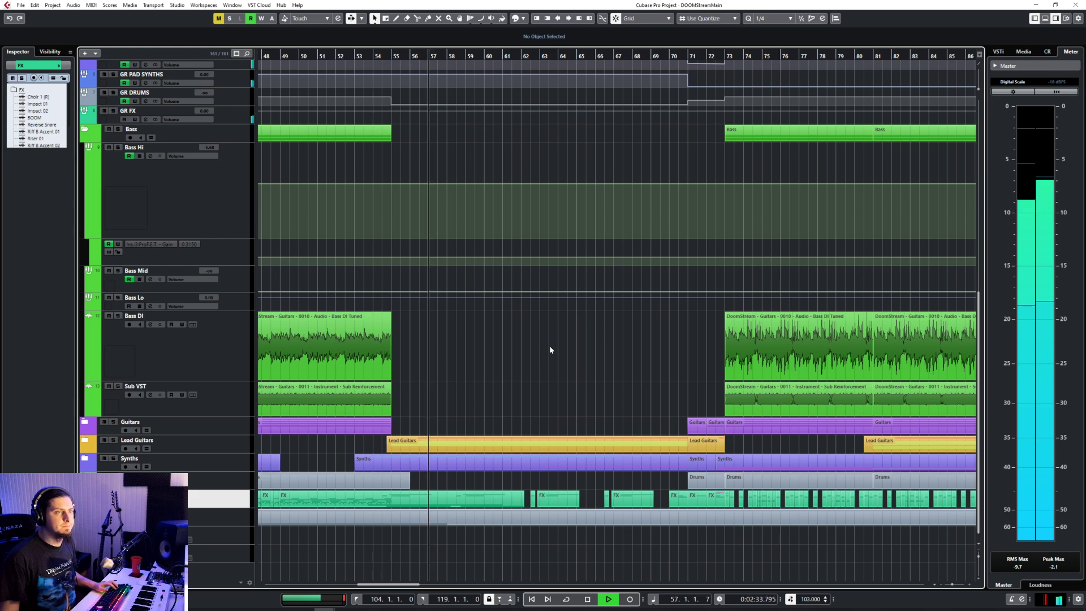
Step: Expand the Lead Guitars folder and collapse its Ambiental Guitars subfolder to compare the lead automation with the group tracks
click(84, 440)
scroll(516, 373, down, 10)
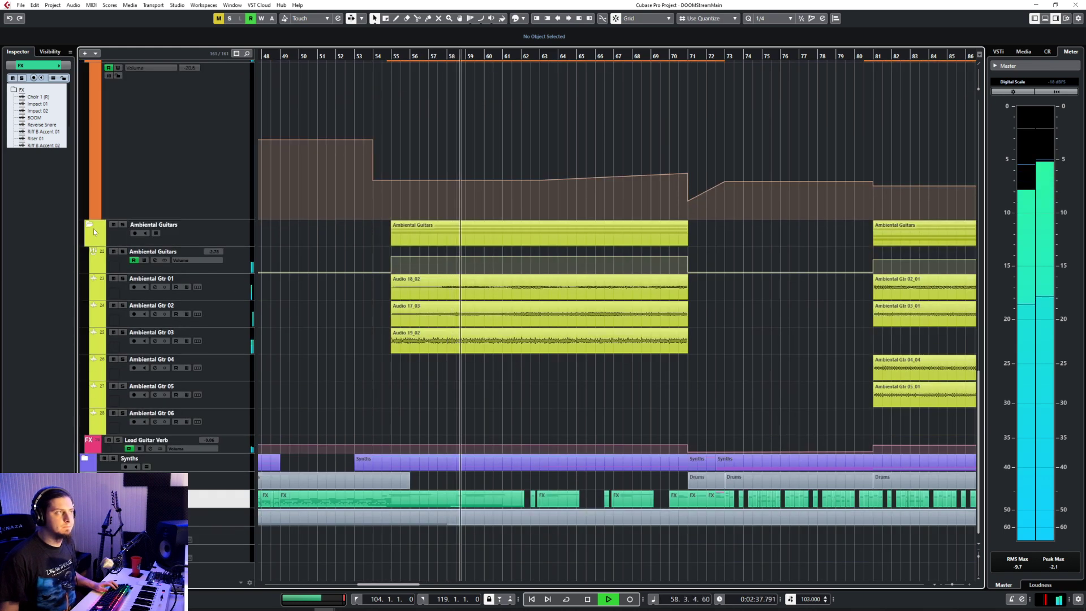
scroll(612, 281, up, 12)
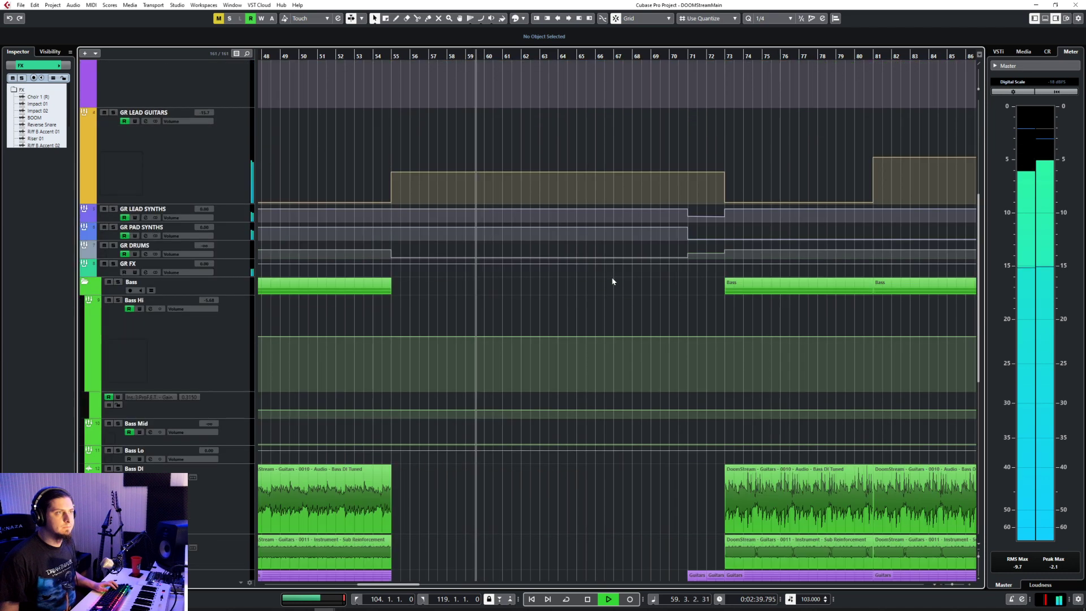
scroll(613, 281, down, 10)
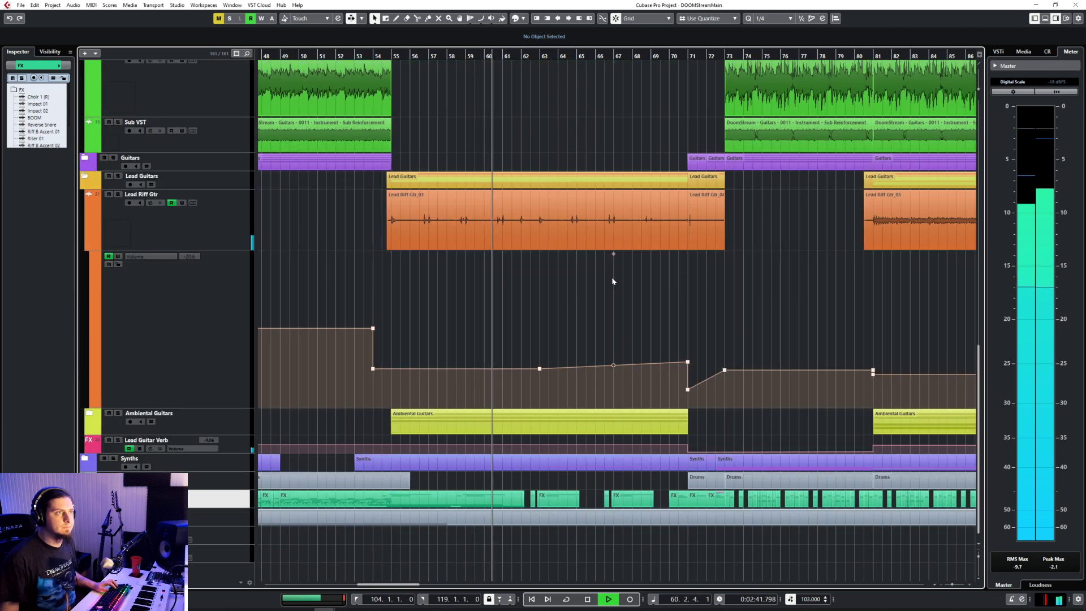
Step: Replay the start of the intermission from the middle of bar 104 to compare it with the bar 55 section
key(f)
scroll(612, 281, right, 10)
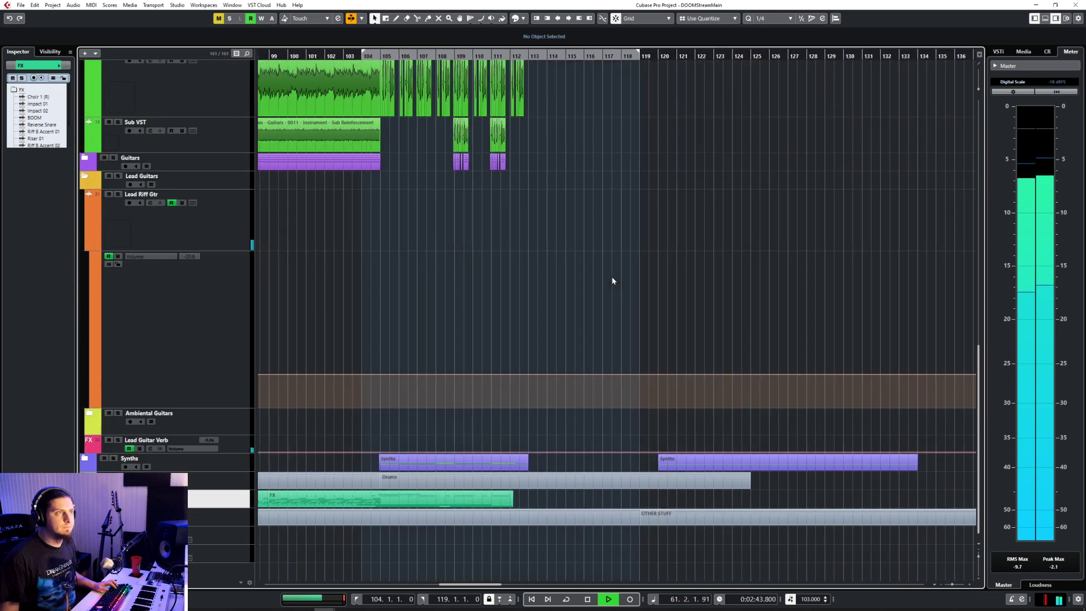
click(372, 52)
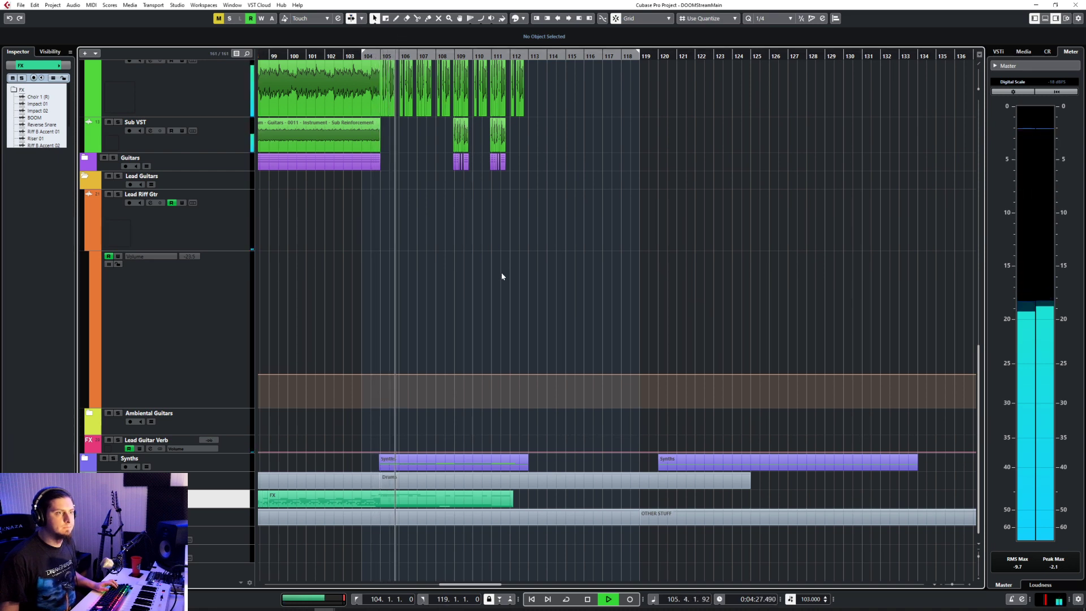
scroll(501, 273, up, 5)
key(space)
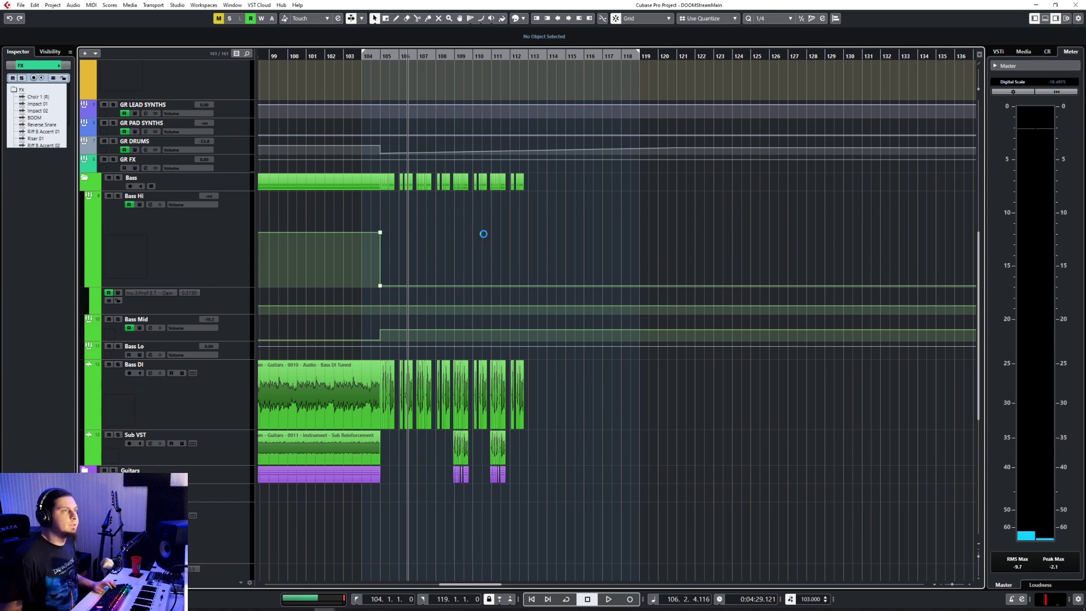
Step: Play the transition from 88.4.1.0 across the end of the Lead Riff Gtr clip
scroll(491, 269, down, 5)
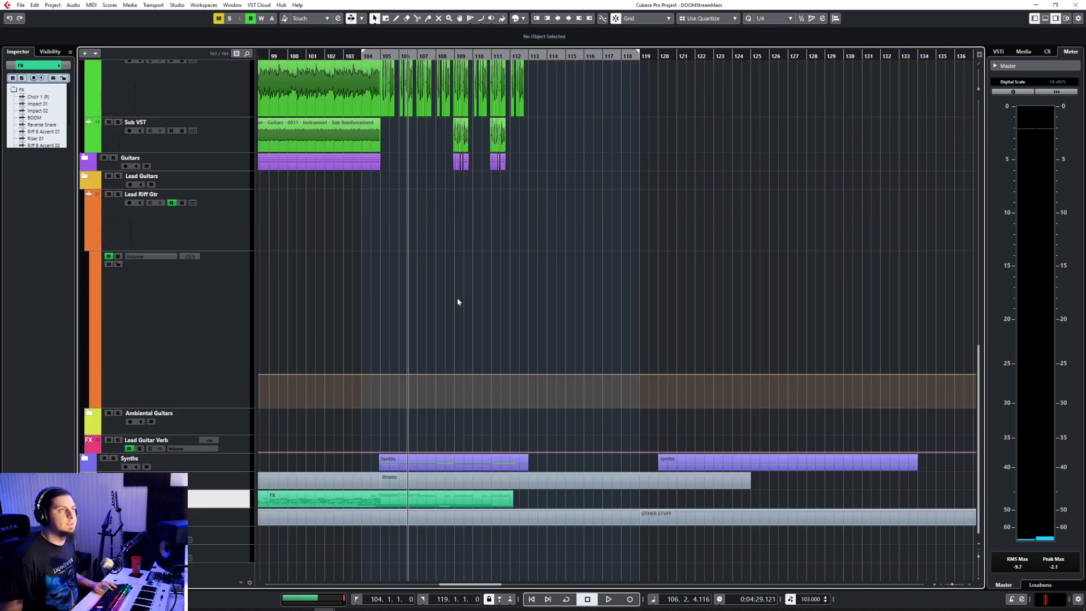
scroll(458, 302, up, 5)
scroll(402, 244, down, 4)
scroll(434, 257, left, 5)
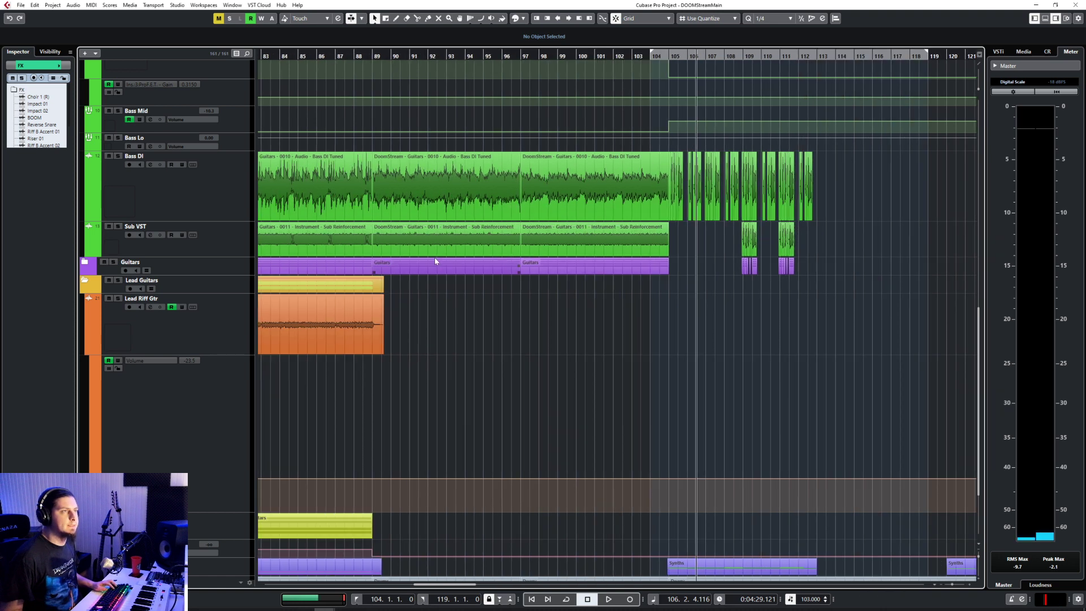
scroll(543, 299, down, 2)
click(368, 56)
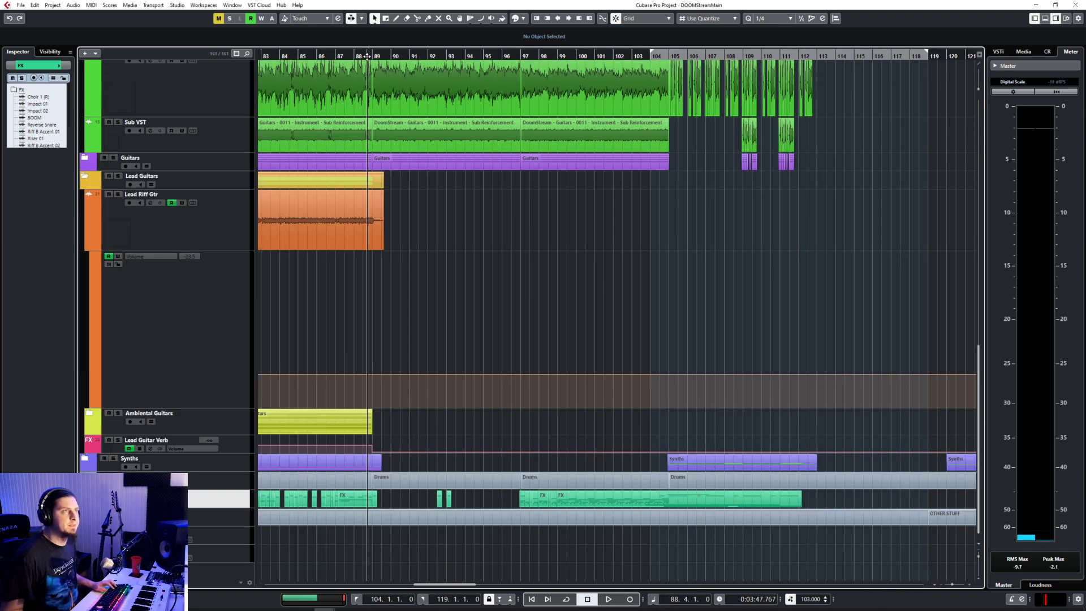
key(space)
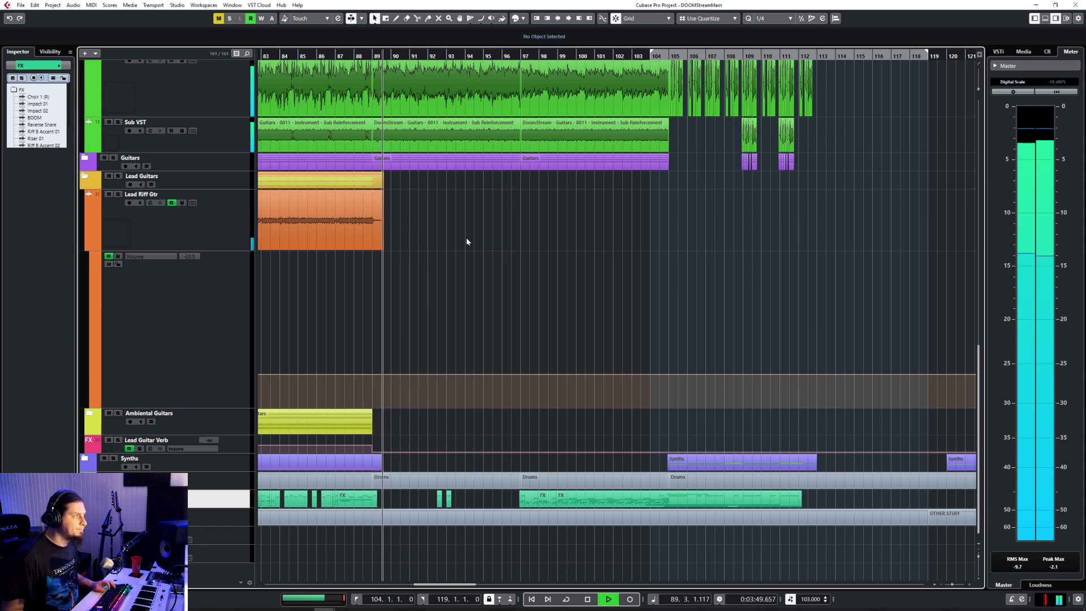
key(space)
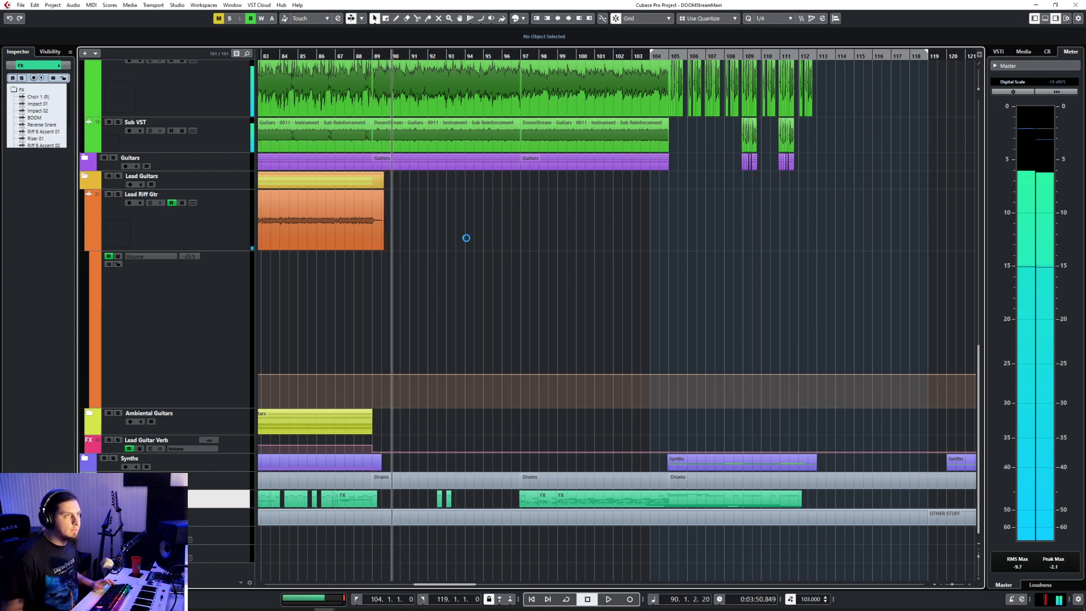